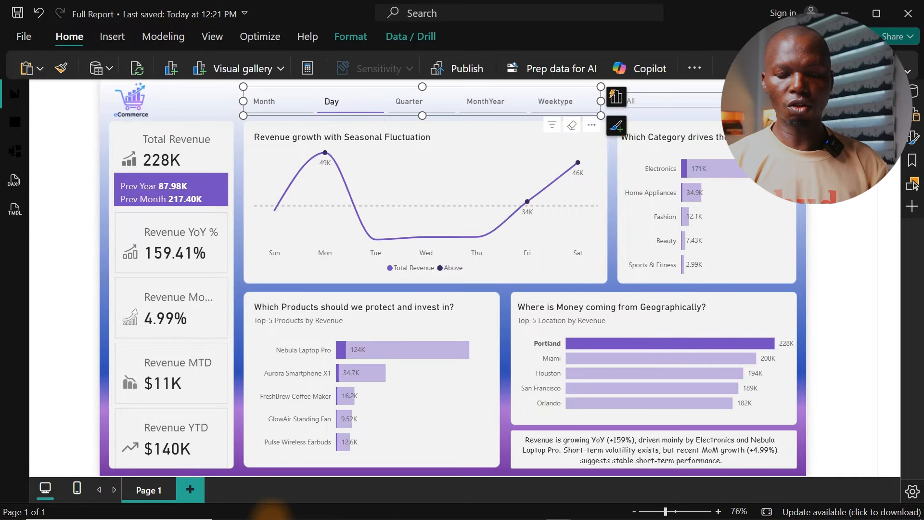
Step: Switch to the Dashboard Tasks PDF in the browser and read the client's dashboard request from the beginning
click(329, 508)
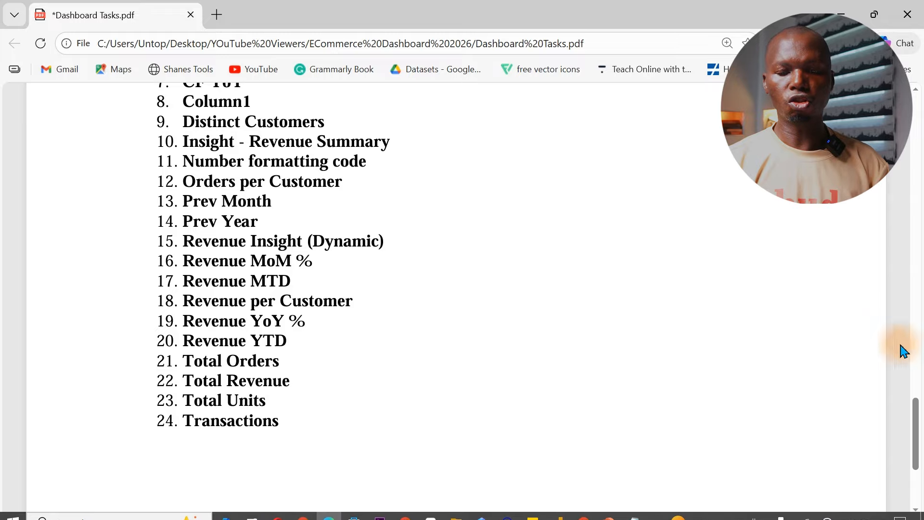
drag(915, 427, 923, 30)
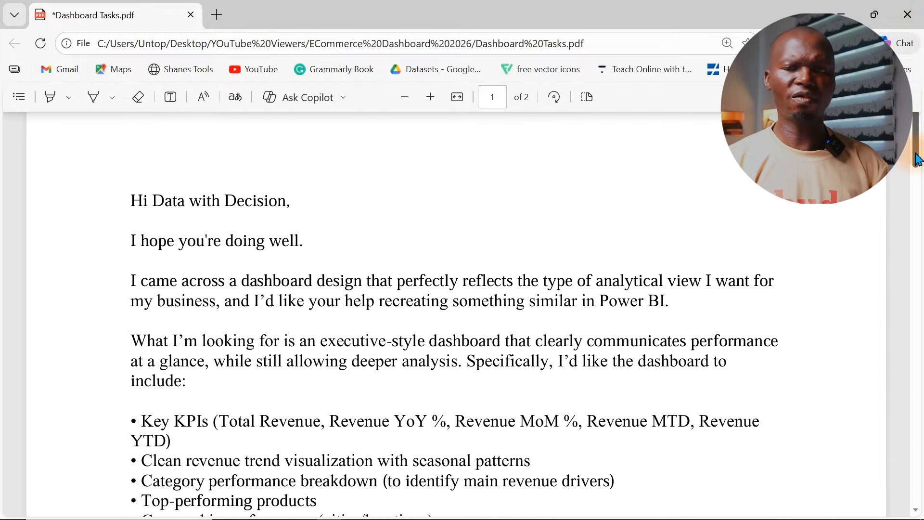
drag(917, 163, 918, 226)
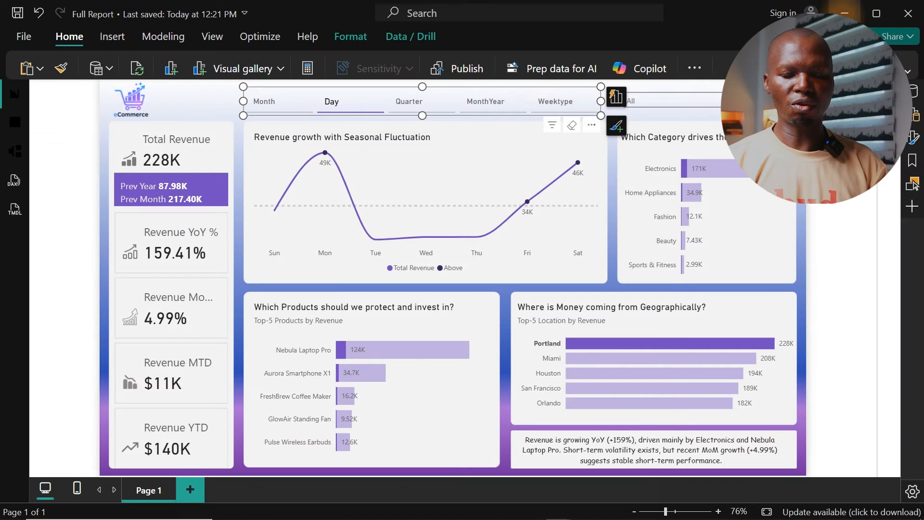
Step: Switch to the finished Power BI report and explore its interactivity using the Day view, the Electronics category and the Portland location
click(841, 140)
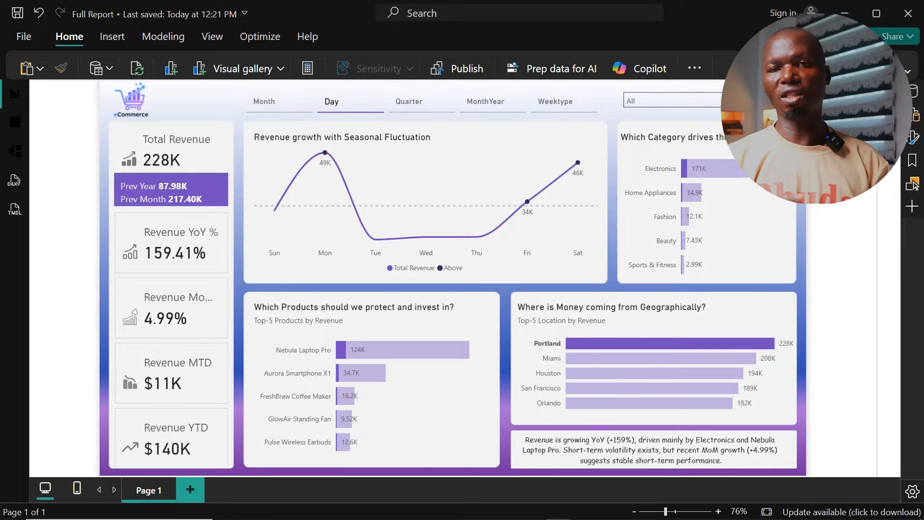
click(628, 346)
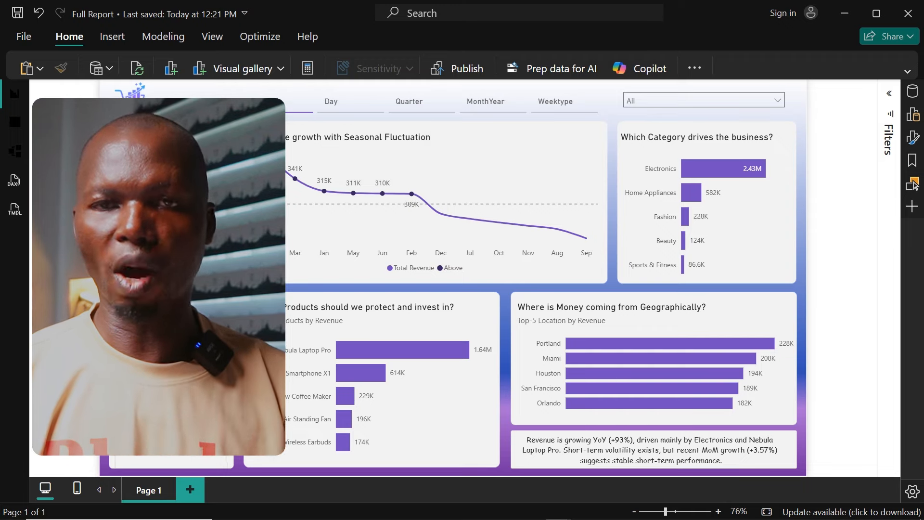
click(336, 109)
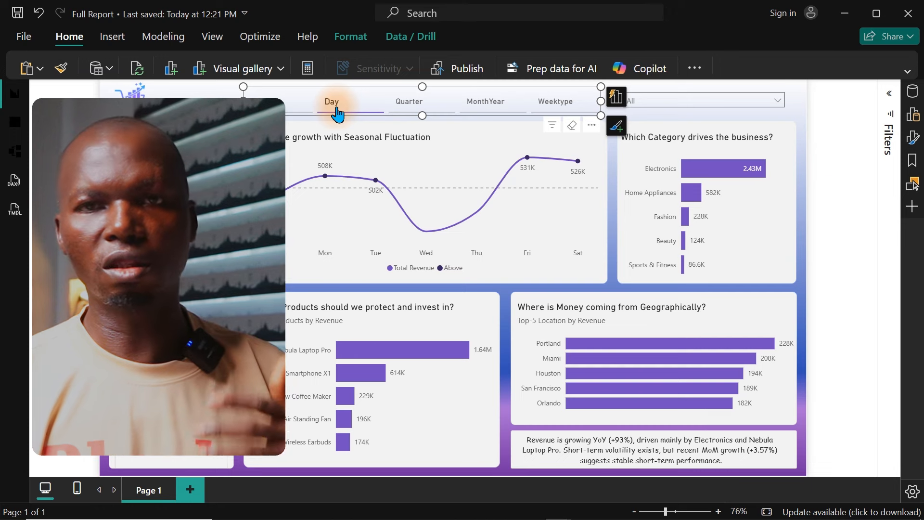
click(709, 169)
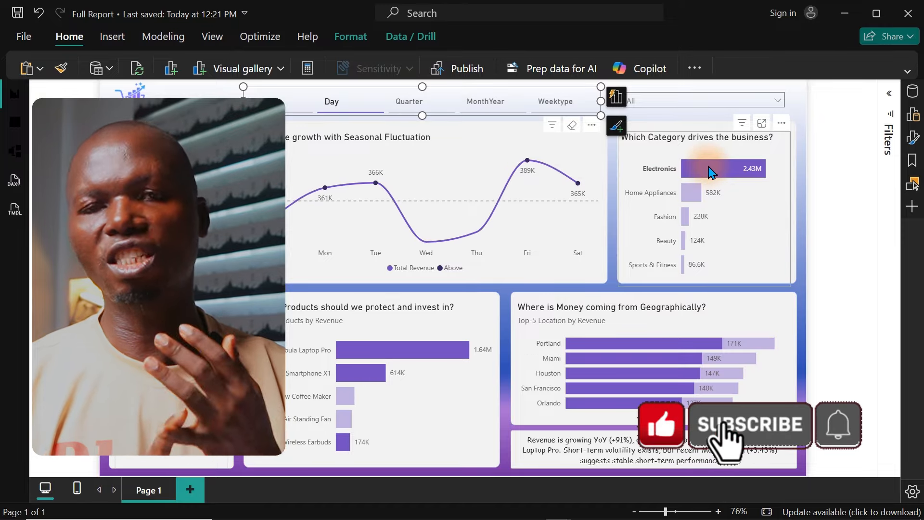
click(656, 348)
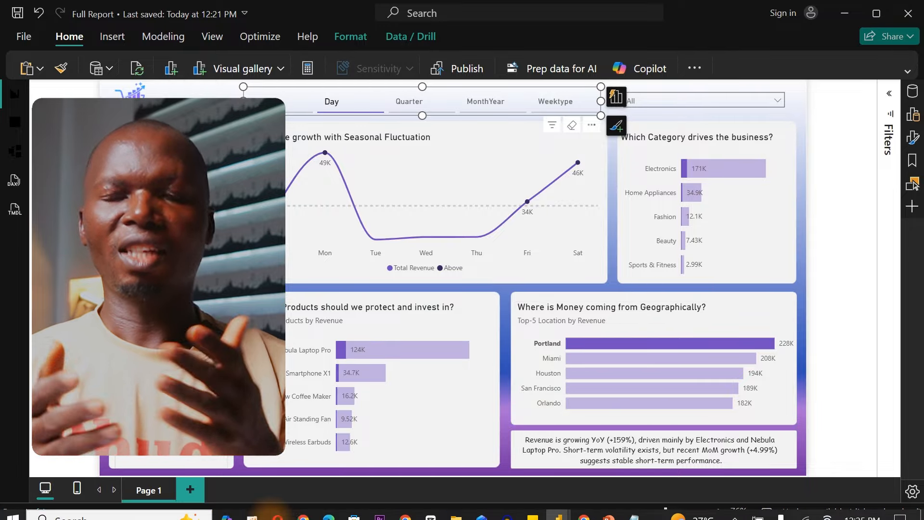
Step: Switch to the Dashboard Tasks PDF in the browser and review its list of required measures
click(329, 509)
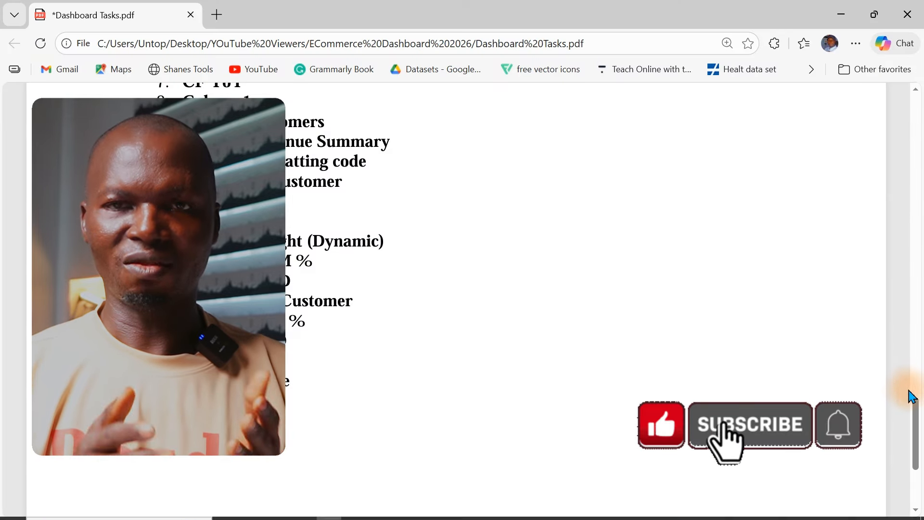
drag(914, 427, 915, 380)
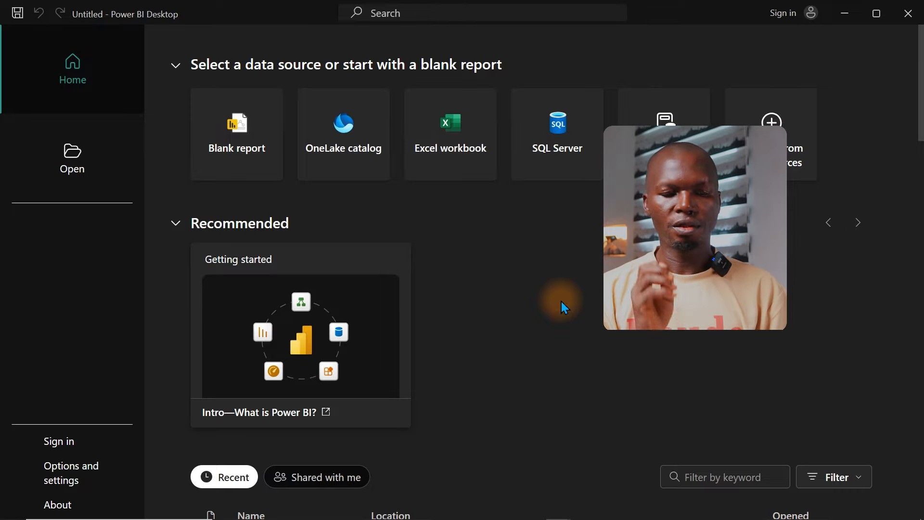
Step: Create a blank report in Power BI Desktop
click(231, 156)
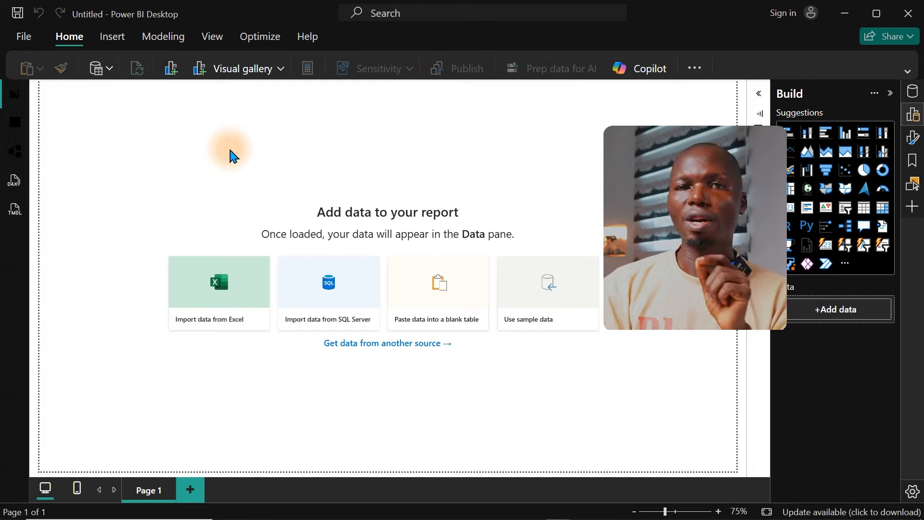
click(28, 39)
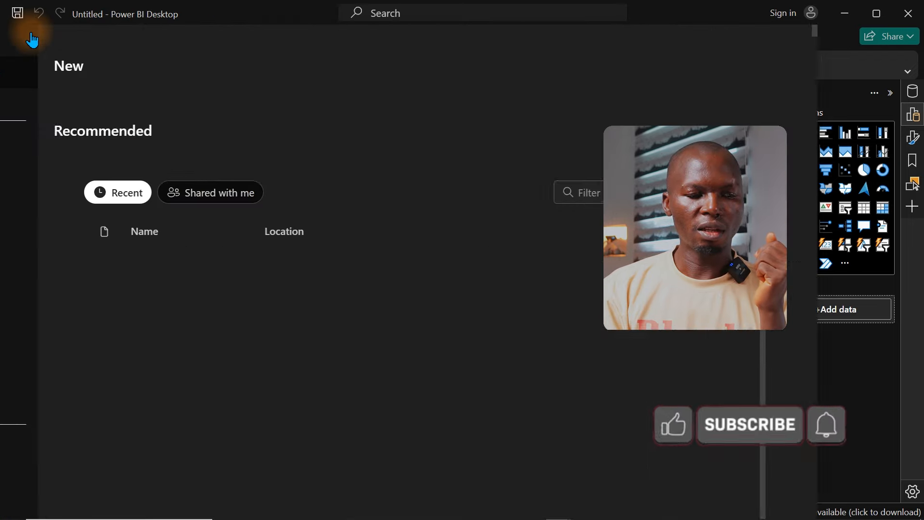
click(32, 36)
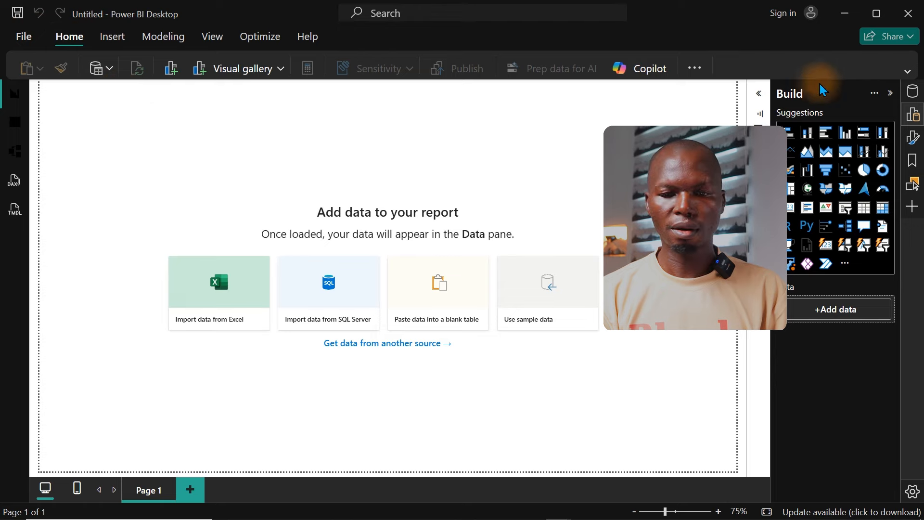
Step: Import the text/CSV file "ecommerce_dataset_5000_rows Ai" and open its data for transformation in Power Query
click(907, 72)
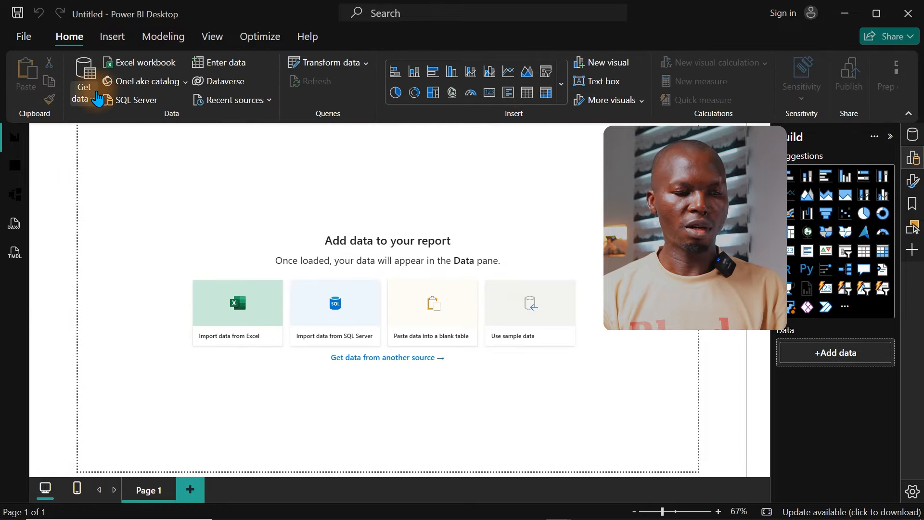
click(95, 102)
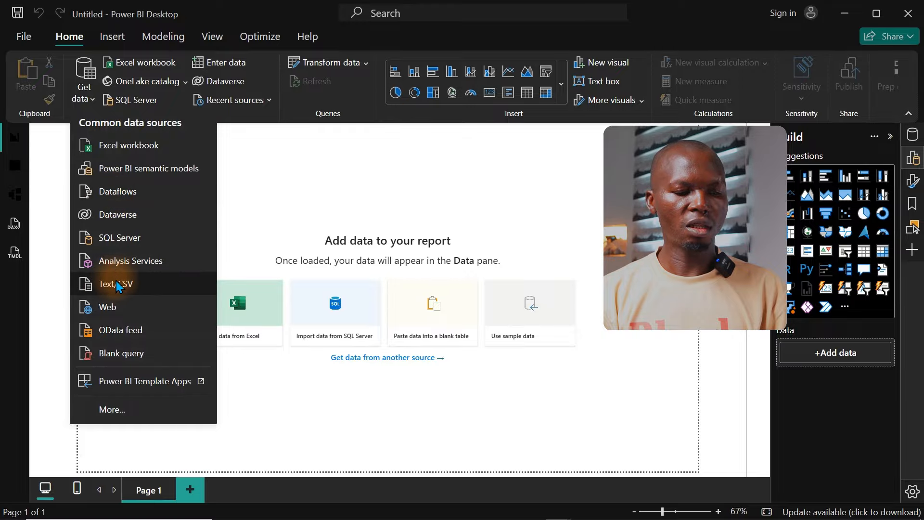
click(116, 284)
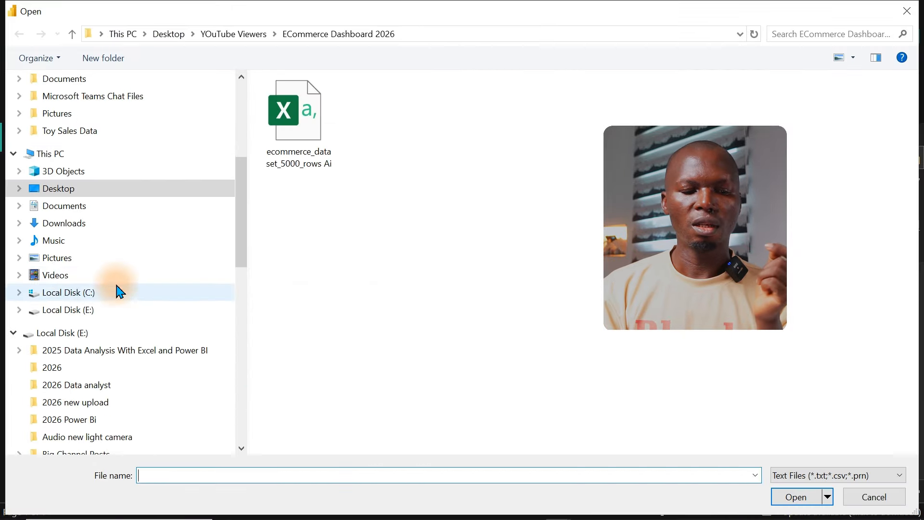
click(291, 142)
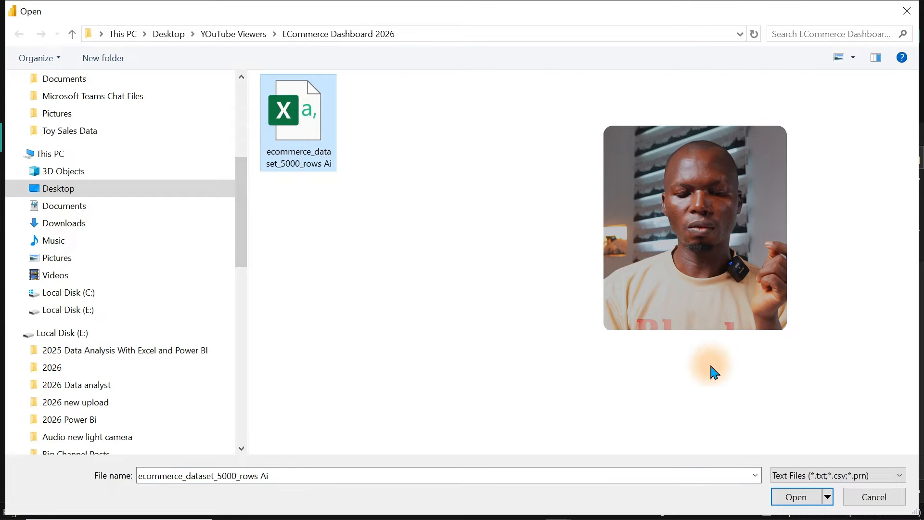
click(796, 497)
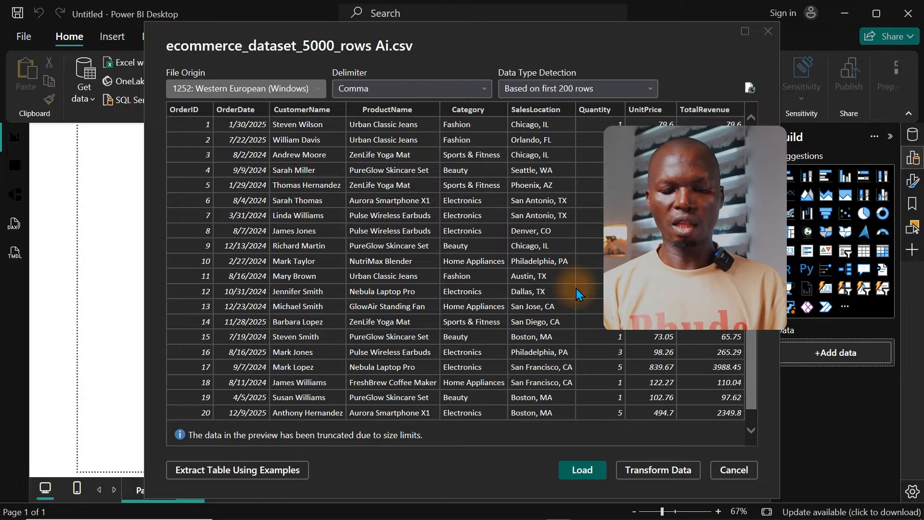
click(649, 470)
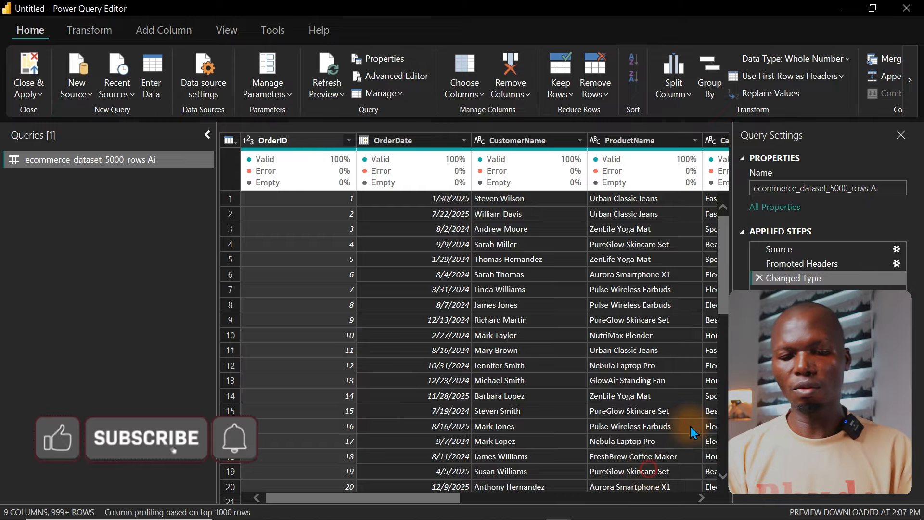
click(651, 474)
Step: Rename the e-commerce dataset query as Sales
click(842, 188)
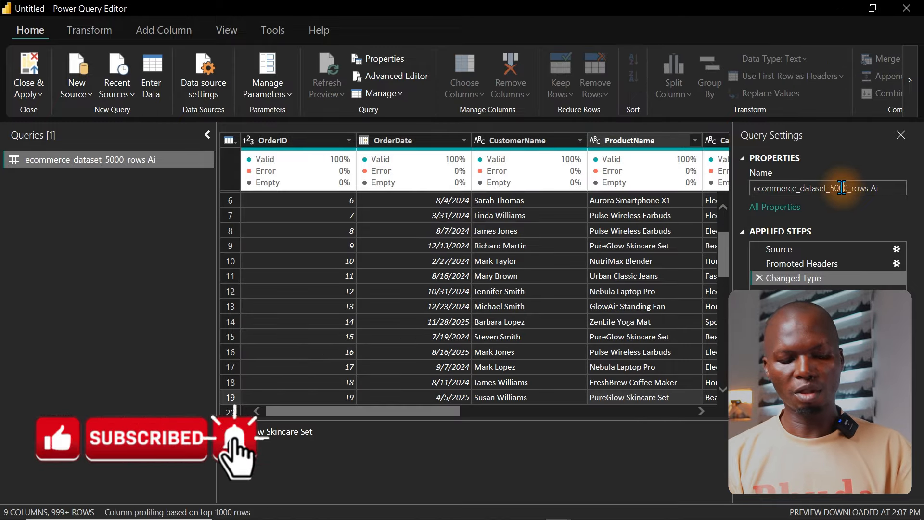
text(Sales)
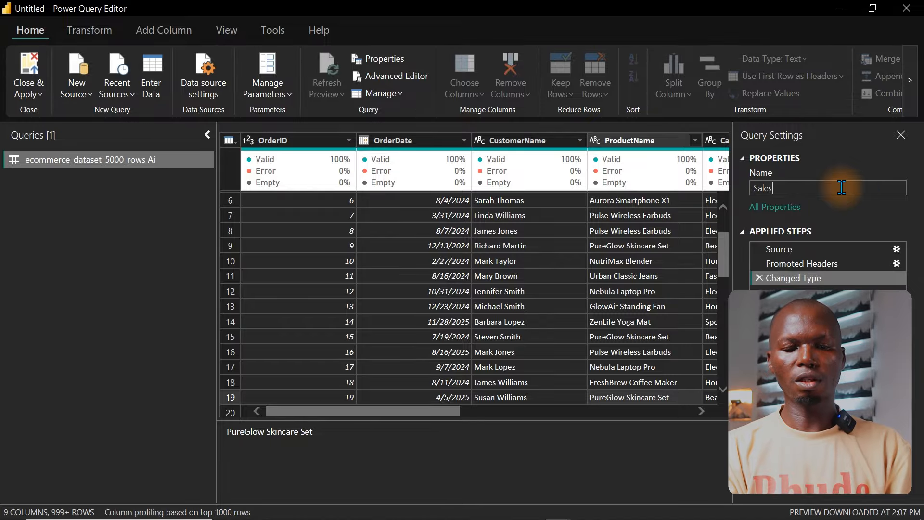
key(Return)
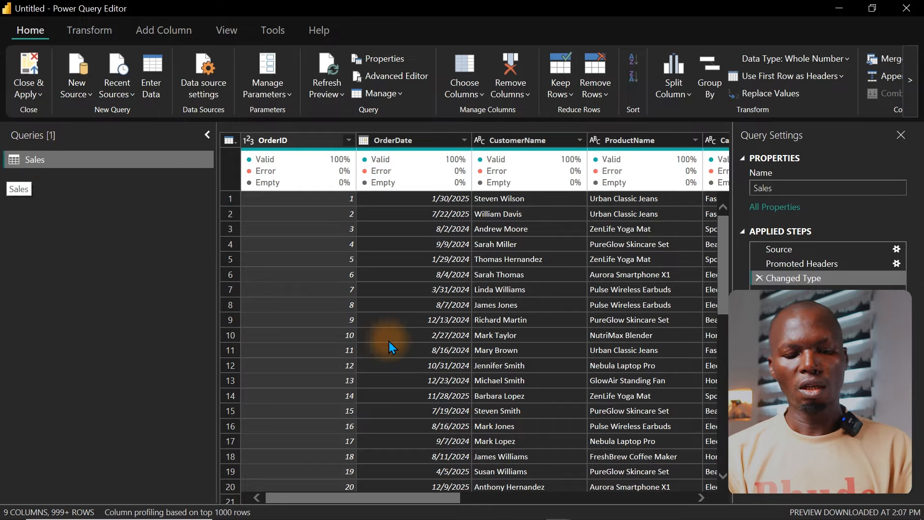
Step: Reduce the SalesLocation column to city names by extracting the text before the comma delimiter
drag(384, 502, 544, 503)
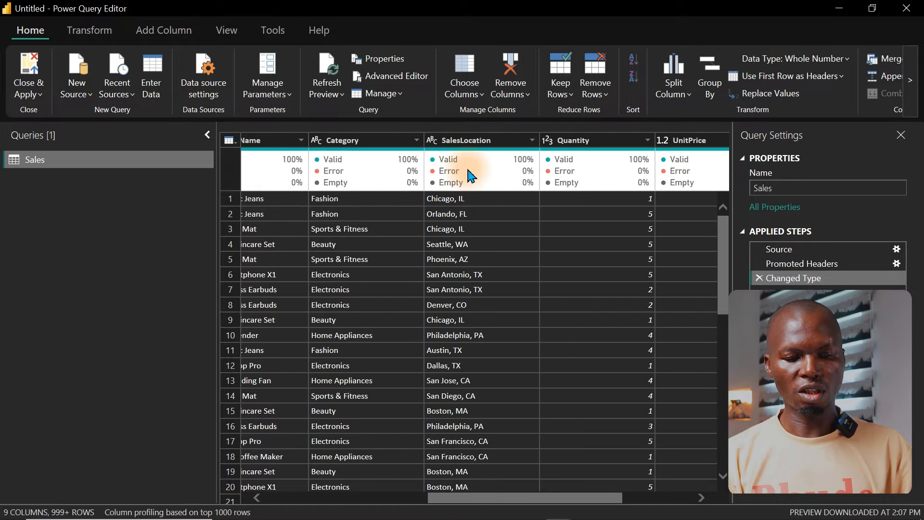
click(461, 141)
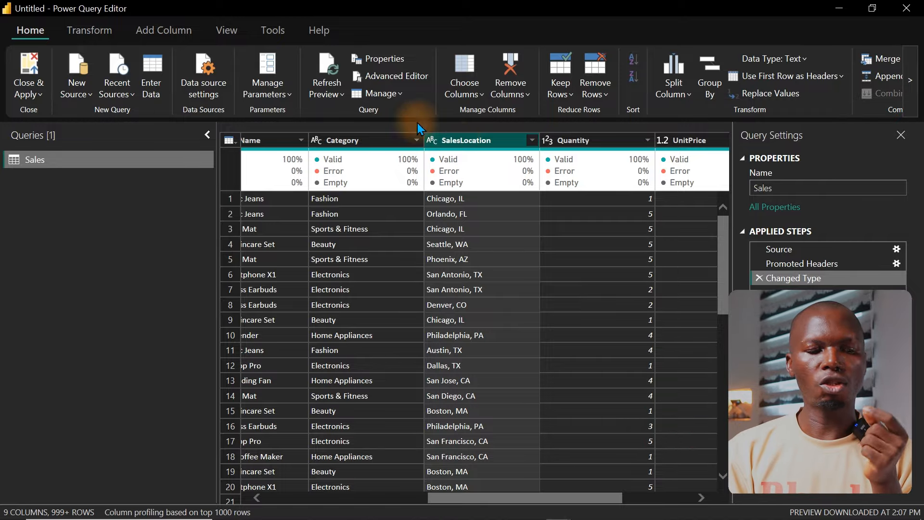
click(92, 31)
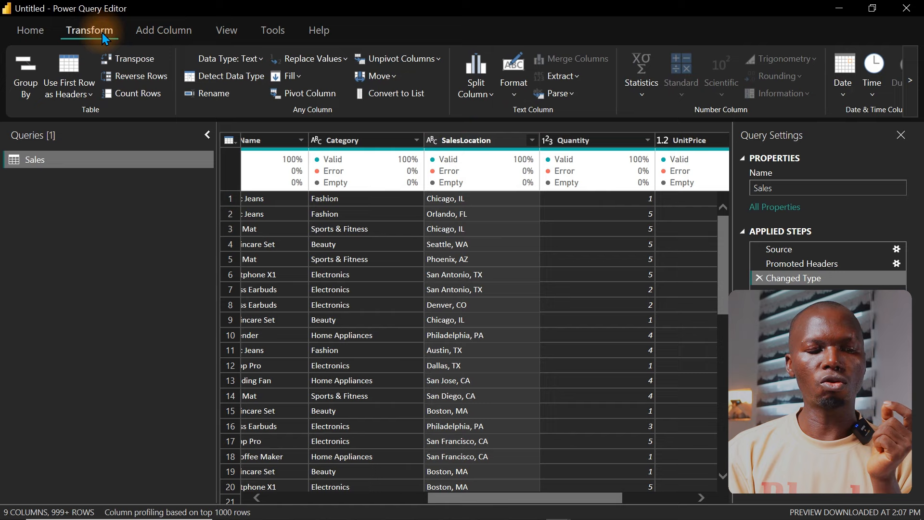
click(165, 33)
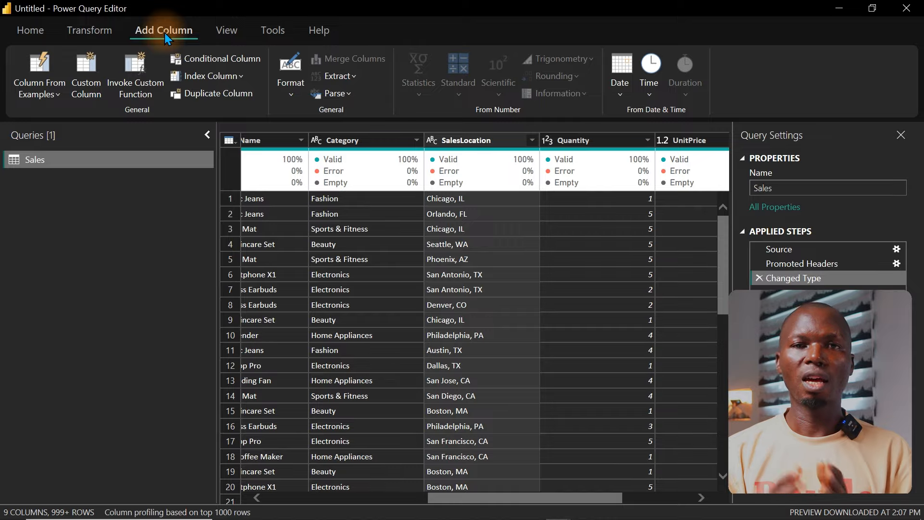
click(93, 33)
click(466, 143)
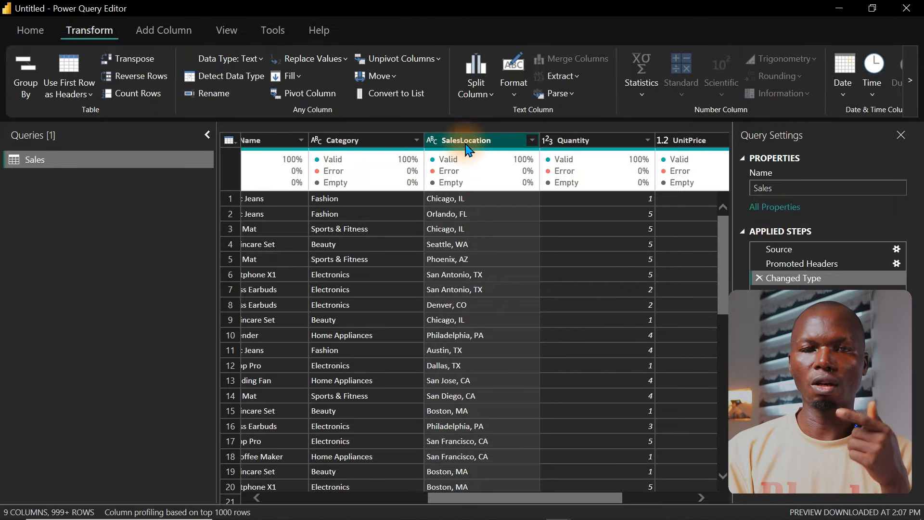
click(559, 77)
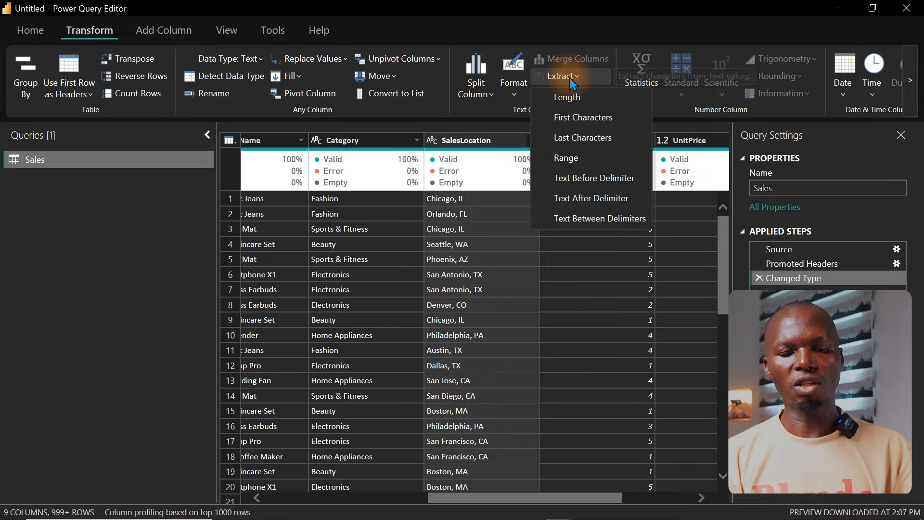
click(584, 179)
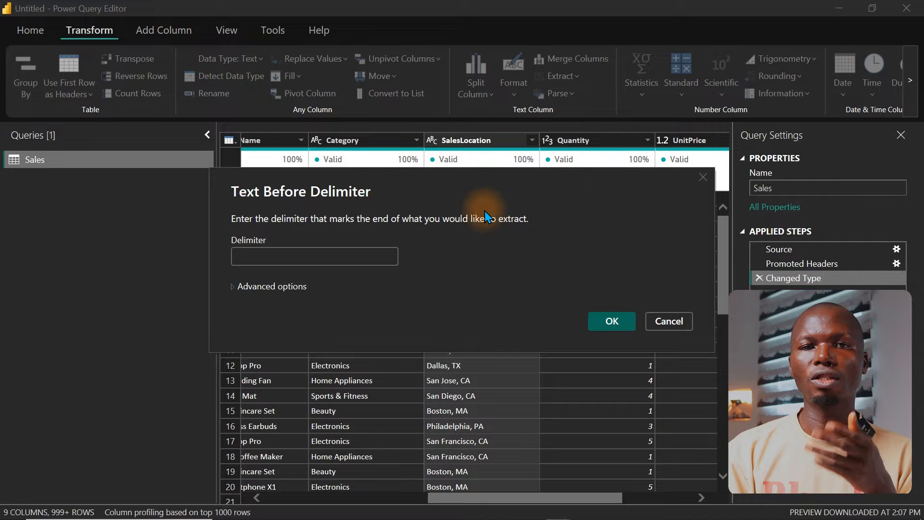
click(306, 257)
text(,)
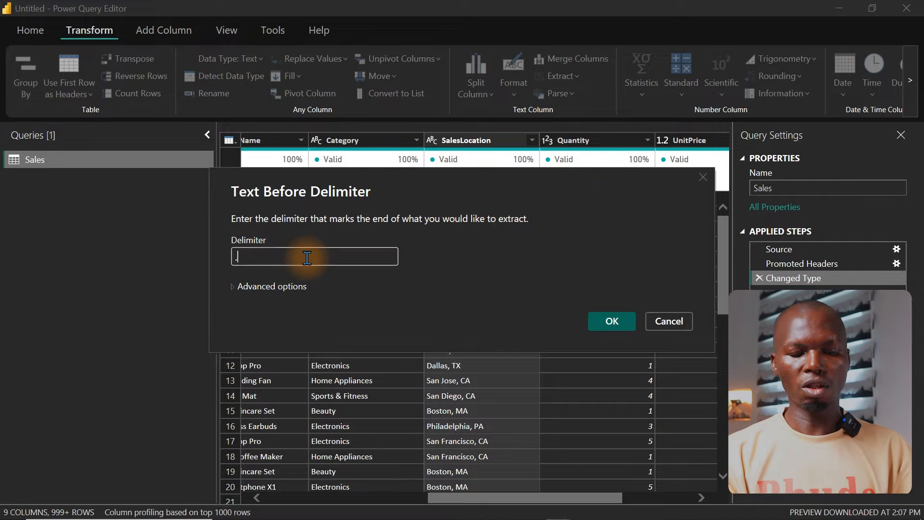
click(612, 321)
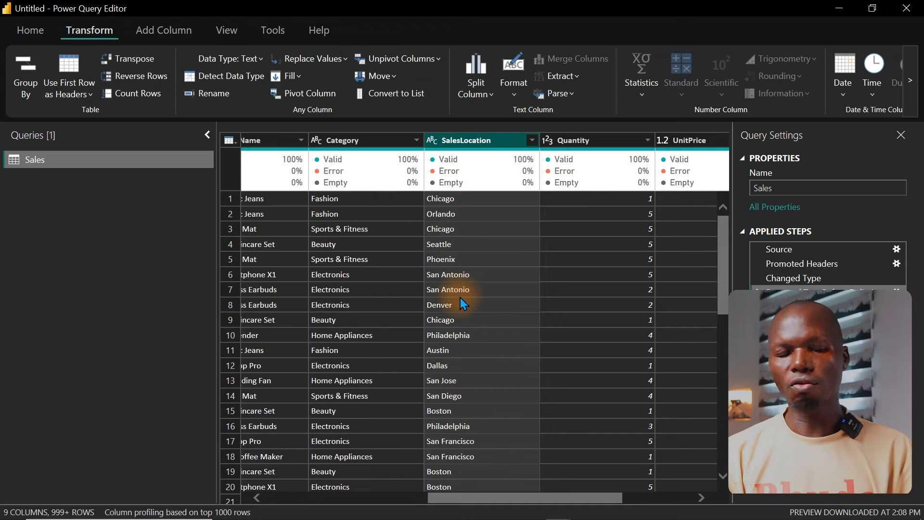
Step: Close the query editor and apply the changes to load the Sales table into the report
click(21, 30)
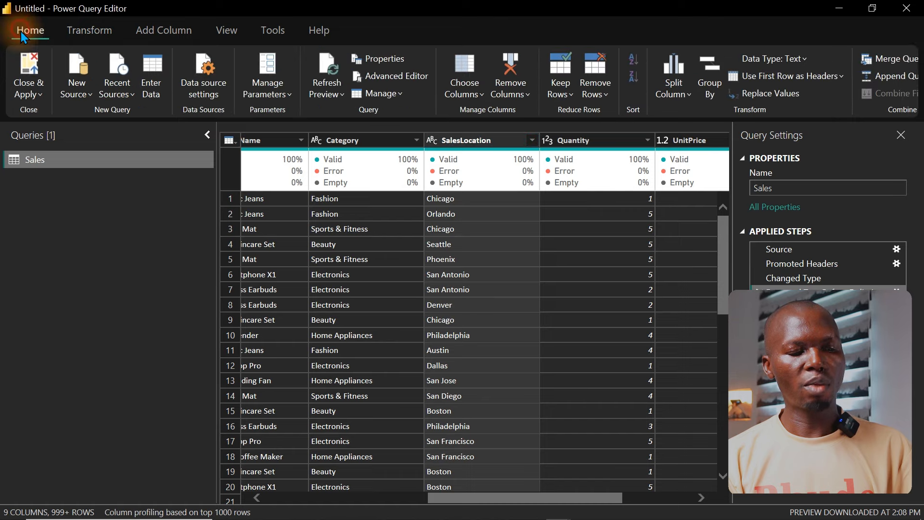
click(27, 66)
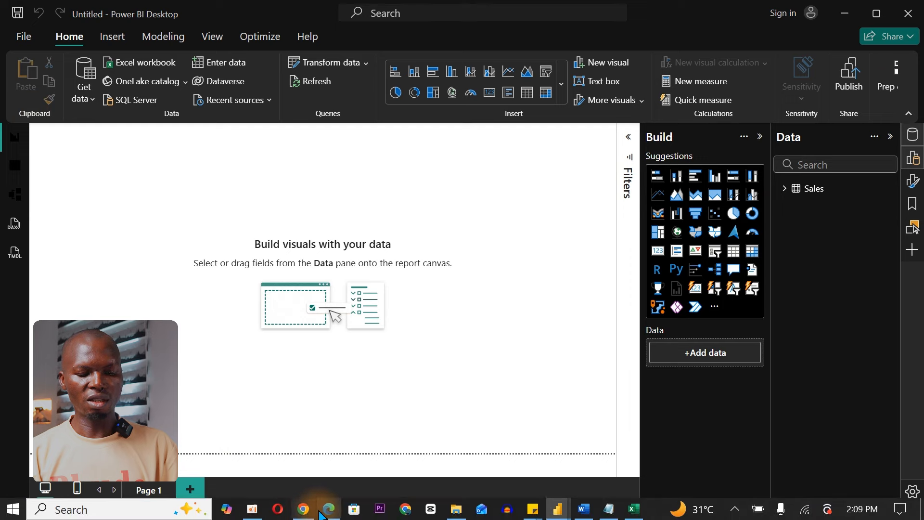
Step: Switch to ChatGPT in the browser and submit the prompt "Create a calendar table for me using Calendarauto"
click(304, 509)
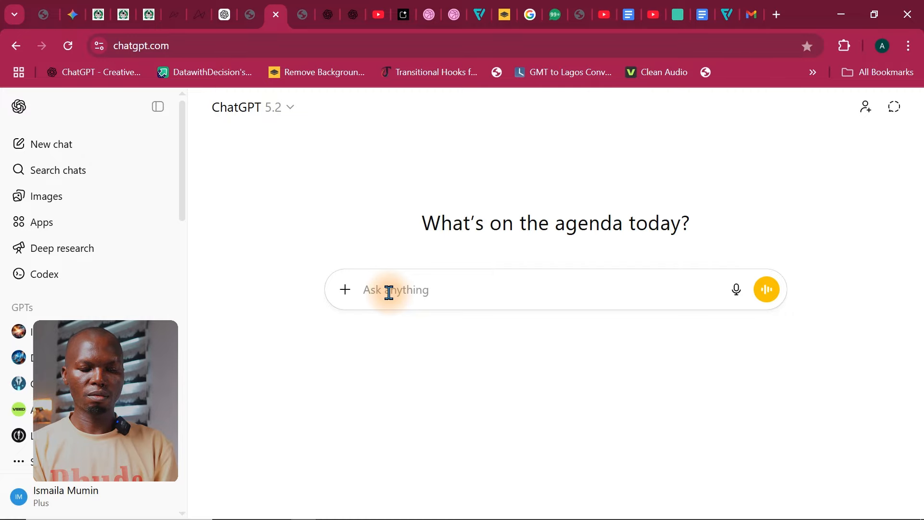
text(Create a calen)
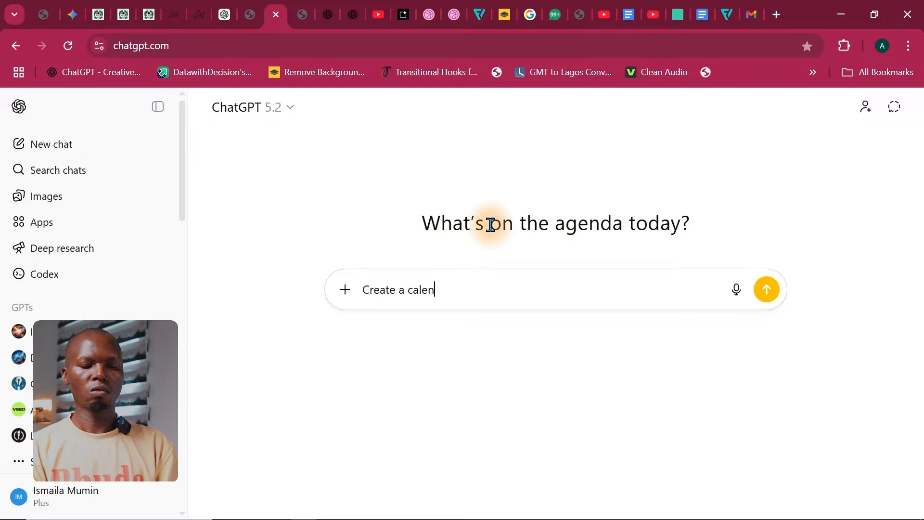
text(dar table for me using Cal)
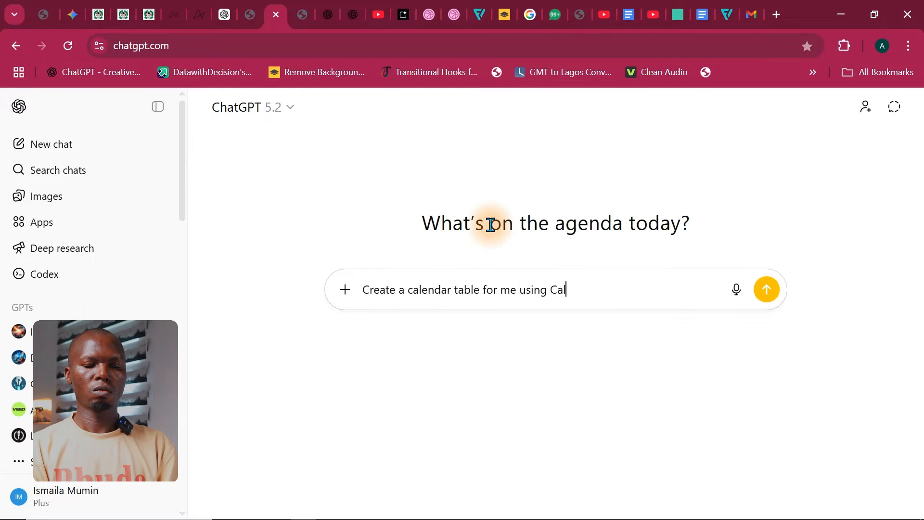
text(endarauto)
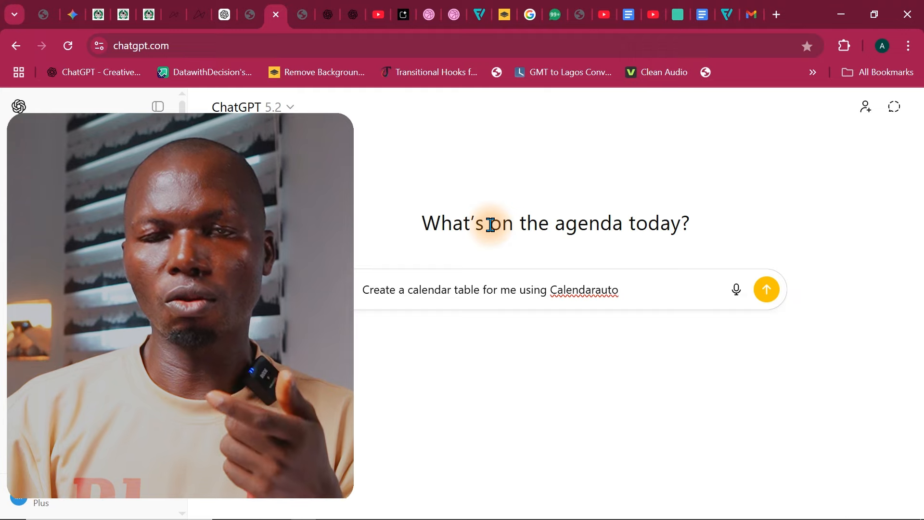
key(Return)
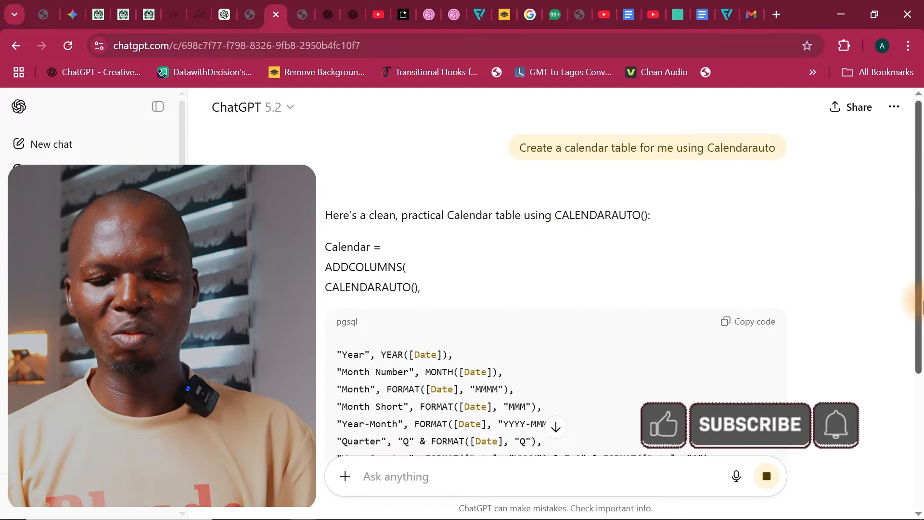
Step: Review the suggested calendar code and ask ChatGPT to "add start of month"
drag(921, 247, 920, 368)
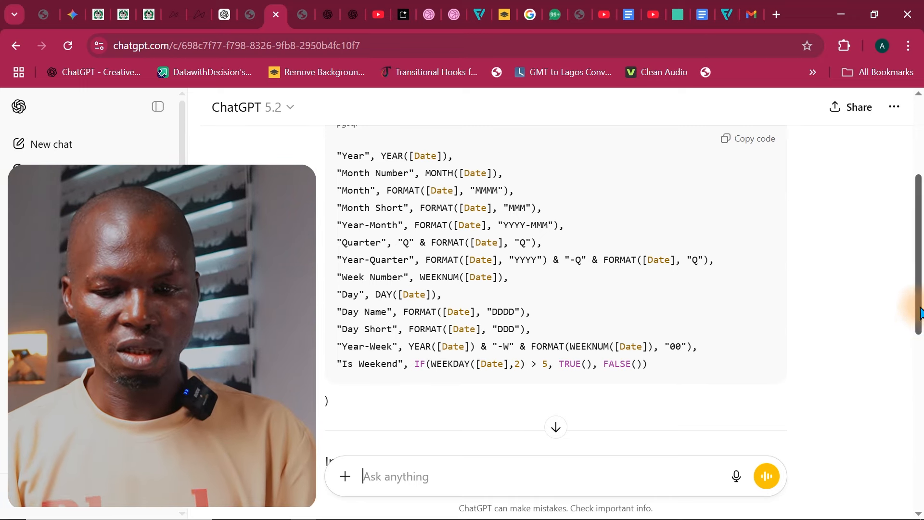
drag(918, 306, 902, 497)
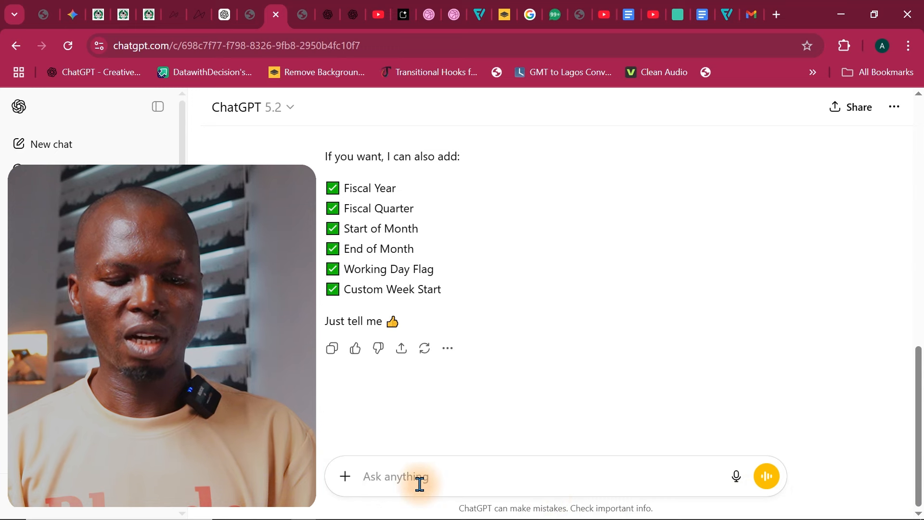
text(add )
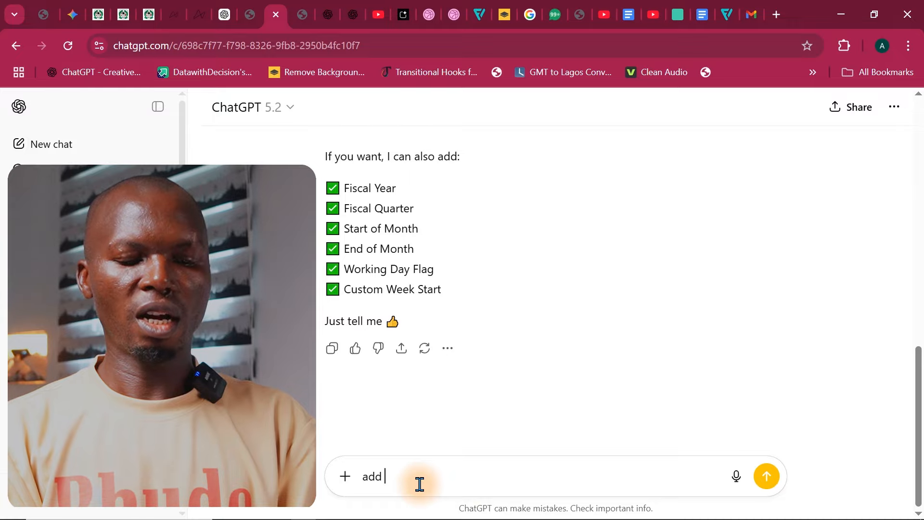
text(start )
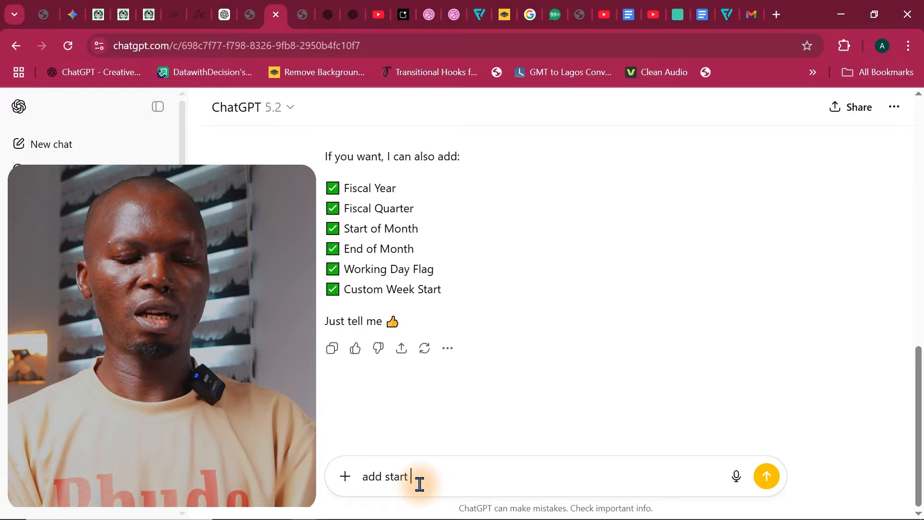
text(of month)
key(Return)
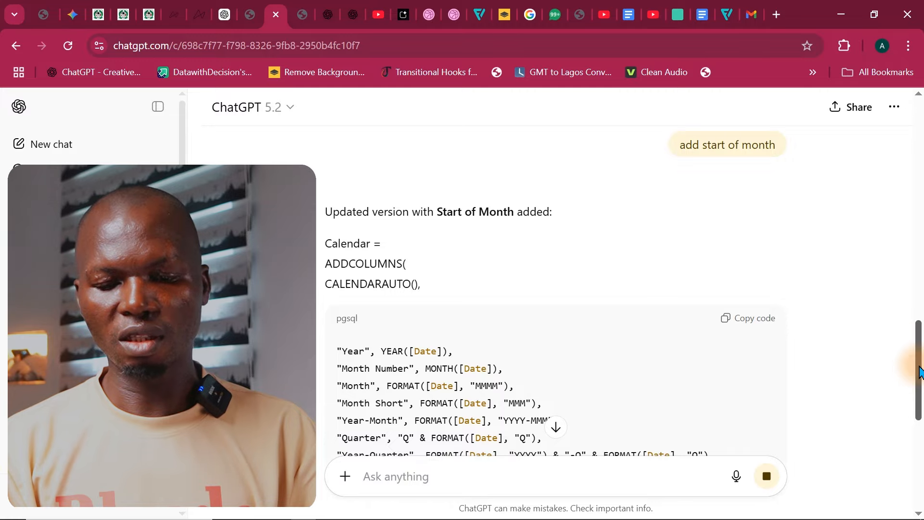
Step: Copy the updated calendar column code that includes the Start of Month column
scroll(917, 405, down, 4)
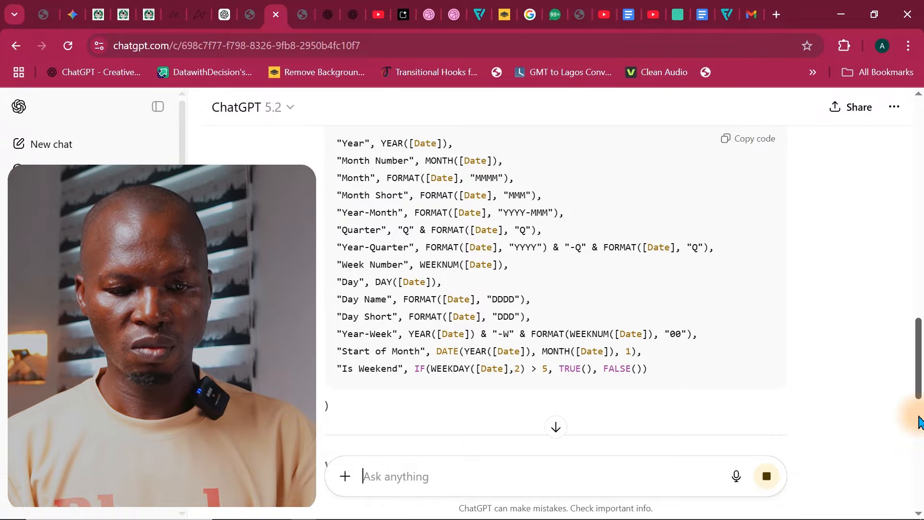
drag(920, 416, 913, 431)
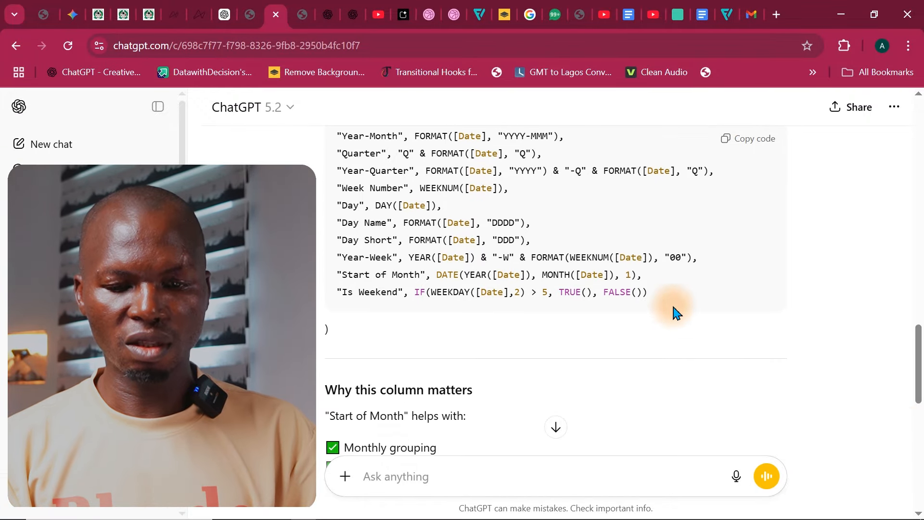
click(738, 144)
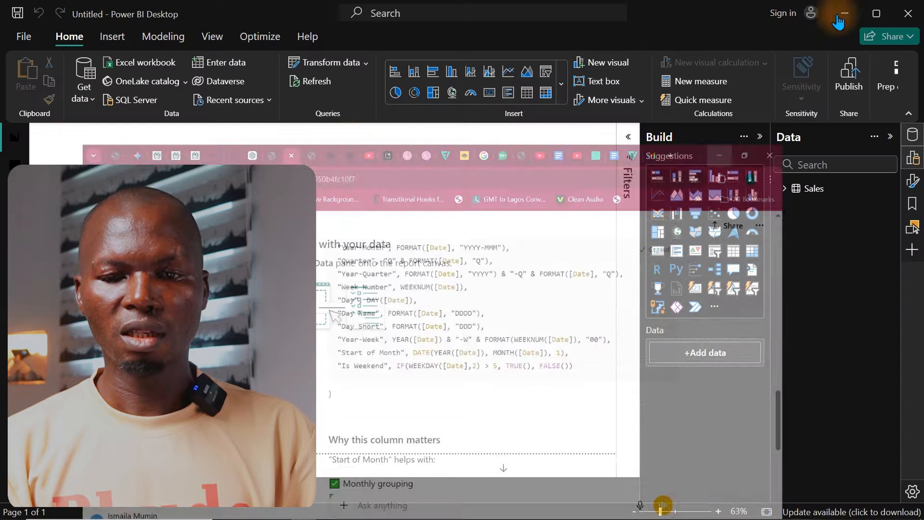
Step: Return to Power BI Desktop and save the report as Full Report in the ECommerce Dashboard 2026 folder
click(841, 14)
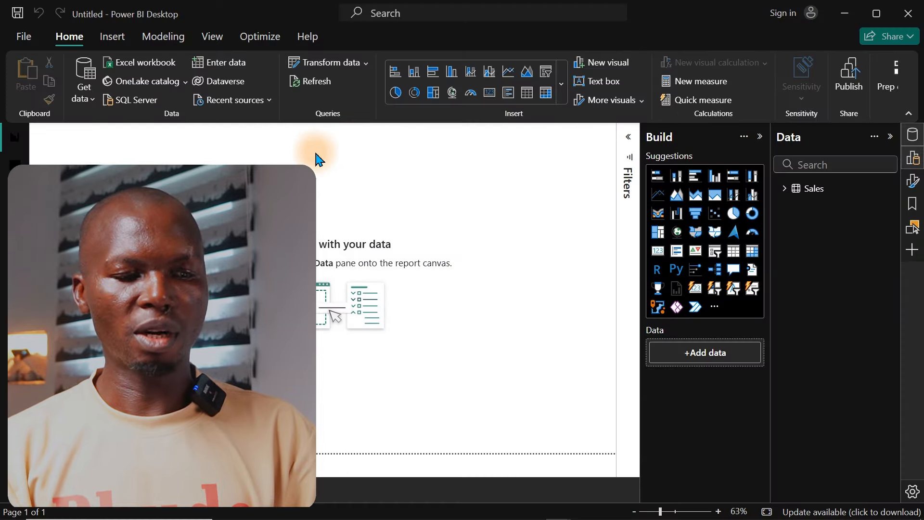
click(17, 14)
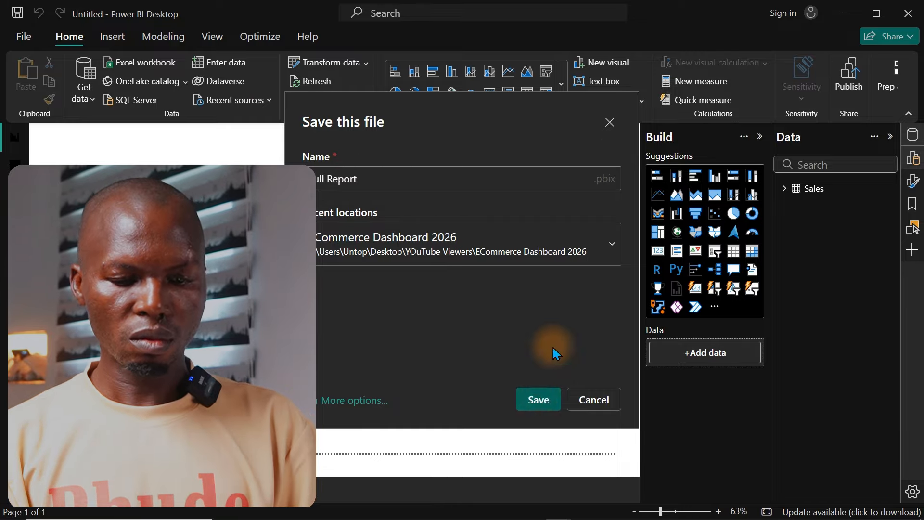
click(538, 399)
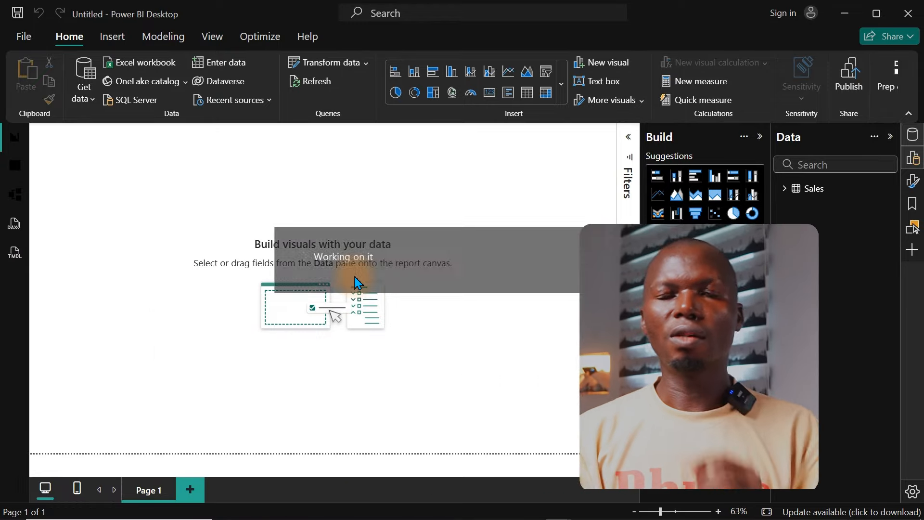
Step: Create a new calculated table in the table view and try to define it with the copied column code
click(14, 168)
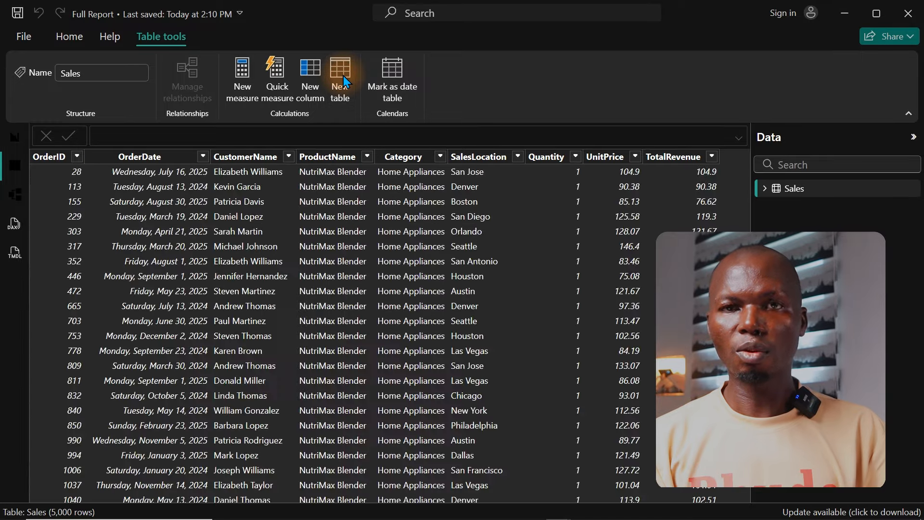
click(343, 78)
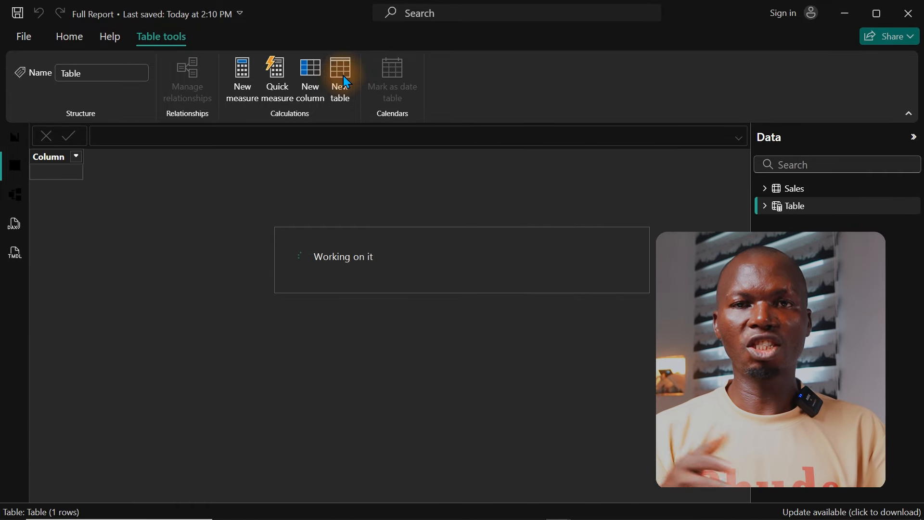
key(ctrl+a)
key(ctrl+v)
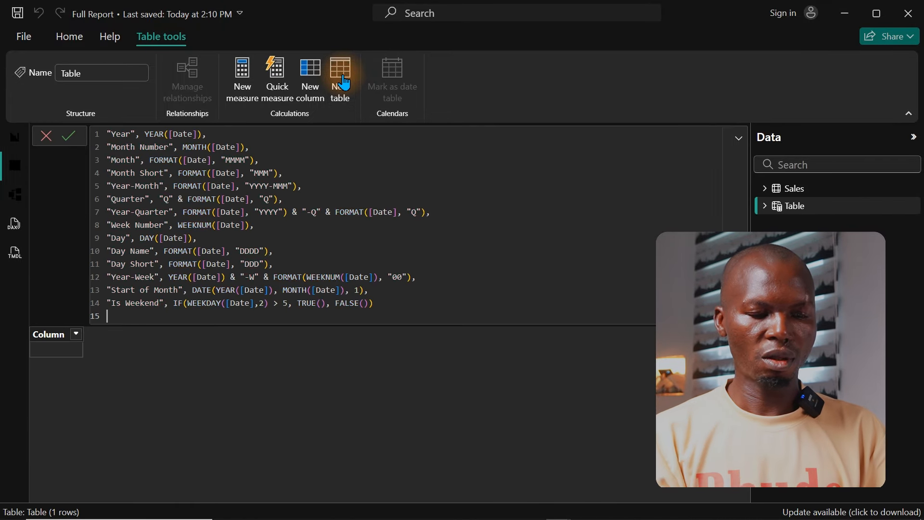
key(Return)
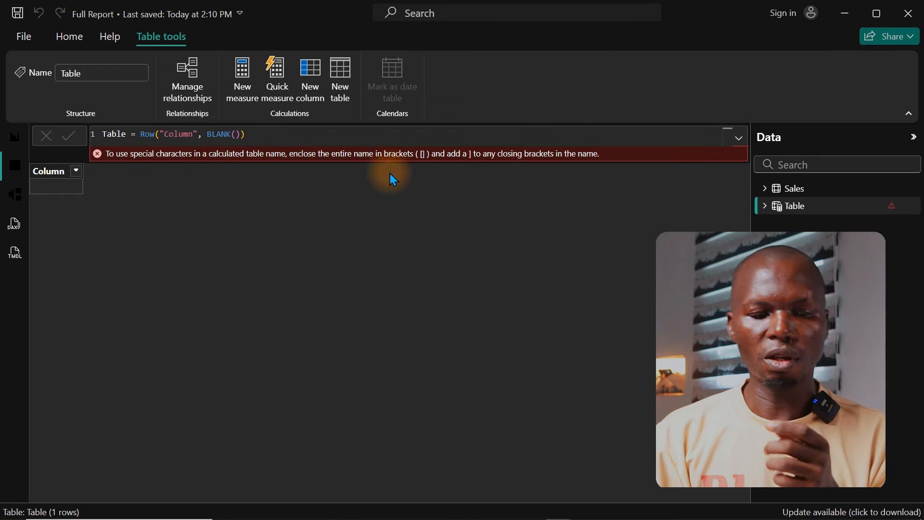
click(672, 132)
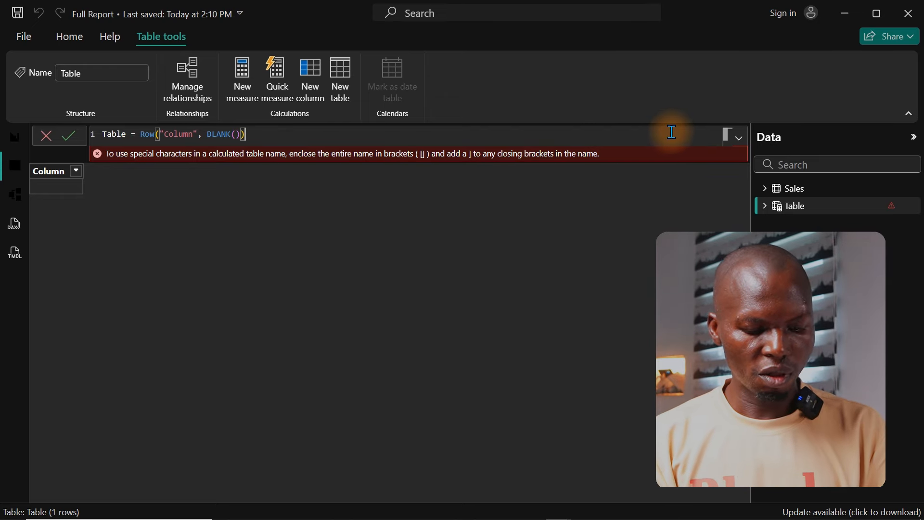
key(ctrl+a)
key(ctrl+v)
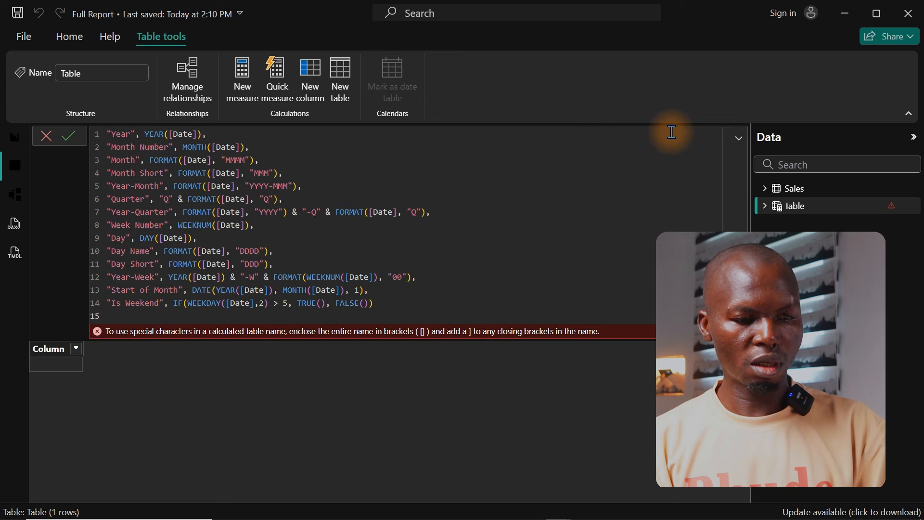
click(531, 192)
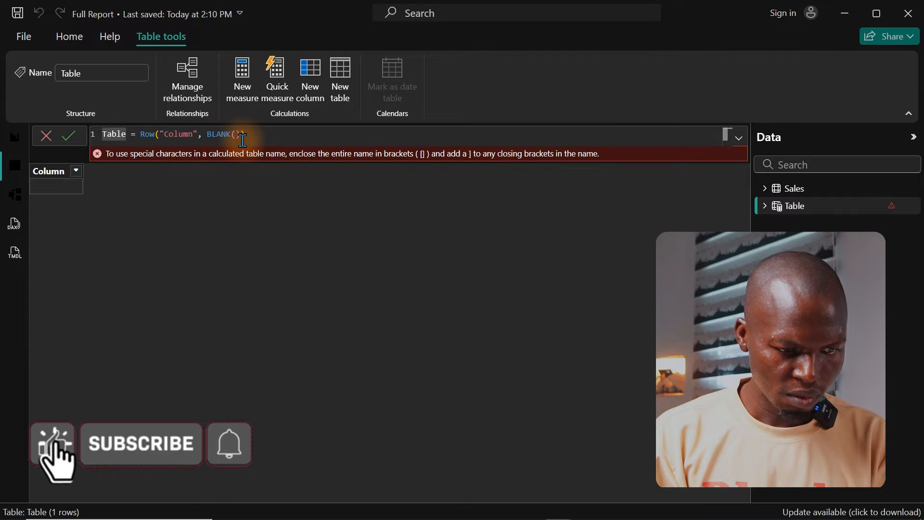
key(ctrl+a)
key(ctrl+v)
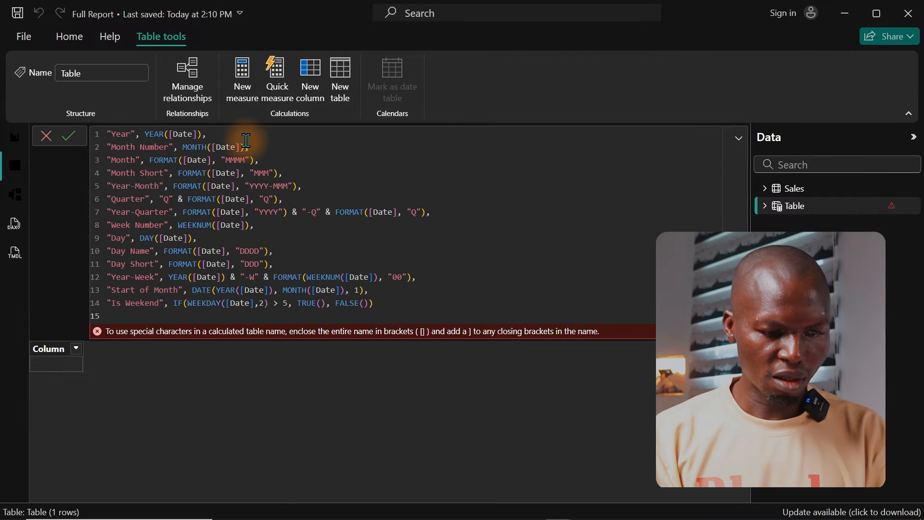
drag(208, 159, 201, 115)
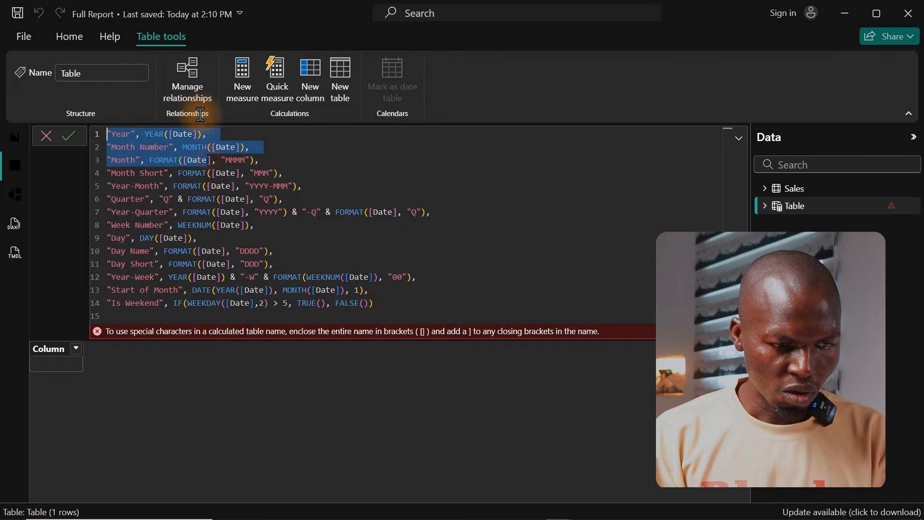
click(173, 239)
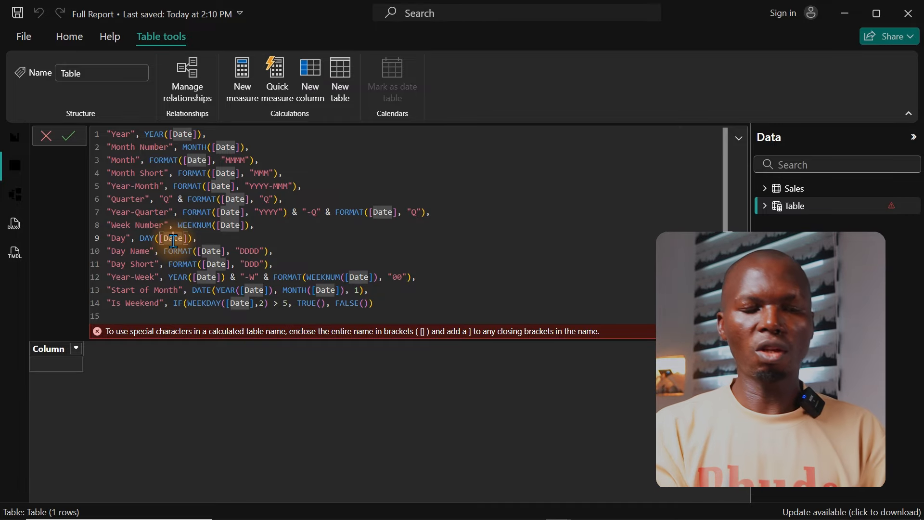
click(109, 134)
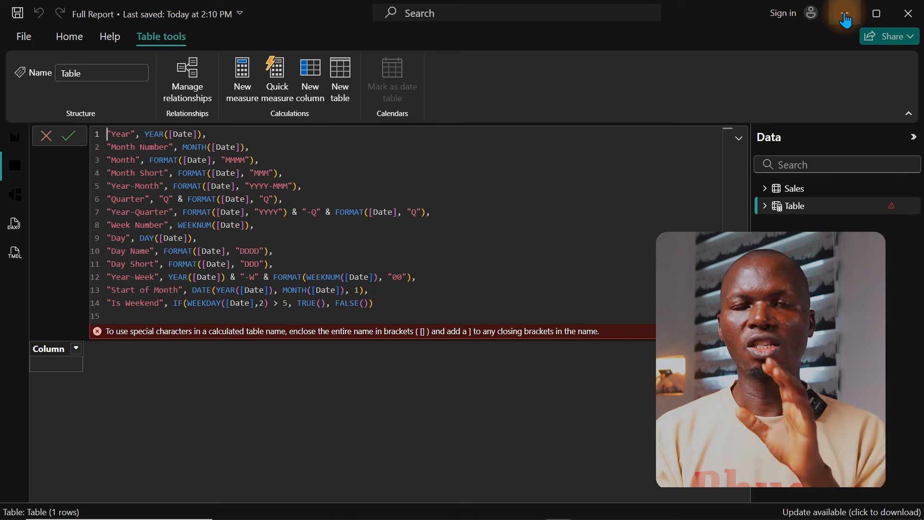
click(57, 152)
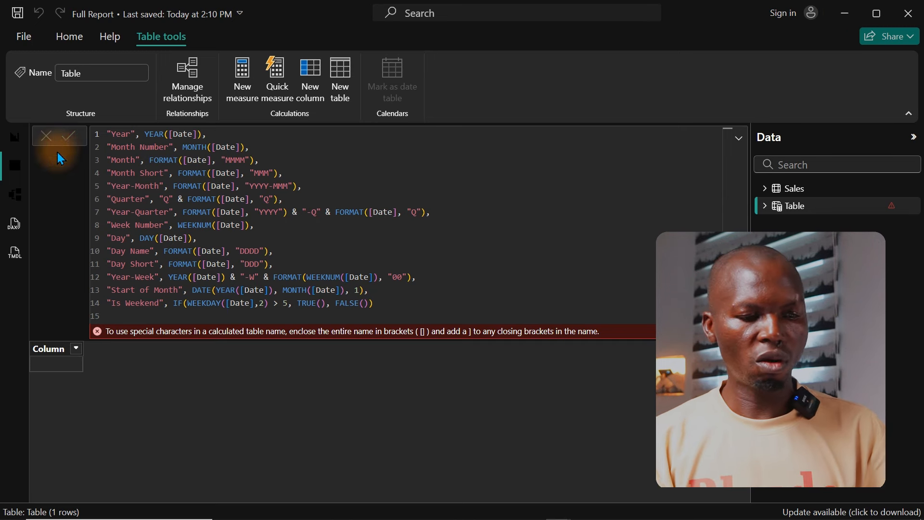
Step: Replace the new table's formula with one named Calendar that begins with the ADDCOLUMNS function
double_click(115, 133)
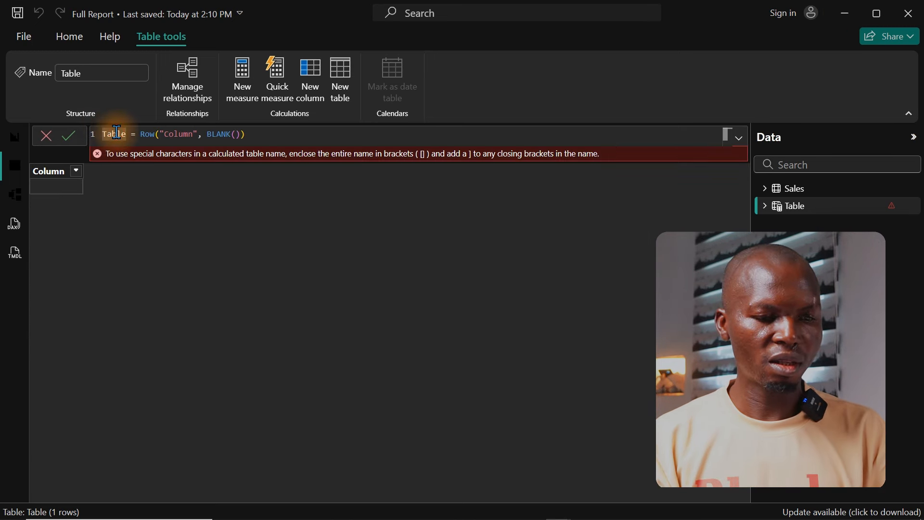
triple_click(117, 133)
key(BackSpace)
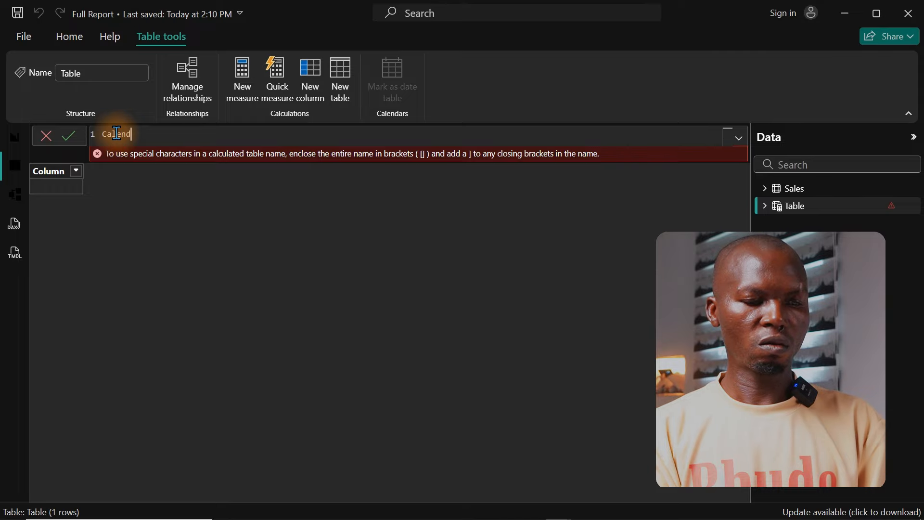
scroll(117, 134, up, 4)
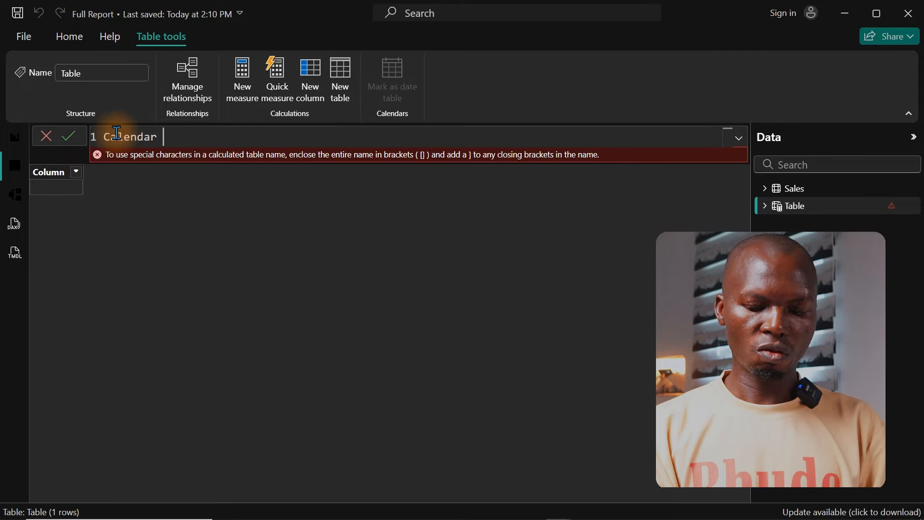
key(shift+Return)
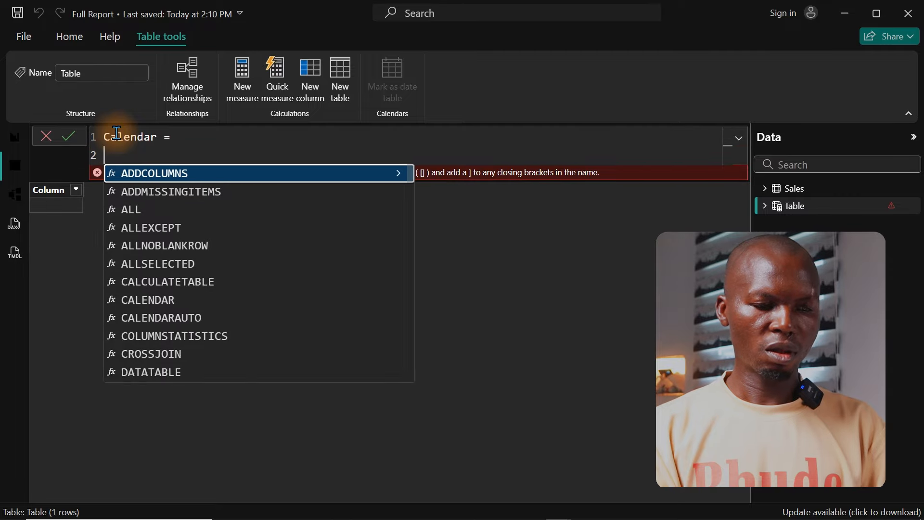
key(Tab)
key(shift+Return)
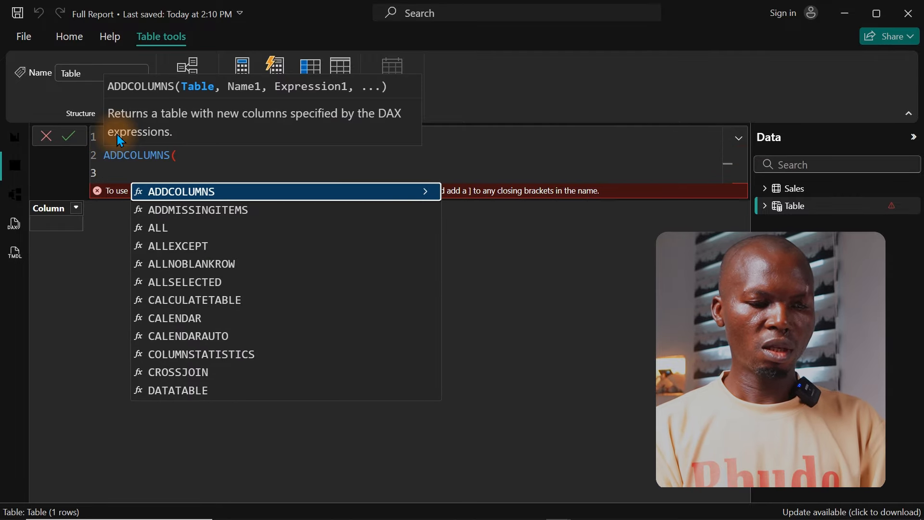
key(BackSpace)
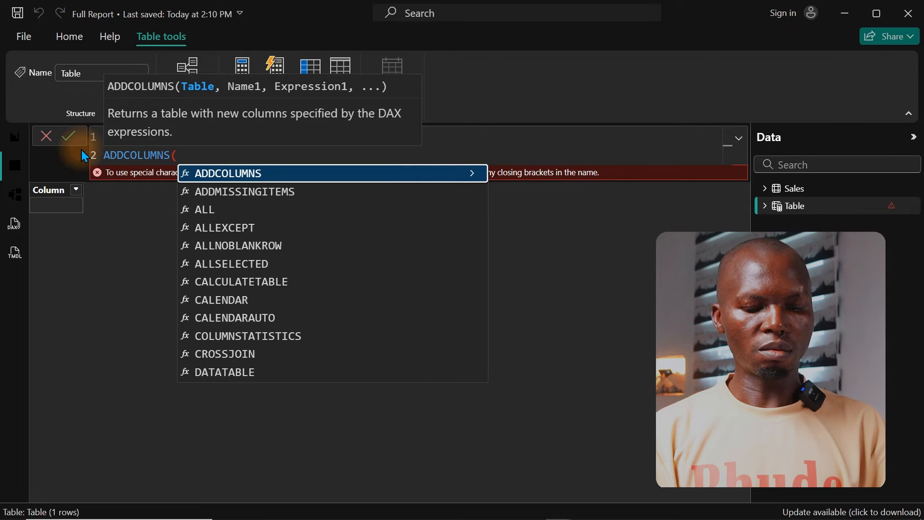
Step: Enter CALENDARAUTO() as the table argument of ADDCOLUMNS, on its own indented line
key(shift+Return)
key(Tab)
text(cal)
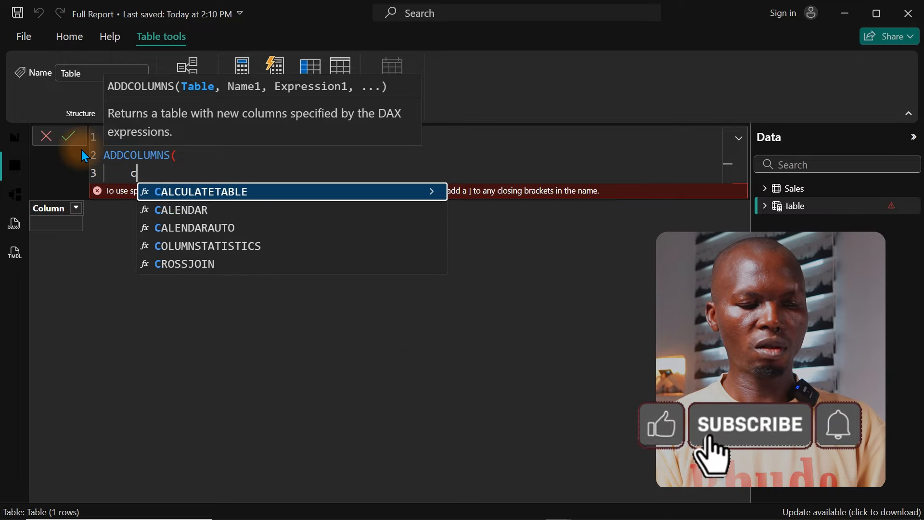
key(Down)
key(Down)
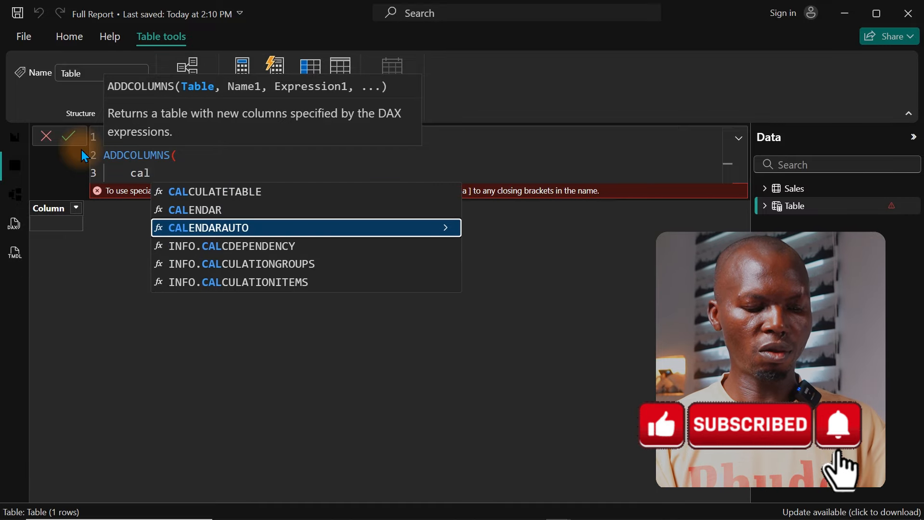
key(Tab)
text(),)
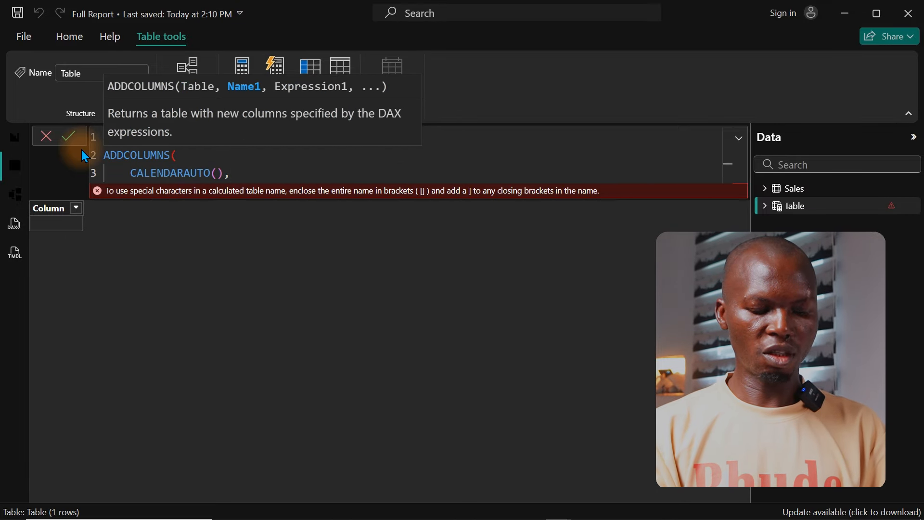
key(Return)
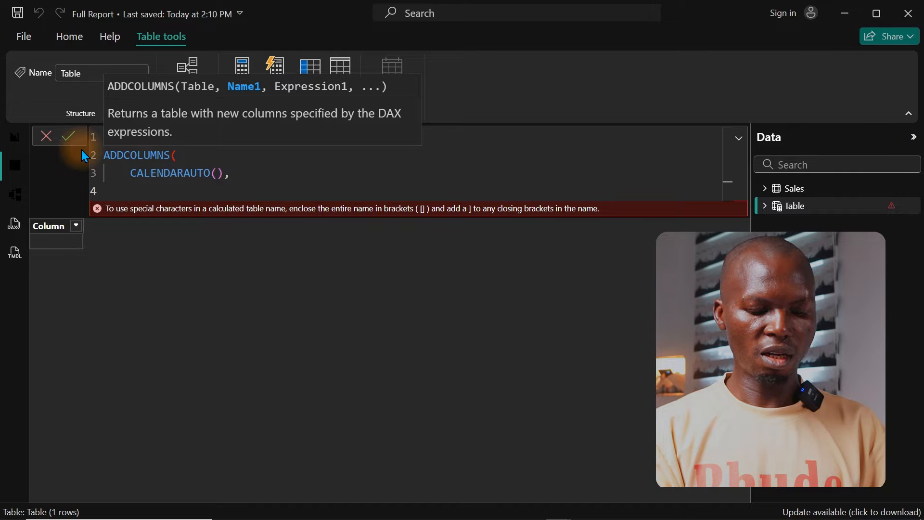
Step: Paste the copied column definitions into ADDCOLUMNS, close the function and commit the Calendar table
text("Year", YEAR([Date]), "Month Number", MONTH([Date]), "Month", FORMAT([Date], "MMMM"), "Month Short", FORMAT([Date], "MMM"), "Year-Month", FORMAT([Date], "YYYY-MMM"), "Quarter", "Q" & FORMAT([Date], "Q"), "Year-Quarter", FORMAT([Date], "YYYY") & "-Q" & FORMAT([Date], "Q"), "Week Number", WEEKNUM([Date]), "Day", DAY([Date]), "Day Name", FORMAT([Date], "DDDD"), "Day Short", FORMAT([Date], "DDD"), "Year-Week", YEAR([Date]) & "-W" & FORMAT(WEEKNUM([Date]), "00"), "Start of Month", DATE(YEAR([Date]), MONTH([Date]), 1), "Is Weekend", IF(WEEKDAY([Date],2) > 5, TRUE(), FALSE()))
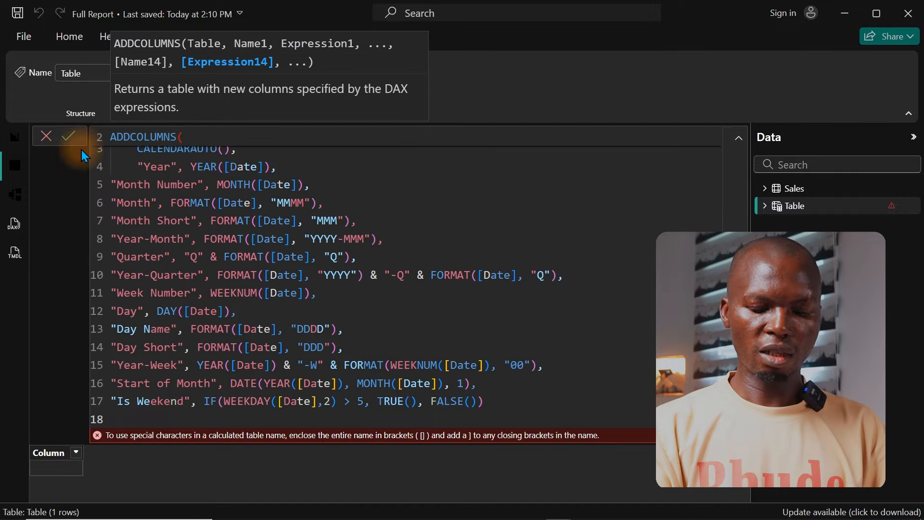
text())
key(Return)
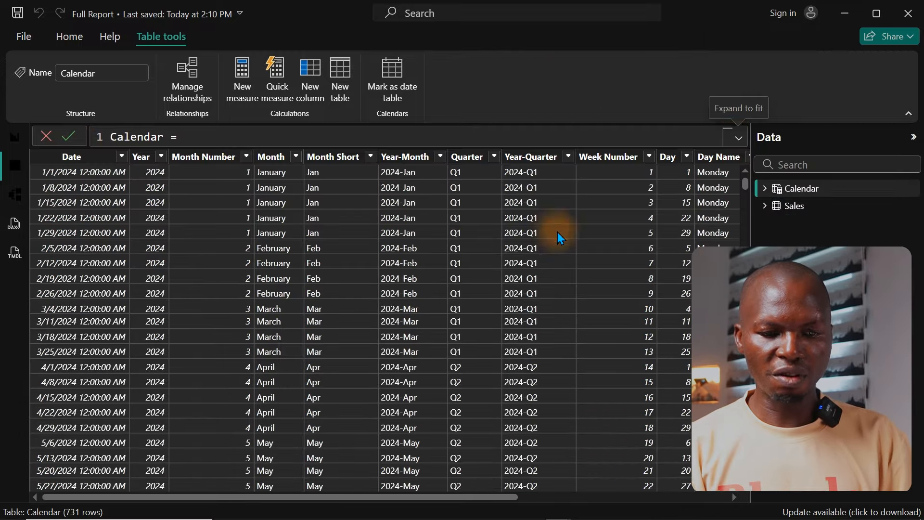
Step: In the Calendar formula, delete the "MMMM" Month column and rename the Month Short column to Month
drag(340, 497, 268, 501)
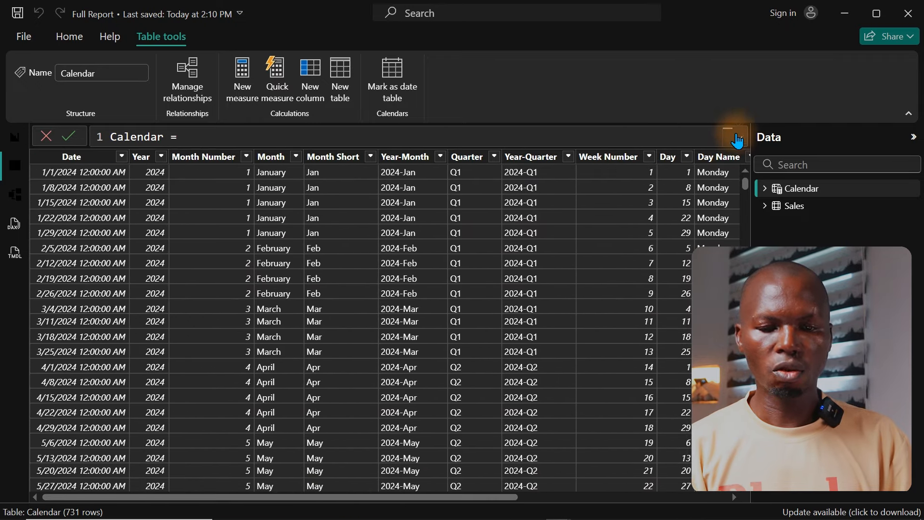
click(737, 140)
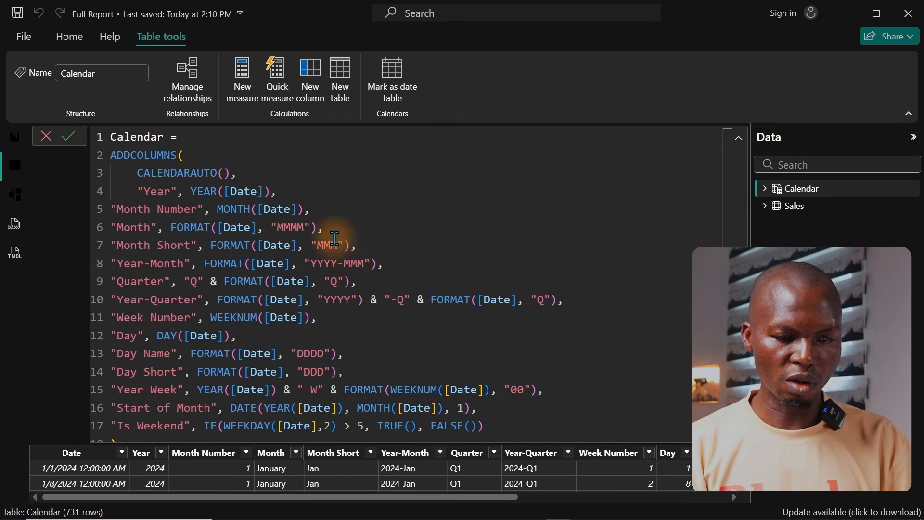
drag(331, 228, 99, 228)
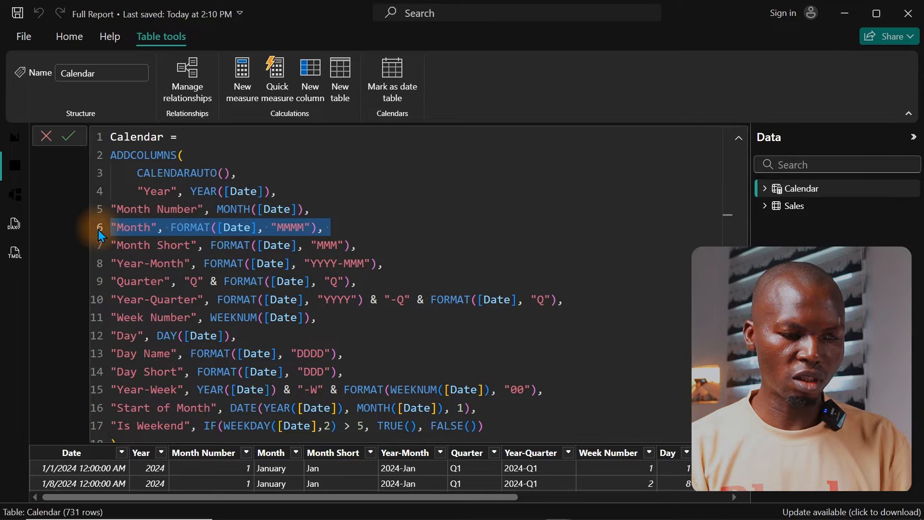
key(BackSpace)
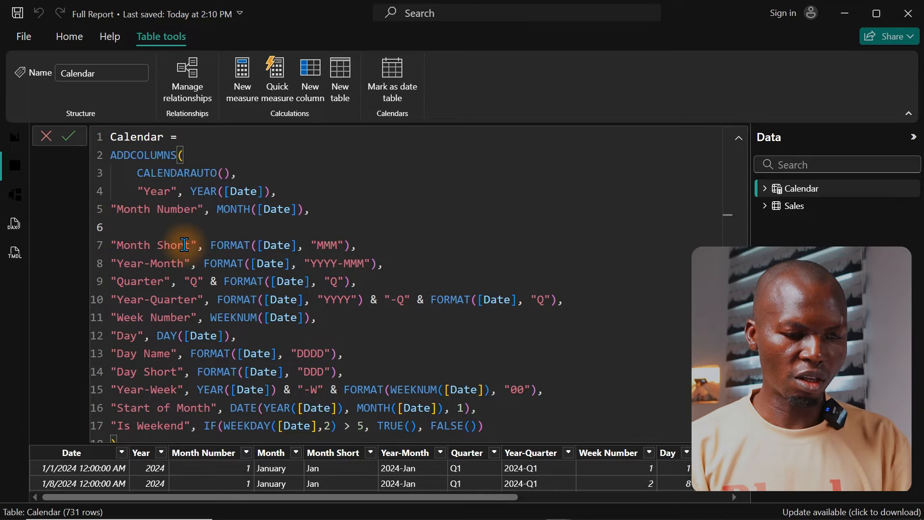
drag(190, 244, 161, 244)
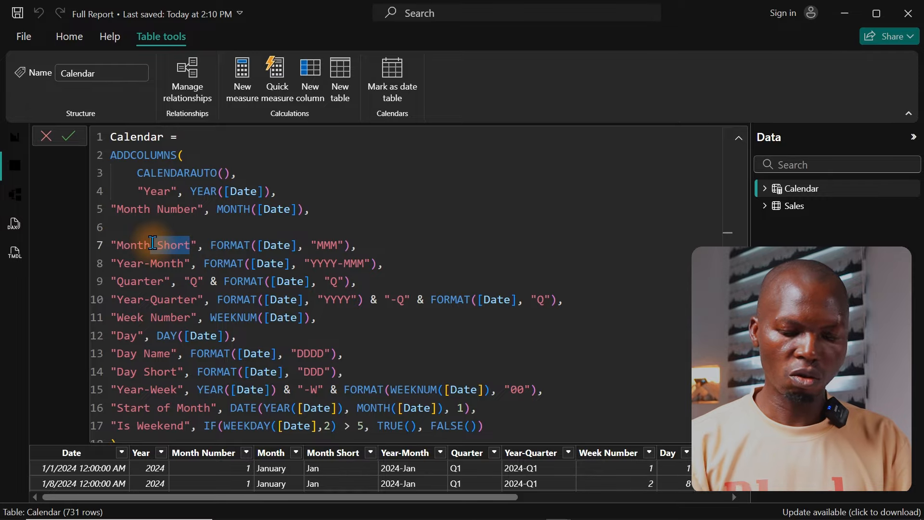
key(BackSpace)
click(183, 245)
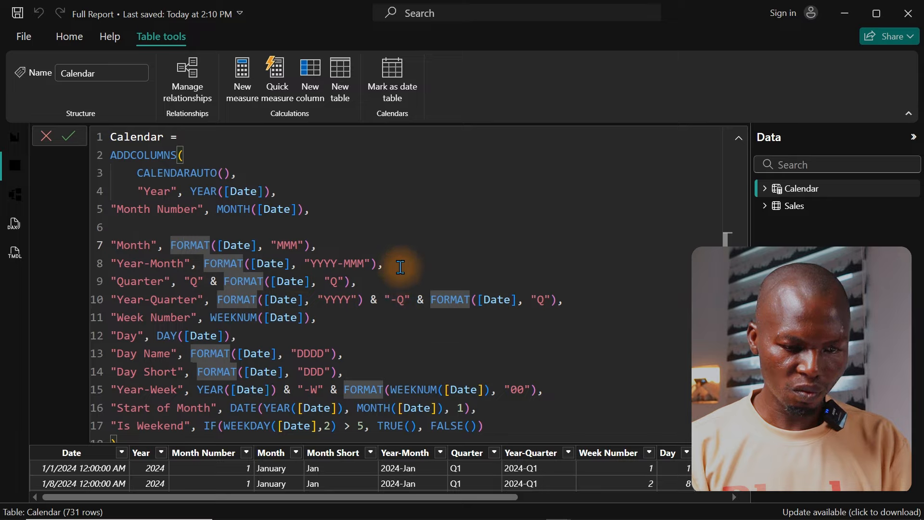
Step: Delete the Year-Month column from the Calendar formula and commit the edited definition
drag(396, 264, 99, 264)
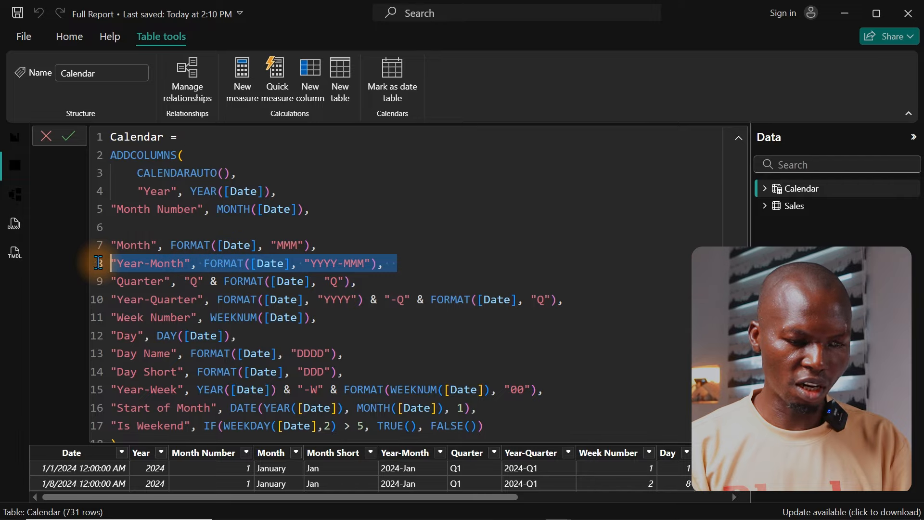
key(BackSpace)
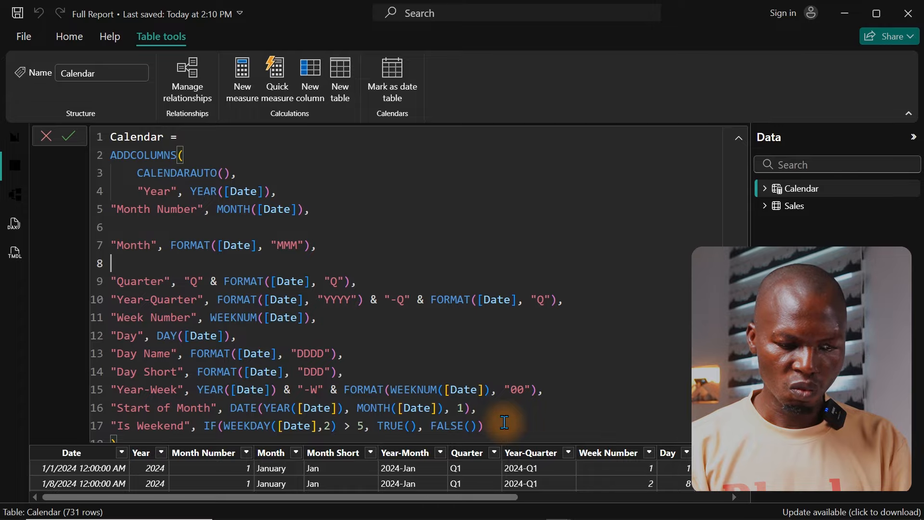
key(Return)
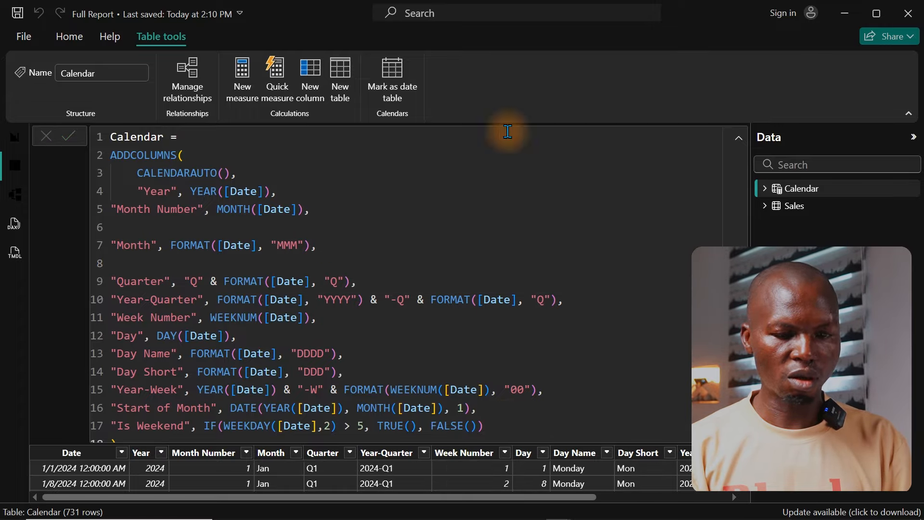
click(736, 141)
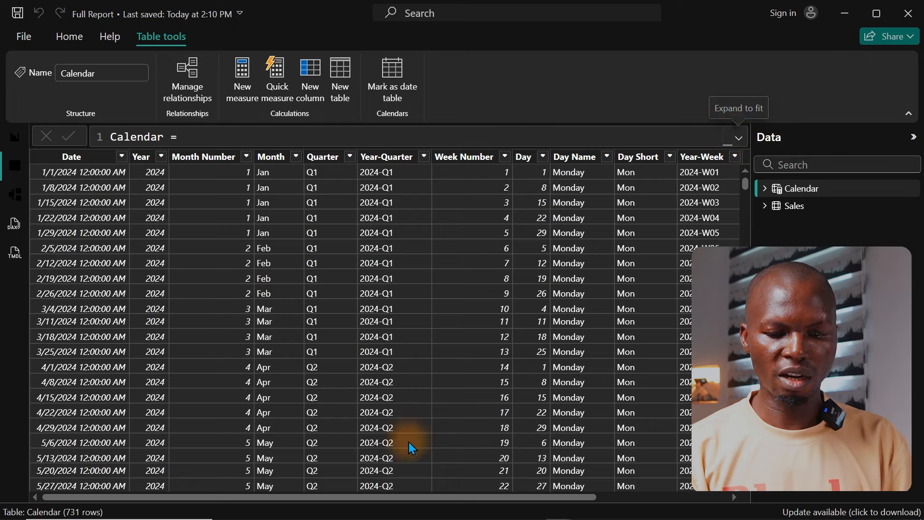
Step: In the model view, create an active many-to-one relationship from Sales OrderDate to Calendar Date, and move the Calendar table farther from Sales
click(14, 137)
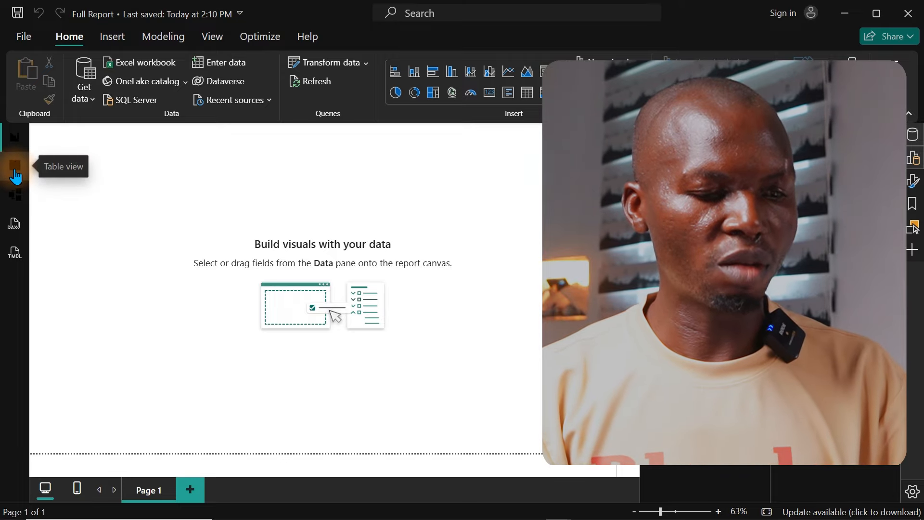
click(15, 197)
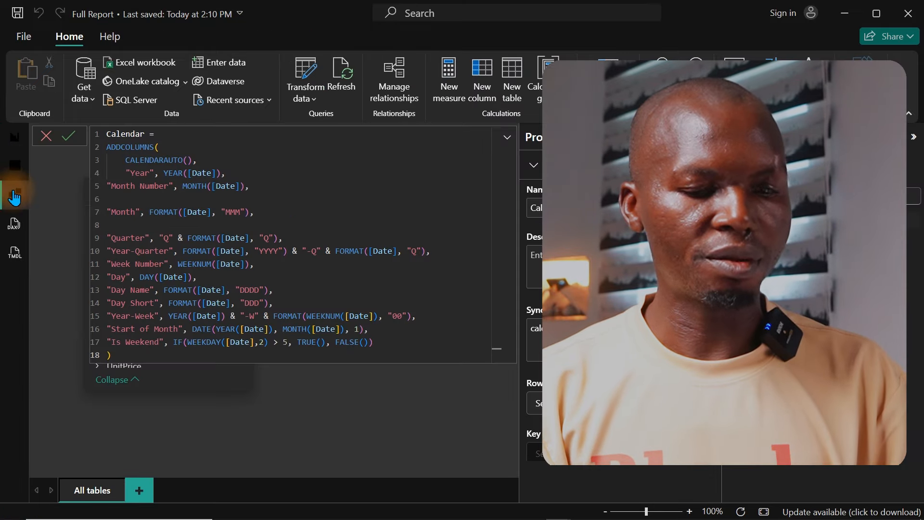
click(912, 142)
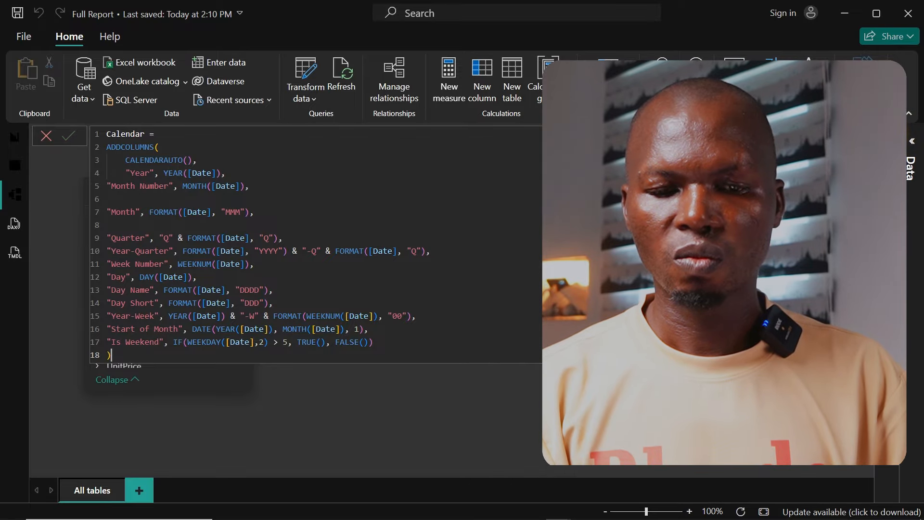
key(Return)
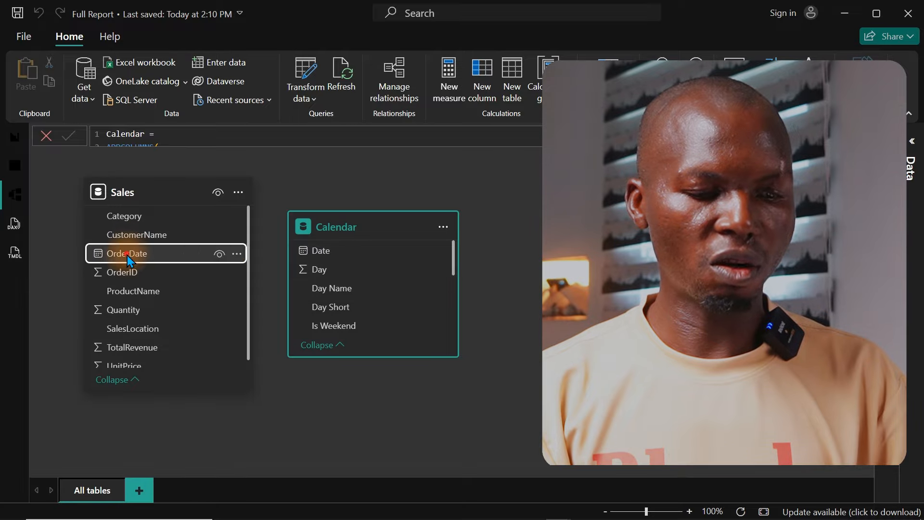
drag(127, 255, 342, 253)
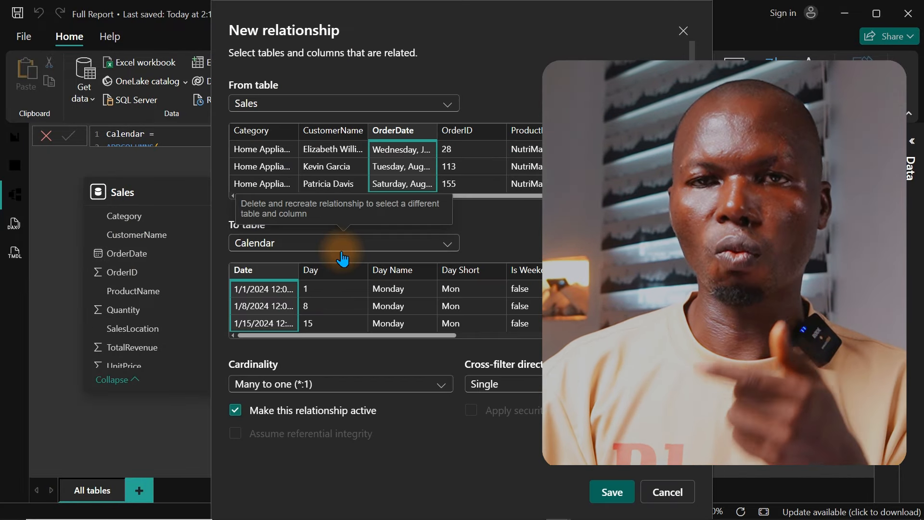
click(615, 493)
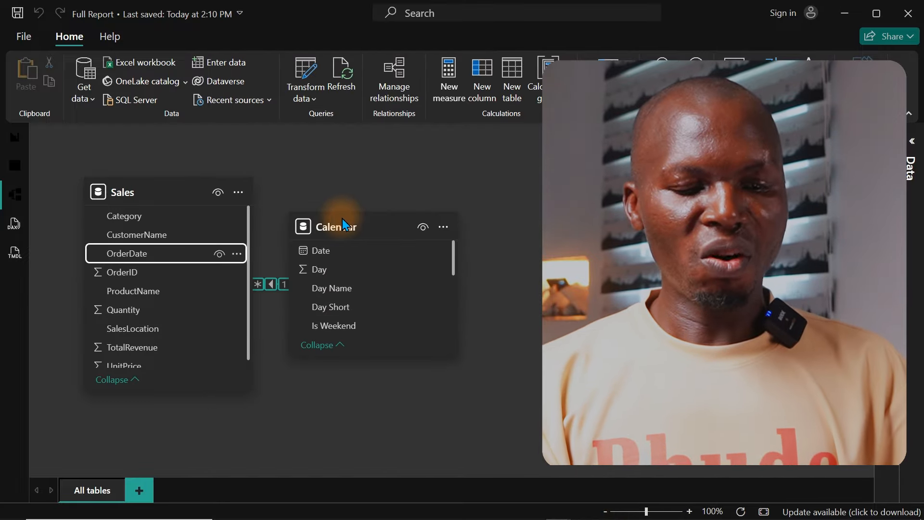
drag(350, 222, 438, 261)
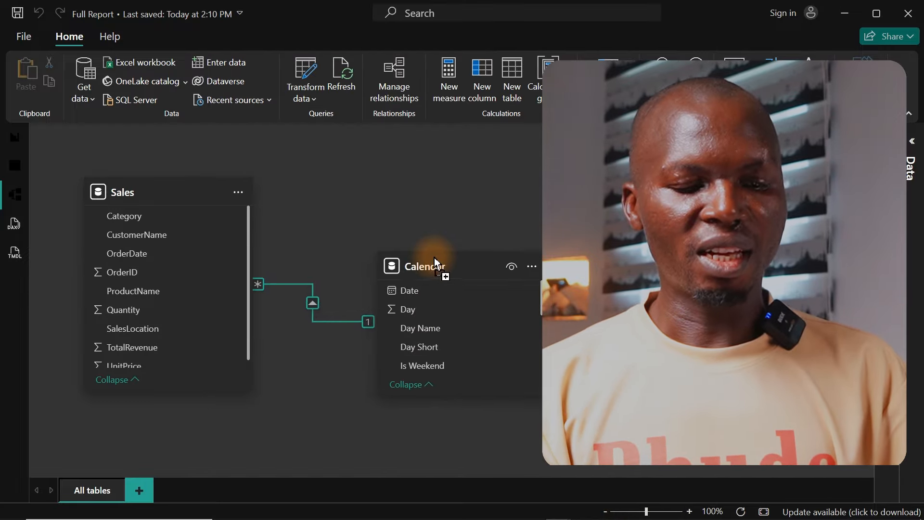
Step: Return to the report view, then create and load a blank manually entered table named DAX House
click(7, 137)
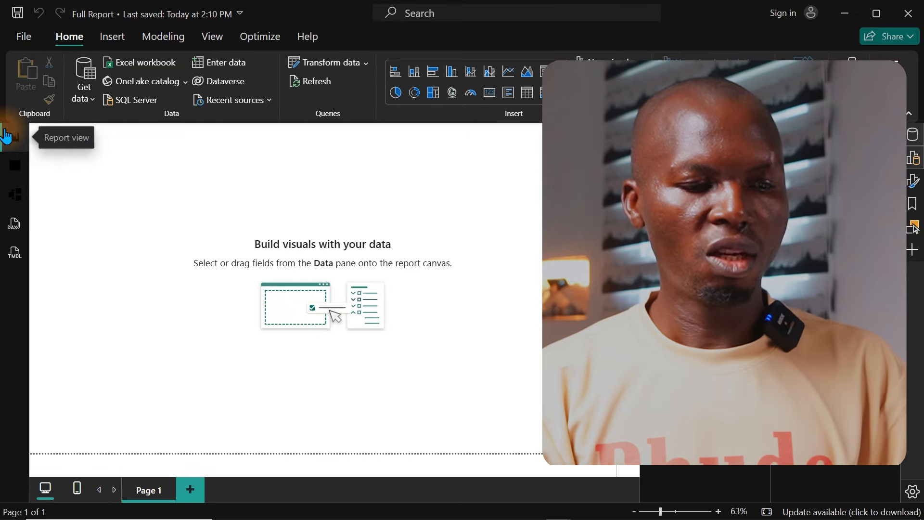
click(225, 65)
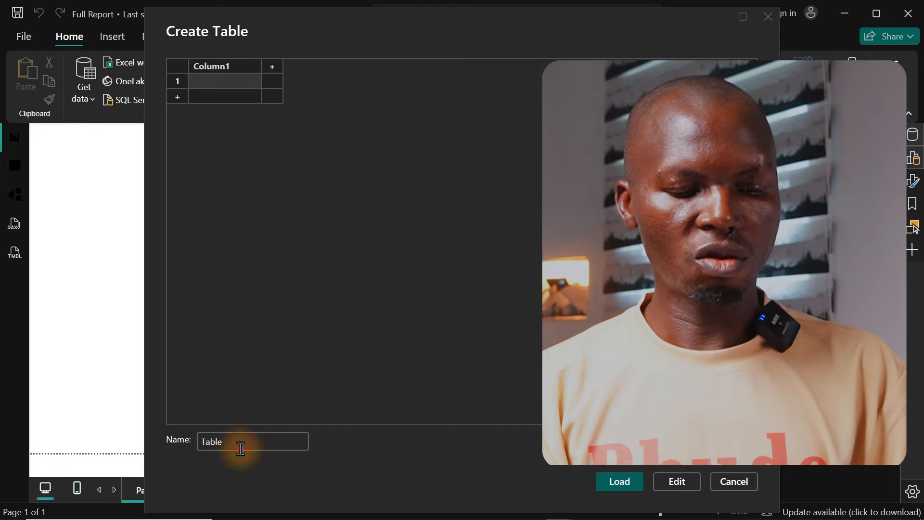
click(166, 443)
text(DAX HOur)
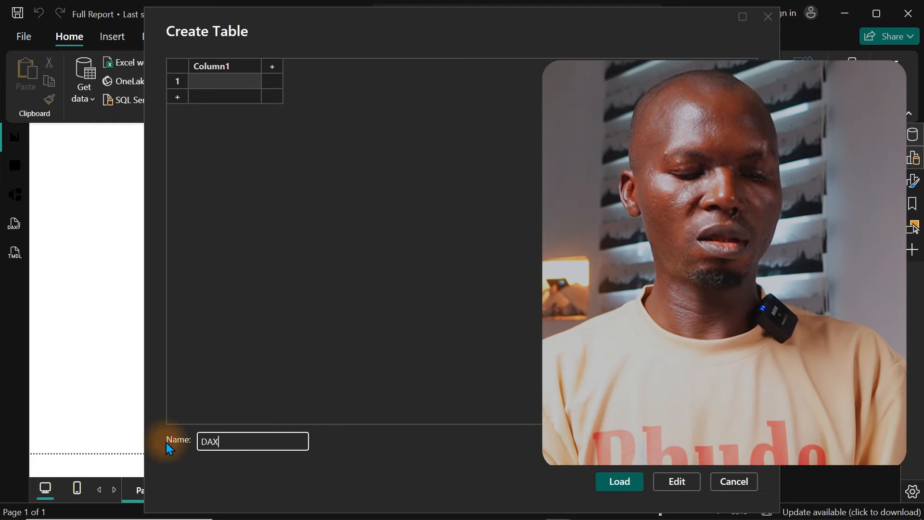
key(BackSpace)
key(BackSpace)
key(BackSpace)
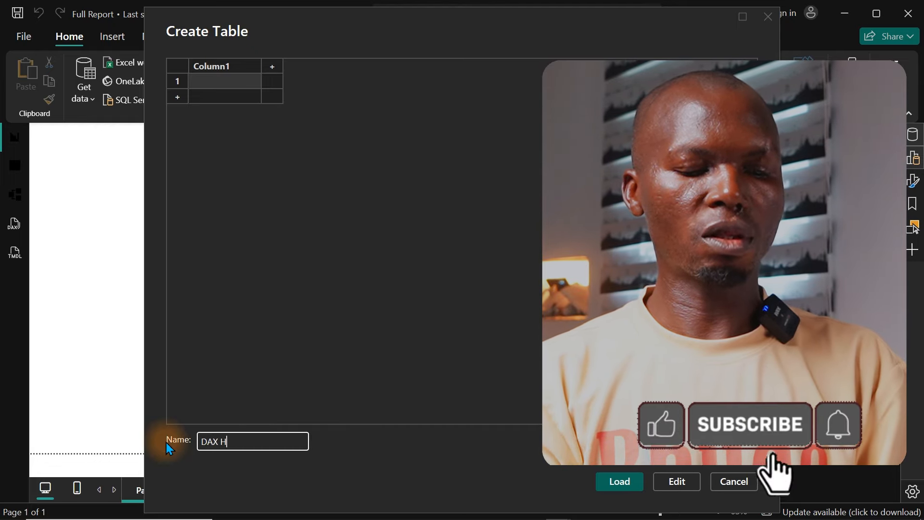
text(ouse)
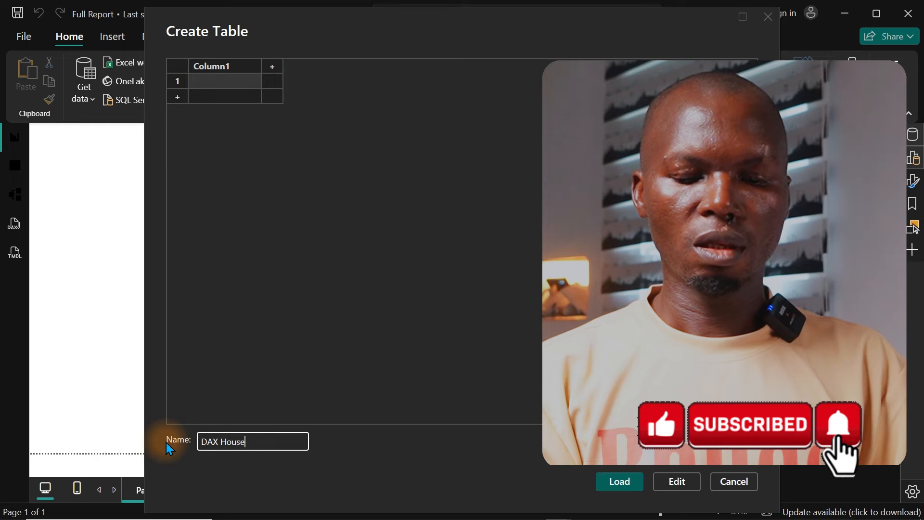
click(603, 481)
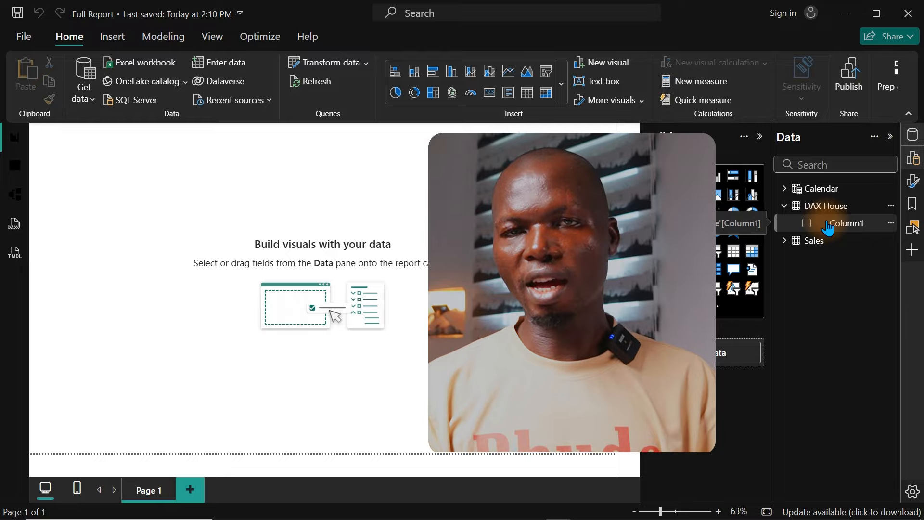
Step: Create a measure in the DAX House table with the definition Blank Measures = 1
right_click(828, 226)
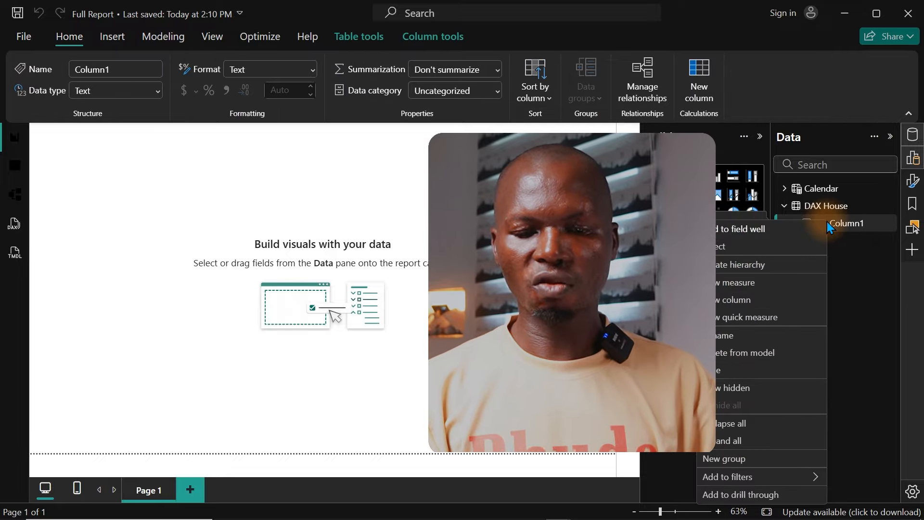
key(Escape)
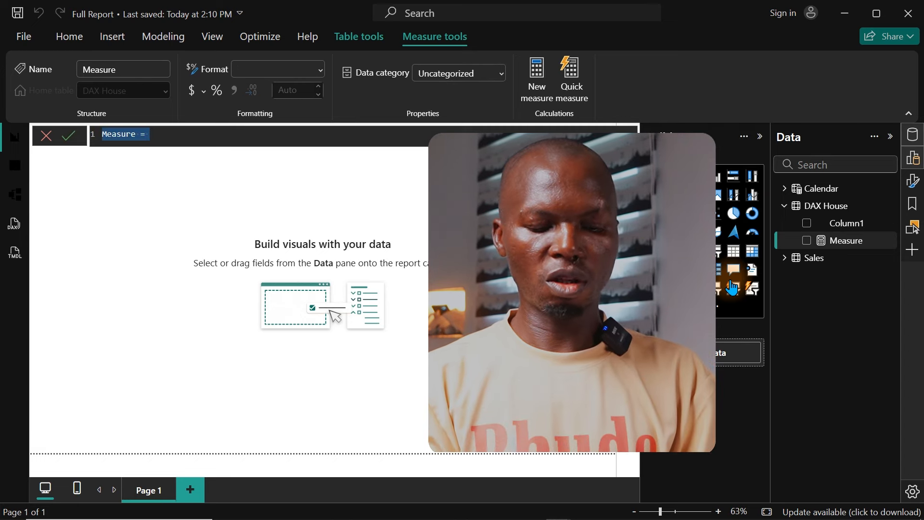
key(Escape)
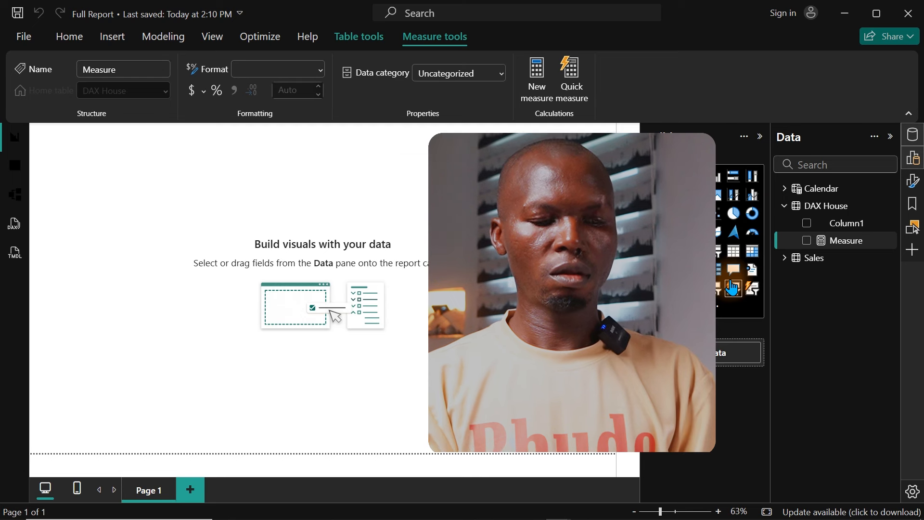
right_click(849, 228)
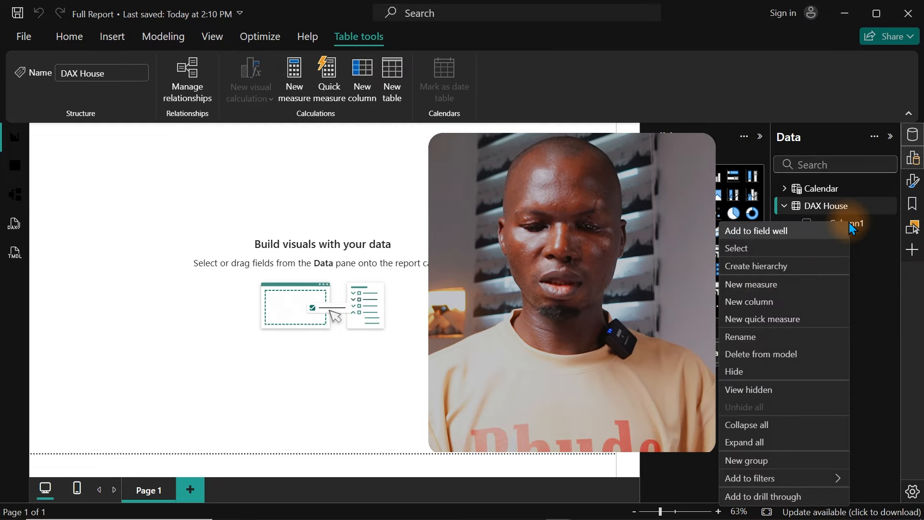
click(752, 289)
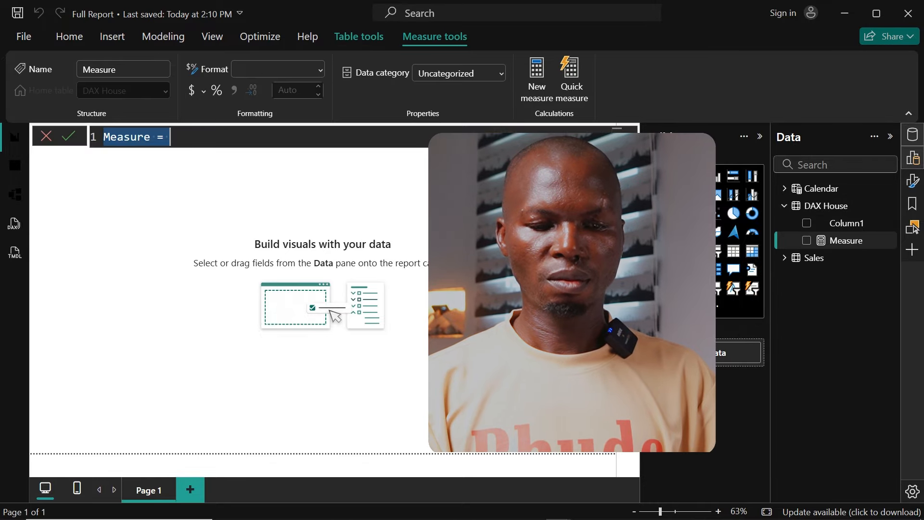
text(Blank)
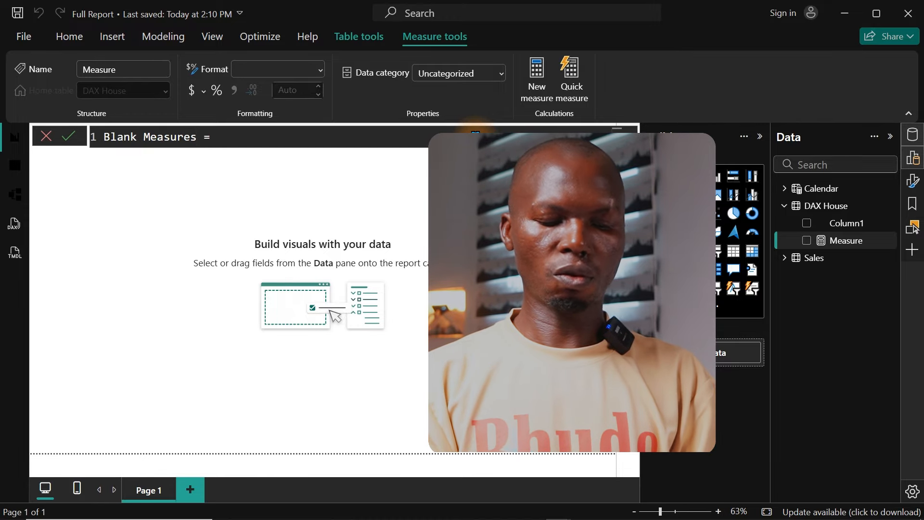
key(Return)
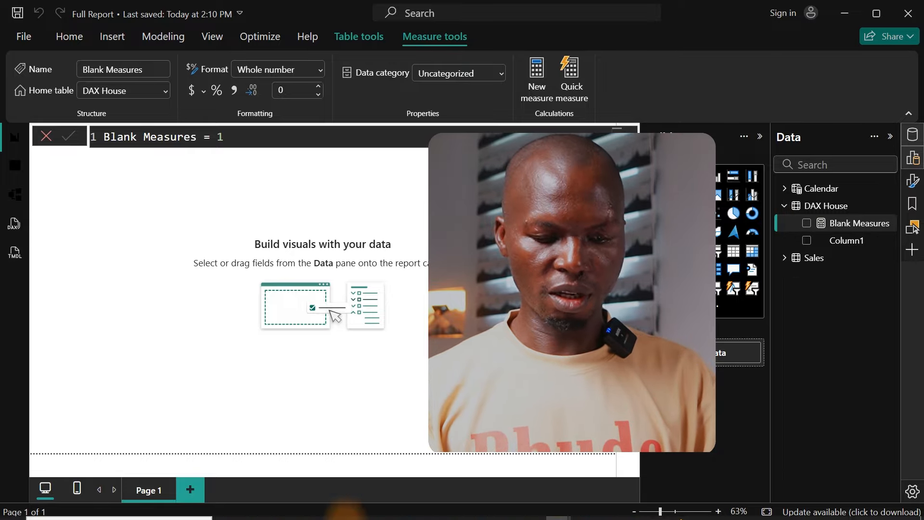
Step: Switch to Notepad and examine the DAX prompt's required measure structure, single-line rule and Total Revenue example
click(609, 510)
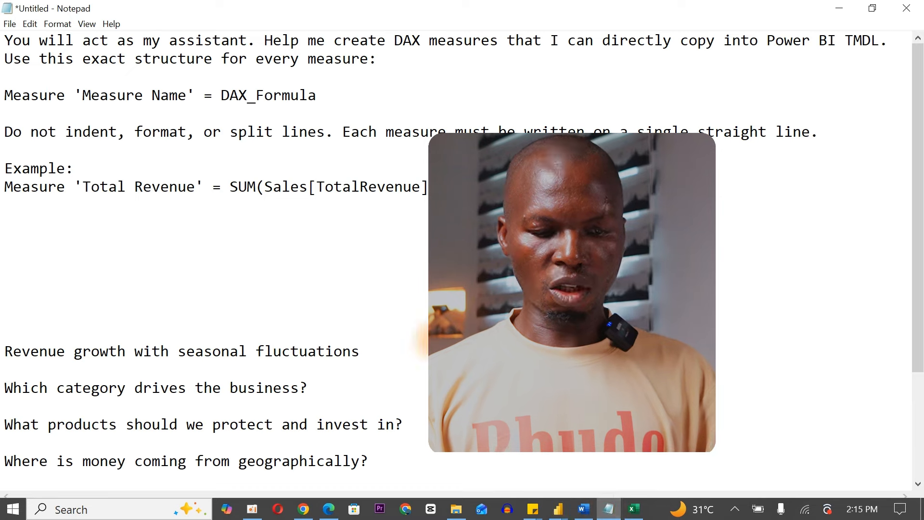
drag(435, 188, 2, 41)
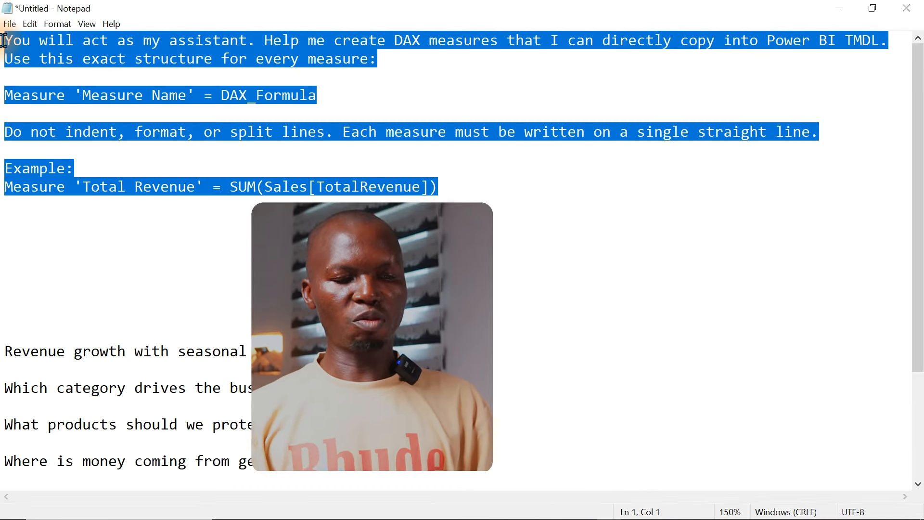
click(189, 114)
click(271, 219)
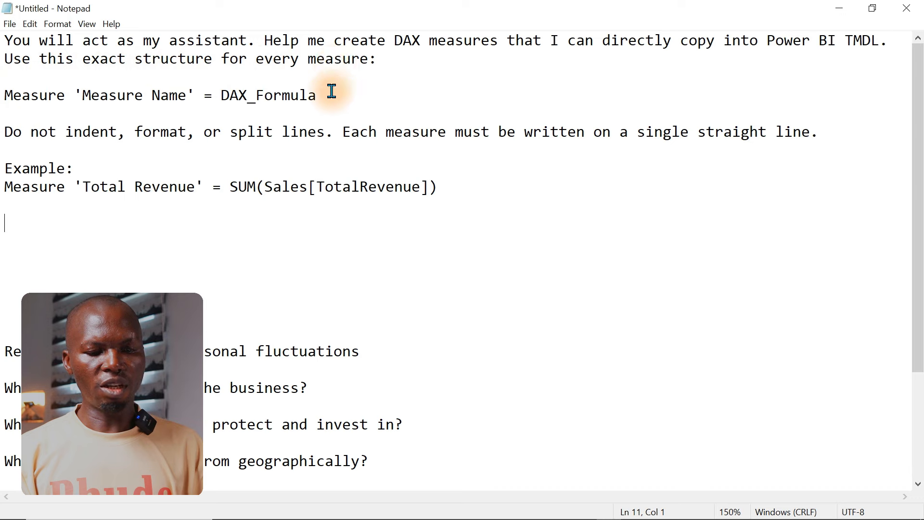
drag(332, 91, 4, 93)
click(73, 130)
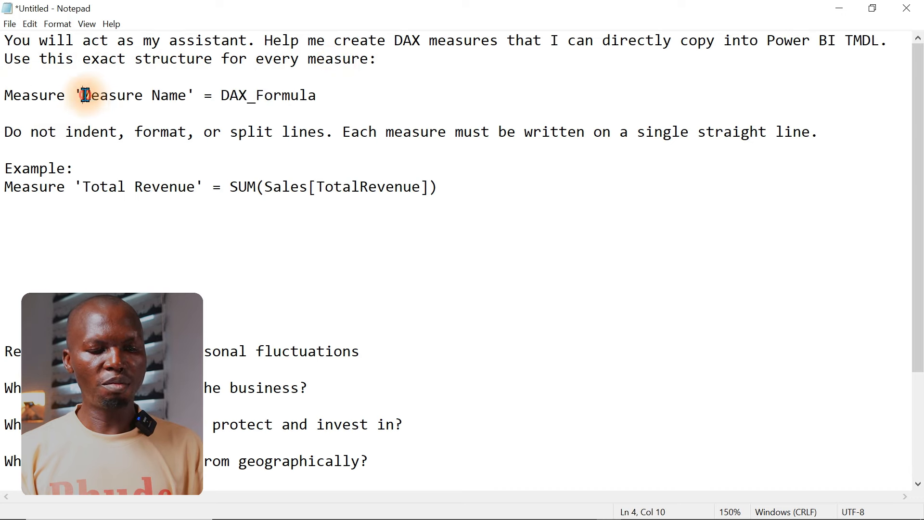
drag(85, 95, 318, 99)
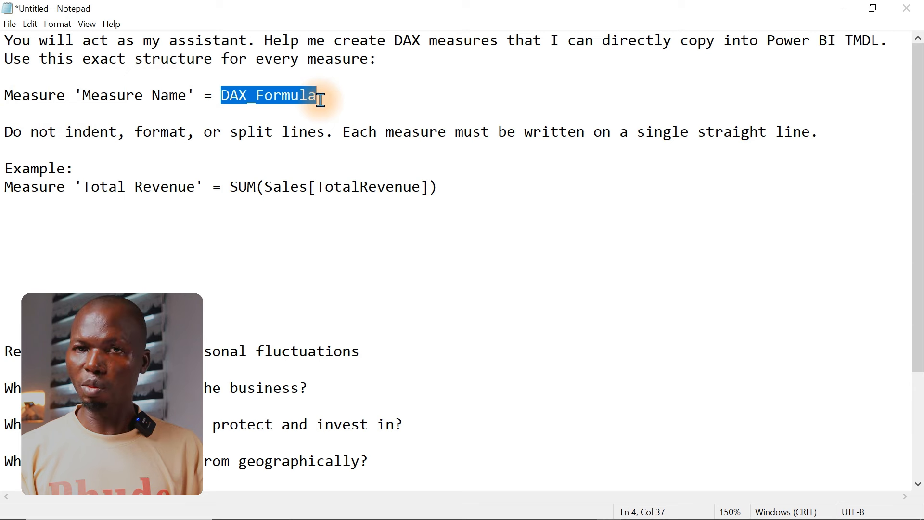
drag(4, 132, 824, 126)
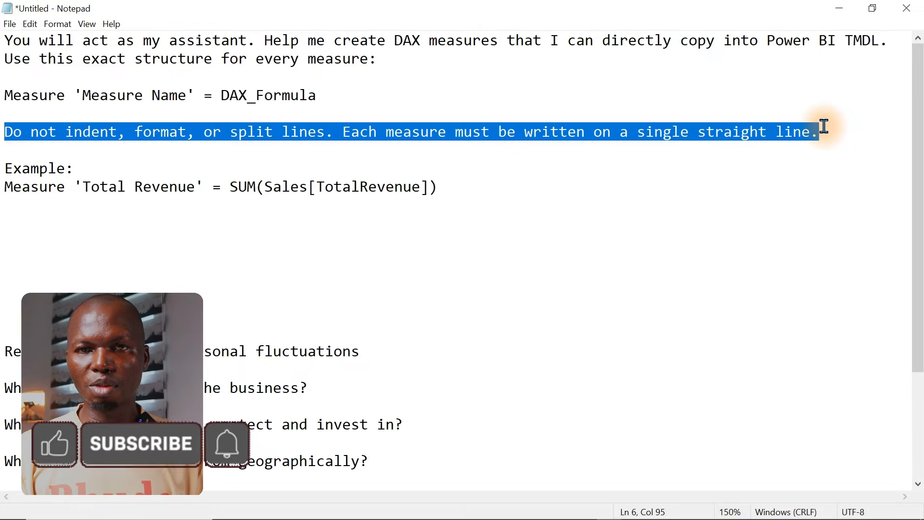
click(118, 131)
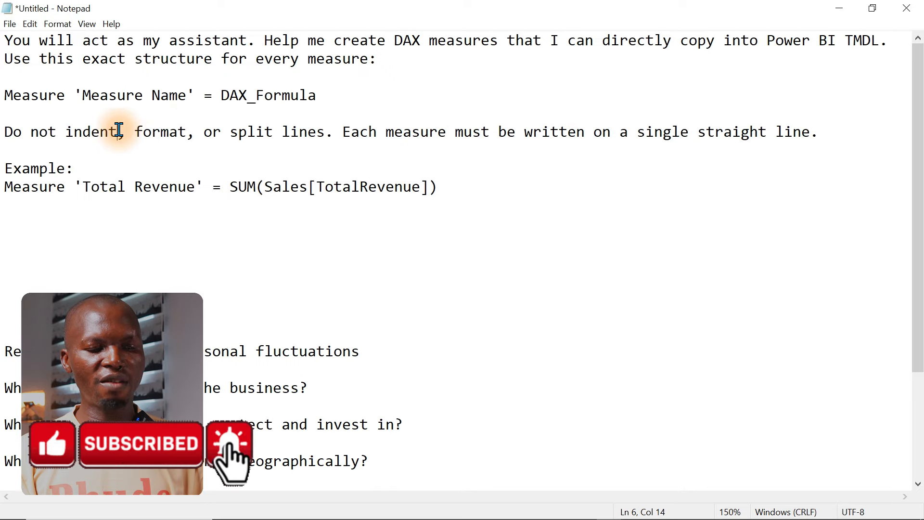
click(158, 129)
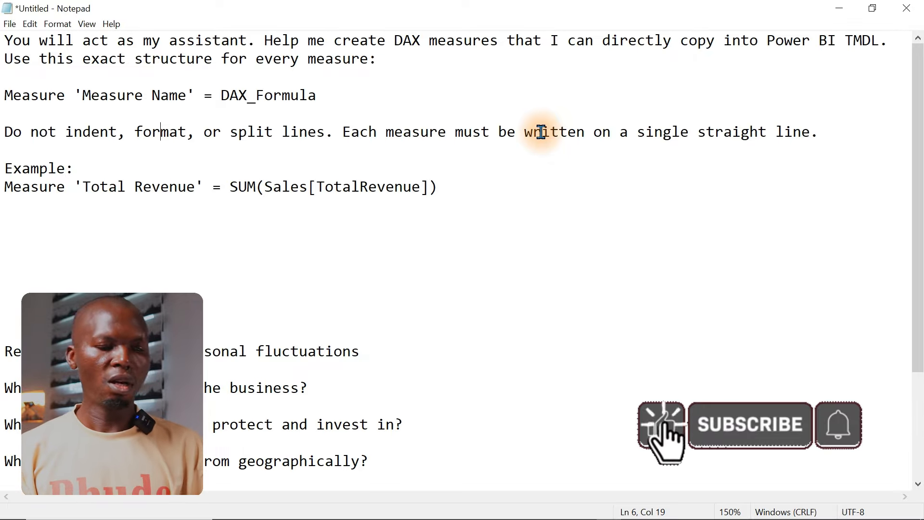
drag(2, 186, 465, 194)
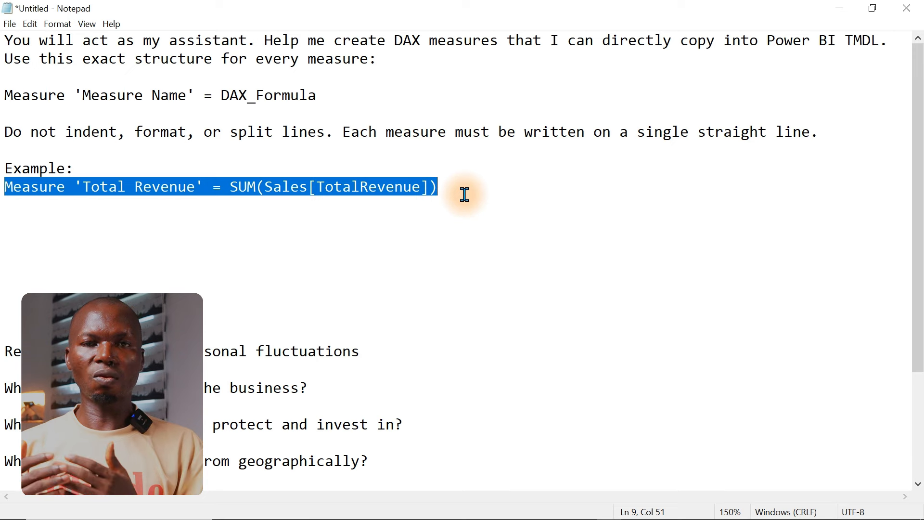
Step: Copy the whole DAX prompt through the Total Revenue example and paste it into the ChatGPT message in Chrome
drag(464, 194, 3, 30)
key(ctrl+c)
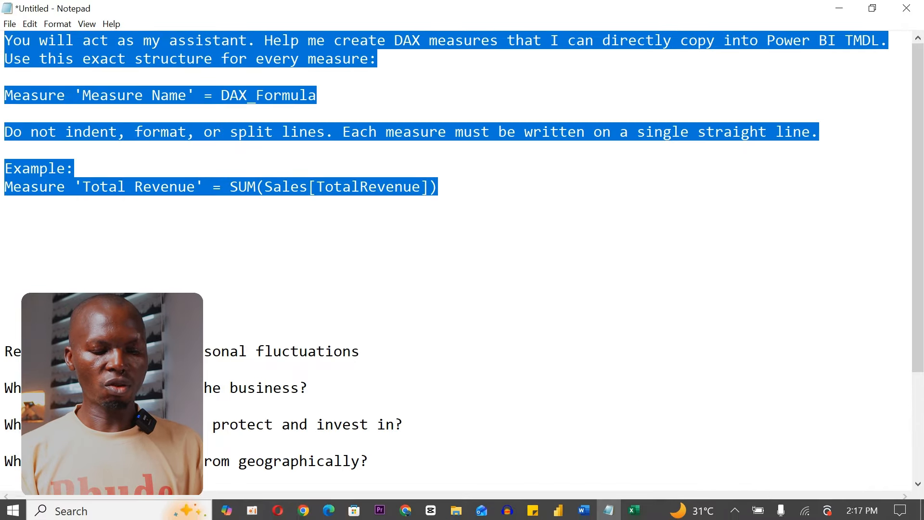
click(303, 510)
click(394, 473)
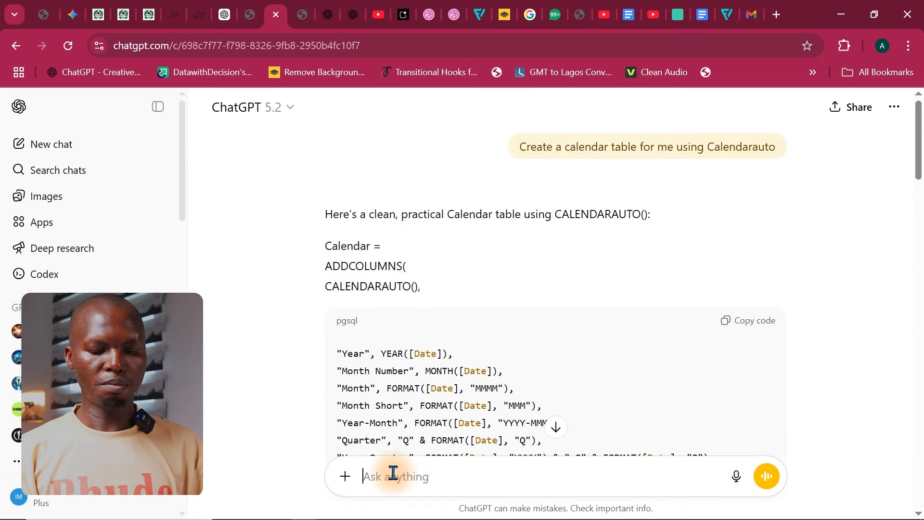
key(ctrl+v)
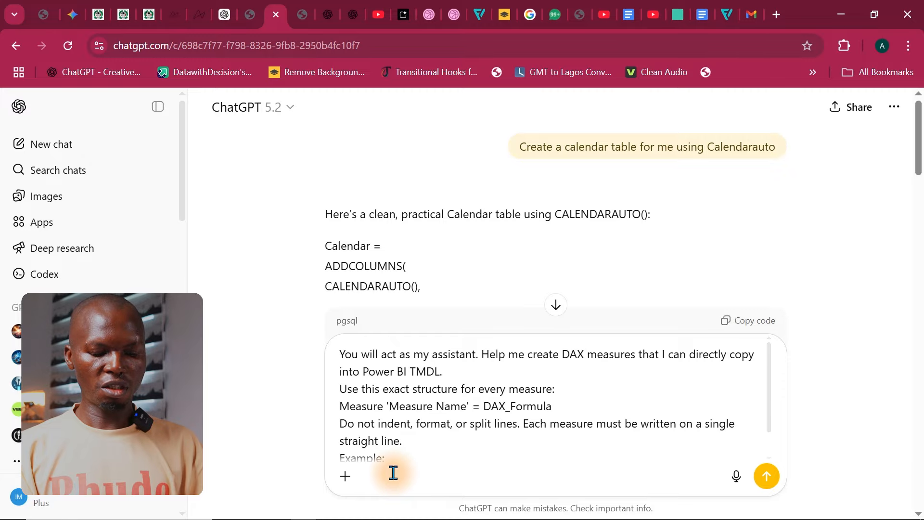
Step: Add the closing line "Wait for my next prompt" below the pasted prompt, separated by a blank line, and send the message
key(shift+Return)
key(shift+Return)
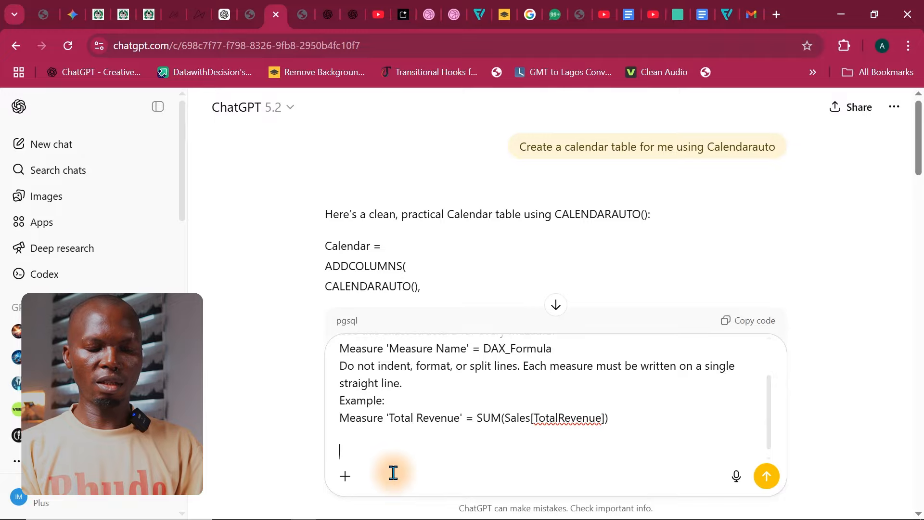
text(Wia)
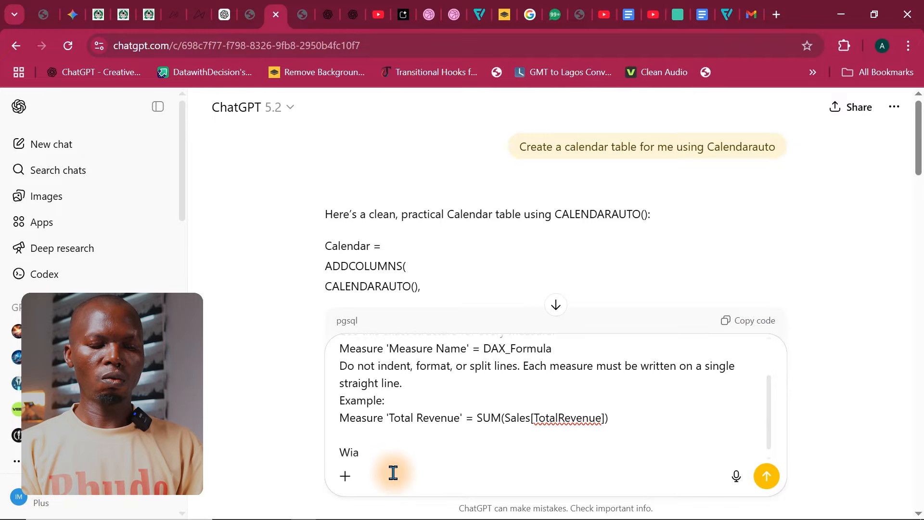
key(BackSpace)
key(BackSpace)
text(ait for my)
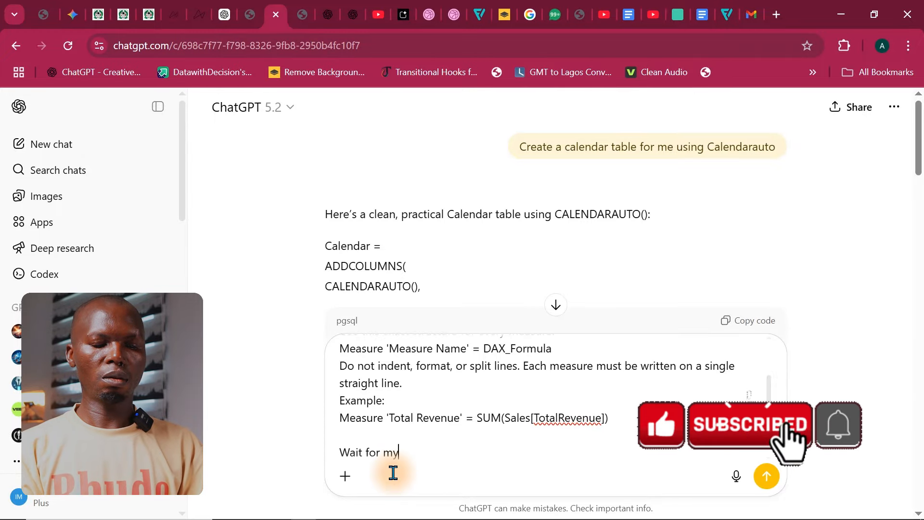
text( next p)
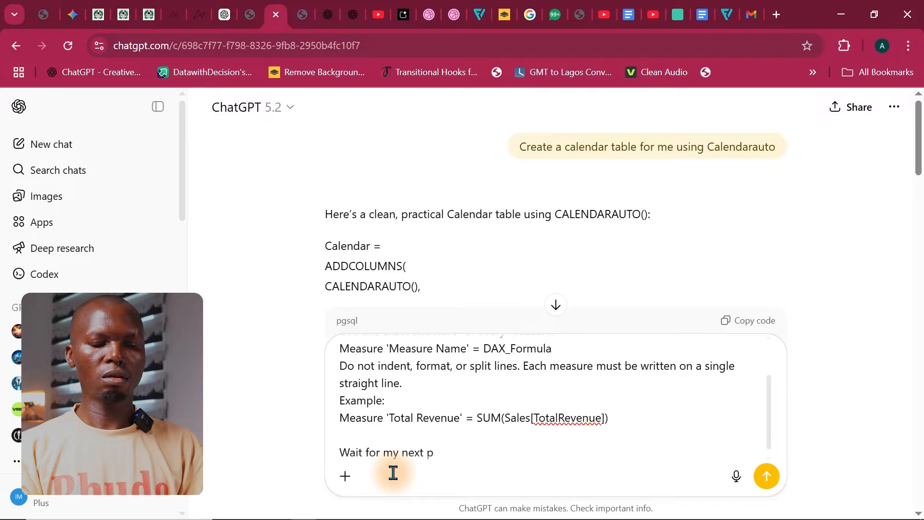
text(rompt)
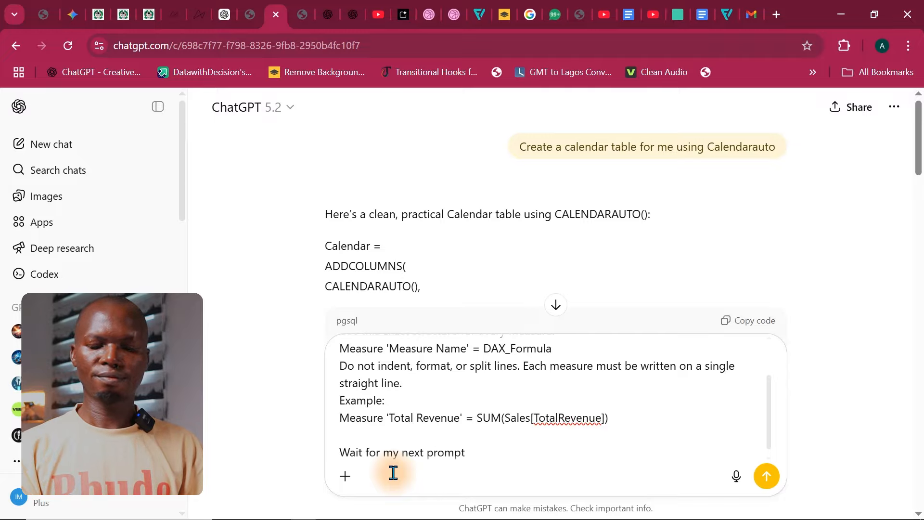
key(Return)
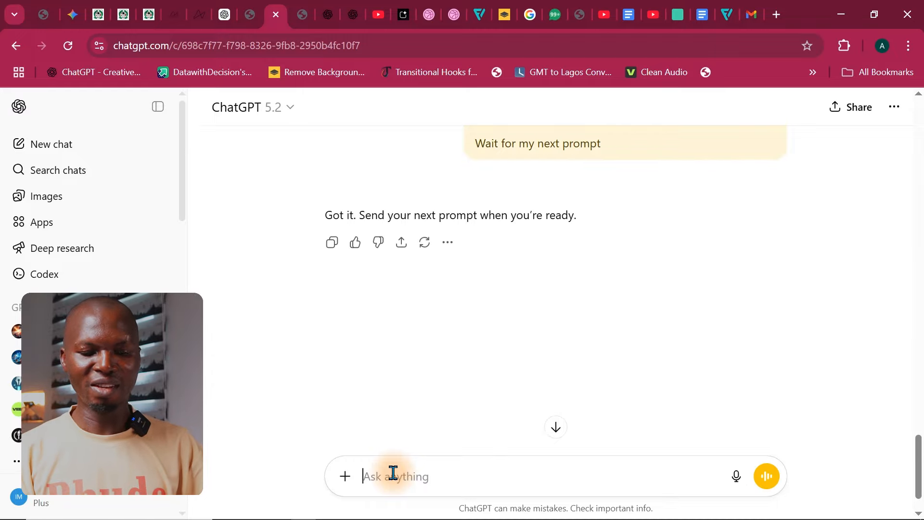
Step: Switch to the e-commerce dataset in Excel and copy the sample order rows in columns A to I down to row 68
mouse_move(503, 516)
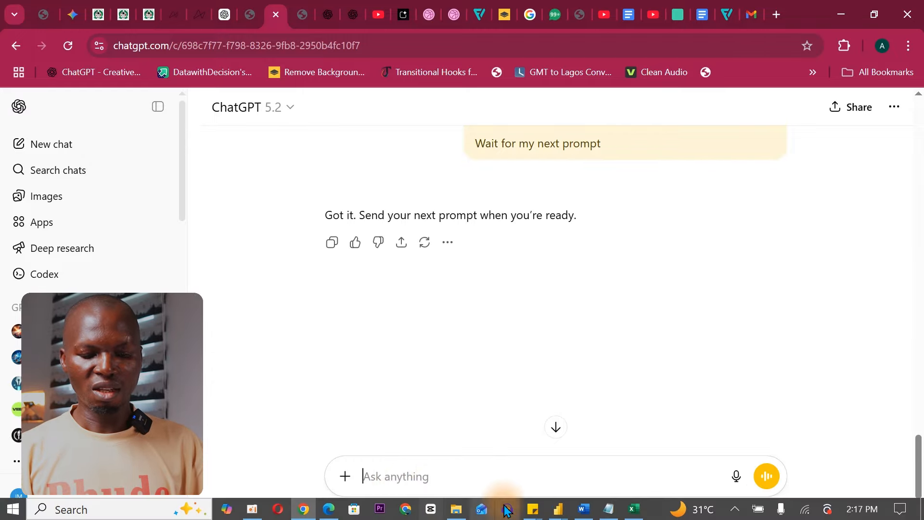
click(633, 509)
click(633, 509)
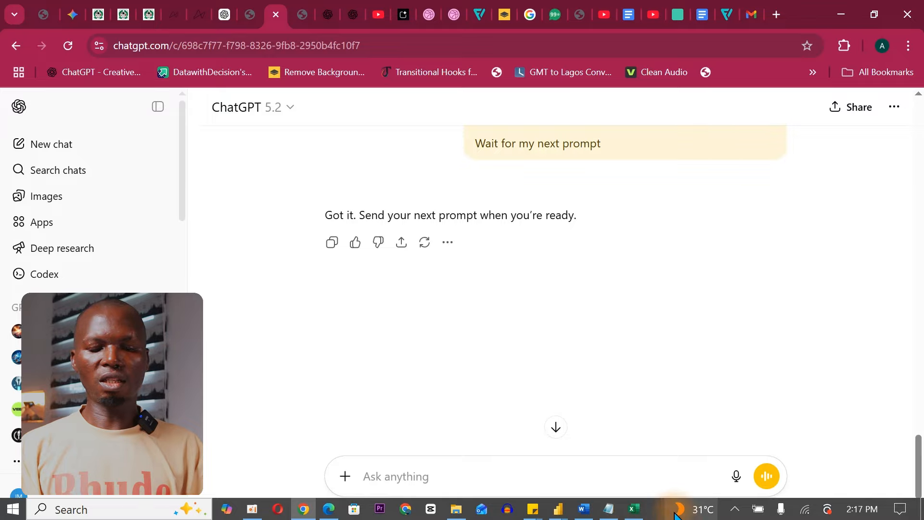
click(634, 509)
click(396, 289)
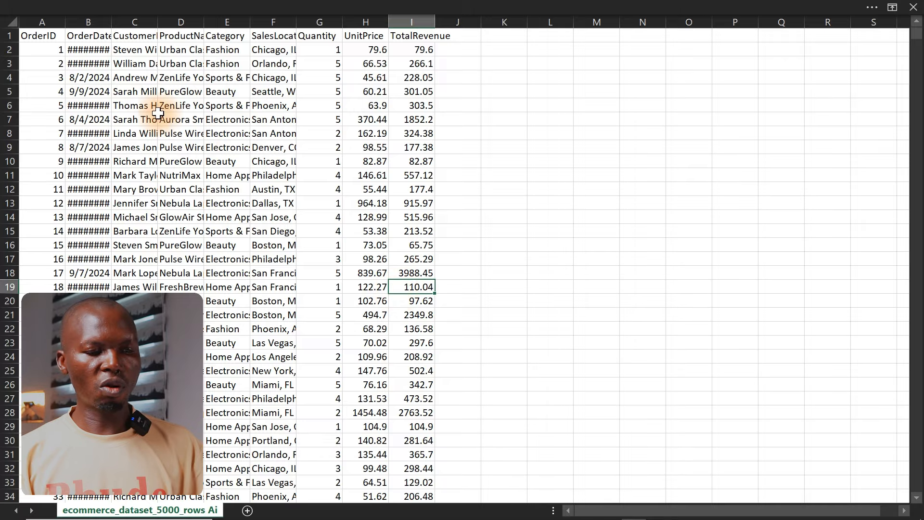
click(63, 54)
drag(62, 54, 416, 457)
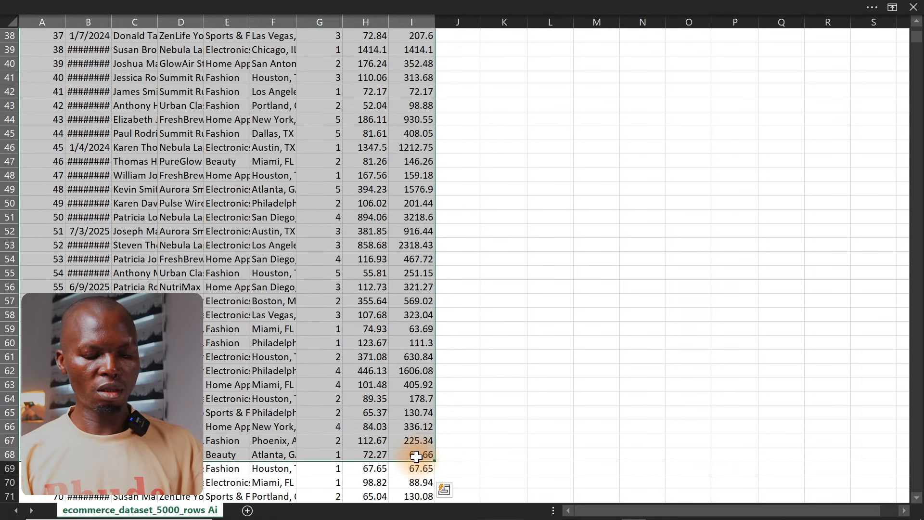
key(ctrl+c)
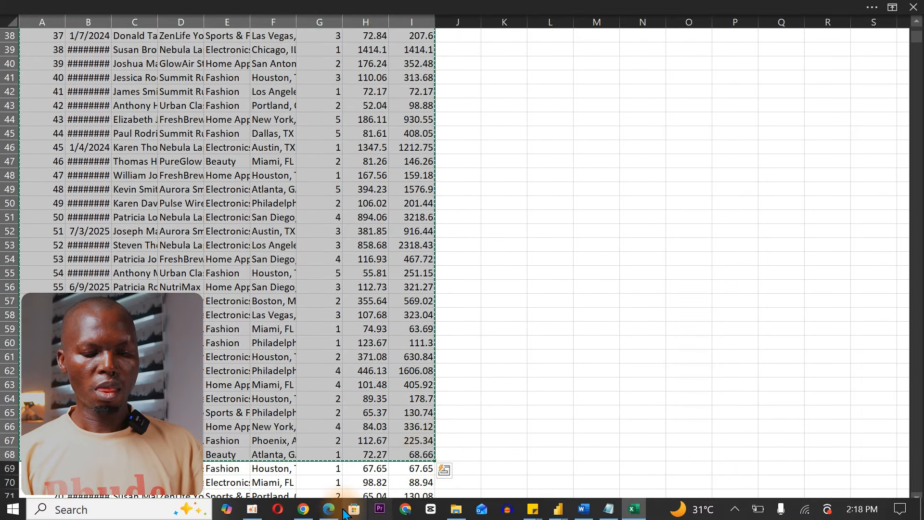
Step: Switch to the ChatGPT conversation in Chrome and paste the copied sample order rows into a new message
click(303, 509)
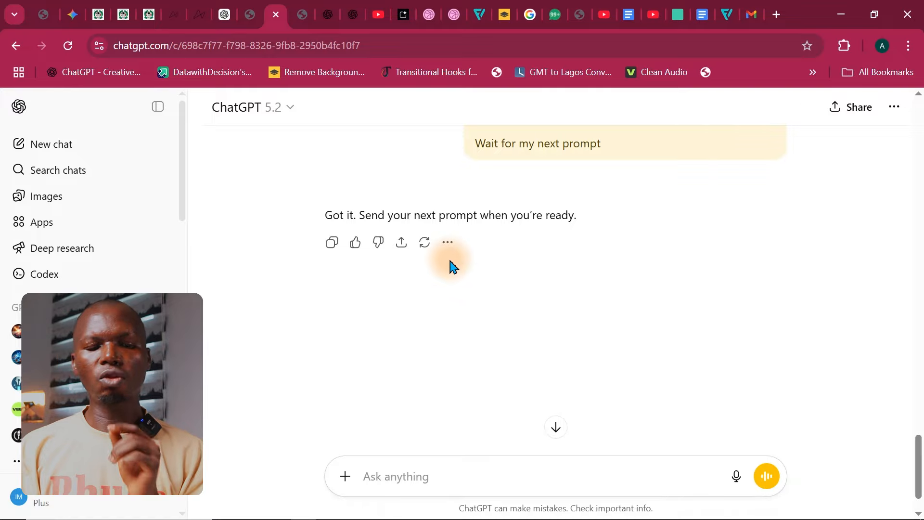
click(345, 479)
click(372, 318)
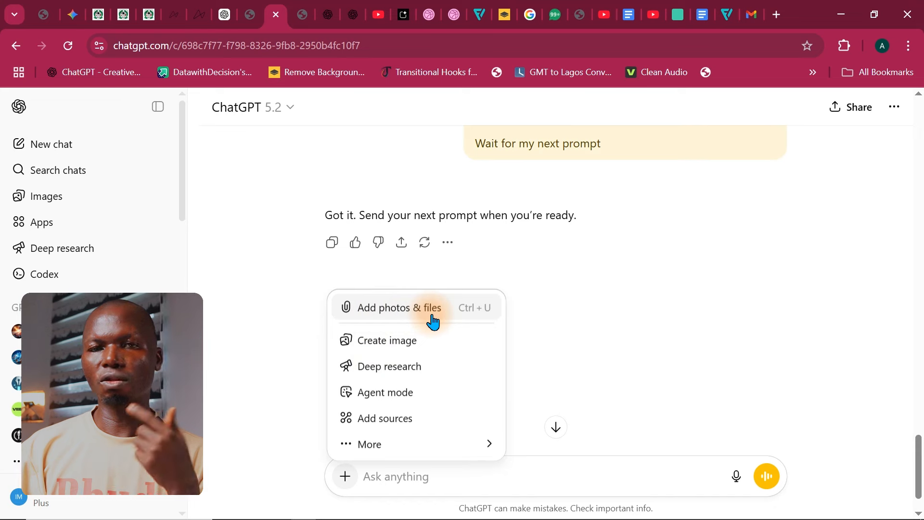
click(516, 470)
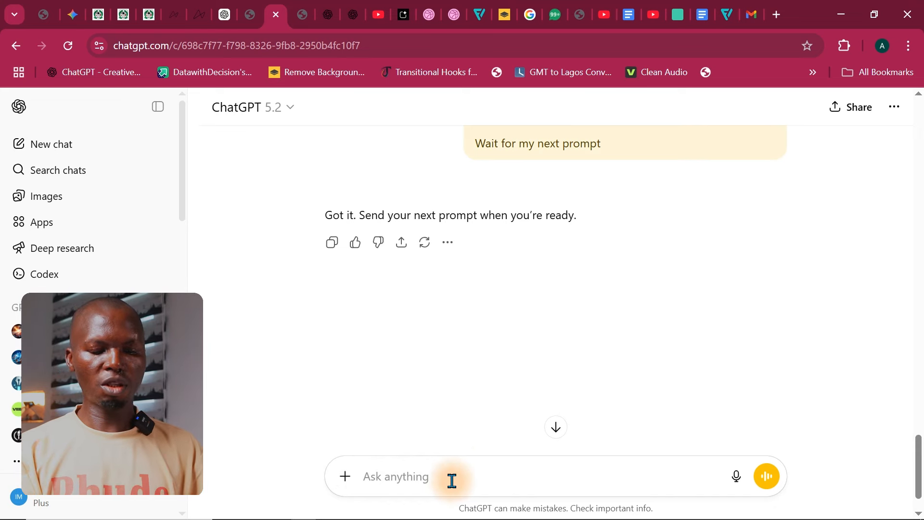
key(ctrl+v)
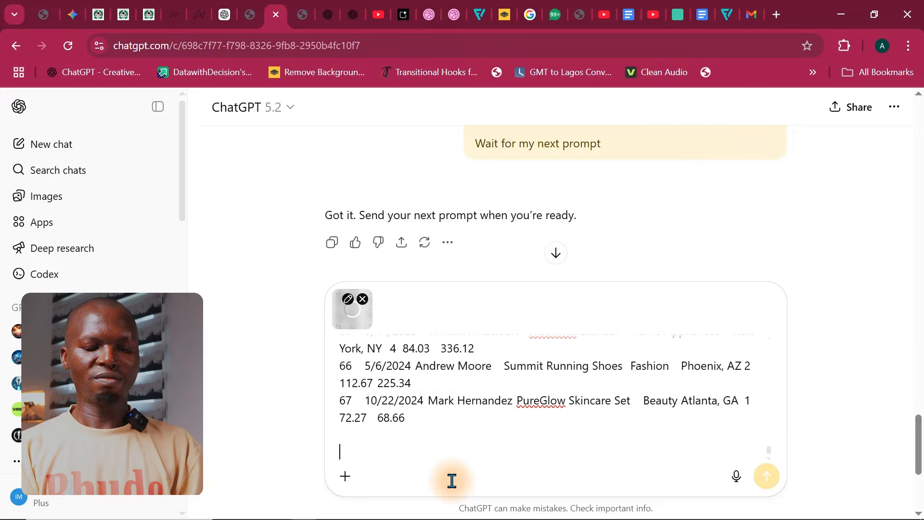
Step: Add the line "Here is my dataset which you are going to use to write the dax." below the pasted order rows
text(Here is m)
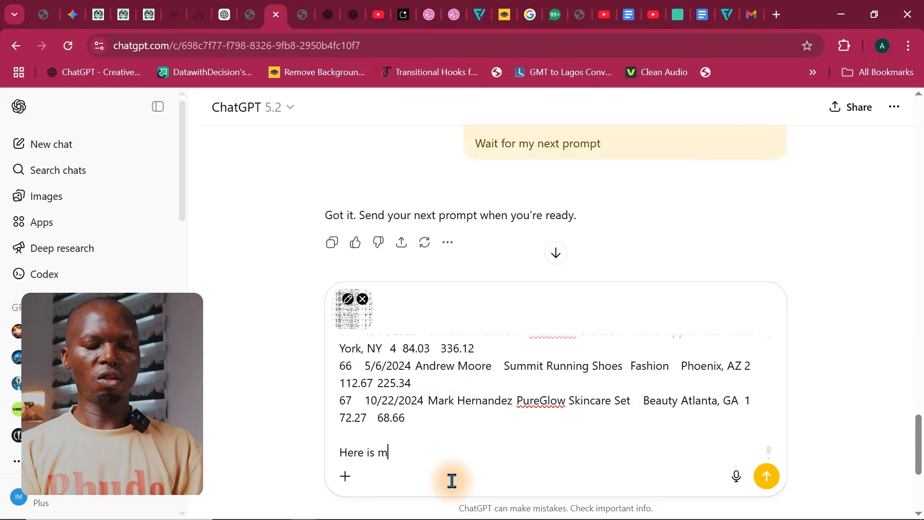
text(y dataset)
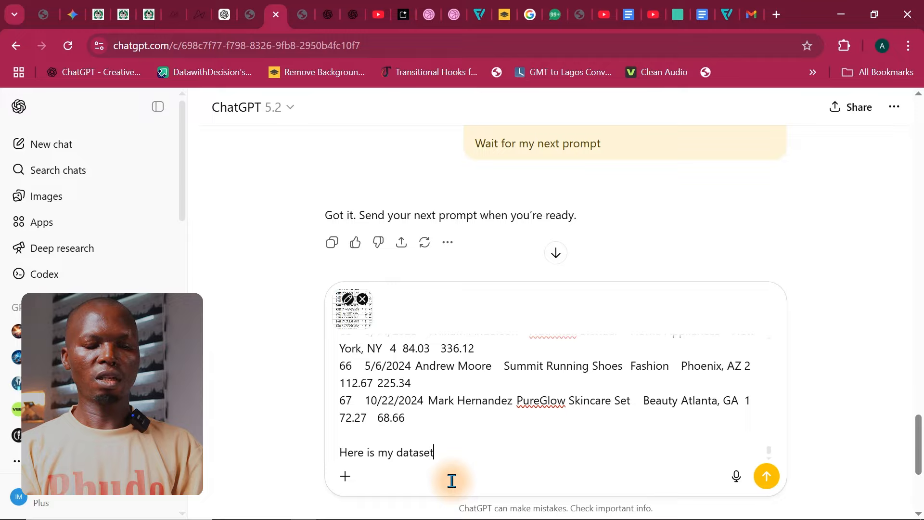
text(e r)
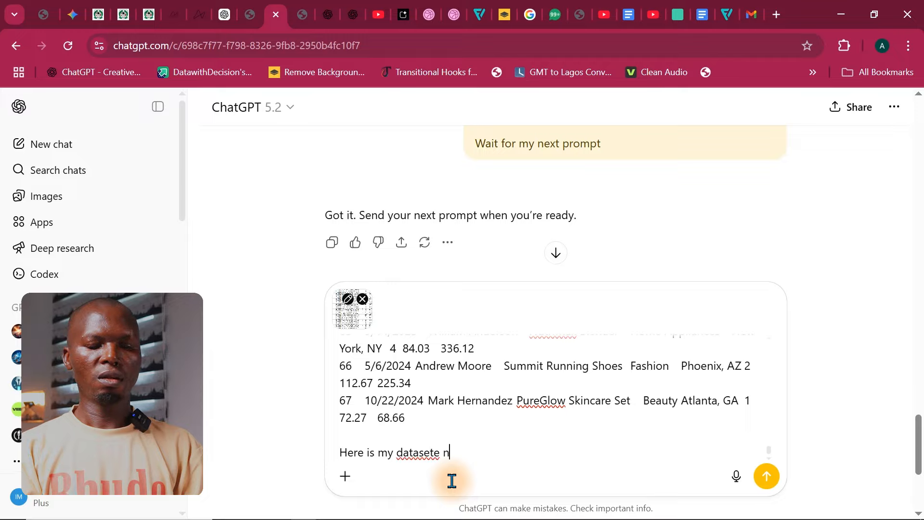
key(BackSpace)
key(BackSpace)
key(BackSpace)
text(whihc)
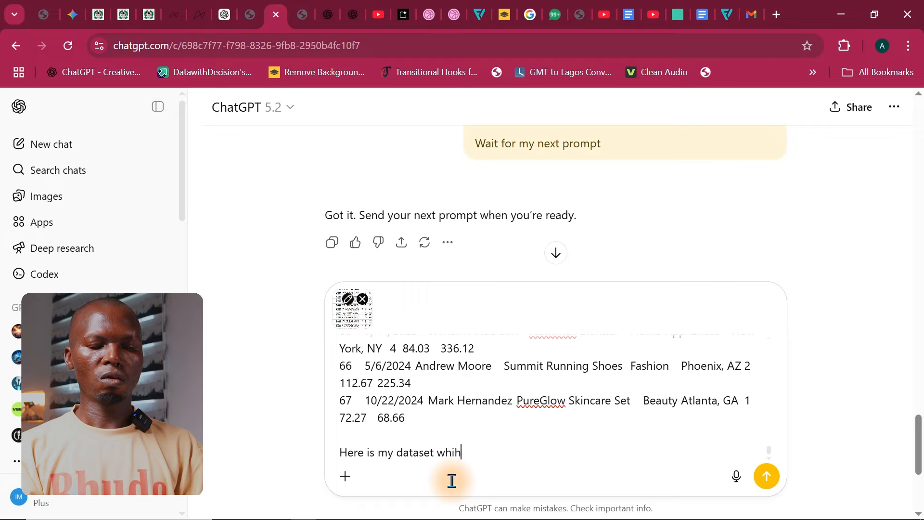
key(BackSpace)
key(BackSpace)
text(ch oyou)
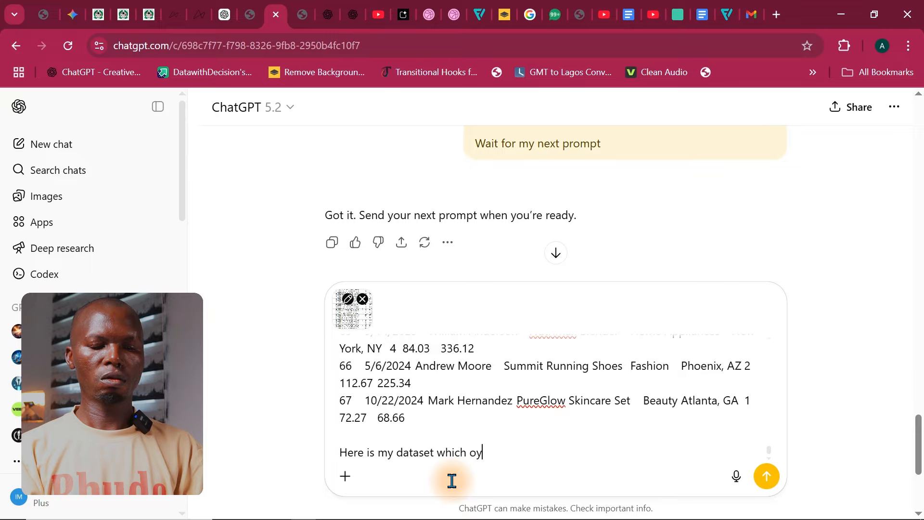
key(BackSpace)
key(BackSpace)
key(BackSpace)
key(BackSpace)
text(you at)
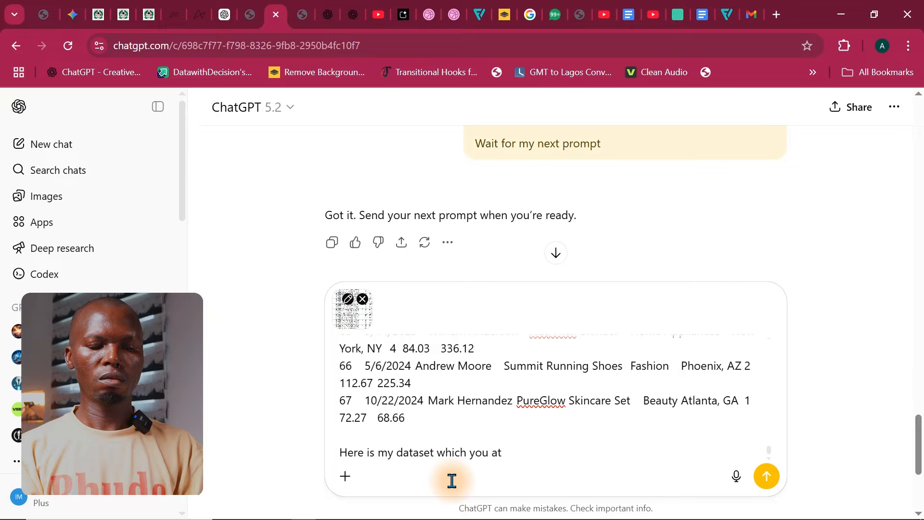
key(BackSpace)
text(re )
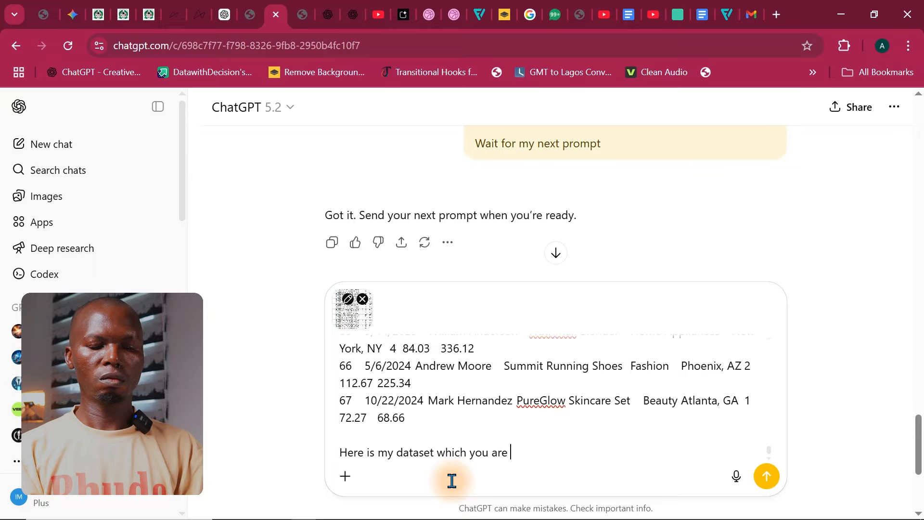
text(going to)
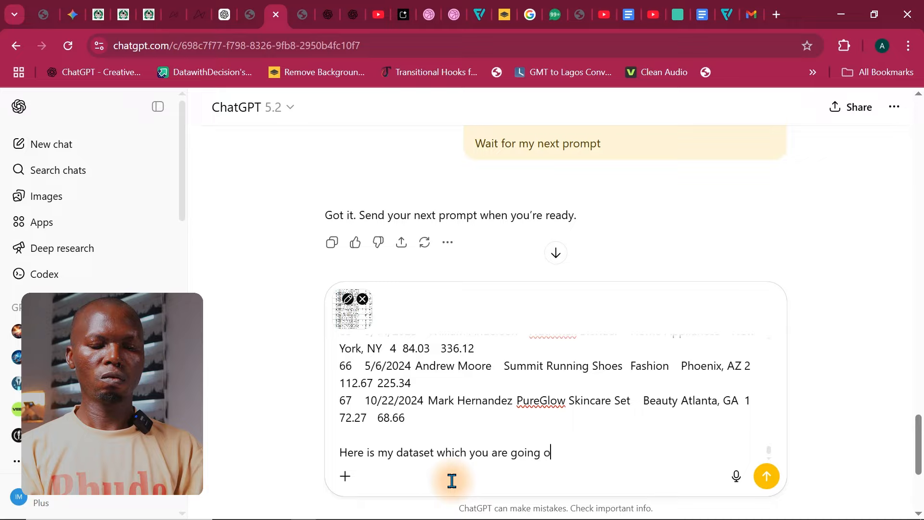
key(BackSpace)
text(to use or my)
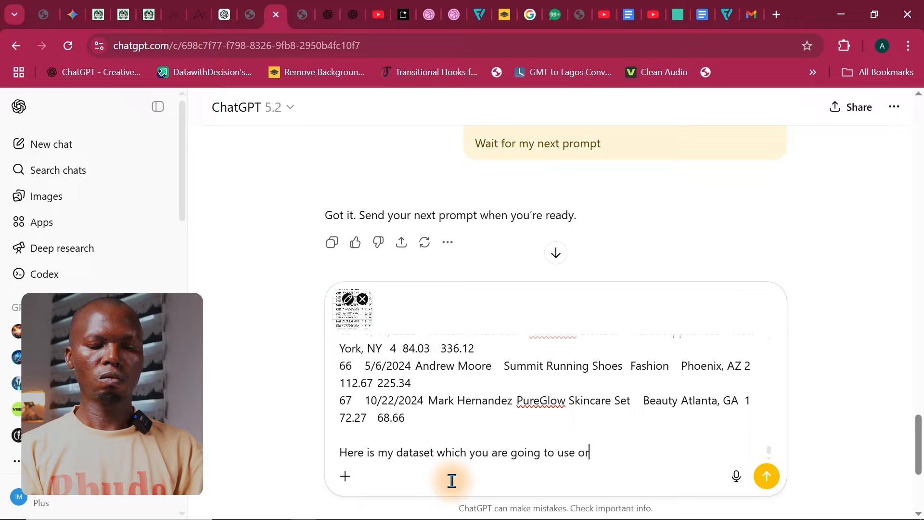
key(BackSpace)
key(BackSpace)
key(BackSpace)
key(BackSpace)
key(BackSpace)
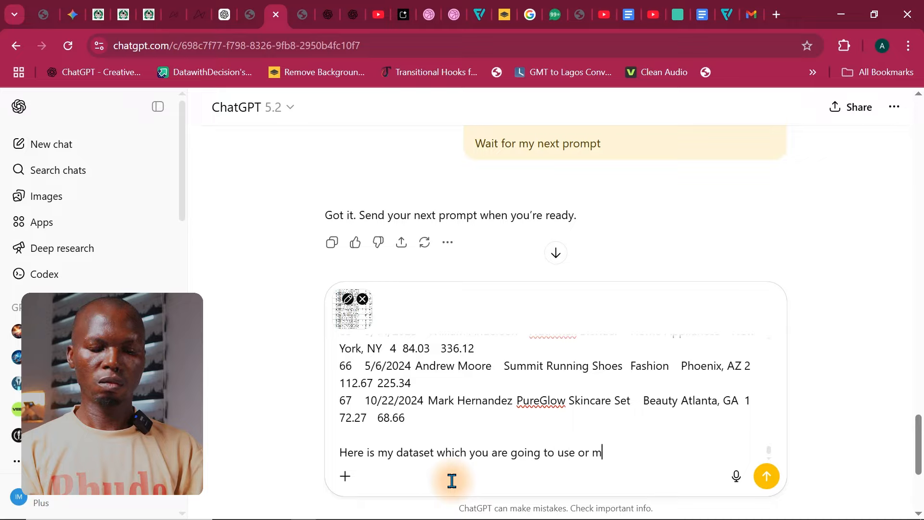
key(BackSpace)
text(to)
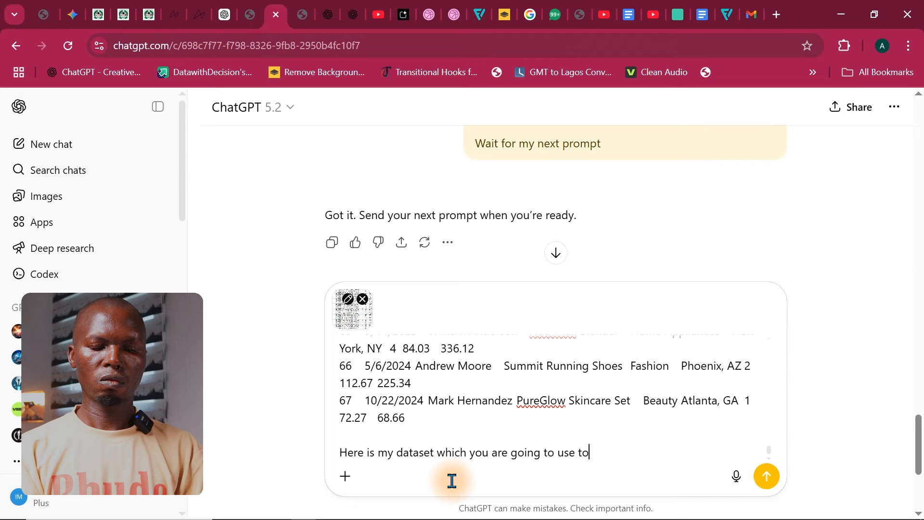
text( write the da)
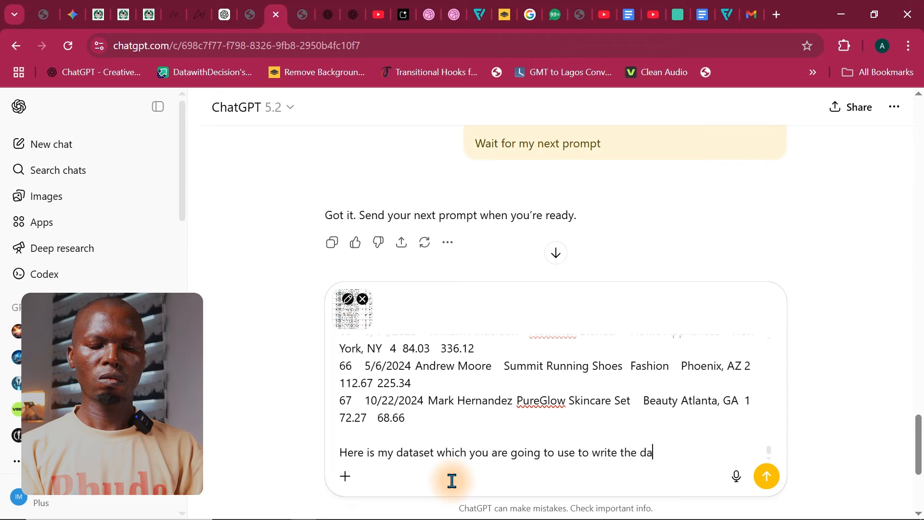
text(x.)
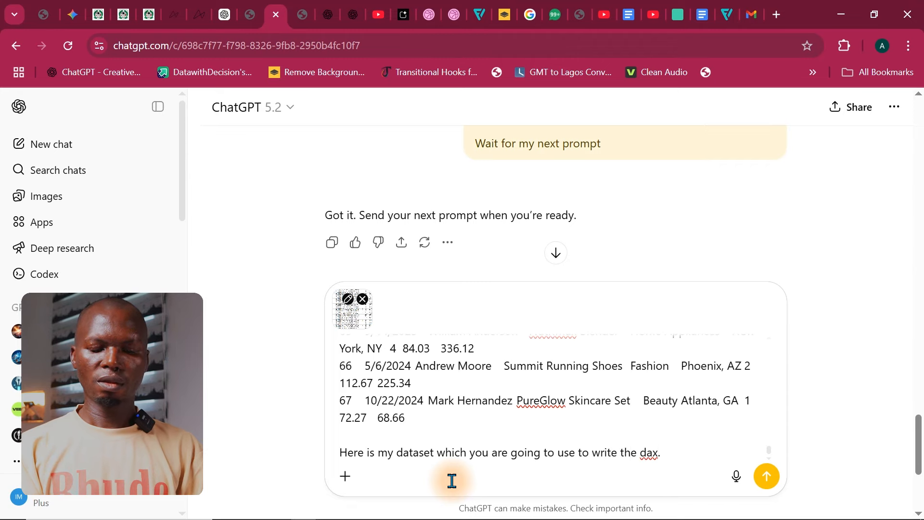
Step: Add the closing line "wait for my next prompt." to the dataset message and send it
key(shift+Return)
text(watit)
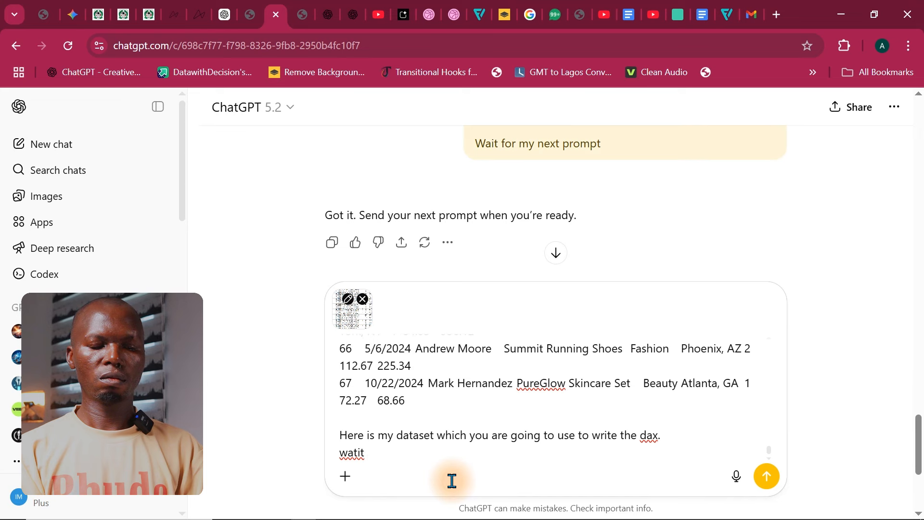
key(BackSpace)
key(BackSpace)
key(BackSpace)
key(BackSpace)
text(it for )
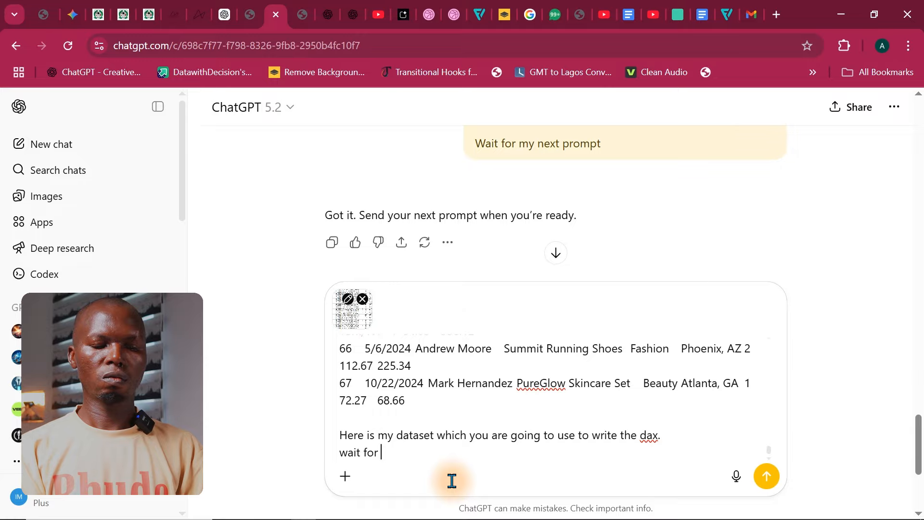
text(my next pro)
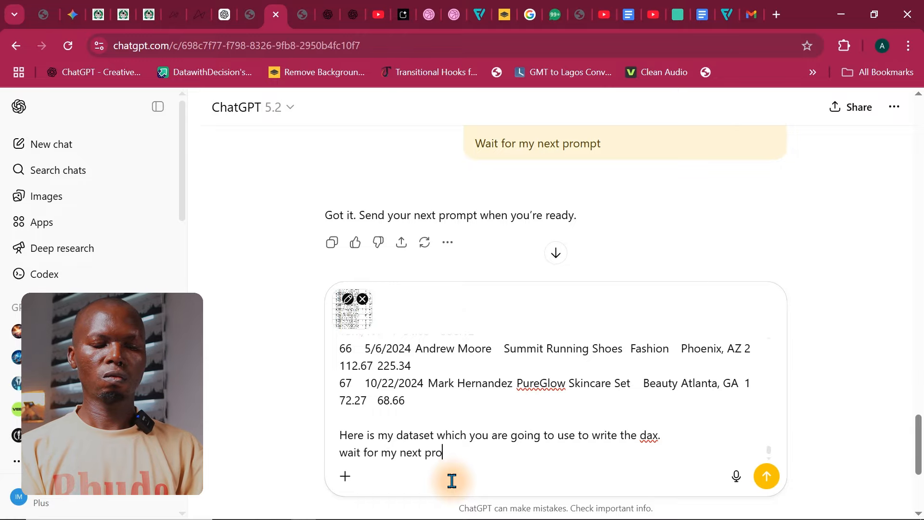
text(mpt.)
key(Return)
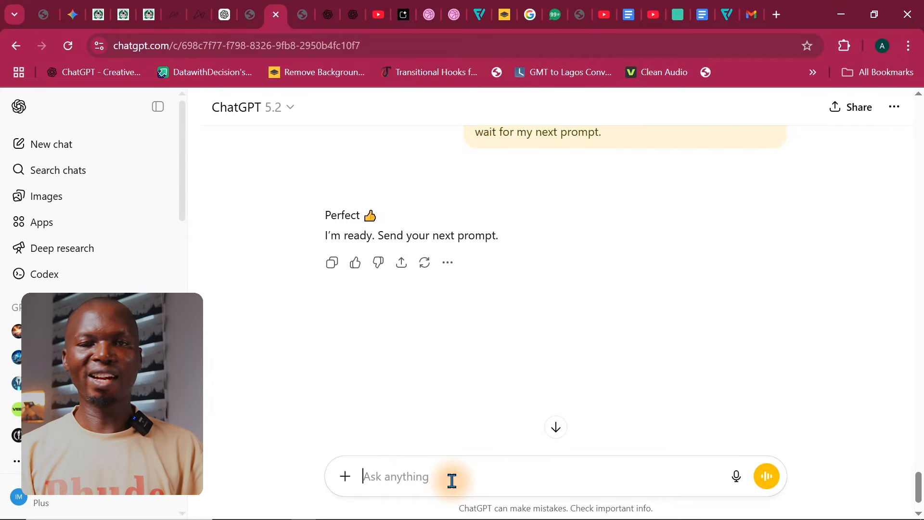
Step: Copy the full measures list, % Sales through Transactions, from Dashboard Tasks.pdf in Edge and paste it into the ChatGPT message in Chrome
mouse_move(475, 513)
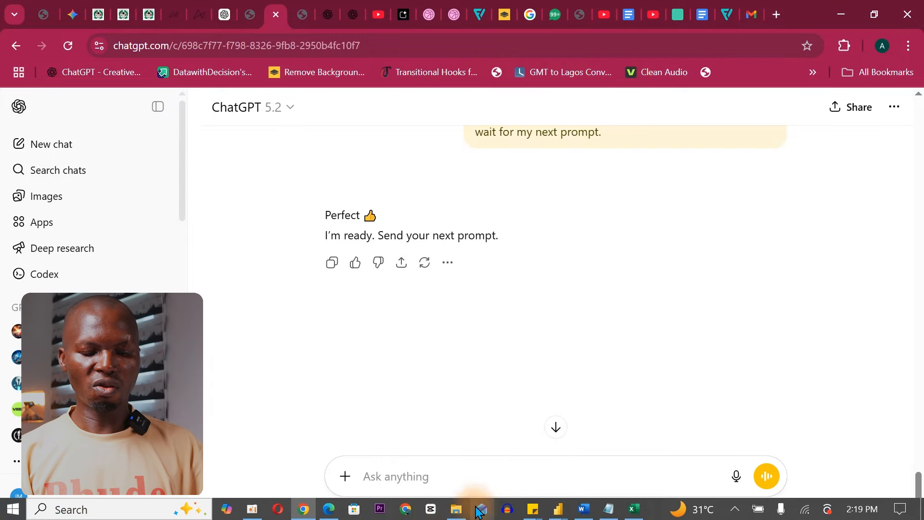
click(326, 512)
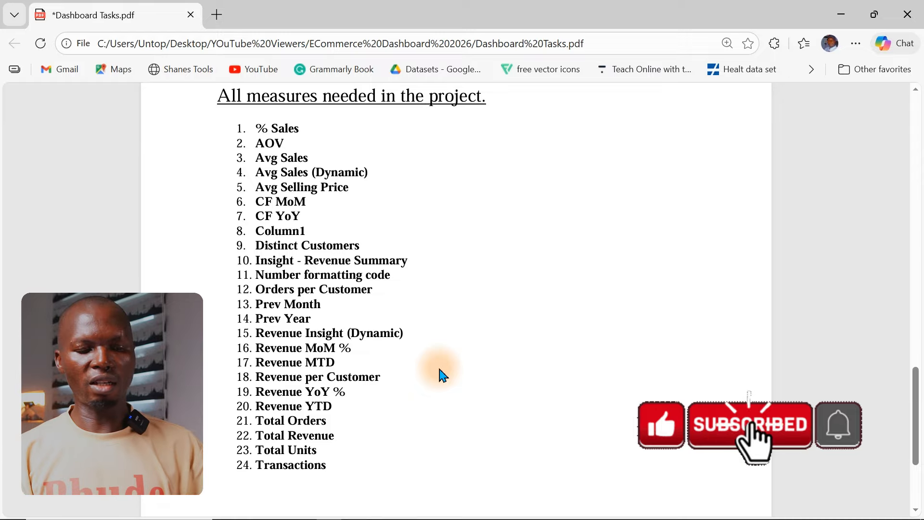
drag(234, 126, 350, 498)
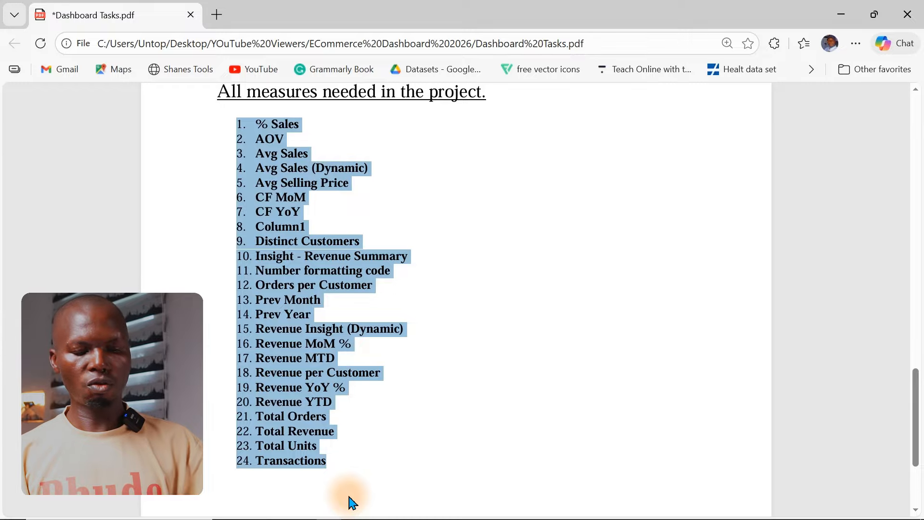
click(349, 501)
click(834, 19)
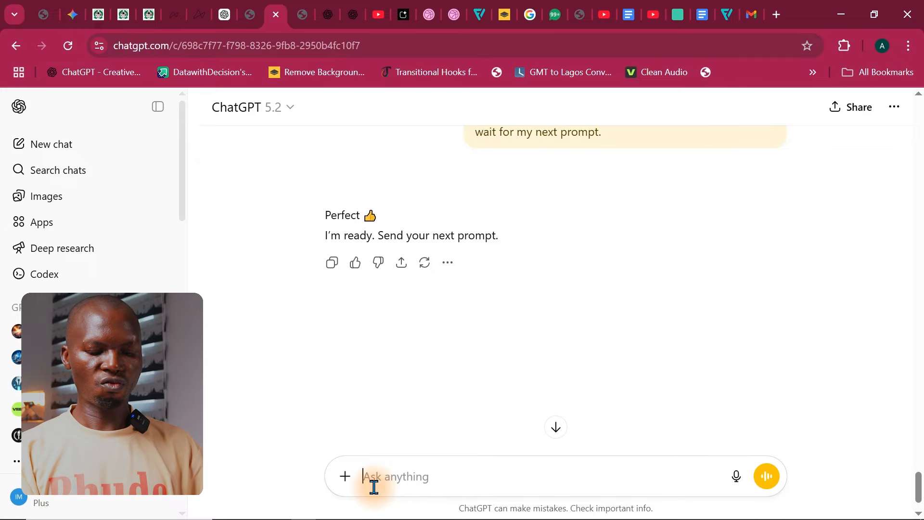
key(ctrl+v)
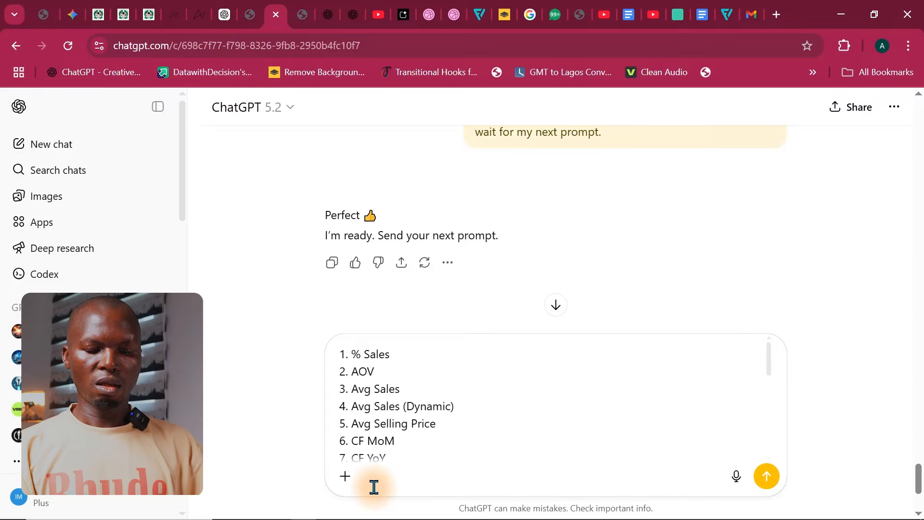
Step: Add the instruction "you can now write the measures." below the pasted measures list, separated by a blank line
key(shift+Return)
key(shift+Return)
text(yo)
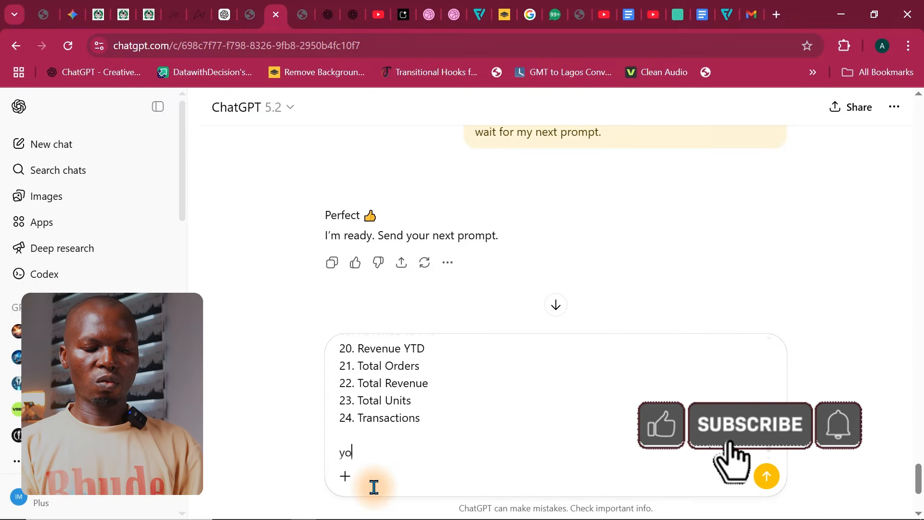
text(u can now wrtie)
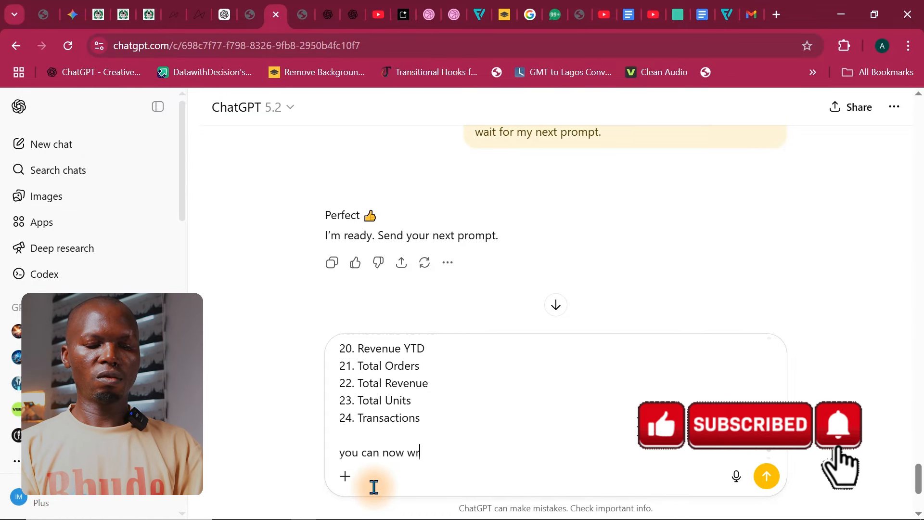
key(BackSpace)
key(BackSpace)
key(BackSpace)
text(it)
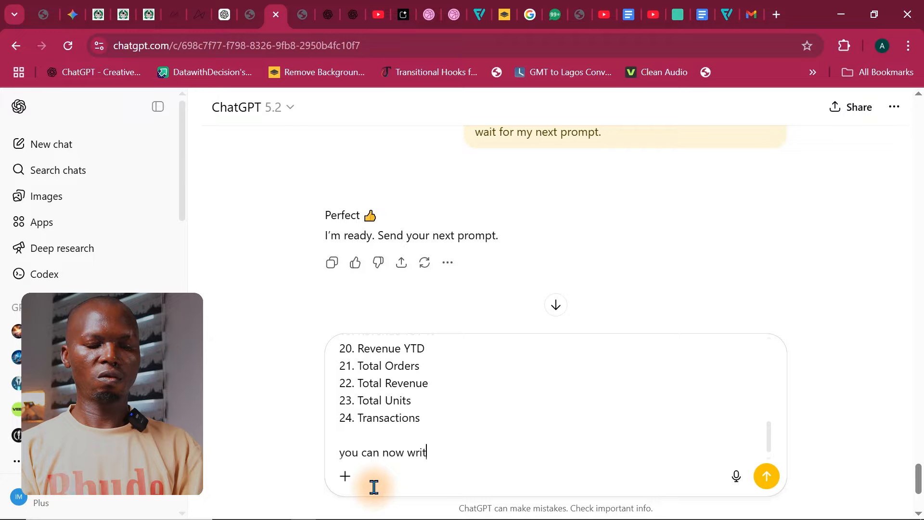
text(e the measures.)
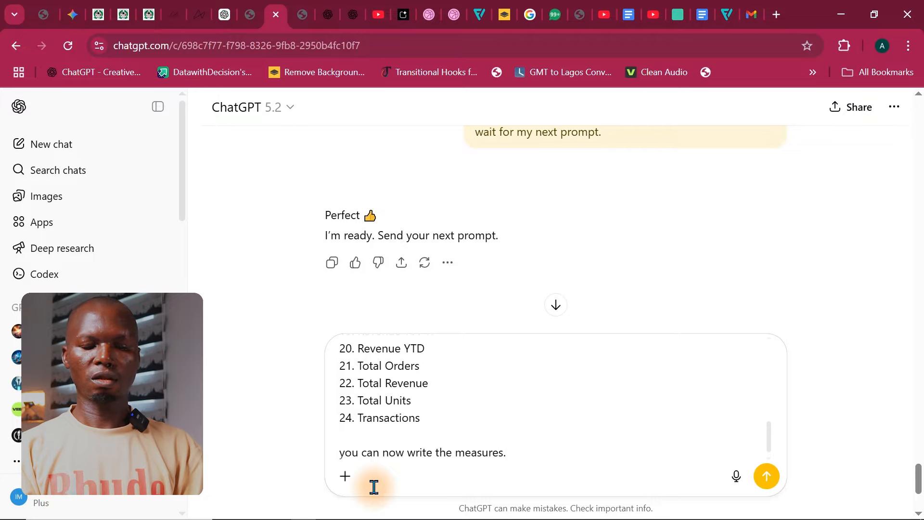
Step: Add the line "I have a calendar table called Calendar" below the instruction to write the measures
key(shift+Return)
text(I ha)
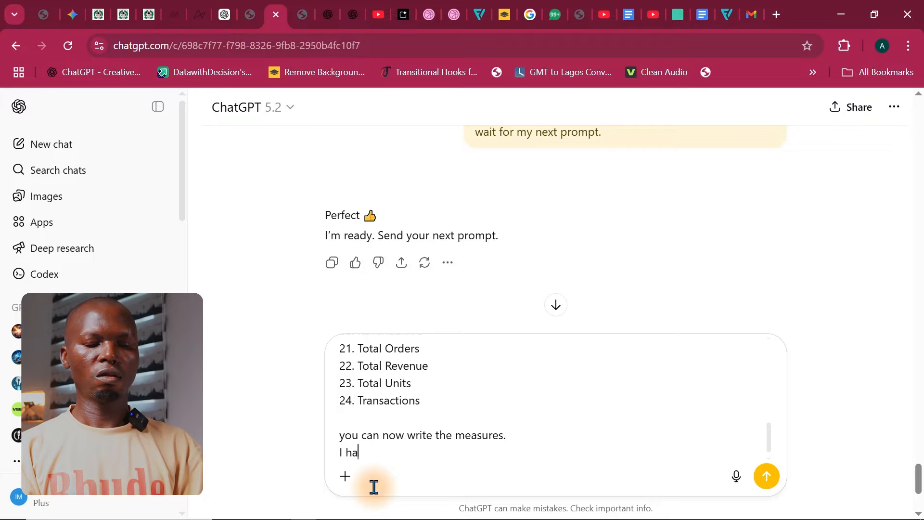
text(ve a cal)
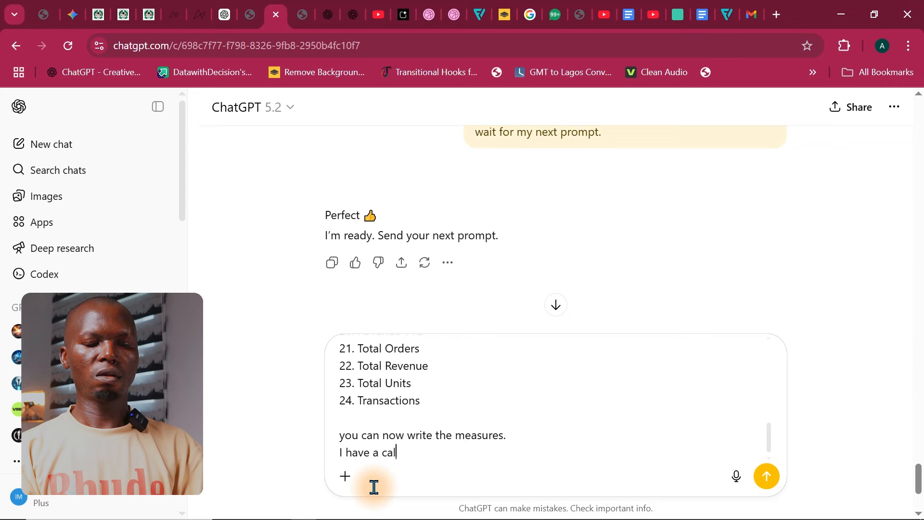
text(endar table cal)
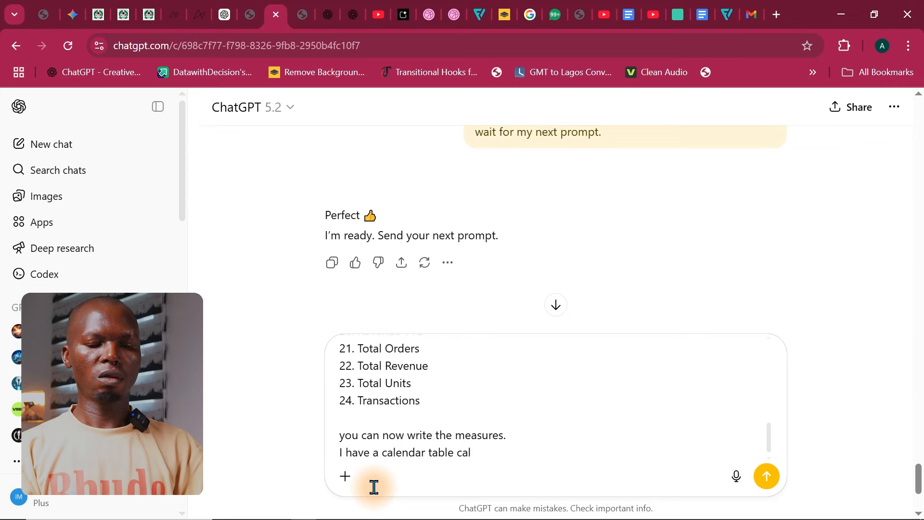
text(ed)
key(BackSpace)
key(BackSpace)
text(ld)
key(BackSpace)
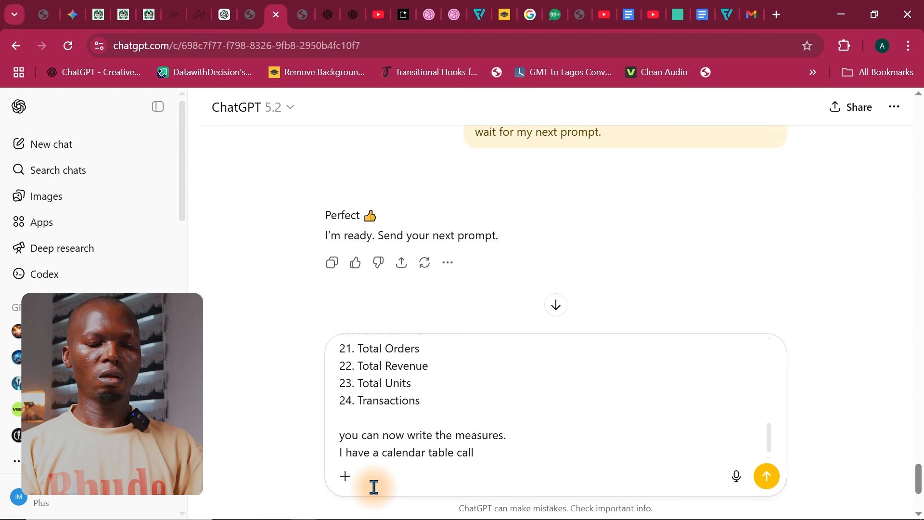
text(ed Calendar)
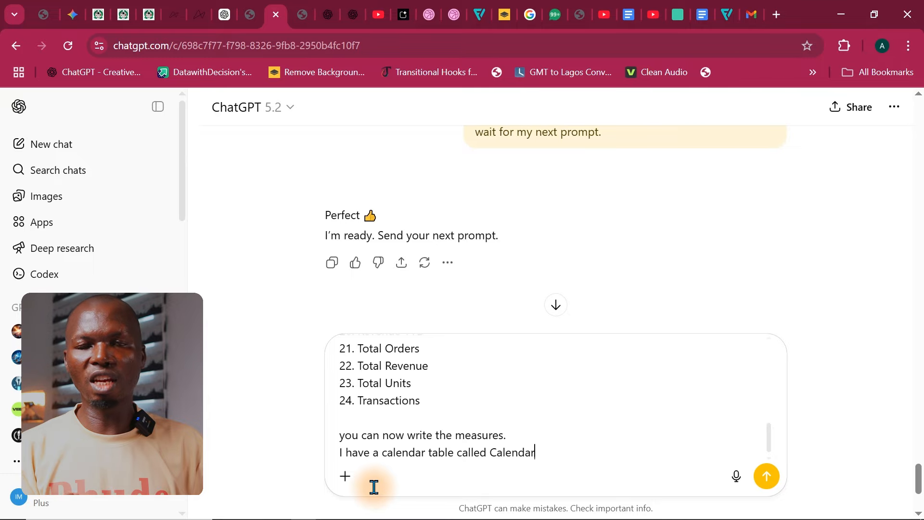
Step: Send the measures request to ChatGPT, follow the reply until it is complete, and copy the generated DAX measures
key(Return)
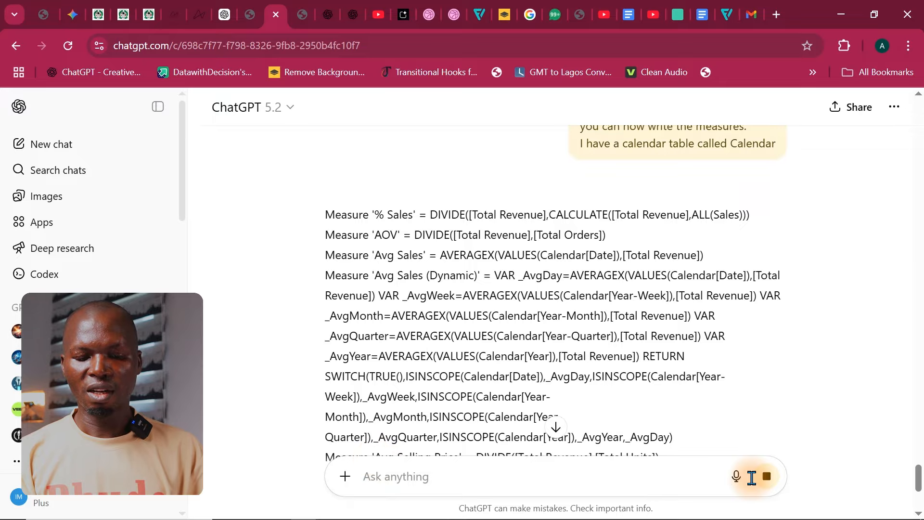
click(556, 427)
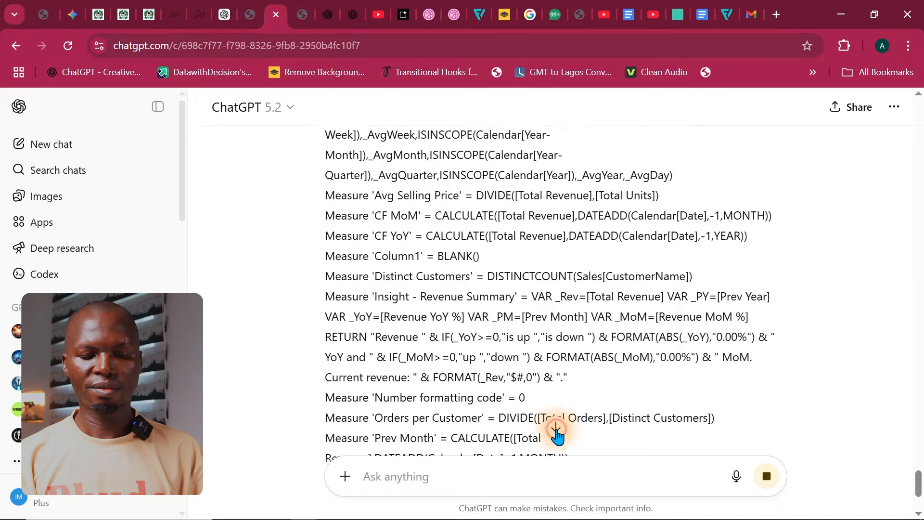
click(556, 428)
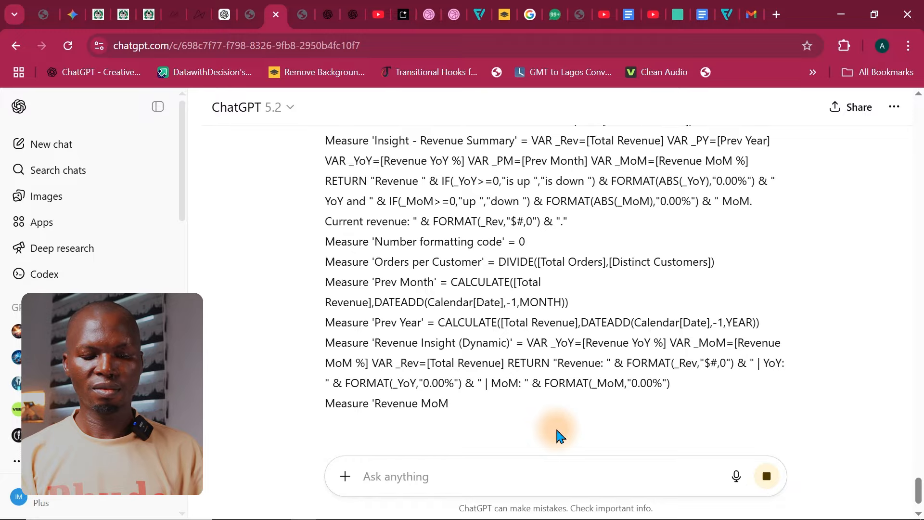
click(556, 427)
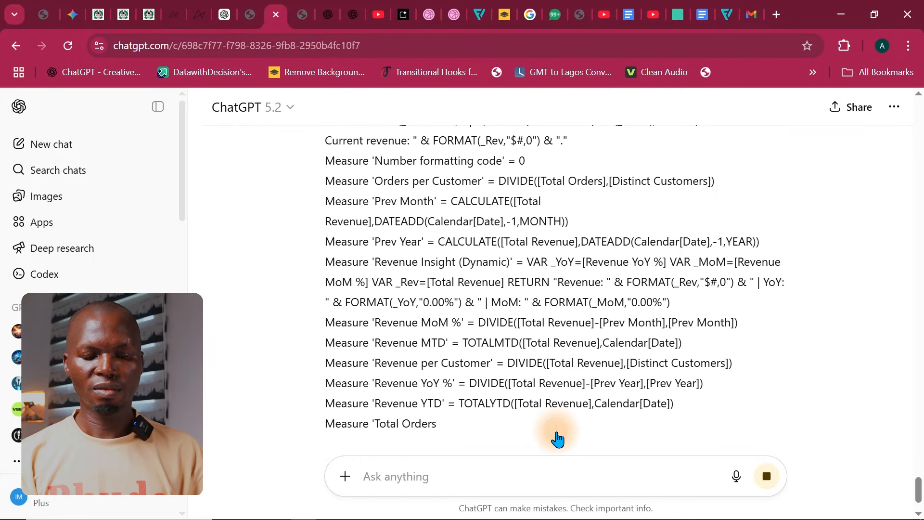
click(557, 433)
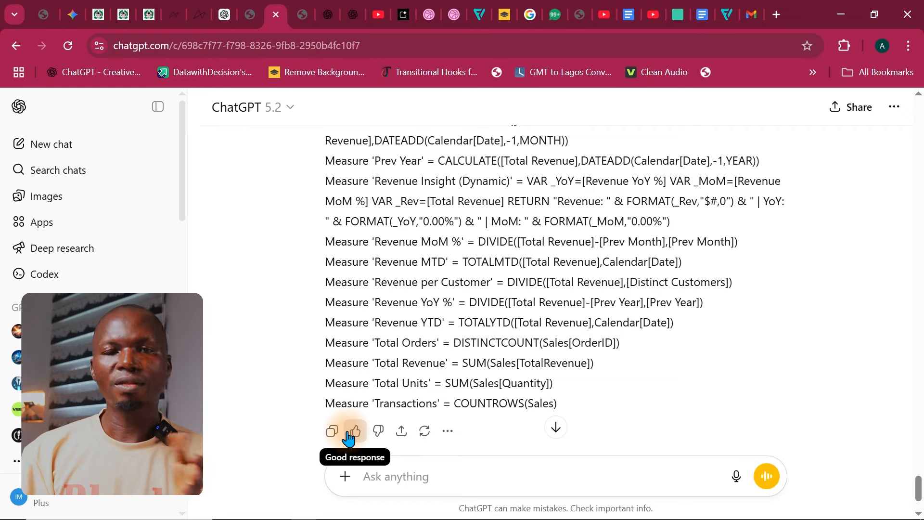
click(332, 439)
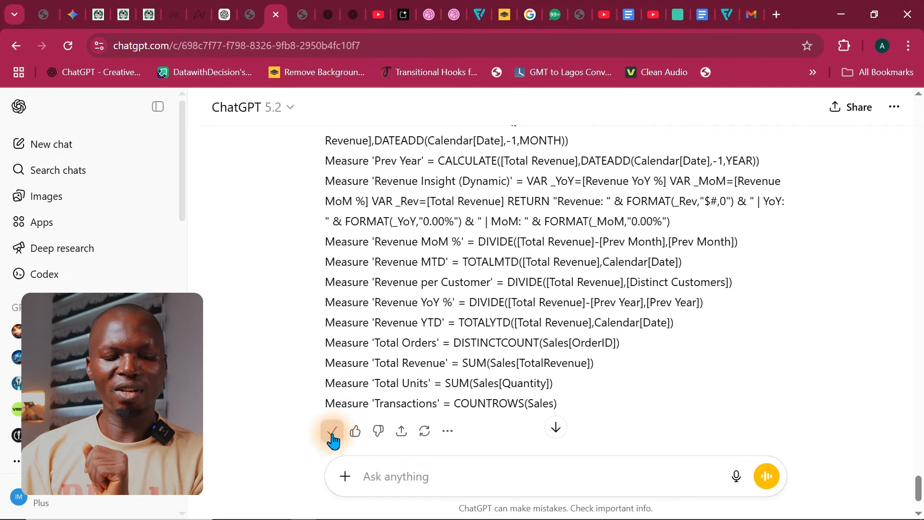
Step: Switch to the Full Report file in Power BI, go to TMDL view, and script the model's existing Blank Measures measure into the editor
click(841, 14)
click(560, 510)
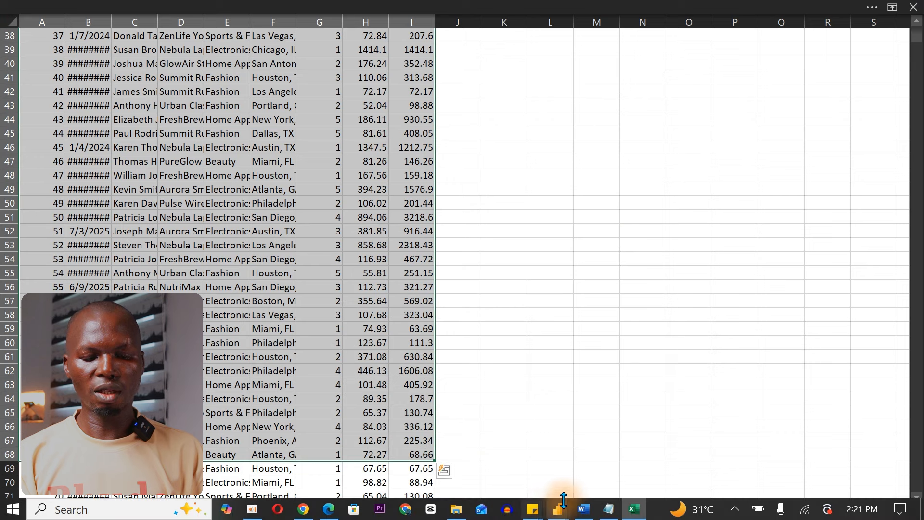
click(622, 463)
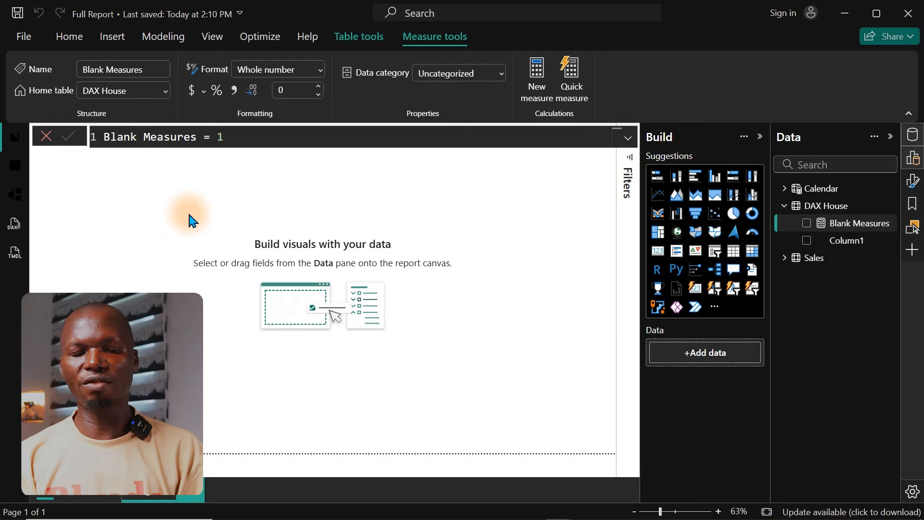
click(15, 255)
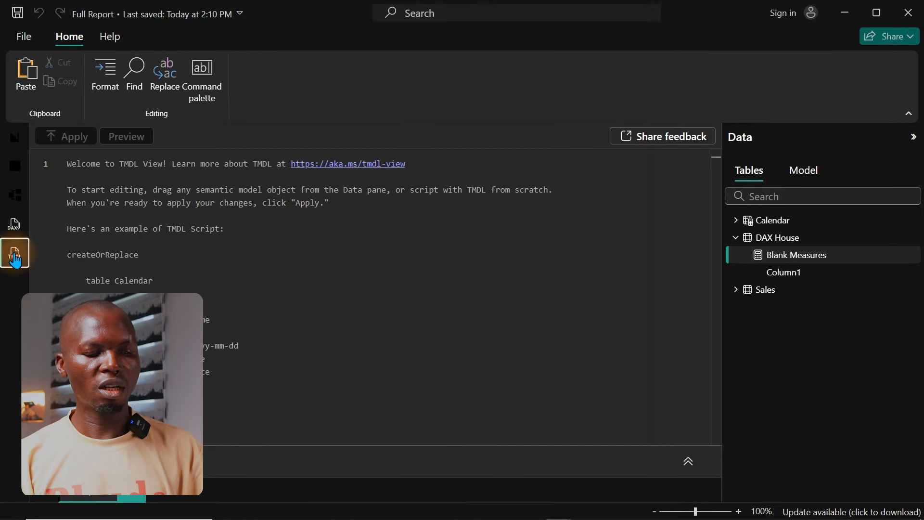
click(799, 258)
click(805, 175)
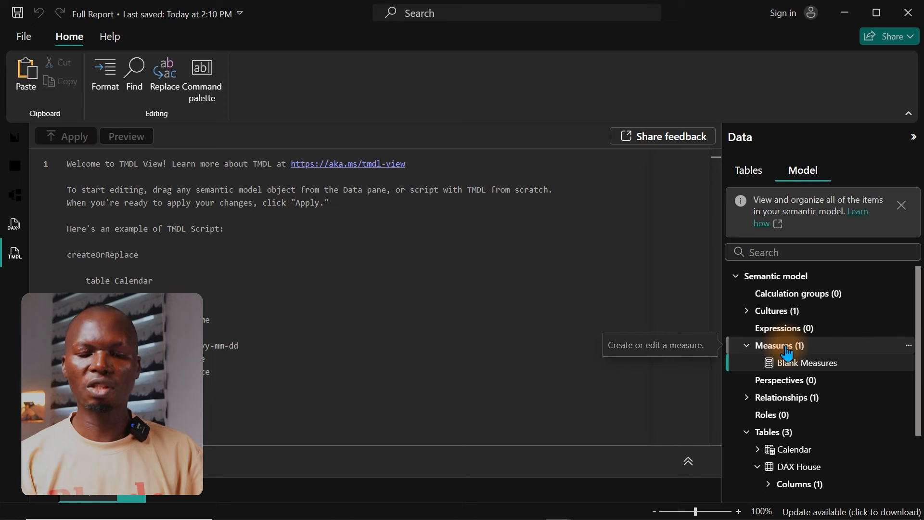
drag(799, 347, 301, 260)
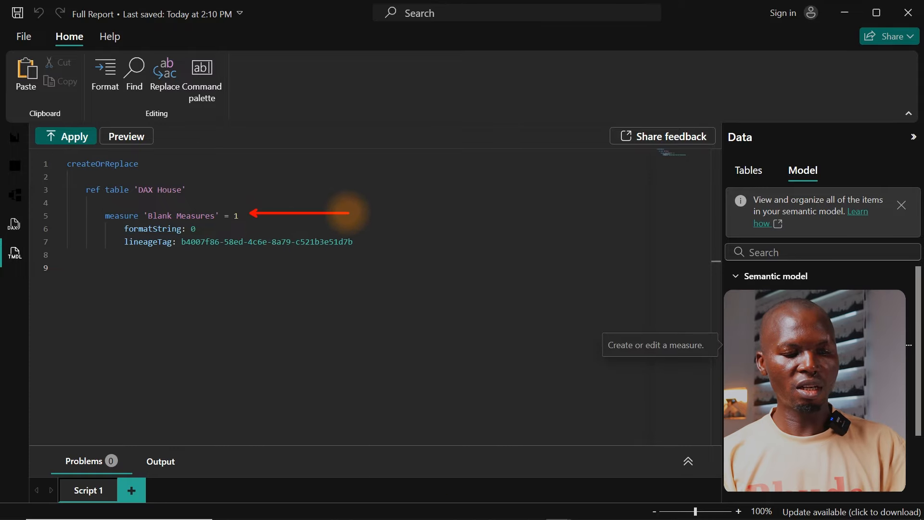
Step: Paste the copied DAX measures on a new line below the Blank Measures definition in the TMDL script
click(262, 217)
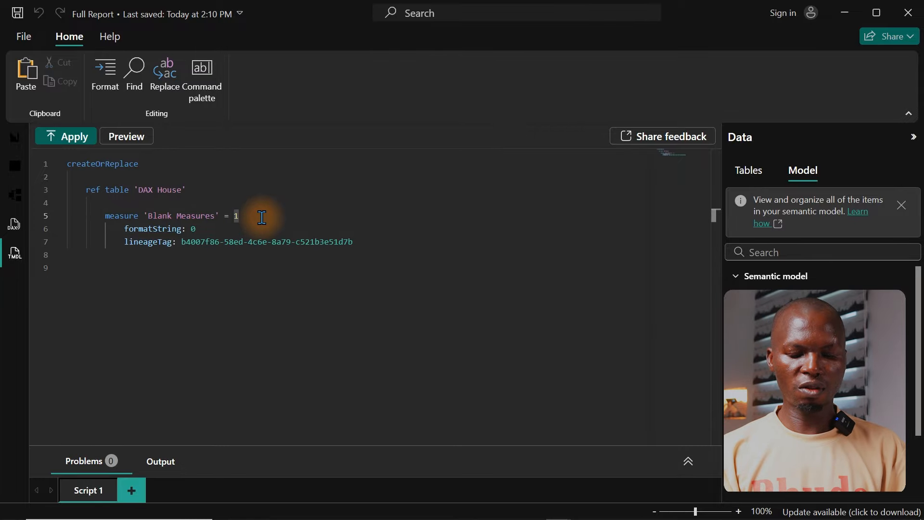
key(Return)
key(ctrl+v)
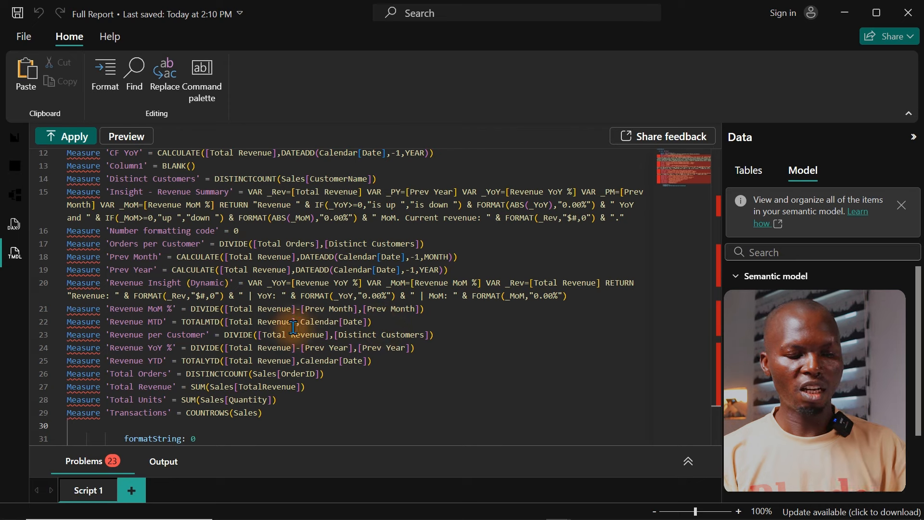
Step: Indent the pasted measures from AOV through Transactions by two levels to align them with the Blank Measures definition
key(ctrl+a)
click(177, 188)
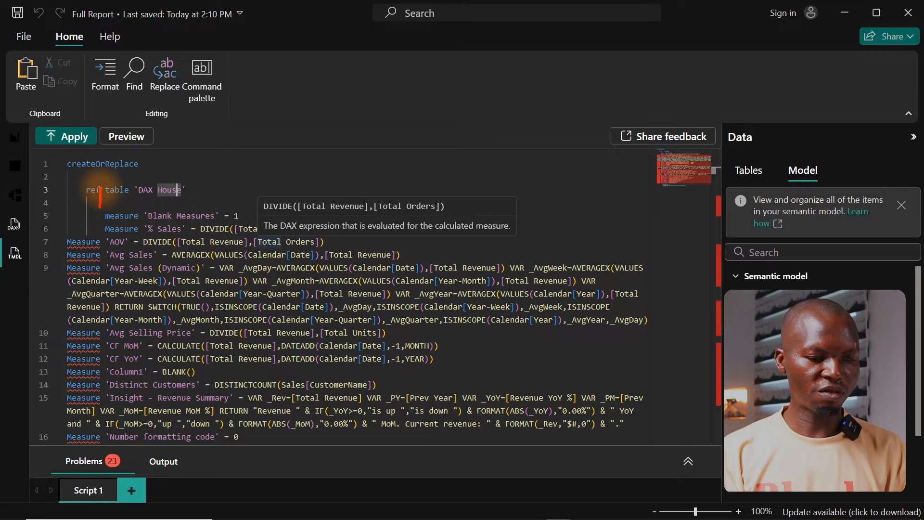
drag(59, 240, 56, 345)
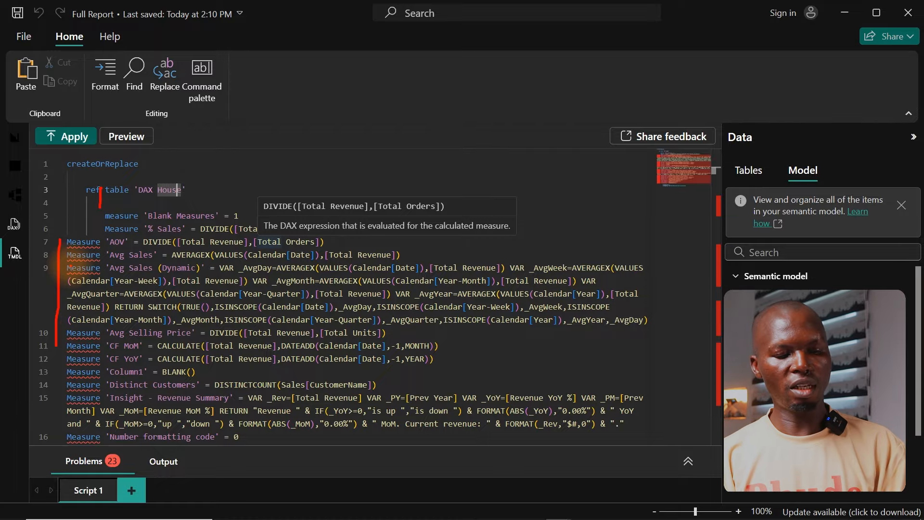
key(Escape)
click(110, 295)
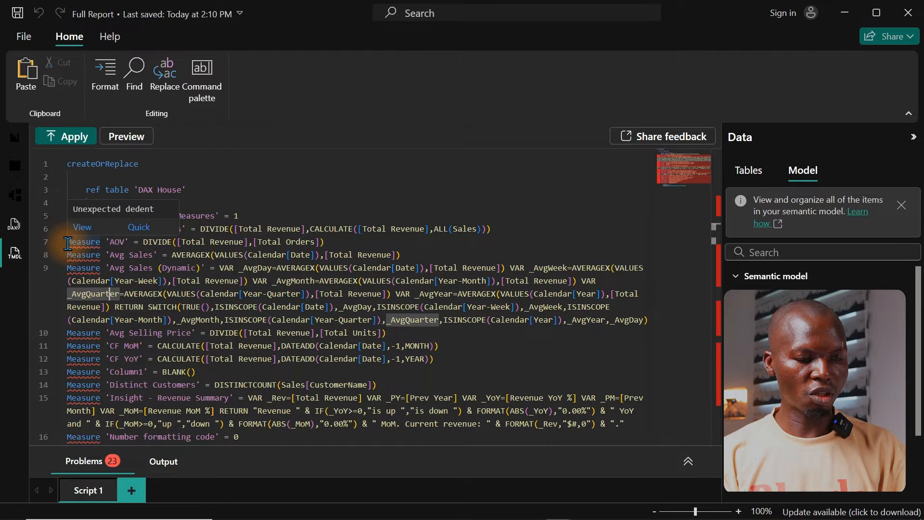
drag(68, 243, 287, 370)
key(Tab)
key(Tab)
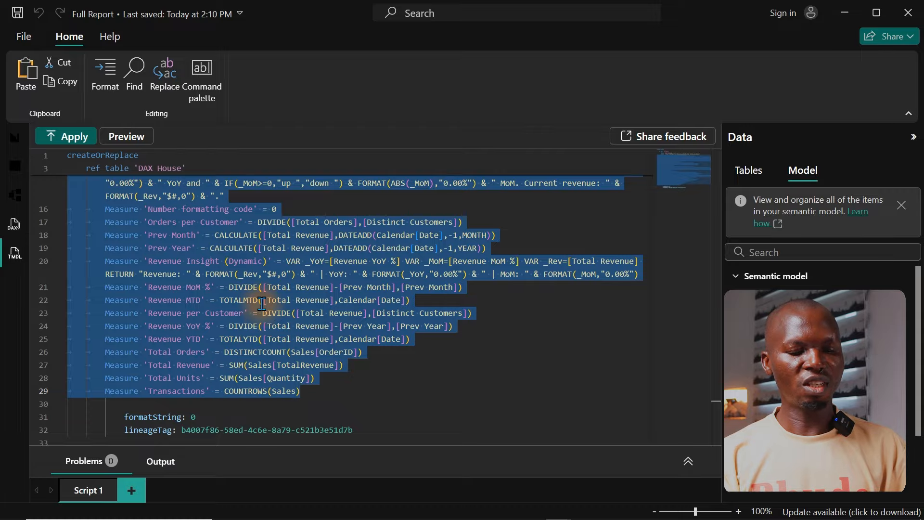
key(ctrl+shift+Home)
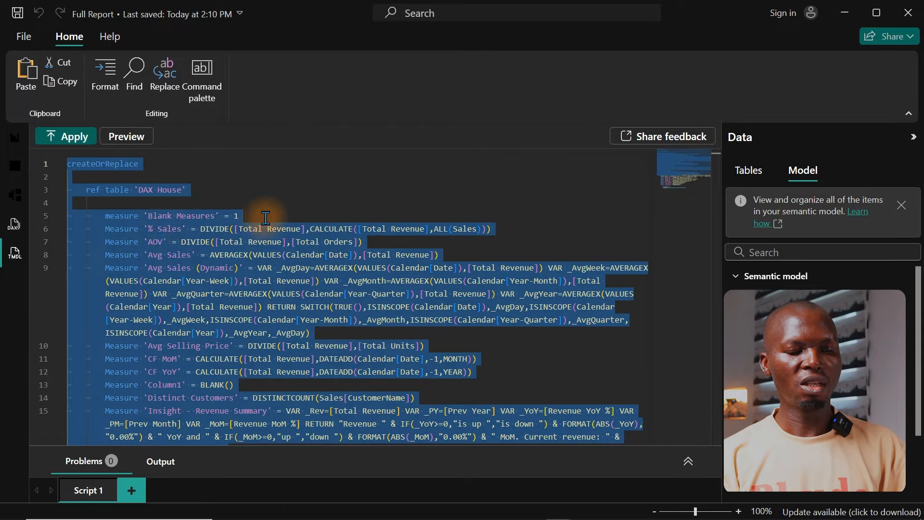
click(237, 215)
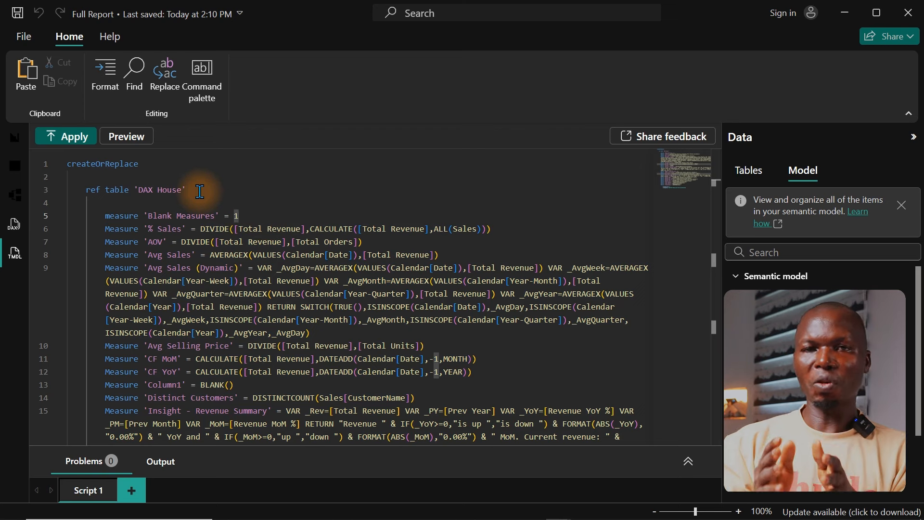
Step: Try to apply the TMDL script to the model and examine the output details for the affected measure
click(77, 142)
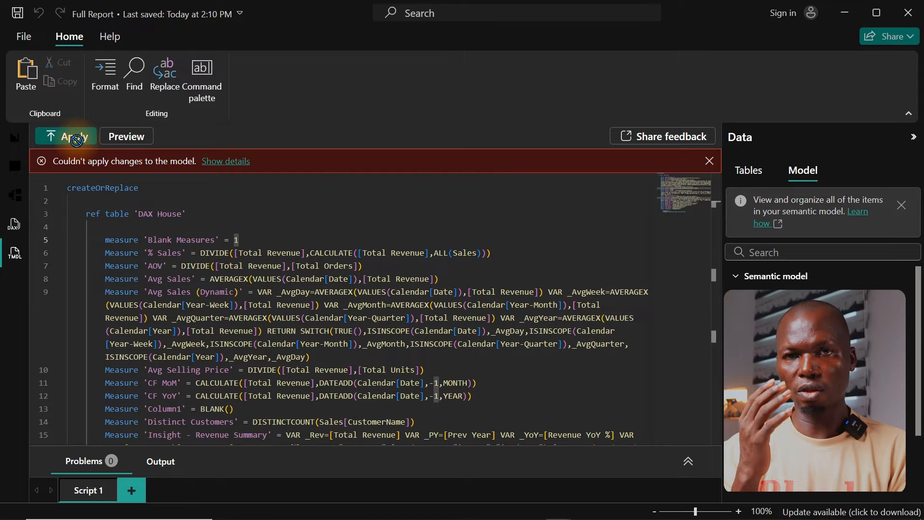
click(218, 166)
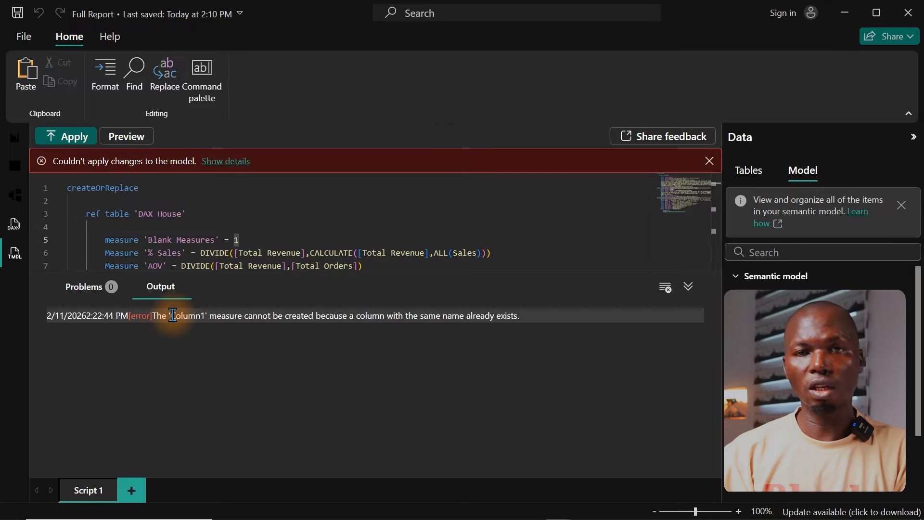
drag(170, 316, 209, 318)
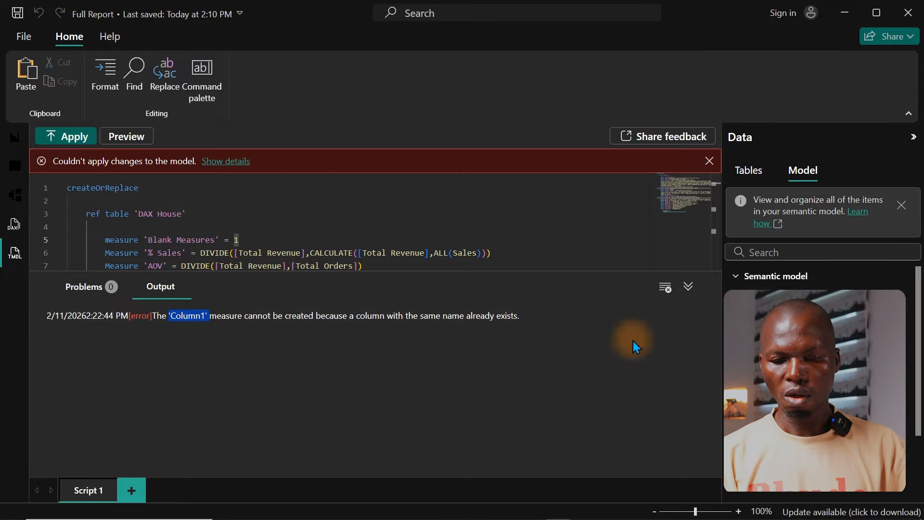
Step: Delete the Column1 column from the DAX House table and reapply the TMDL script to the model
click(745, 172)
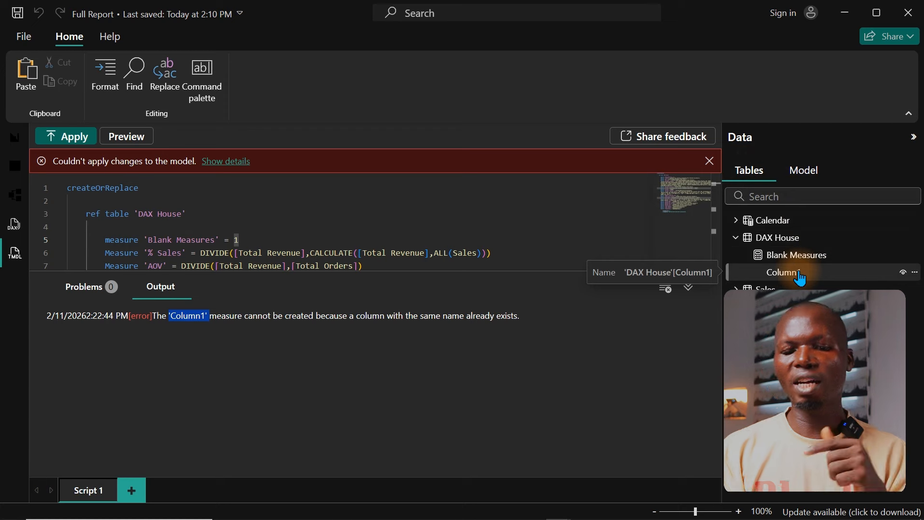
click(914, 273)
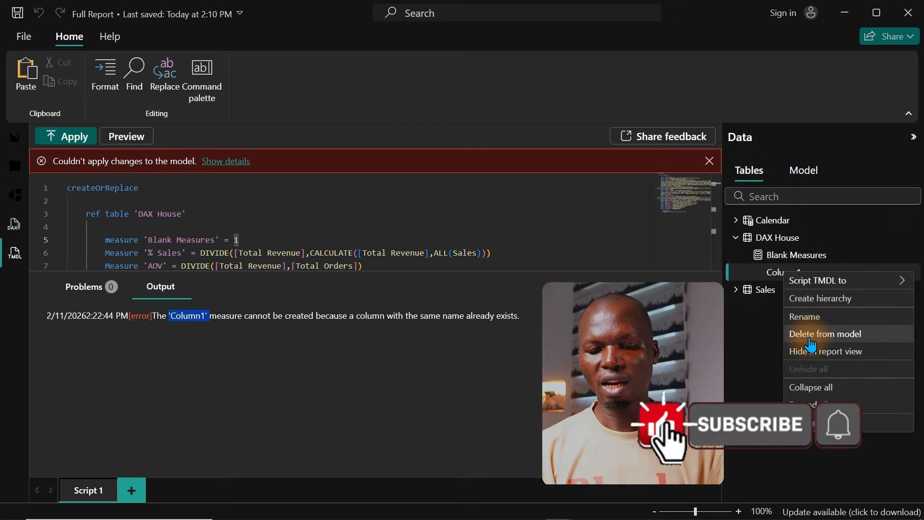
click(815, 337)
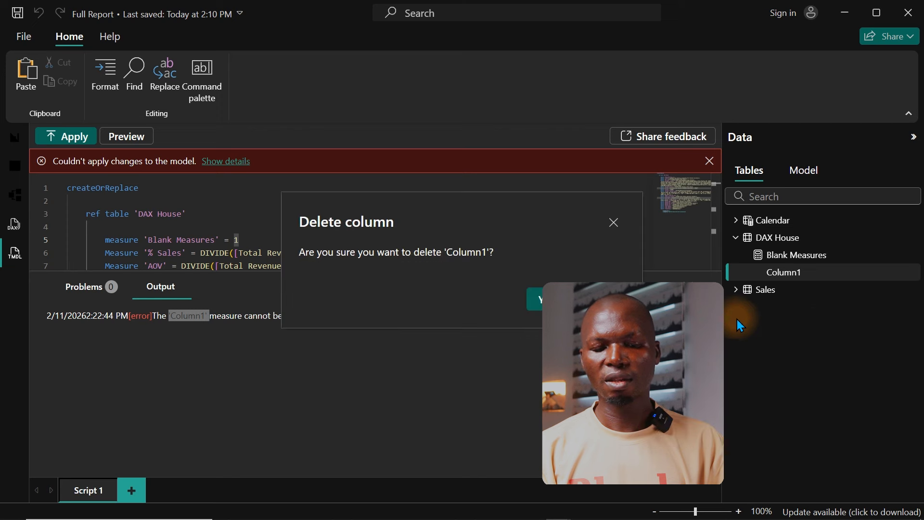
click(546, 301)
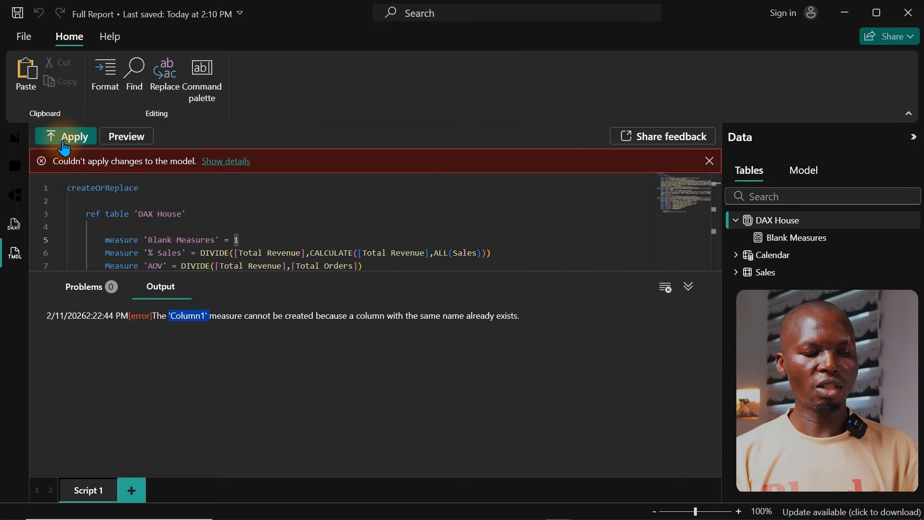
click(65, 139)
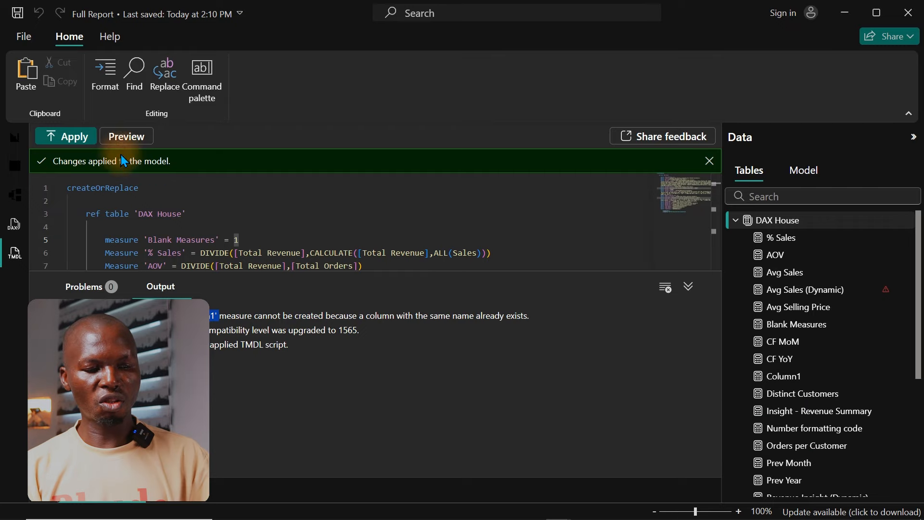
Step: Return to the report view and check the formulas of the Revenue YoY %, Revenue per Customer and Revenue MTD measures
click(14, 137)
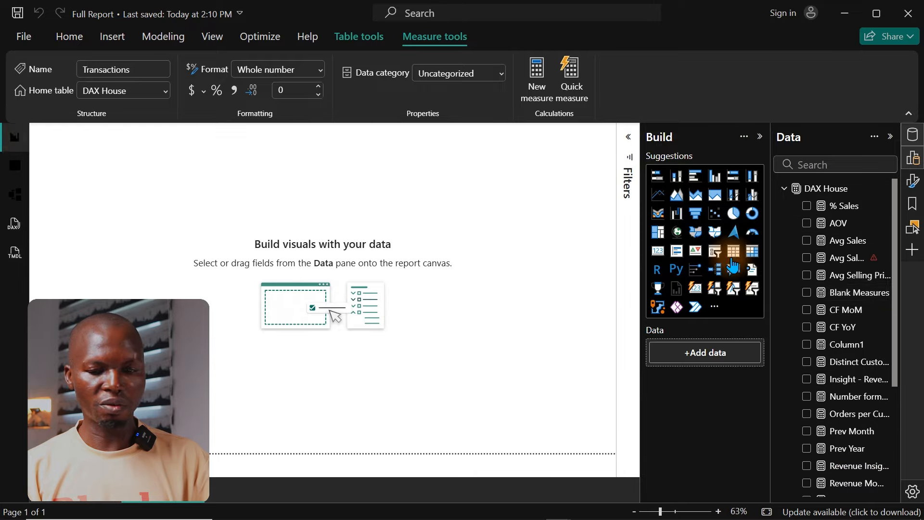
drag(897, 247, 887, 365)
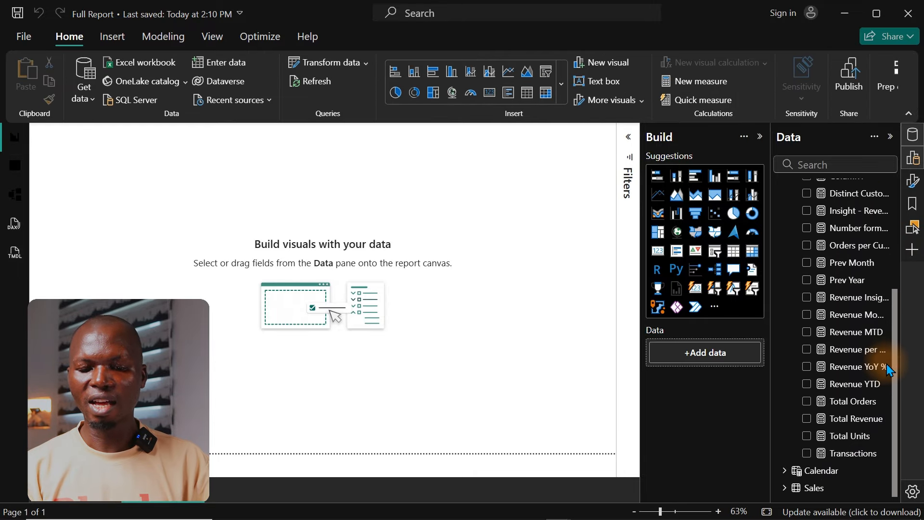
click(856, 370)
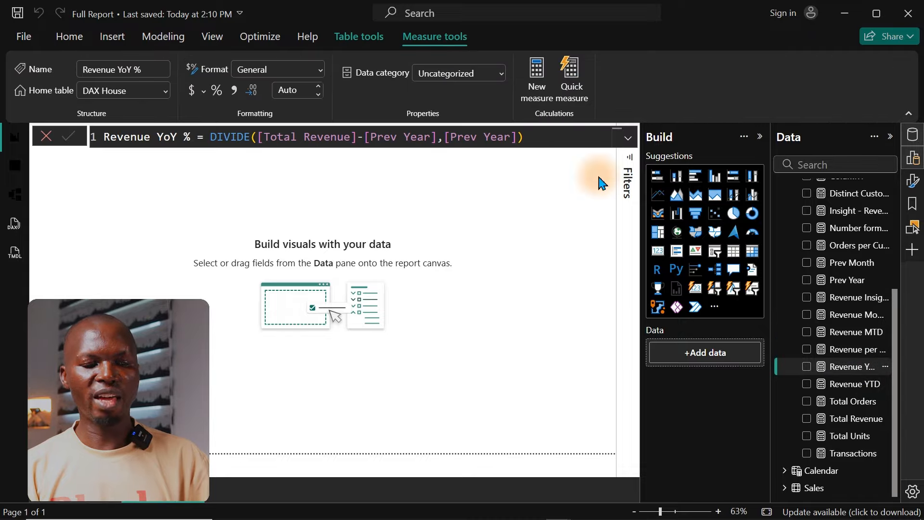
click(854, 351)
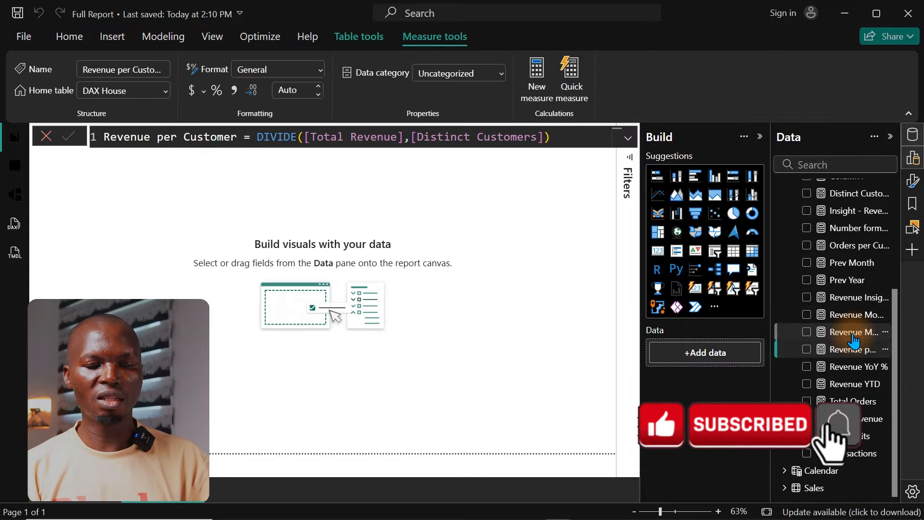
click(853, 334)
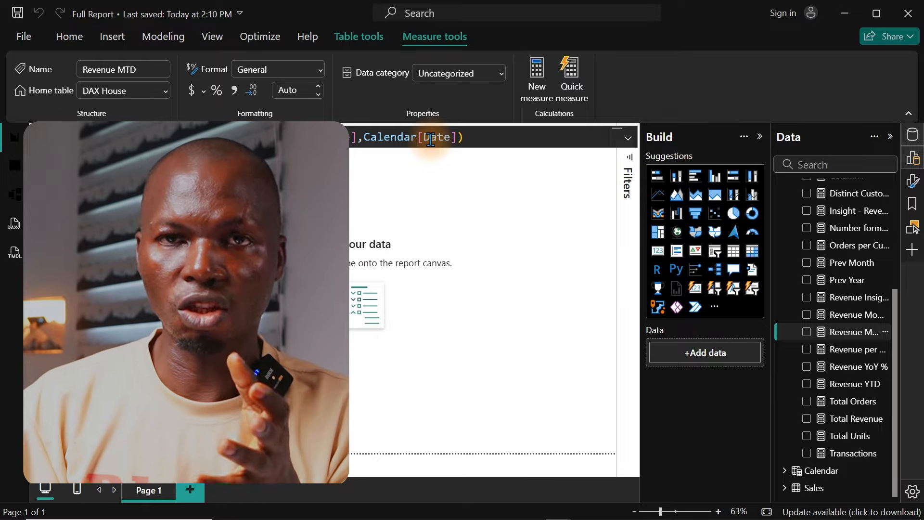
click(429, 212)
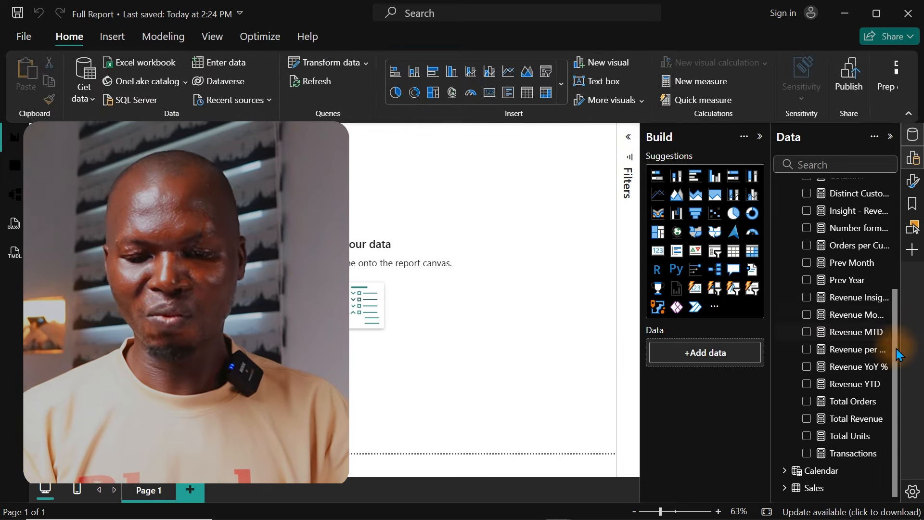
Step: Place the Total Revenue measure from DAX House on the blank report page as a card visual
drag(896, 361, 908, 245)
scroll(847, 308, down, 5)
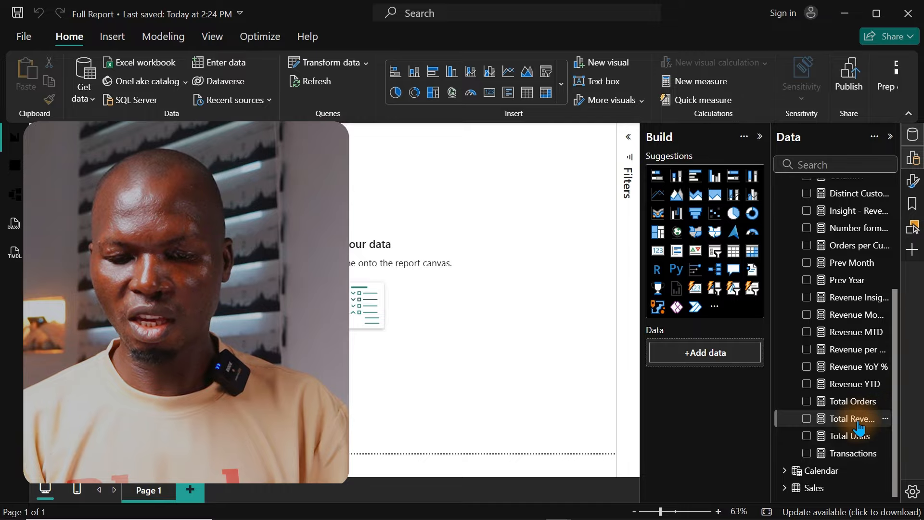
drag(852, 423, 258, 274)
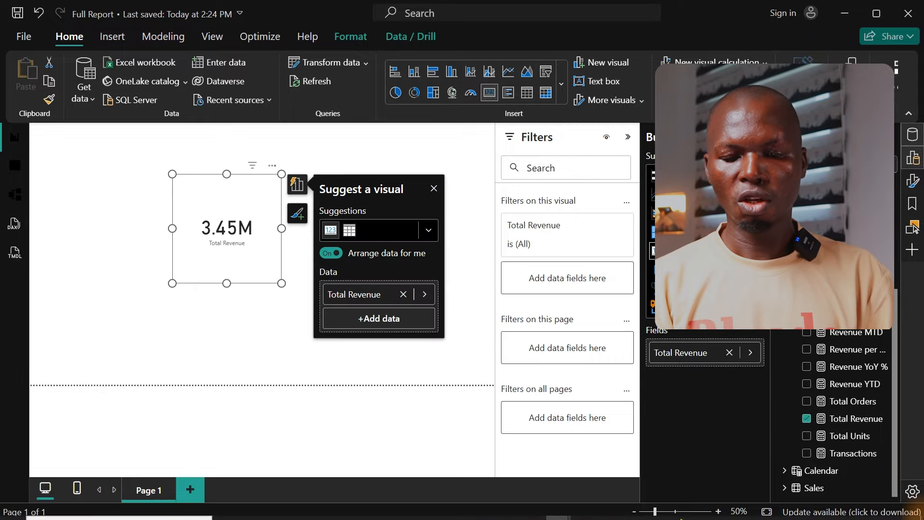
Step: Format the Total Revenue measure as currency with 0 decimal places
click(848, 418)
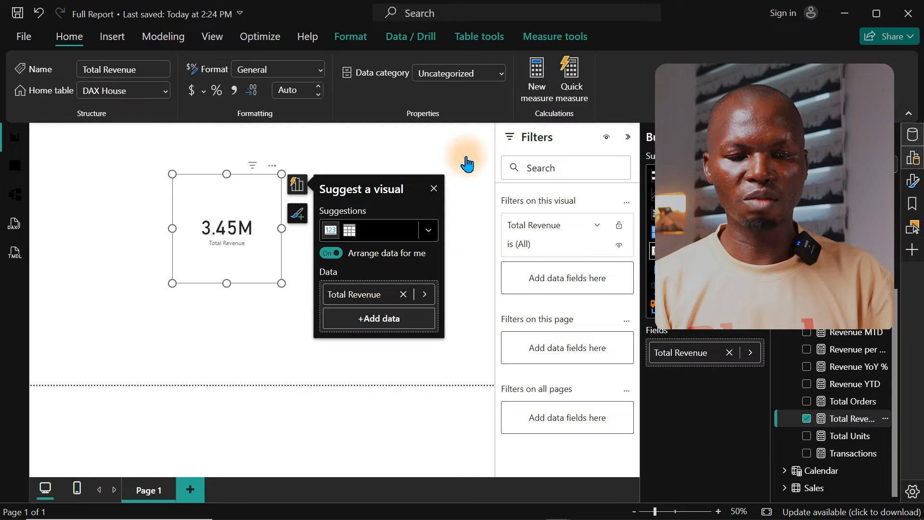
click(192, 94)
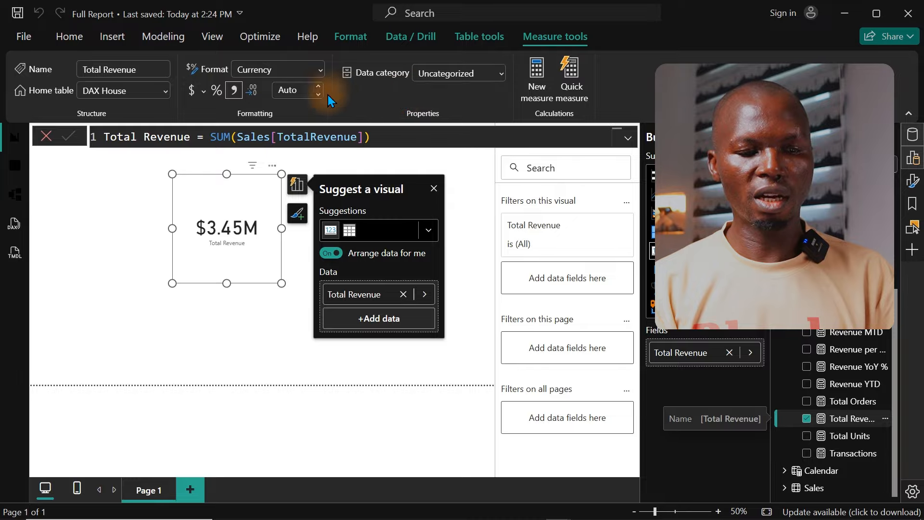
click(289, 92)
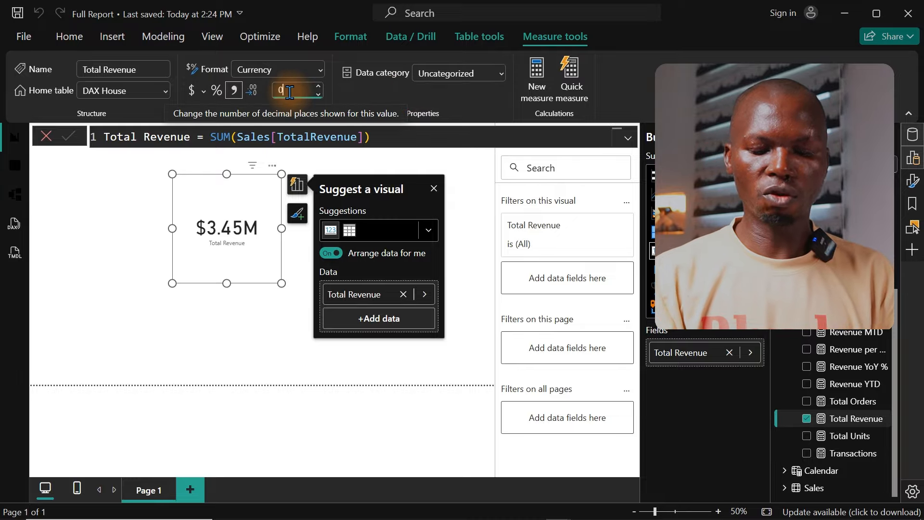
key(Return)
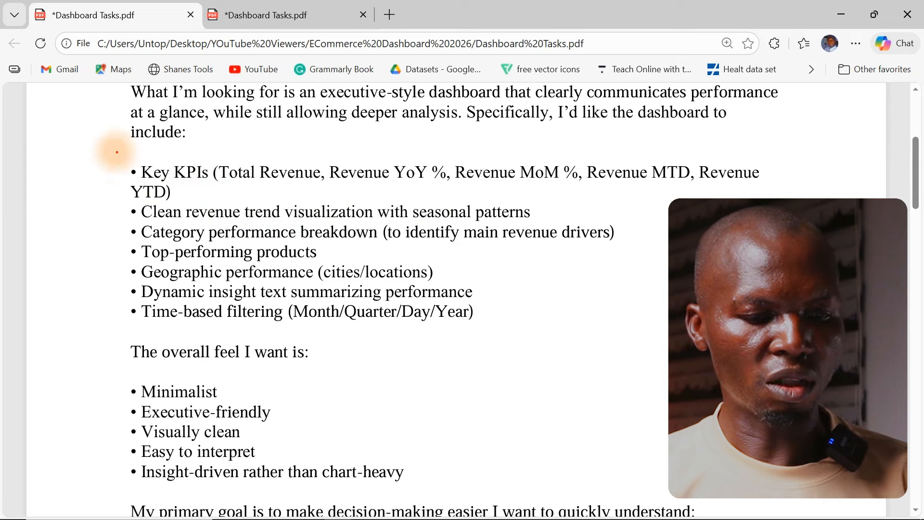
Step: Review the dashboard requirements list in the Dashboard Tasks PDF, then return to the Power BI report
mouse_move(113, 154)
mouse_down()
mouse_move(785, 353)
mouse_move(786, 331)
mouse_up()
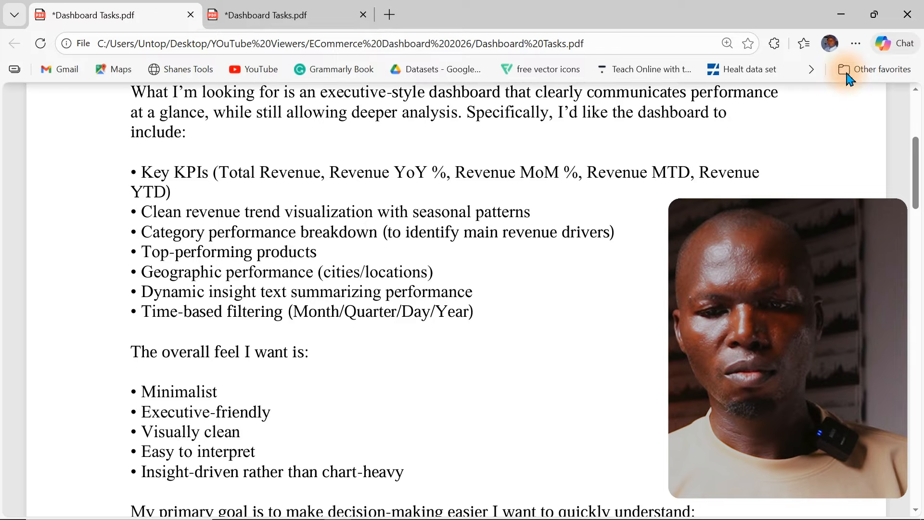
click(840, 21)
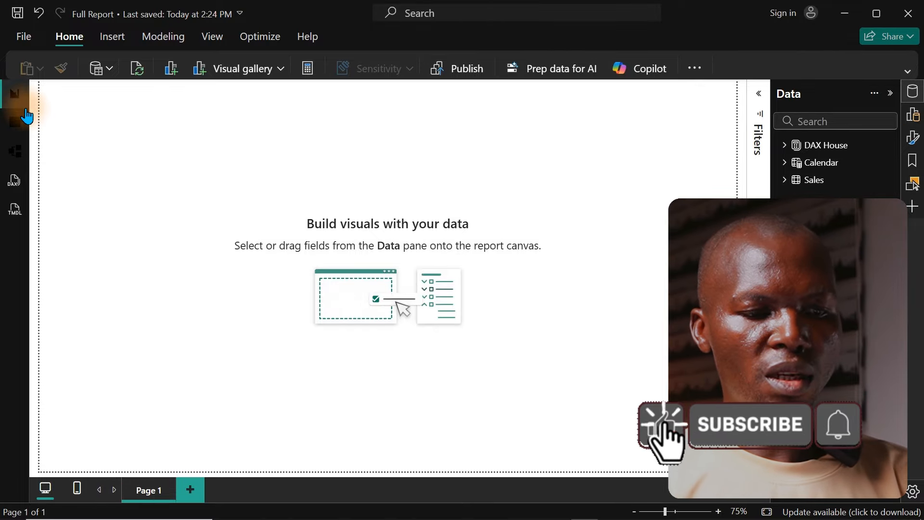
Step: Add an empty visual to the report page, make it tall and narrow, and place it along the page's left edge
right_click(247, 160)
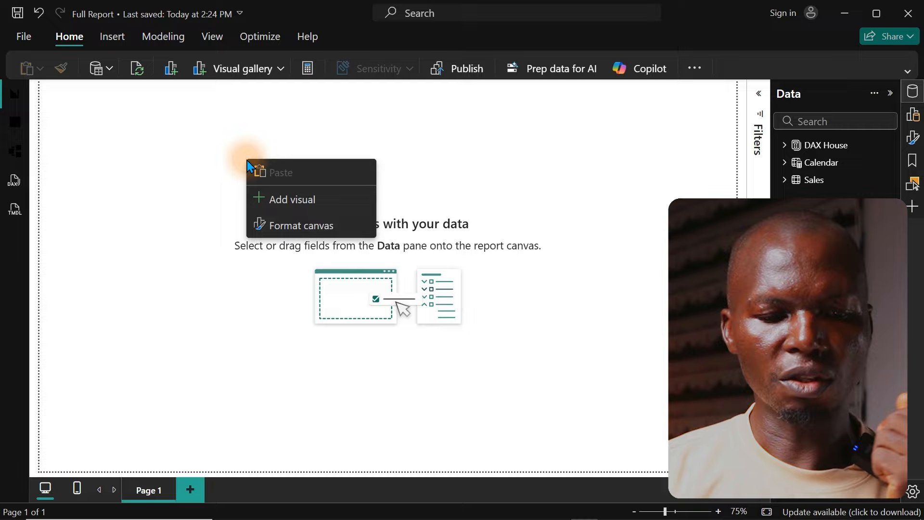
click(289, 205)
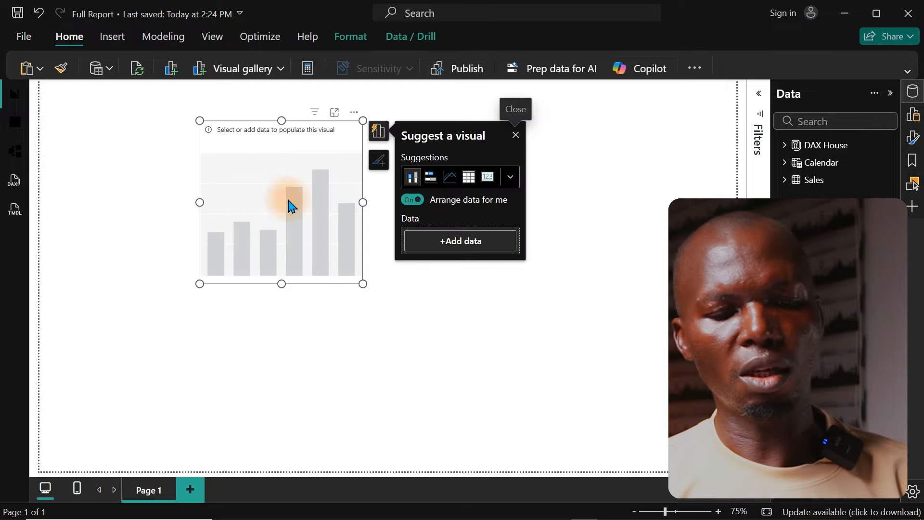
drag(360, 283, 335, 447)
drag(240, 316, 93, 330)
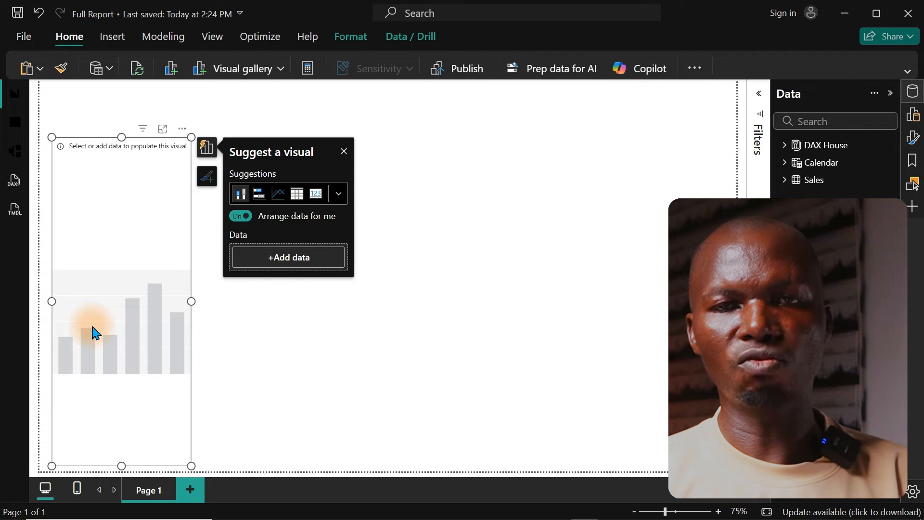
Step: Change the empty visual's type to Card (new)
click(338, 193)
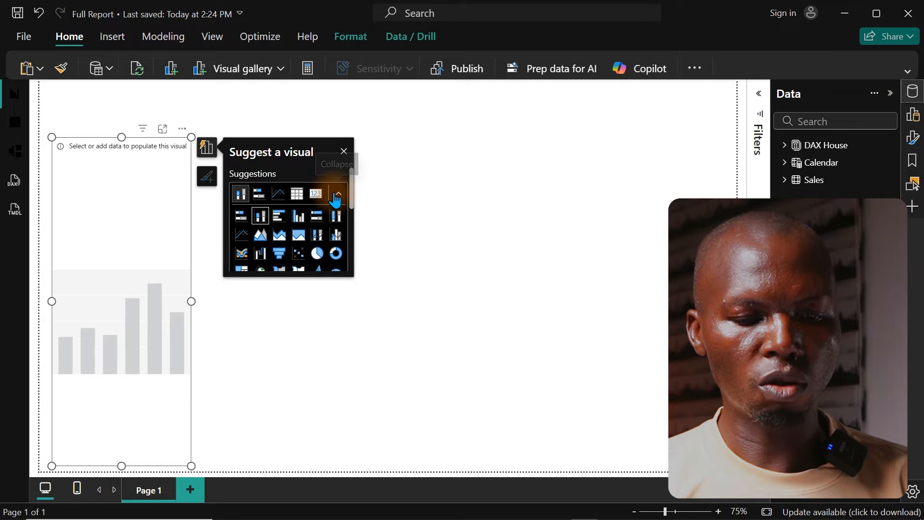
drag(352, 202, 351, 231)
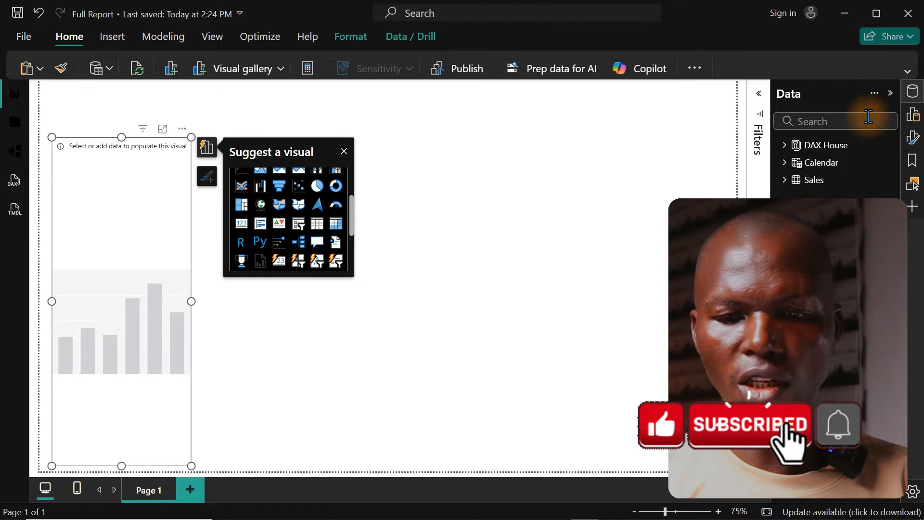
click(913, 115)
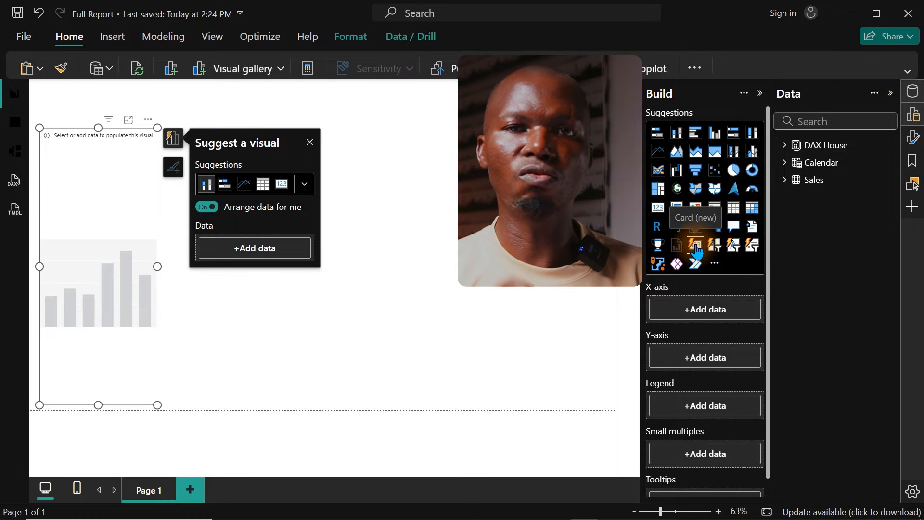
click(695, 246)
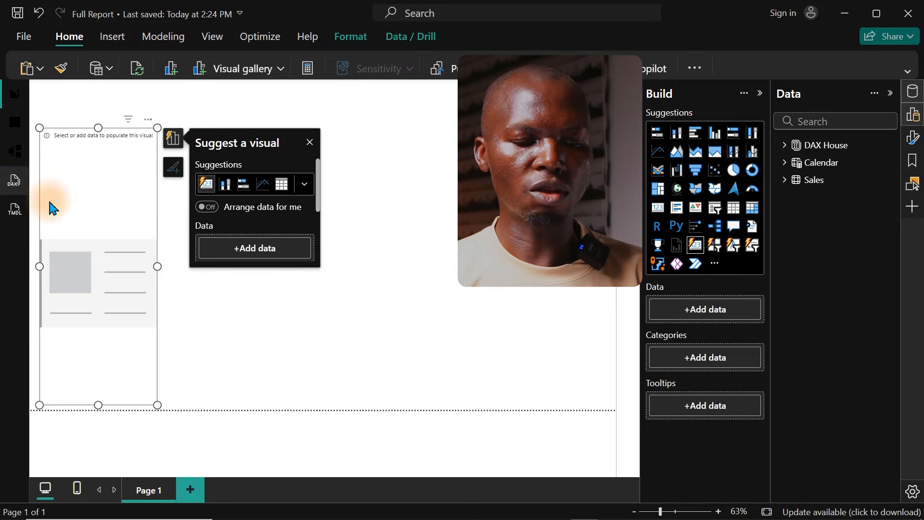
click(280, 185)
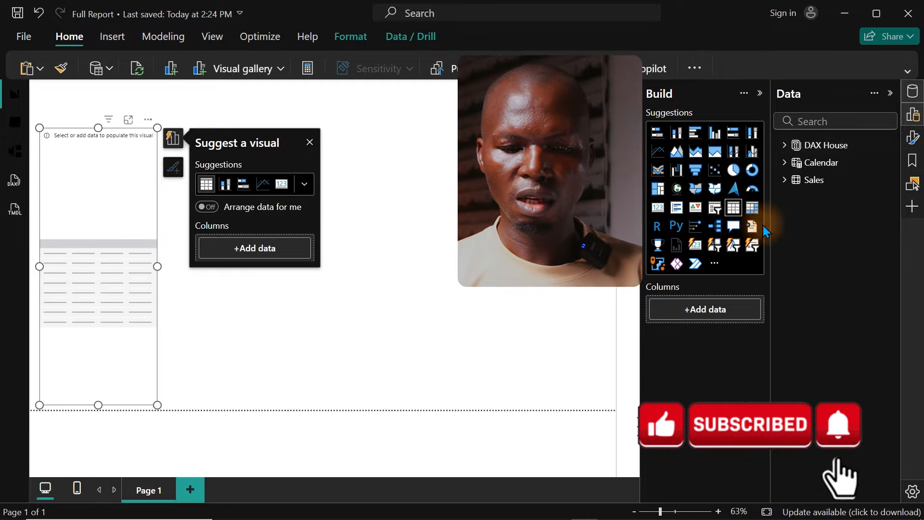
click(696, 248)
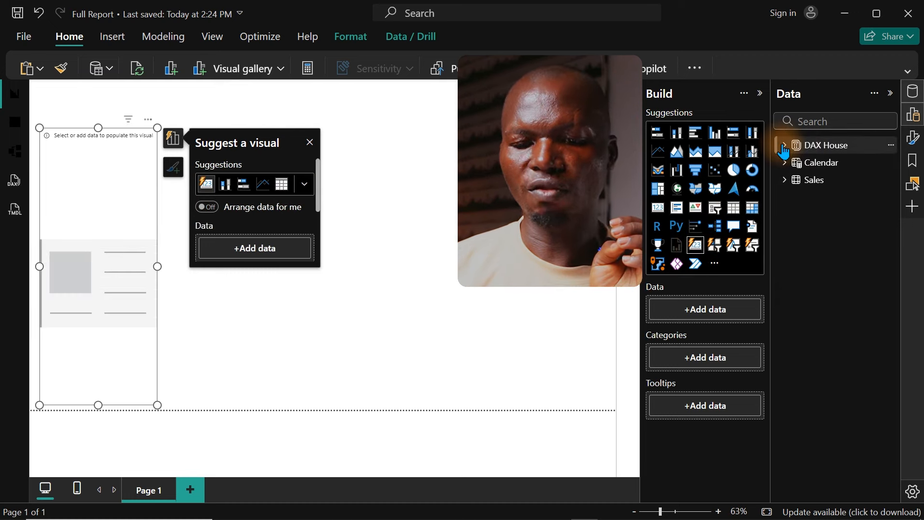
Step: Add the Total Revenue, Revenue YoY %, Revenue MoM %, Revenue MTD and Revenue YTD measures from DAX House to the card visual
click(784, 148)
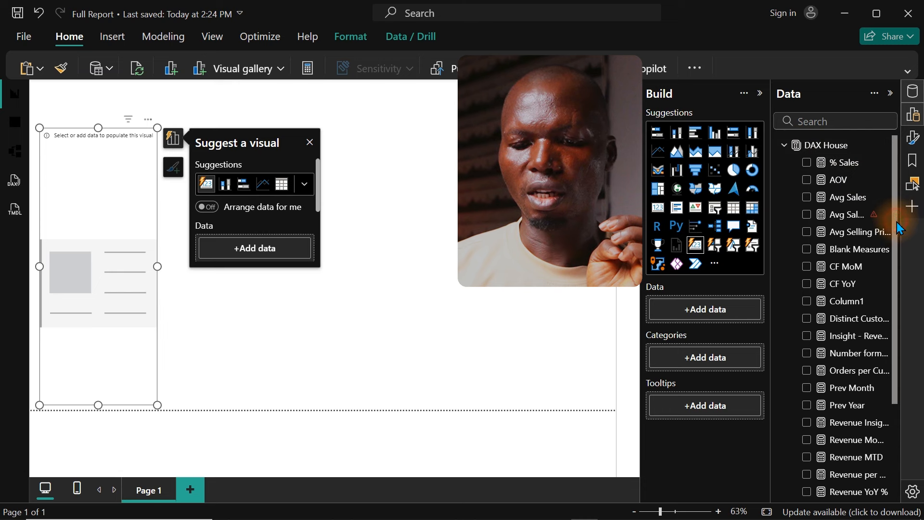
drag(895, 228, 895, 351)
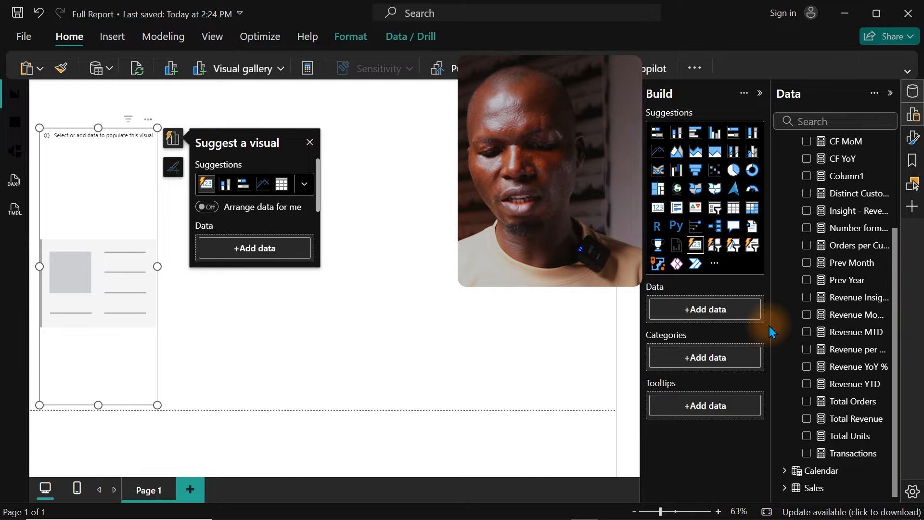
drag(771, 325, 726, 330)
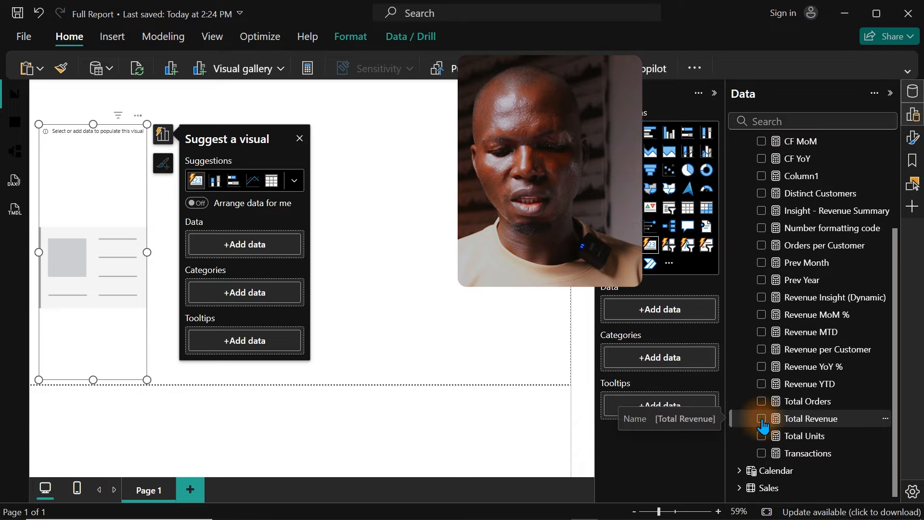
click(762, 419)
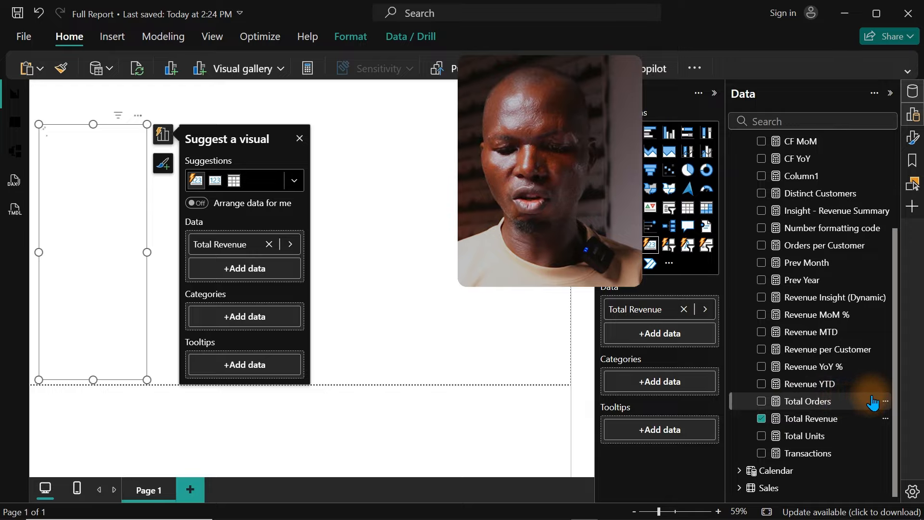
click(776, 368)
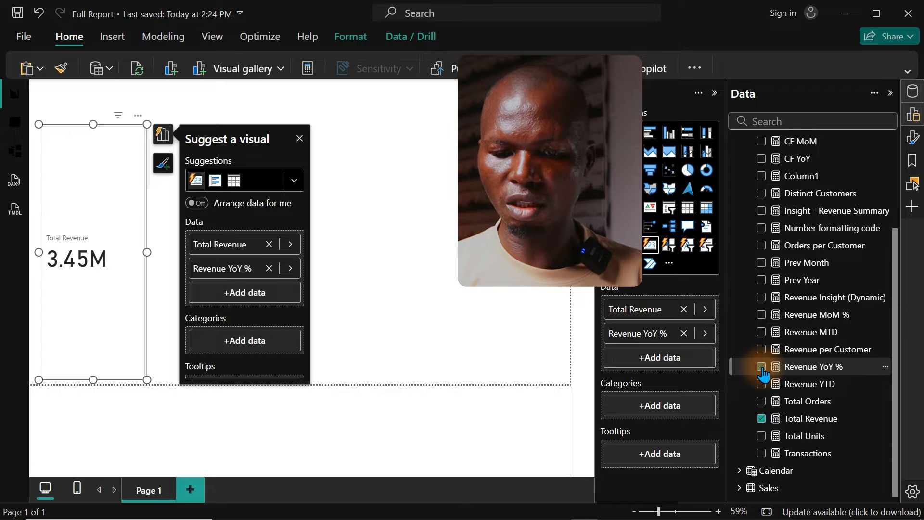
click(763, 316)
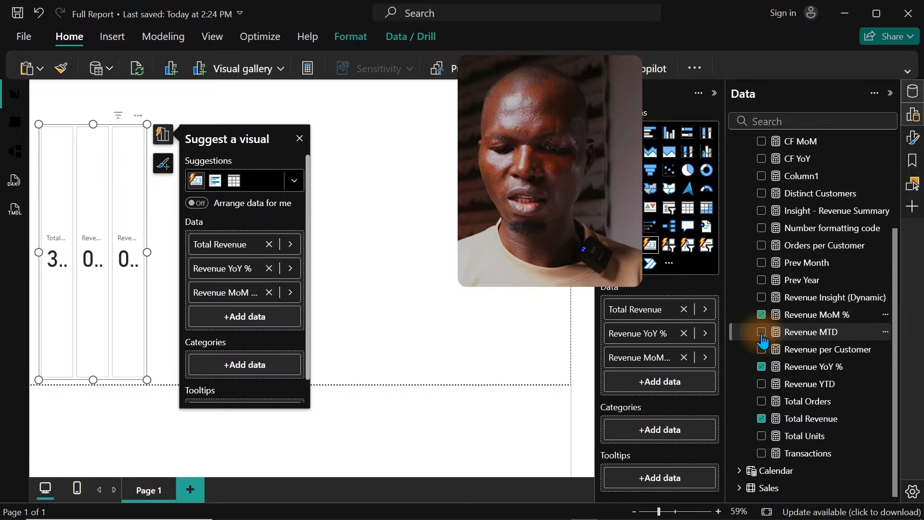
click(762, 334)
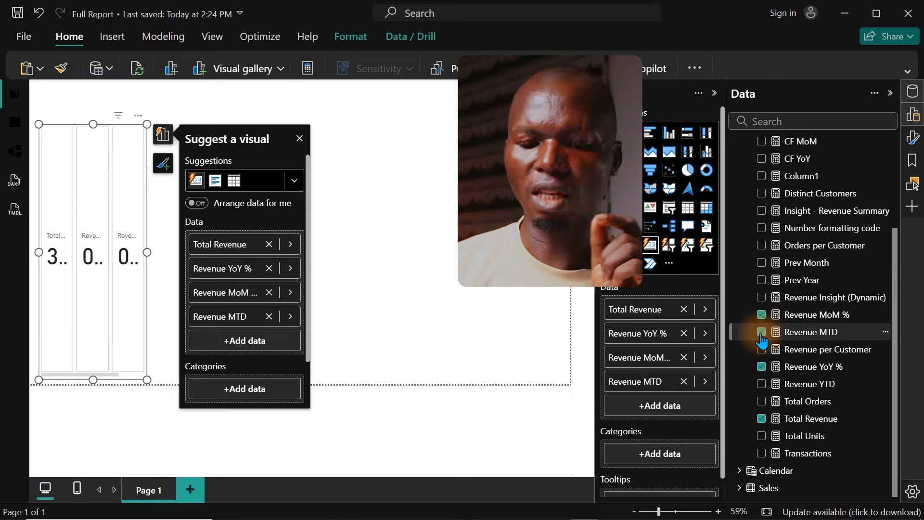
click(762, 385)
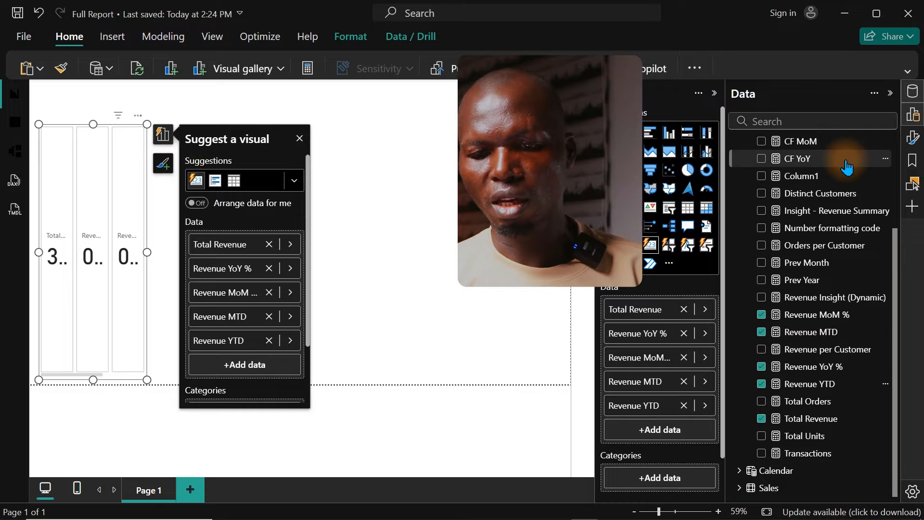
Step: Set the card visual's layout to a maximum of 6 cards shown in a vertical arrangement
click(909, 116)
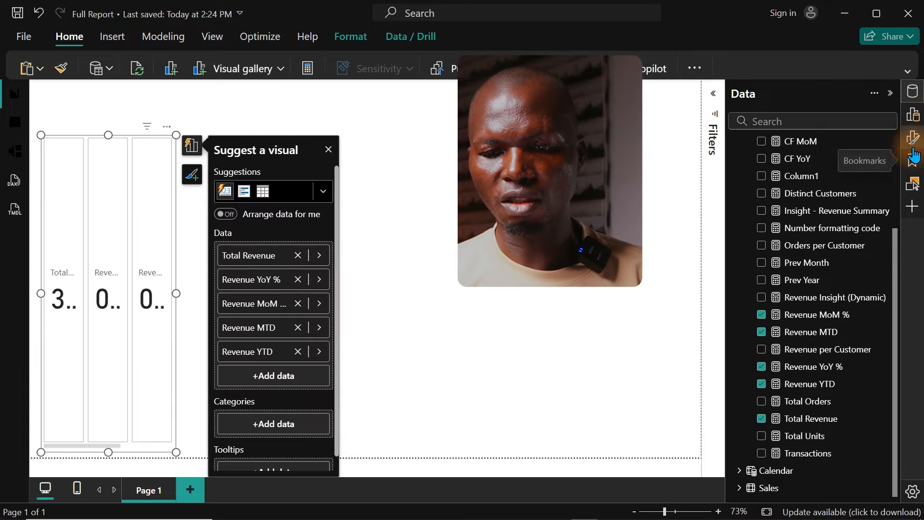
click(911, 140)
click(913, 96)
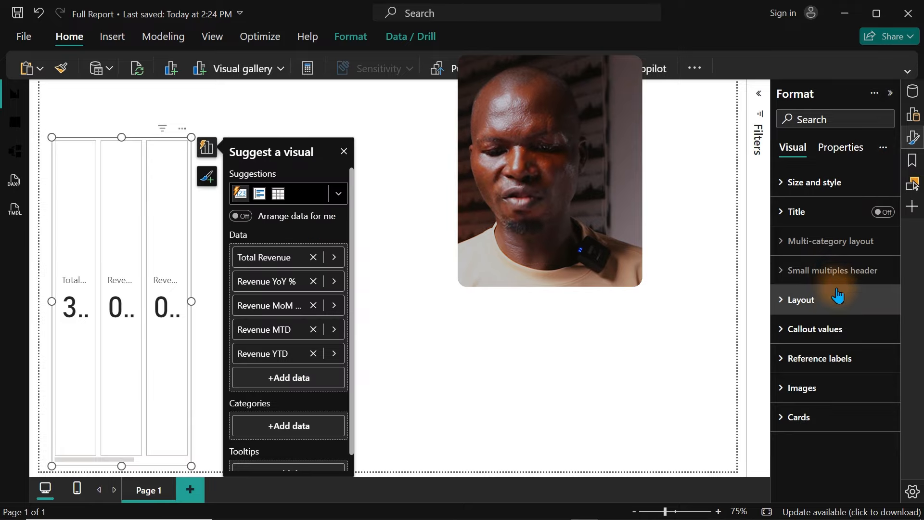
click(822, 314)
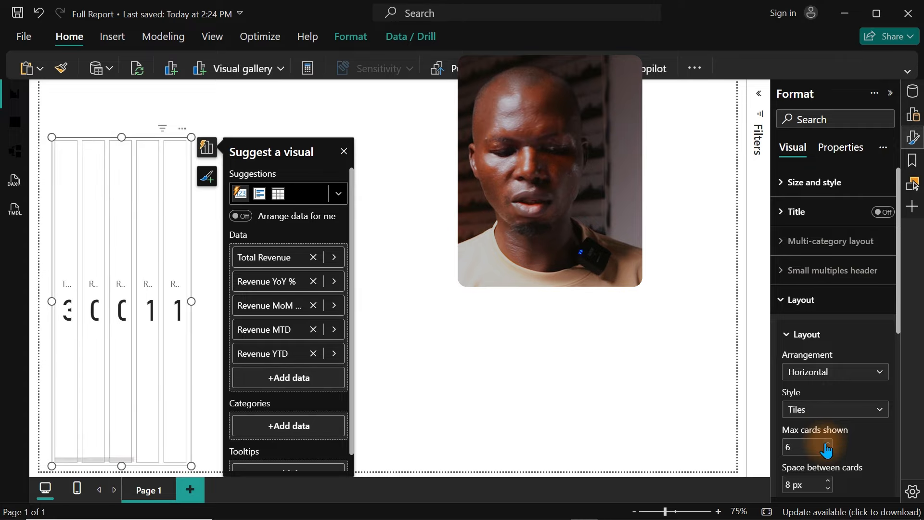
click(842, 375)
click(811, 408)
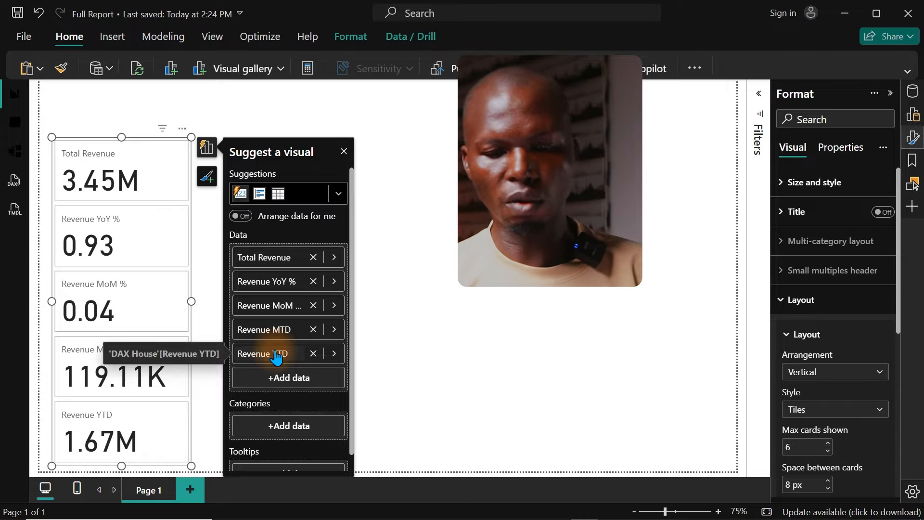
Step: Set the callout value font size to 25 for all series in the card visual
click(813, 298)
click(828, 331)
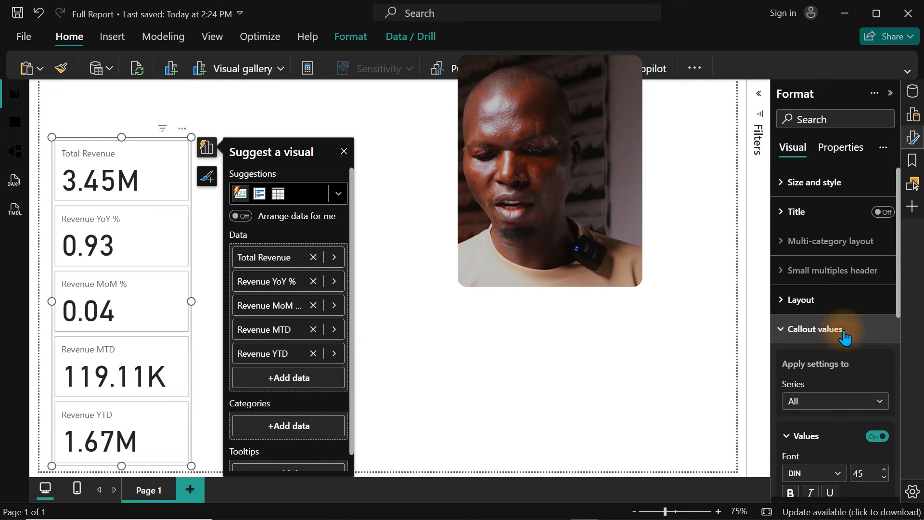
drag(898, 308, 899, 370)
double_click(868, 337)
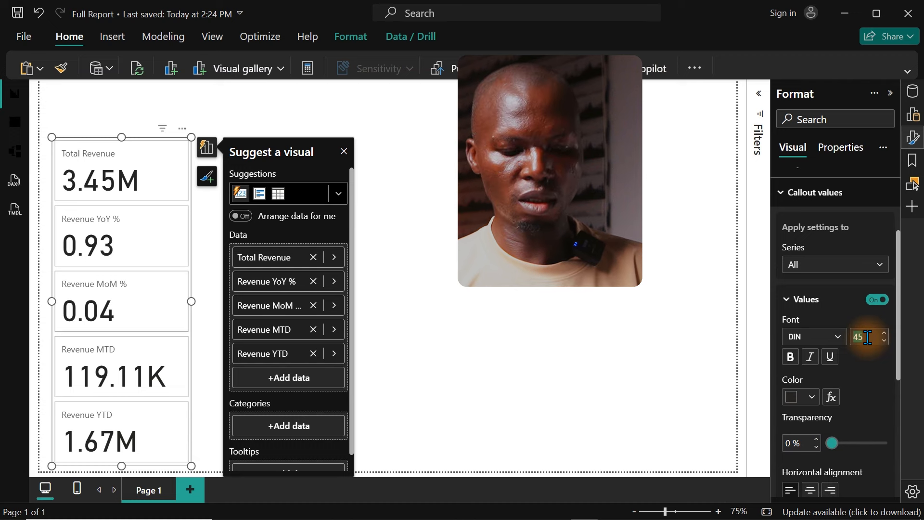
text(20)
key(Return)
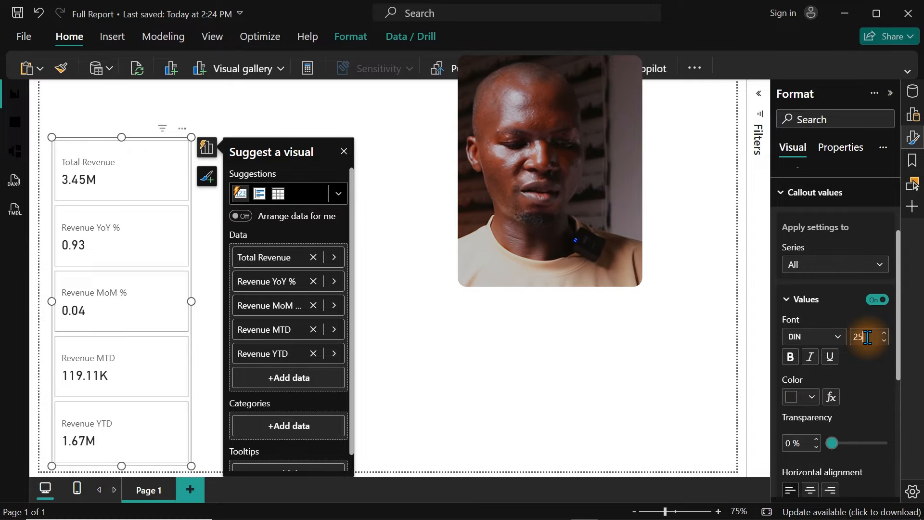
text(25)
key(Return)
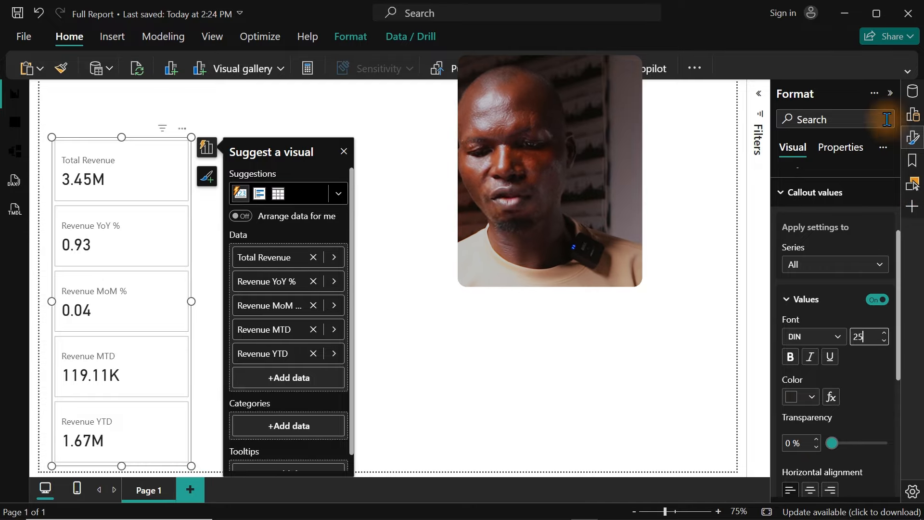
Step: Format the Total Revenue measure from DAX House as currency
click(913, 137)
click(915, 91)
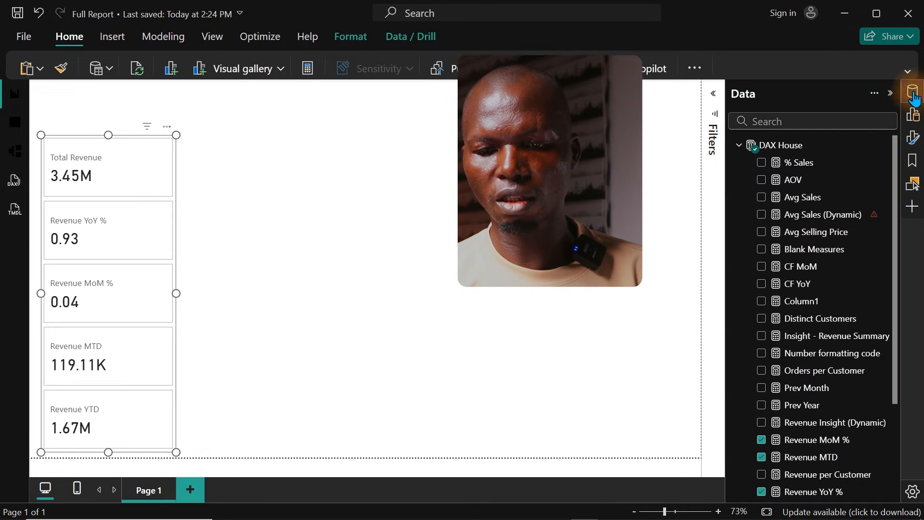
scroll(894, 259, down, 5)
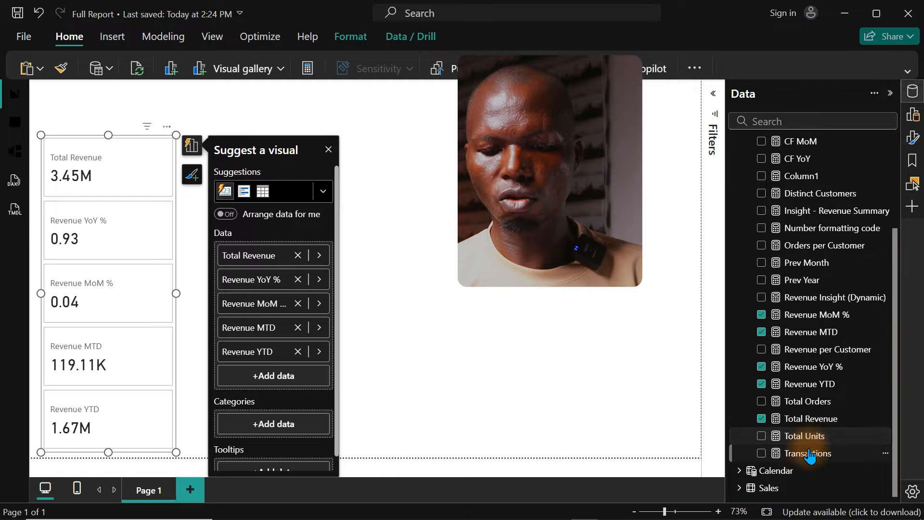
click(811, 418)
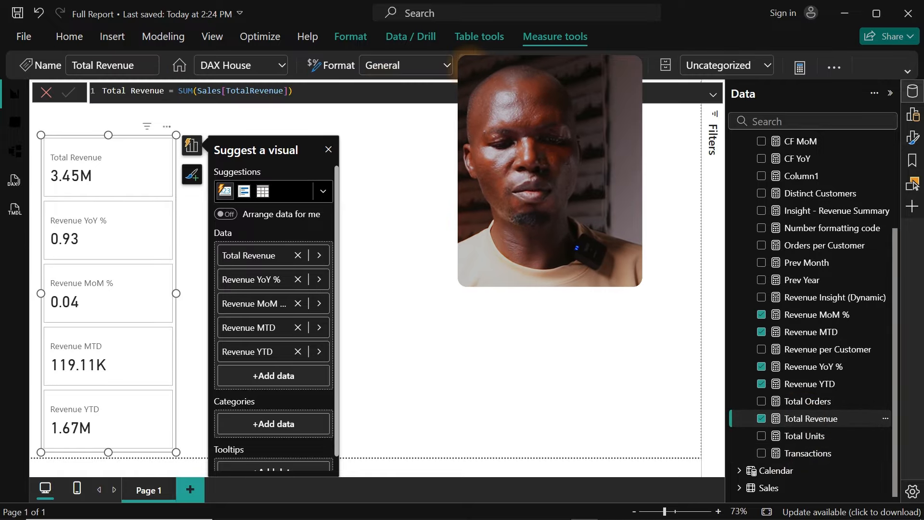
click(471, 66)
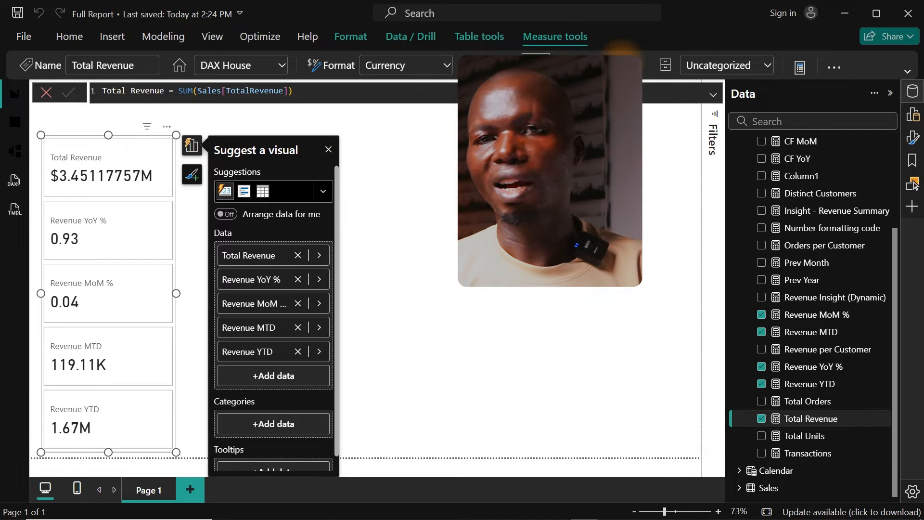
Step: Set Total Revenue to zero decimals, and format Revenue MoM % as a percentage and Revenue MTD and Revenue YTD as whole-number currency
click(622, 60)
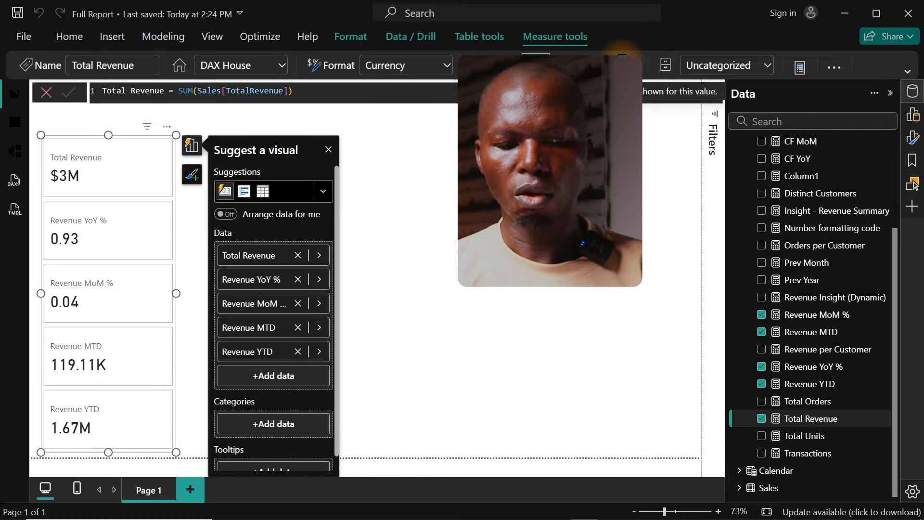
click(823, 372)
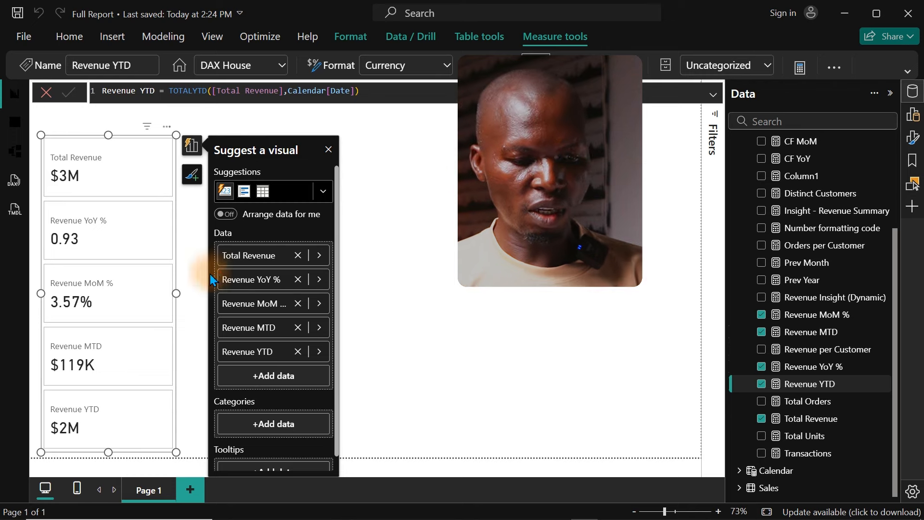
Step: Narrow the vertical card visual so its width closely fits the measure labels
drag(174, 294, 127, 296)
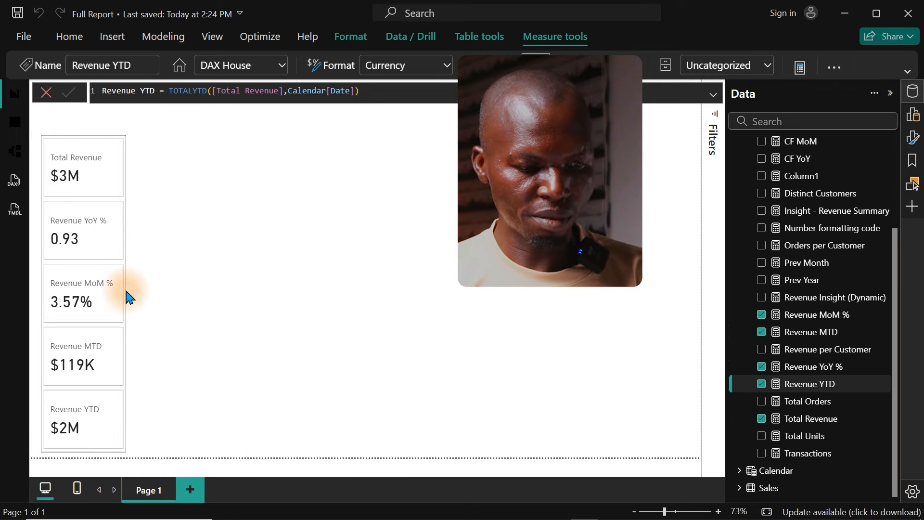
click(126, 293)
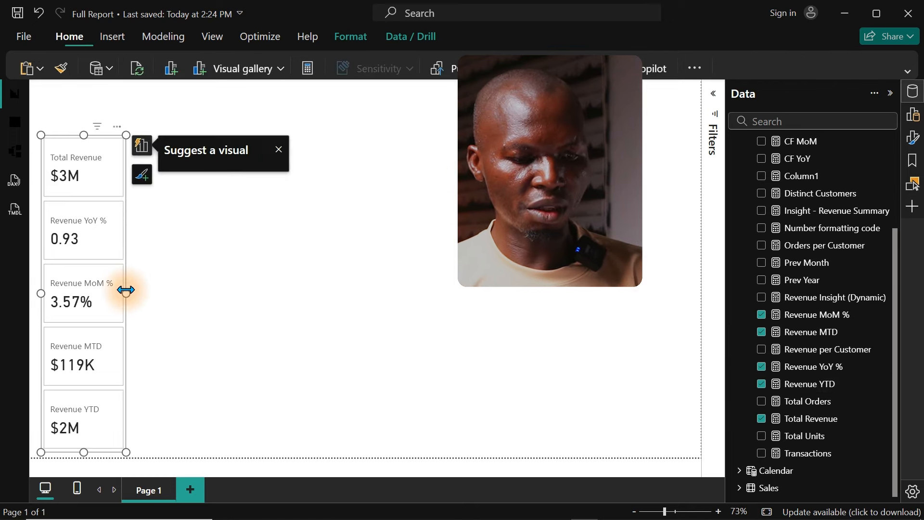
drag(127, 292, 135, 292)
click(128, 291)
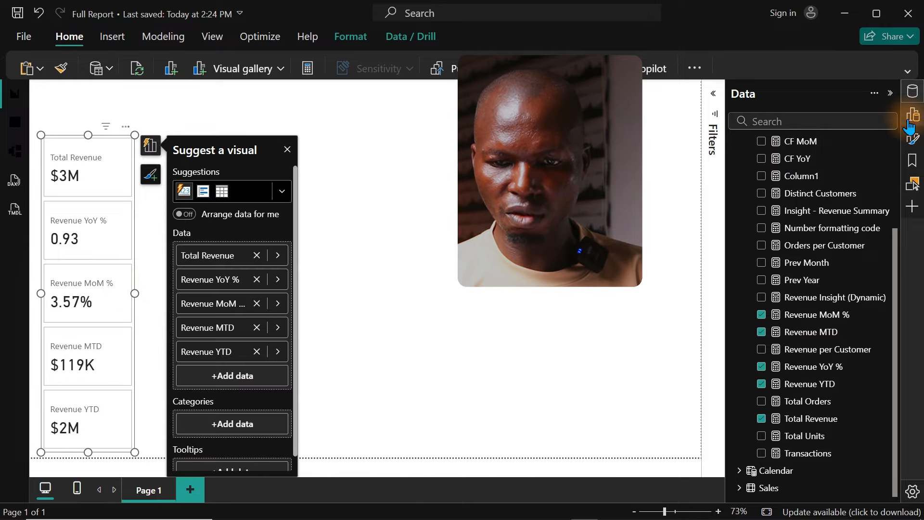
Step: Set the callout label font size to 15 for all series in the card visual
click(913, 91)
click(913, 145)
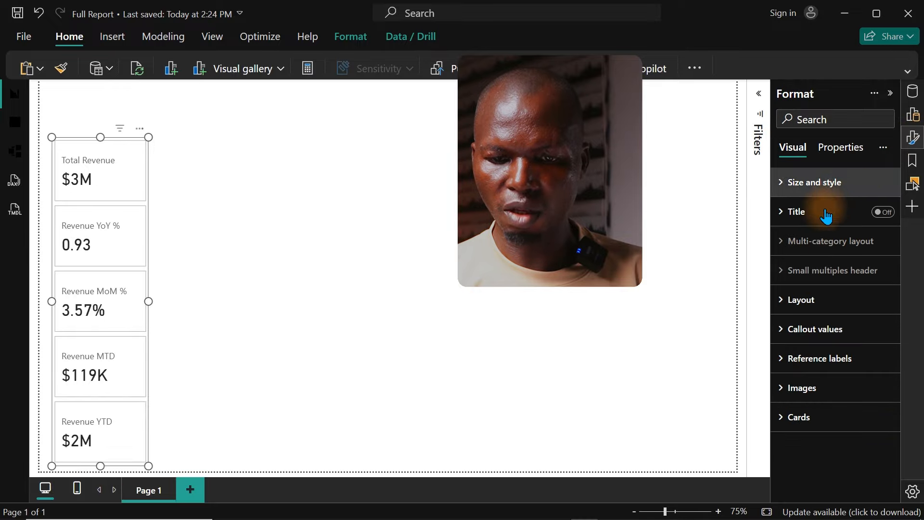
click(821, 331)
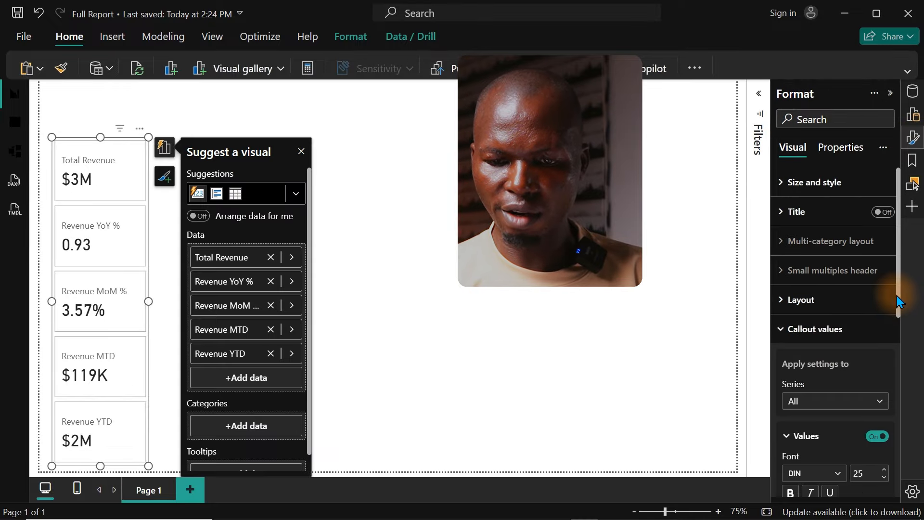
drag(898, 304, 896, 431)
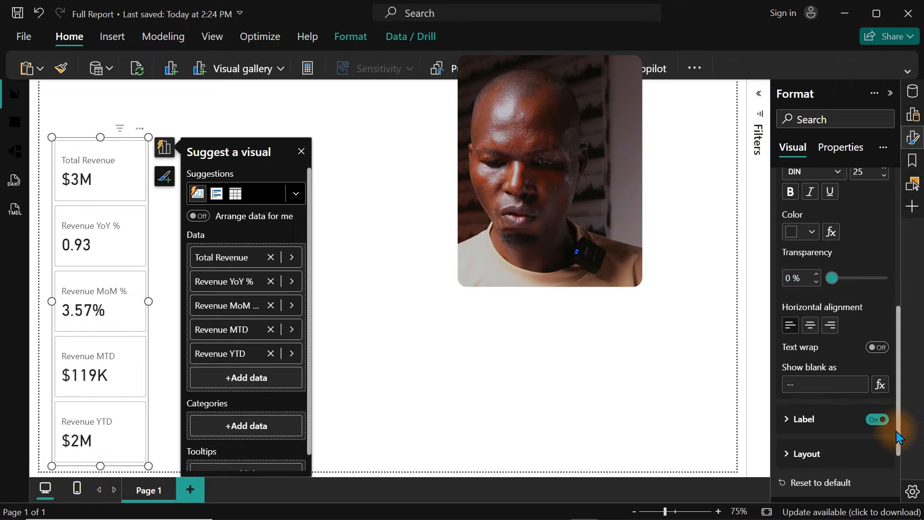
click(802, 418)
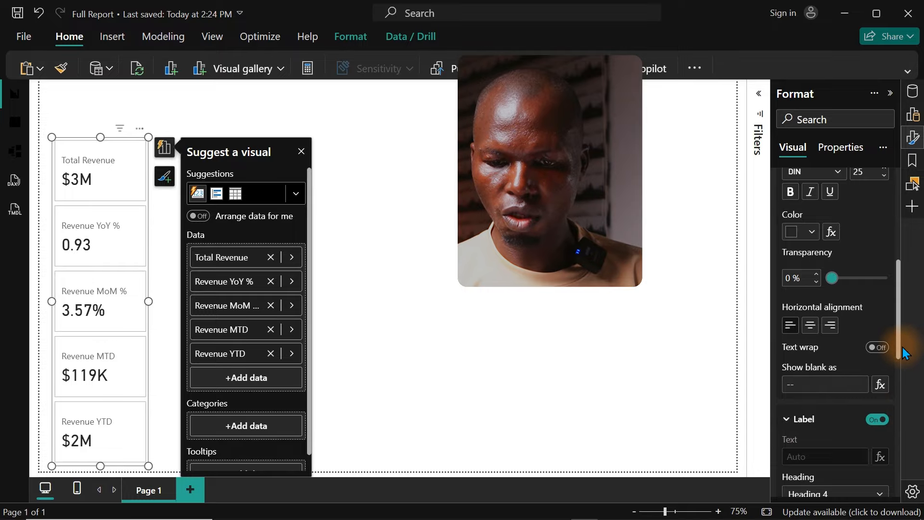
drag(902, 350, 896, 381)
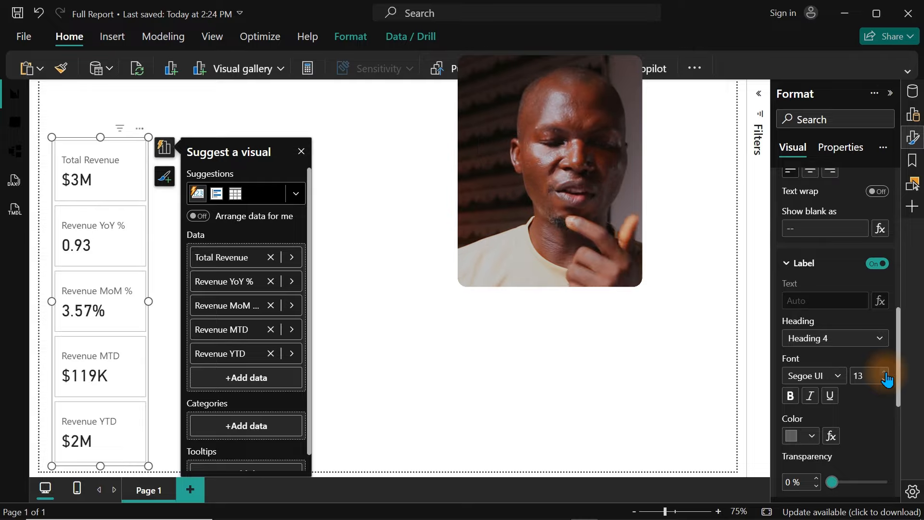
click(885, 374)
click(885, 373)
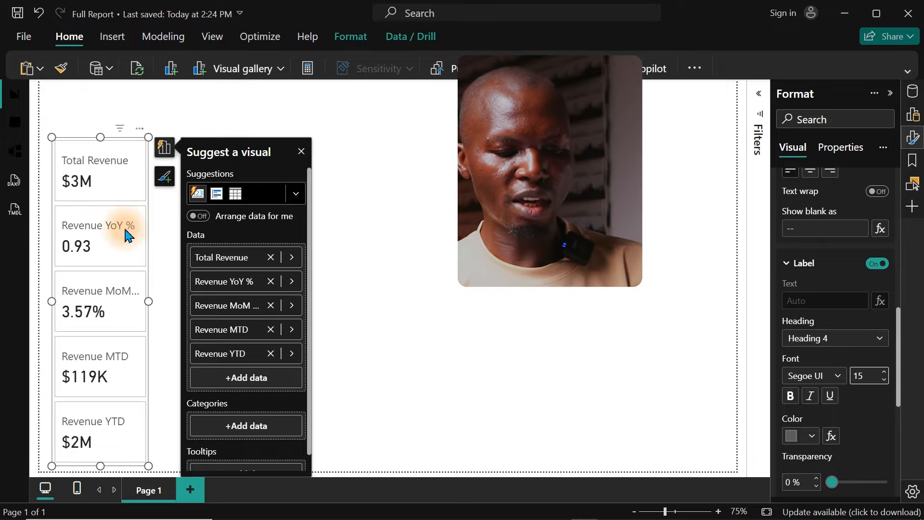
Step: Duplicate the card visual and place the copy beside the original on the canvas
key(ctrl+c)
key(ctrl+v)
drag(127, 235, 327, 234)
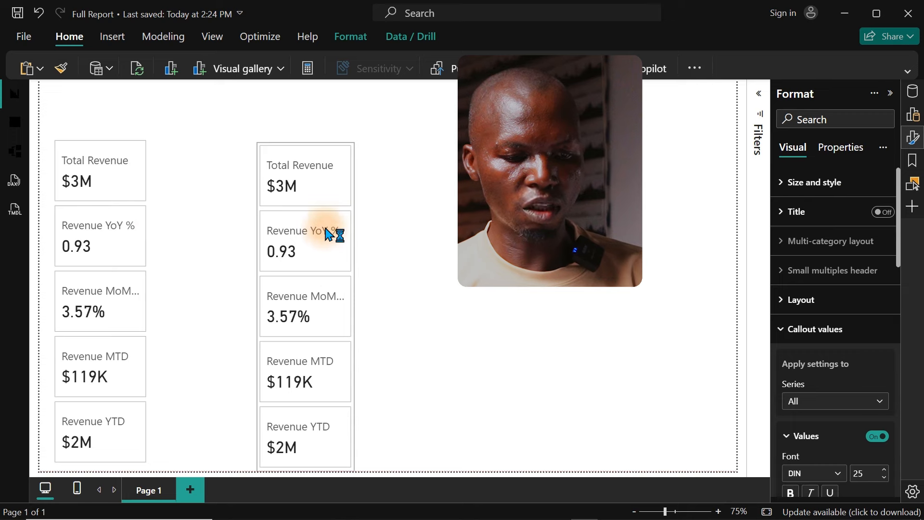
Step: Remove Total Revenue from the original card visual and lower its upper edge to fit the four remaining cards
click(99, 194)
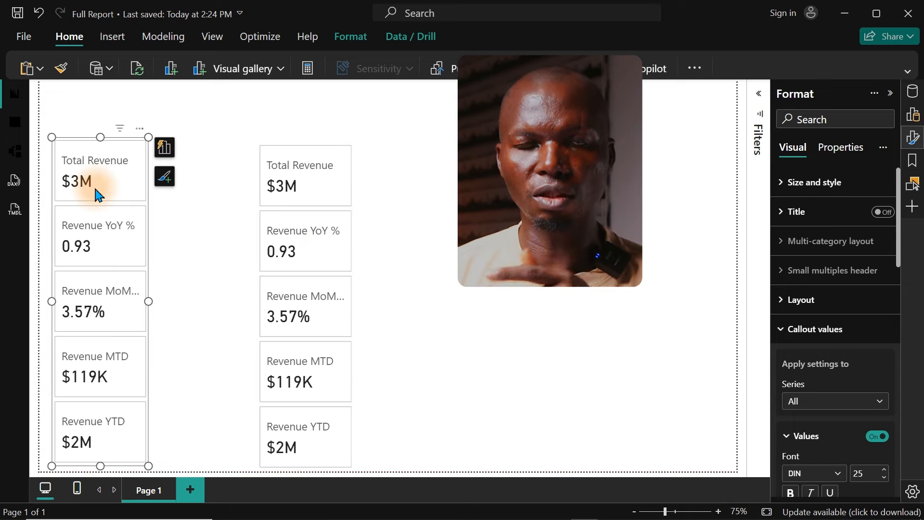
click(164, 148)
click(271, 258)
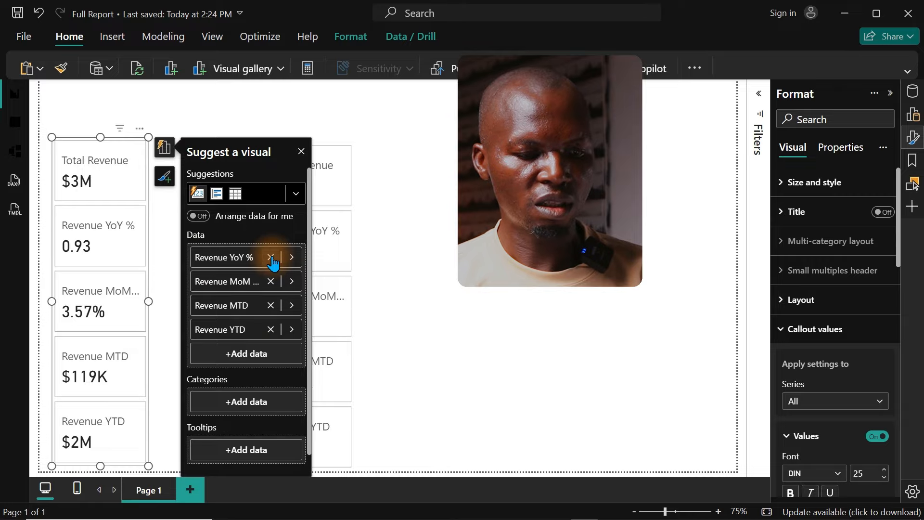
drag(100, 137, 99, 211)
click(99, 210)
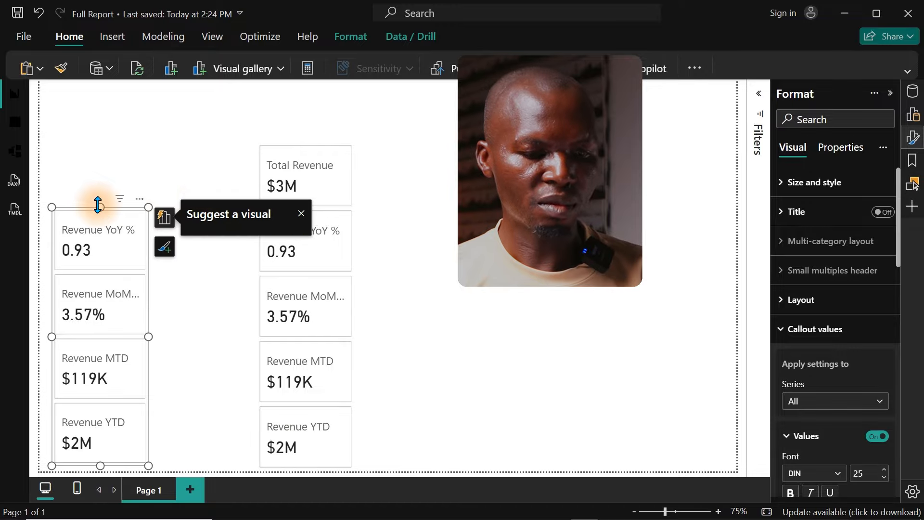
click(165, 217)
Step: Remove Revenue YTD, Revenue MTD, Revenue MoM % and Revenue YoY % from the copied card visual, keeping only Total Revenue
click(326, 176)
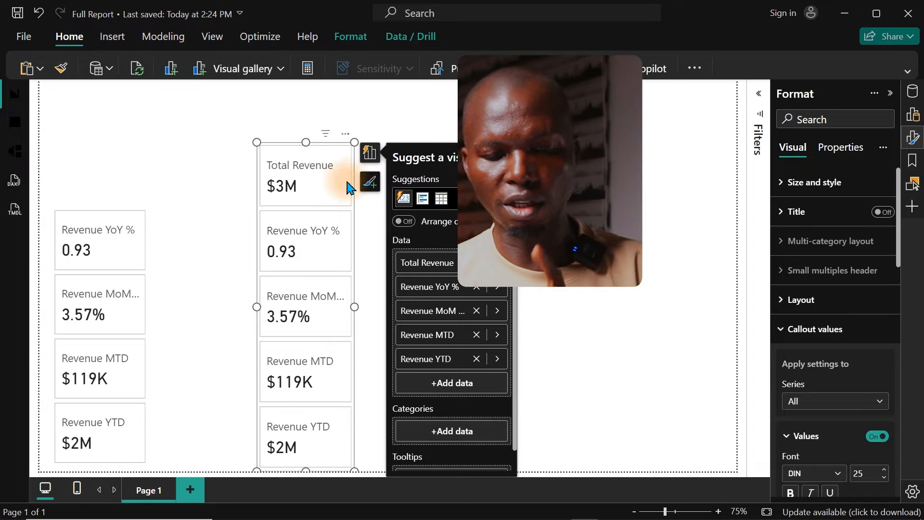
click(477, 359)
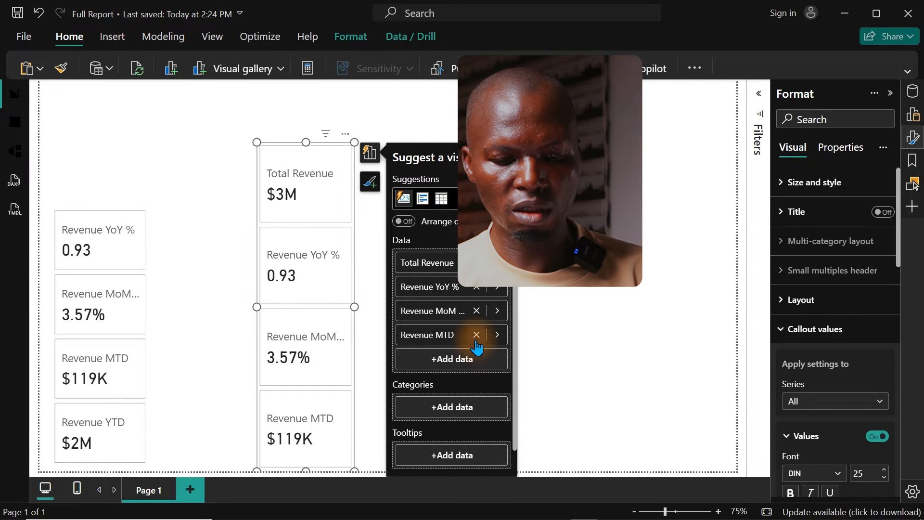
click(477, 335)
click(476, 311)
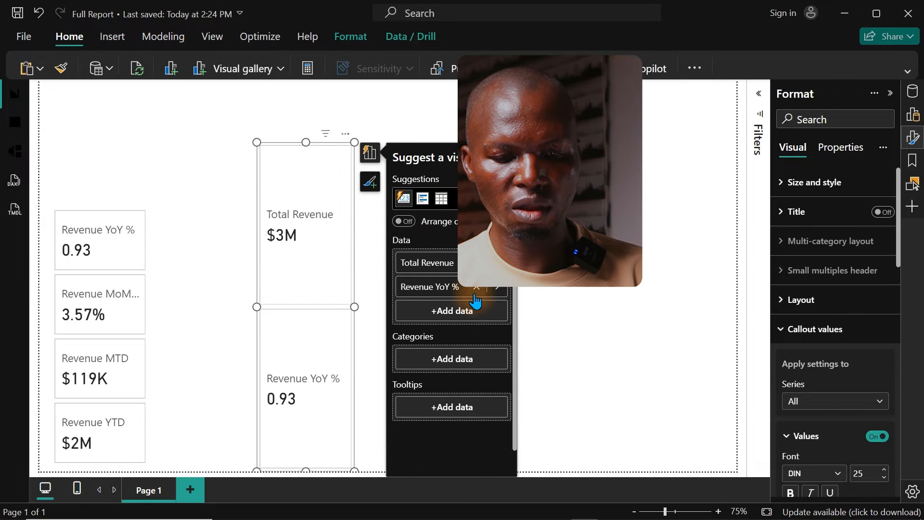
click(475, 287)
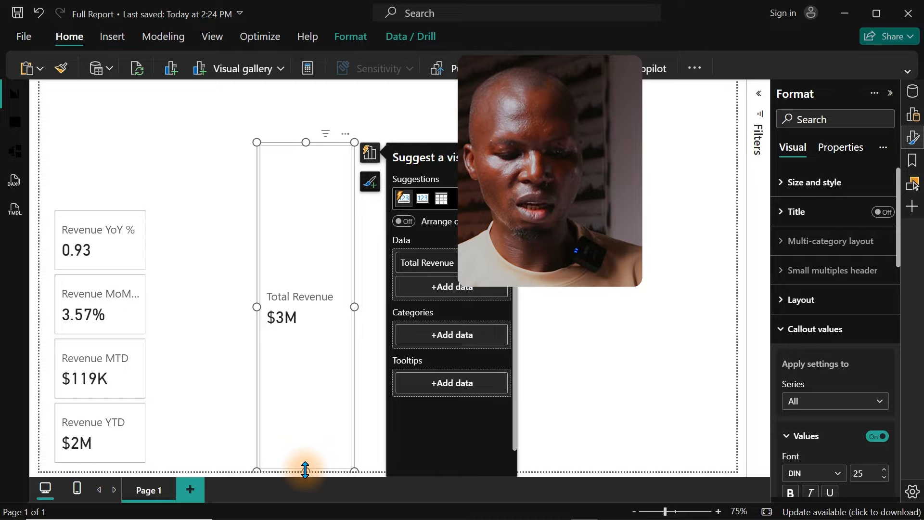
Step: Shorten the Total Revenue card and position it directly above the four-card visual, aligned with its edges
drag(305, 468, 309, 269)
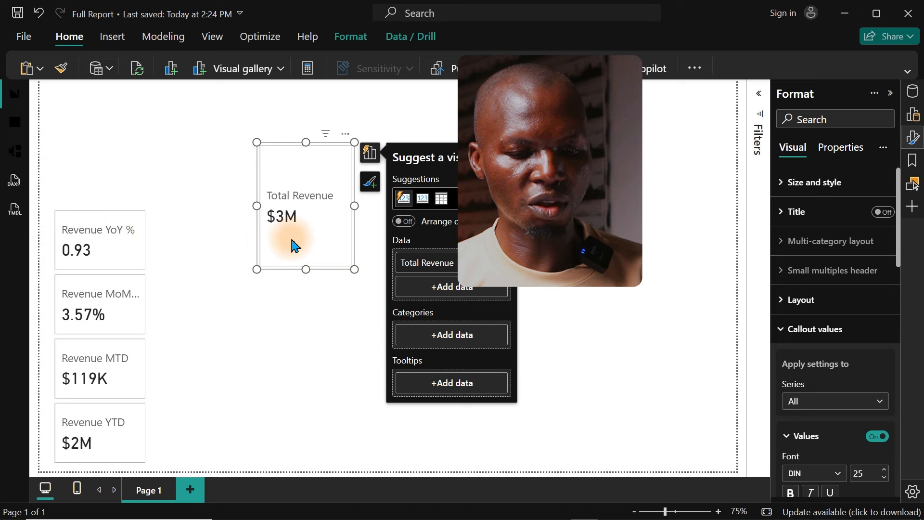
drag(295, 246, 85, 188)
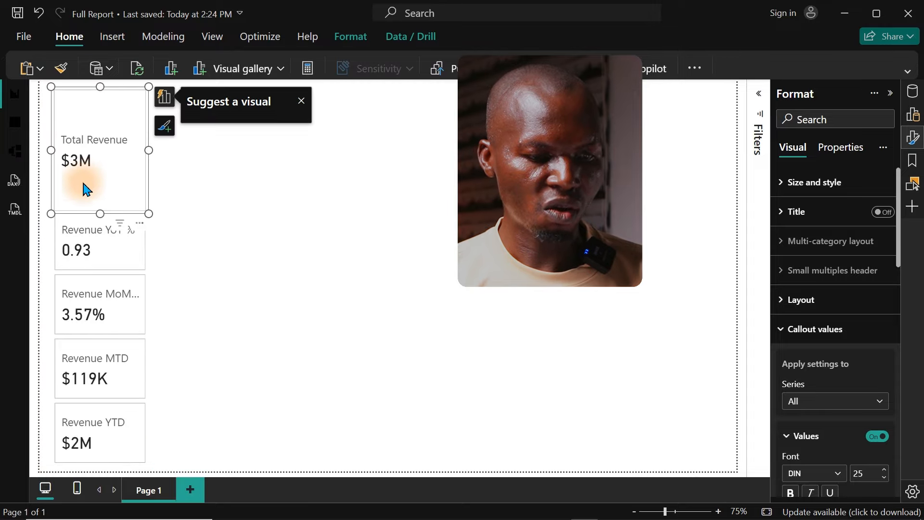
drag(100, 87, 100, 124)
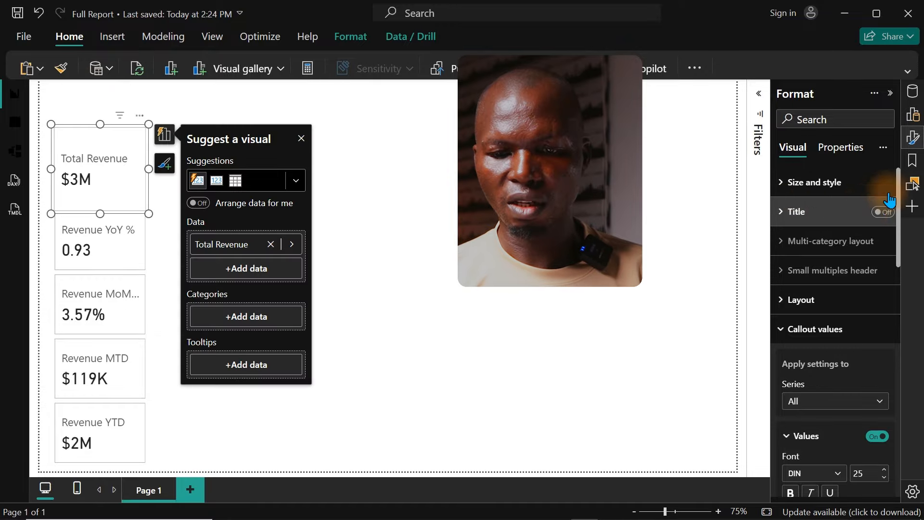
Step: Add the Prev Year and Prev Month measures as reference labels on the Total Revenue card
click(911, 94)
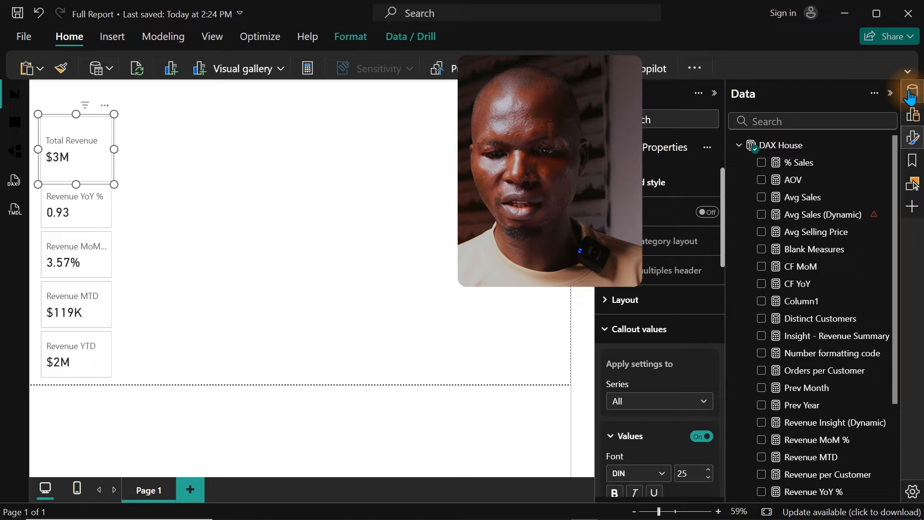
click(913, 138)
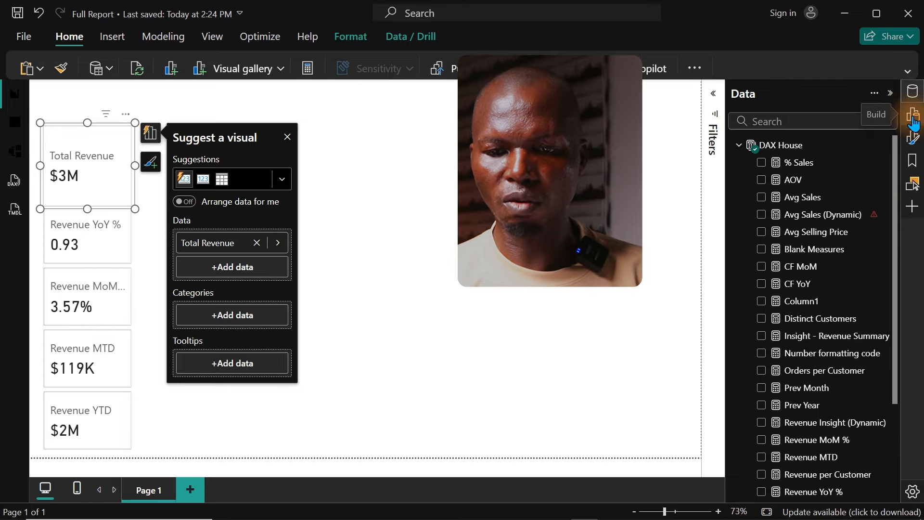
click(913, 119)
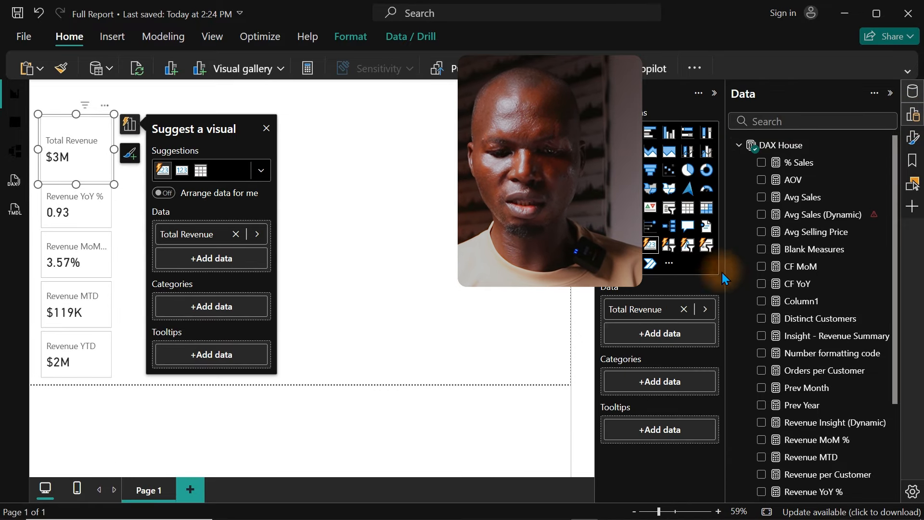
click(913, 114)
click(913, 139)
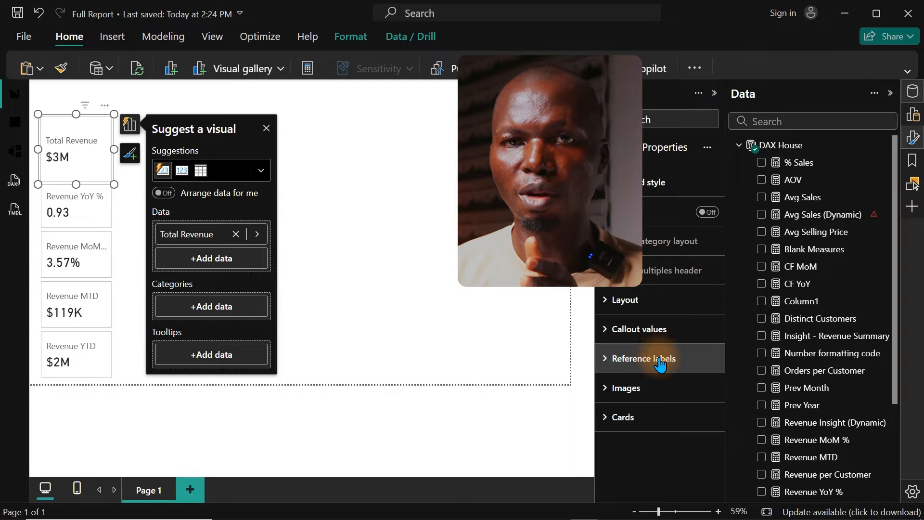
click(610, 360)
drag(725, 305, 721, 377)
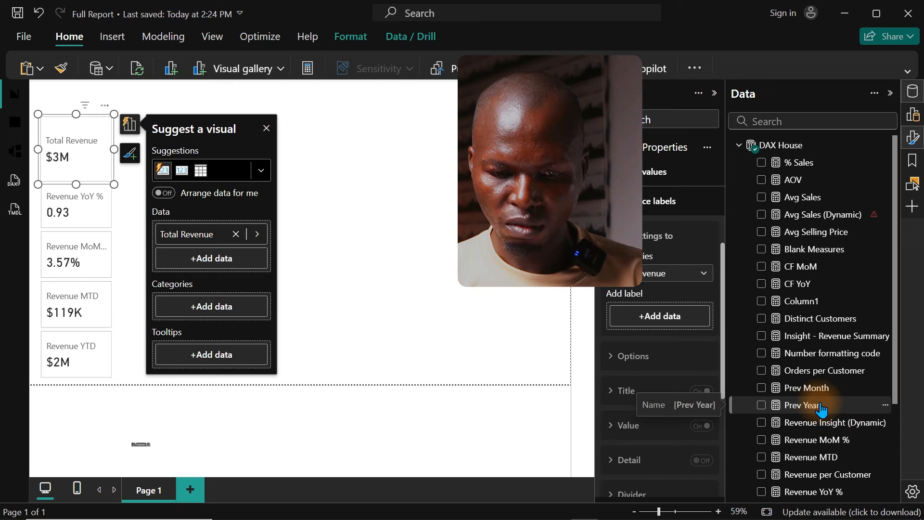
drag(821, 409, 670, 319)
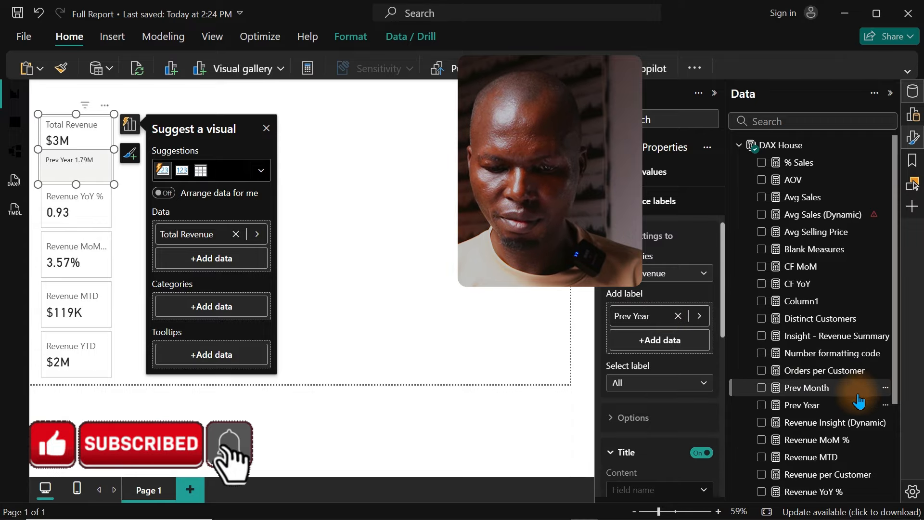
drag(838, 390, 675, 341)
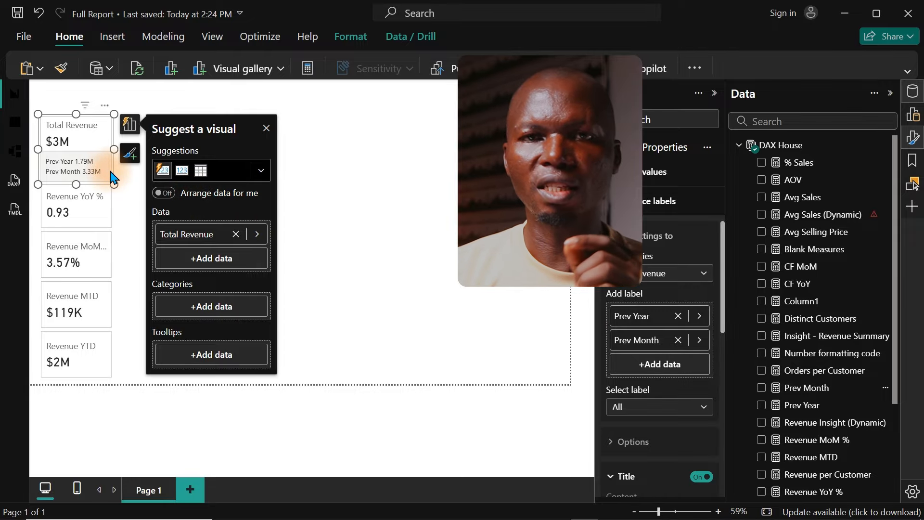
Step: Deselect the card visuals and save the report
click(366, 194)
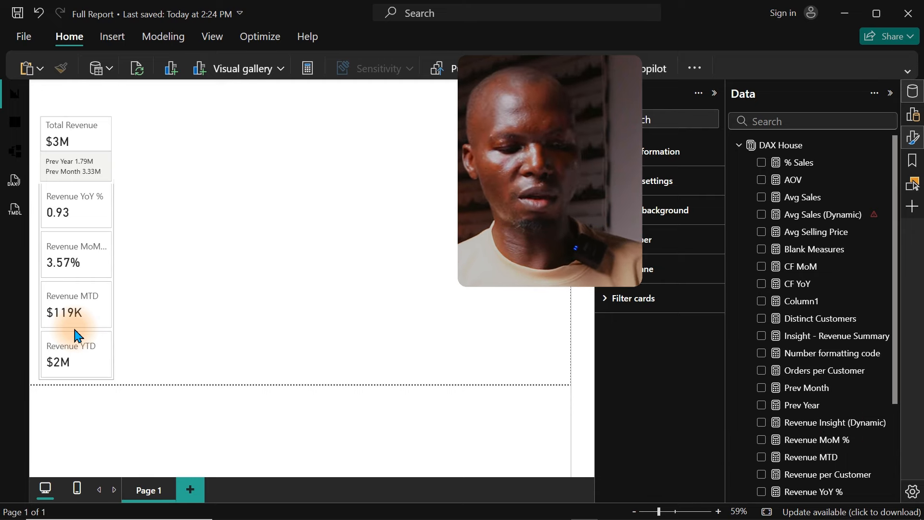
click(172, 293)
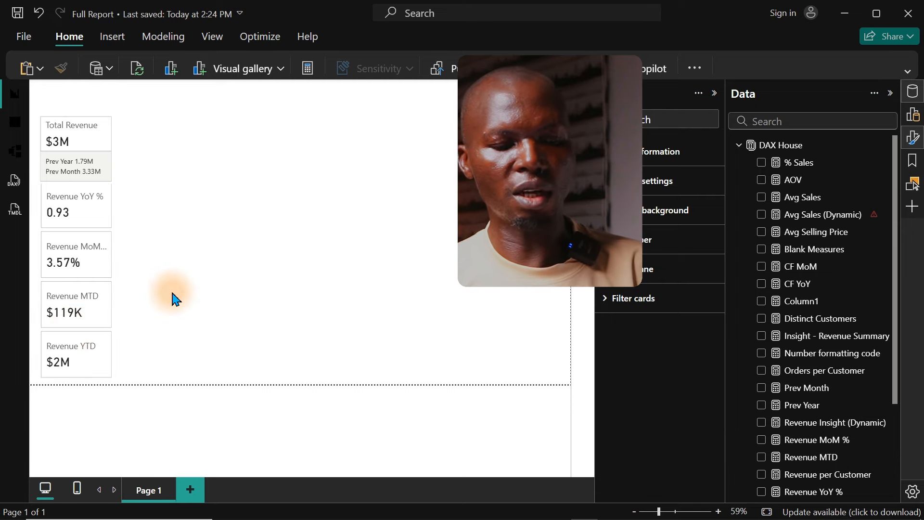
key(ctrl+s)
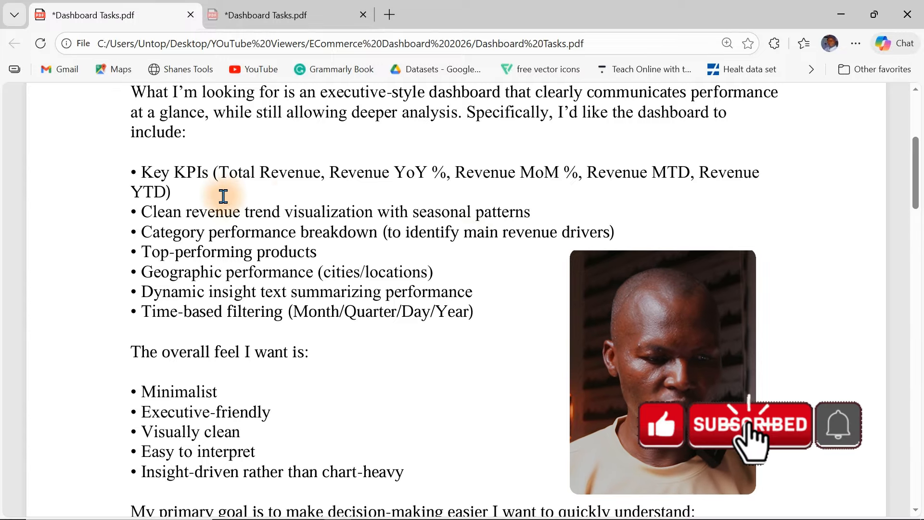
Step: Highlight the requirement for clean revenue trend visualization with seasonal patterns in Dashboard Tasks.pdf, and return to the report in Power BI
drag(141, 212, 555, 217)
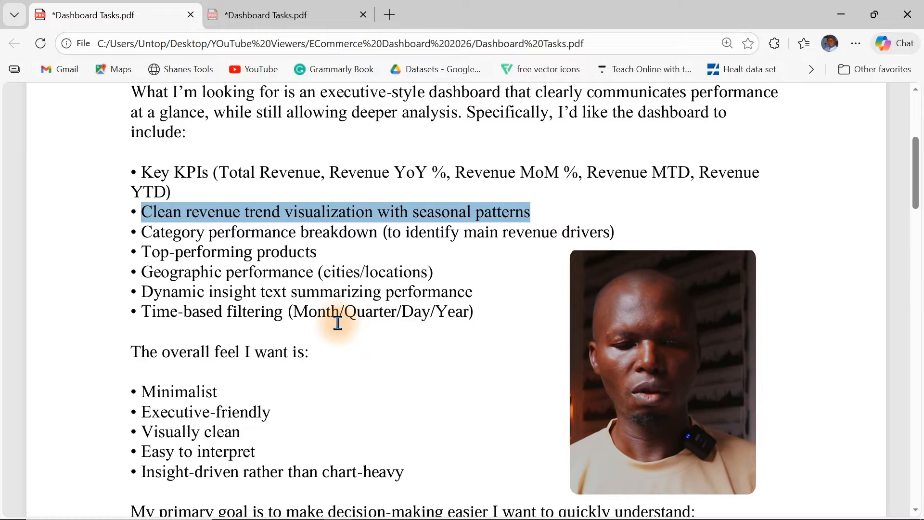
click(842, 14)
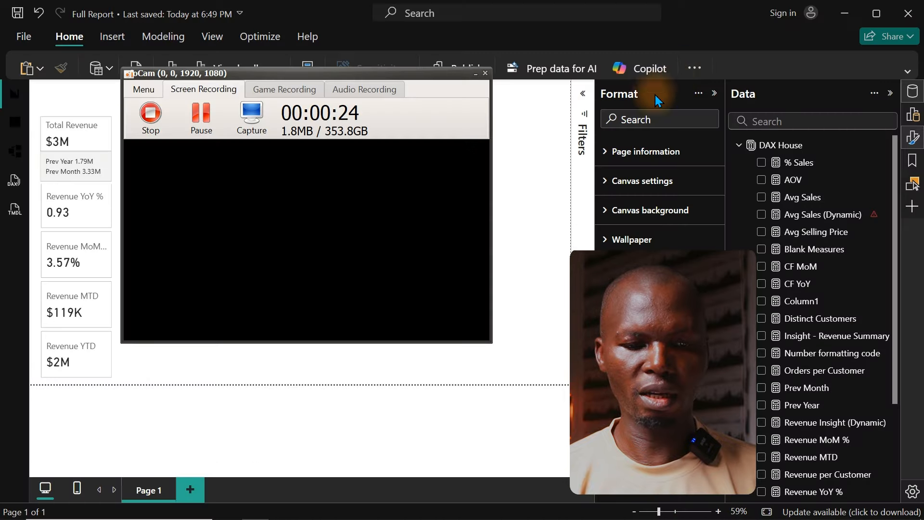
click(565, 159)
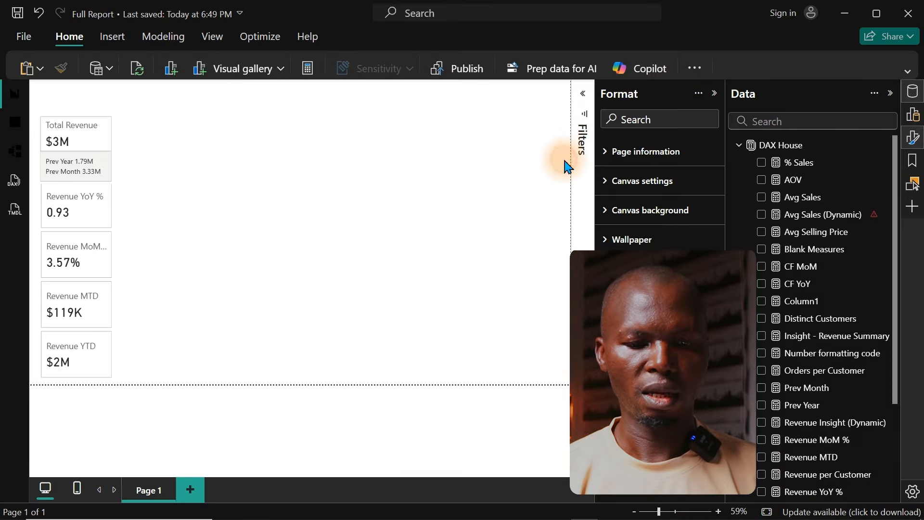
Step: Add a blank visual to the canvas and widen it to span the empty area beside the KPI cards
right_click(274, 193)
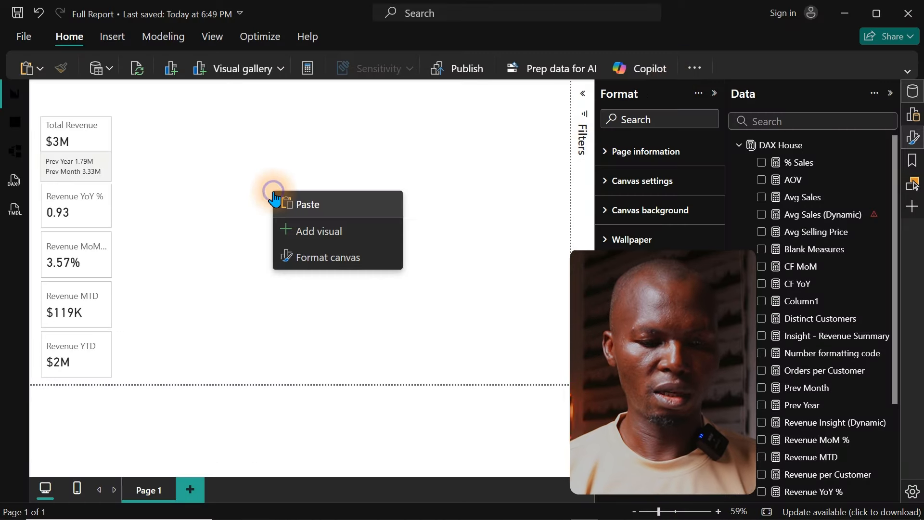
click(306, 235)
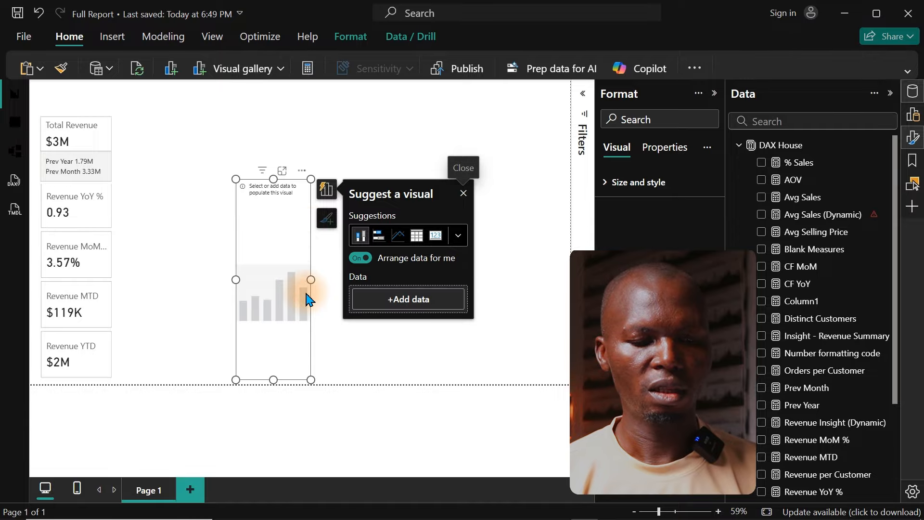
drag(311, 379, 534, 301)
drag(237, 302, 139, 322)
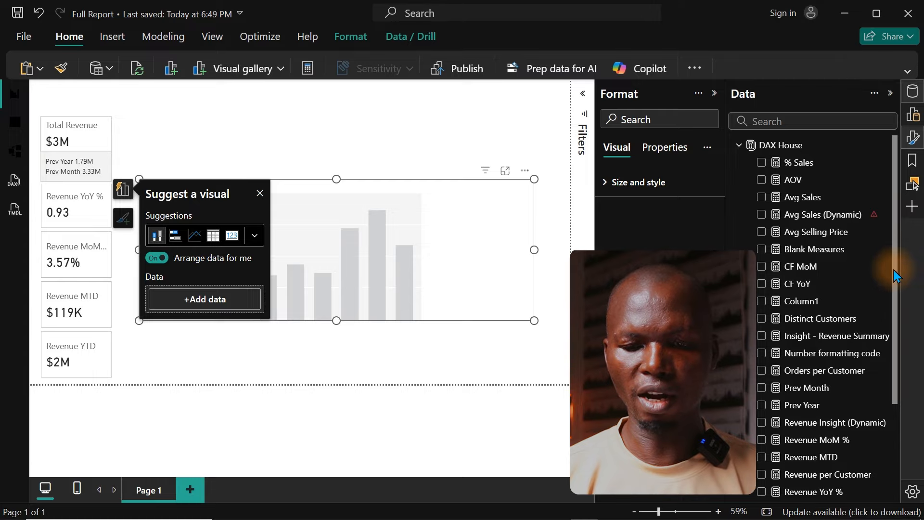
Step: Add the Total Revenue measure and the Month field from the Calendar table to the new visual
drag(895, 273, 887, 378)
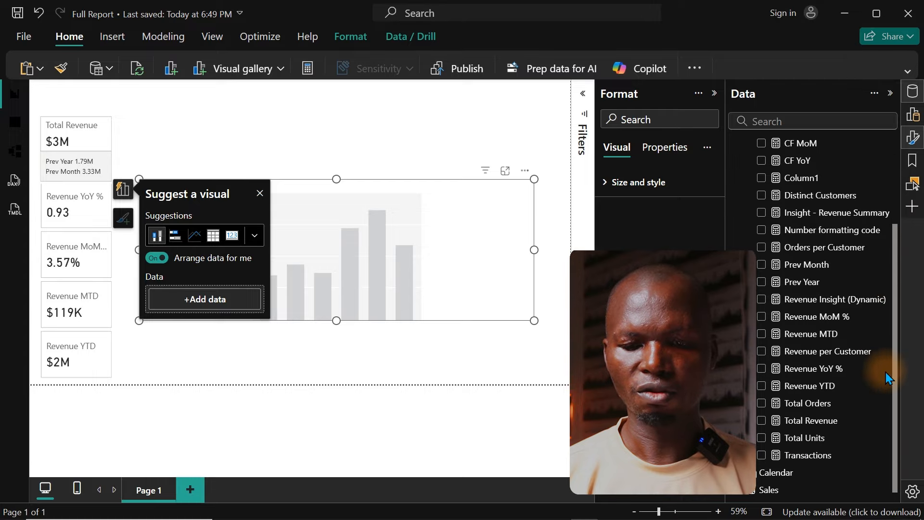
click(762, 419)
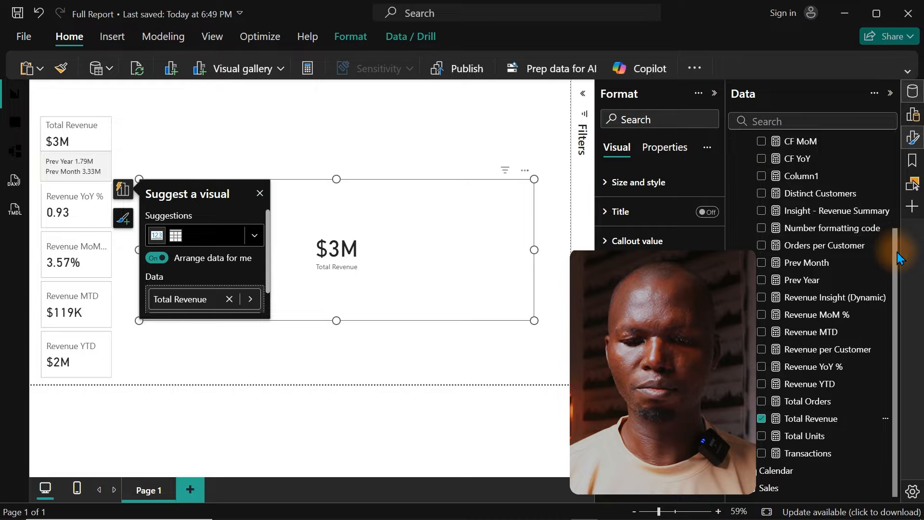
drag(898, 259, 896, 115)
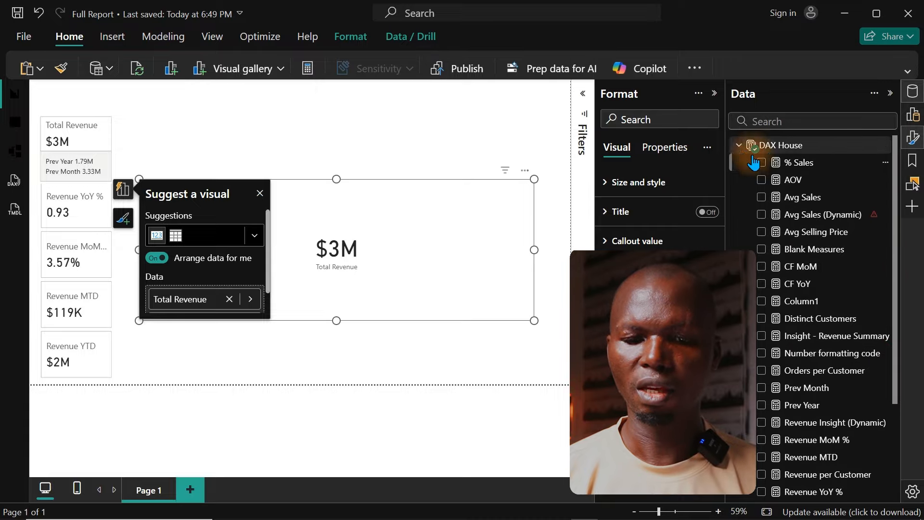
click(738, 145)
click(740, 162)
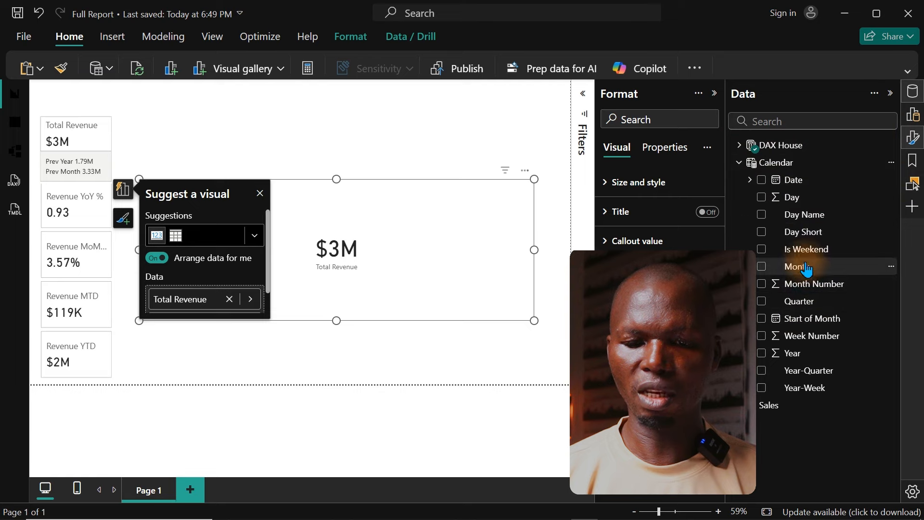
drag(797, 266, 370, 279)
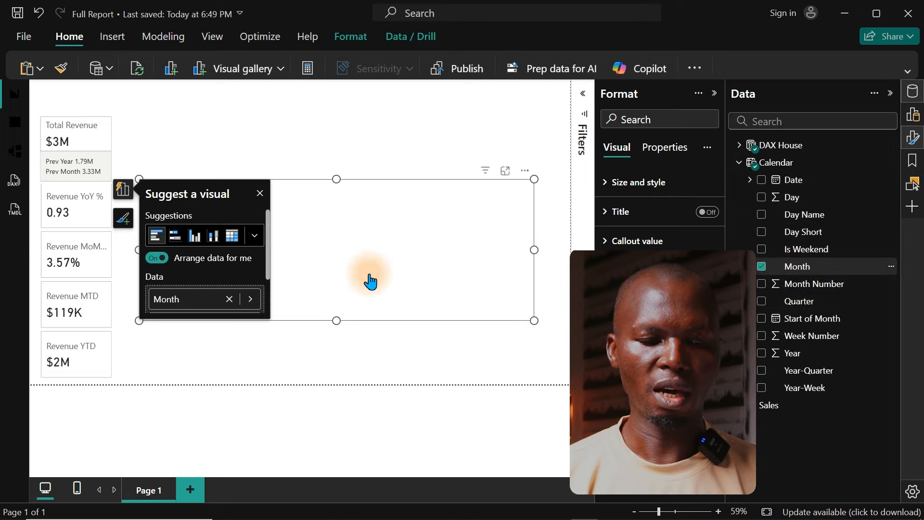
Step: Change the Total Revenue by Month visual to a line chart and open it in focus mode
click(255, 237)
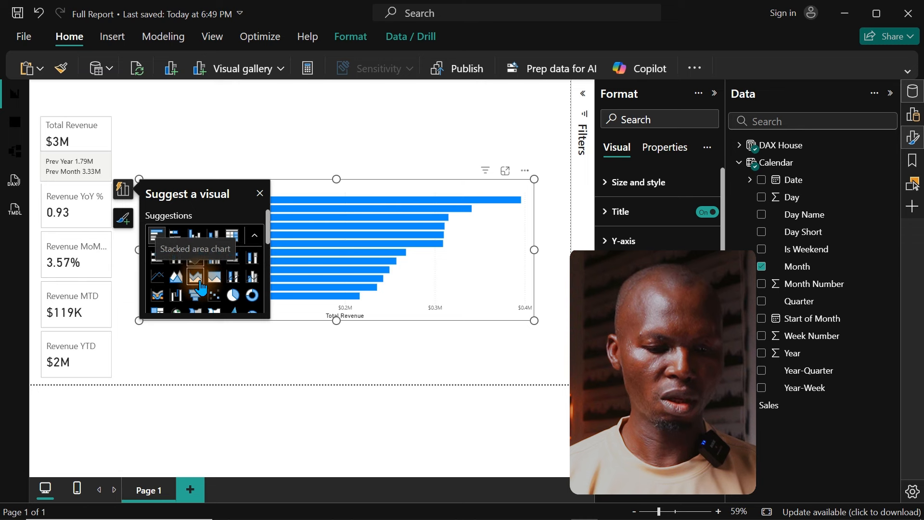
click(158, 278)
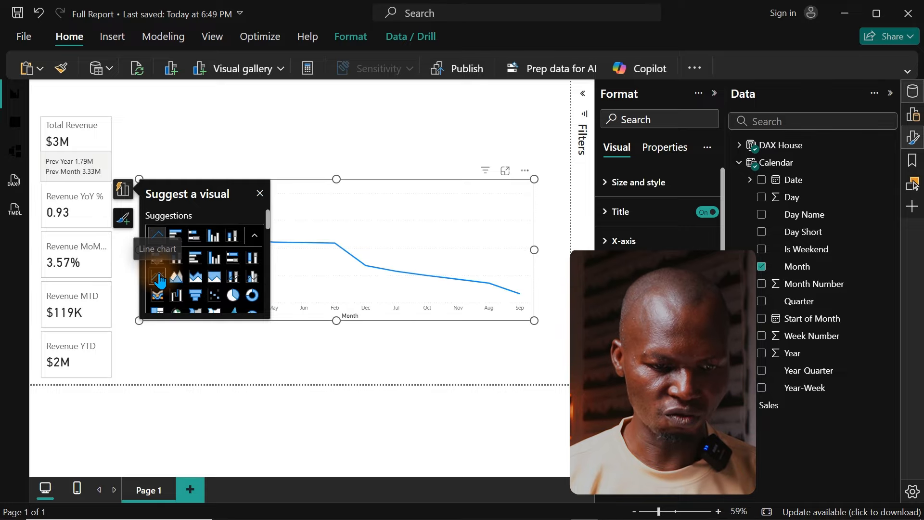
click(259, 193)
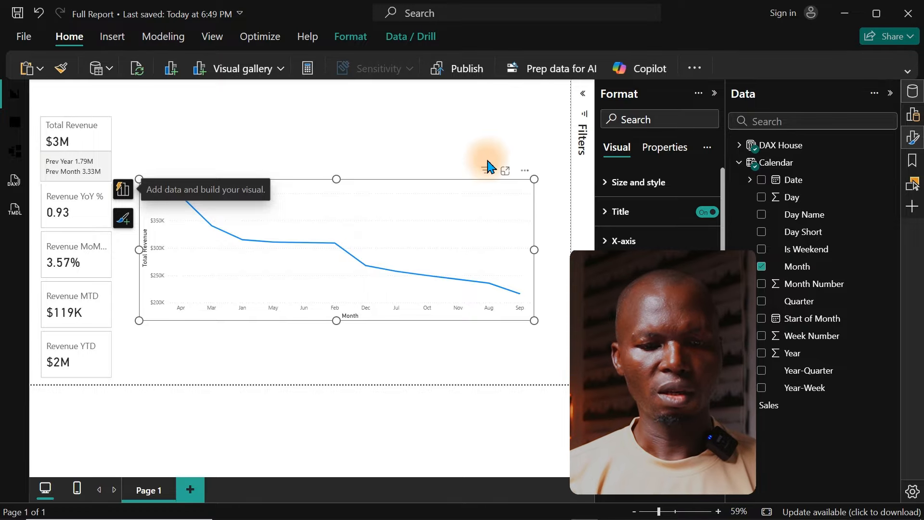
click(506, 172)
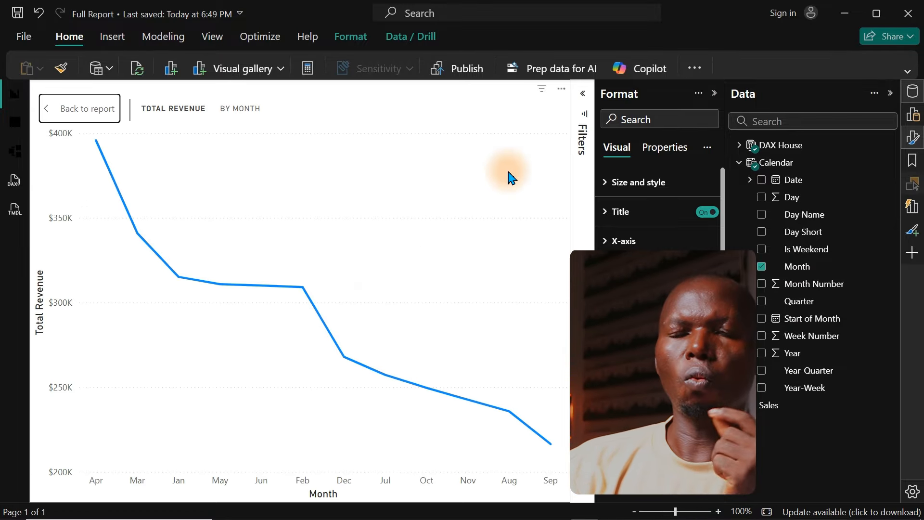
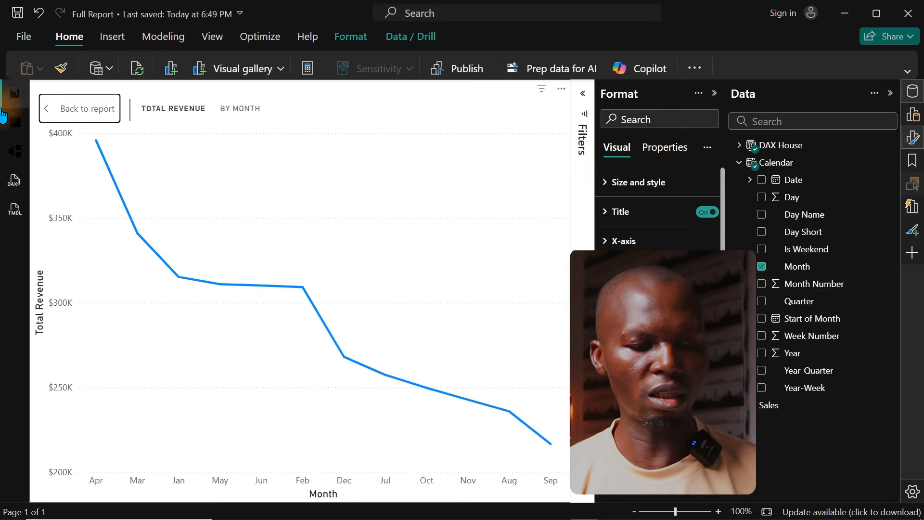
Step: Review the columns of the Calendar table in the table view, through Start of Month and Is Weekend, and return to the report
click(15, 122)
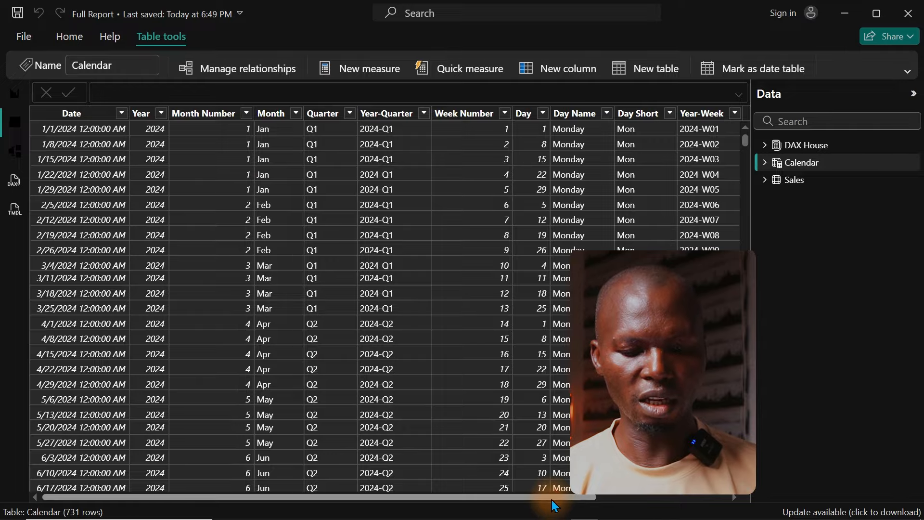
drag(551, 500, 721, 497)
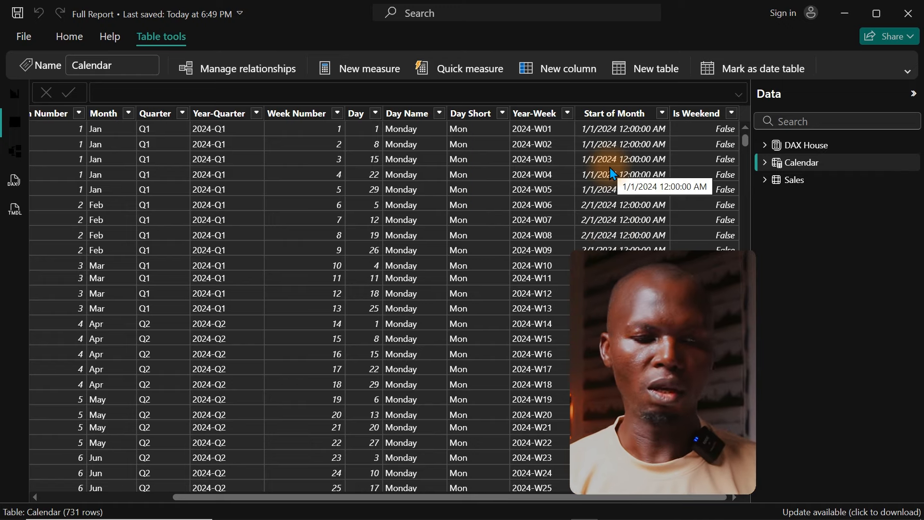
click(14, 93)
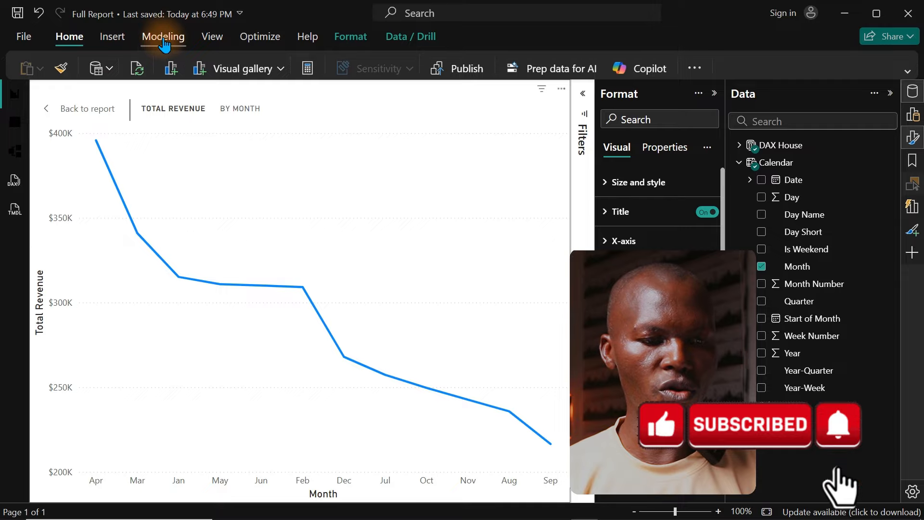
Step: Start a new field parameter and name it Grouped Date
click(164, 39)
click(436, 70)
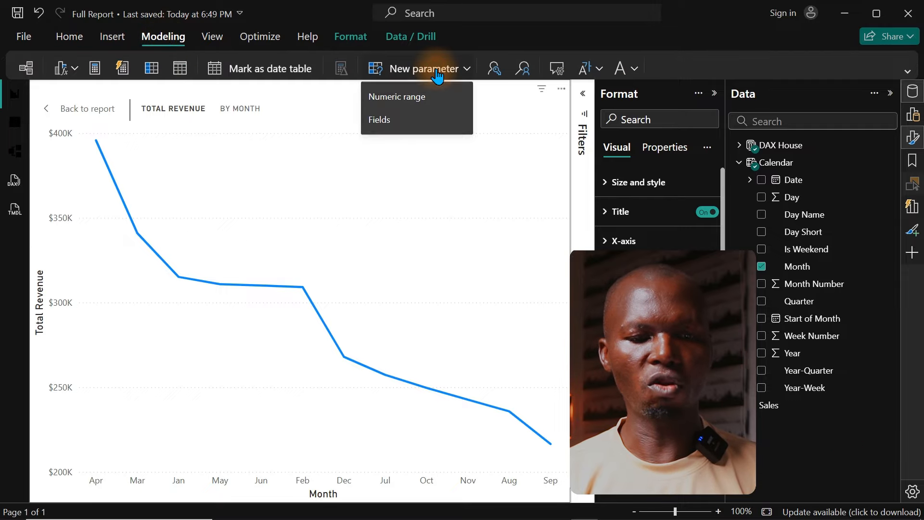
click(391, 121)
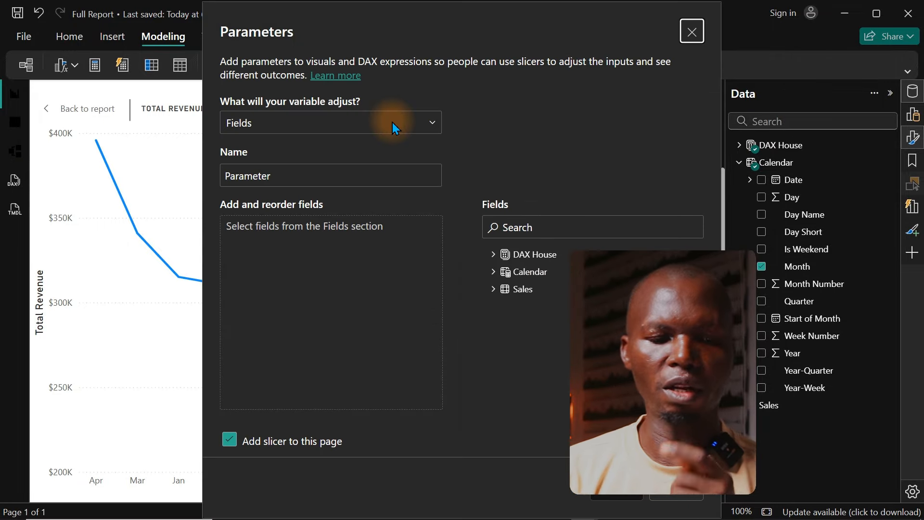
drag(345, 176, 126, 170)
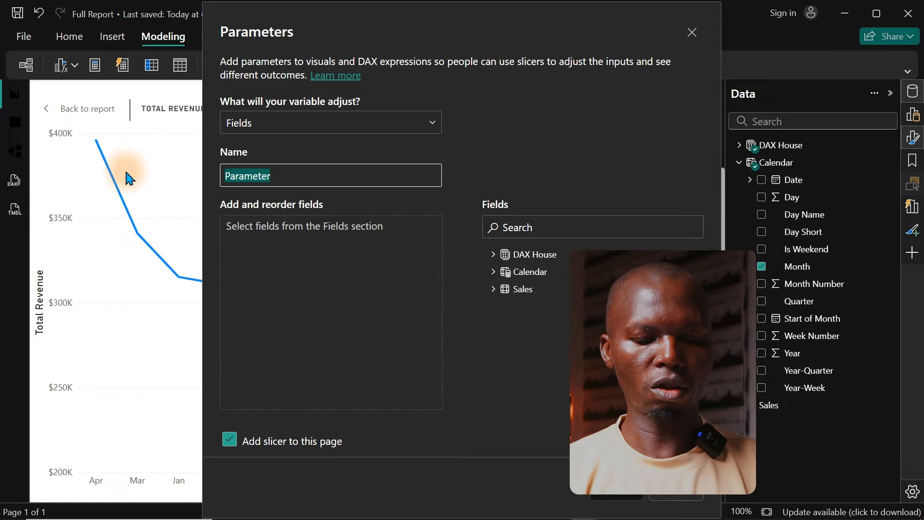
text(Group)
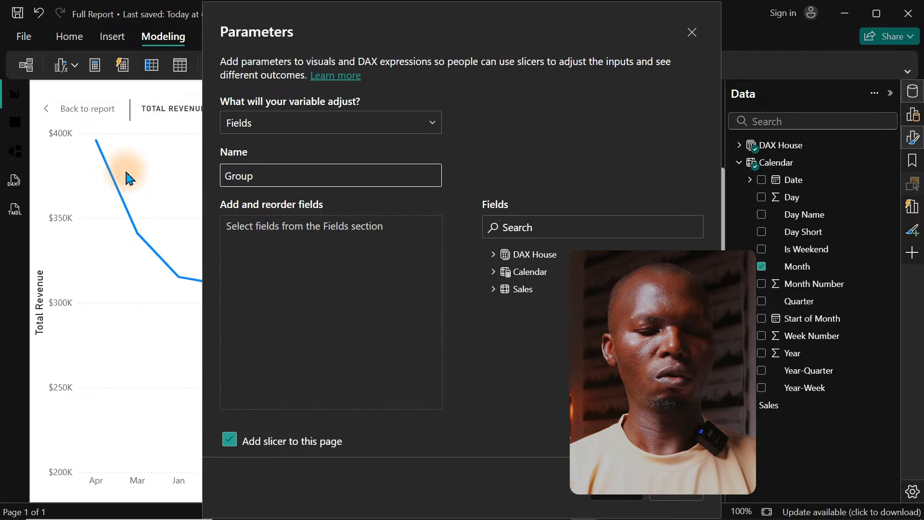
text(ed Date)
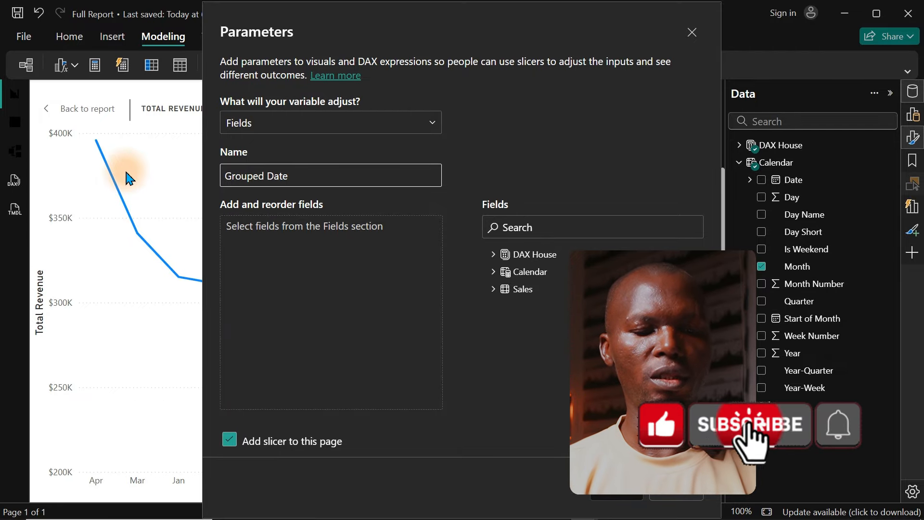
click(287, 241)
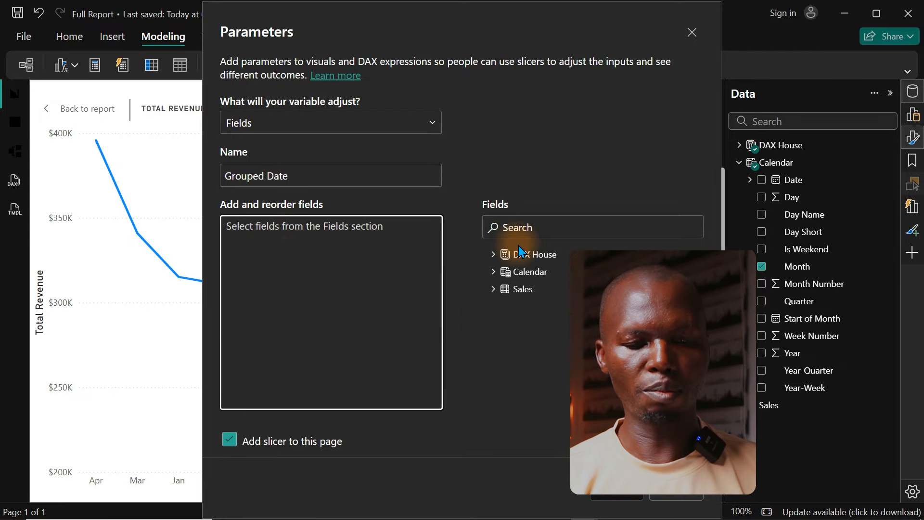
Step: Add the Calendar fields Month, Day Name, Quarter, Start of Month and Is Weekend to the Grouped Date parameter
click(491, 272)
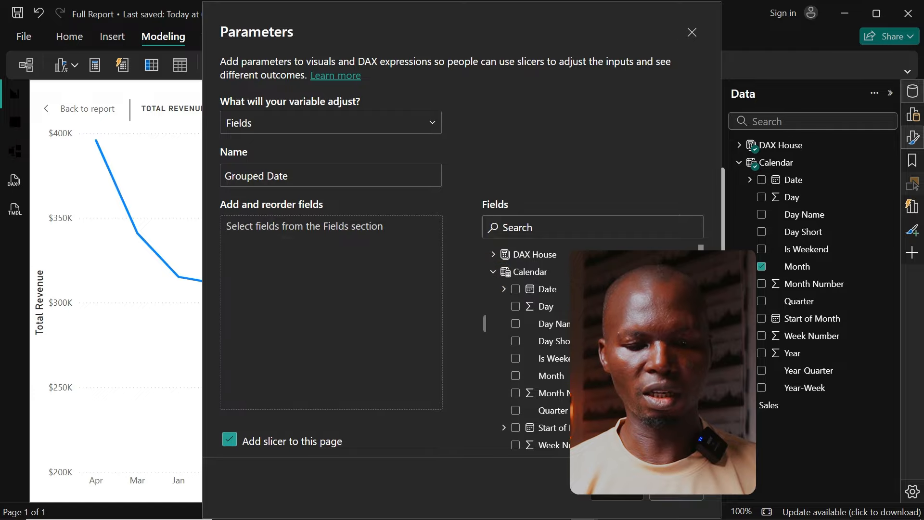
drag(543, 382, 261, 287)
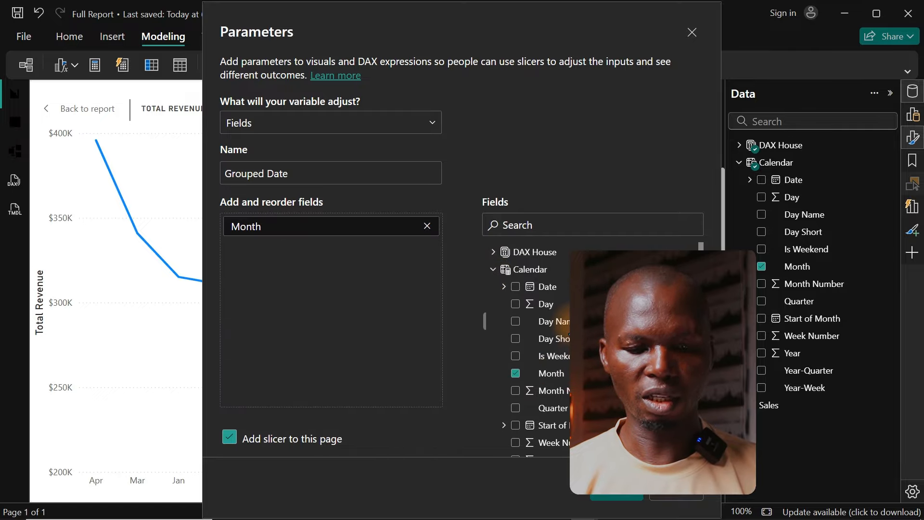
drag(554, 321, 330, 289)
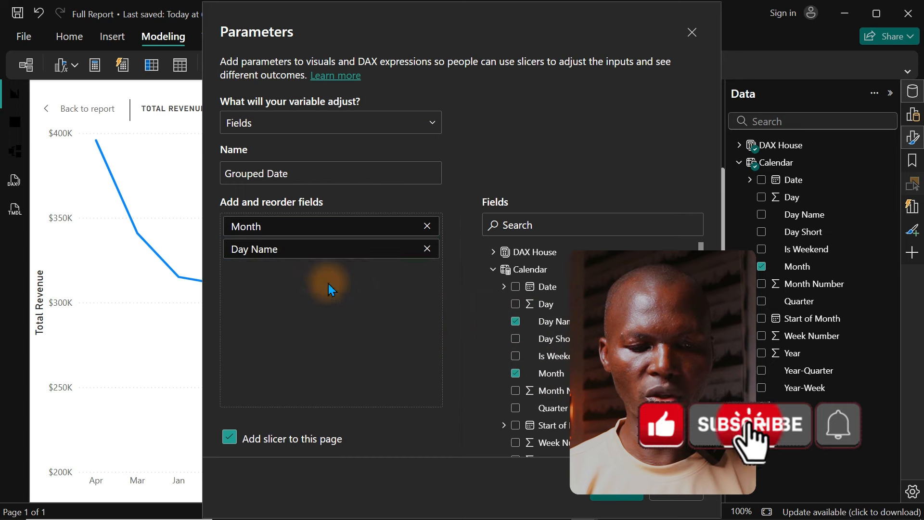
scroll(539, 337, down, 1)
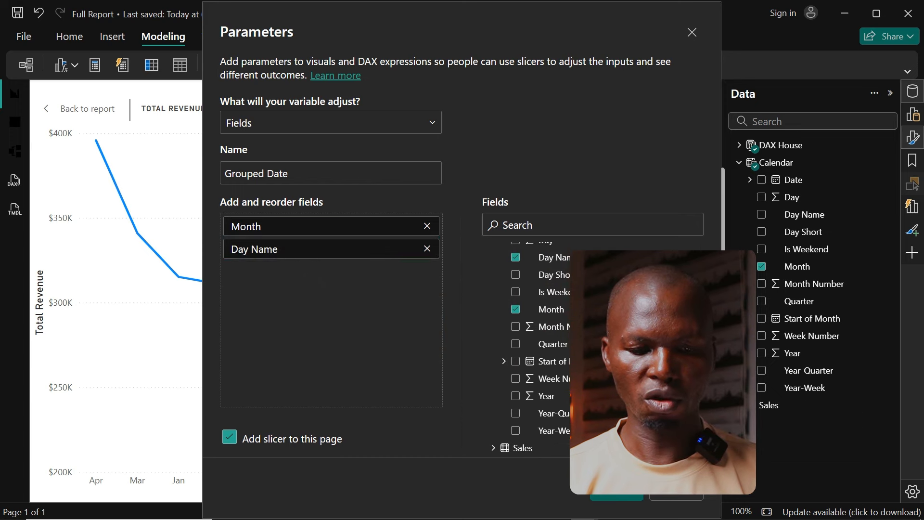
drag(553, 344, 316, 297)
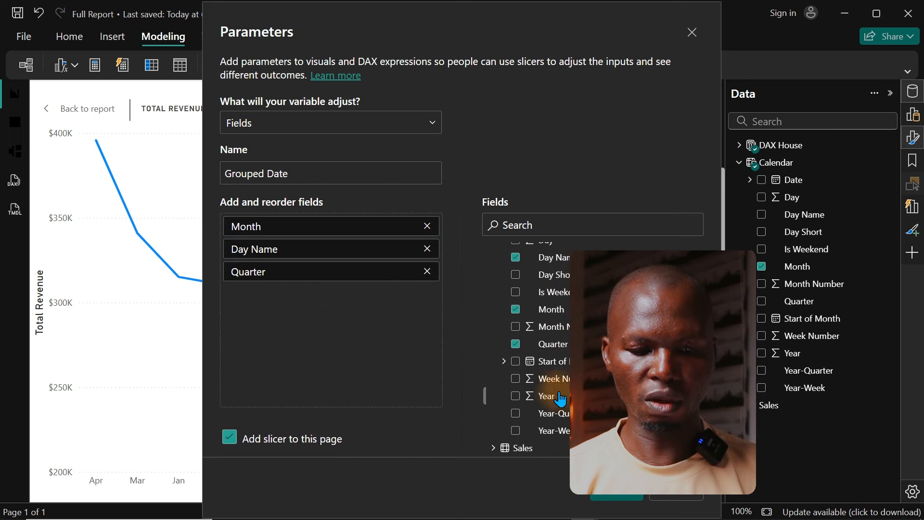
drag(567, 367, 299, 313)
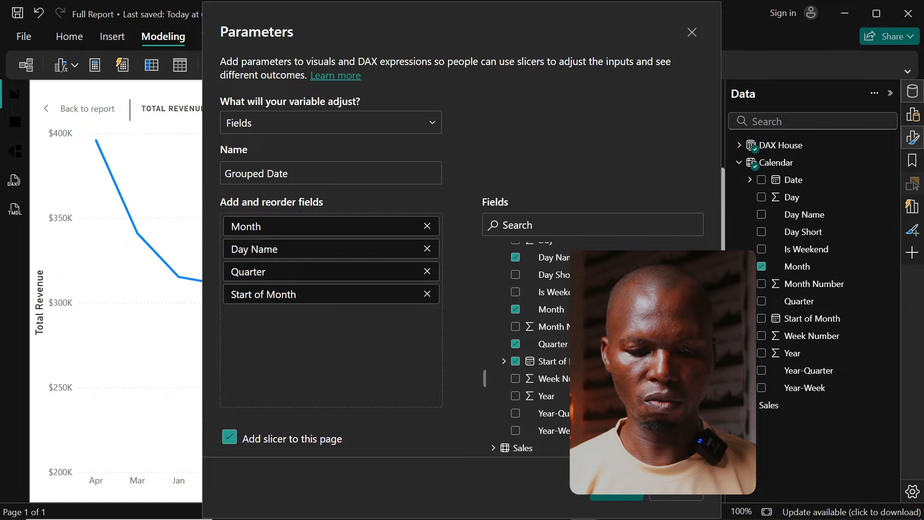
scroll(568, 357, up, 1)
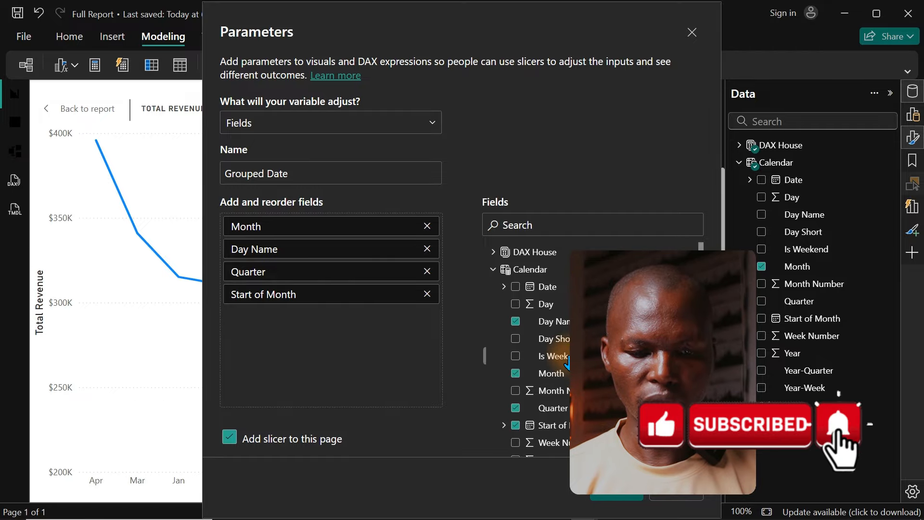
drag(569, 356, 389, 346)
drag(312, 351, 313, 351)
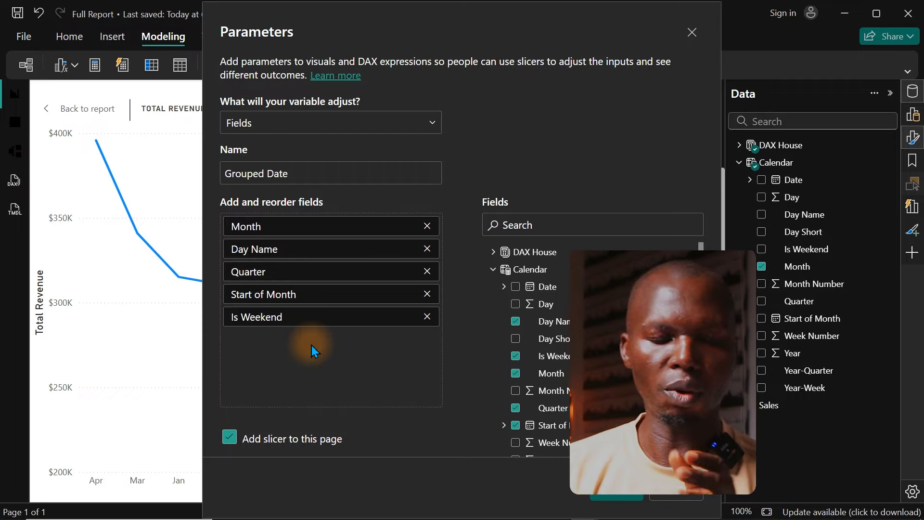
Step: Rename the parameter entries Day Name to Day, Start of Month to MonthYear and Is Weekend to Weektype, and create the parameter with its slicer
double_click(260, 249)
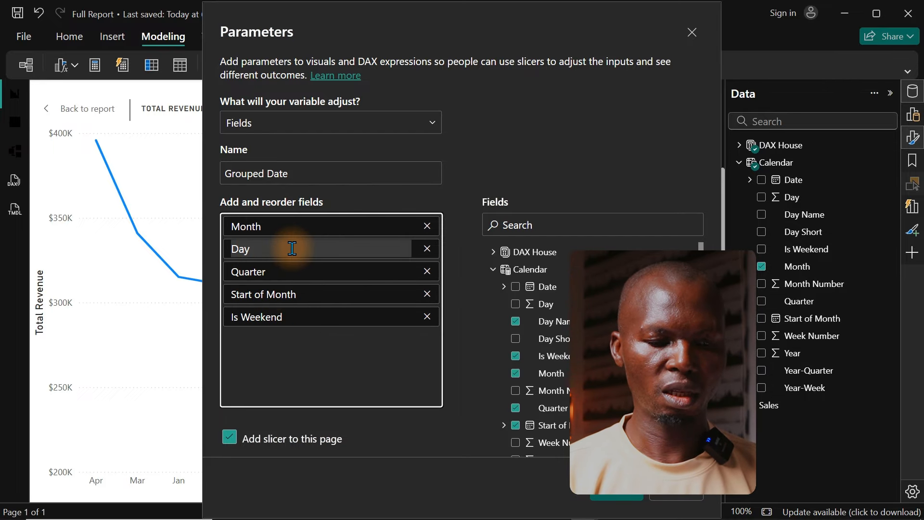
key(Return)
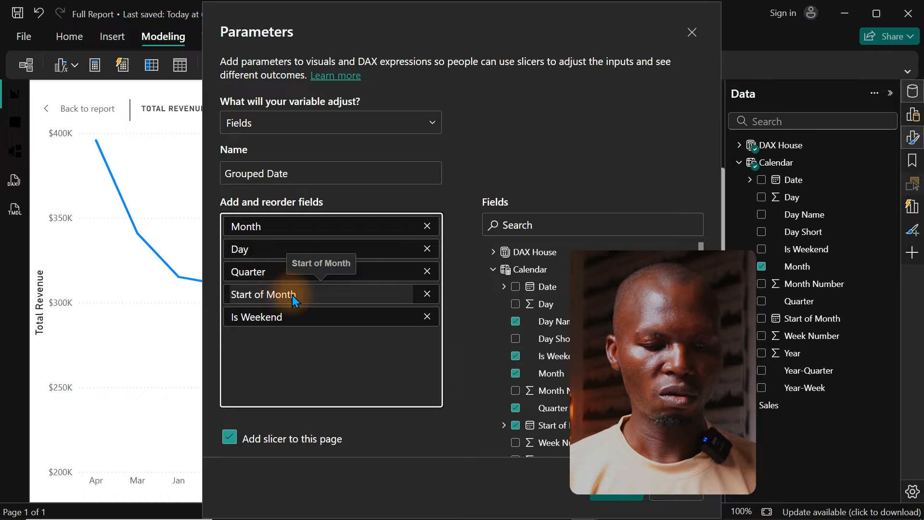
double_click(304, 296)
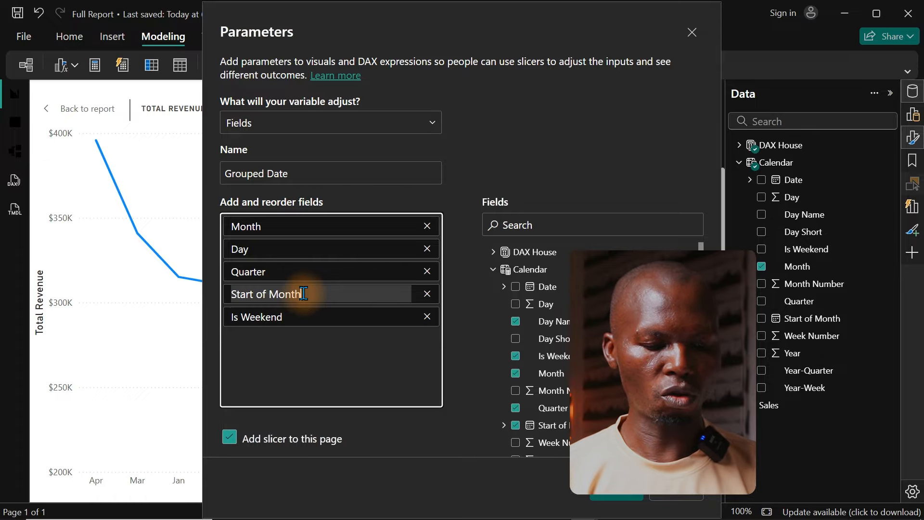
text(MonthYear)
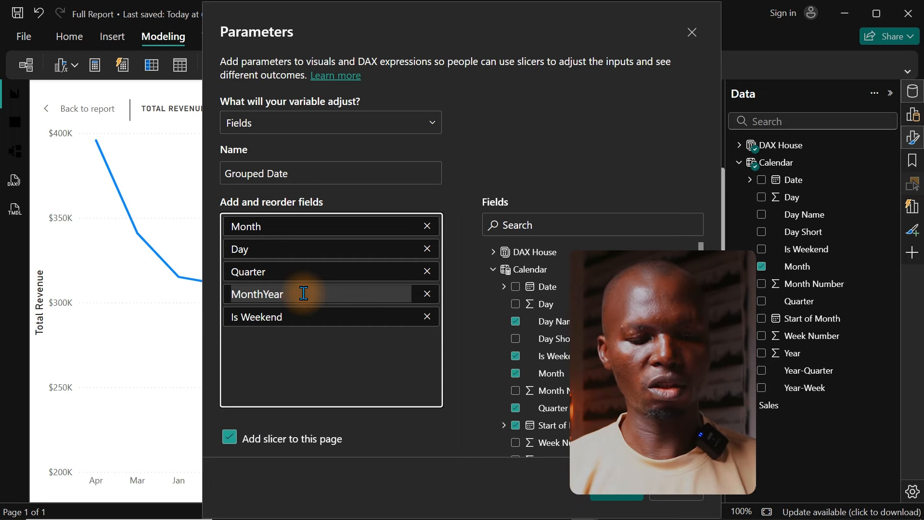
key(Return)
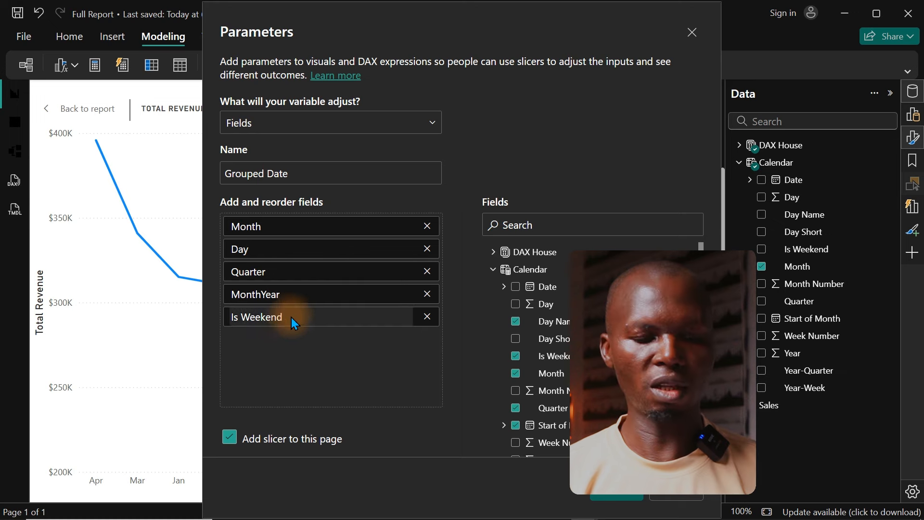
double_click(276, 315)
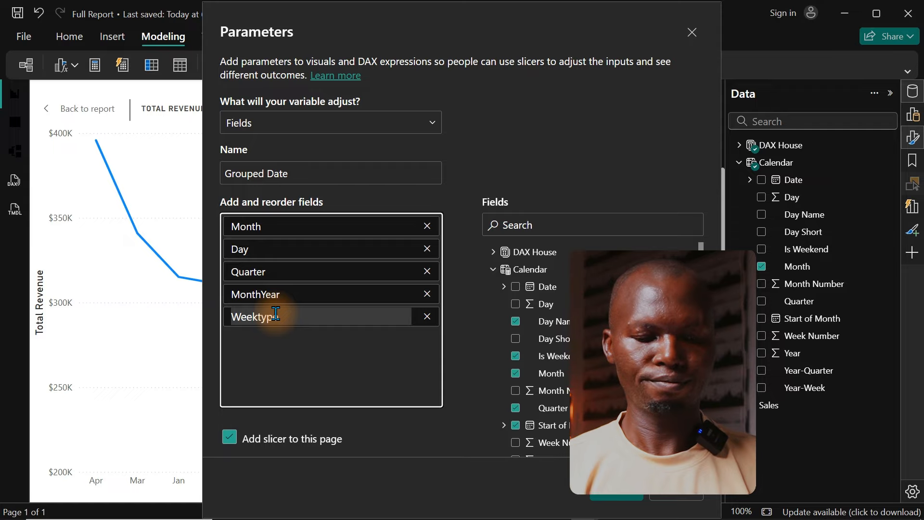
text(e)
click(293, 343)
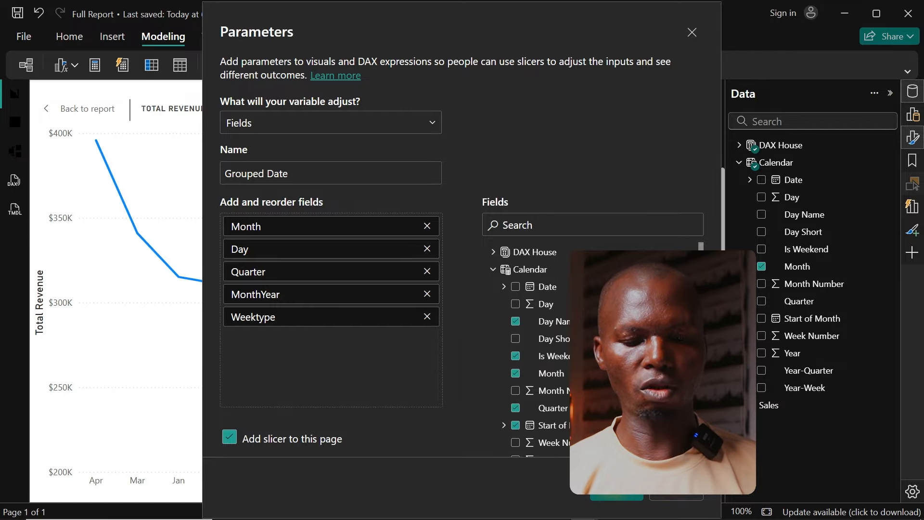
click(618, 496)
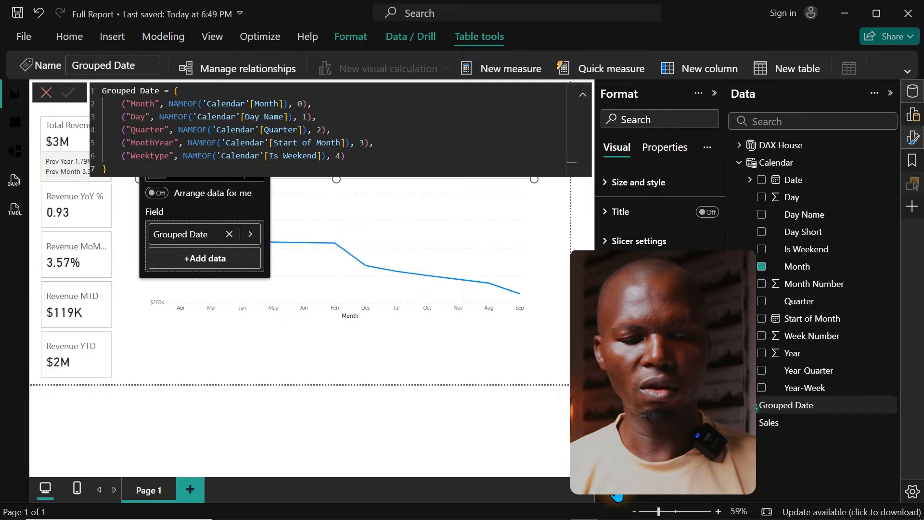
Step: Enlarge the Grouped Date parameter's DAX definition and examine how its date fields are listed
click(355, 162)
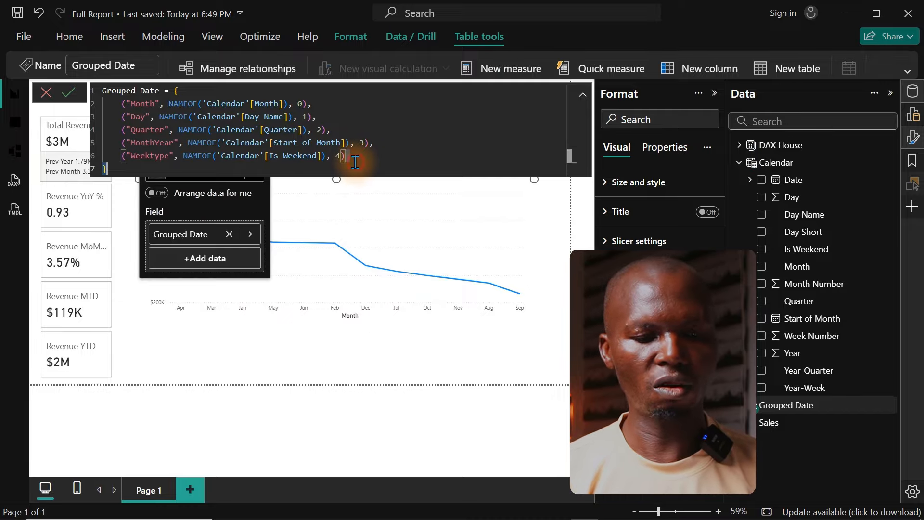
scroll(356, 162, up, 1)
scroll(354, 162, up, 1)
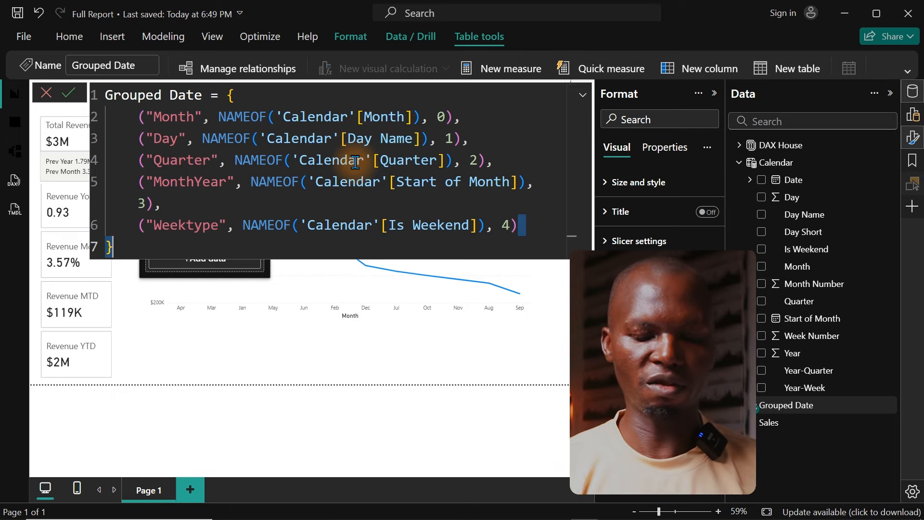
scroll(354, 162, down, 1)
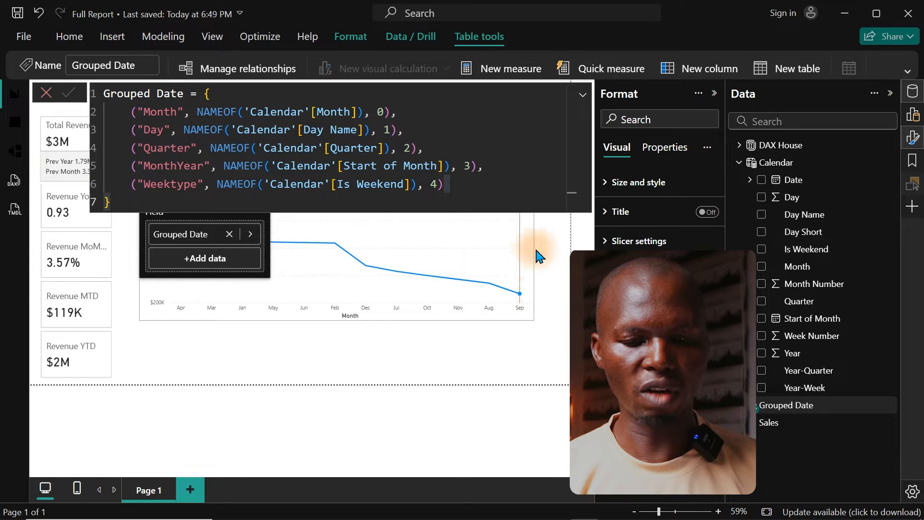
Step: Replace the formatting options with the visual-building options and close the DAX formula editor covering the report canvas
click(913, 138)
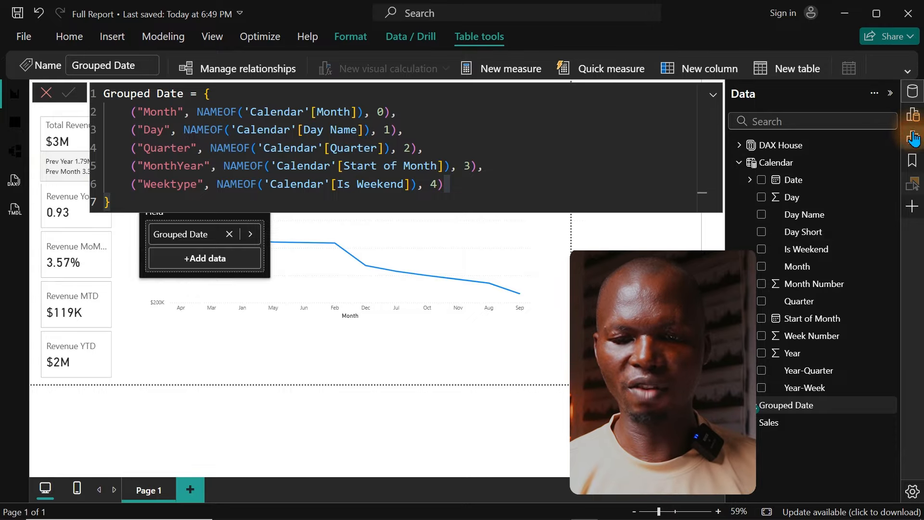
click(913, 114)
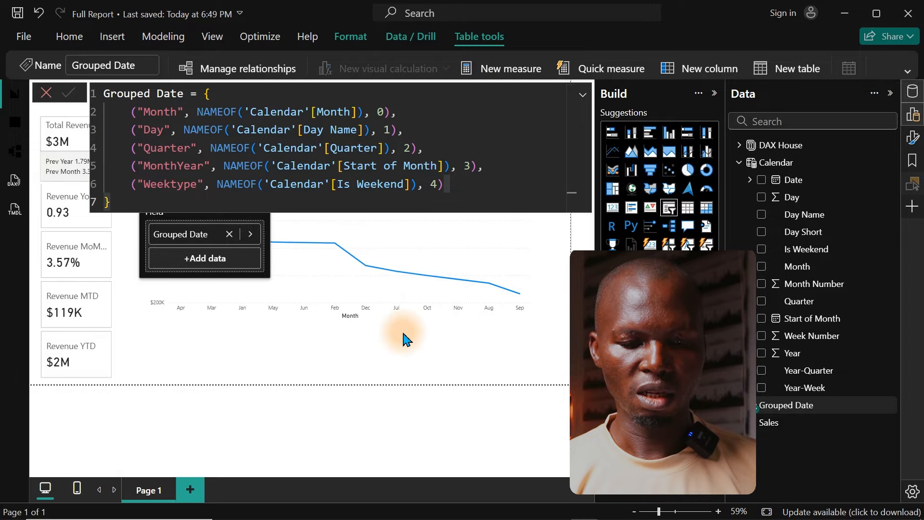
click(69, 104)
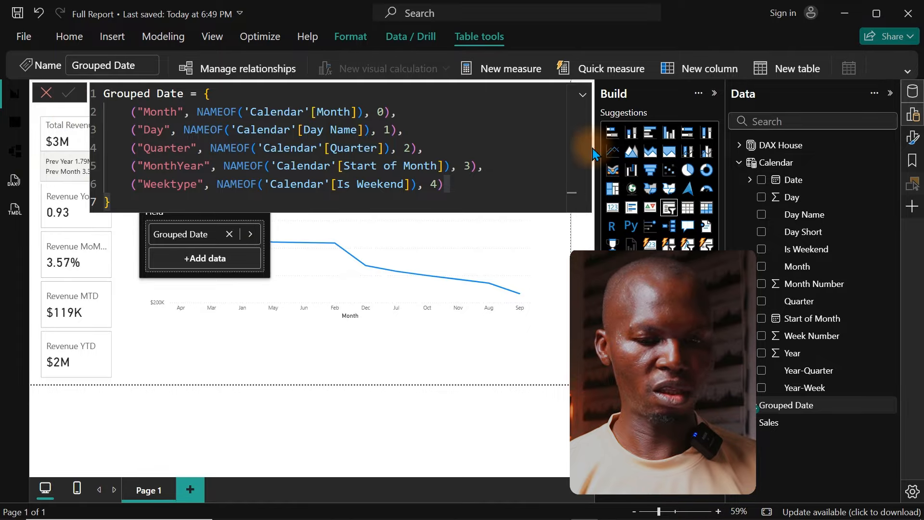
click(785, 164)
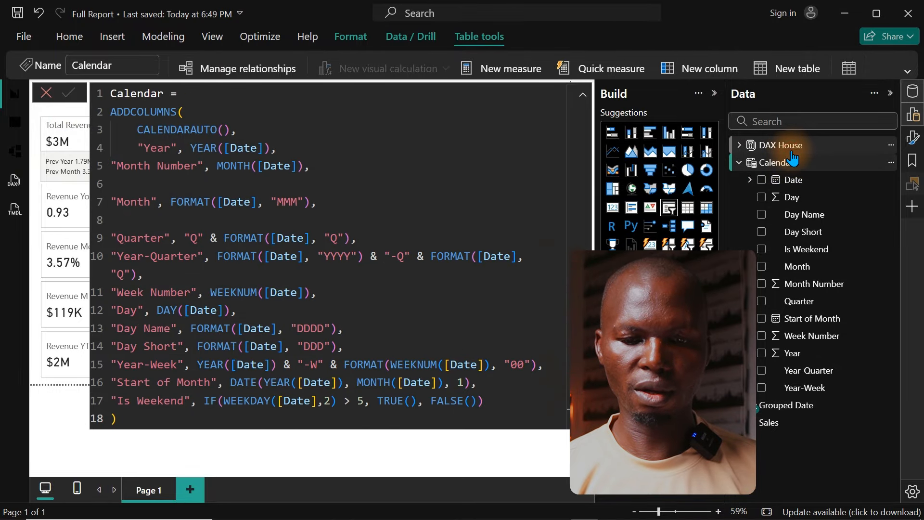
click(783, 145)
click(364, 114)
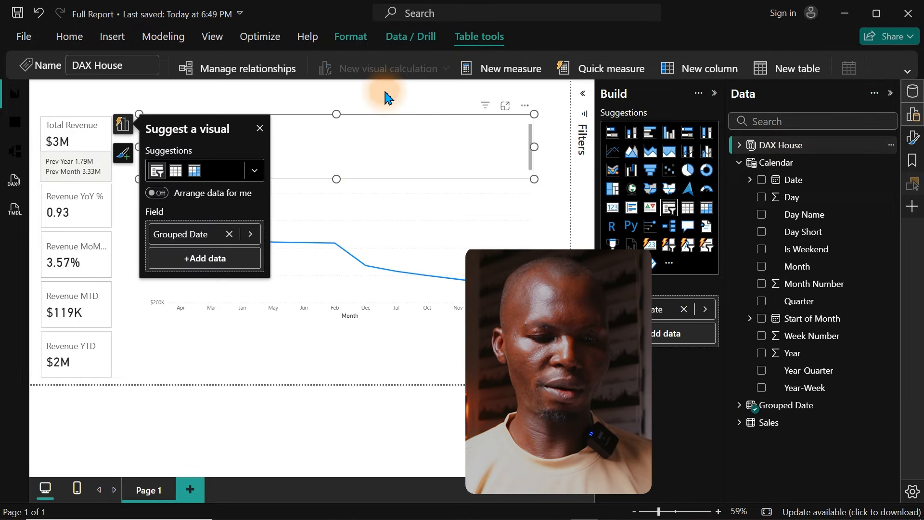
Step: Replace Month on the revenue line chart's X-axis with the Grouped Date parameter, and close the formula editor covering the canvas
click(289, 241)
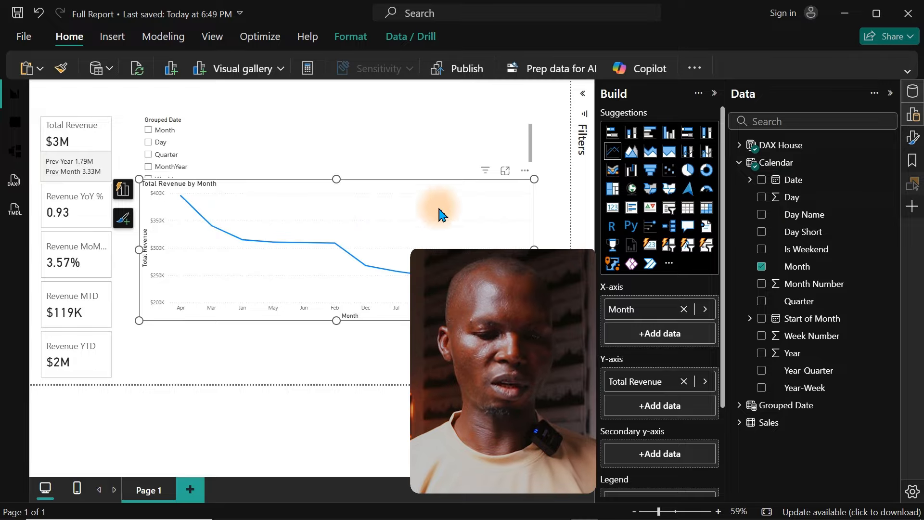
click(685, 310)
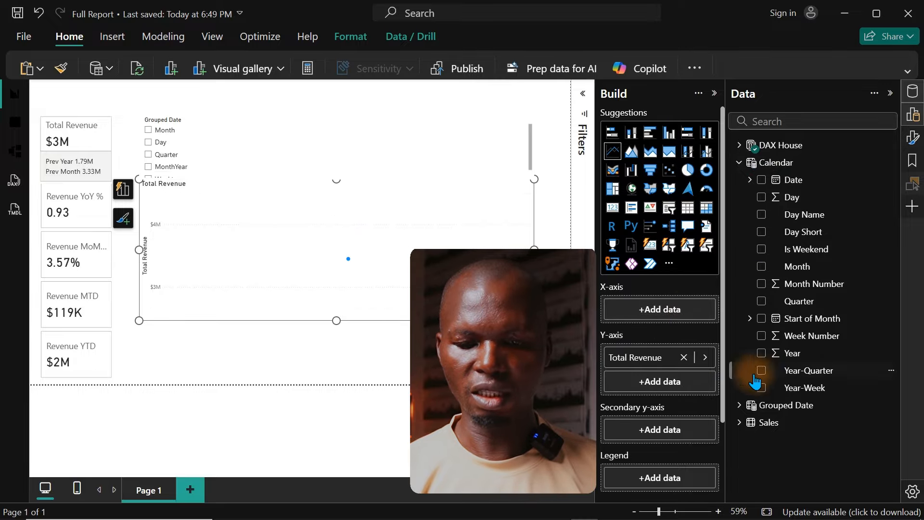
click(739, 162)
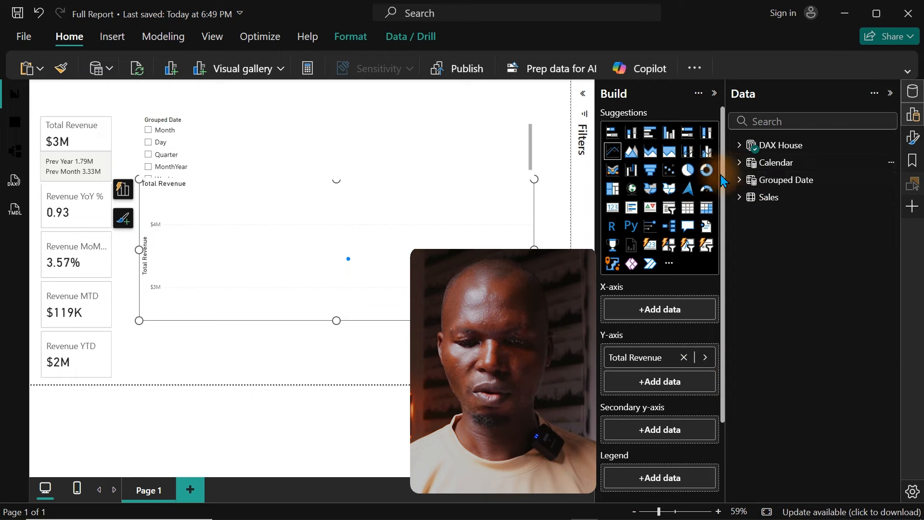
click(733, 178)
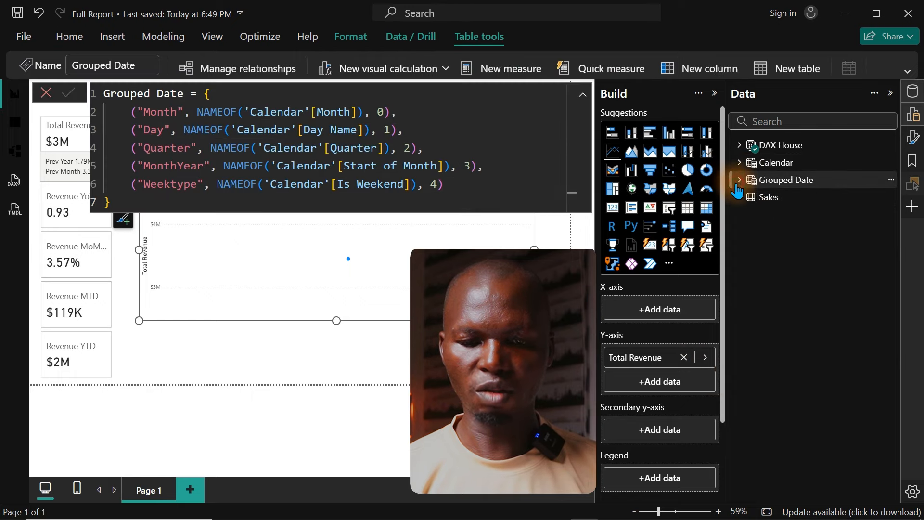
click(739, 179)
drag(814, 196, 666, 310)
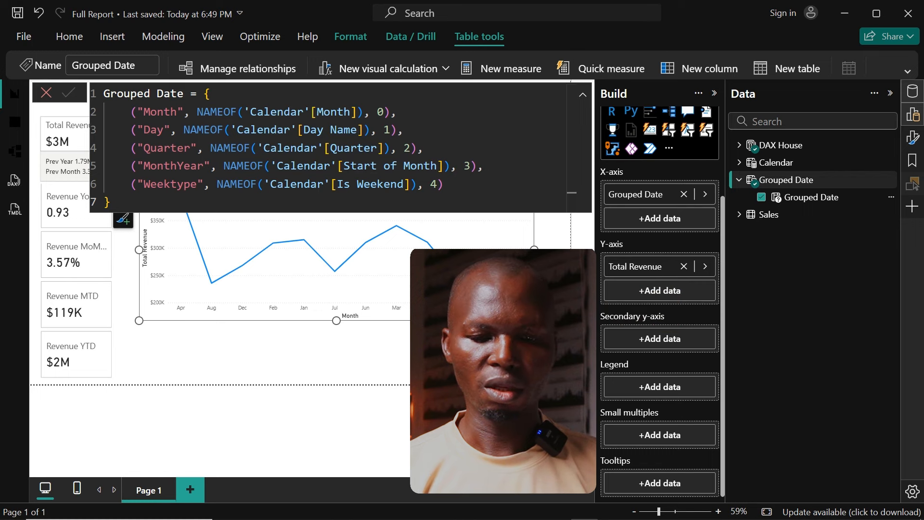
click(487, 361)
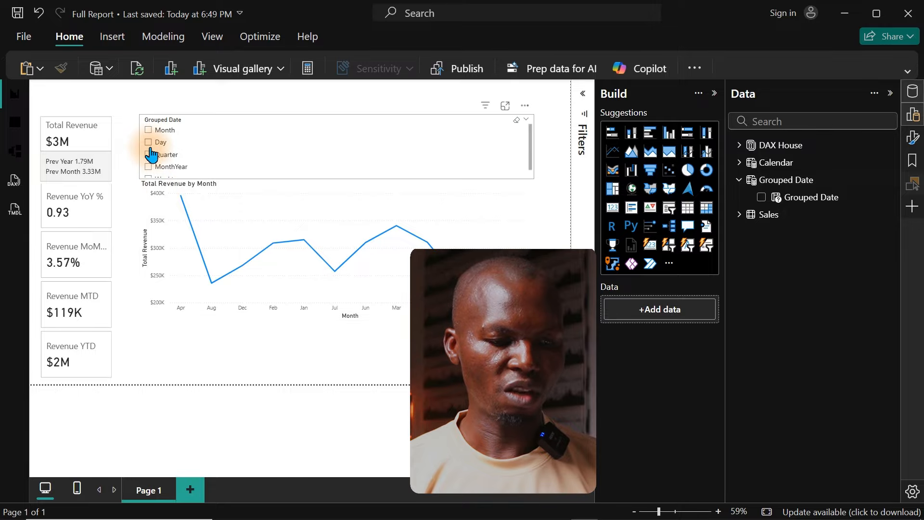
Step: Select Day in the Grouped Date slicer and enlarge the revenue line chart to inspect its weekday labels
click(149, 143)
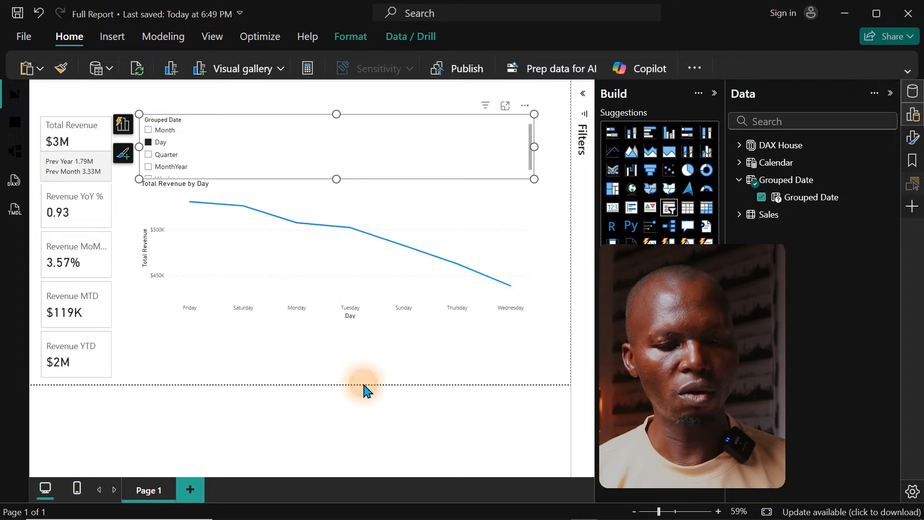
click(197, 220)
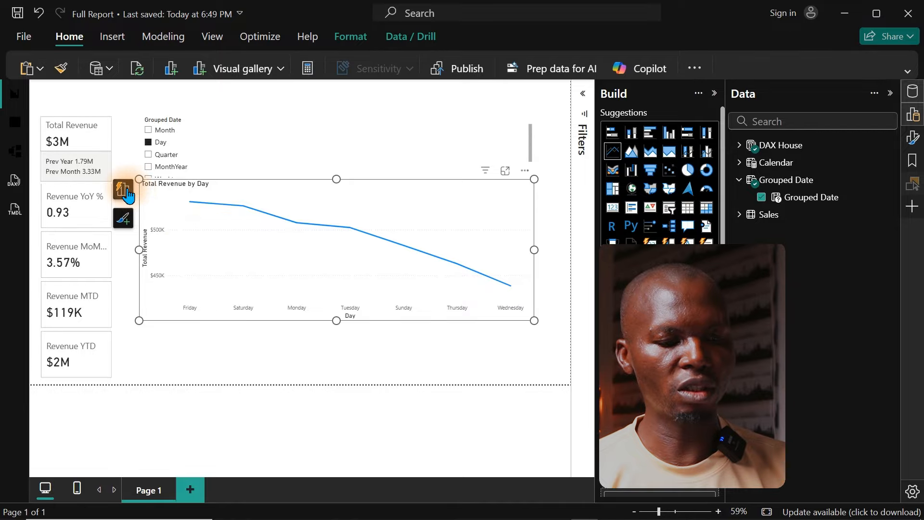
click(505, 171)
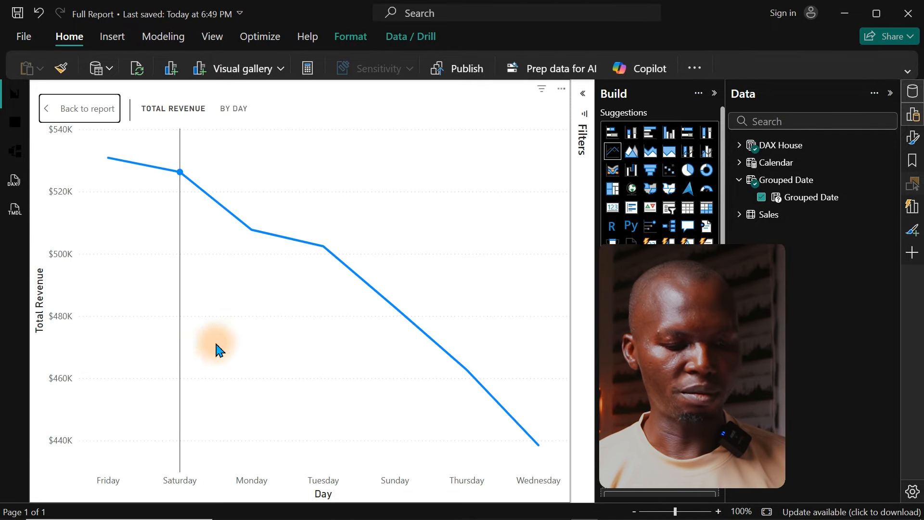
mouse_move(116, 468)
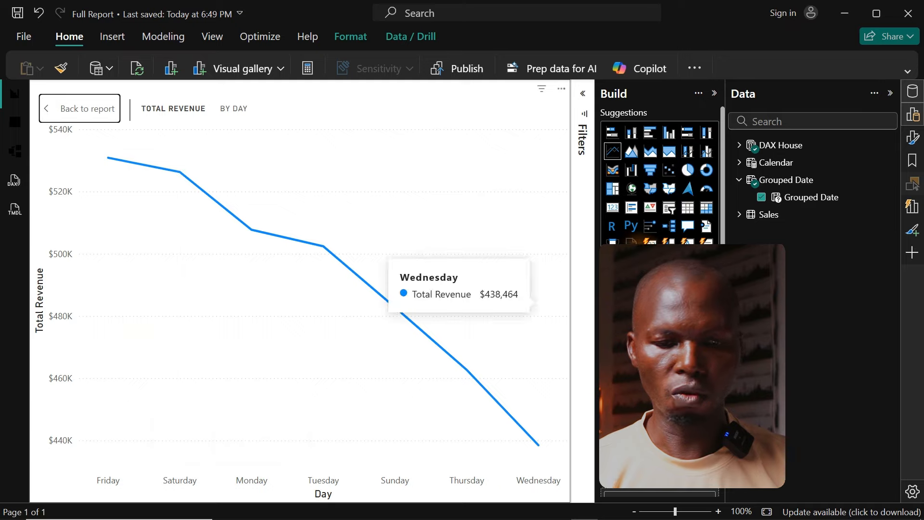
Step: Examine the Calendar and Grouped Date tables' data and definitions, and compare them with the weekday labels on the enlarged chart's X-axis
click(14, 123)
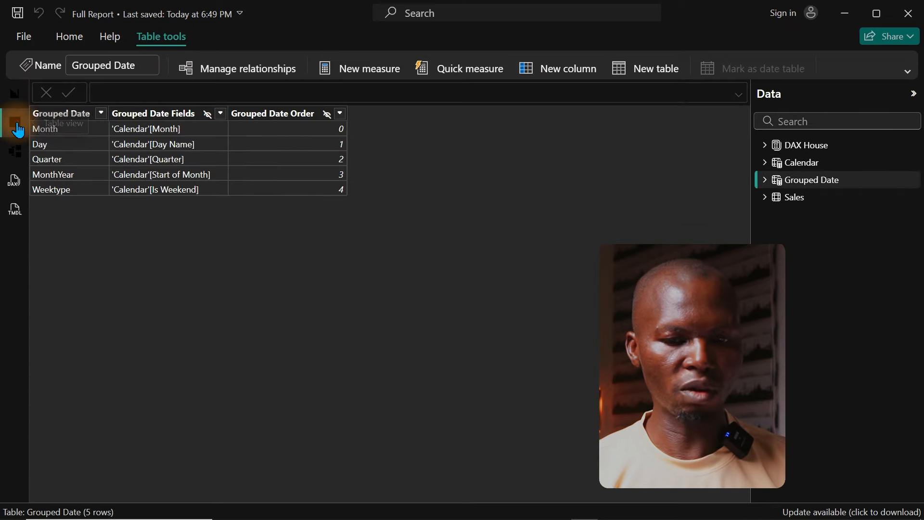
click(797, 164)
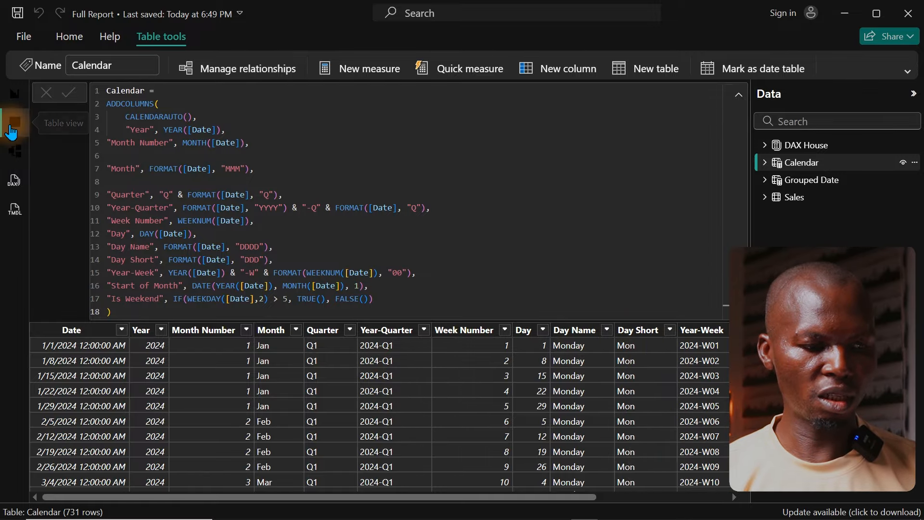
click(15, 93)
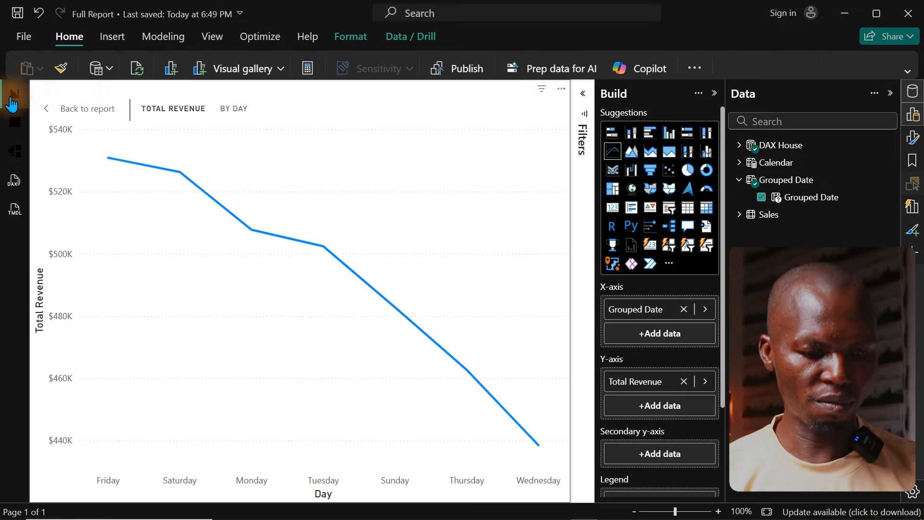
click(10, 129)
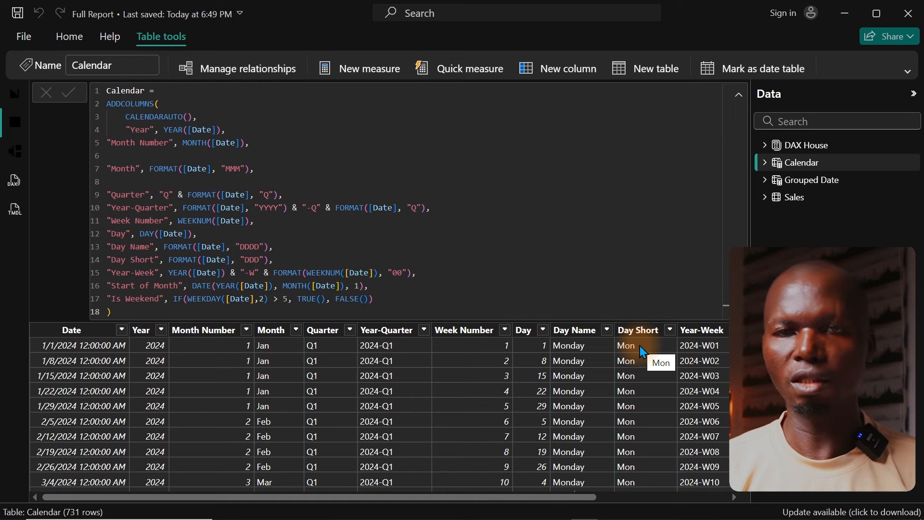
click(794, 186)
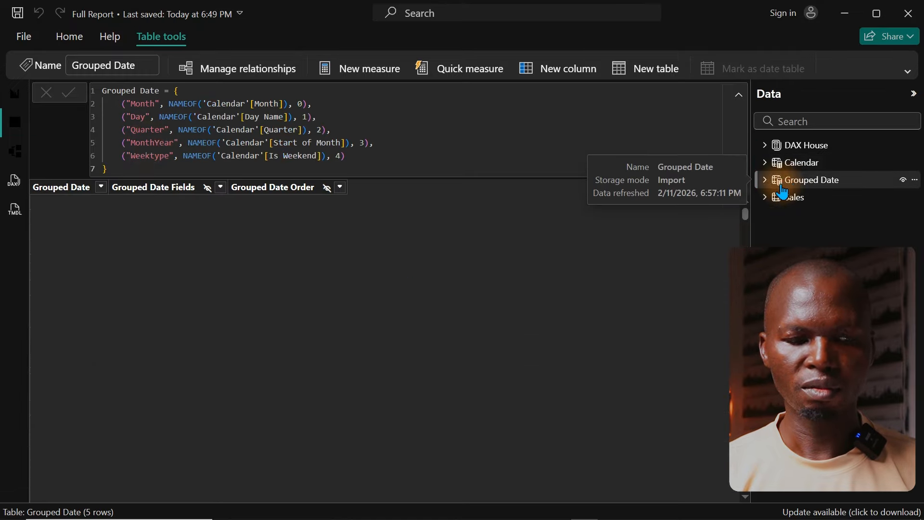
click(16, 97)
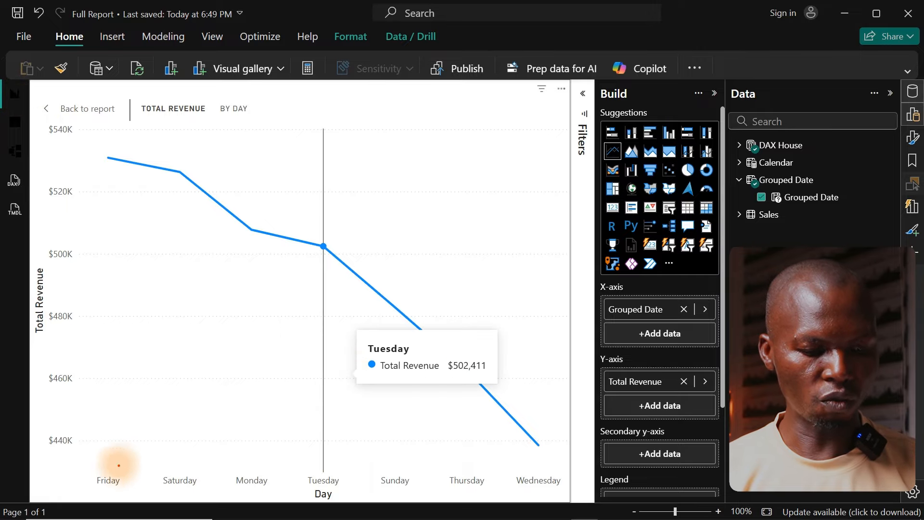
drag(72, 469, 580, 505)
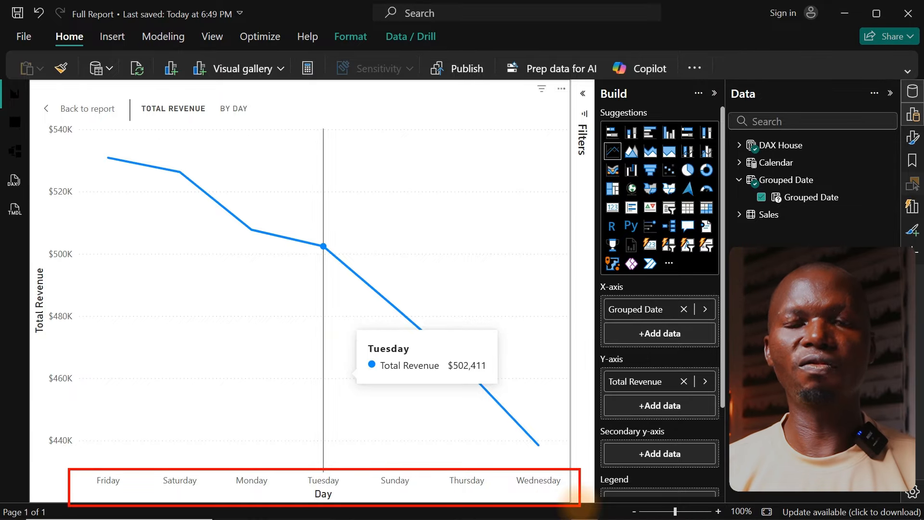
key(Escape)
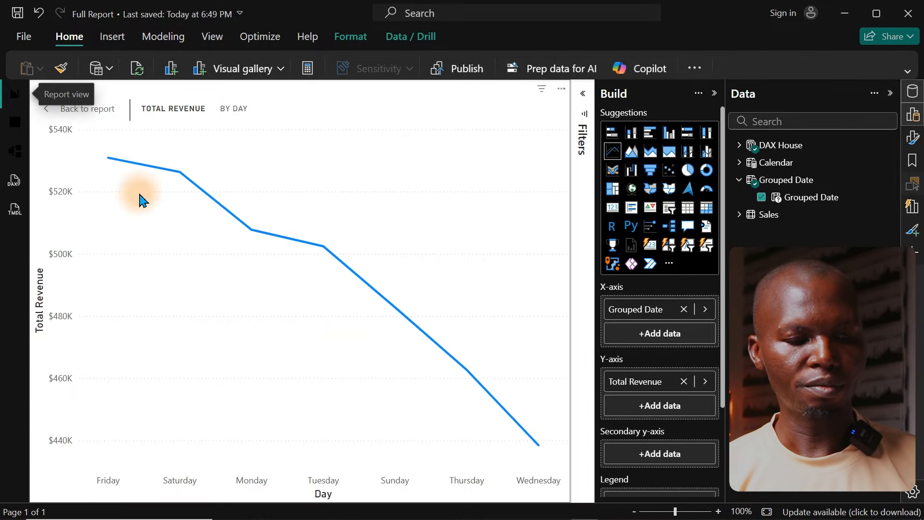
Step: Change the Day entry in the Grouped Date definition to reference 'Calendar'[Day Short] and commit the formula
click(14, 122)
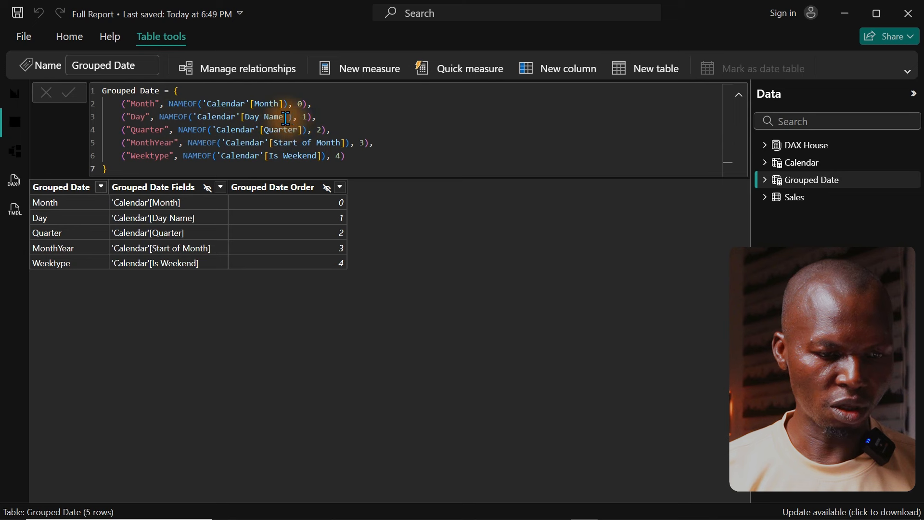
key(BackSpace)
key(BackSpace)
key(BackSpace)
key(BackSpace)
key(BackSpace)
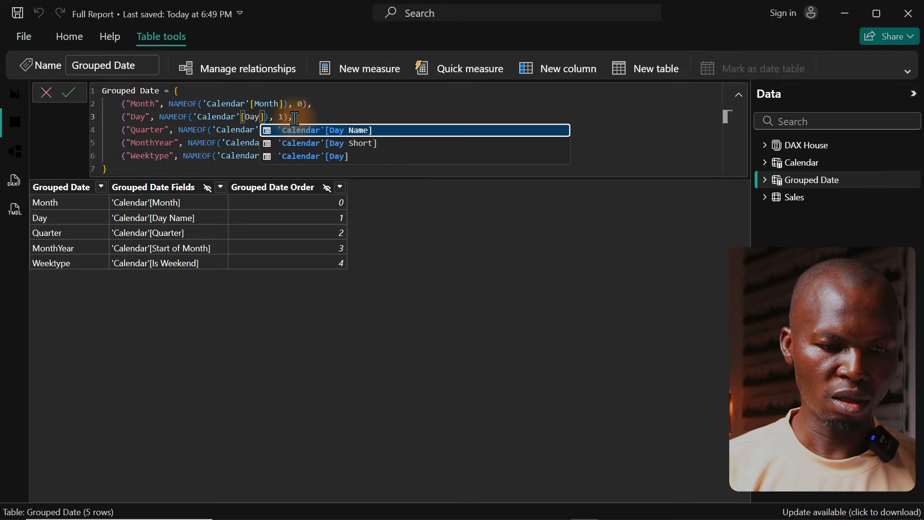
key(Down)
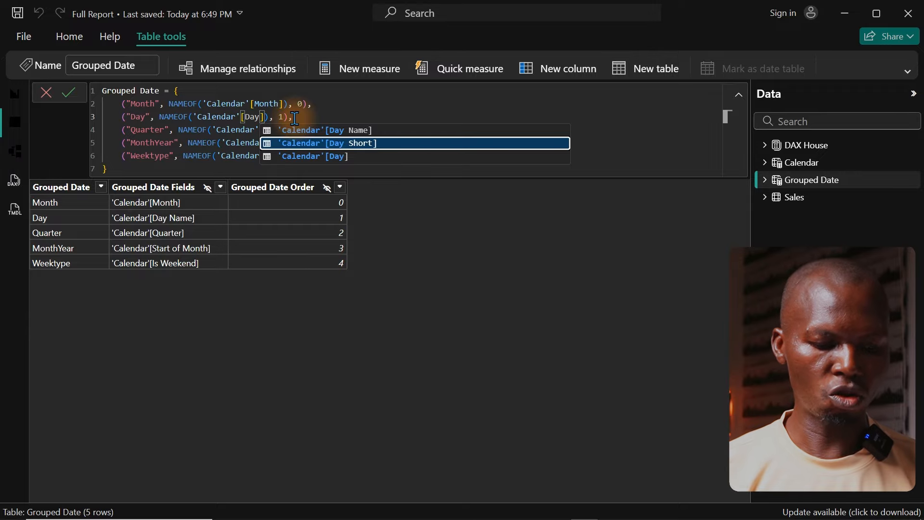
key(Tab)
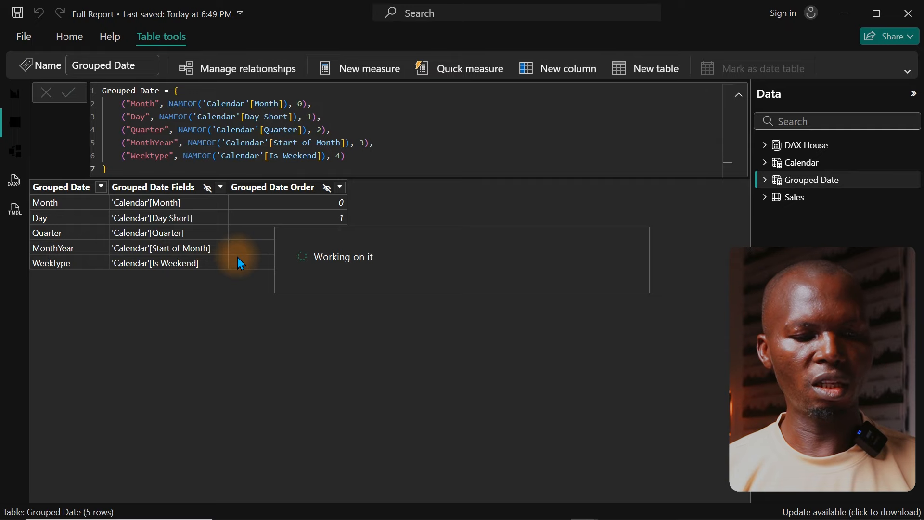
Step: Return to the report, reselect Day in the Grouped Date slicer and enlarge the line chart to check its weekday labels
click(15, 93)
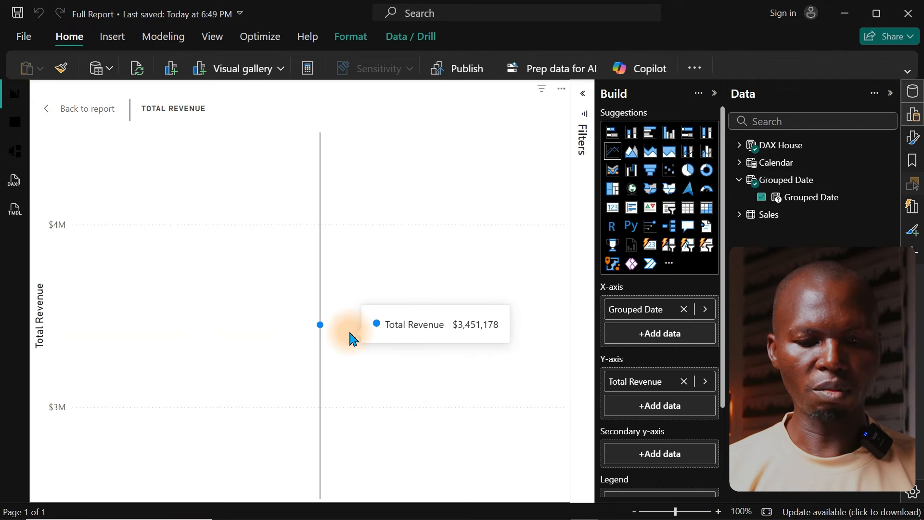
click(99, 114)
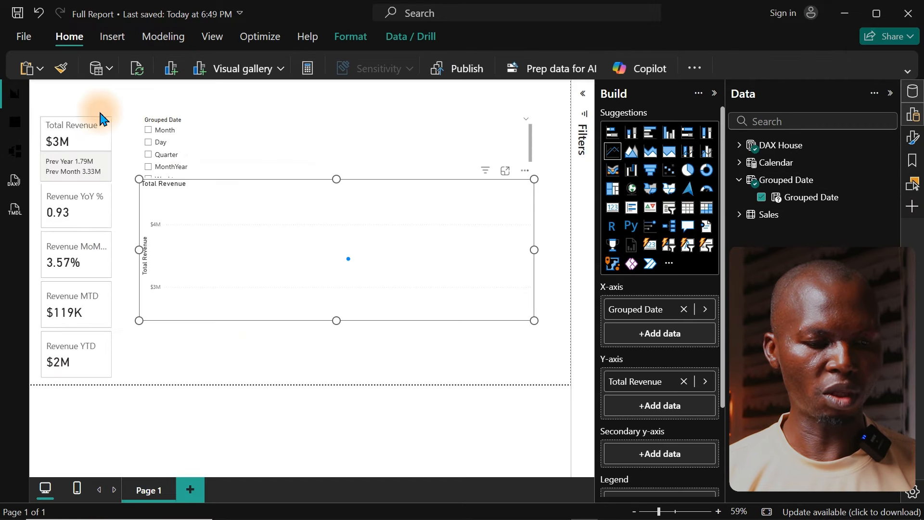
click(163, 143)
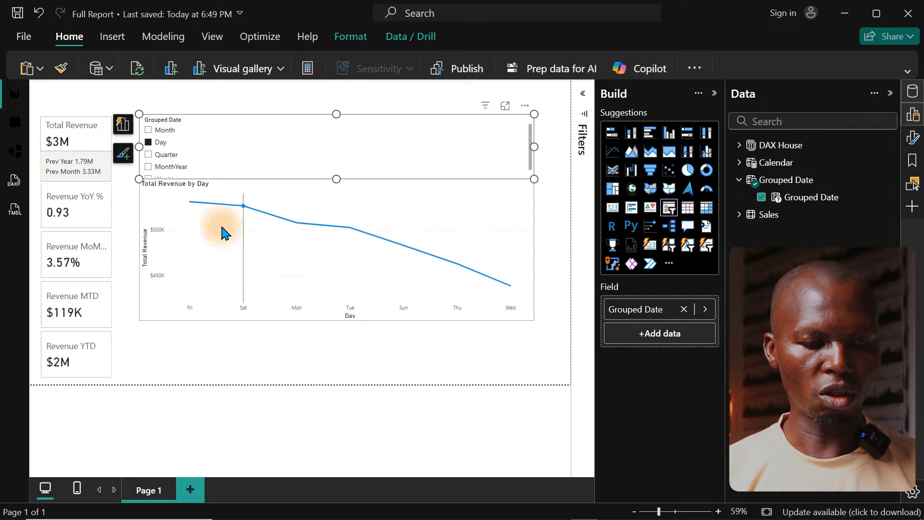
click(495, 208)
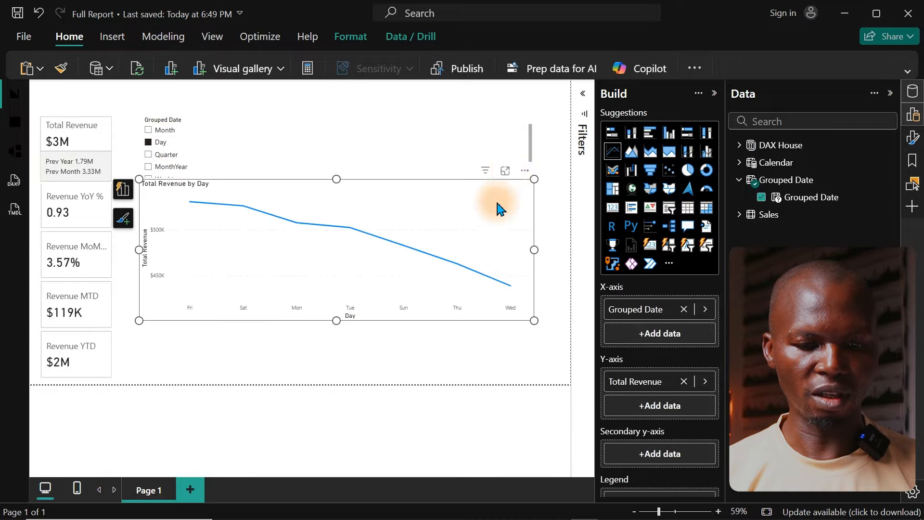
click(506, 172)
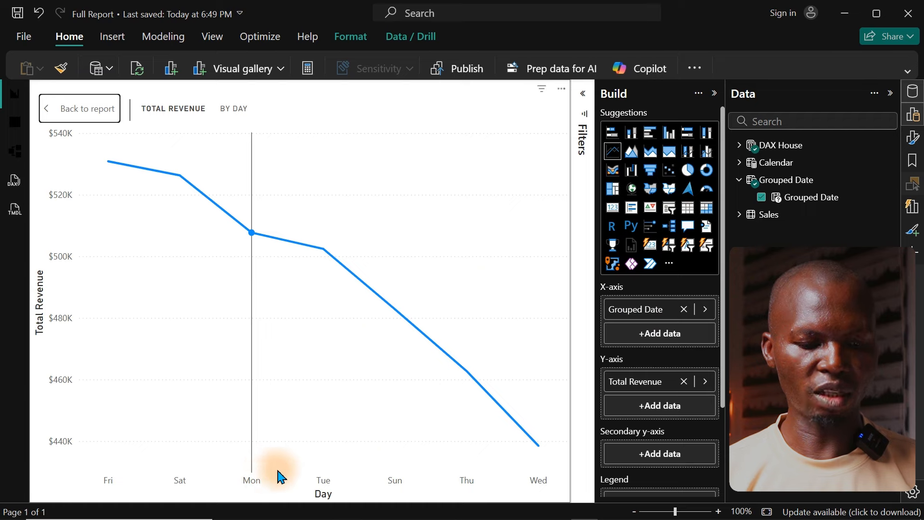
mouse_move(282, 477)
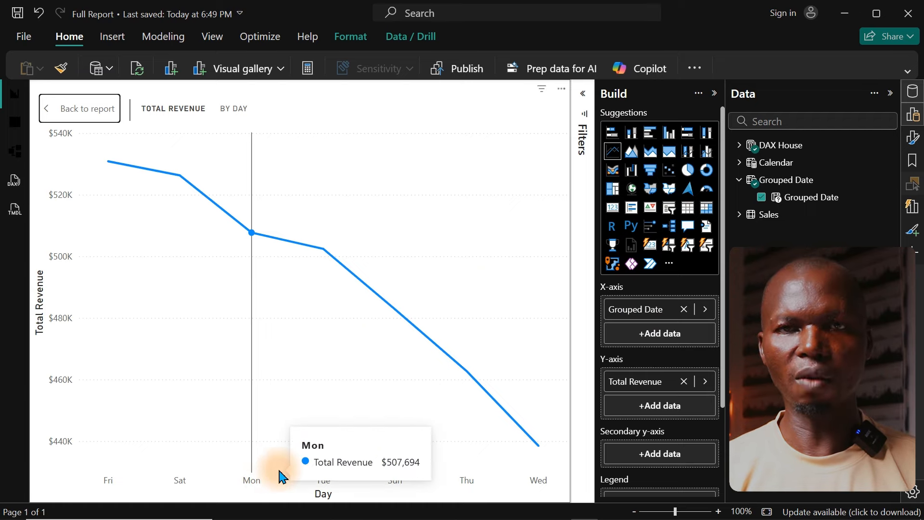
Step: Examine the Calendar table's columns, including Day Short, Week Number and Day, for a numeric column suited to ordering weekdays
click(21, 124)
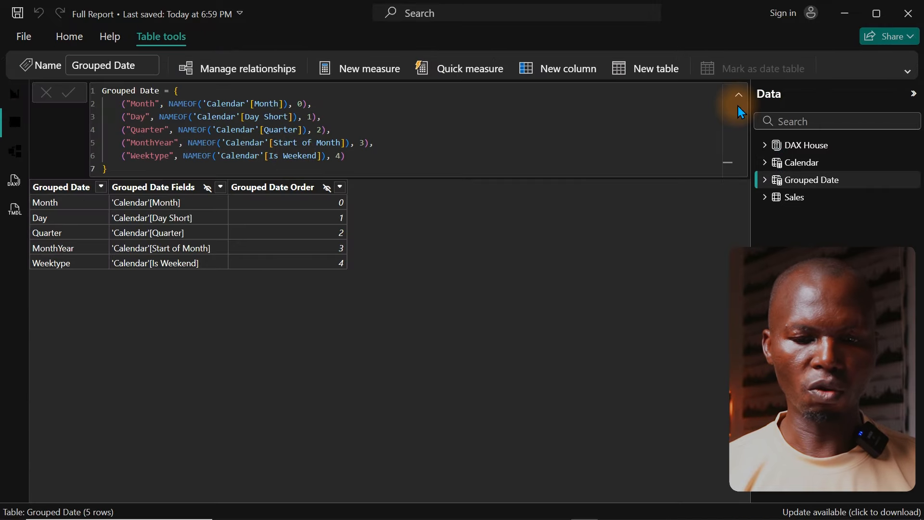
click(795, 164)
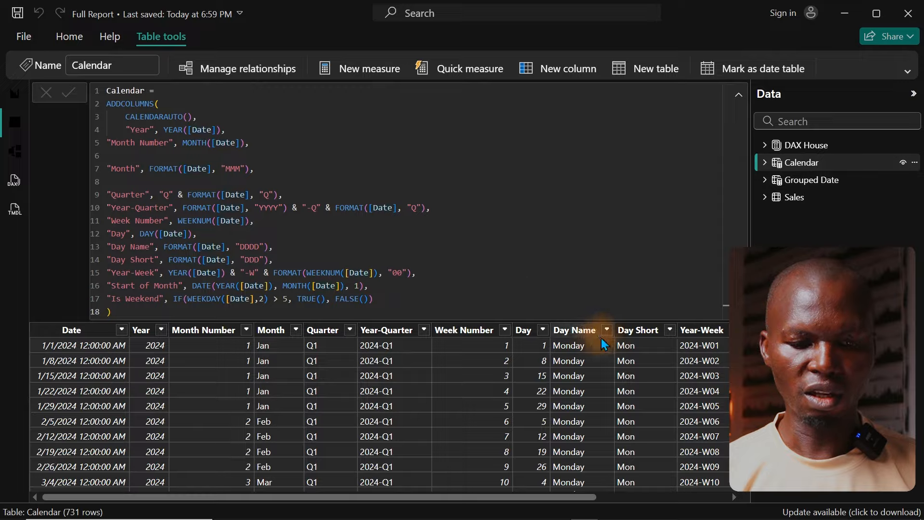
click(632, 338)
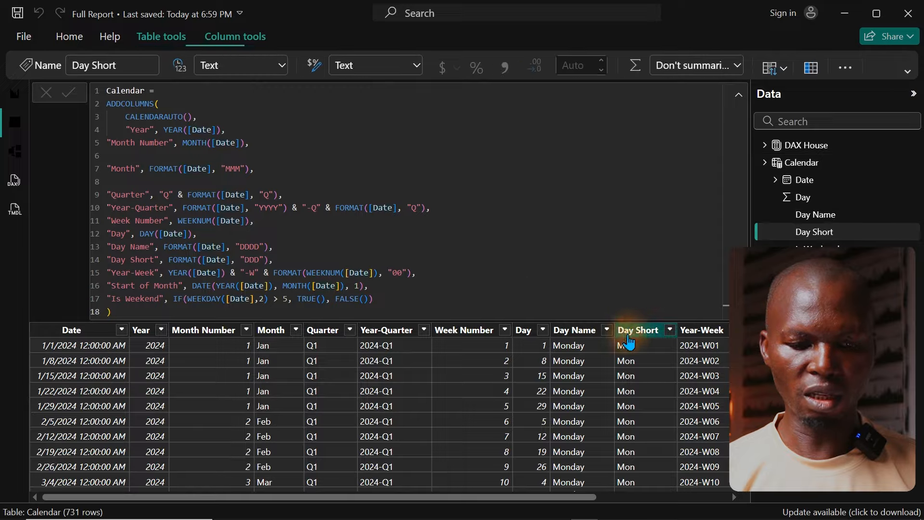
click(505, 331)
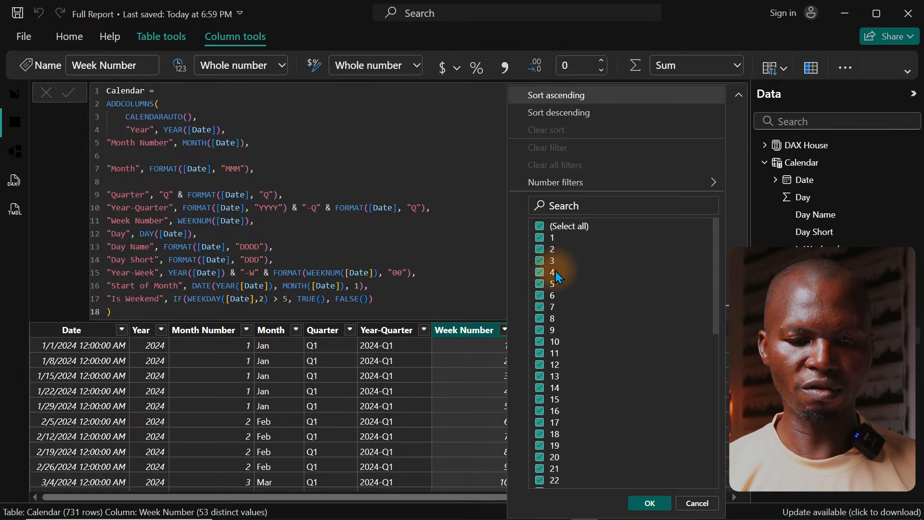
click(474, 330)
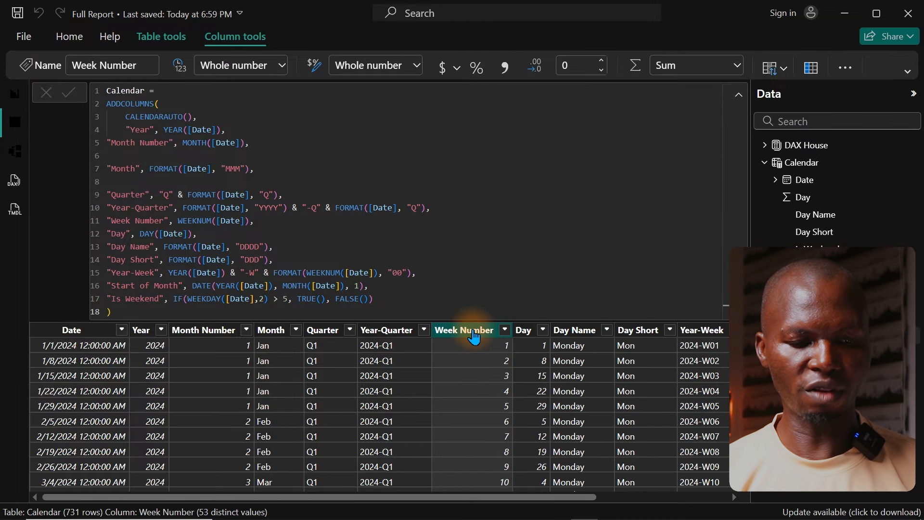
click(527, 332)
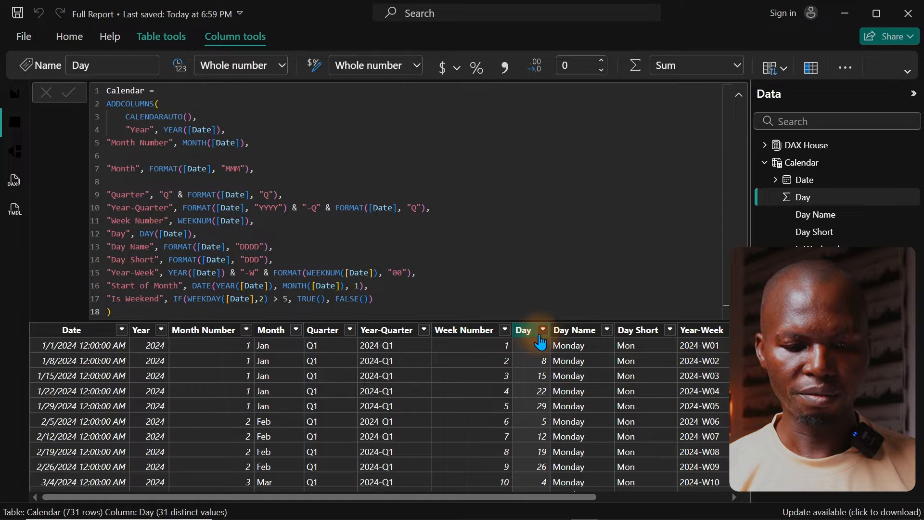
click(543, 332)
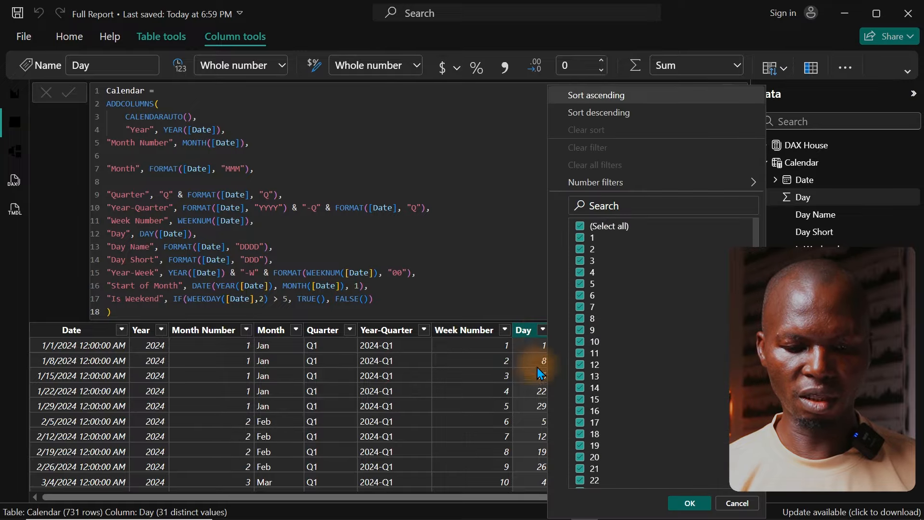
click(543, 498)
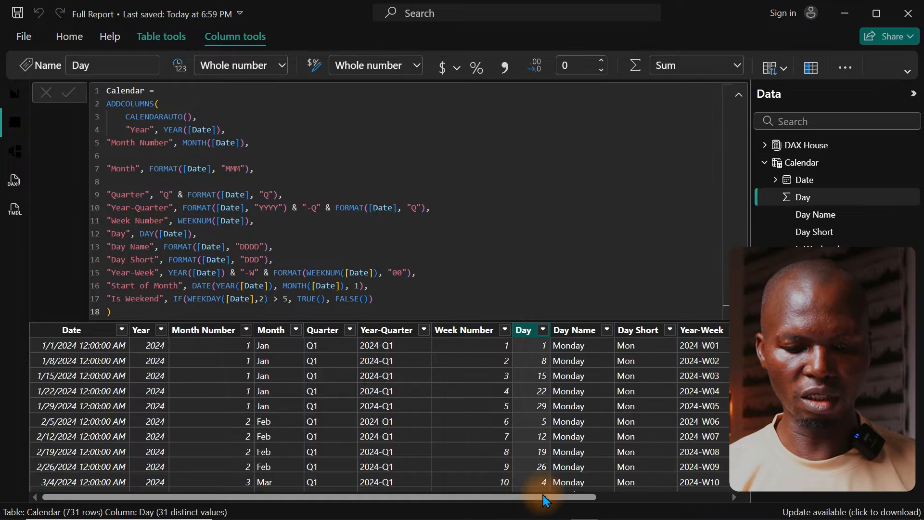
drag(543, 495, 505, 493)
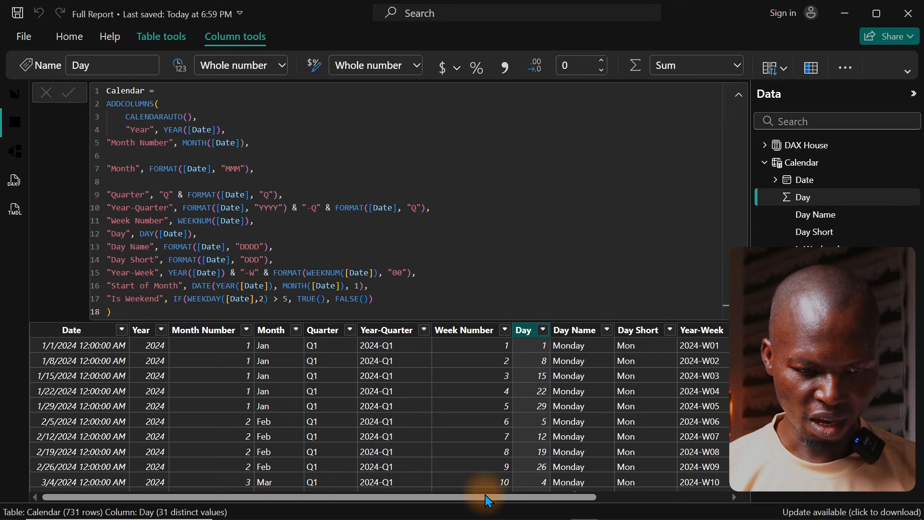
drag(484, 496, 704, 492)
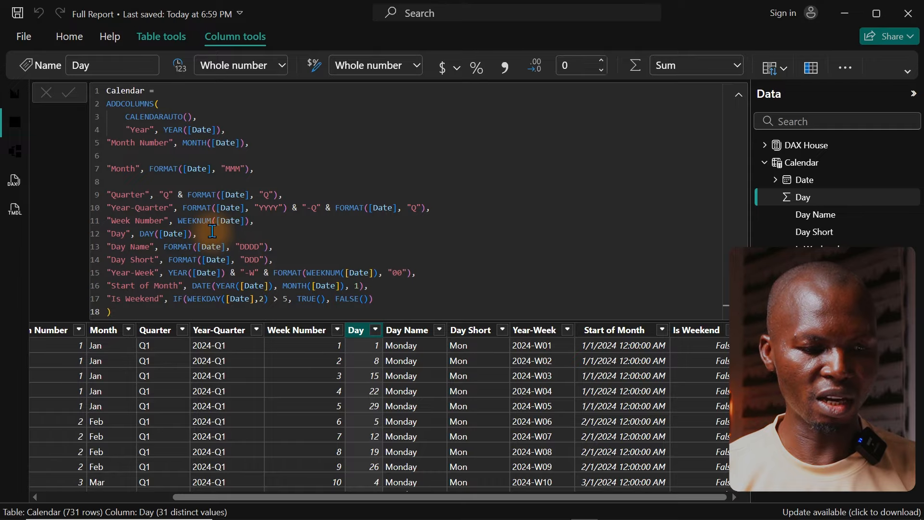
Step: Add a "Weeknumber" column defined as WEEKDAY([Date]) after the Day line of the Calendar definition and commit the formula
key(Return)
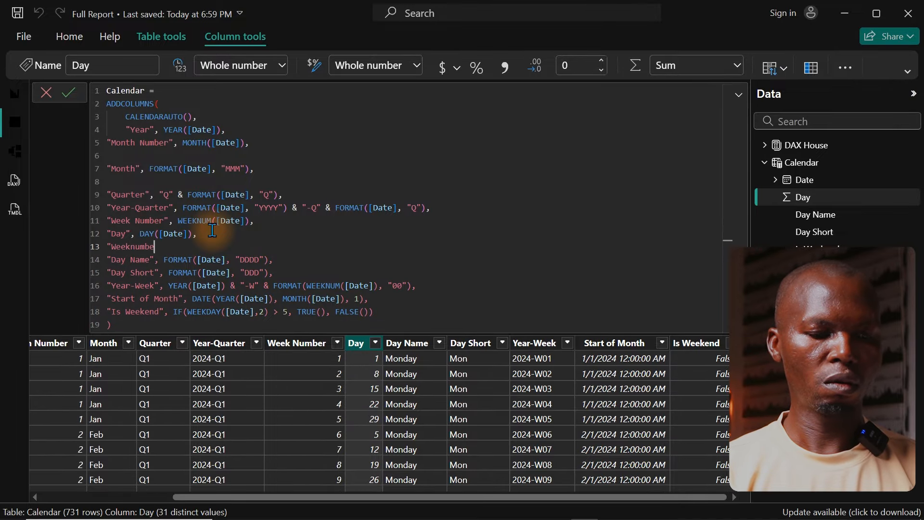
ctrl+scroll(212, 231, up, 3)
text("Weeknumber)
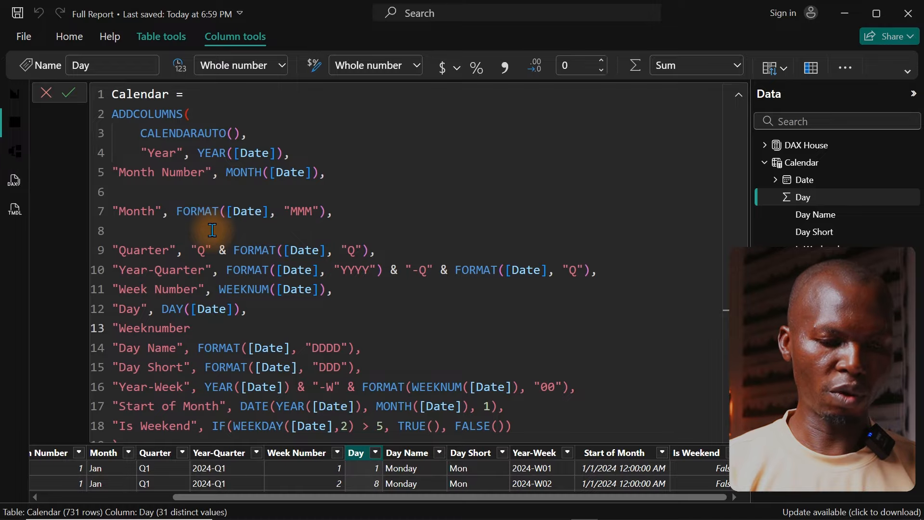
text(", )
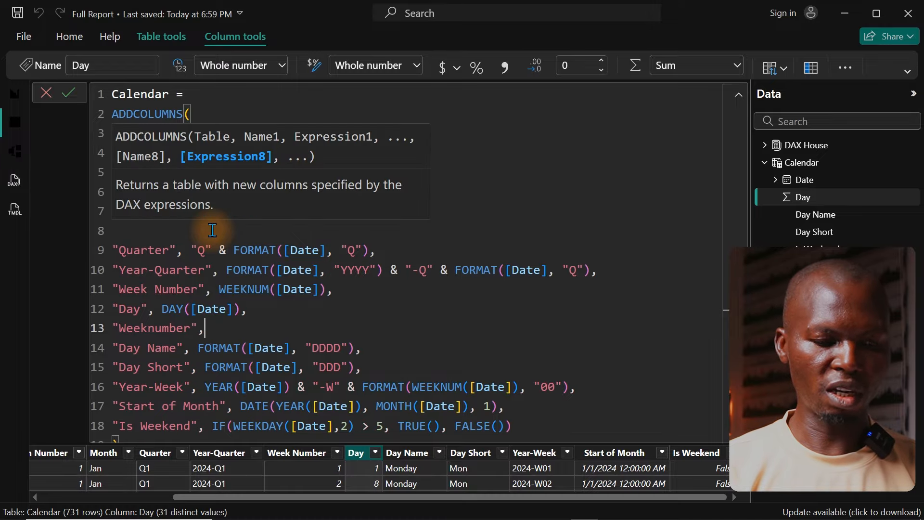
text(wee)
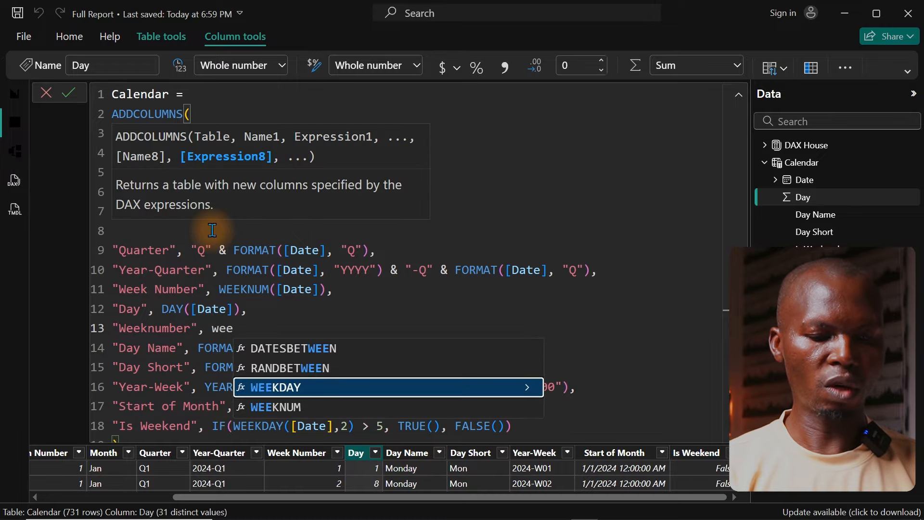
key(Tab)
text([d)
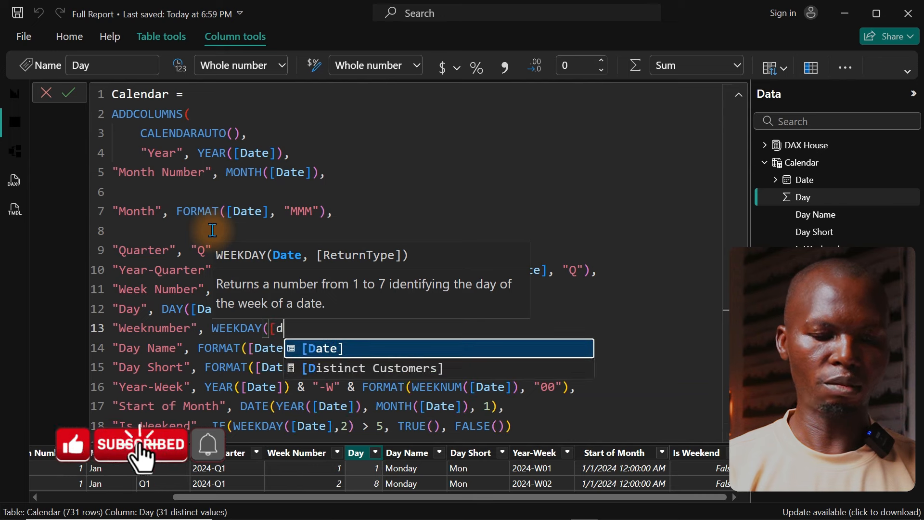
key(Tab)
text())
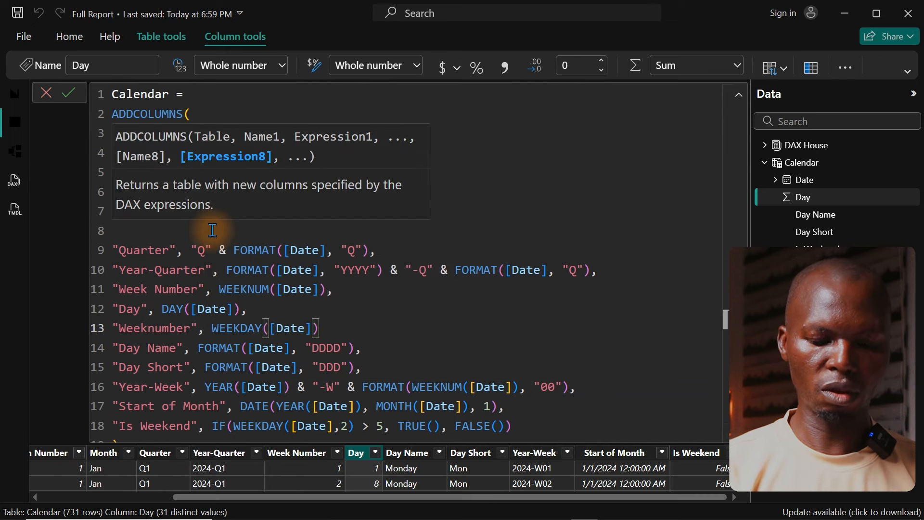
text(,)
key(Return)
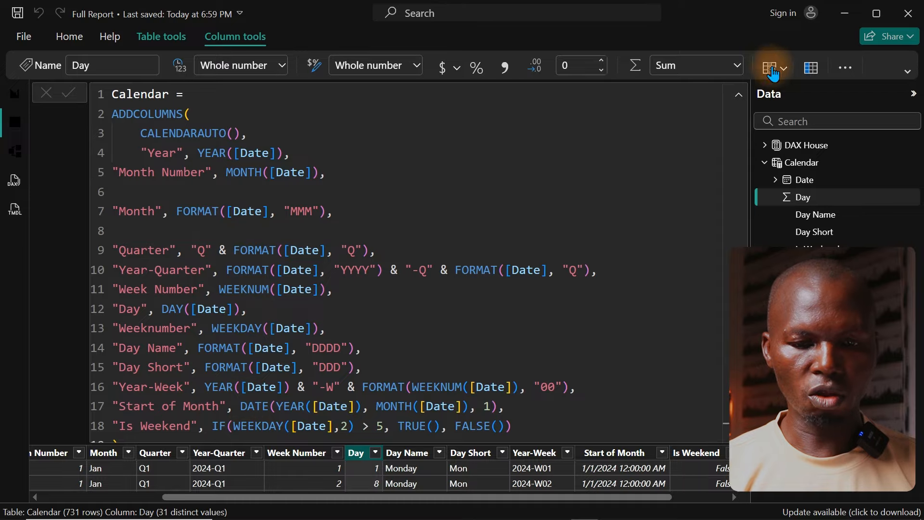
Step: Check the new Weeknumber column's values in the Calendar table and sort the Day Short column by Weeknumber
click(739, 94)
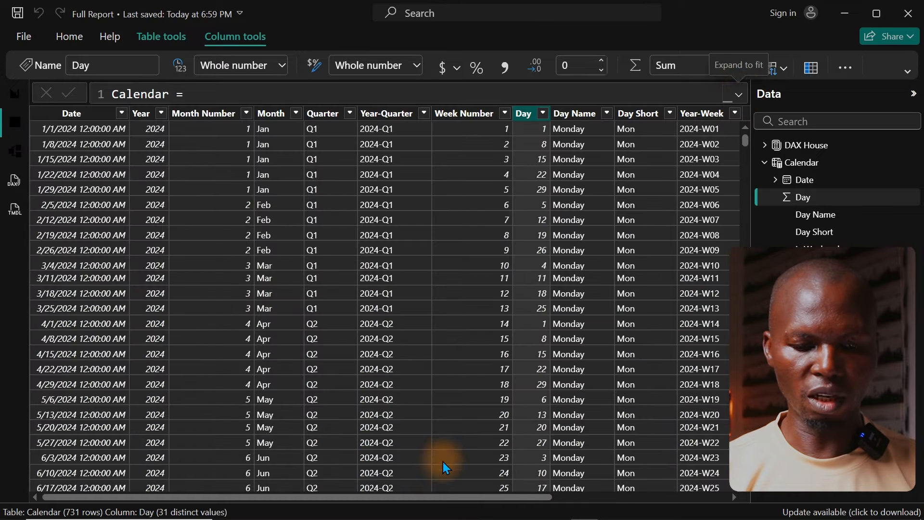
drag(437, 498, 710, 454)
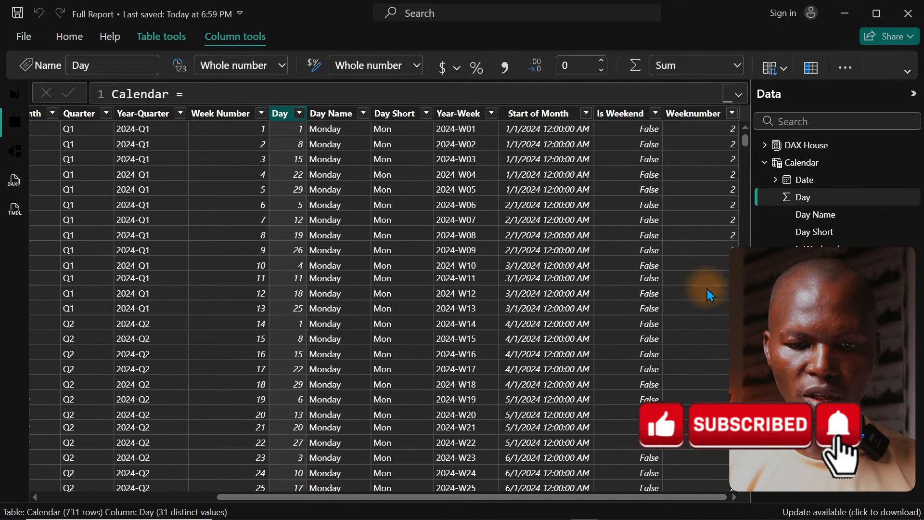
click(732, 116)
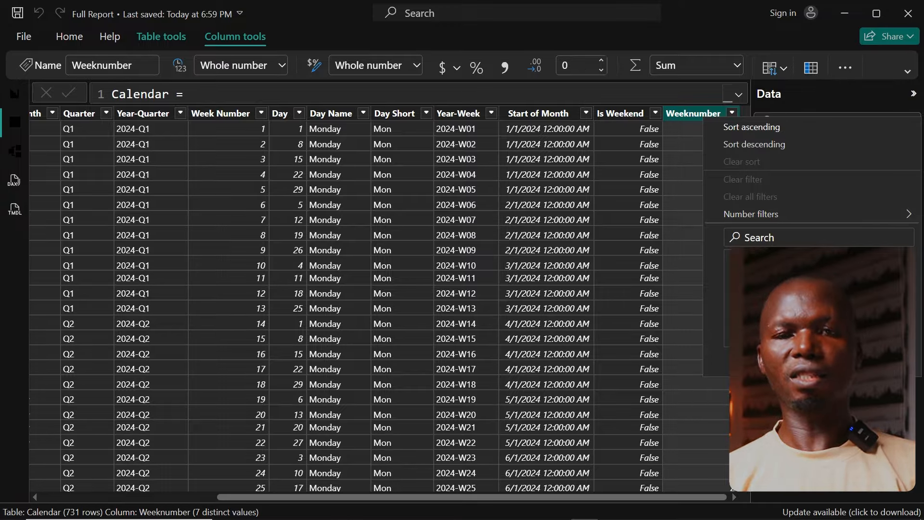
click(388, 123)
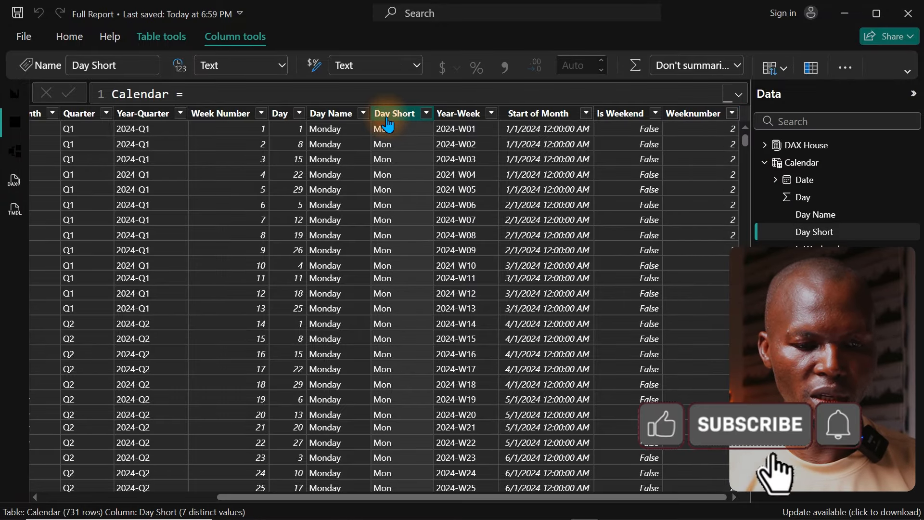
click(775, 68)
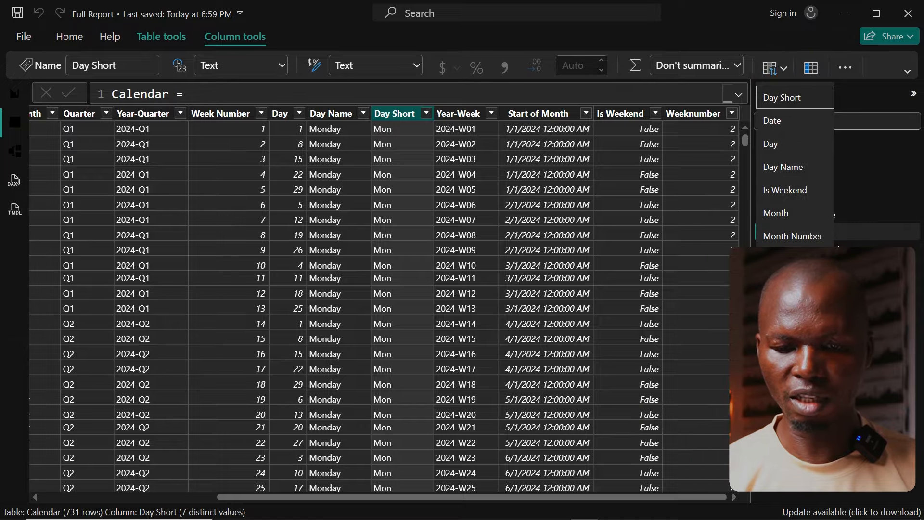
click(790, 352)
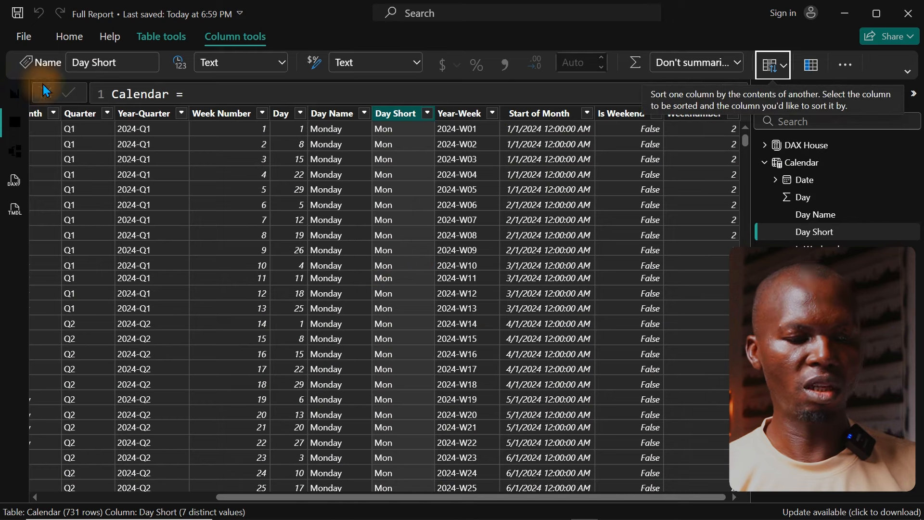
Step: Remove and re-add Grouped Date on the enlarged line chart's X-axis to refresh its weekday order, and return to the full page
click(11, 99)
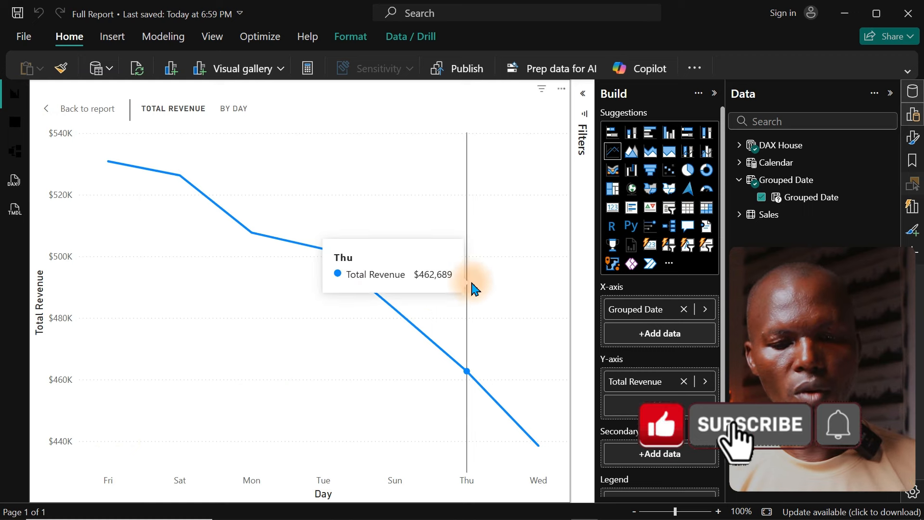
click(761, 197)
drag(834, 204, 670, 308)
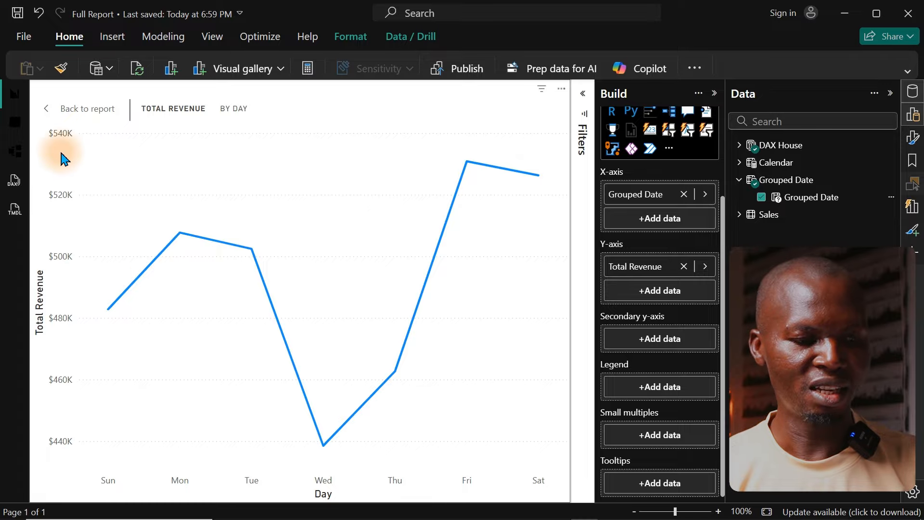
click(88, 112)
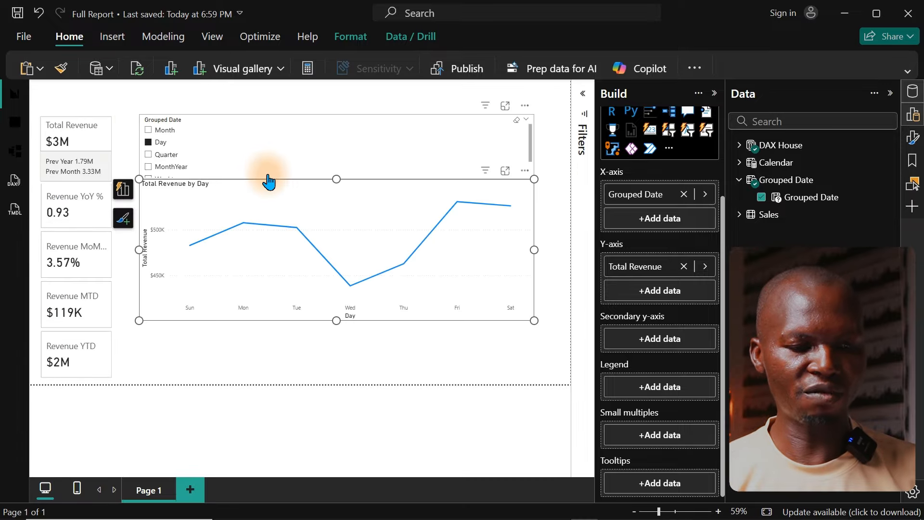
Step: Move the line chart down to the page's lower edge, select Month in the Grouped Date slicer and extend the slicer upward
drag(518, 195, 519, 259)
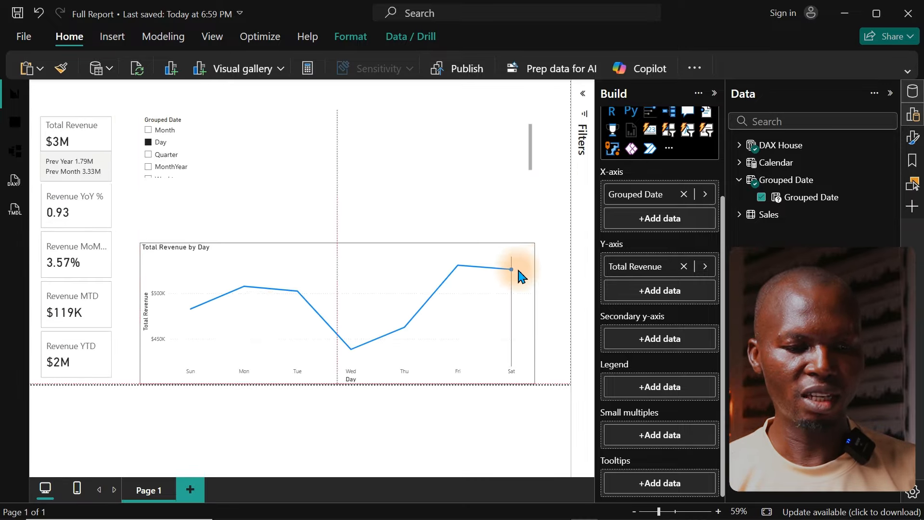
click(382, 129)
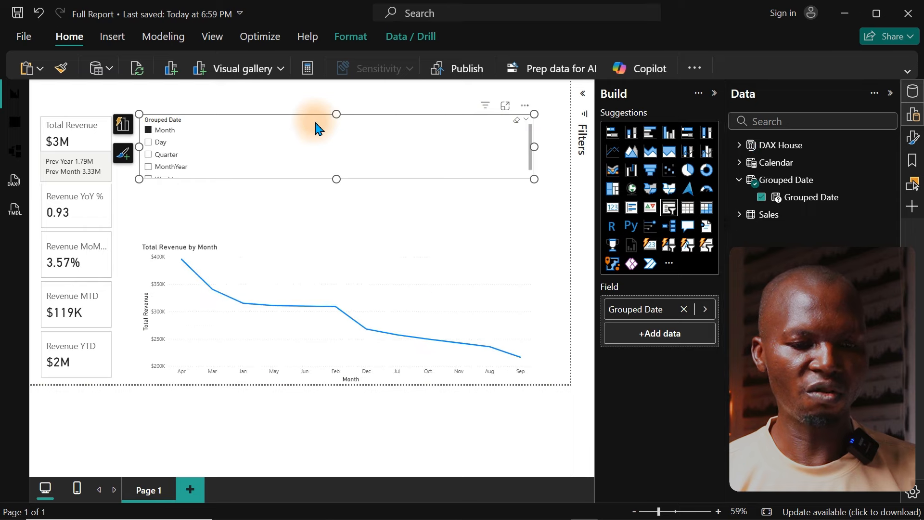
drag(338, 116, 338, 97)
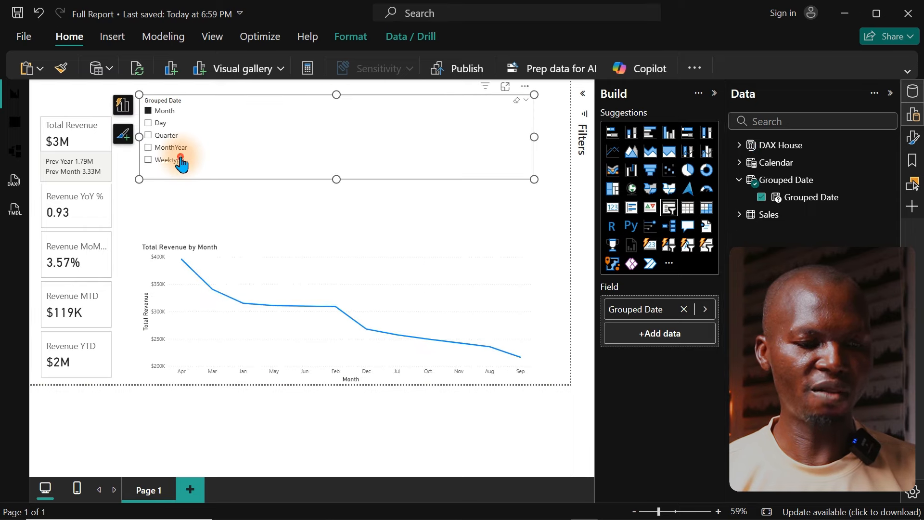
Step: Check the line chart under each Grouped Date option: Weektype, MonthYear, Quarter, Day and Month
click(181, 162)
click(174, 147)
click(172, 135)
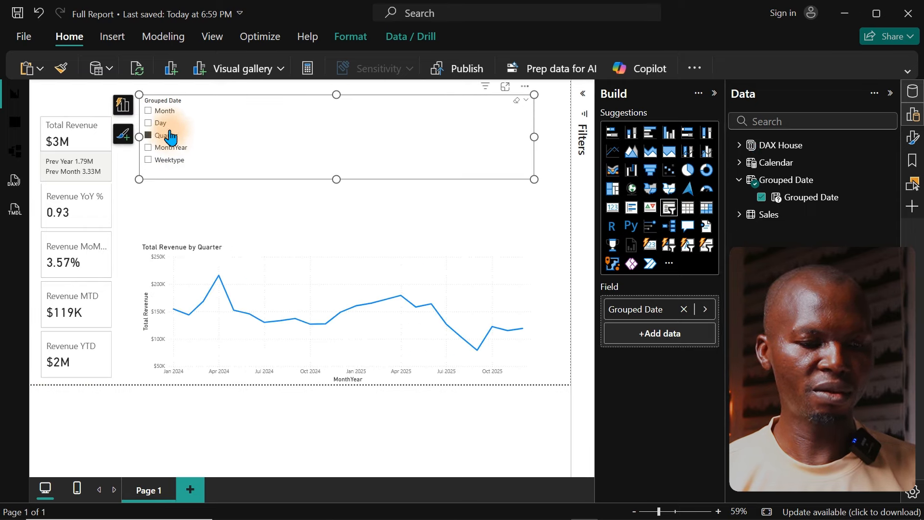
click(165, 125)
click(162, 111)
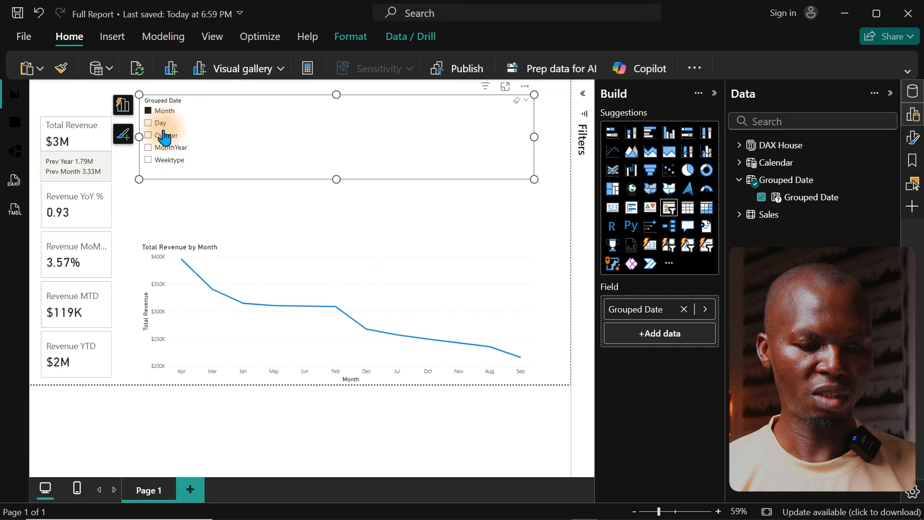
Step: Enlarge the Total Revenue line chart so it fills the report canvas
click(322, 251)
click(506, 235)
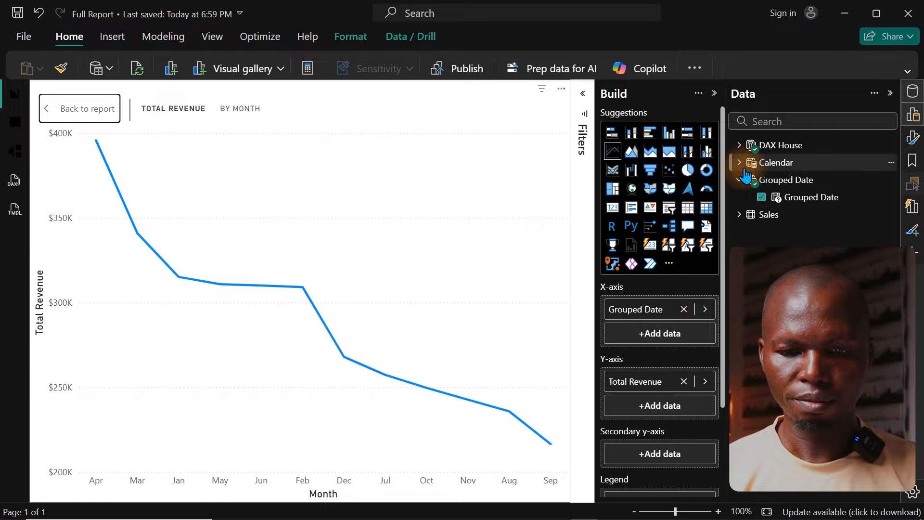
click(911, 115)
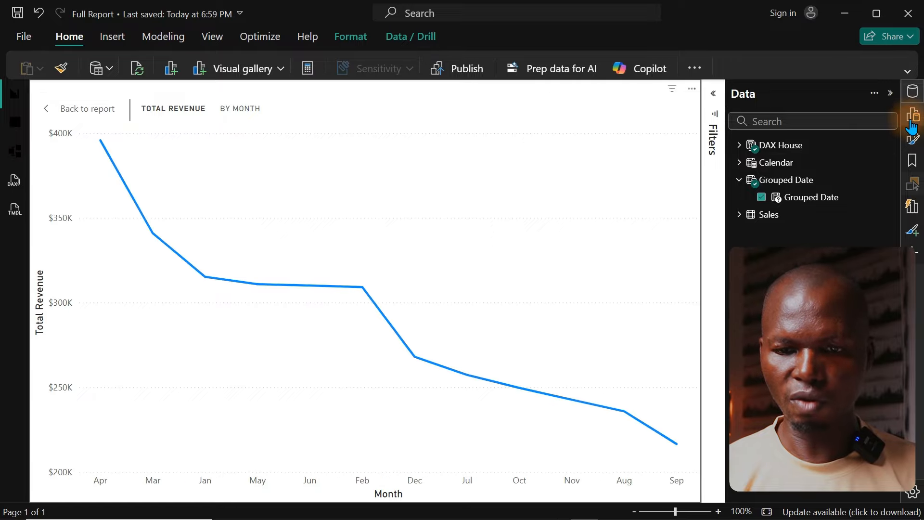
Step: Add an average reference line to the line chart, based on the Total Revenue series
click(911, 138)
scroll(713, 374, down, 4)
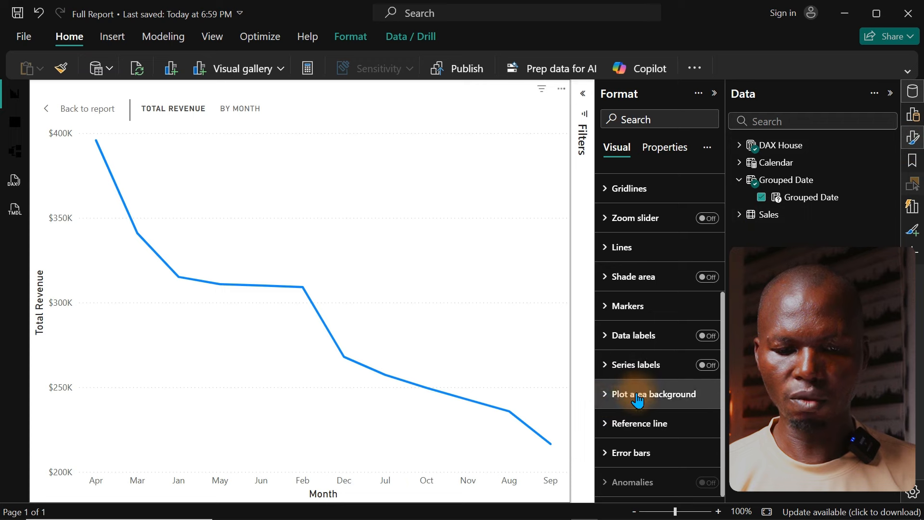
click(628, 424)
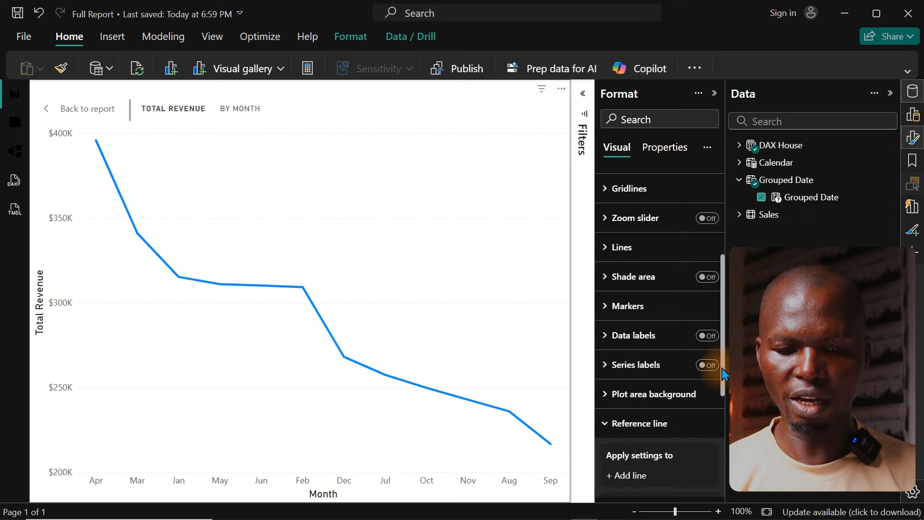
scroll(719, 421, down, 2)
scroll(719, 421, down, 3)
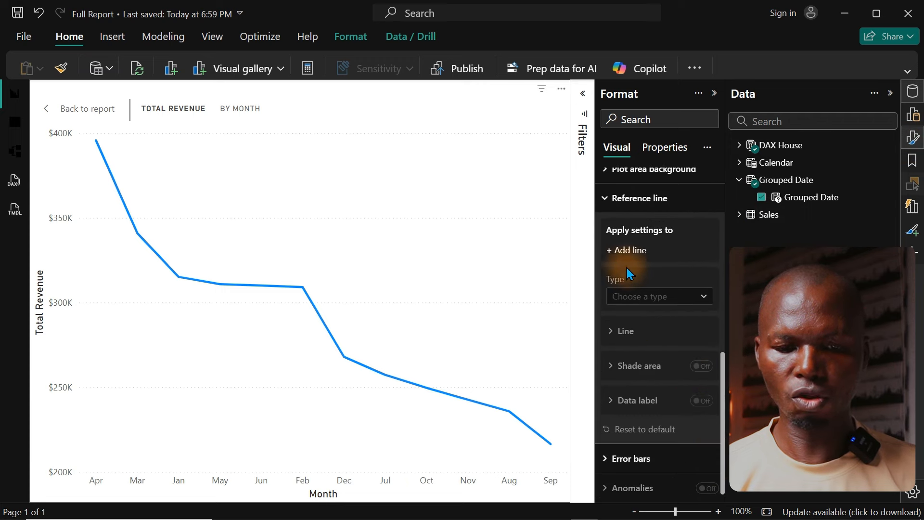
click(620, 256)
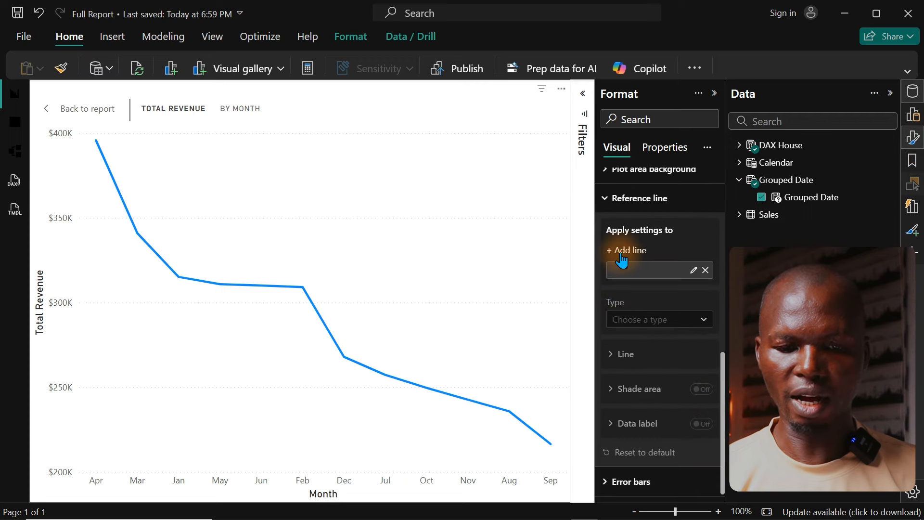
click(687, 320)
click(637, 389)
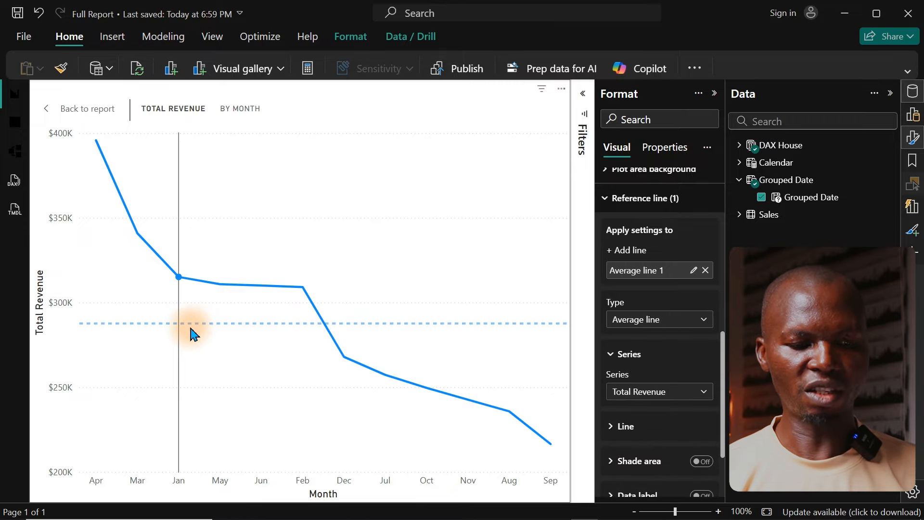
mouse_move(324, 324)
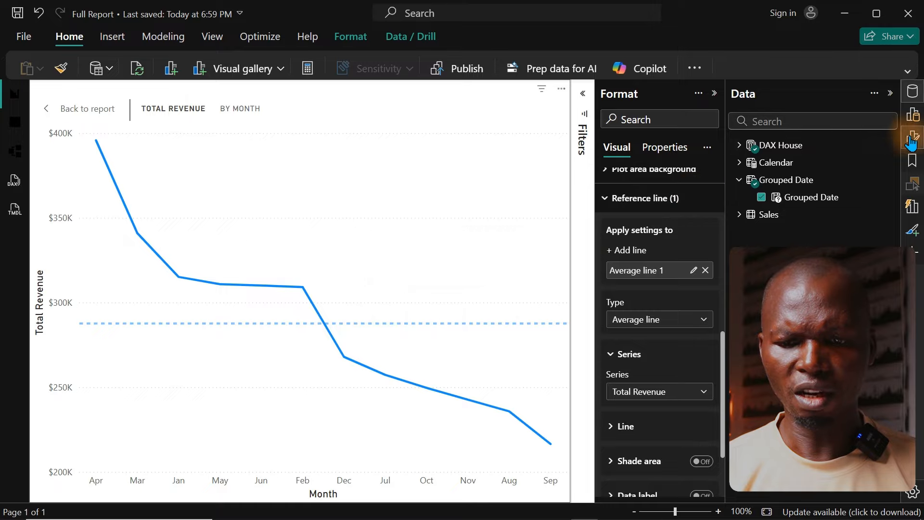
Step: Examine the formulas of the Avg Sales and Avg Sales (Dynamic) measures in the DAX House table
click(914, 114)
click(913, 92)
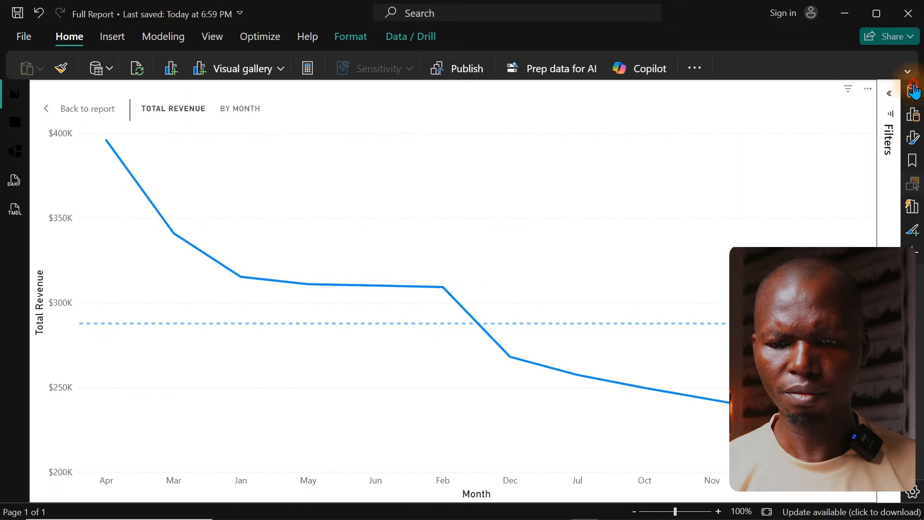
click(913, 91)
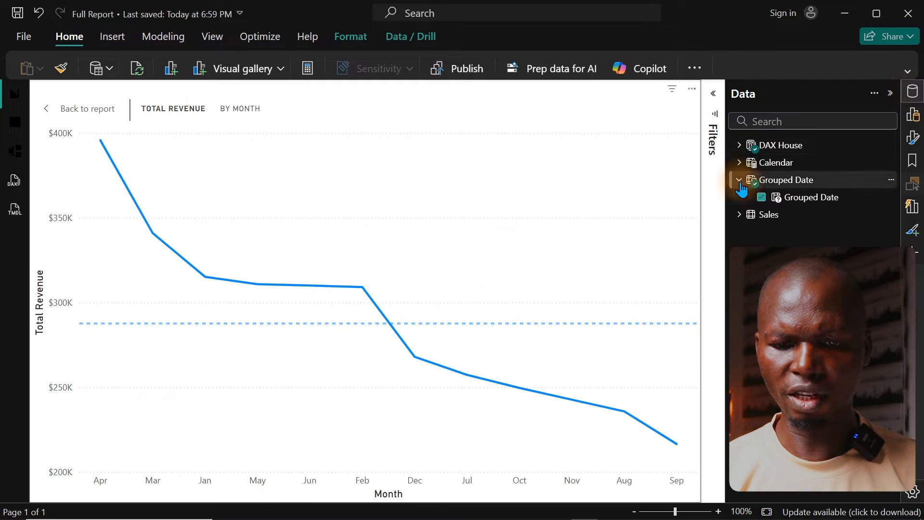
click(740, 145)
click(809, 202)
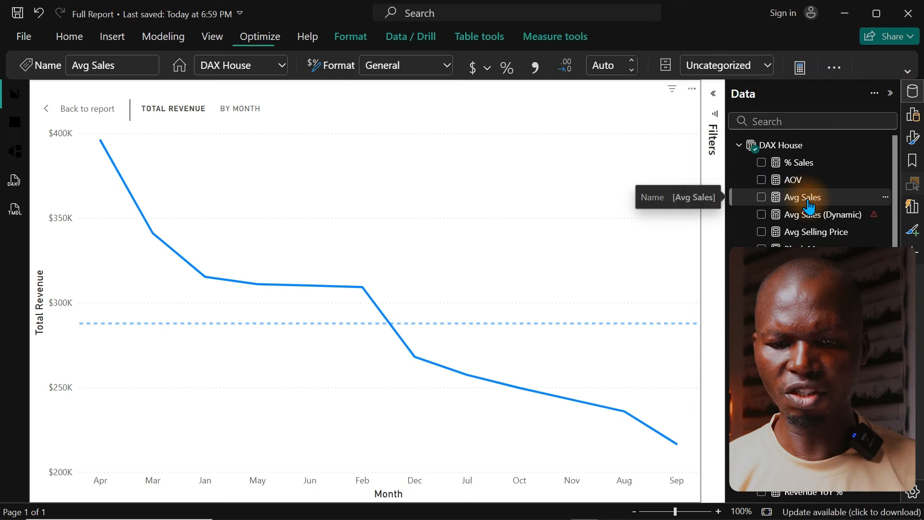
click(807, 217)
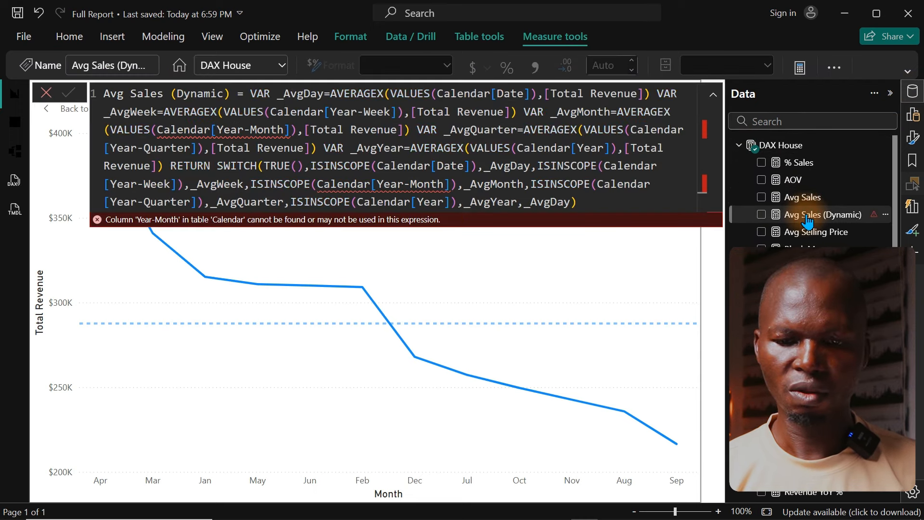
click(795, 202)
click(793, 218)
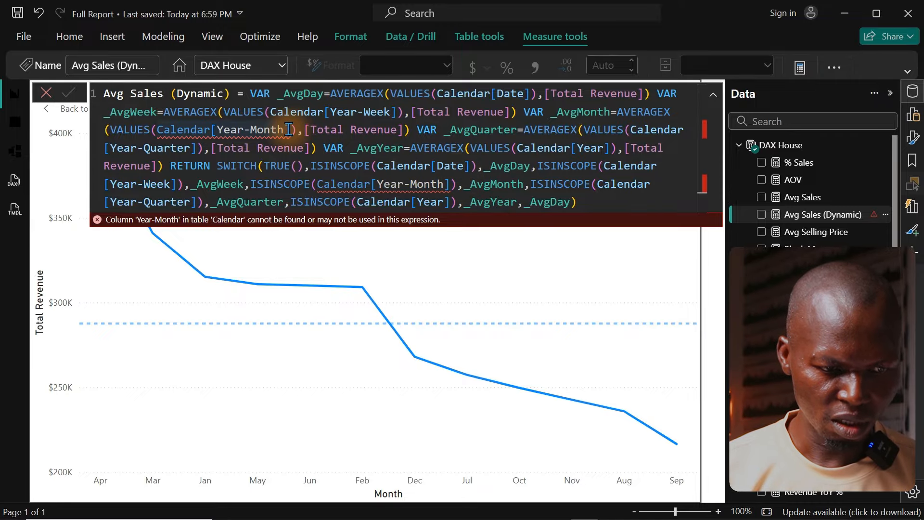
Step: In Avg Sales (Dynamic), replace Calendar[Year-Month] with 'Calendar'[Date] inside the _AvgMonth variable
mouse_move(288, 129)
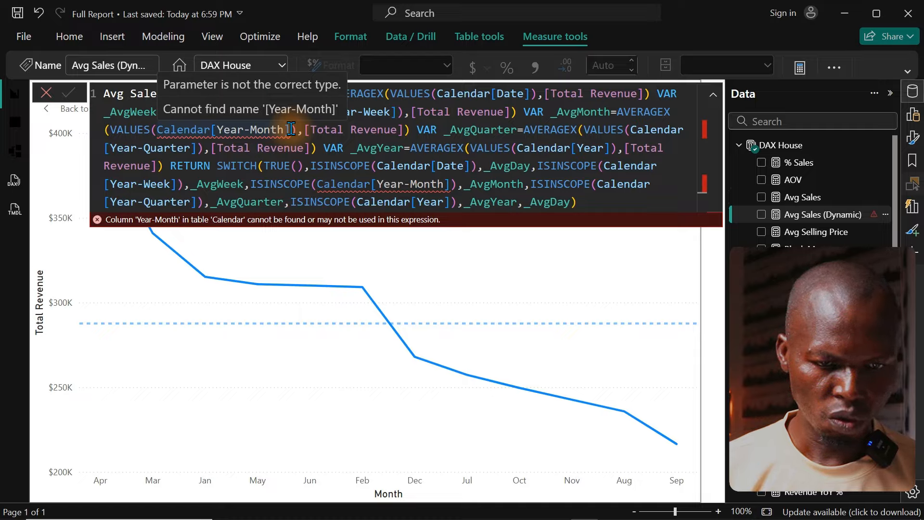
drag(291, 129, 225, 126)
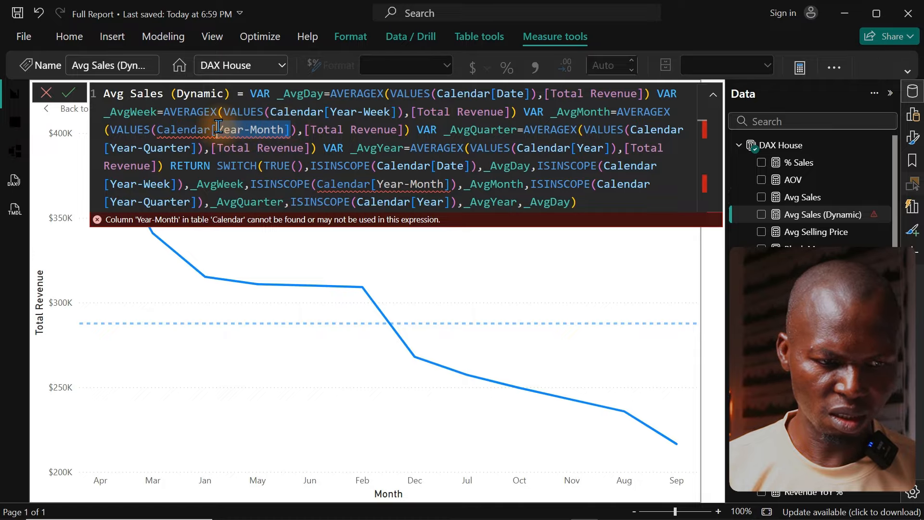
key(BackSpace)
key(Tab)
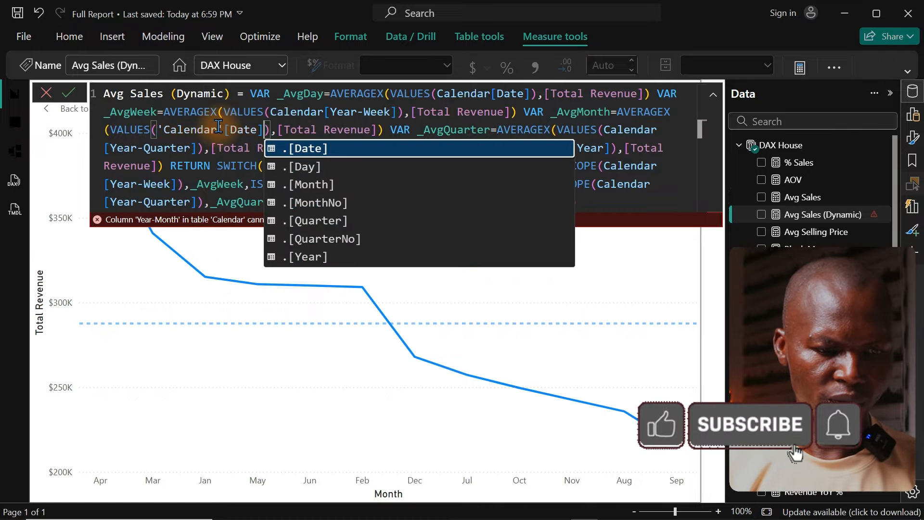
click(220, 159)
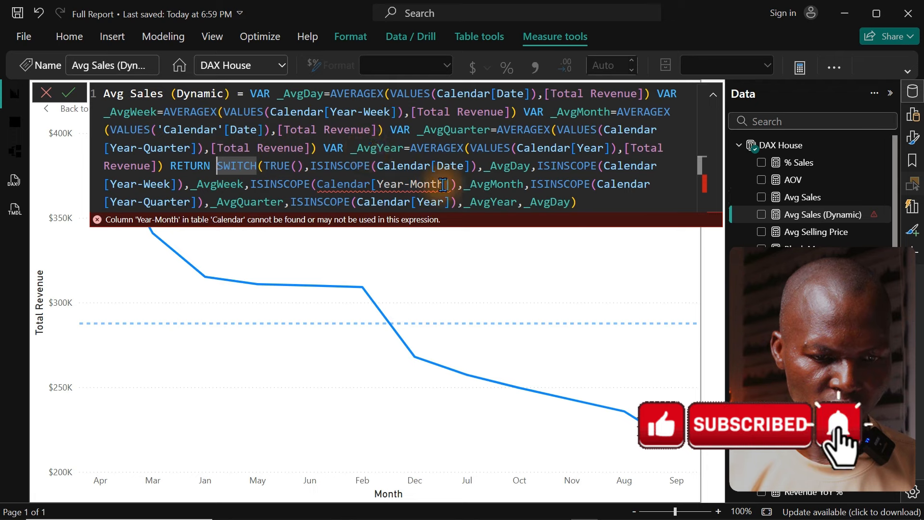
Step: Replace Calendar[Year-Month] with 'Calendar'[Date] in the ISINSCOPE test for _AvgMonth and commit the Avg Sales (Dynamic) formula
mouse_move(449, 184)
drag(453, 183, 382, 184)
key(BackSpace)
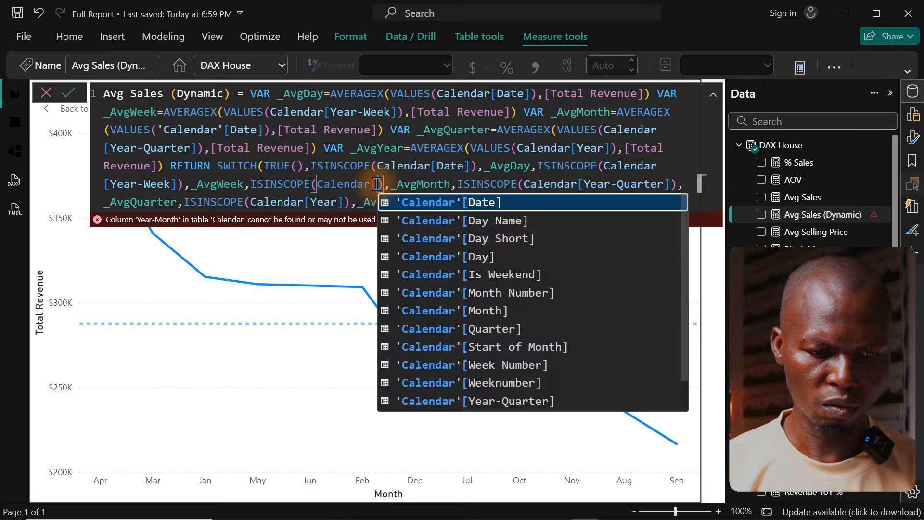
key(Tab)
click(417, 168)
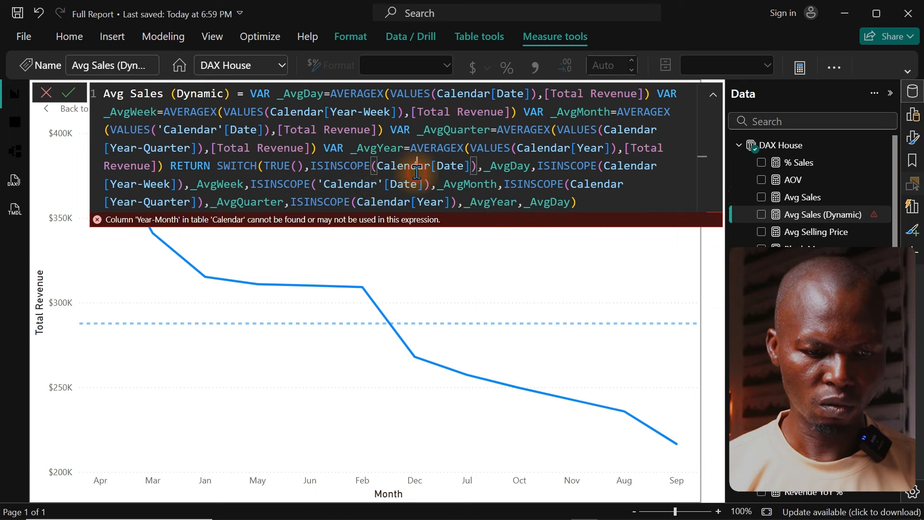
click(456, 164)
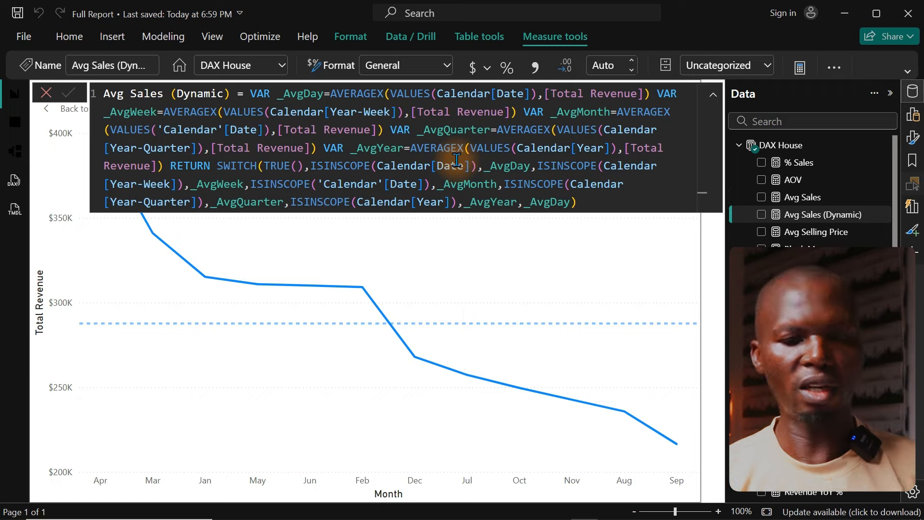
click(457, 160)
Step: Compare the Avg Sales formula with the corrected Avg Sales (Dynamic) formula and inspect the monthly revenue points on the chart
click(805, 199)
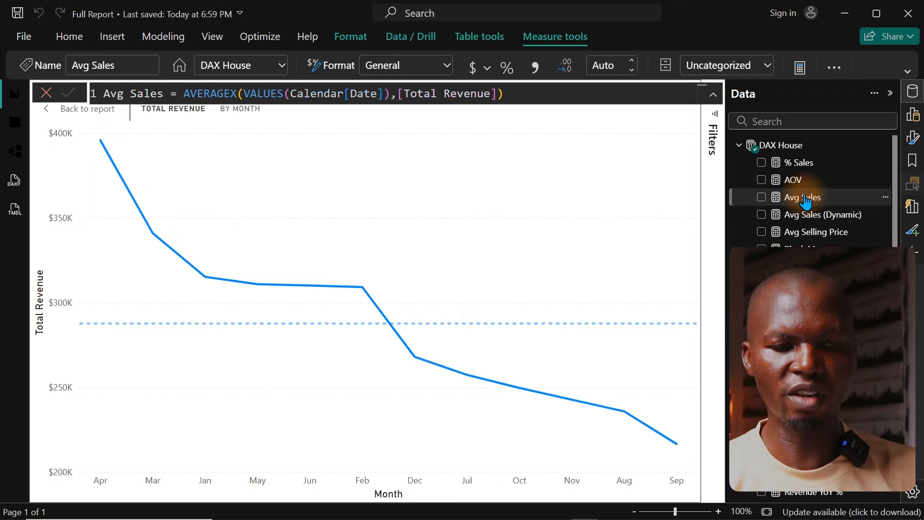
click(830, 217)
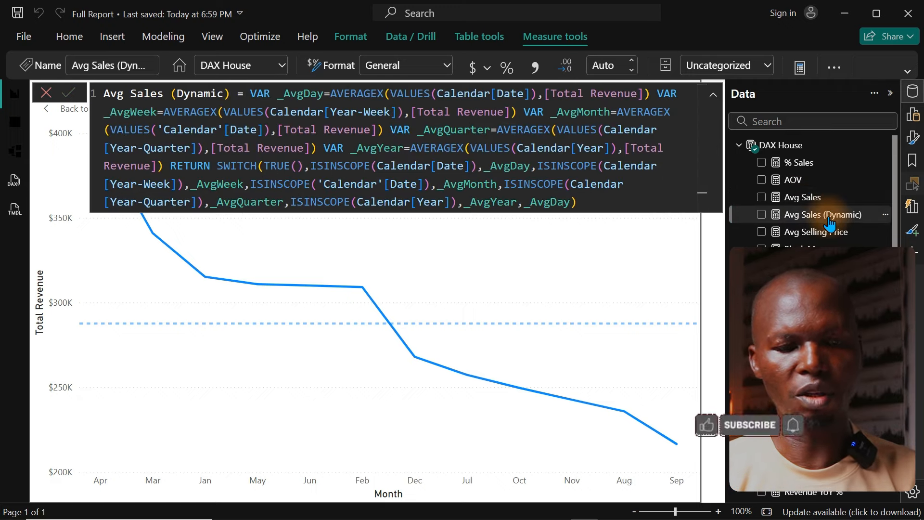
click(811, 203)
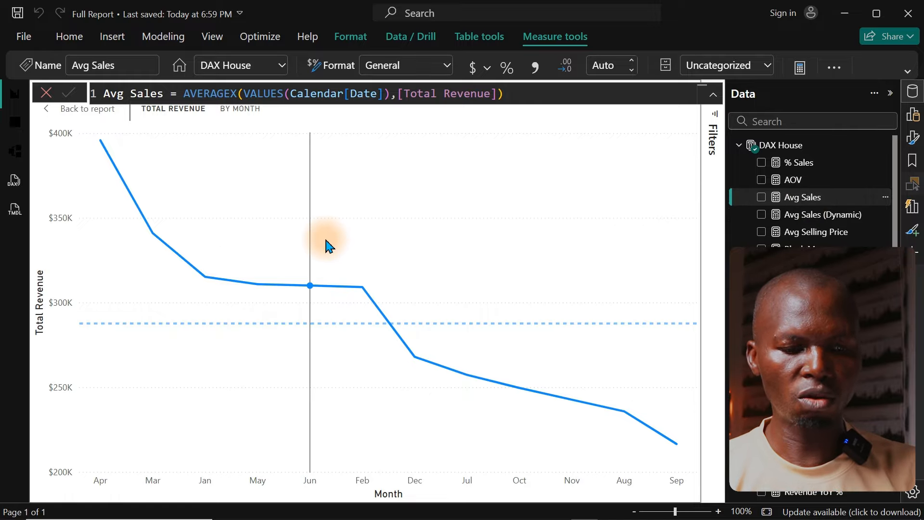
mouse_move(325, 242)
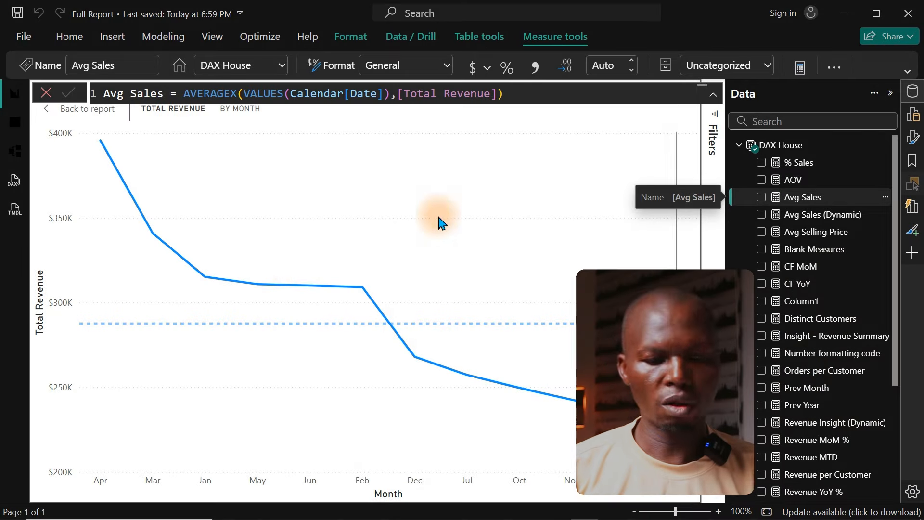
mouse_move(245, 249)
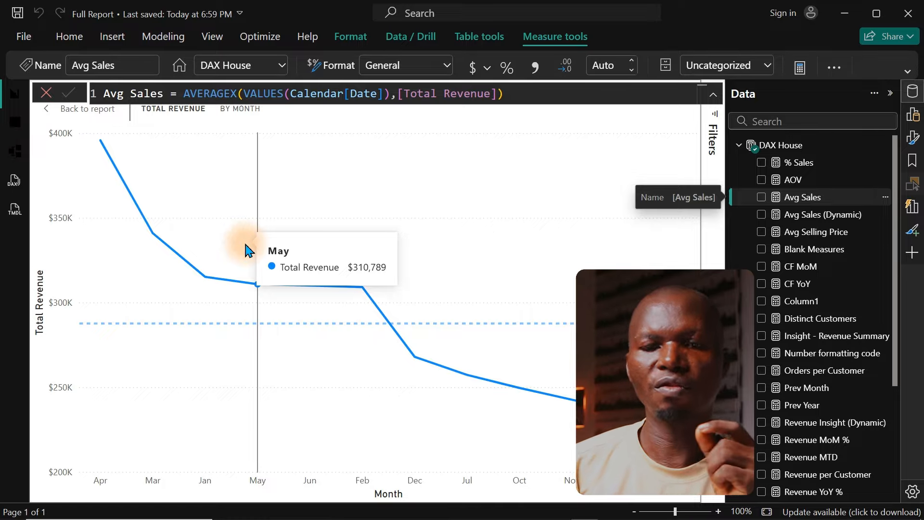
Step: Start a new visual calculation on the line chart's Y-axis
click(910, 99)
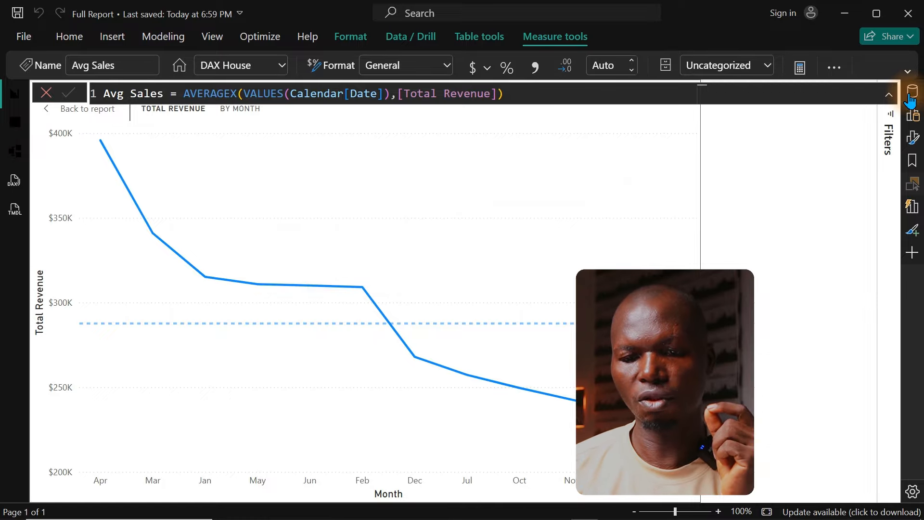
click(915, 117)
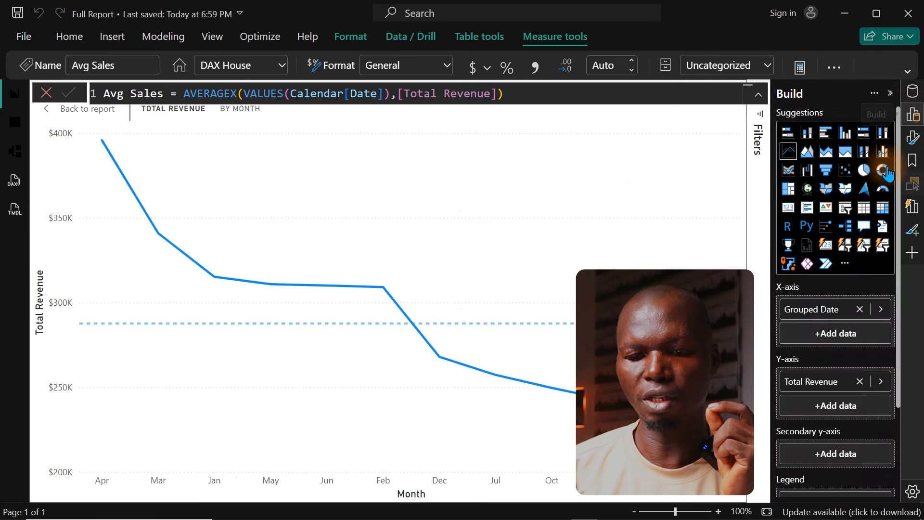
click(824, 406)
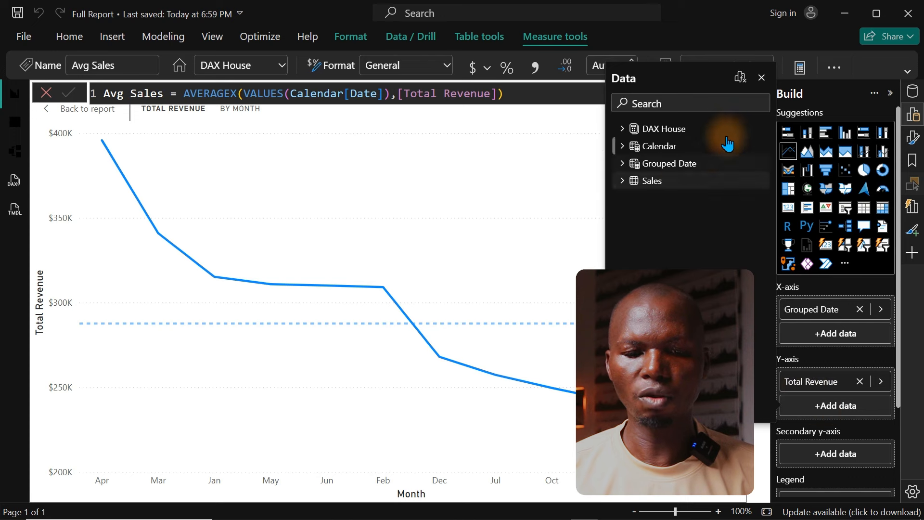
click(741, 78)
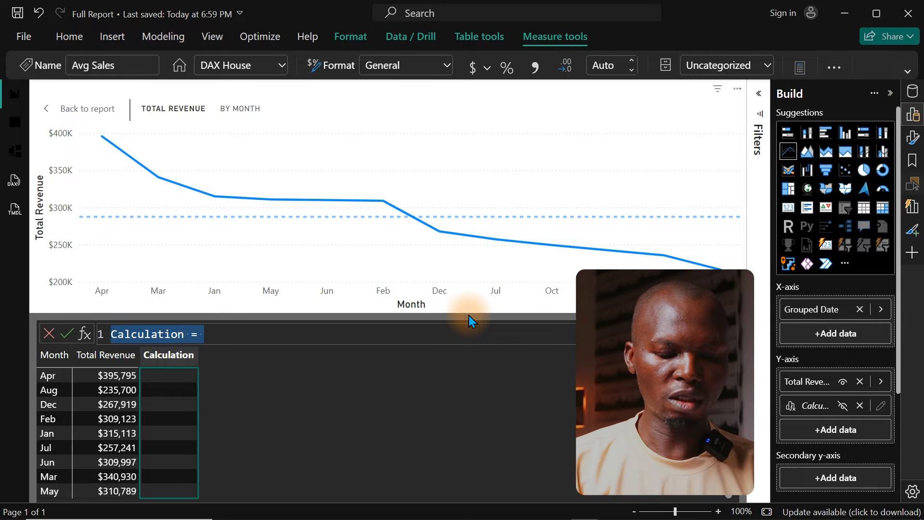
Step: Name the new visual calculation Avg. and start its formula with the AVERAGE function
text(Avg.)
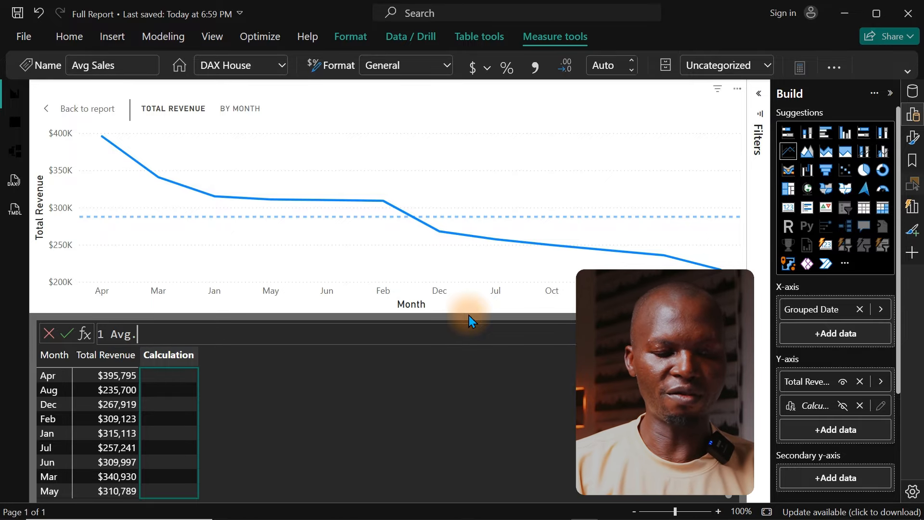
text( =)
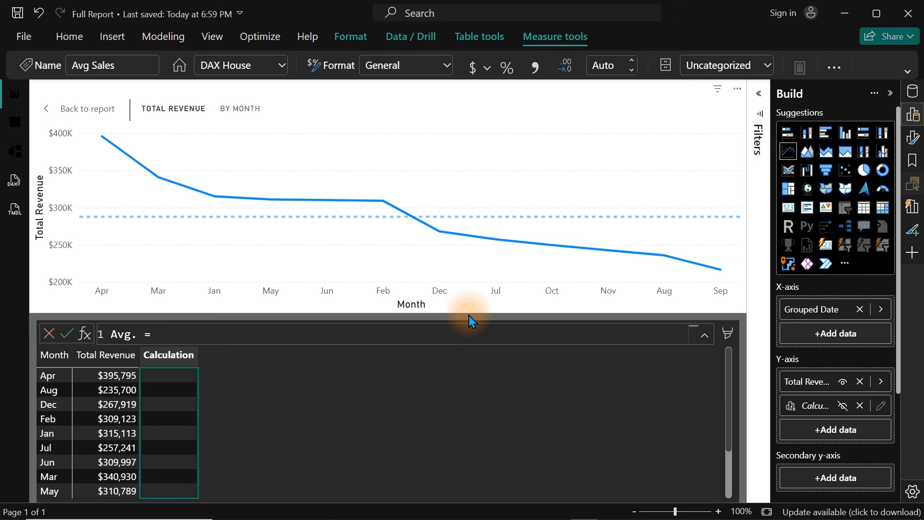
text(av)
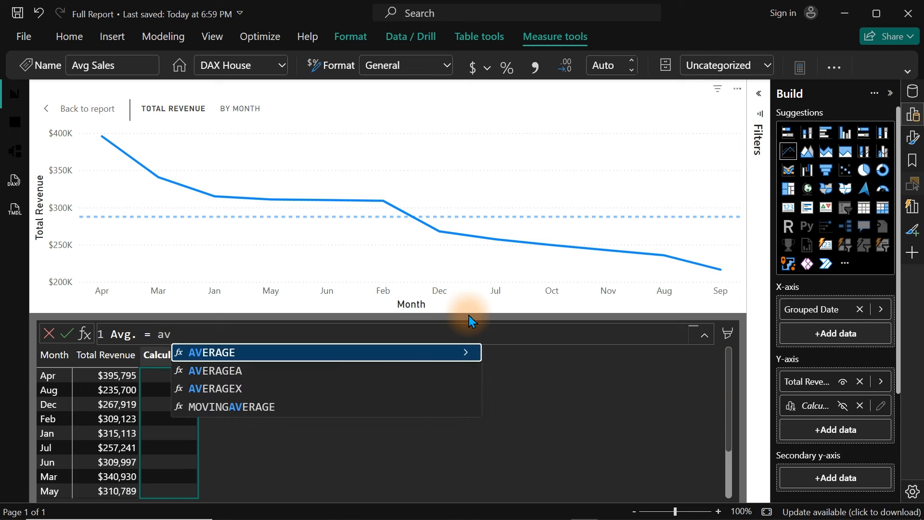
key(Tab)
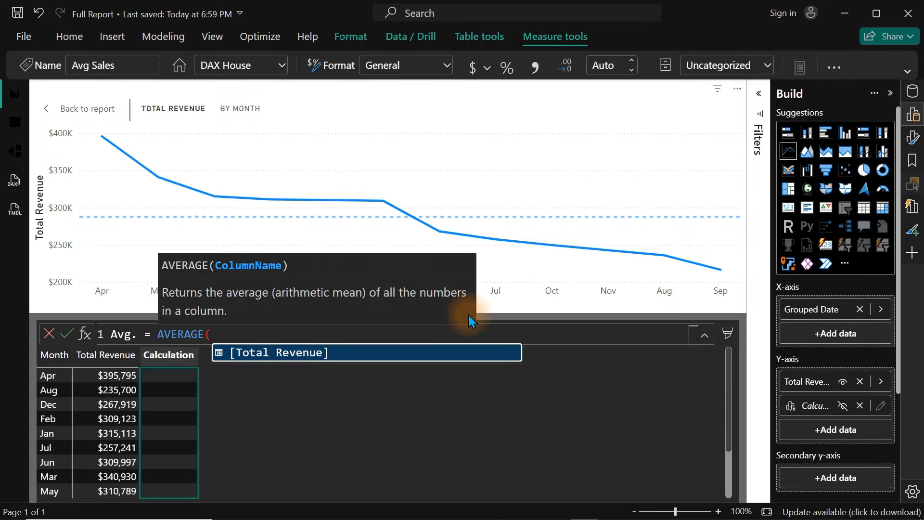
key(shift+Return)
key(Tab)
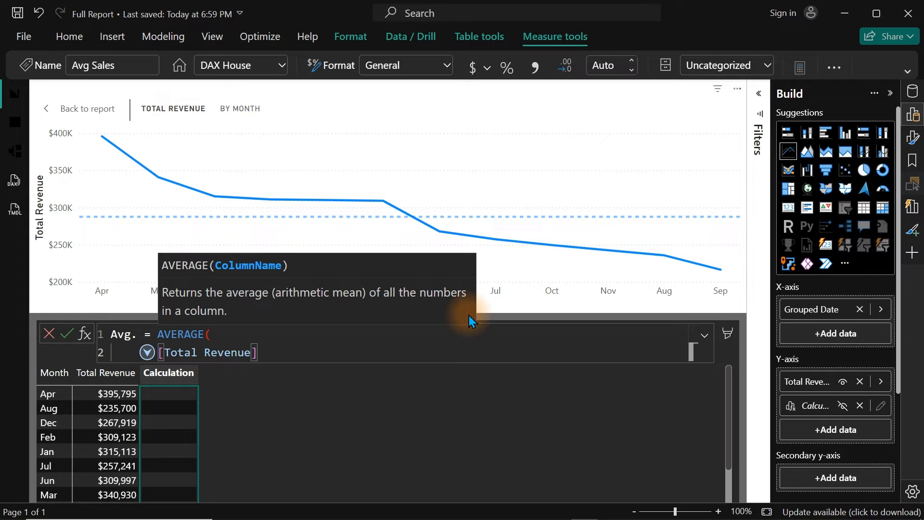
key(BackSpace)
key(BackSpace)
key(BackSpace)
key(BackSpace)
key(BackSpace)
key(BackSpace)
key(BackSpace)
key(BackSpace)
key(BackSpace)
key(BackSpace)
key(BackSpace)
key(BackSpace)
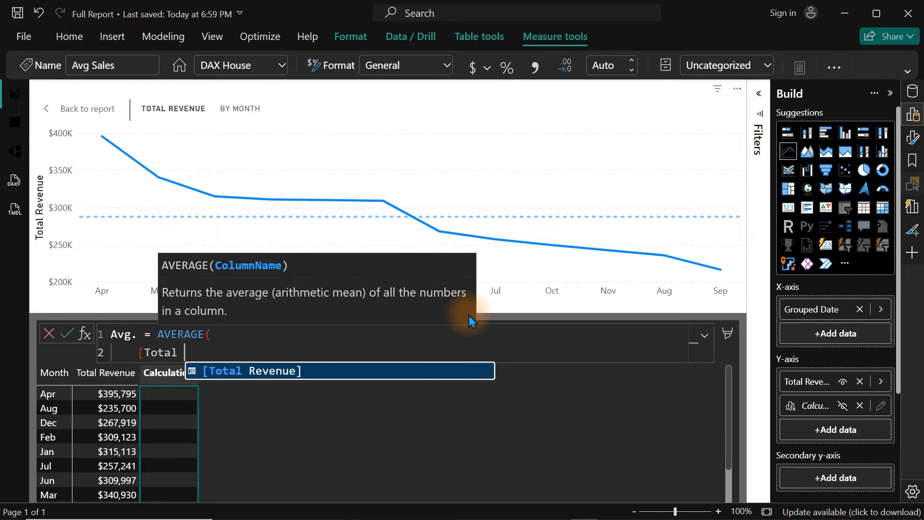
key(BackSpace)
key(BackSpace)
key(BackSpace)
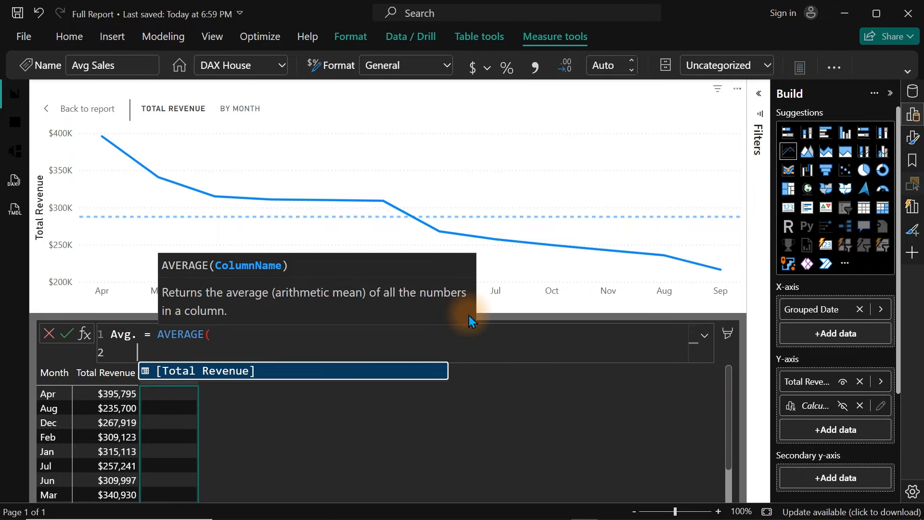
text(rows)
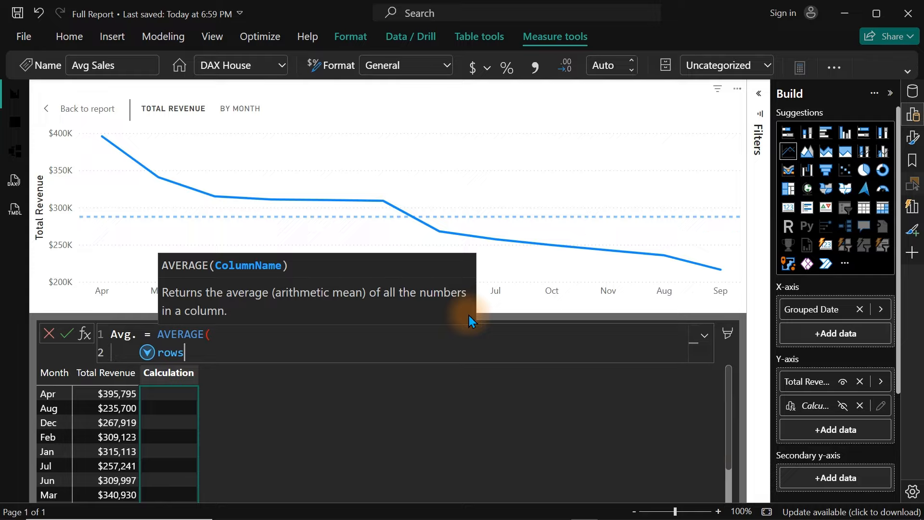
text(,)
key(Return)
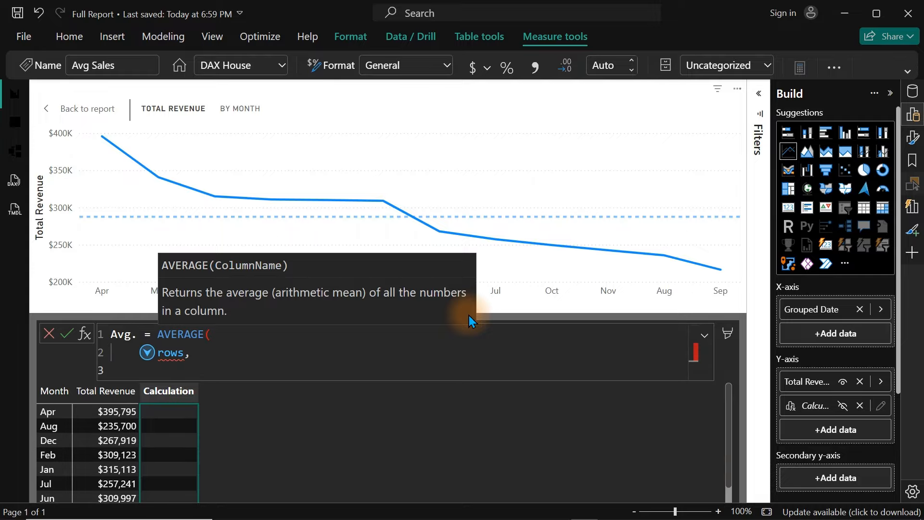
key(BackSpace)
key(BackSpace)
key(BackSpace)
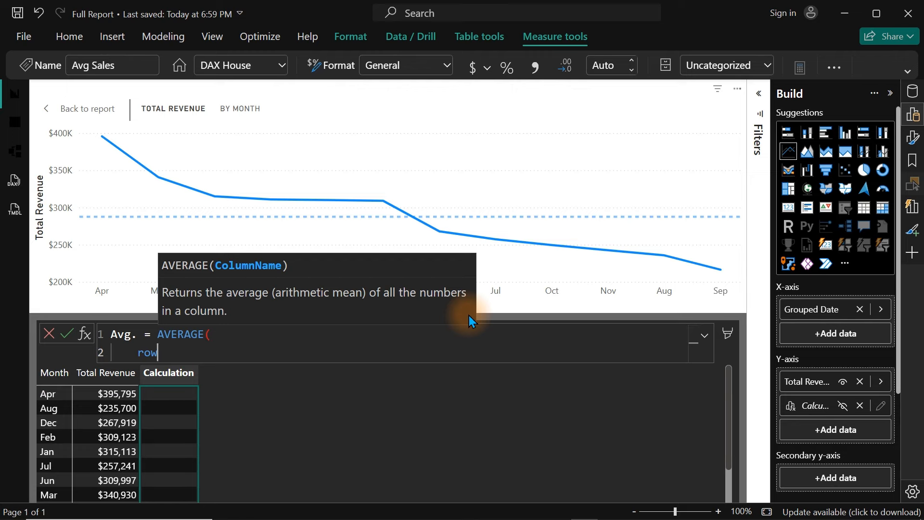
key(BackSpace)
key(BackSpace)
key(BackSpace)
key(BackSpace)
key(BackSpace)
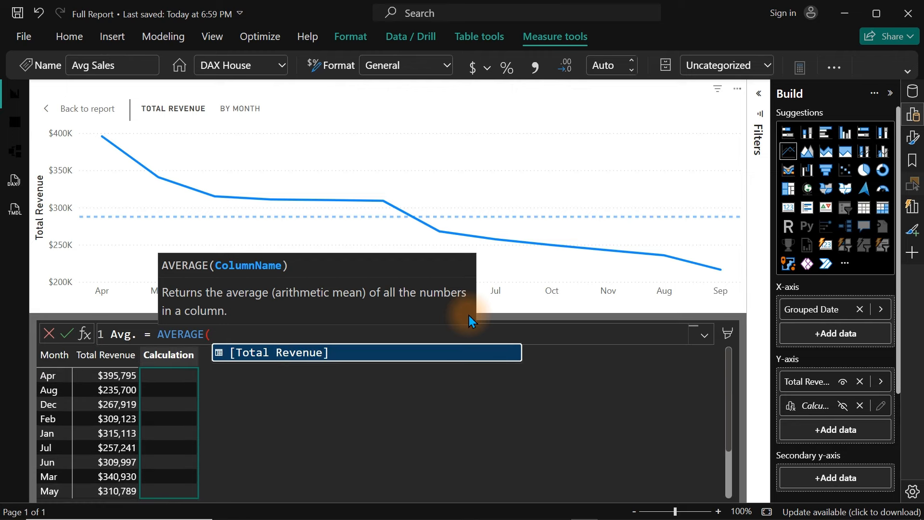
Step: Change the Avg. calculation's function to AVERAGEX and give it ROWS as the table argument
key(BackSpace)
key(Down)
key(Down)
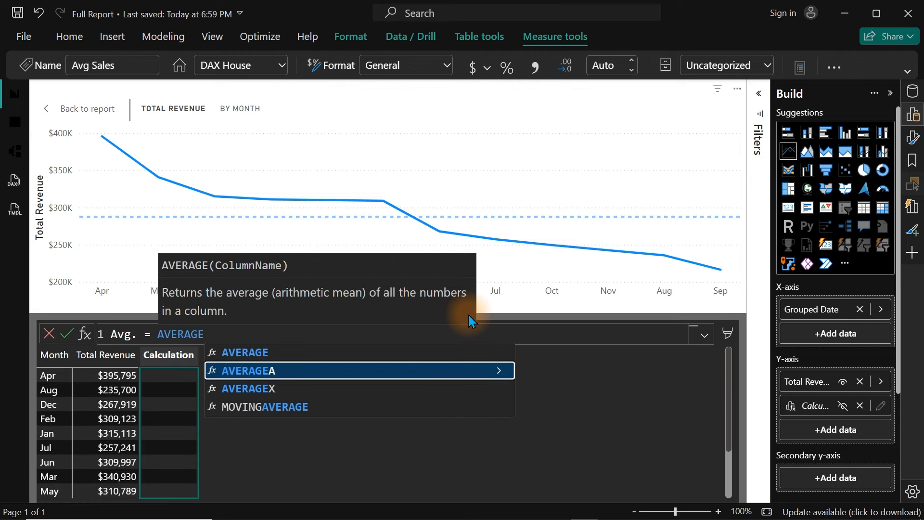
key(Tab)
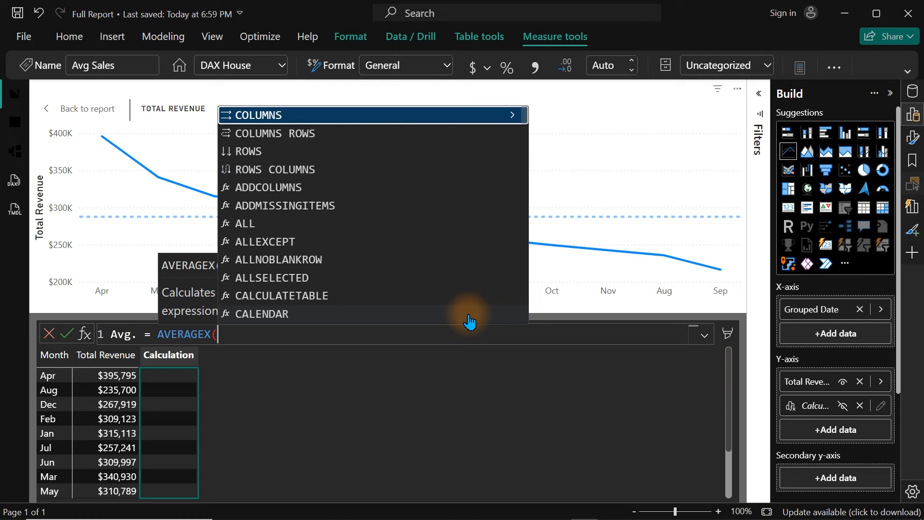
key(shift+Return)
text(rows)
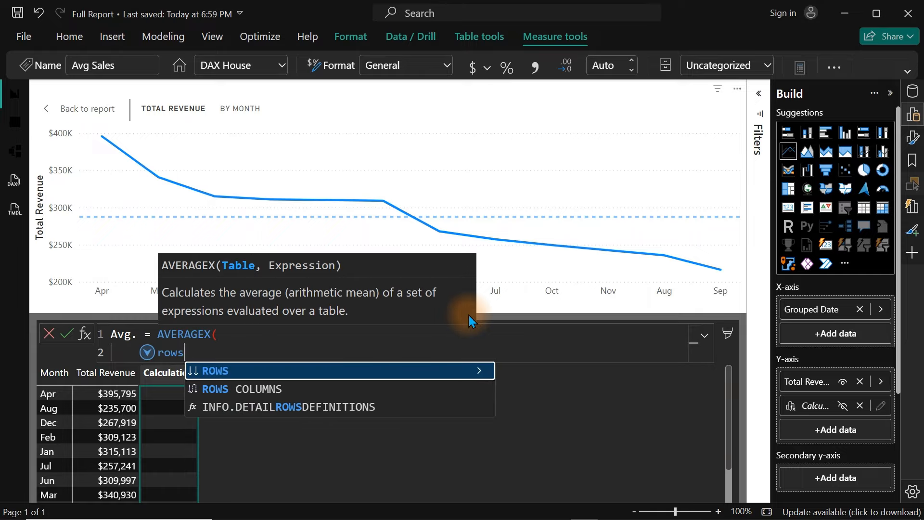
key(Tab)
text(,)
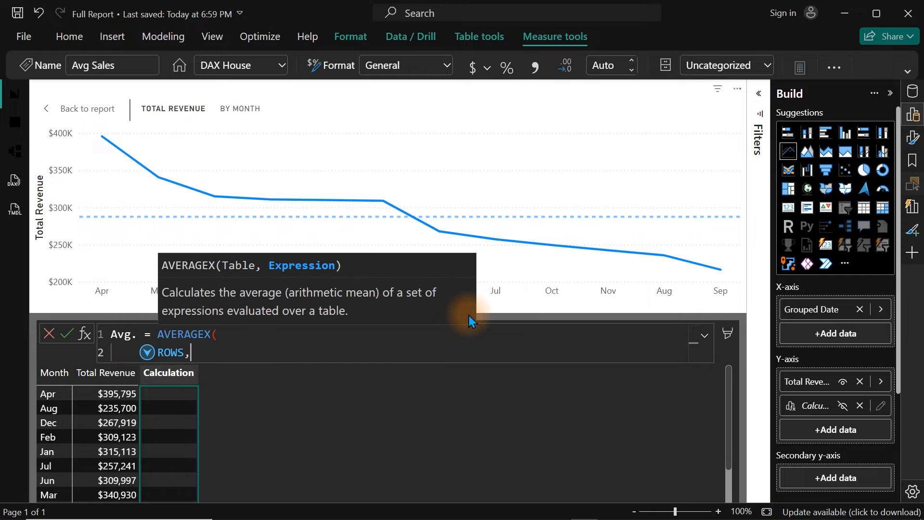
Step: Add [Total Revenue] as the AVERAGEX expression, close the function on its own line, and commit the Avg. calculation
key(shift+Return)
text([)
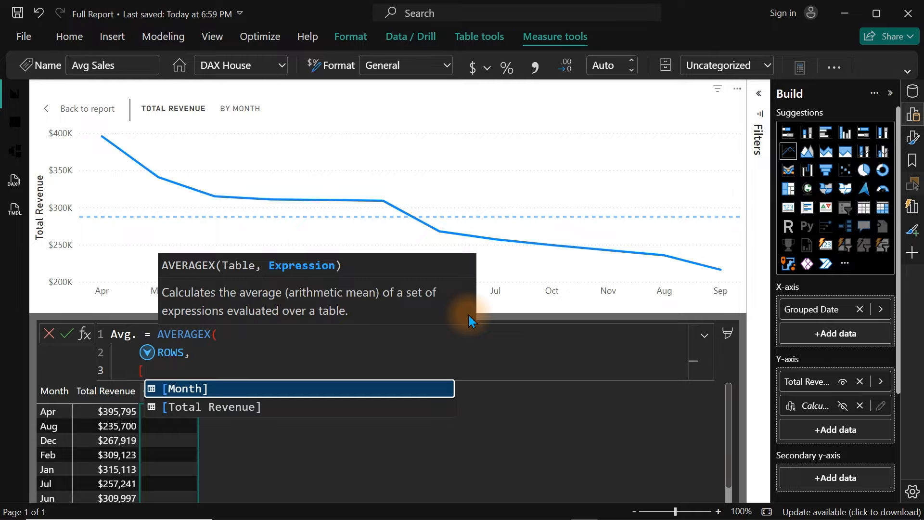
key(Down)
key(Tab)
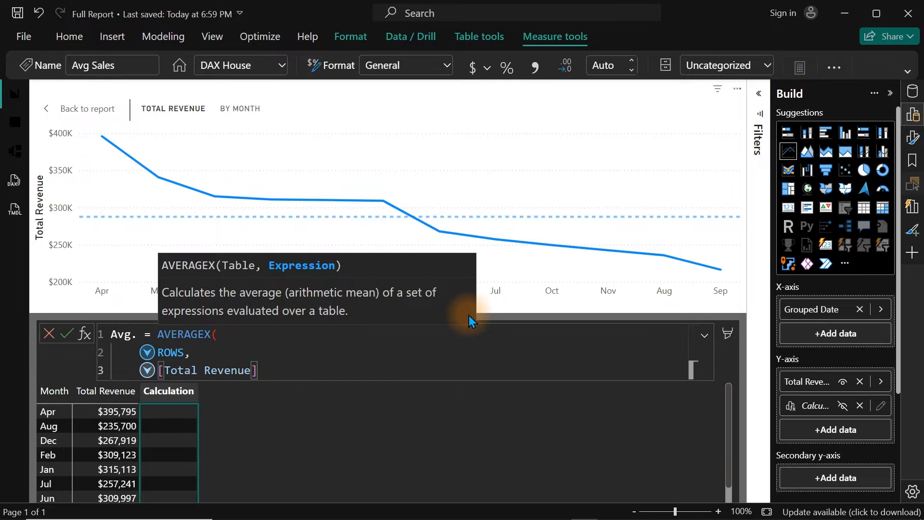
text())
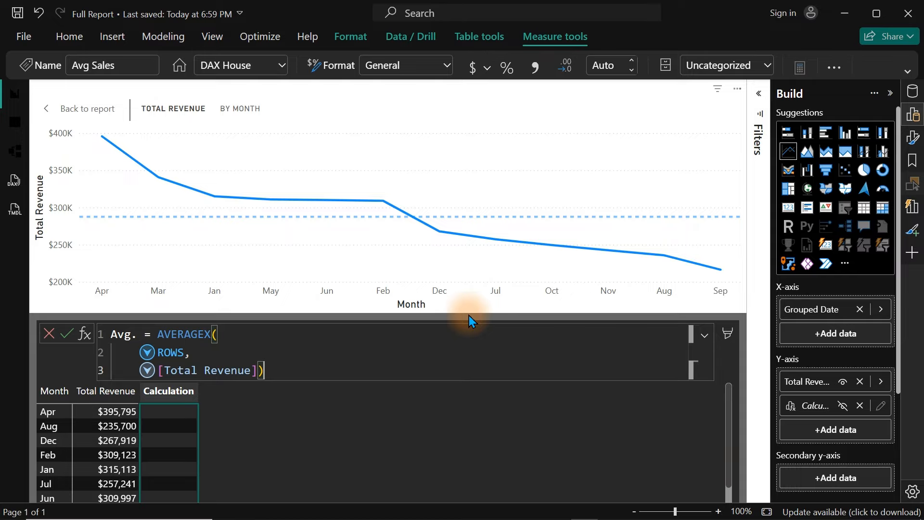
key(shift+Return)
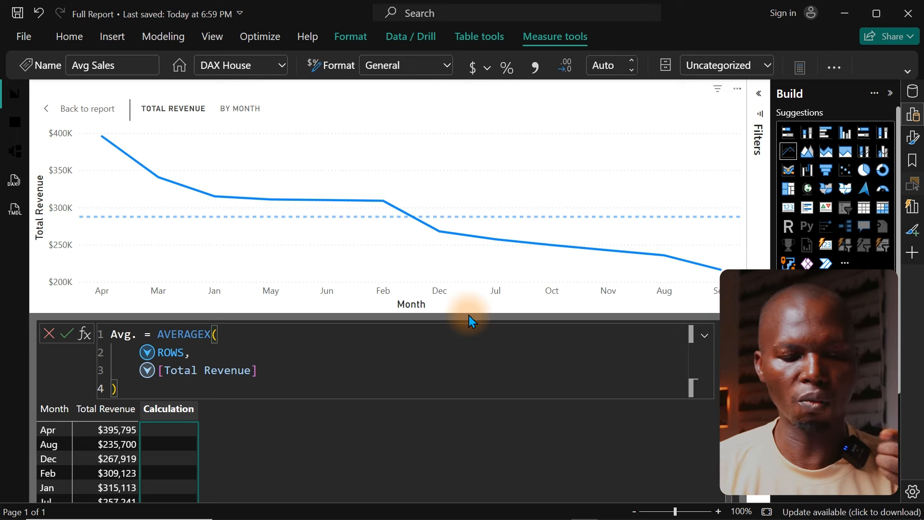
key(Return)
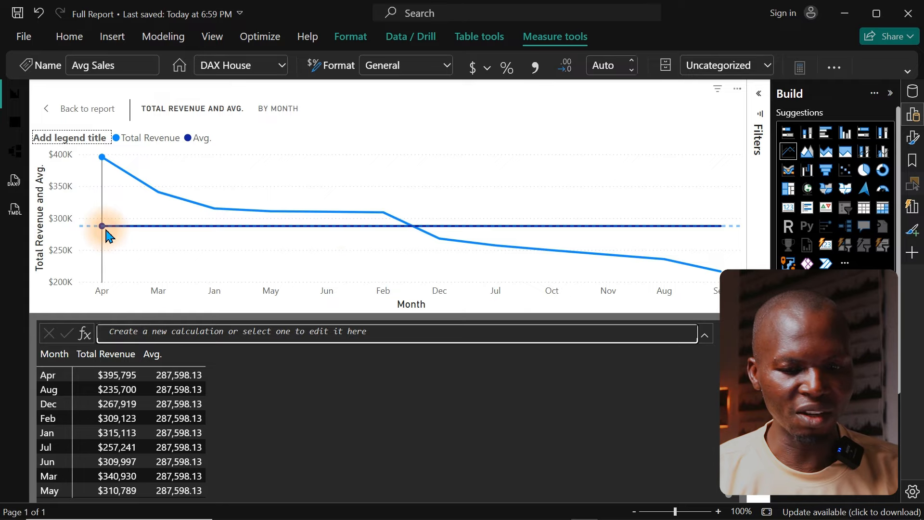
mouse_move(510, 234)
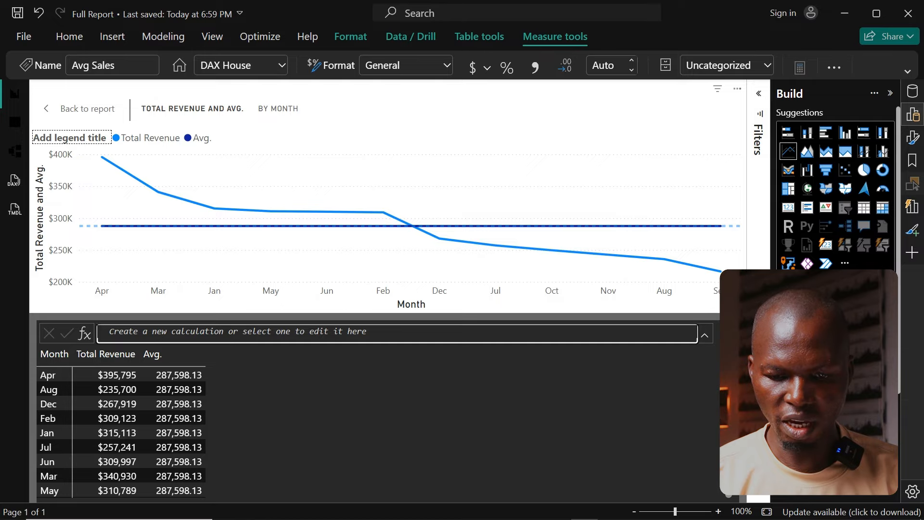
Step: Start another visual calculation on the Y-axis, name it Above, and begin its formula with an IF function
click(828, 390)
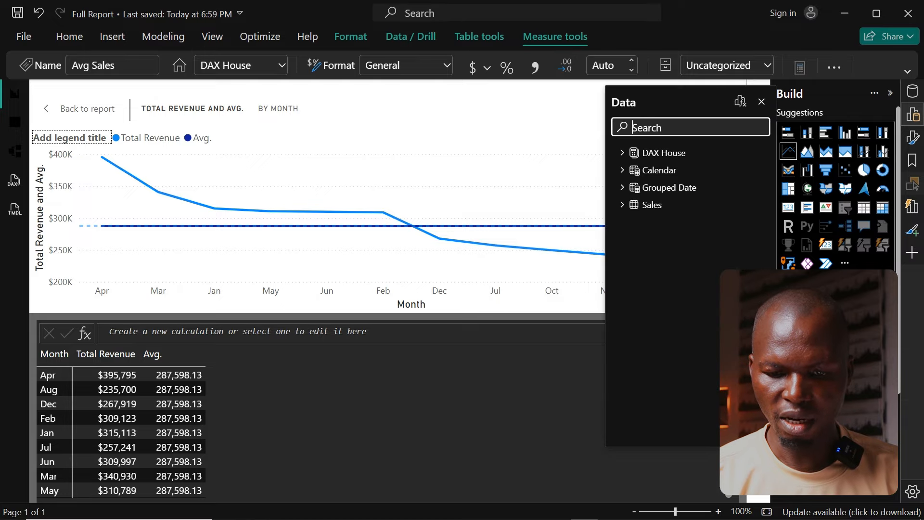
click(741, 102)
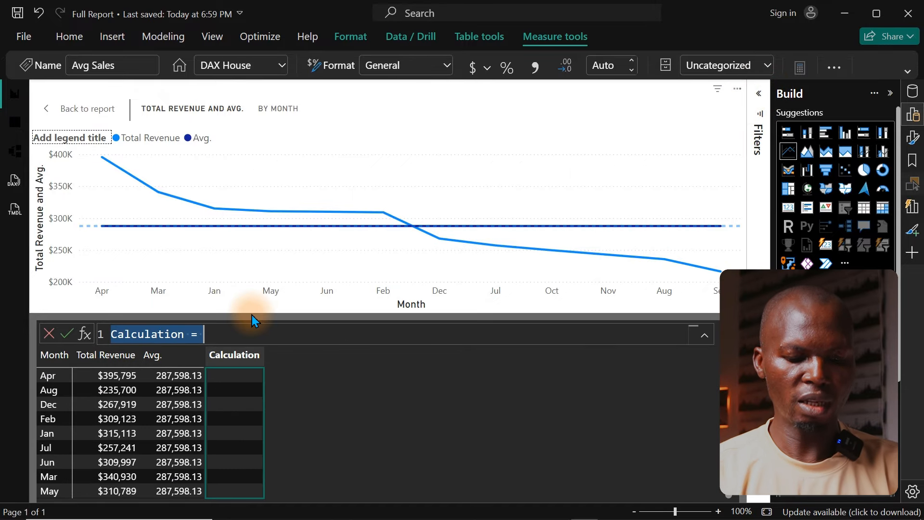
text(Abo)
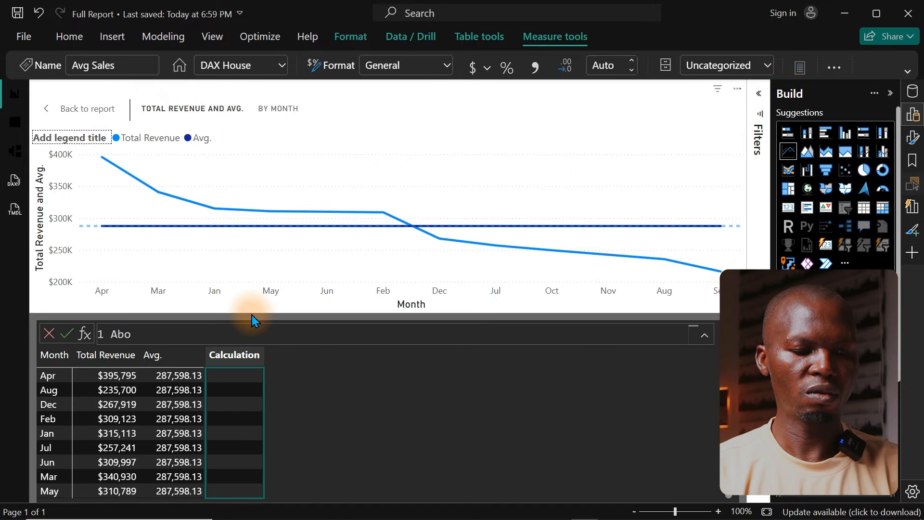
text(ve = )
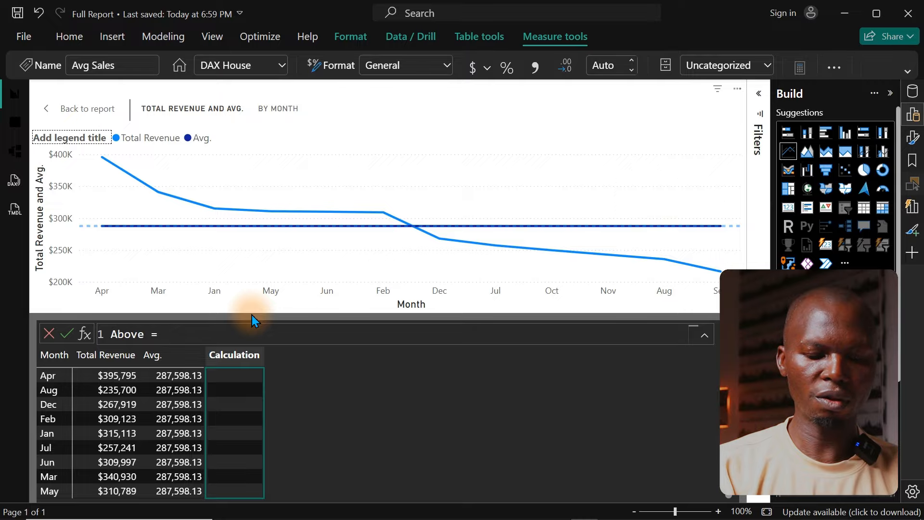
text(IF()
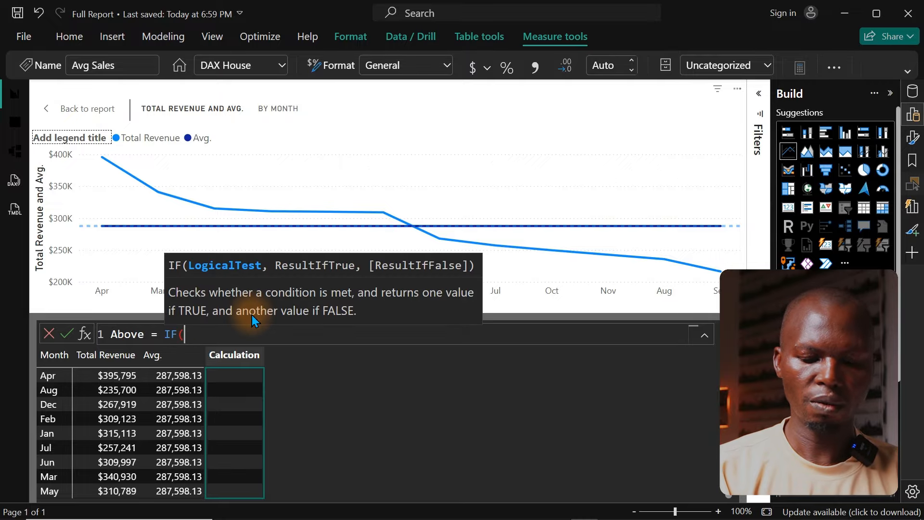
text([)
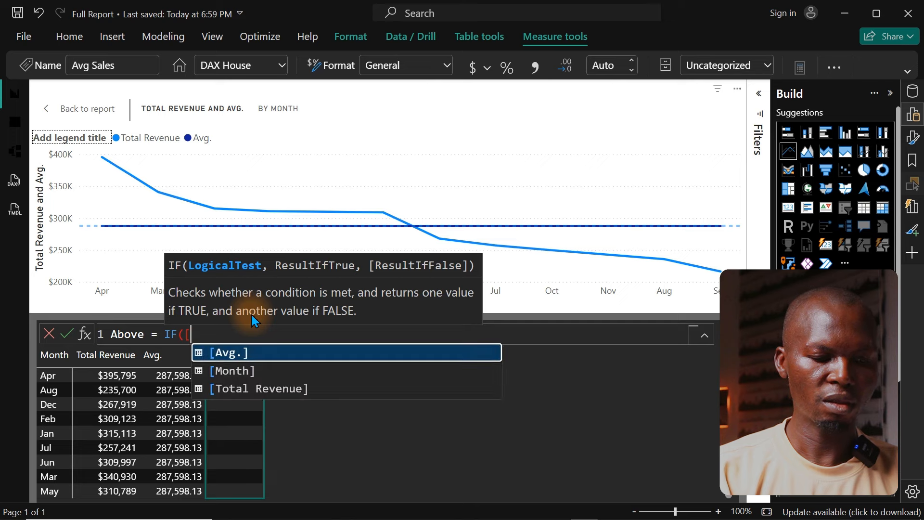
Step: Enter [Total Revenue] >= [Avg.] as the logical test of the Above calculation's IF function
key(Down)
key(Down)
key(Tab)
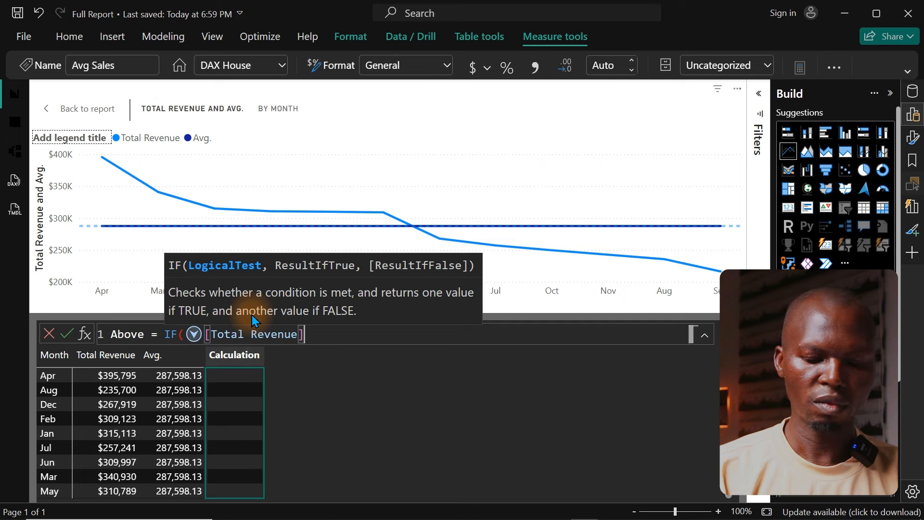
text(>=)
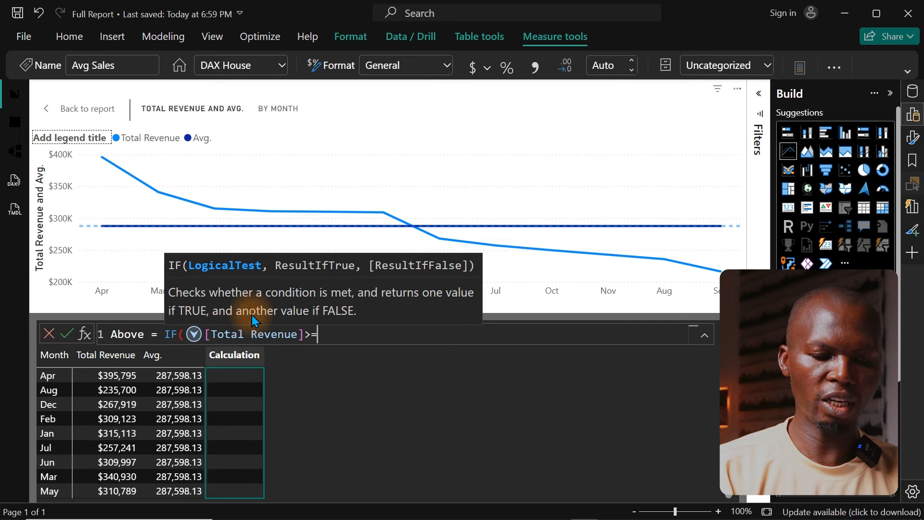
text( av)
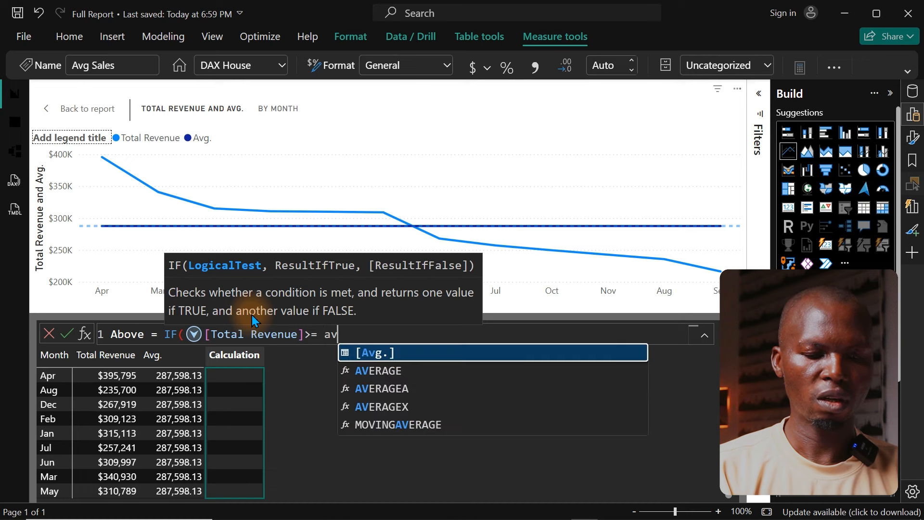
key(Tab)
text(,)
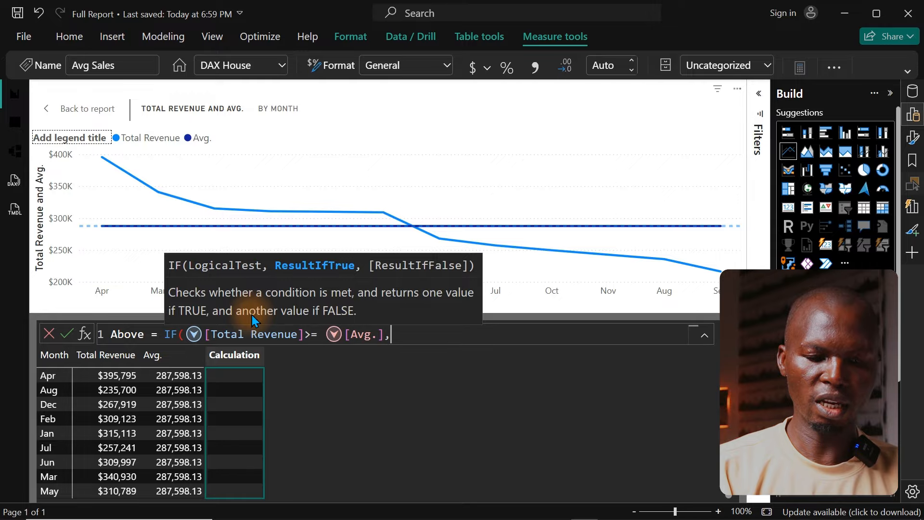
text( to)
Step: Return [Total Revenue] when the IF test is true and commit the Above calculation
key(Tab)
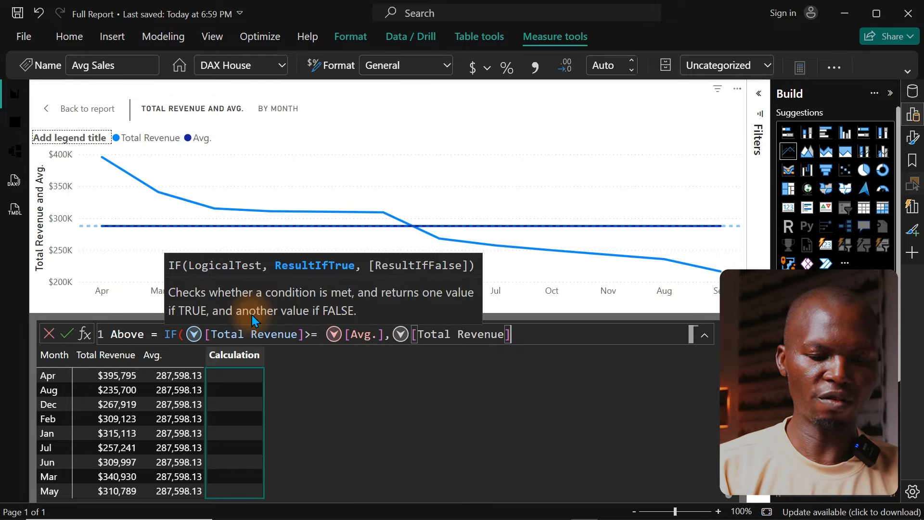
text())
key(Return)
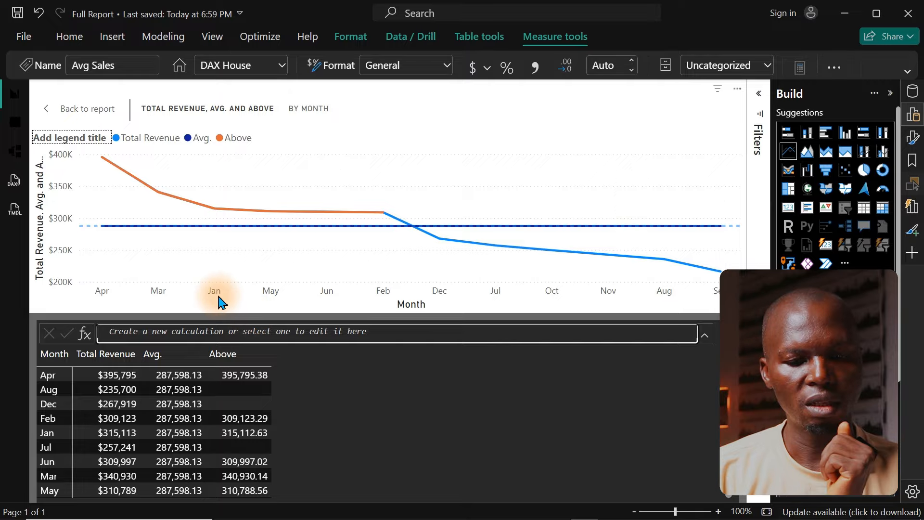
Step: Open the formula of the Avg. visual calculation from the Y-axis fields for review
mouse_move(118, 195)
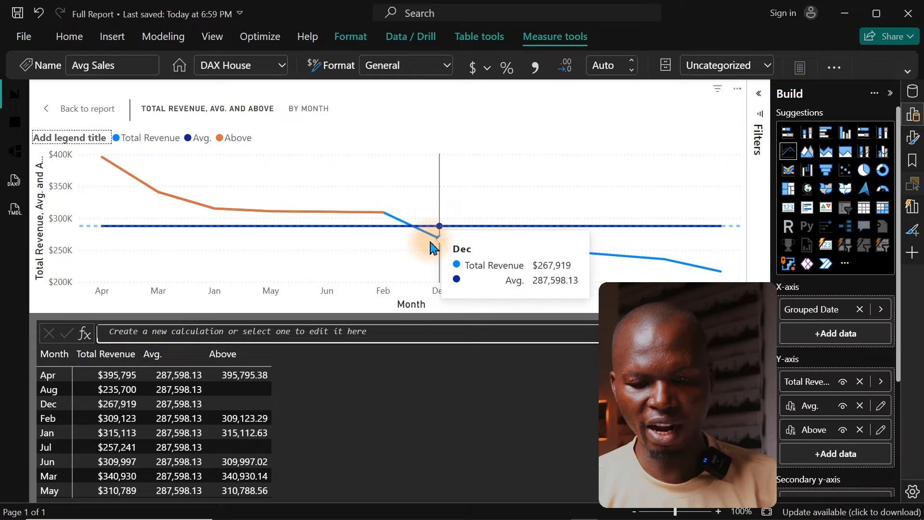
click(880, 408)
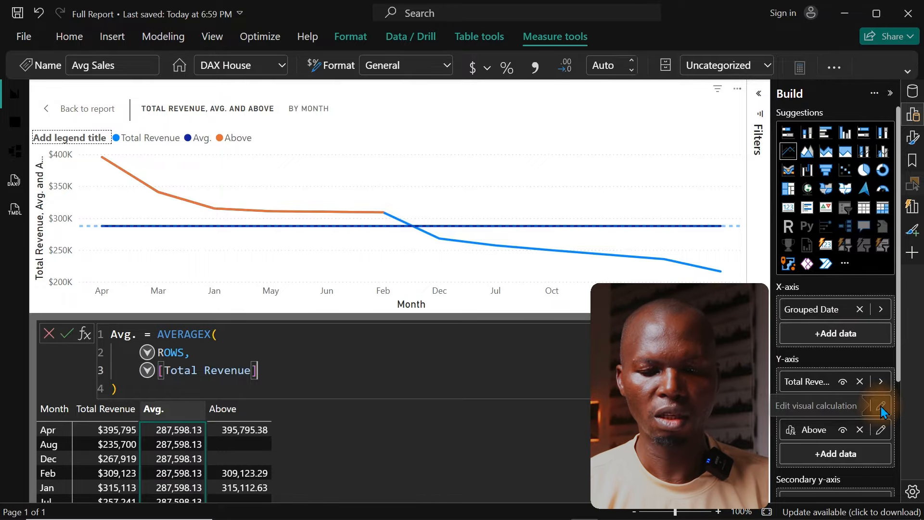
Step: Return to the report page and expand the revenue trend chart in focus mode
click(83, 114)
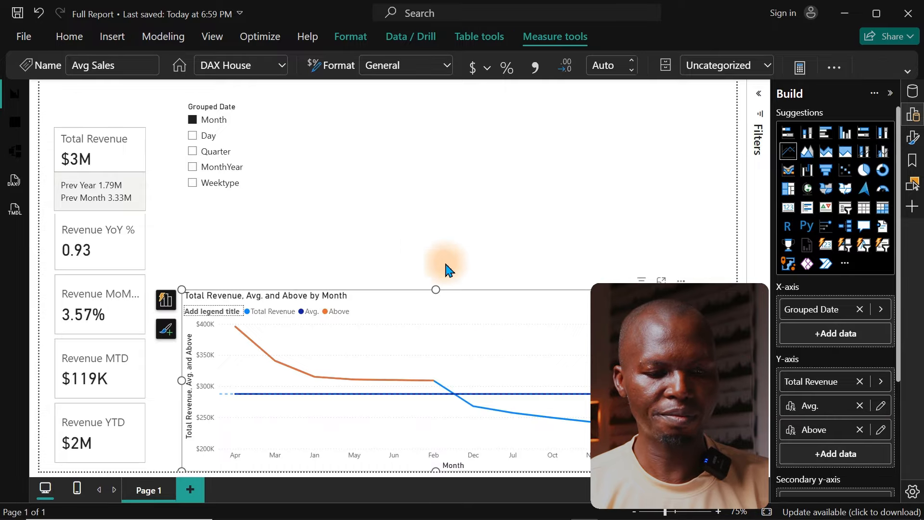
click(485, 308)
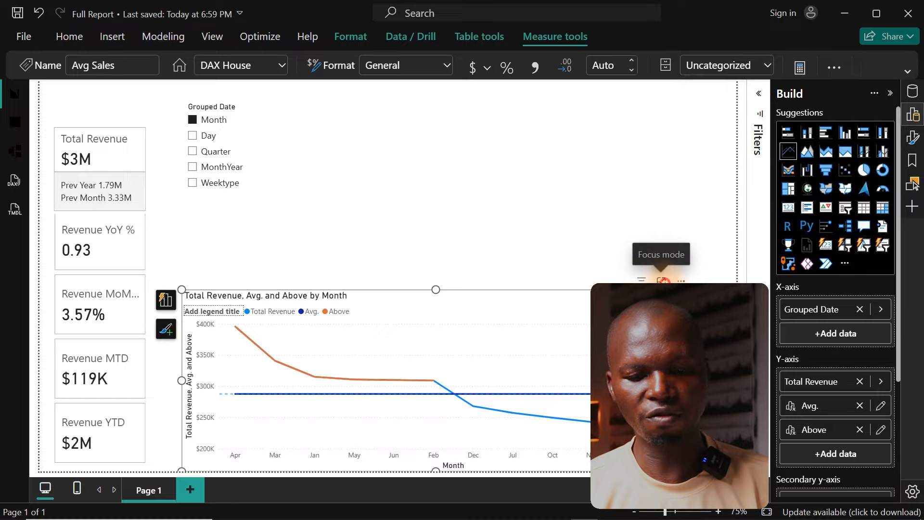
click(661, 281)
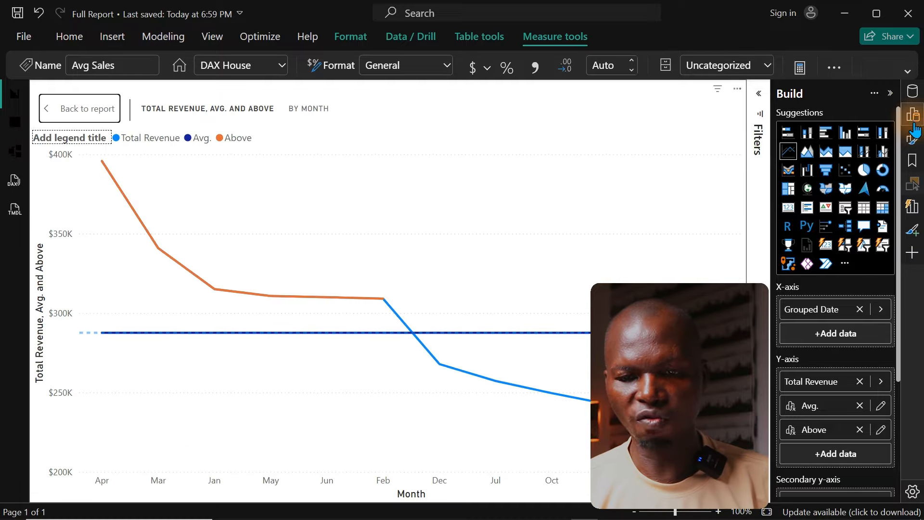
Step: Hide the line of the Avg. series in the revenue trend chart's line formatting
click(914, 139)
click(913, 140)
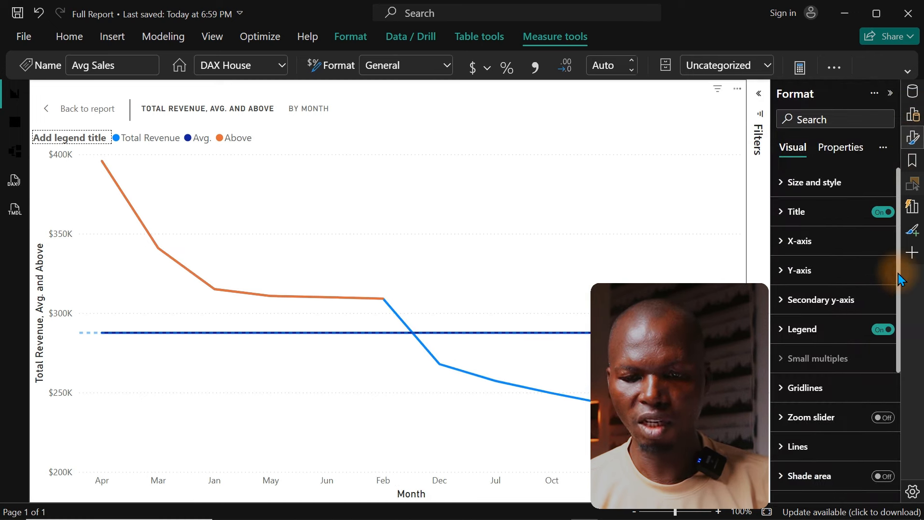
scroll(899, 303, down, 3)
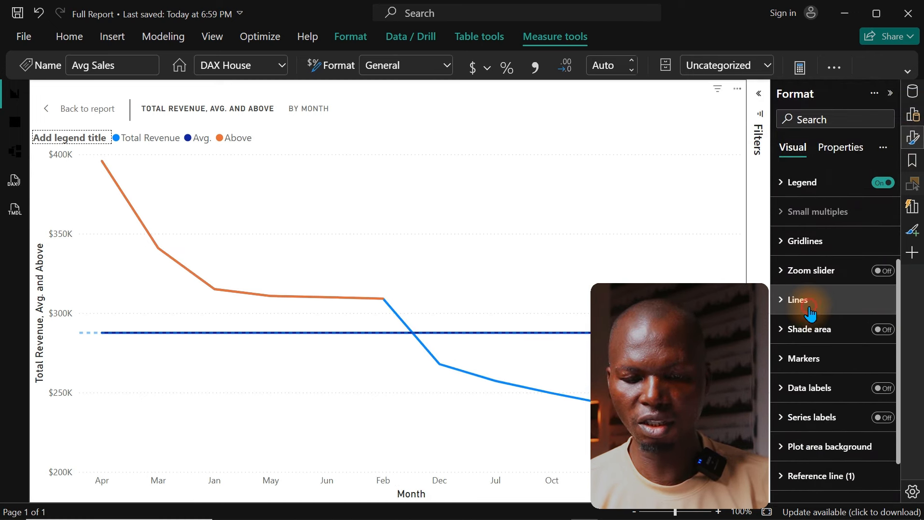
click(811, 303)
drag(900, 312, 894, 375)
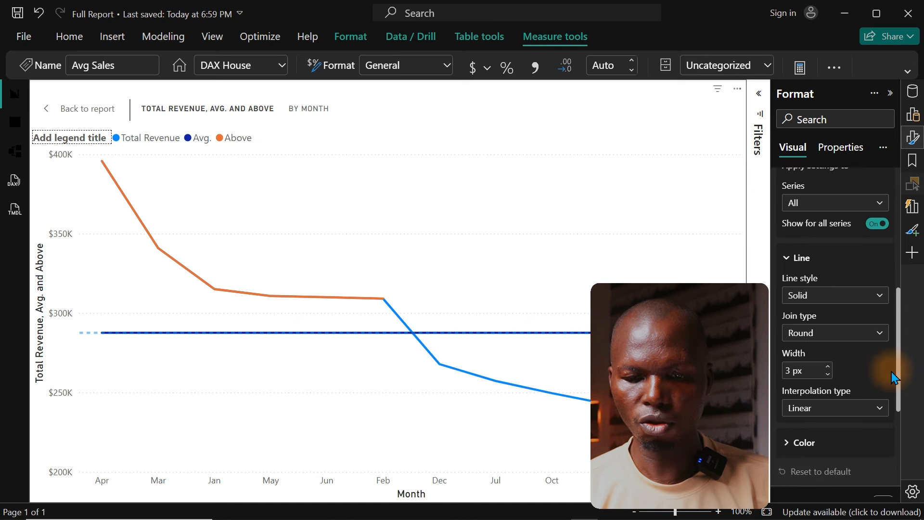
click(840, 201)
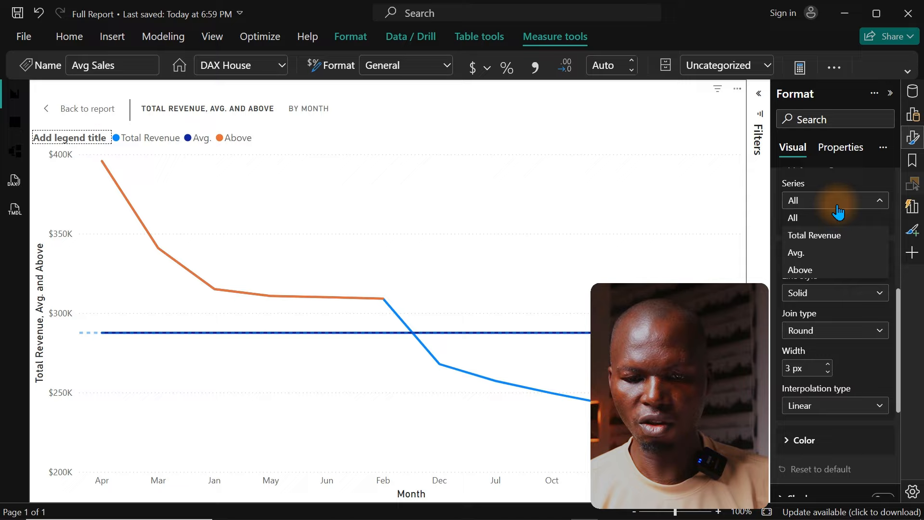
click(832, 252)
click(878, 222)
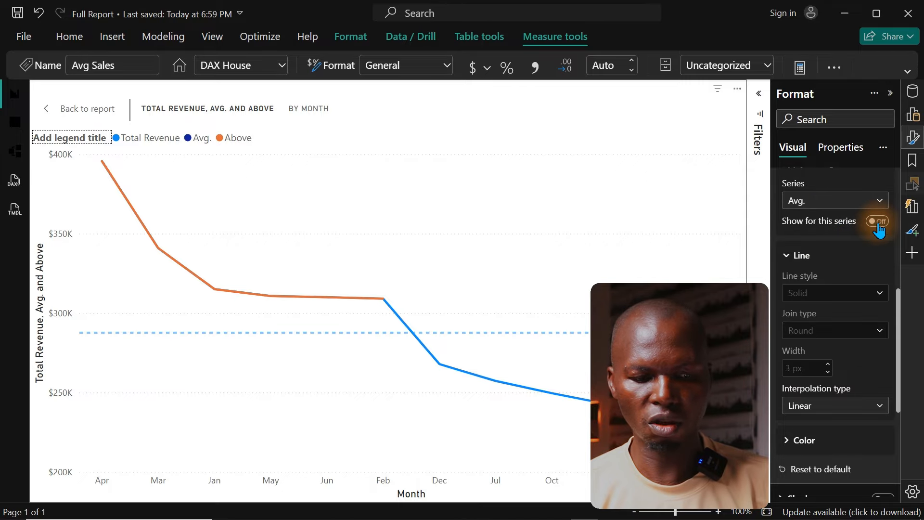
Step: Hide the line of the Above series as well
click(845, 201)
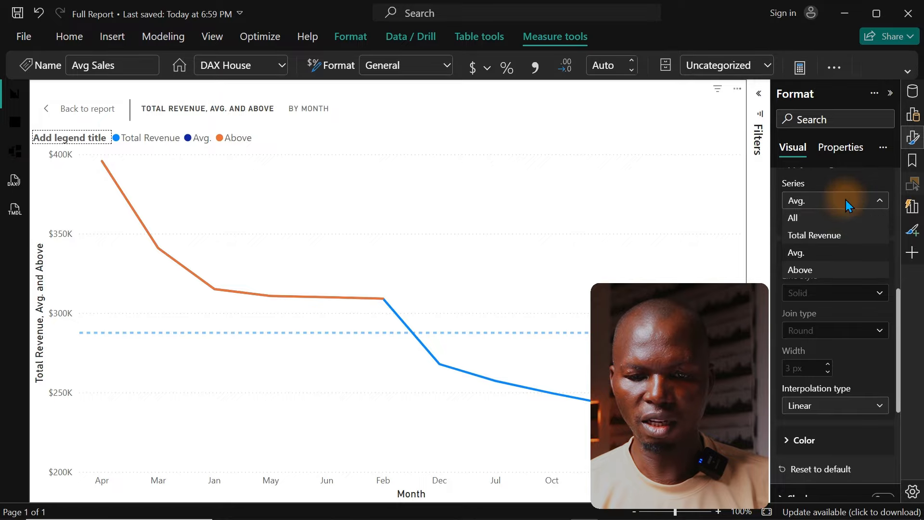
click(814, 270)
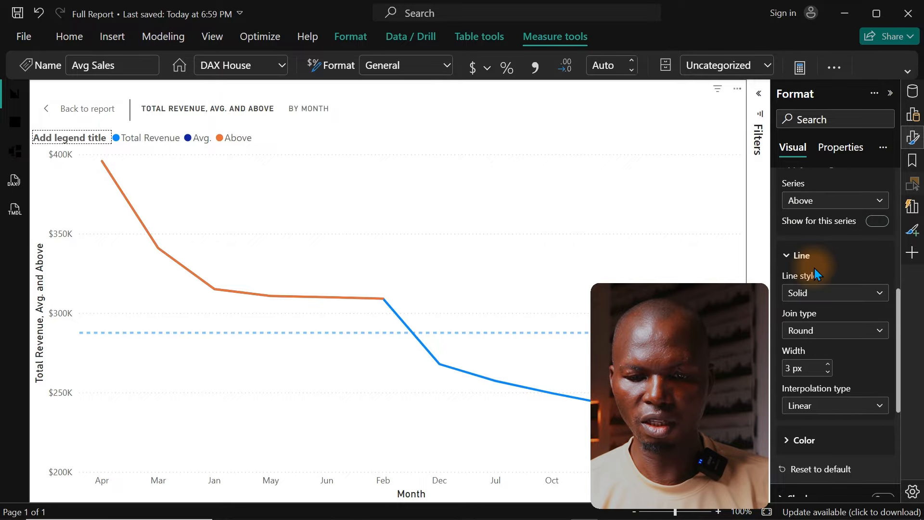
click(884, 222)
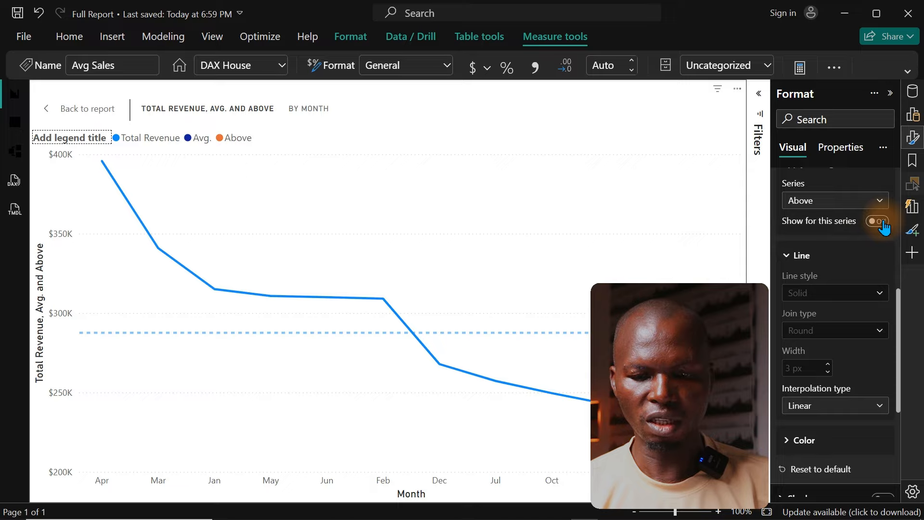
Step: Show markers for the Above series only
drag(898, 306, 890, 382)
click(814, 318)
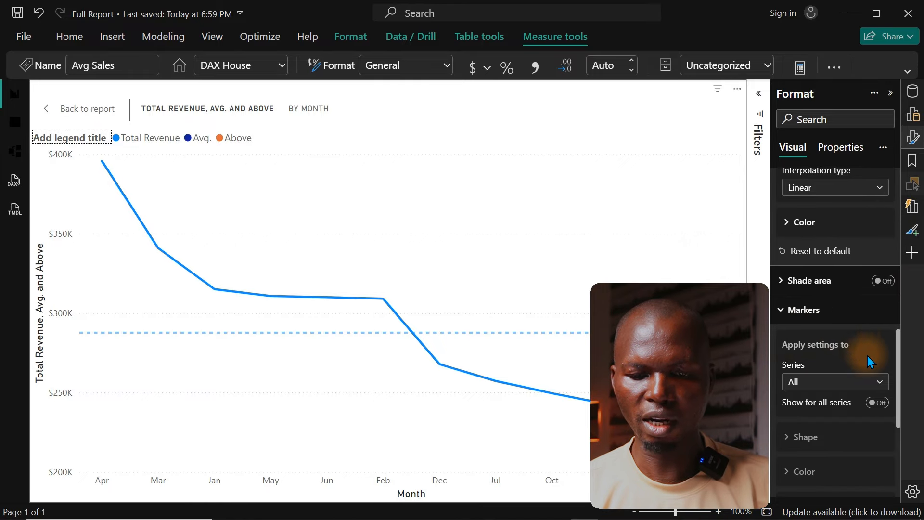
click(875, 384)
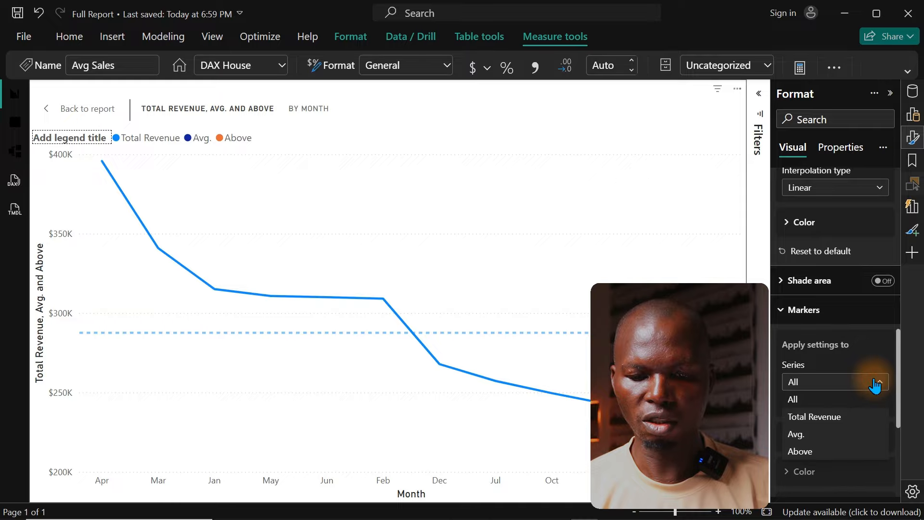
click(821, 453)
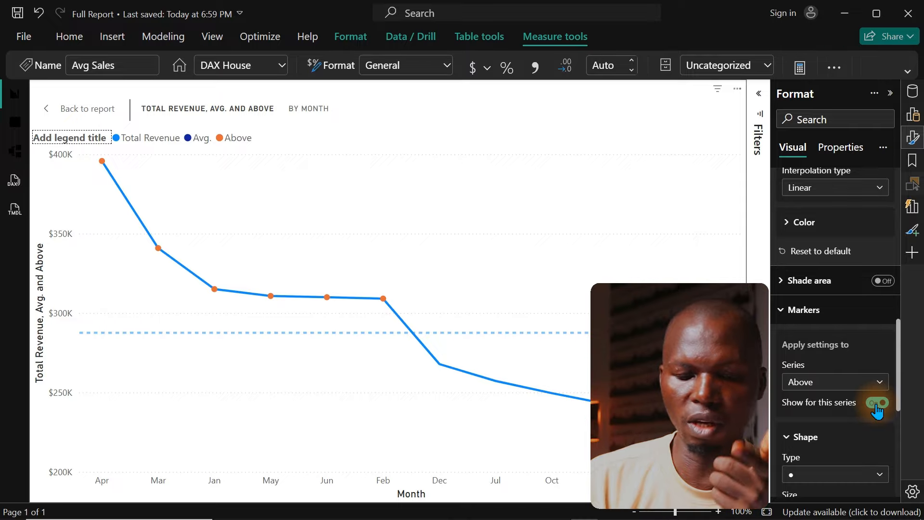
Step: Turn on the chart's data labels and switch them off for the Total Revenue series
scroll(904, 398, down, 6)
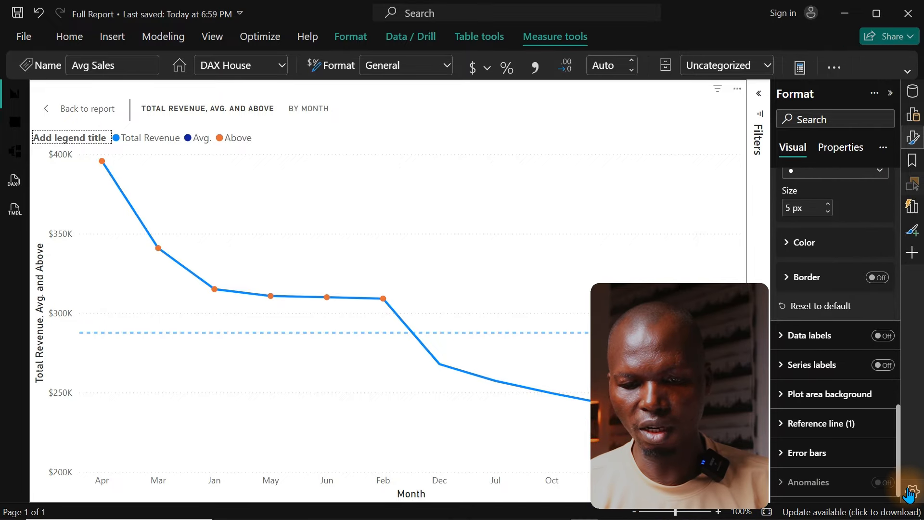
click(881, 345)
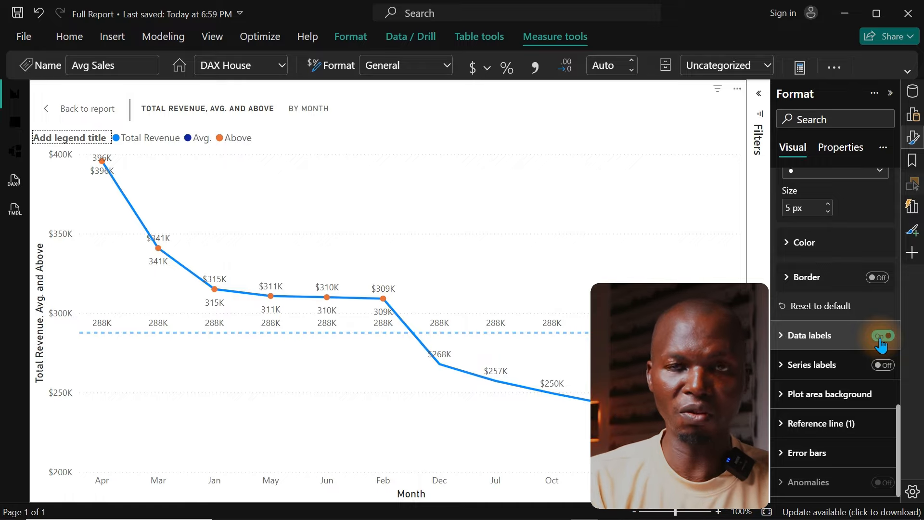
click(833, 337)
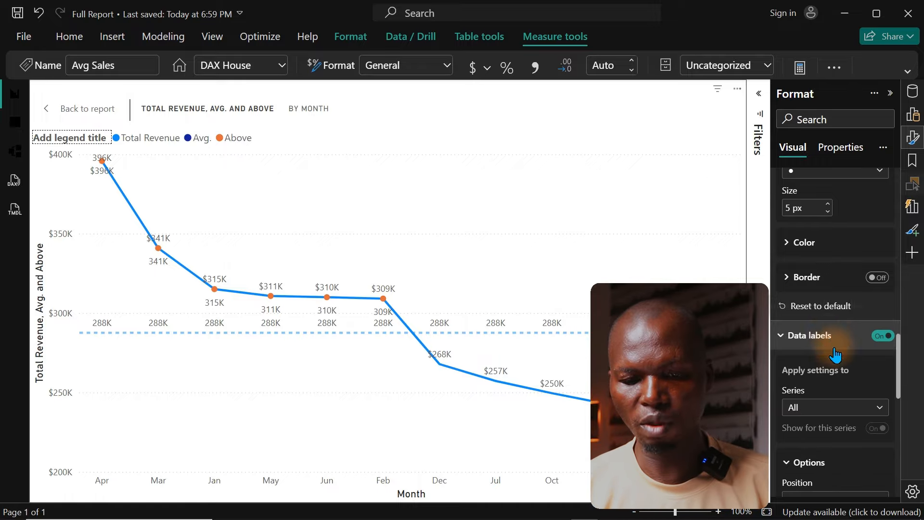
click(879, 409)
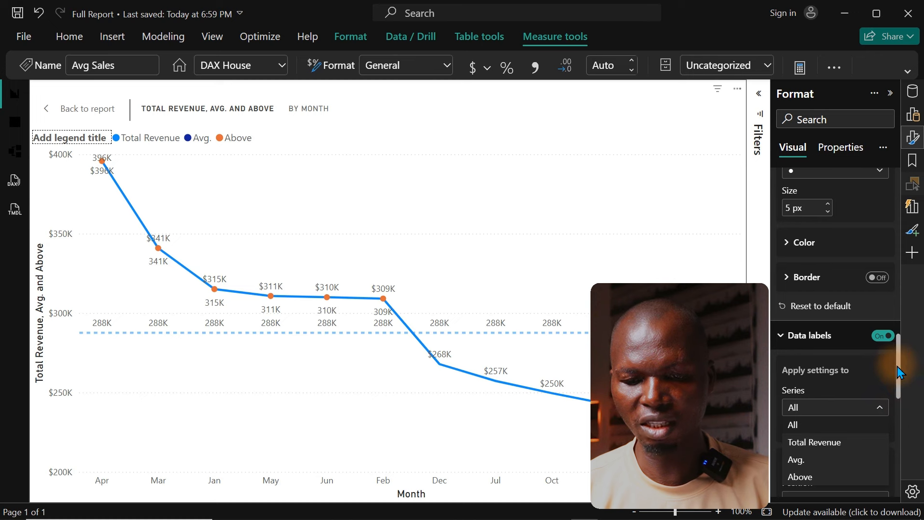
click(901, 409)
scroll(903, 411, down, 5)
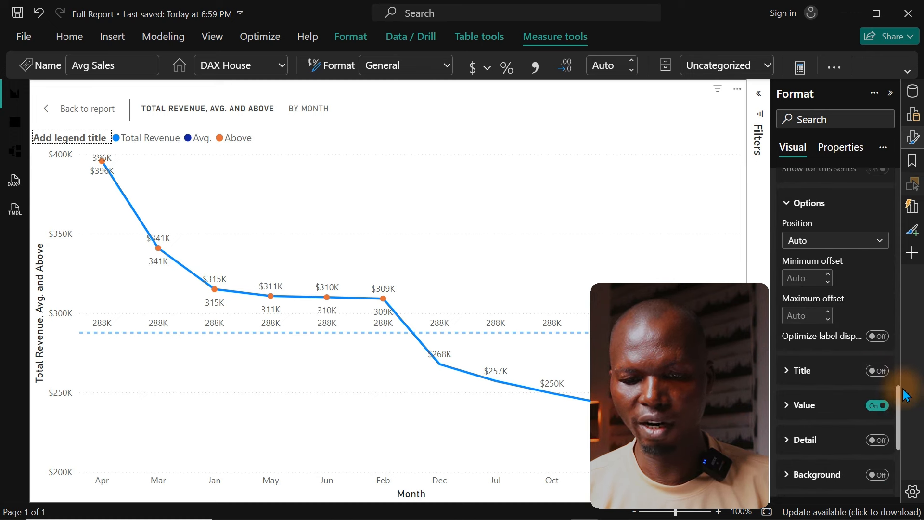
drag(898, 404, 896, 385)
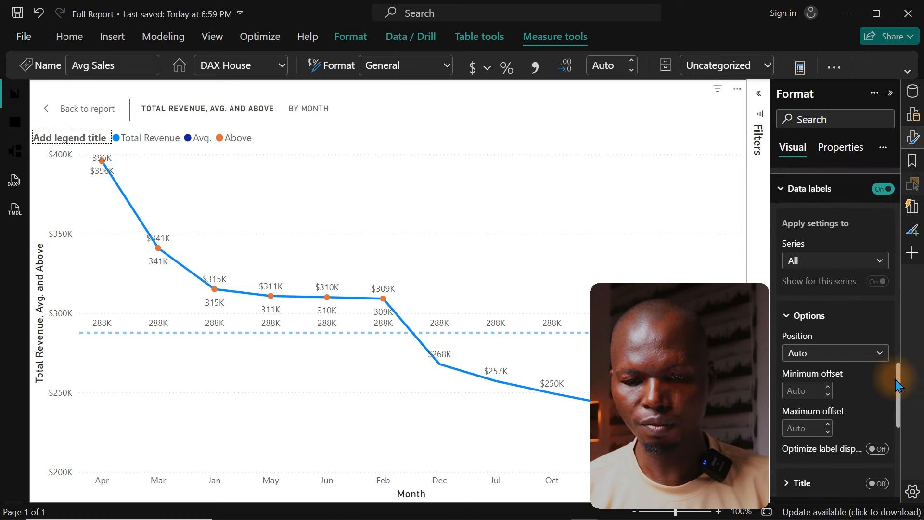
click(821, 261)
click(818, 296)
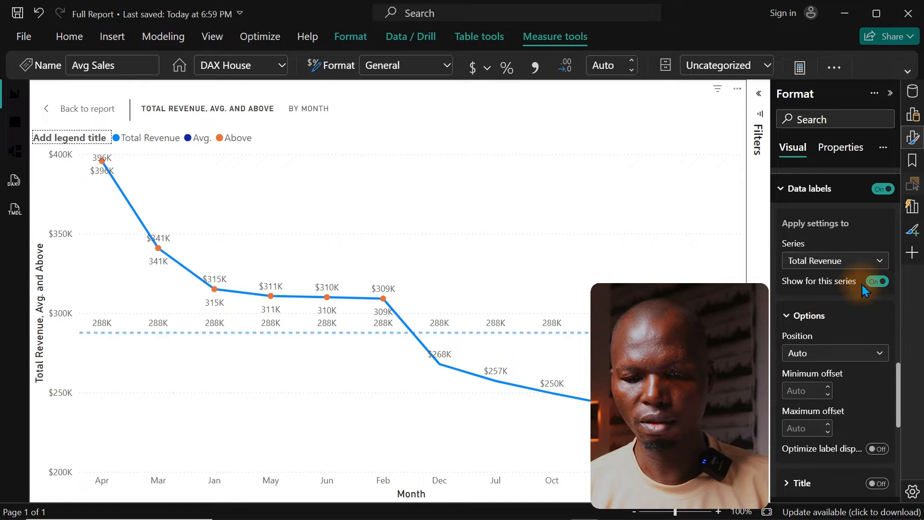
click(877, 282)
Step: Switch off the data labels of the Avg. series and select the Above series in the data label settings
click(858, 270)
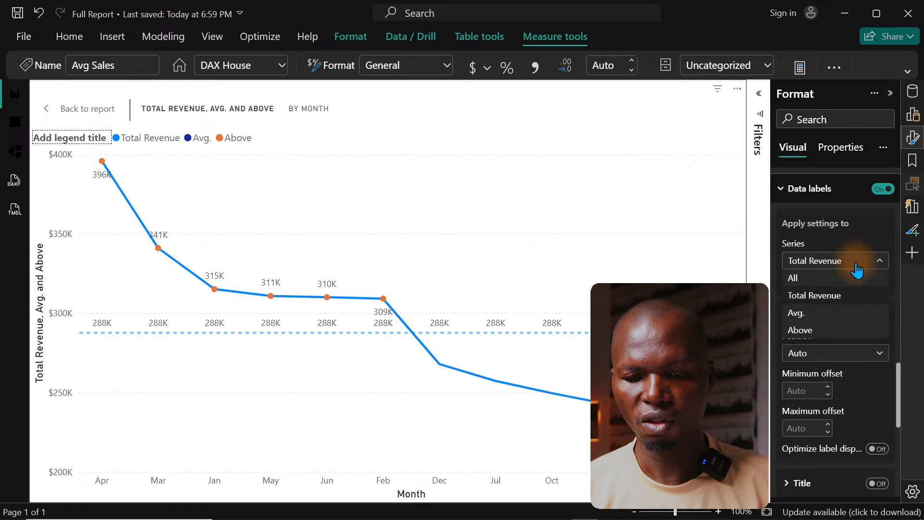
click(822, 313)
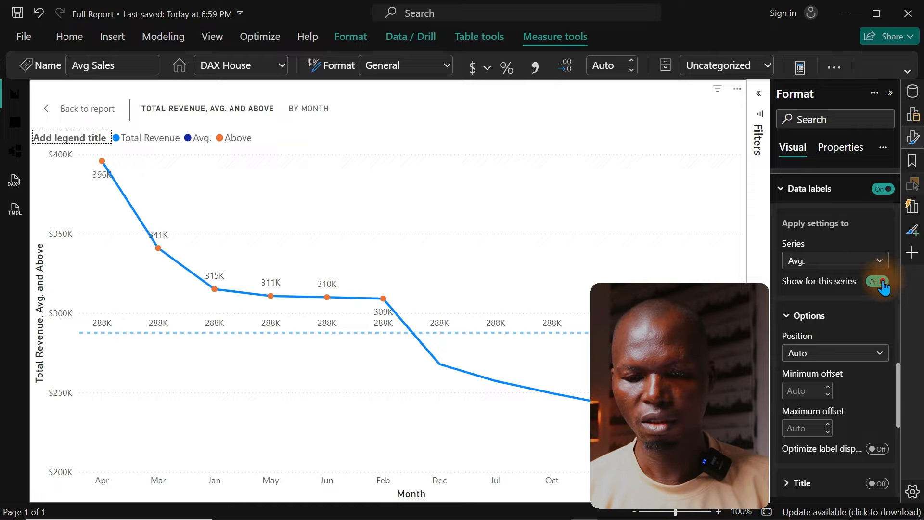
click(884, 283)
click(858, 262)
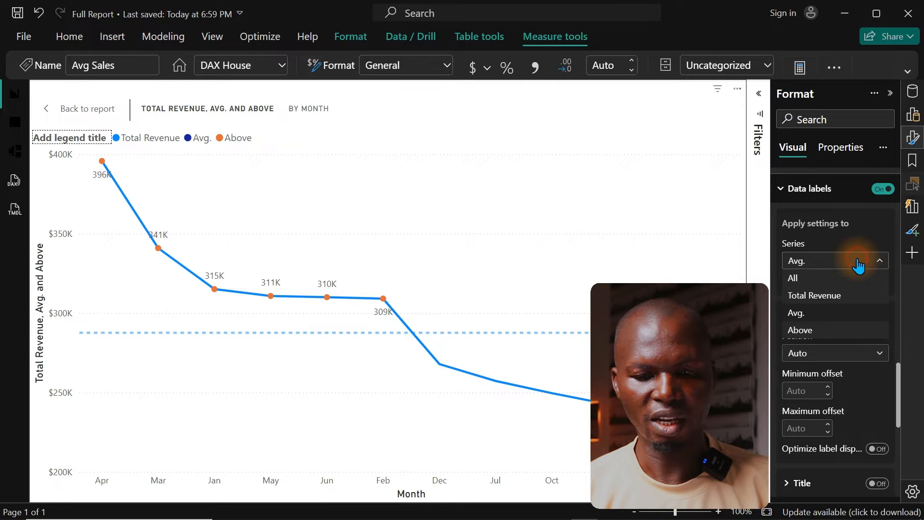
click(819, 315)
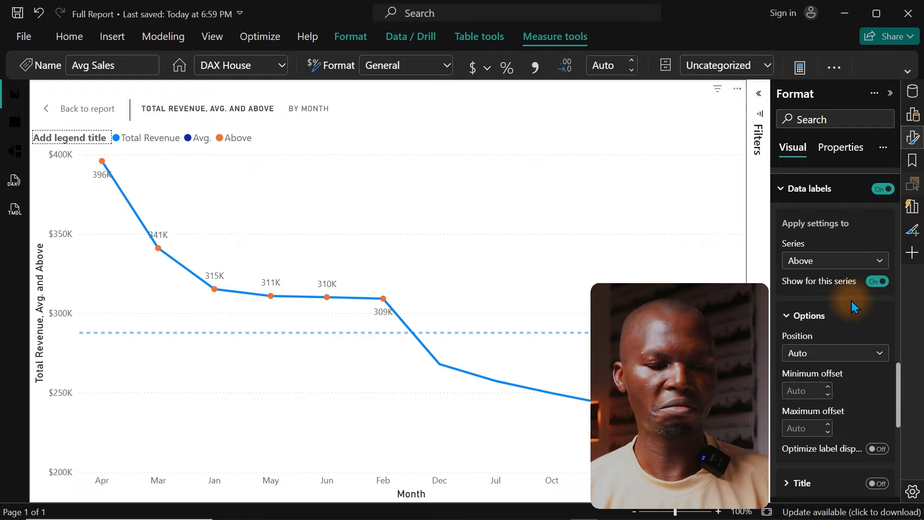
mouse_move(164, 247)
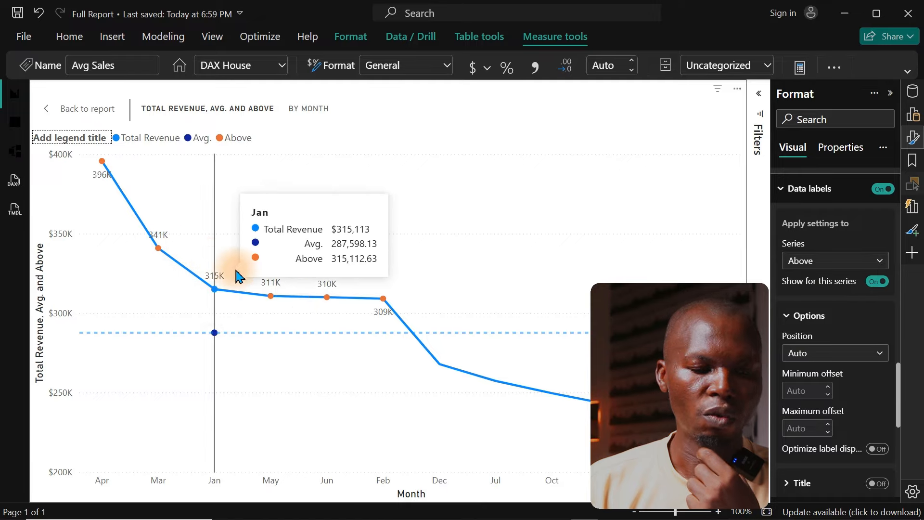
mouse_move(320, 293)
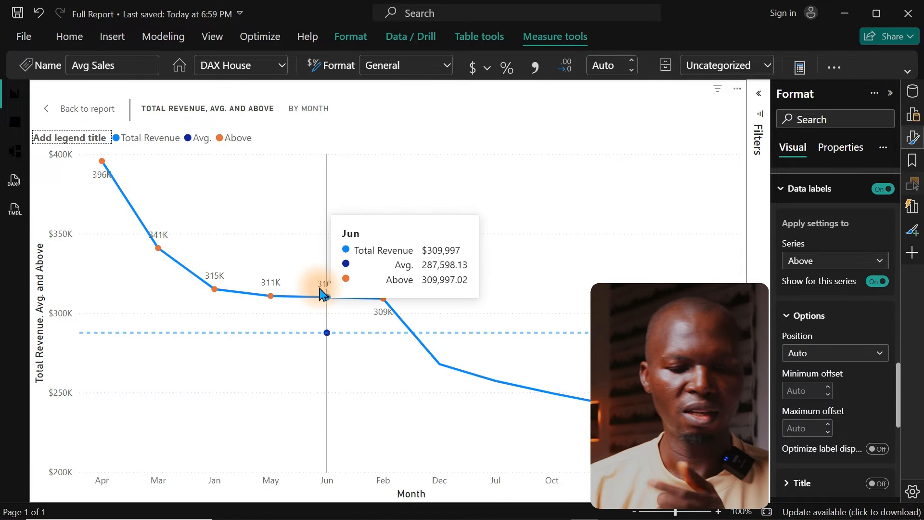
Step: Return to the report page, move the revenue trend chart up beneath the Grouped Date slicer, and collapse the data label settings
click(70, 108)
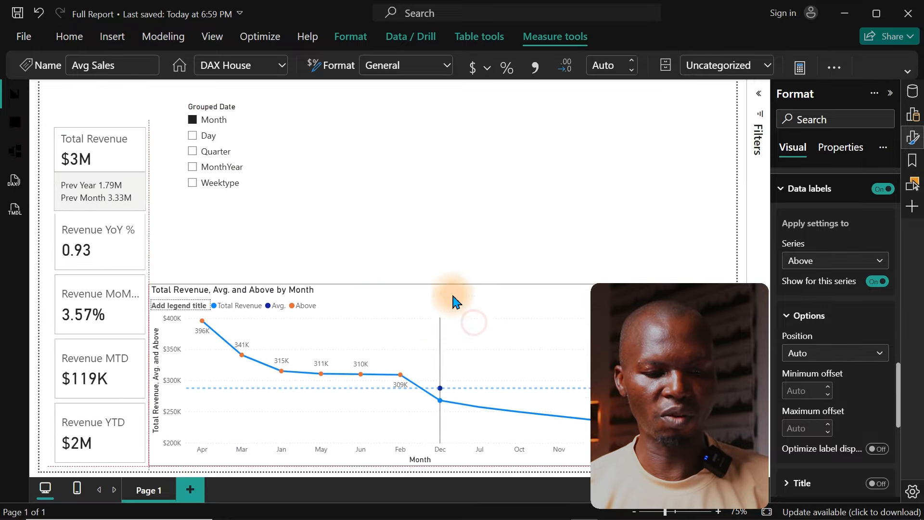
click(496, 263)
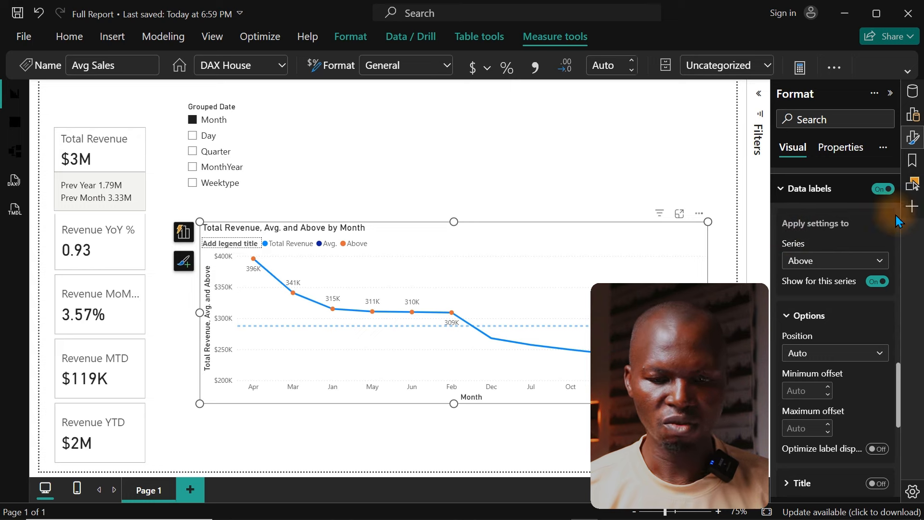
click(814, 194)
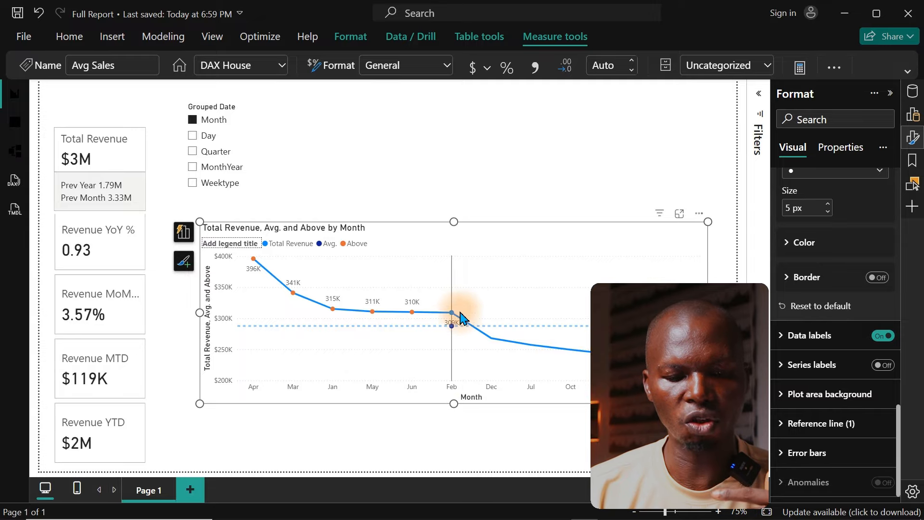
mouse_move(466, 321)
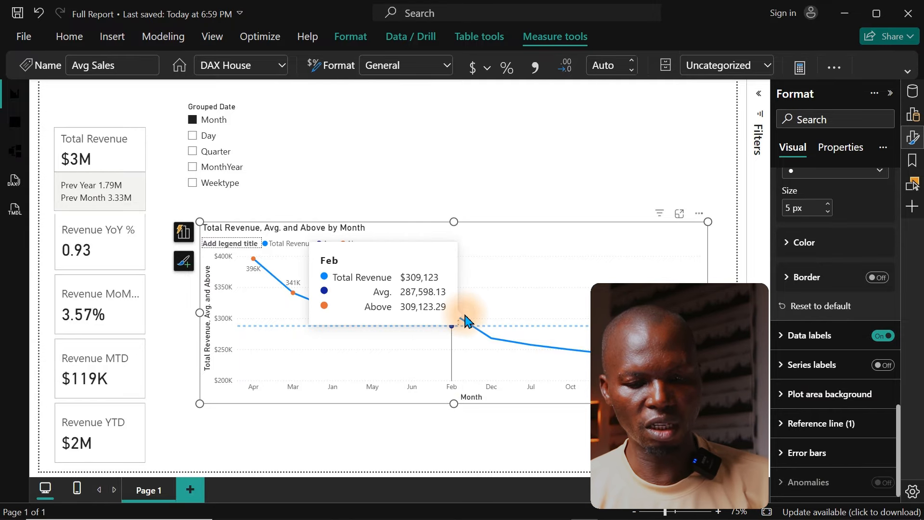
Step: Review the formulas of the Avg. and Above visual calculations from the chart's Y-axis fields
click(914, 136)
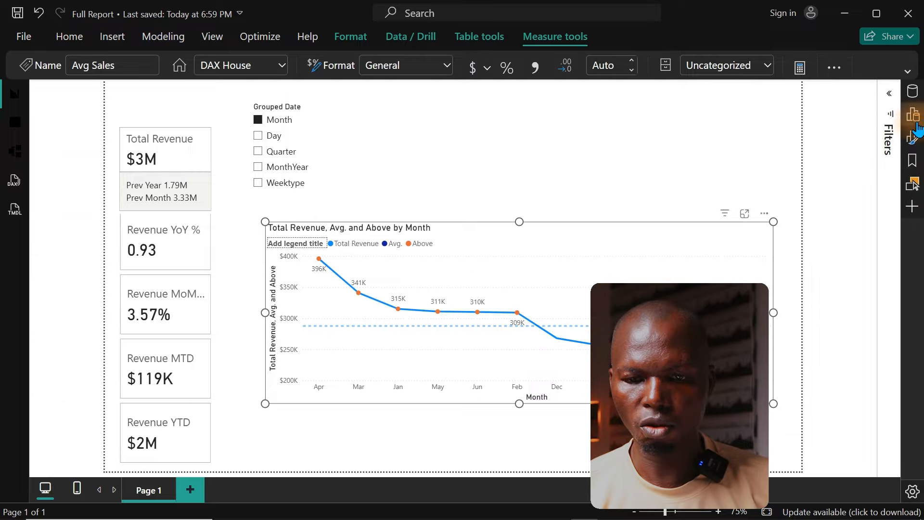
click(913, 116)
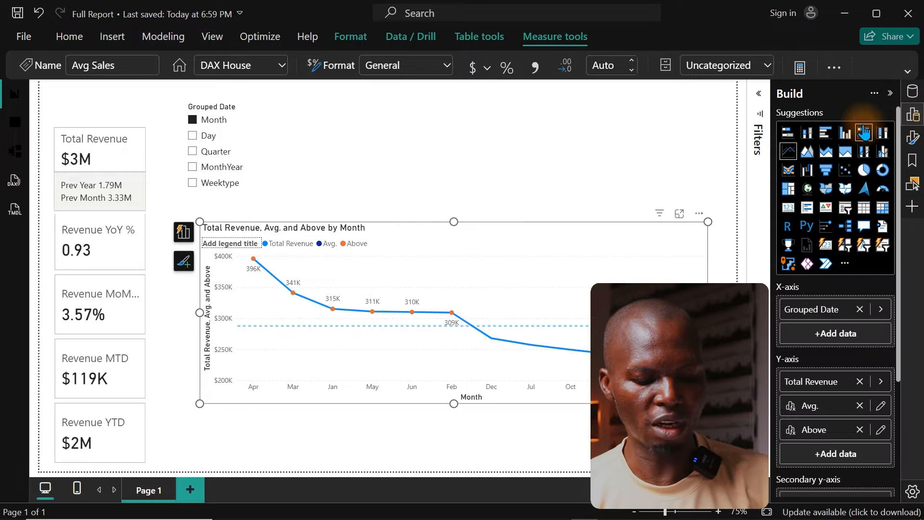
click(878, 405)
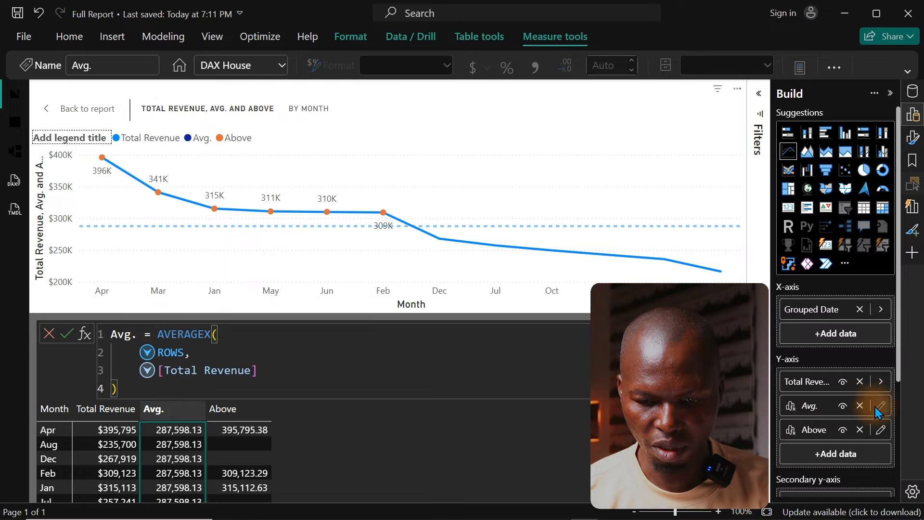
click(882, 432)
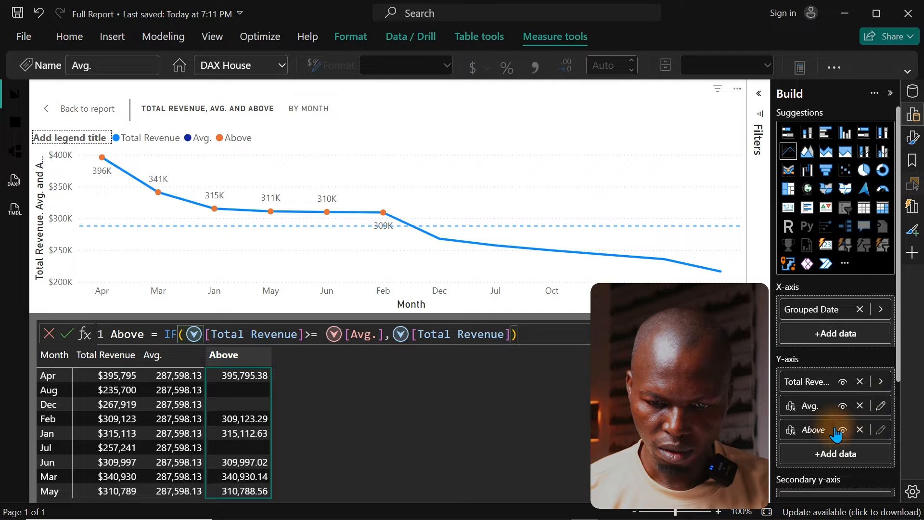
Step: Hide the Avg. visual calculation from the revenue trend chart, leaving Above shown, and return to the report page
click(882, 408)
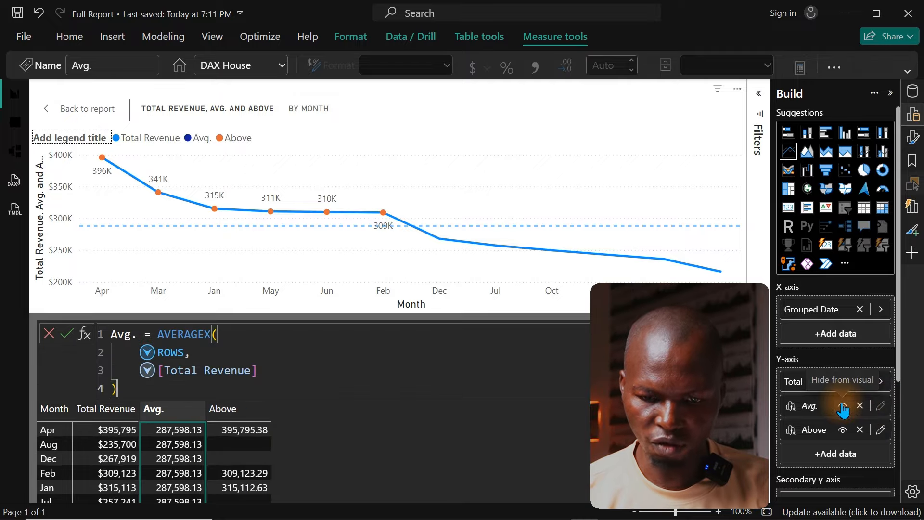
click(843, 408)
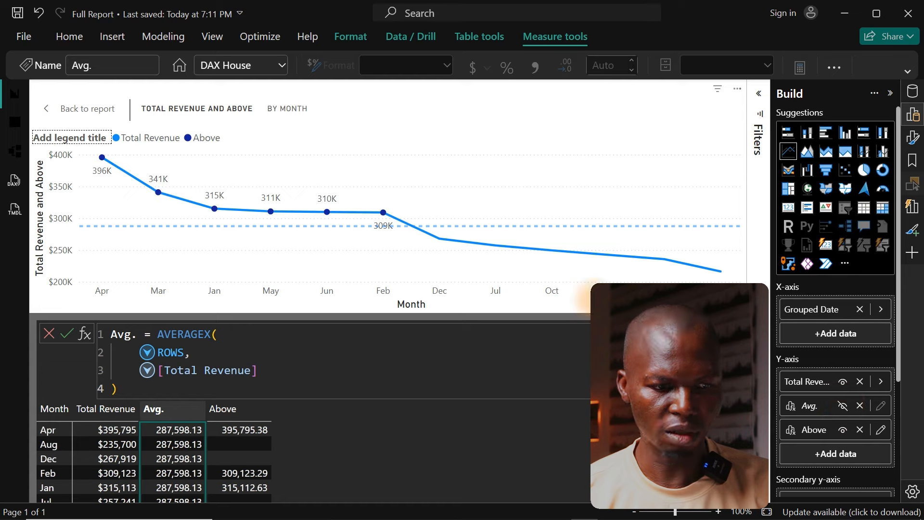
mouse_move(553, 274)
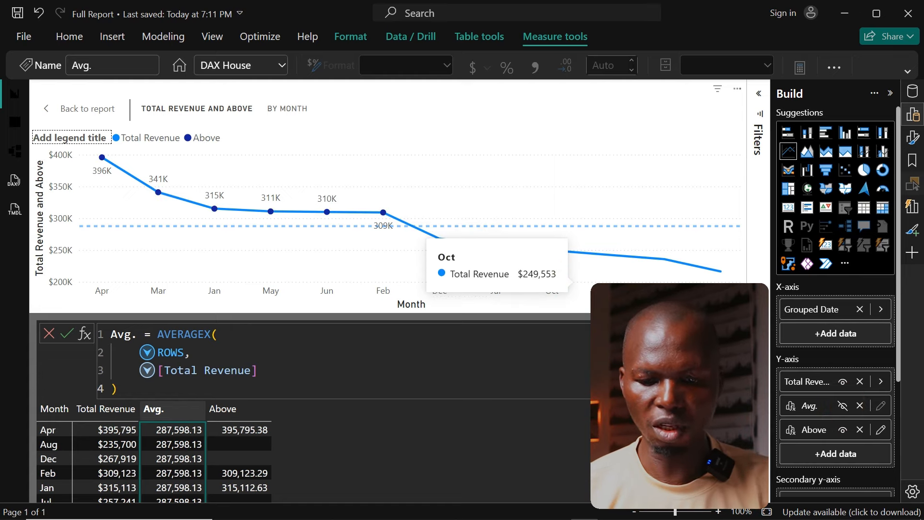
click(844, 432)
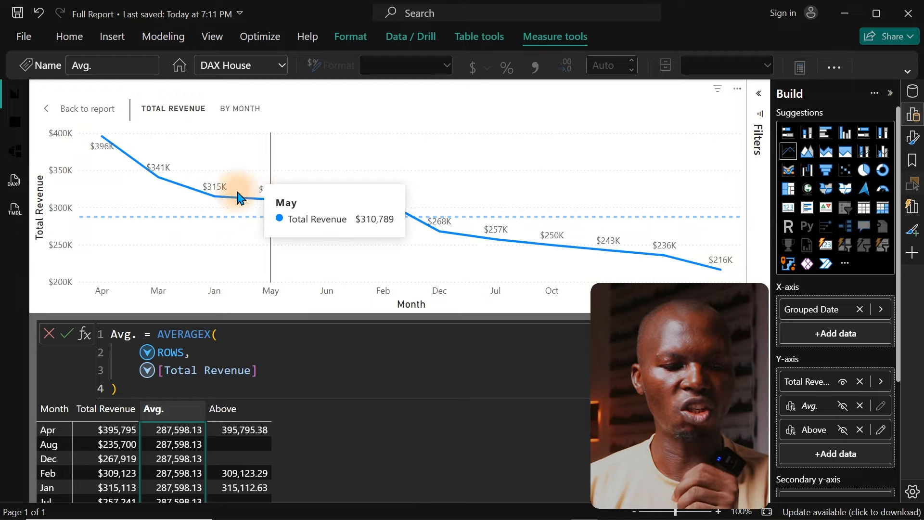
mouse_move(203, 191)
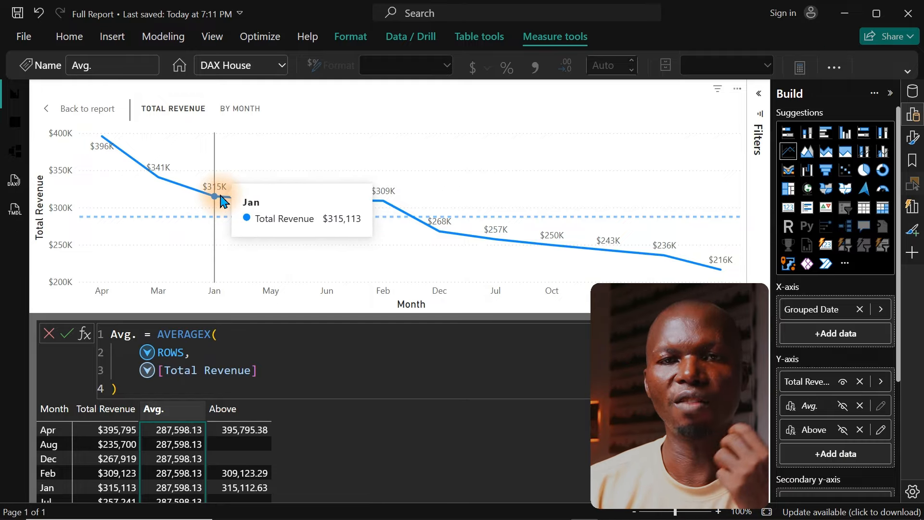
click(843, 430)
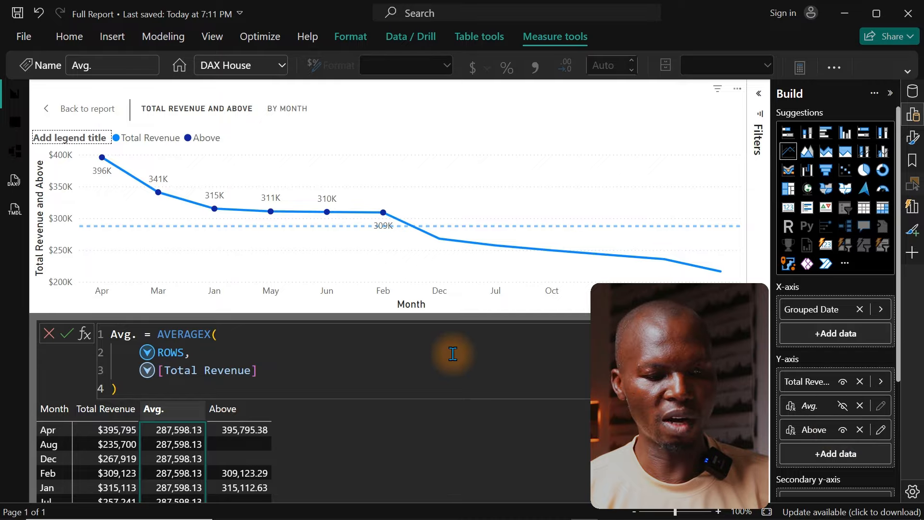
click(78, 110)
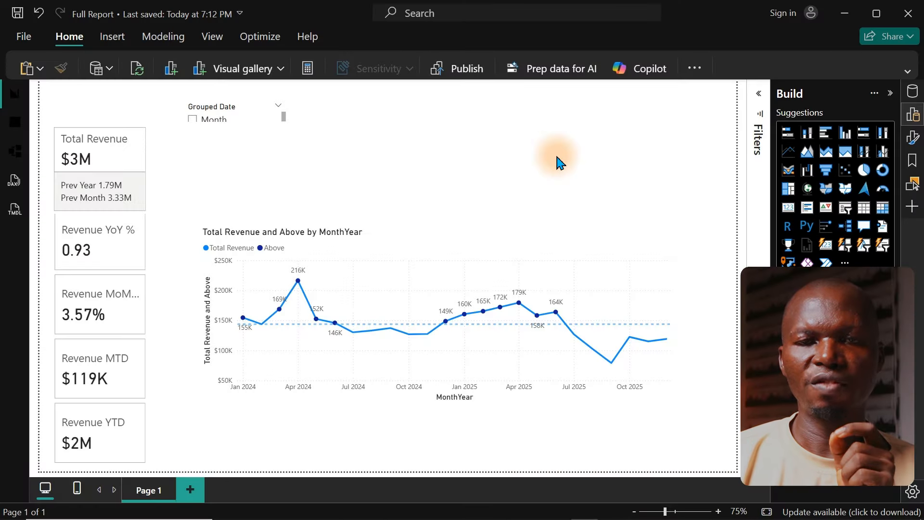
Step: Check the category performance breakdown requirement in Dashboard Tasks.pdf in the browser, then return to the Power BI report
mouse_move(365, 518)
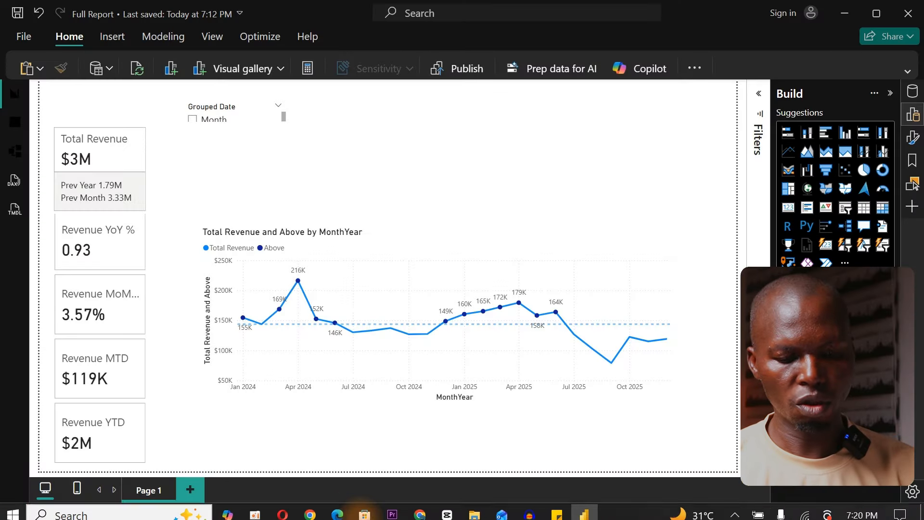
click(333, 511)
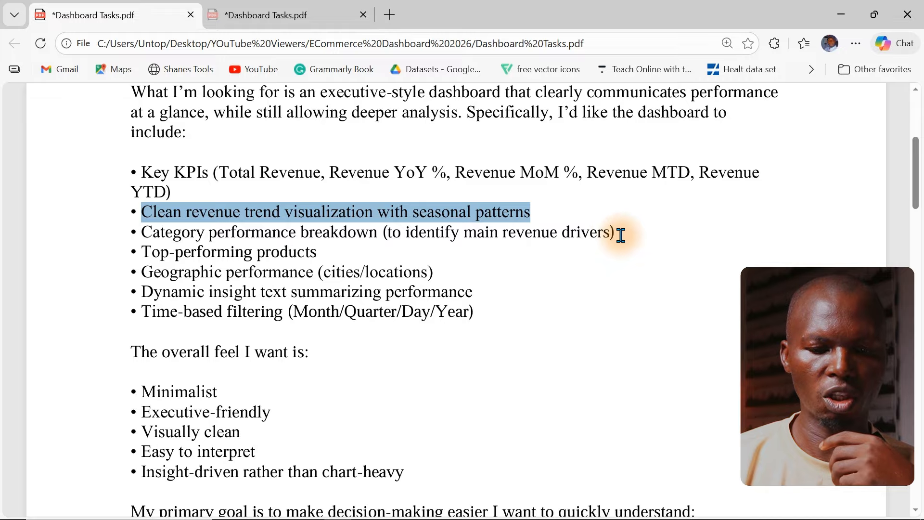
drag(619, 233, 137, 233)
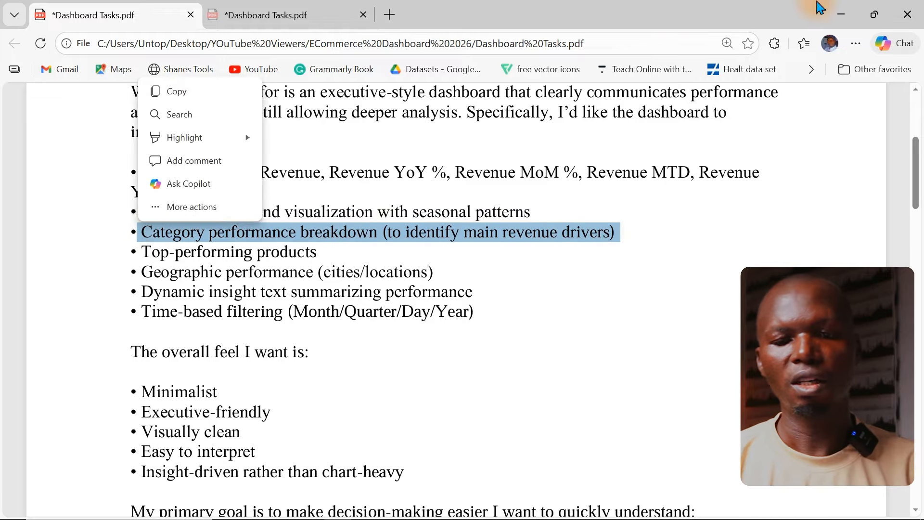
click(855, 16)
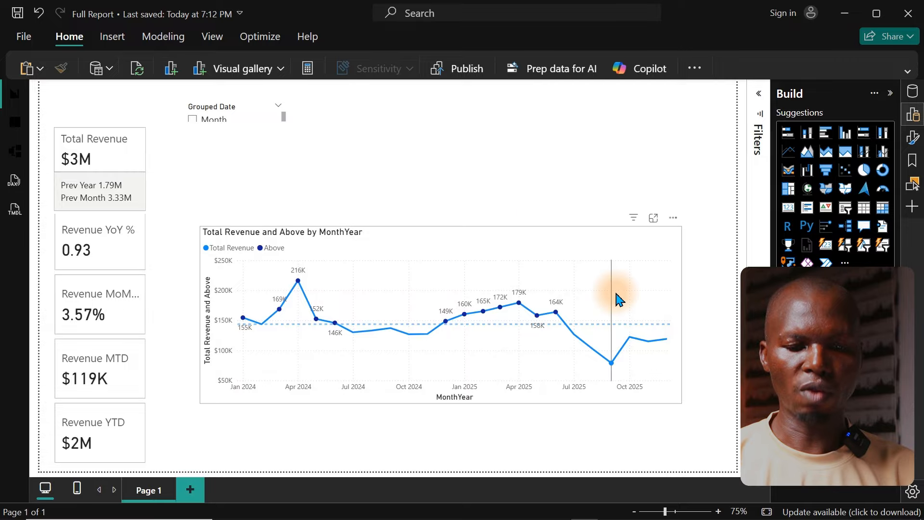
Step: Switch off the X-axis title of the revenue trend chart, keeping the X-axis values on
click(676, 275)
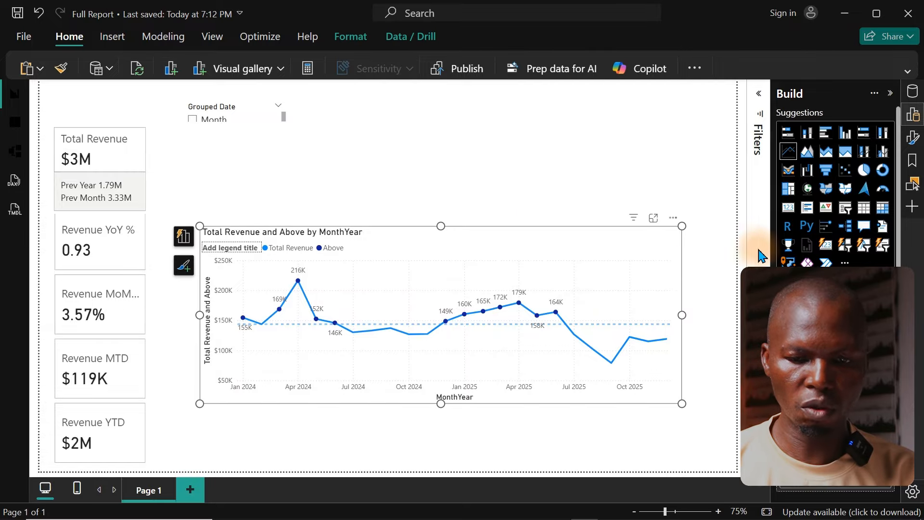
click(918, 114)
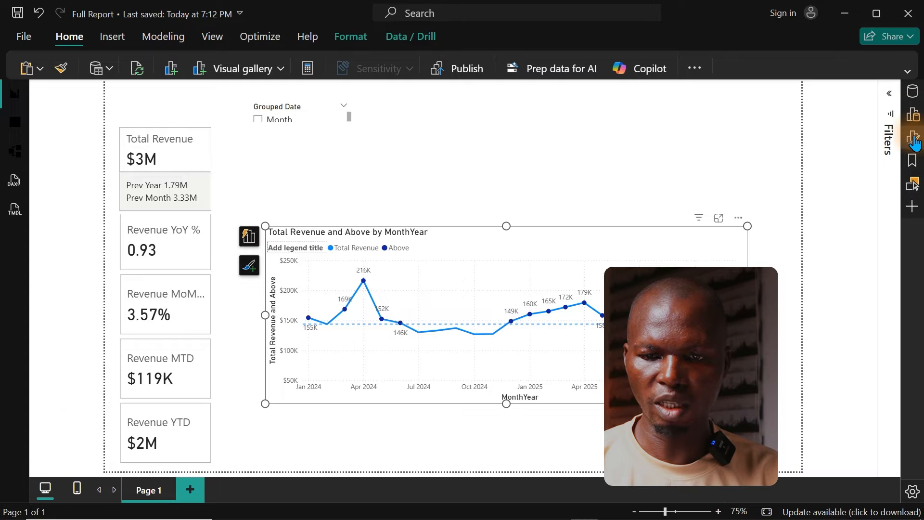
click(914, 138)
click(829, 246)
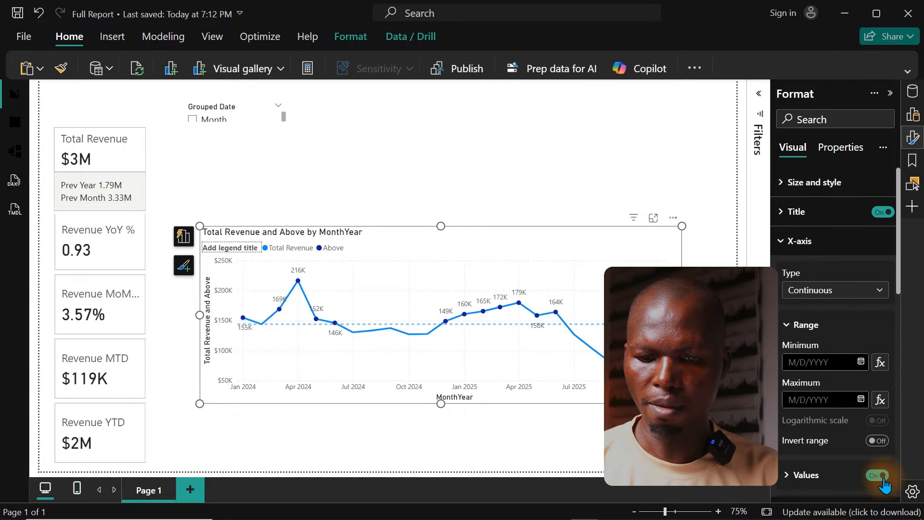
click(884, 478)
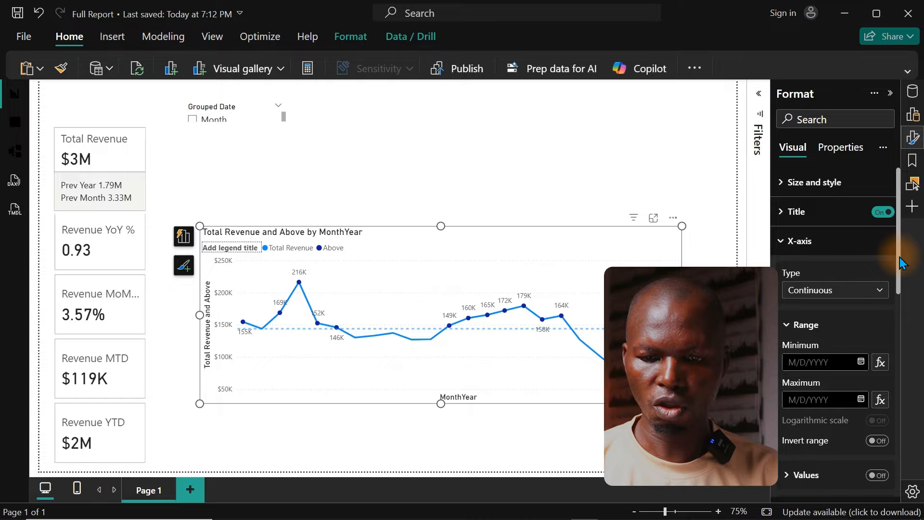
drag(900, 257, 895, 330)
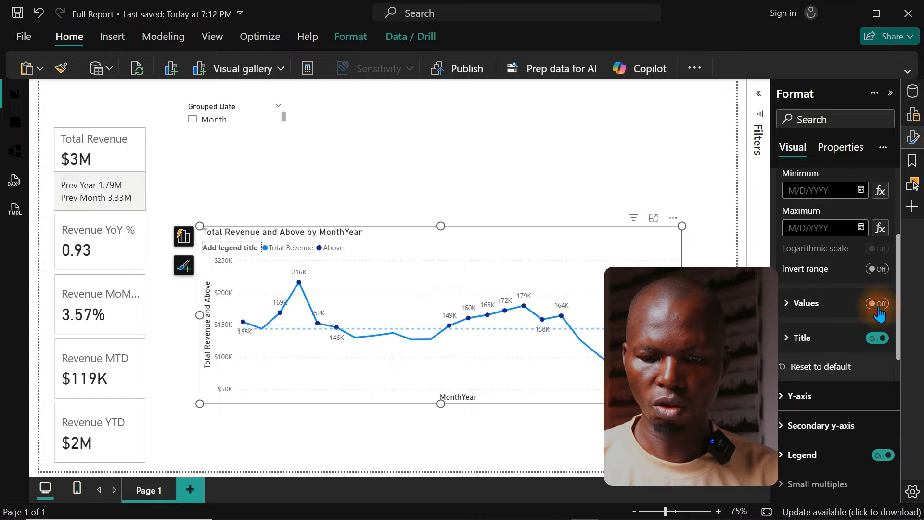
click(879, 304)
click(879, 339)
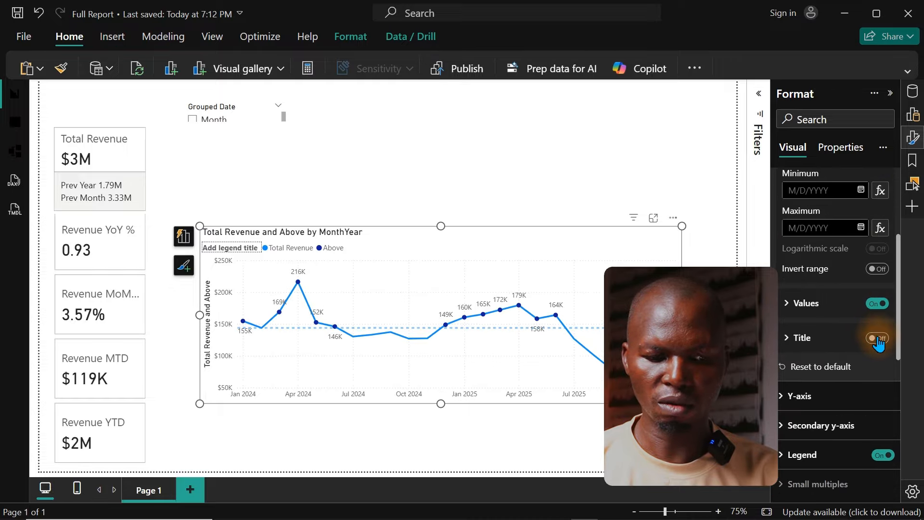
drag(899, 273, 877, 215)
click(813, 240)
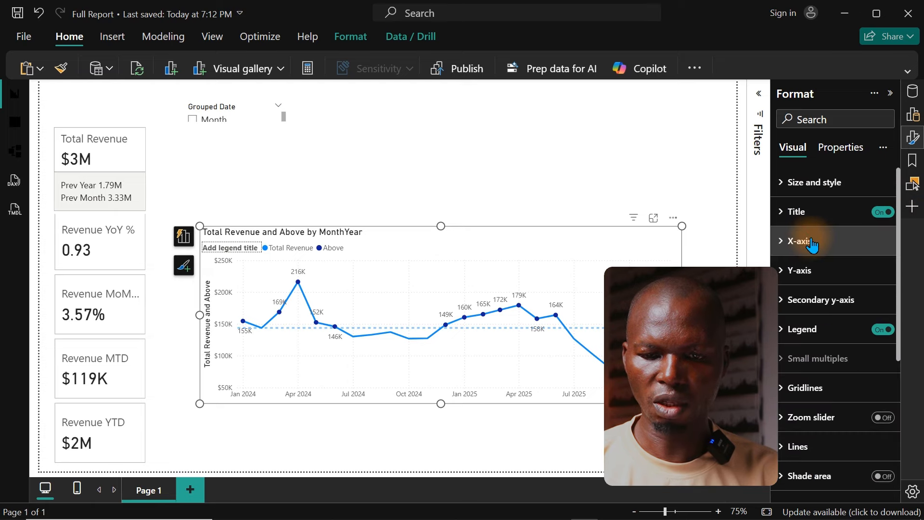
Step: Switch off the Y-axis values and the Y-axis title of the revenue trend chart
click(800, 270)
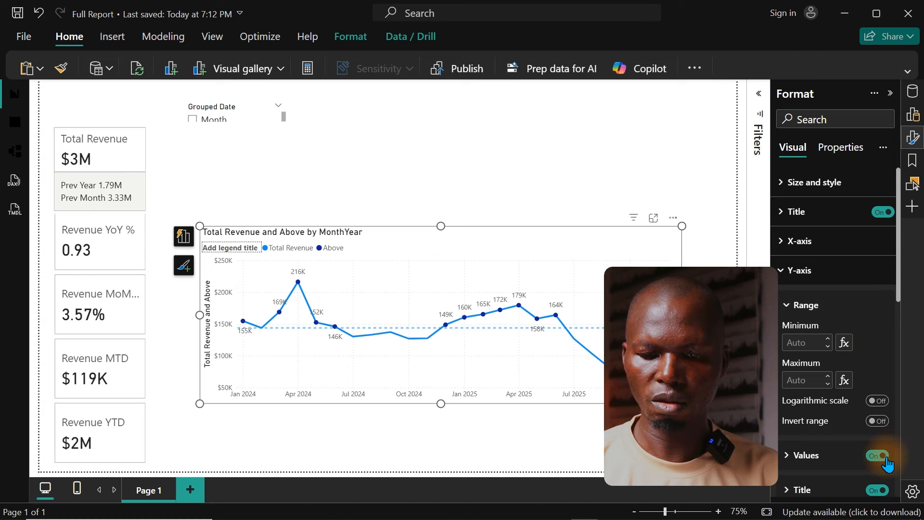
click(873, 491)
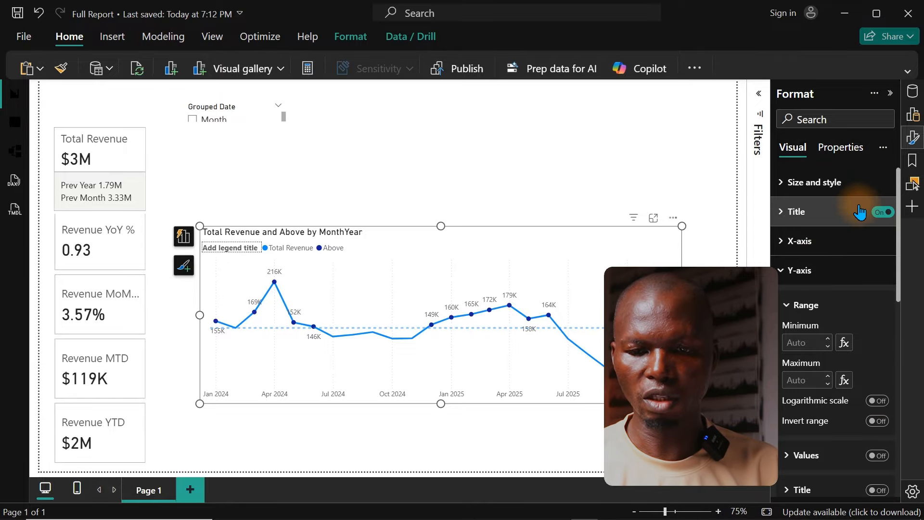
click(910, 144)
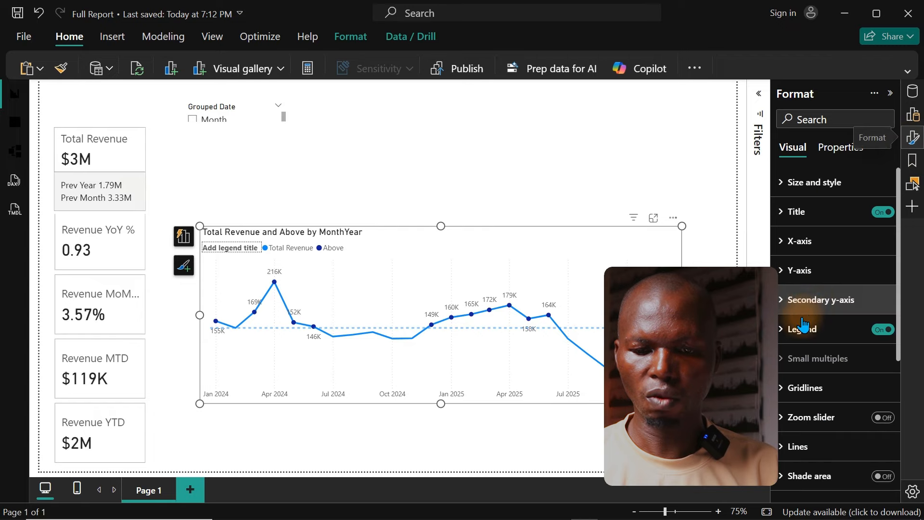
Step: Switch off the legend title of the revenue trend chart
click(819, 331)
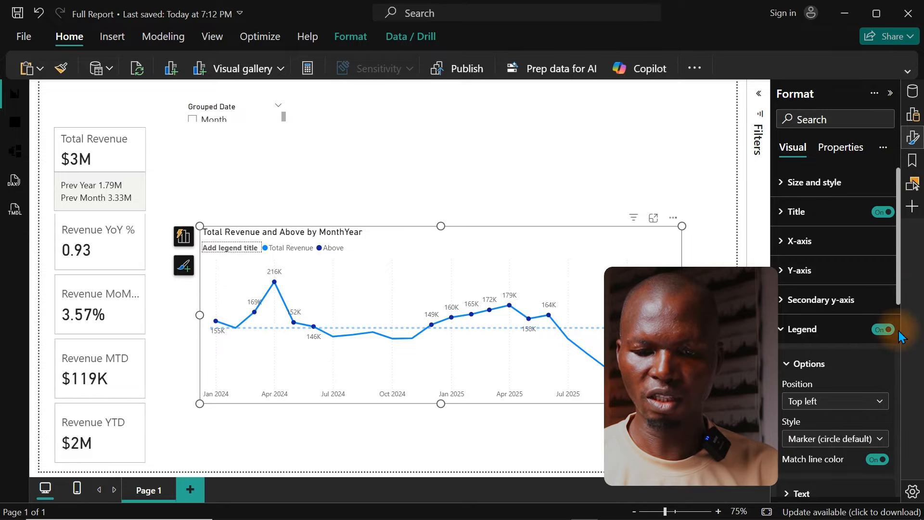
drag(898, 299, 897, 349)
click(879, 430)
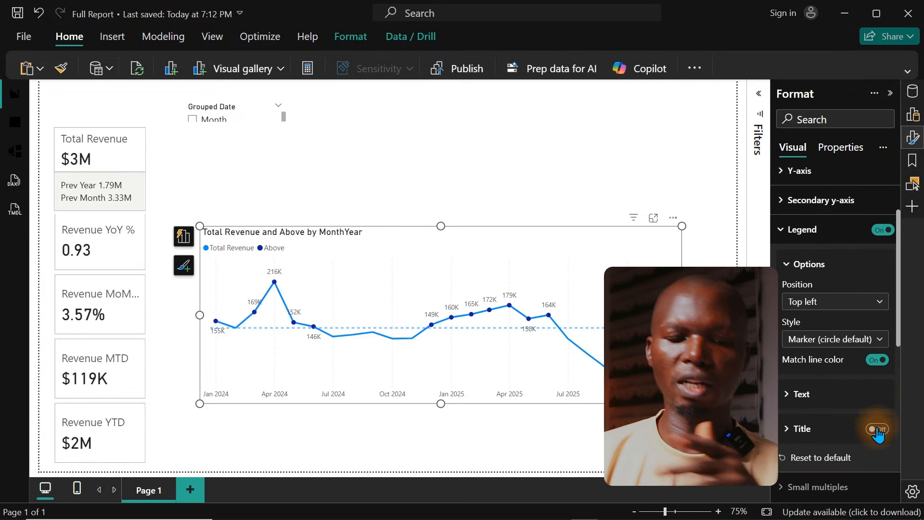
Step: Shrink the revenue trend chart and place it beneath the Grouped Date slicer, close to the KPI cards
drag(682, 403, 554, 349)
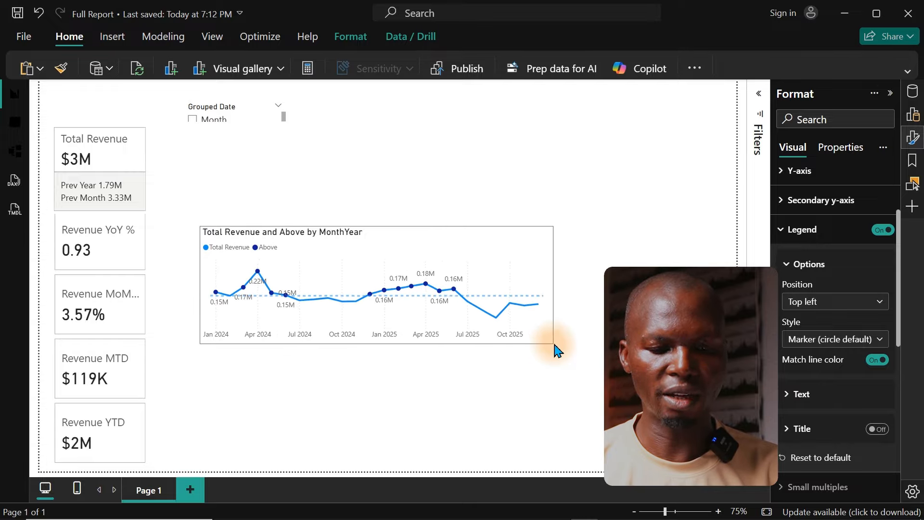
drag(435, 258, 407, 189)
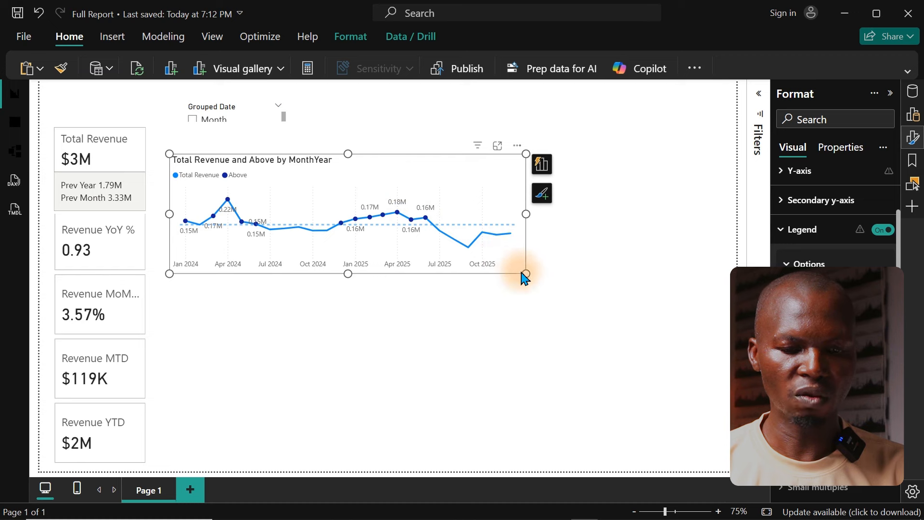
drag(524, 276, 547, 304)
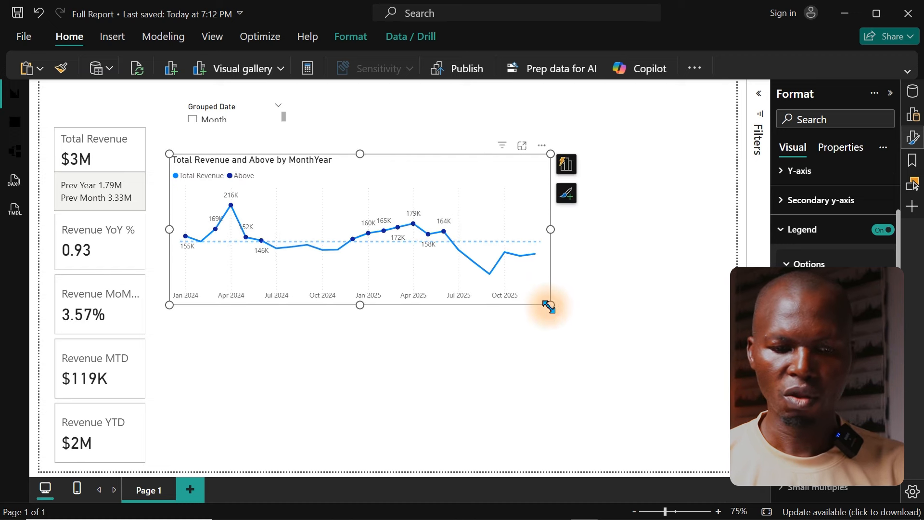
Step: Add a new blank visual and size it to fit beside the revenue trend chart, out to the page's right margin
right_click(609, 311)
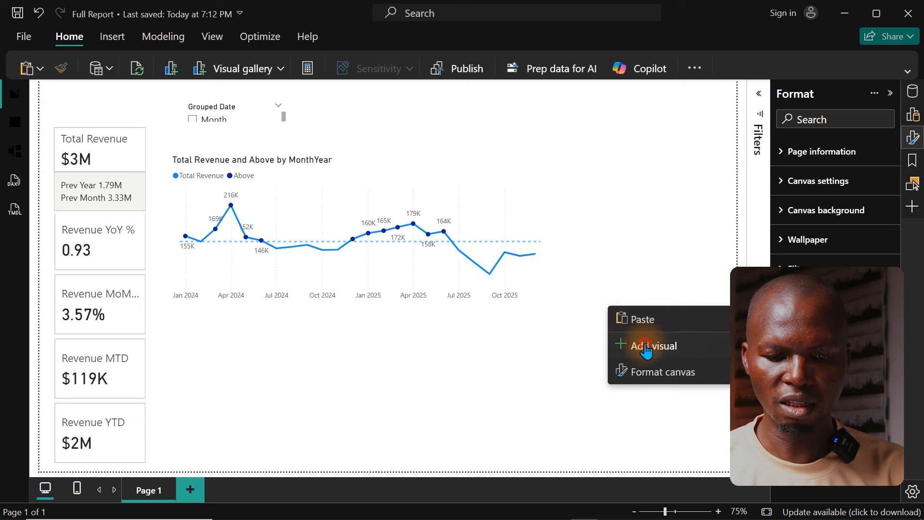
click(649, 350)
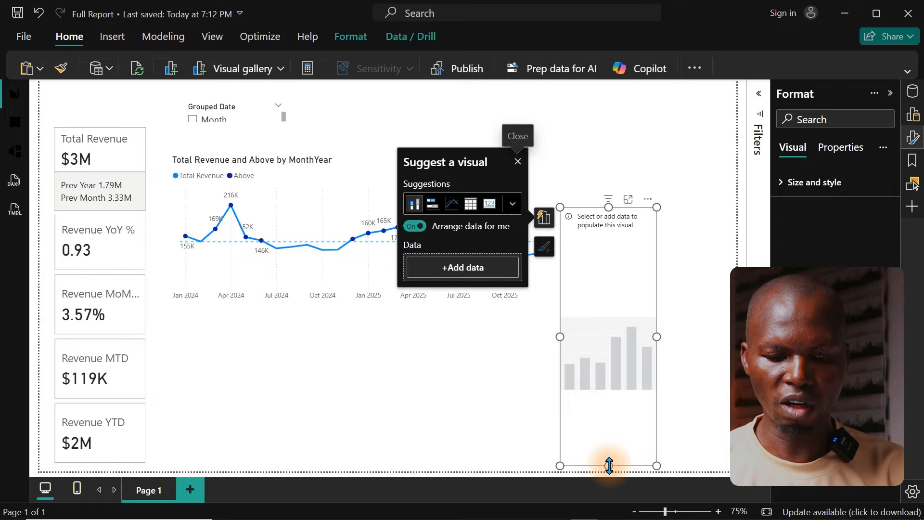
drag(608, 465, 622, 384)
drag(609, 346, 603, 247)
drag(648, 222, 722, 244)
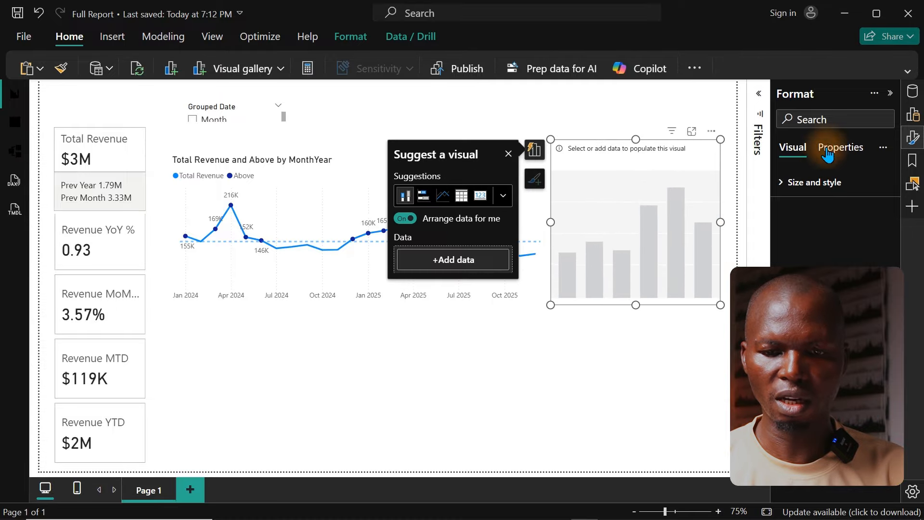
Step: Find the Total Revenue measure and the Category field in the data and add both to the new visual
click(911, 97)
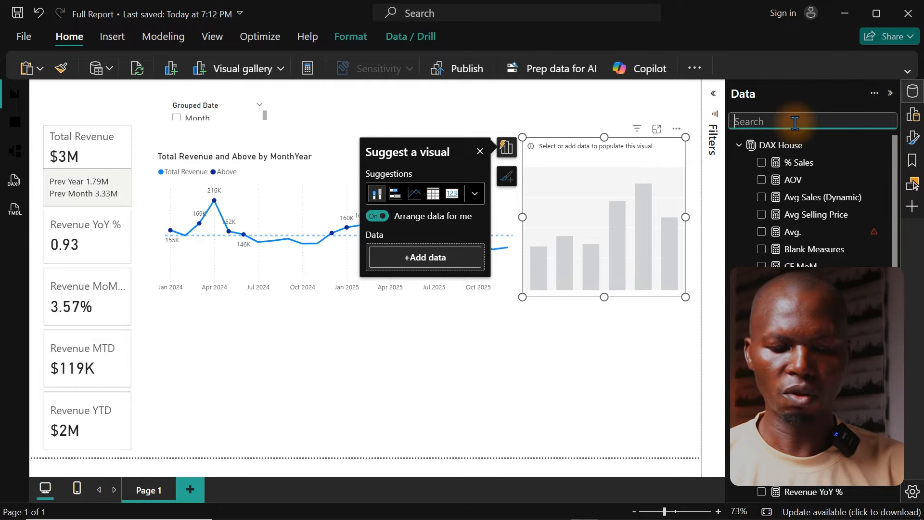
text(reve)
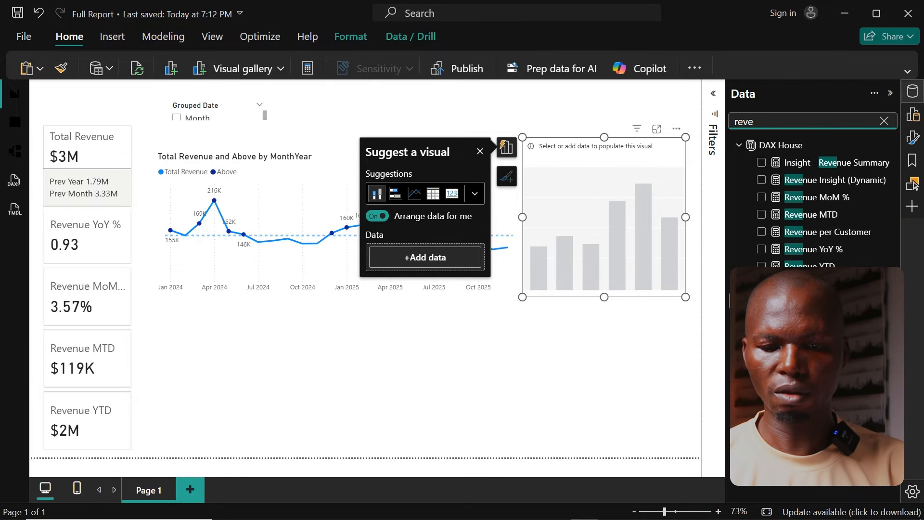
drag(816, 284, 611, 234)
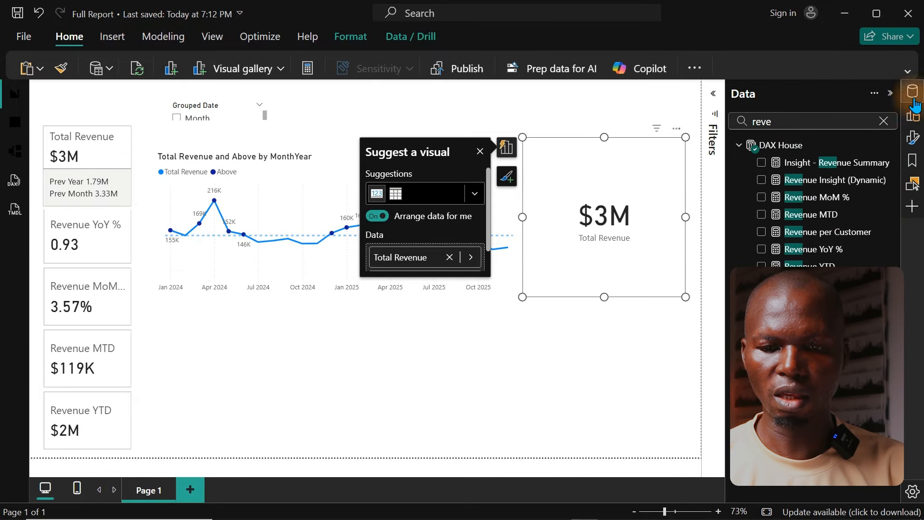
click(853, 121)
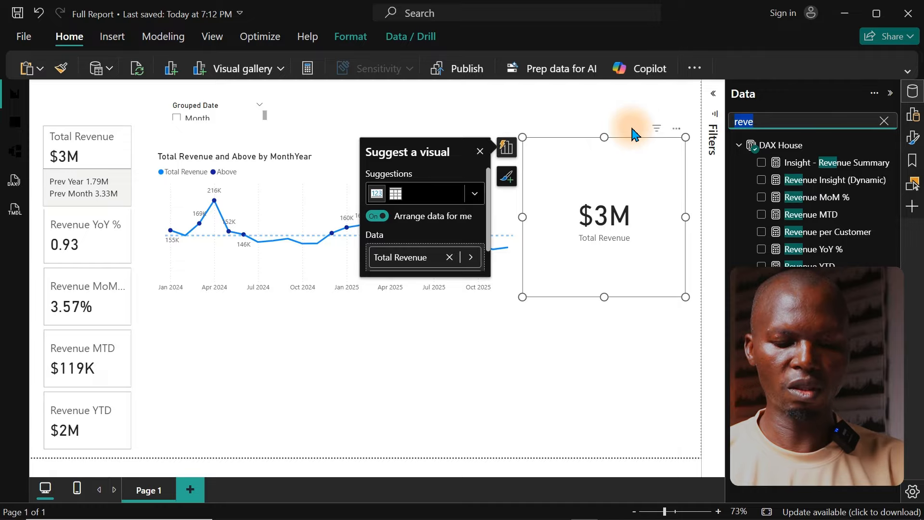
text(cat)
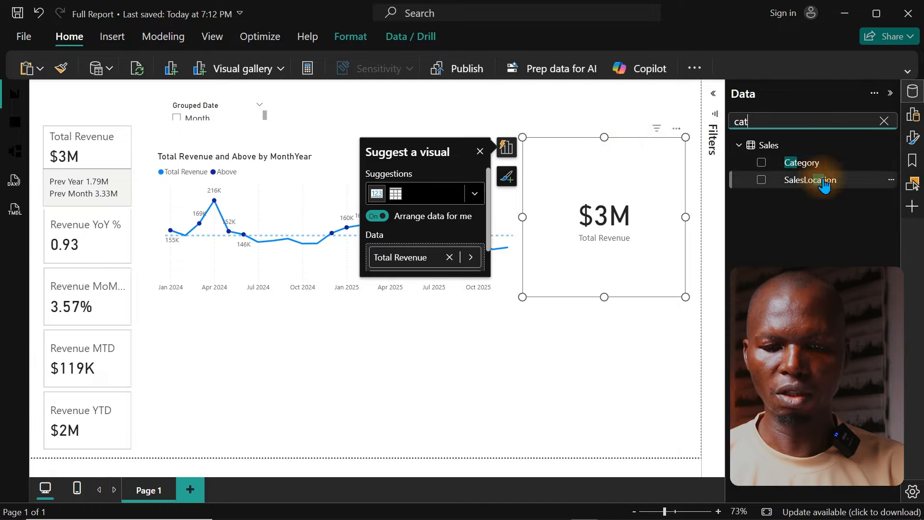
drag(797, 163, 626, 210)
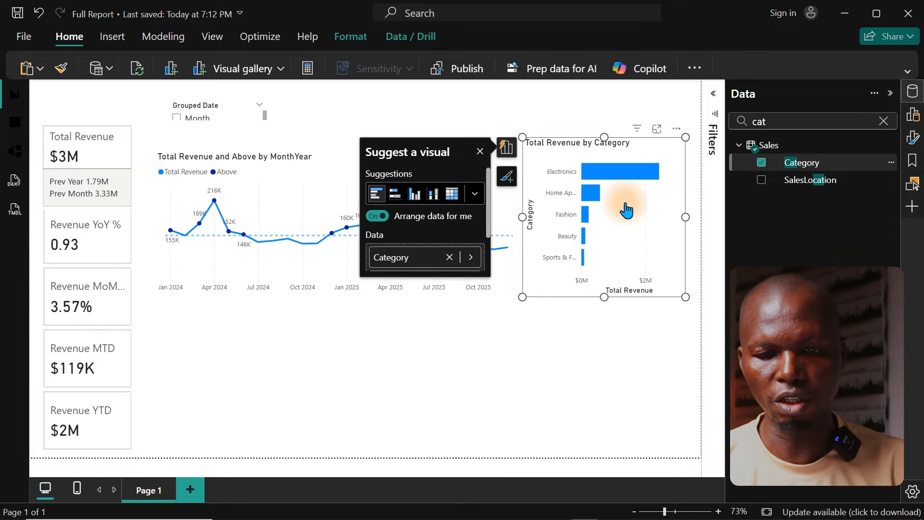
Step: Set the Y-axis label maximum width of the category revenue chart to 50% and switch off its Y-axis title
click(913, 137)
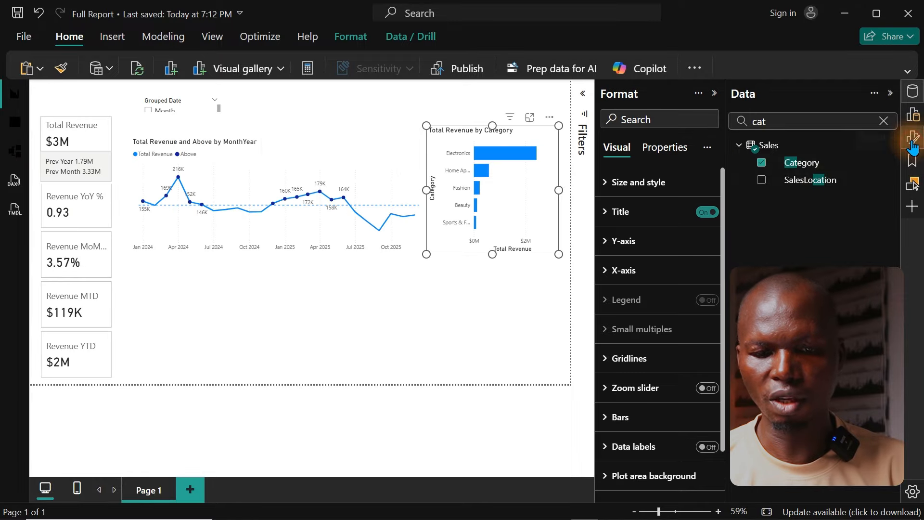
click(635, 242)
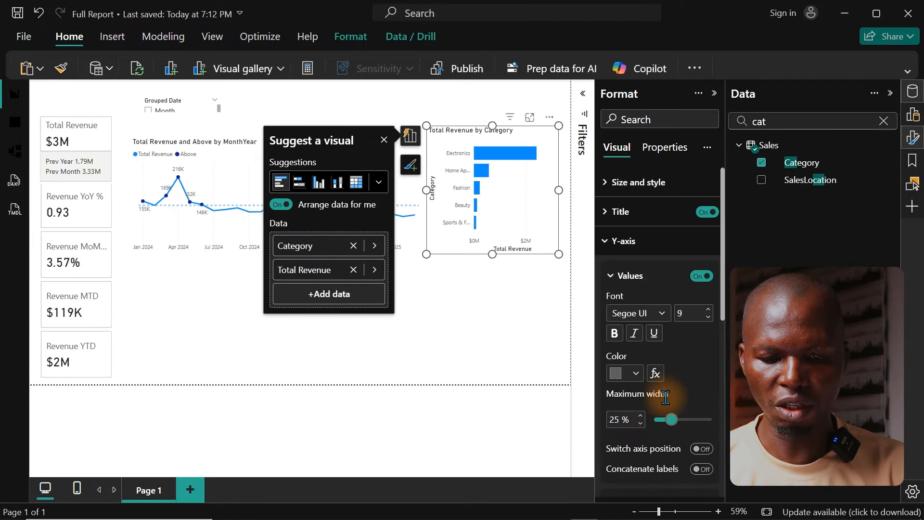
drag(667, 421, 702, 424)
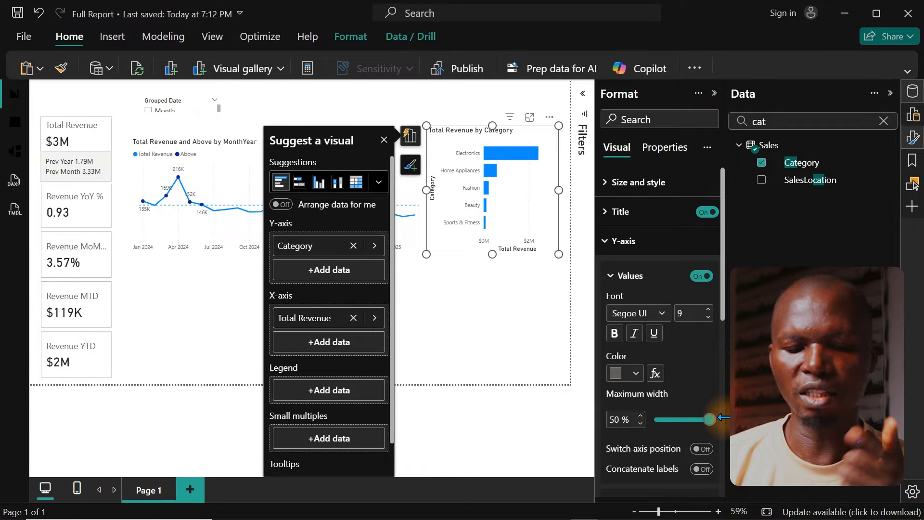
scroll(718, 351, down, 3)
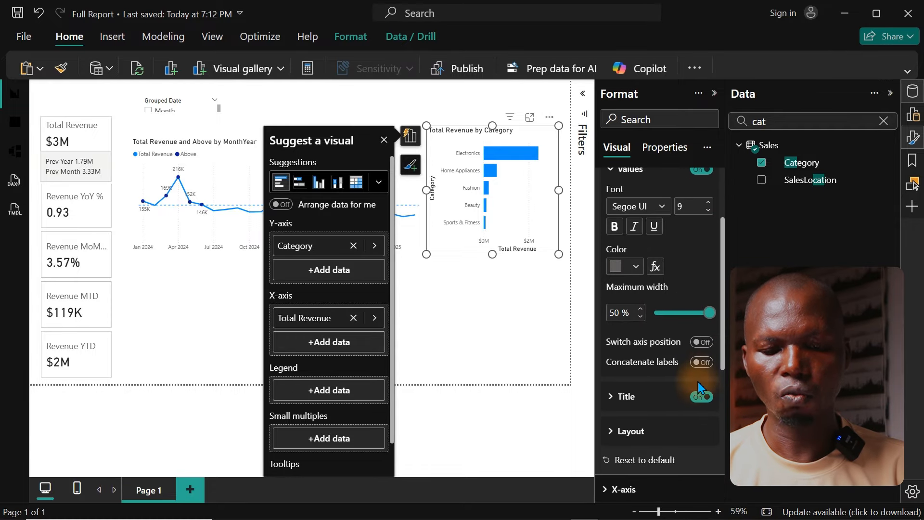
click(702, 398)
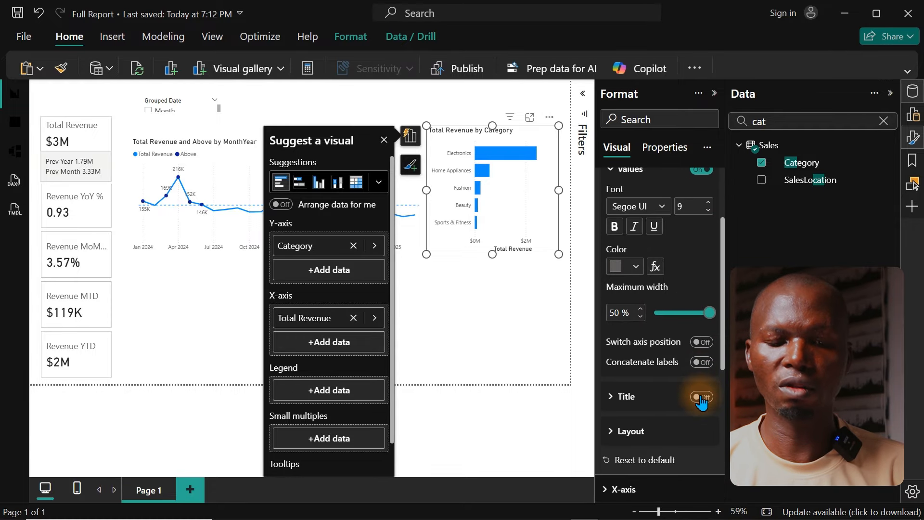
Step: Switch off the X-axis values and the X-axis title of the category revenue chart
drag(722, 279, 722, 225)
click(627, 241)
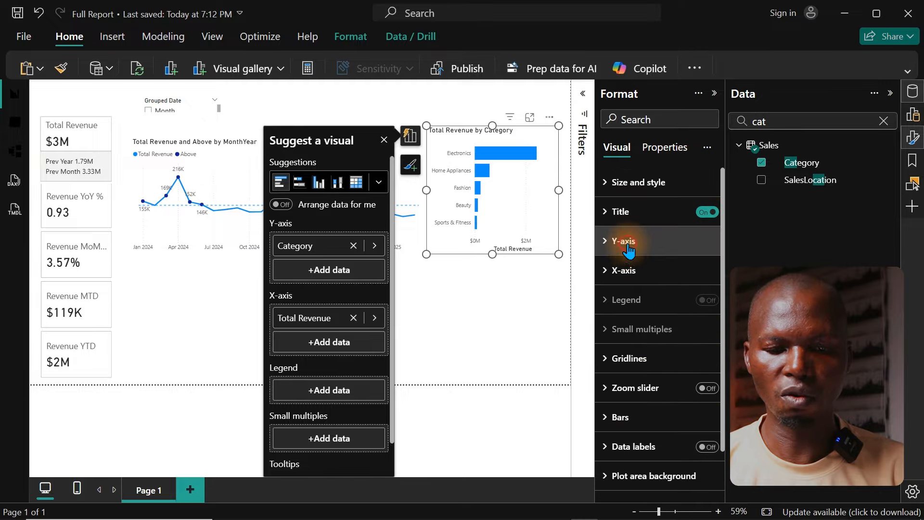
click(629, 270)
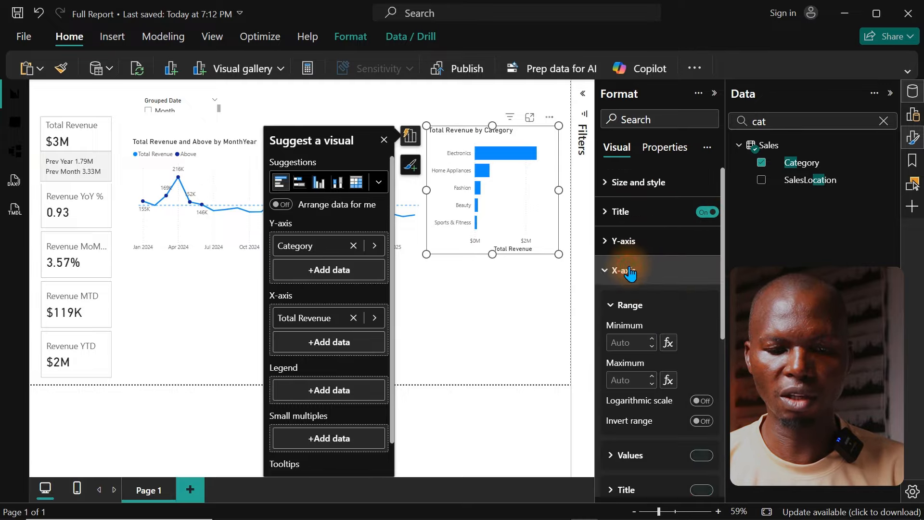
click(701, 490)
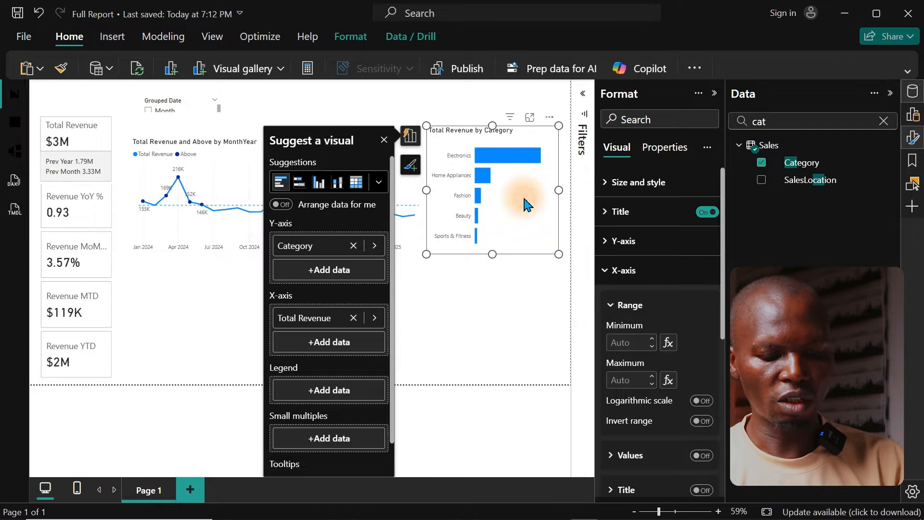
Step: Duplicate the category revenue chart beneath the revenue trend chart and reduce its height slightly to leave a gap
key(ctrl+v)
drag(524, 198, 220, 375)
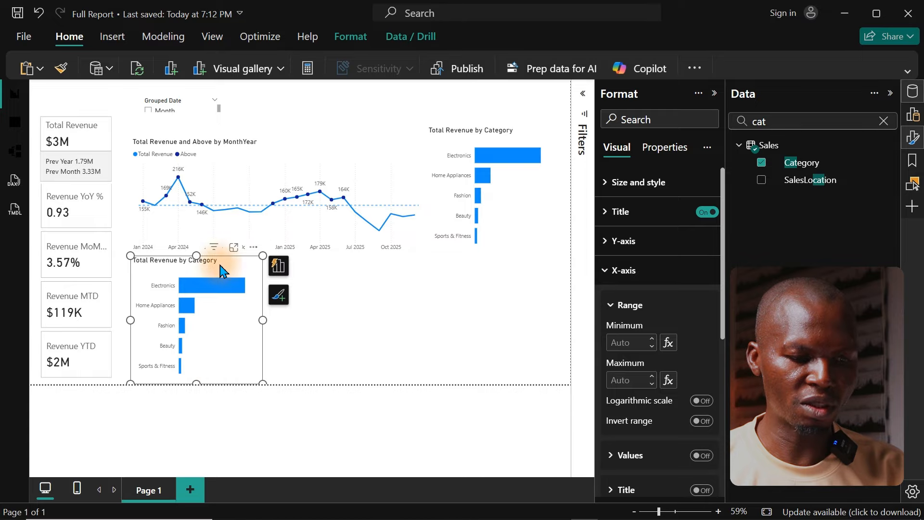
drag(198, 254, 206, 270)
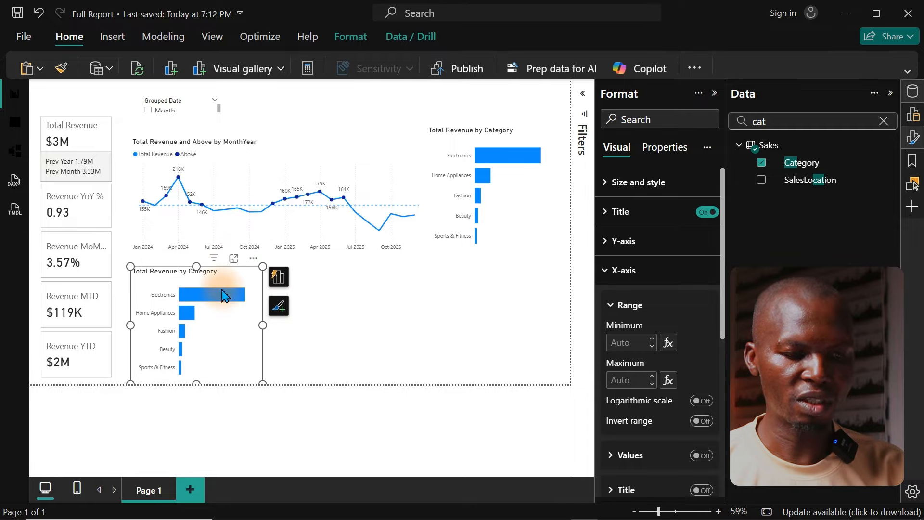
Step: Replace Category with the ProductName field on the Y-axis of the duplicated chart, keeping the legend empty
click(884, 121)
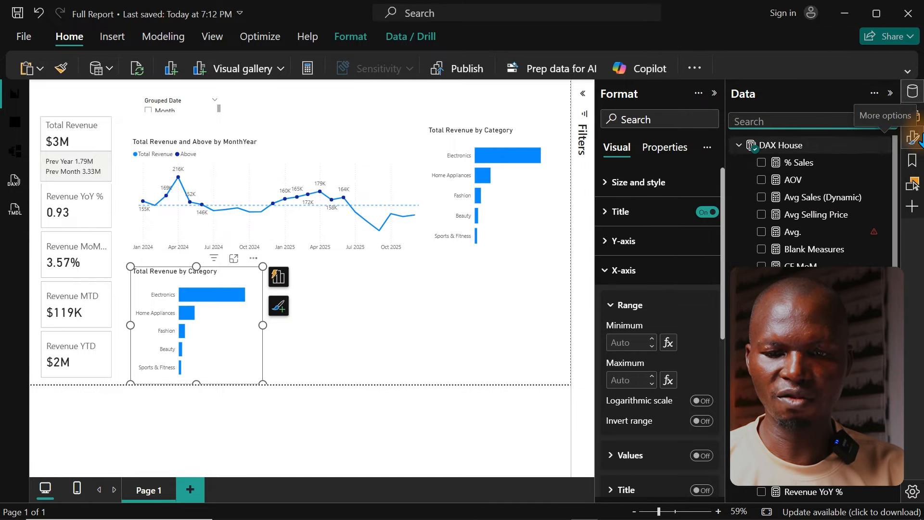
click(915, 140)
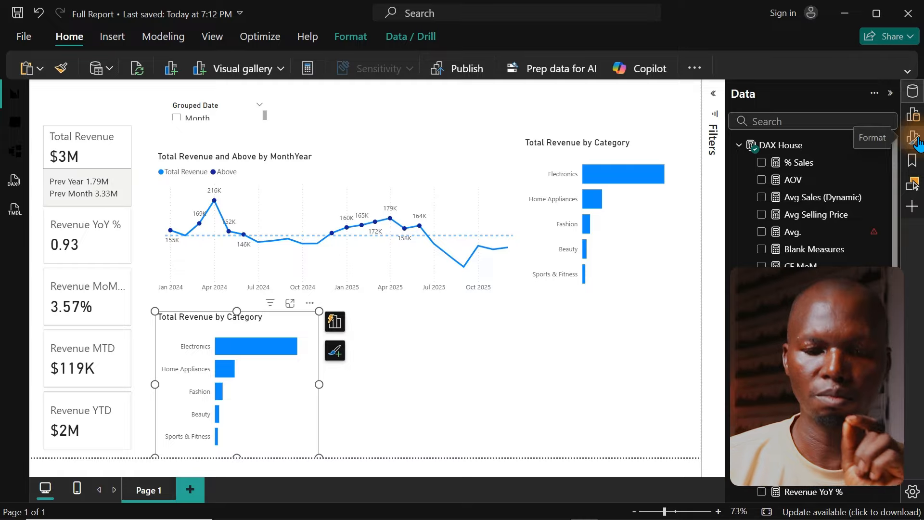
click(794, 123)
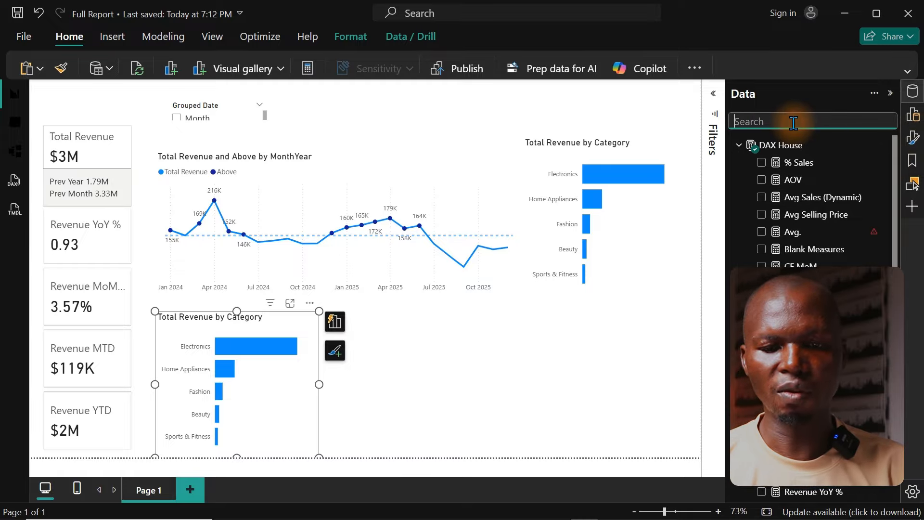
text(pro)
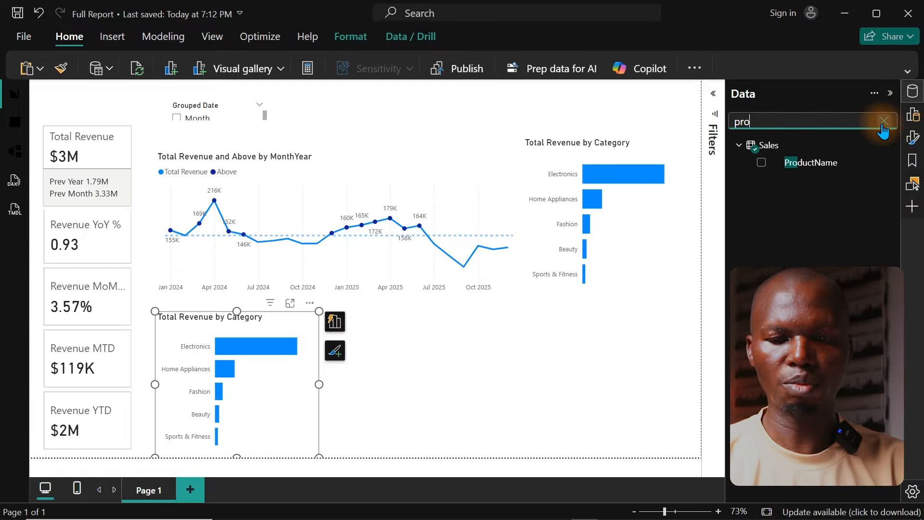
drag(826, 174, 273, 369)
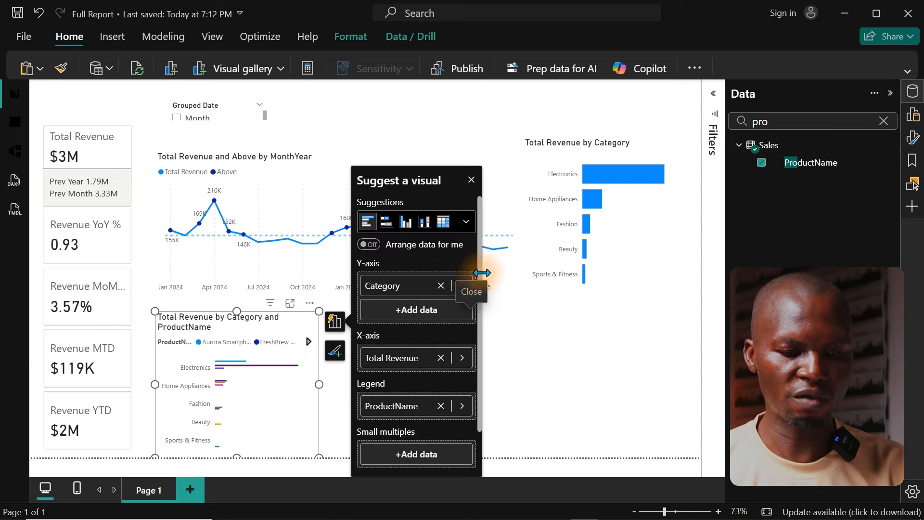
click(440, 286)
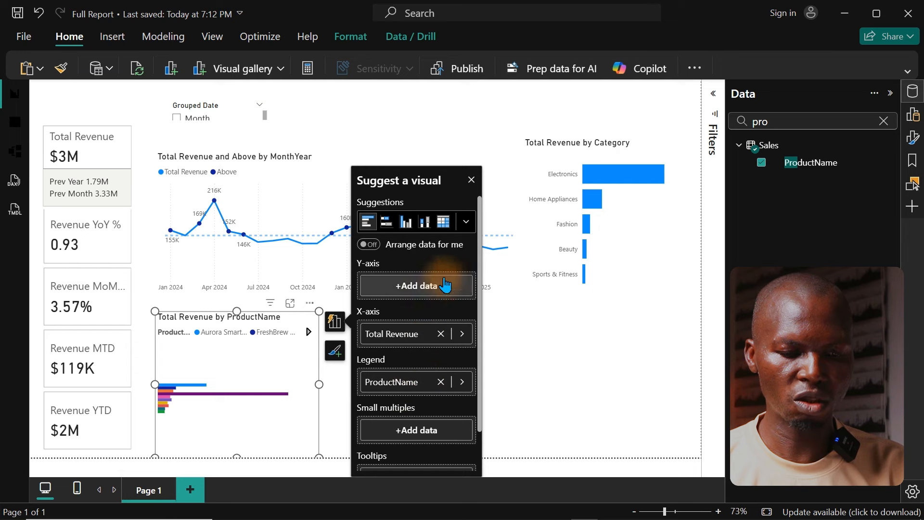
drag(400, 385, 424, 290)
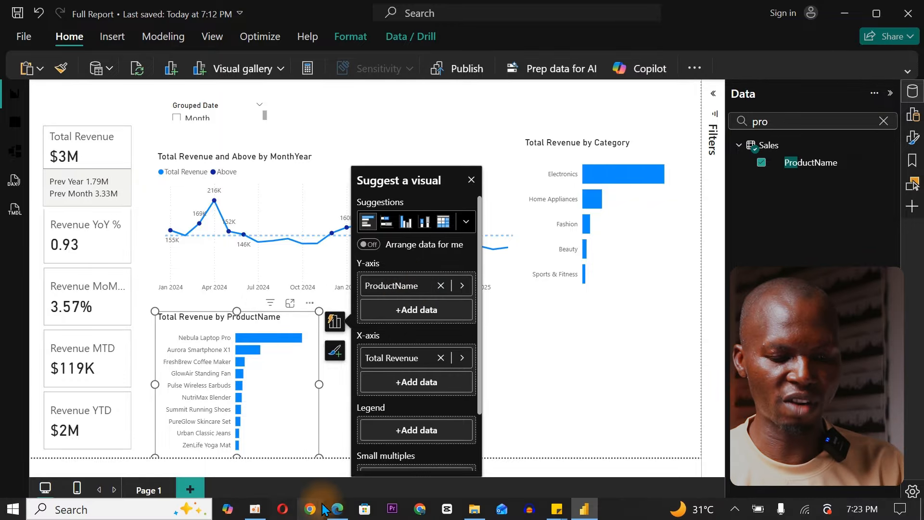
Step: Check the top-performing products requirement in Dashboard Tasks.pdf in the browser, clear the text highlight and return to the report
click(335, 509)
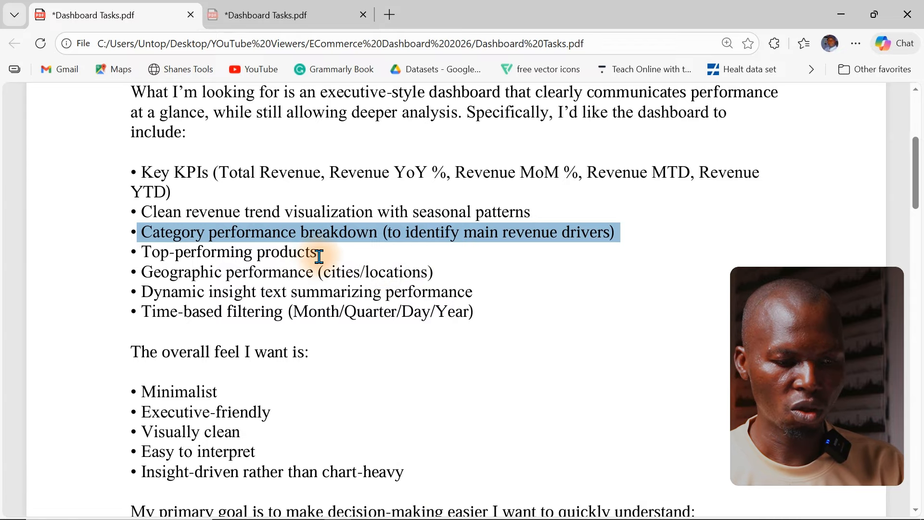
drag(334, 259, 137, 234)
click(234, 267)
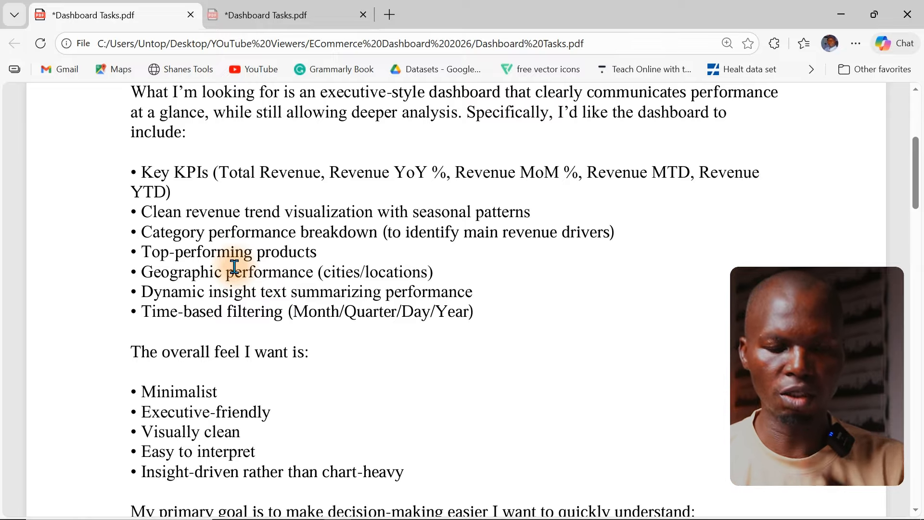
click(842, 14)
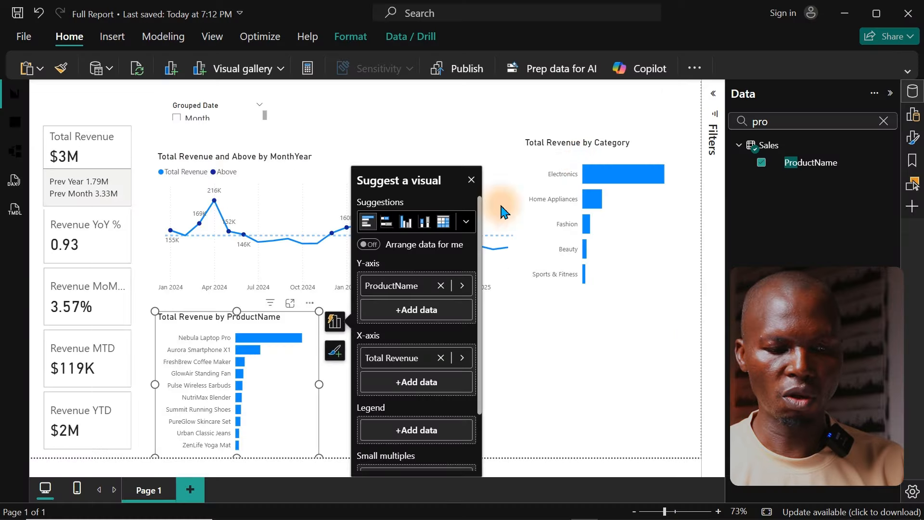
Step: Apply a Top N filter on ProductName to the product chart, showing the top 5 items by Total Revenue
click(708, 94)
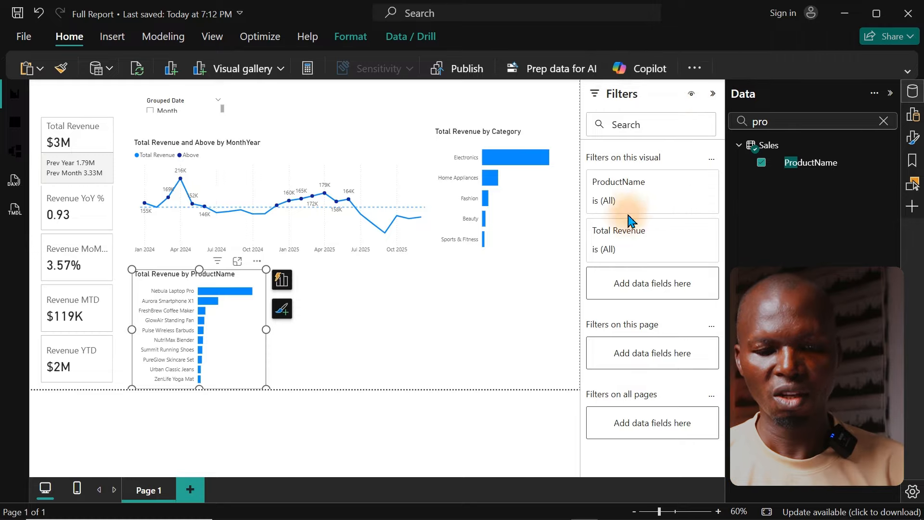
click(680, 187)
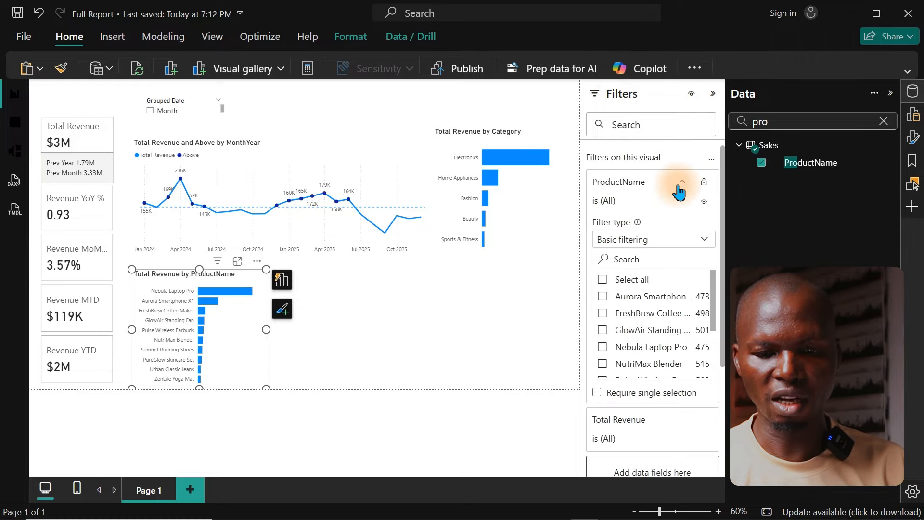
click(632, 249)
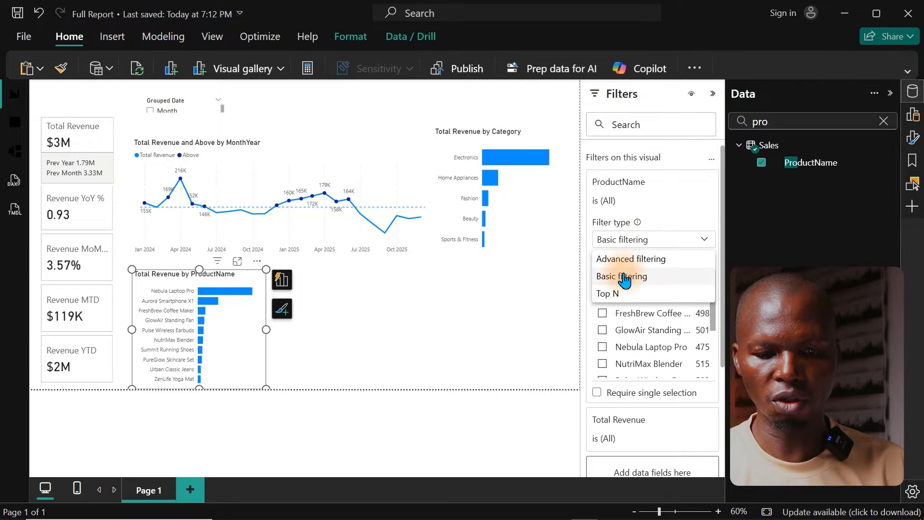
click(617, 291)
click(661, 278)
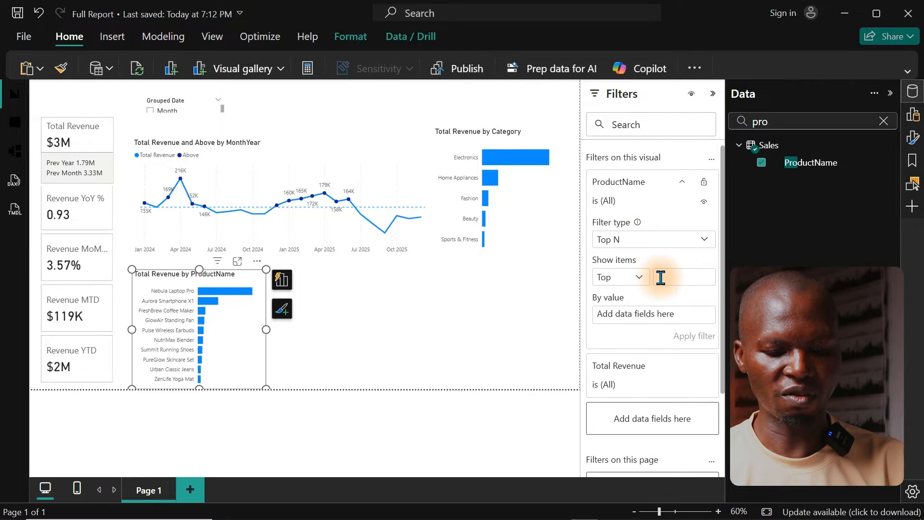
text(5)
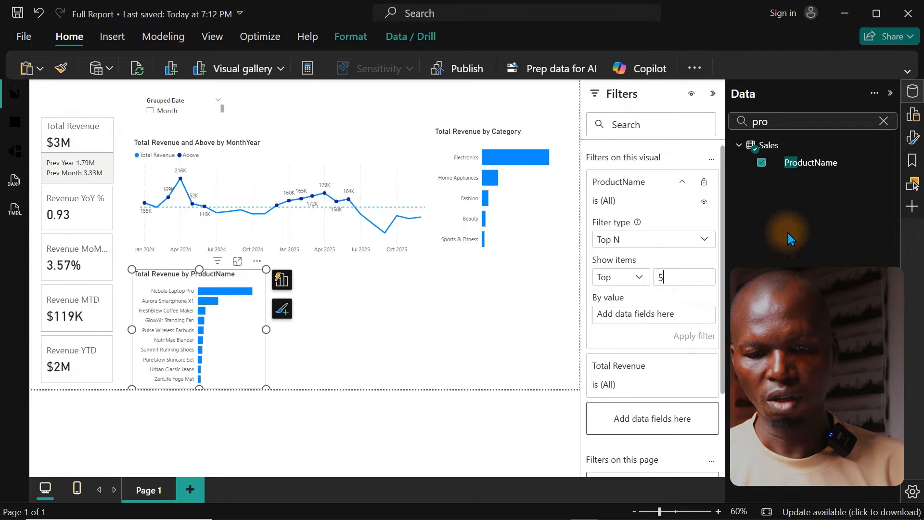
click(887, 121)
text(reve)
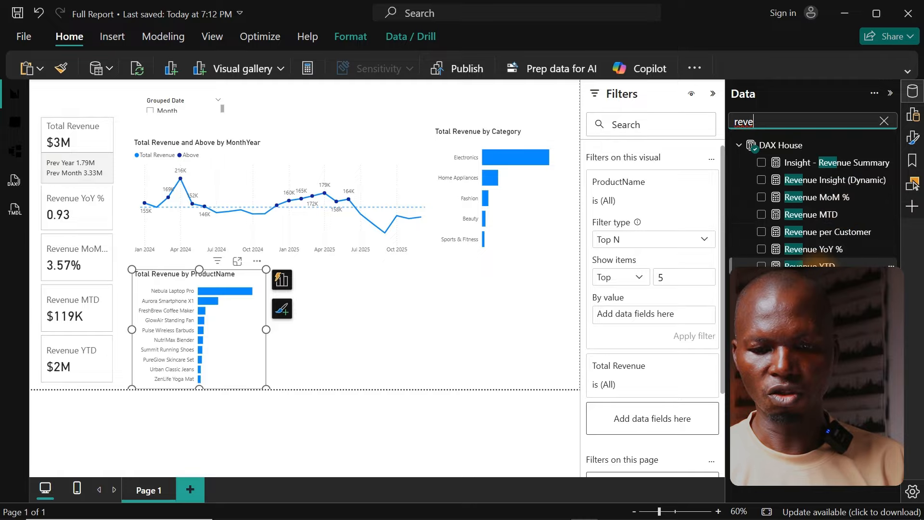
drag(814, 284, 648, 316)
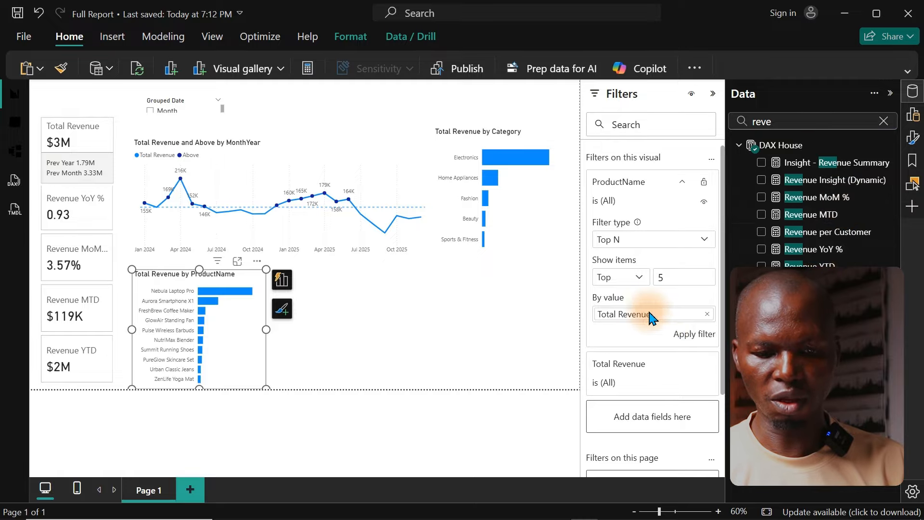
click(685, 336)
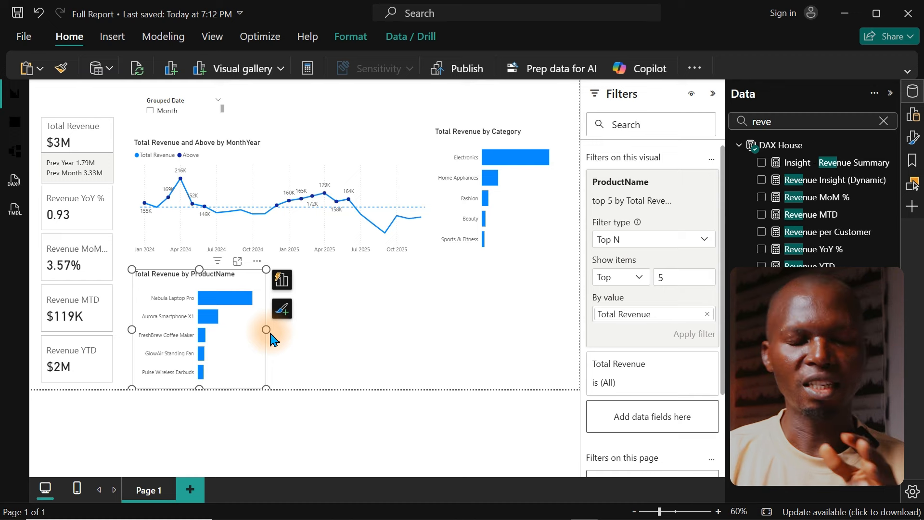
Step: Widen the top-products chart and place a copy beside it, narrowed to fit between it and the page's right margin
drag(267, 330, 373, 327)
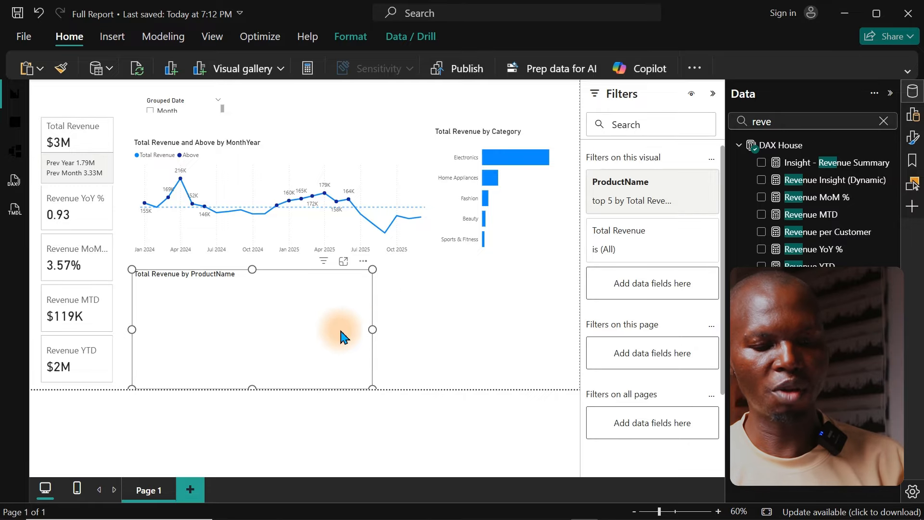
key(ctrl+c)
key(ctrl+v)
drag(295, 336, 489, 332)
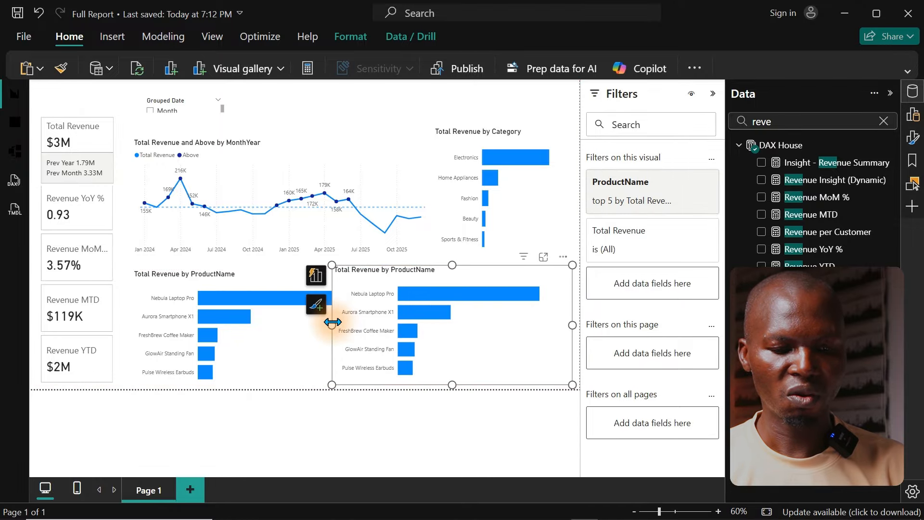
drag(331, 325, 369, 332)
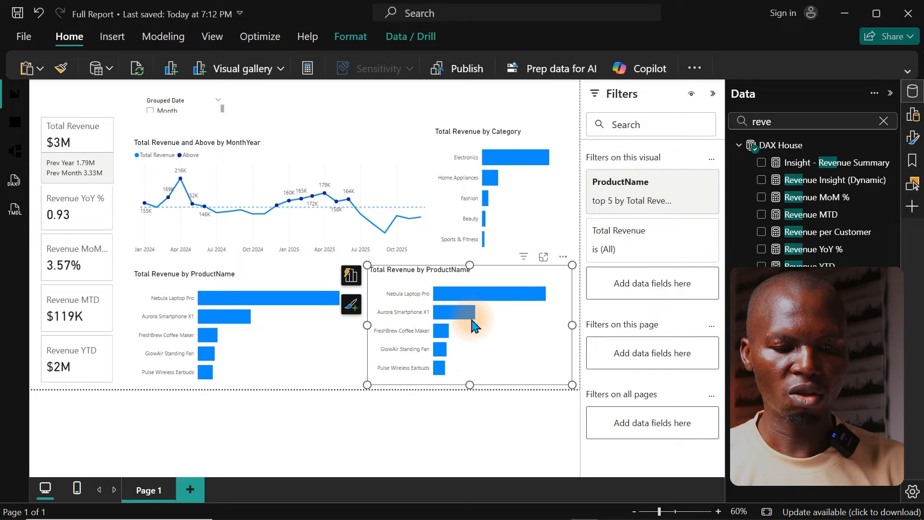
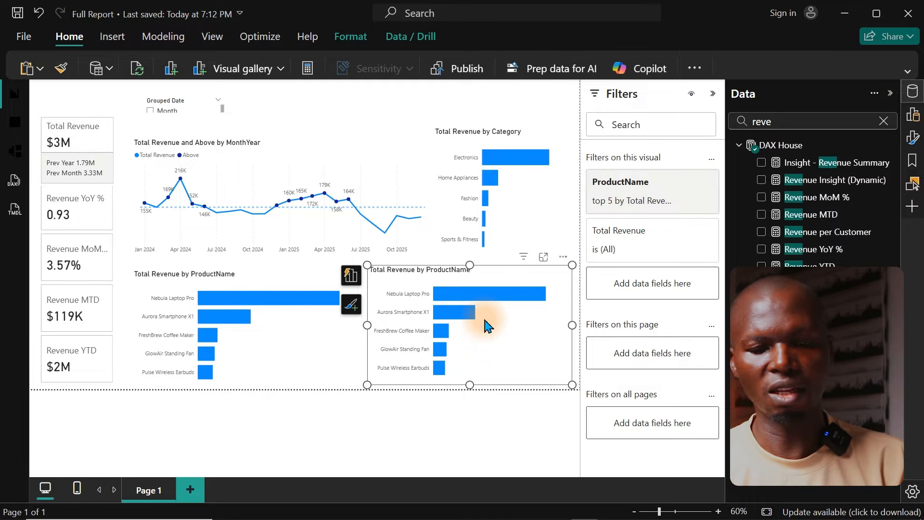
Step: Replace ProductName with the SalesLocation field on the Y-axis of the copied bar chart, keeping its legend empty
click(884, 121)
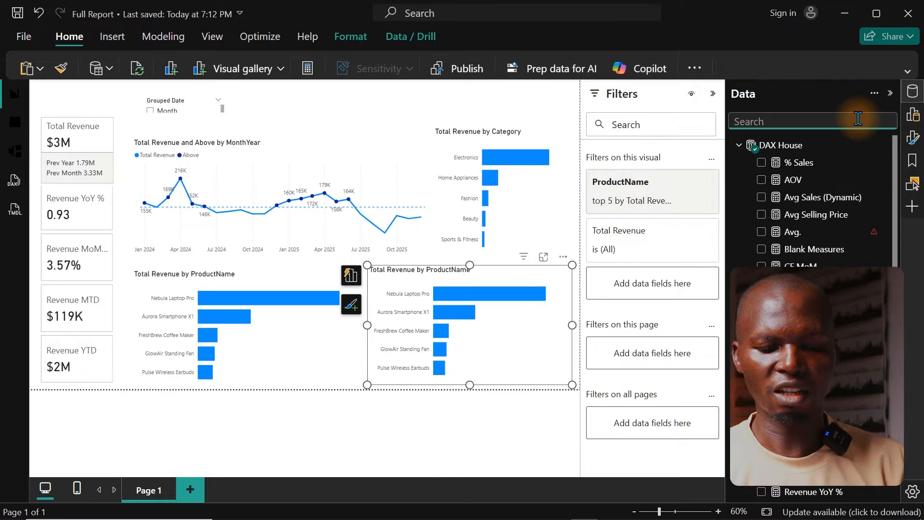
text(Loca)
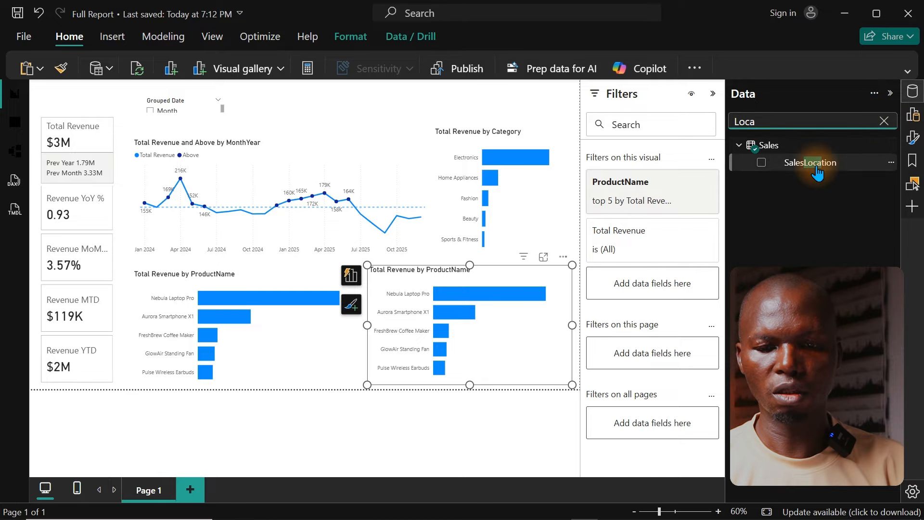
drag(790, 171, 480, 312)
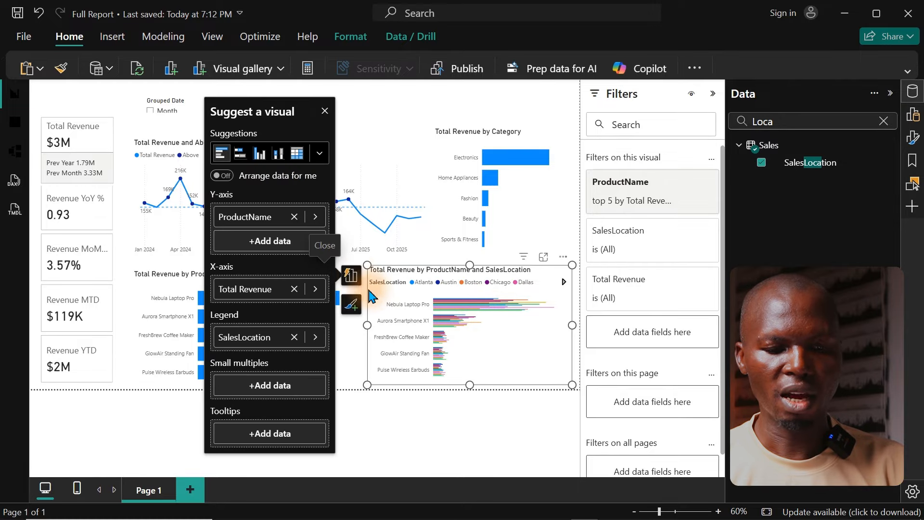
click(295, 217)
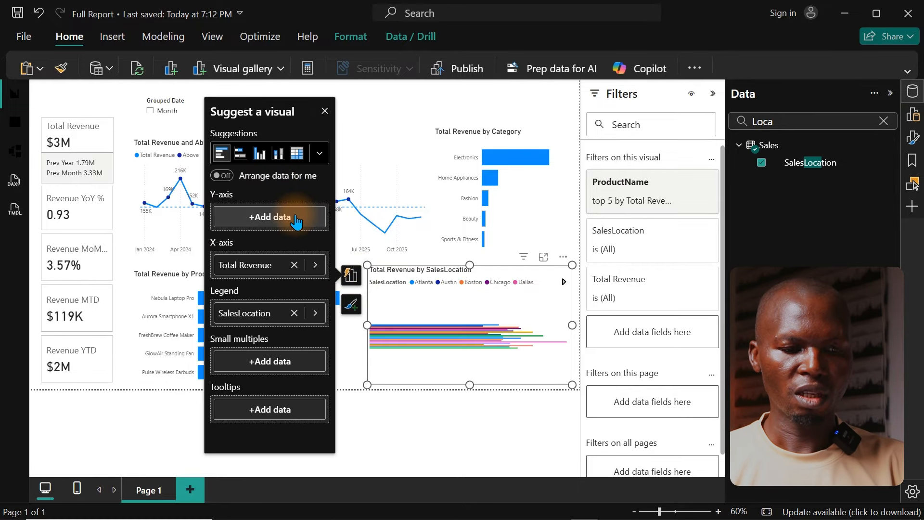
drag(267, 312, 278, 219)
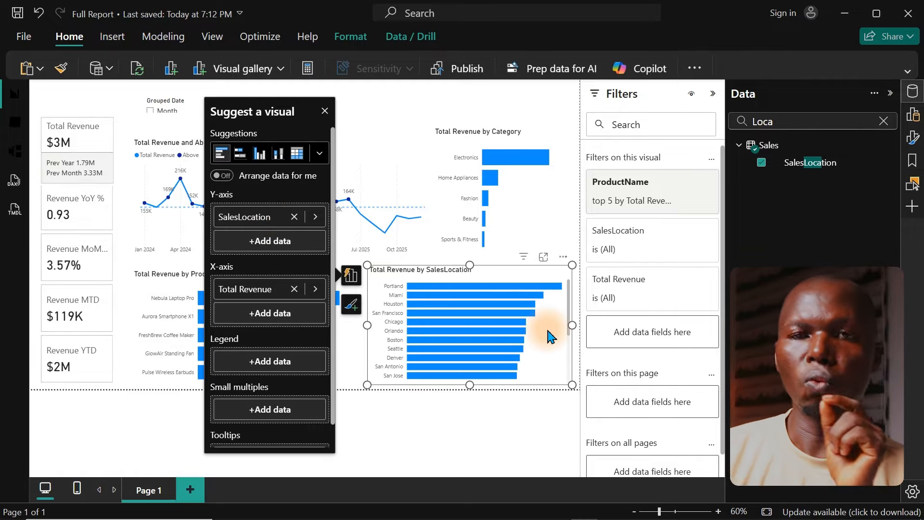
Step: Check the geographic performance requirement in Dashboard Tasks.pdf in the browser and return to the report
mouse_move(383, 519)
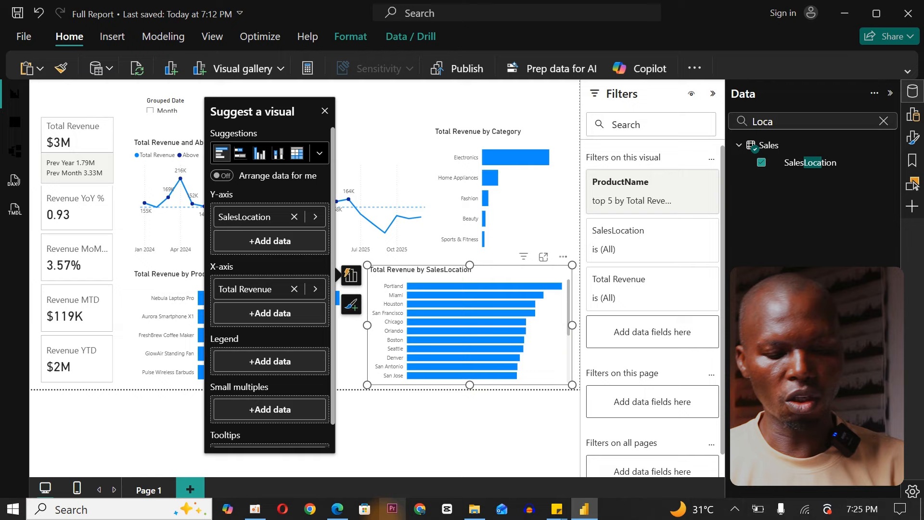
click(336, 511)
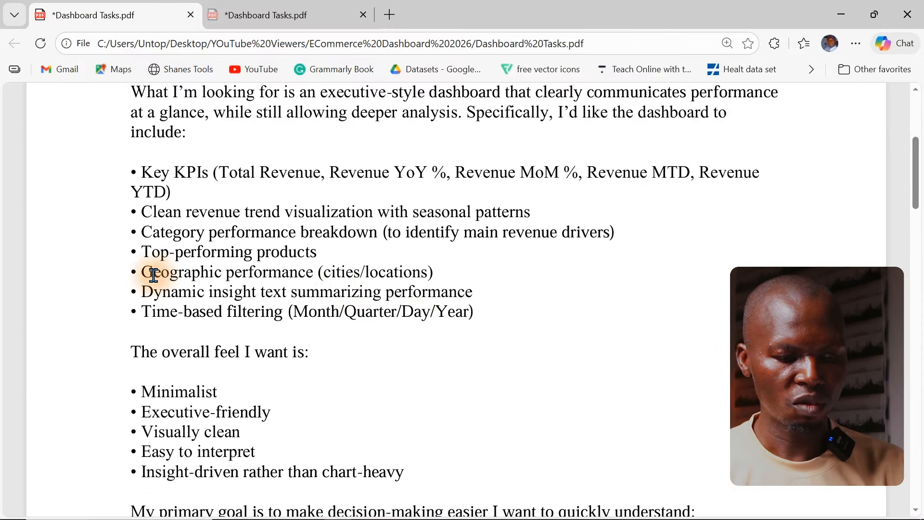
drag(139, 276, 316, 273)
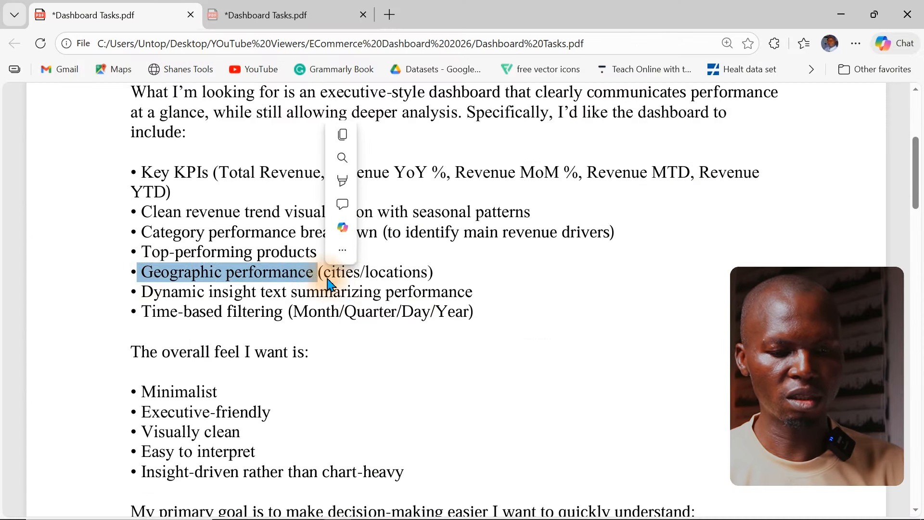
click(842, 16)
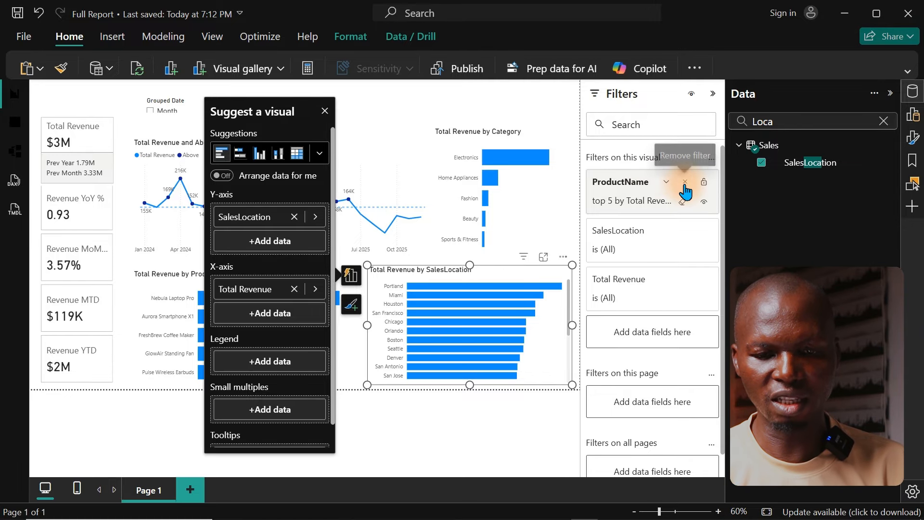
Step: Remove the ProductName filter from the location chart and set its SalesLocation filter to Top N, showing the top 5 items
click(685, 183)
click(681, 182)
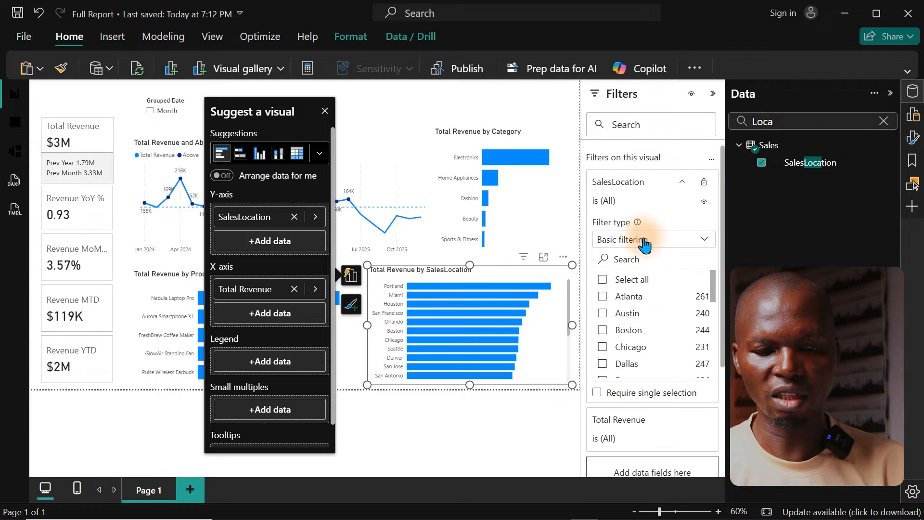
click(645, 239)
click(618, 293)
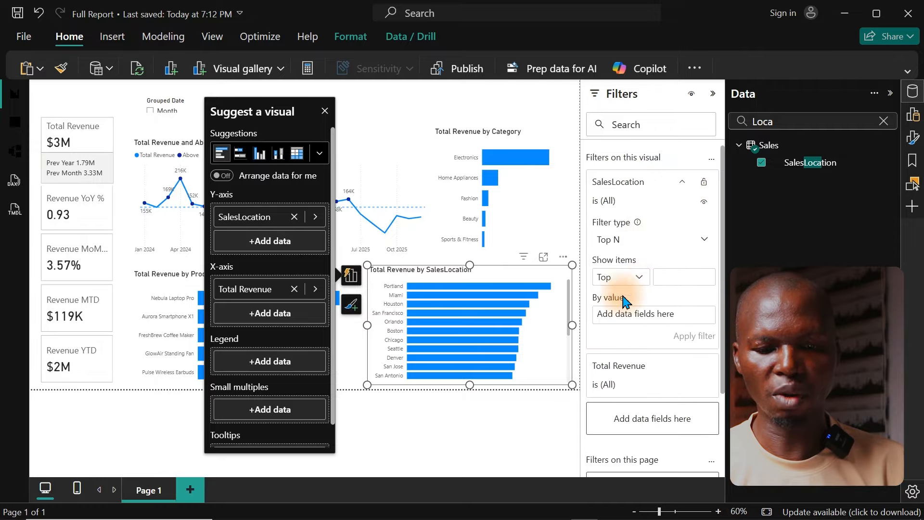
click(663, 279)
text(5)
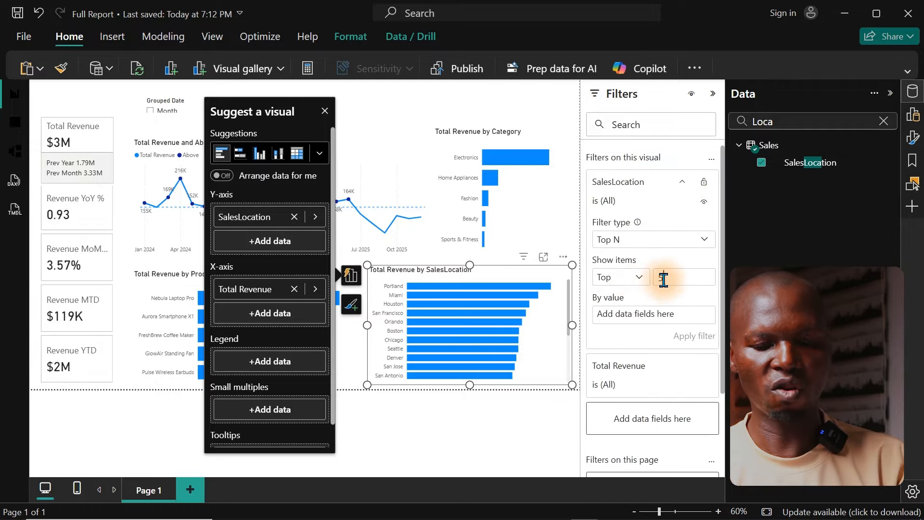
Step: Rank the SalesLocation Top N filter by the Total Revenue measure and apply the filter
click(884, 121)
text(srev)
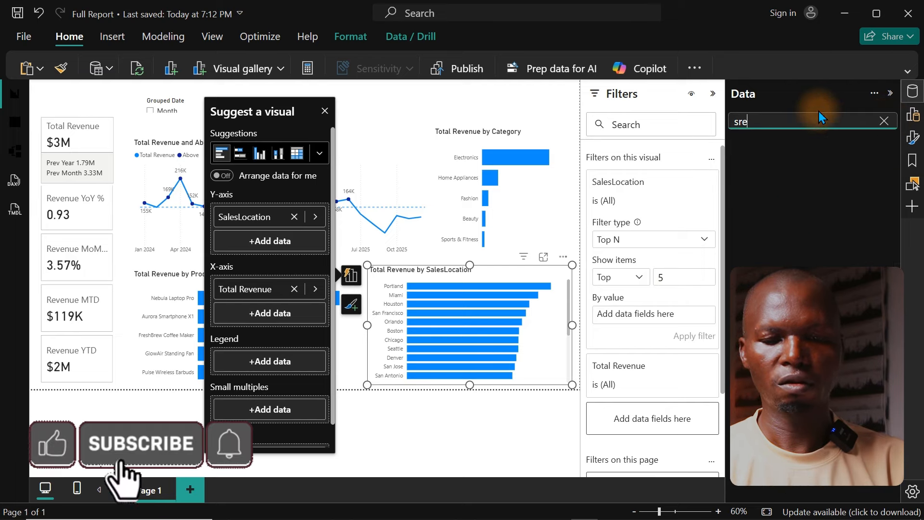
key(BackSpace)
key(BackSpace)
key(BackSpace)
key(BackSpace)
text(rev)
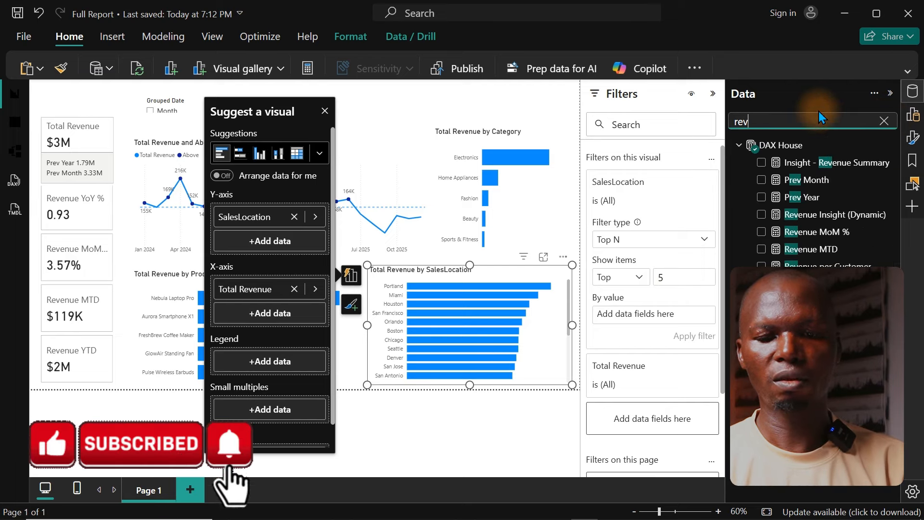
drag(823, 316, 666, 315)
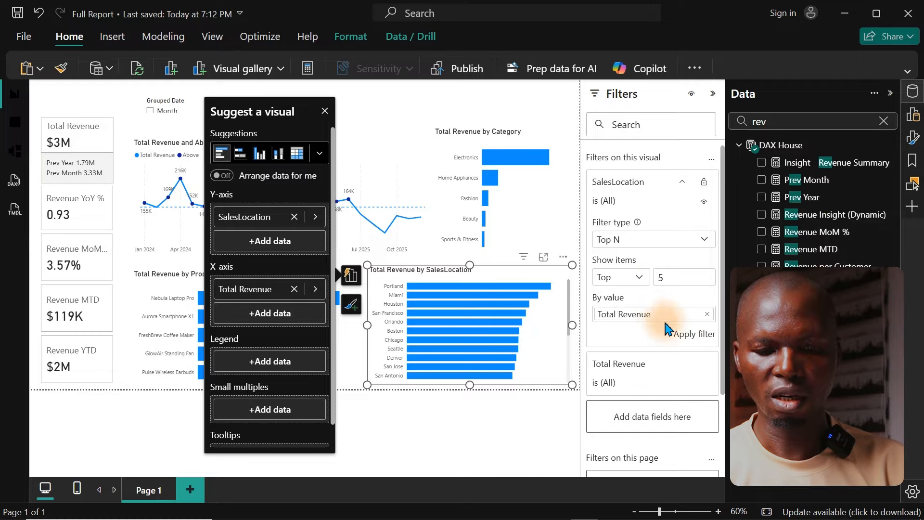
click(681, 334)
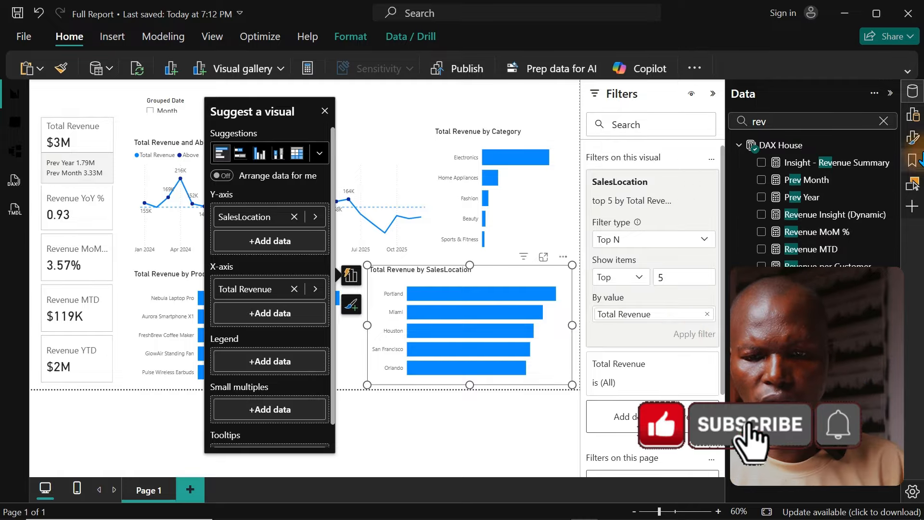
Step: Add a card showing the Insight - Revenue Summary measure, move it over the trend chart and widen it to fit the full sentence
click(885, 122)
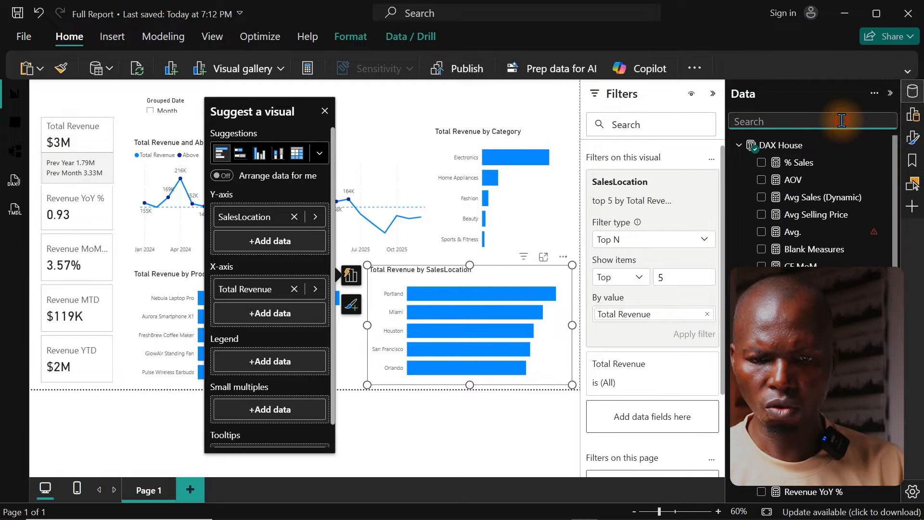
text(sum)
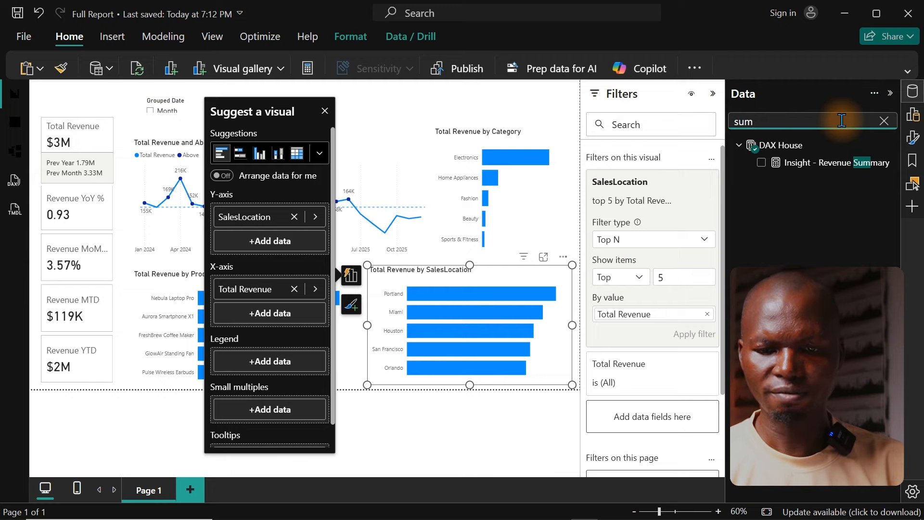
click(493, 102)
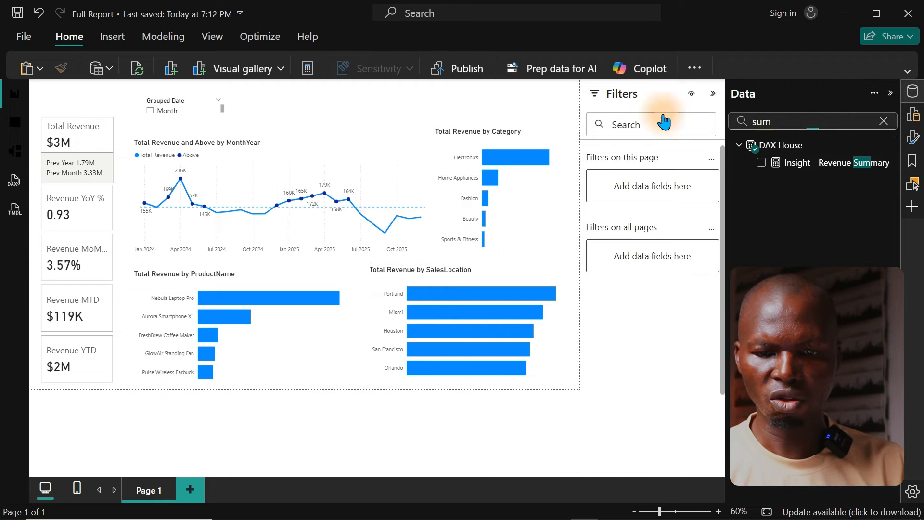
click(761, 164)
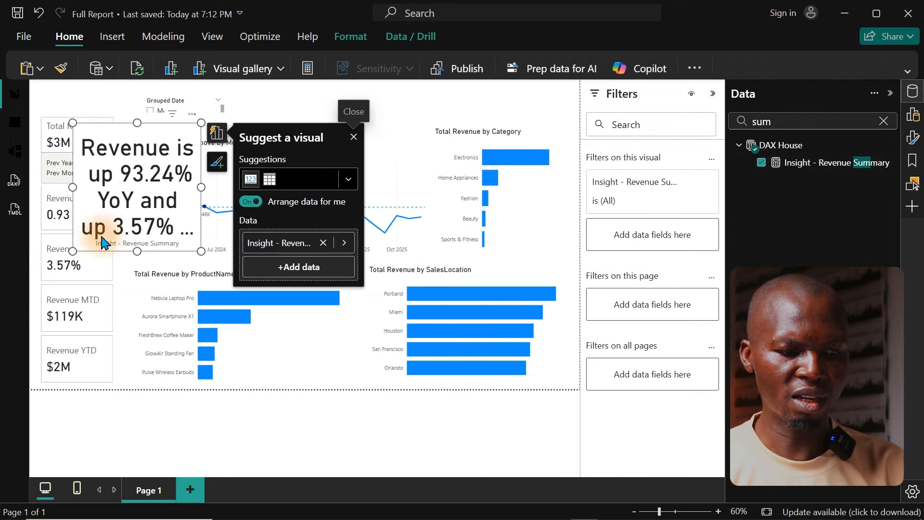
drag(137, 200, 390, 210)
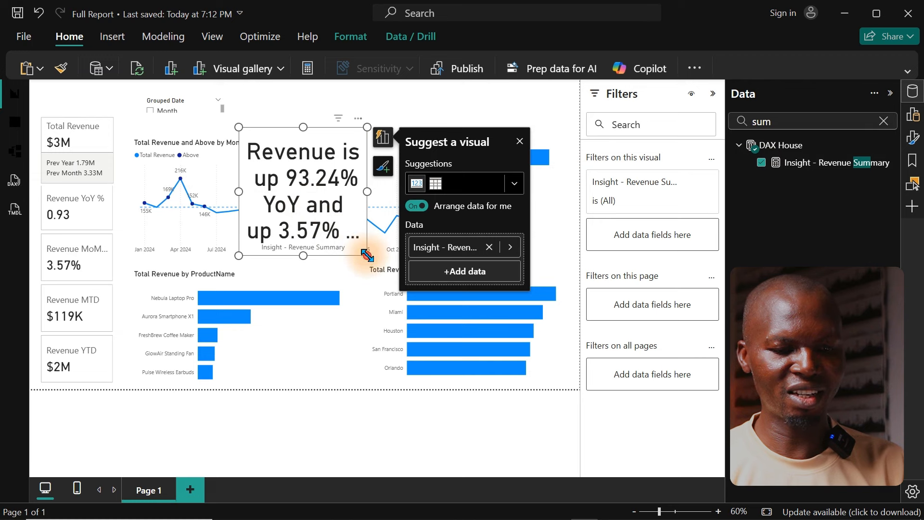
drag(365, 251, 551, 256)
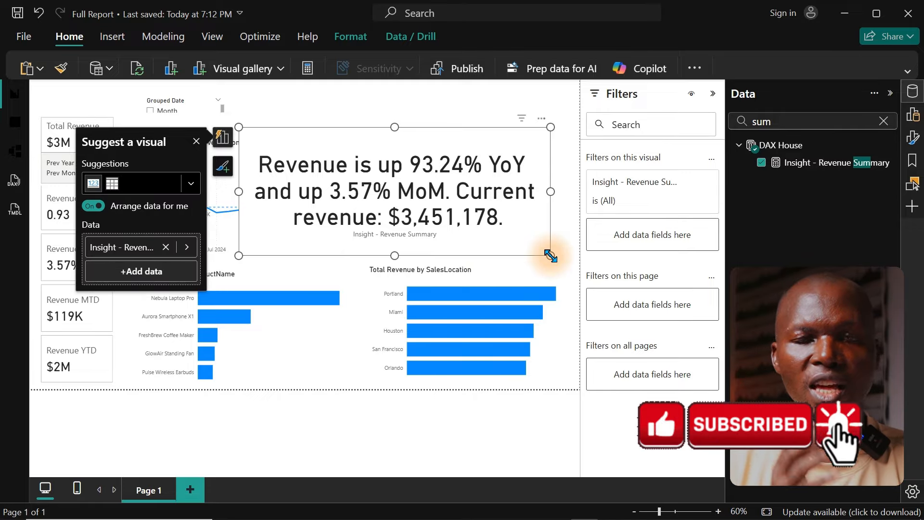
Step: Open the Insight - Revenue Summary measure's formula and copy all of its DAX
click(834, 163)
click(544, 131)
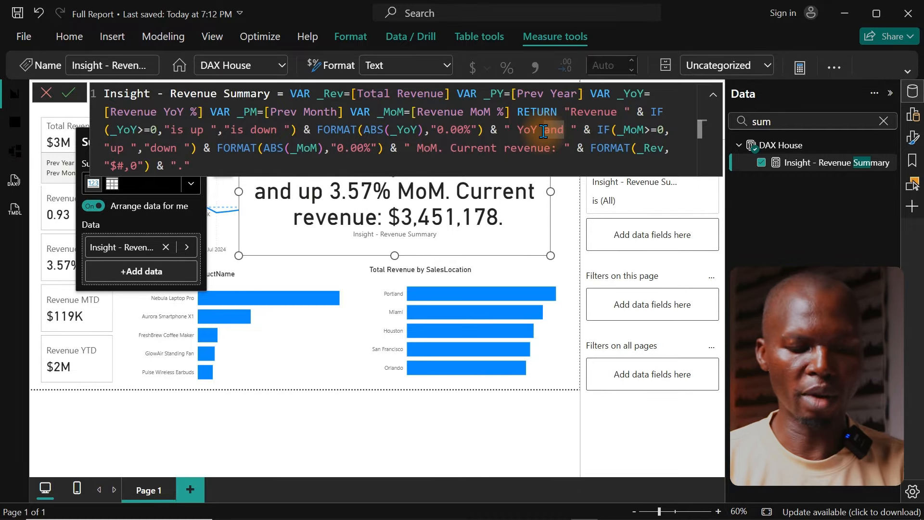
key(ctrl+a)
key(ctrl+c)
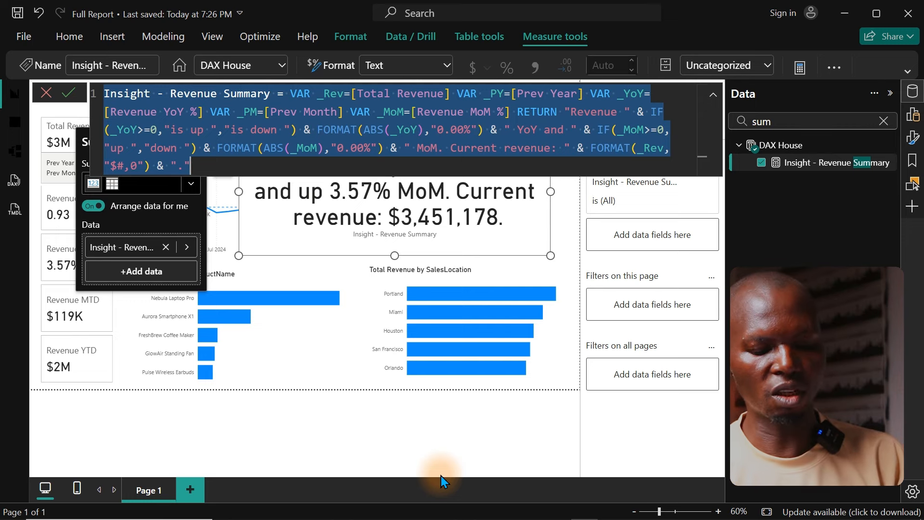
Step: Switch to ChatGPT in the browser, paste the measure's formula into the prompt and send it with the request "format the dax"
mouse_move(313, 519)
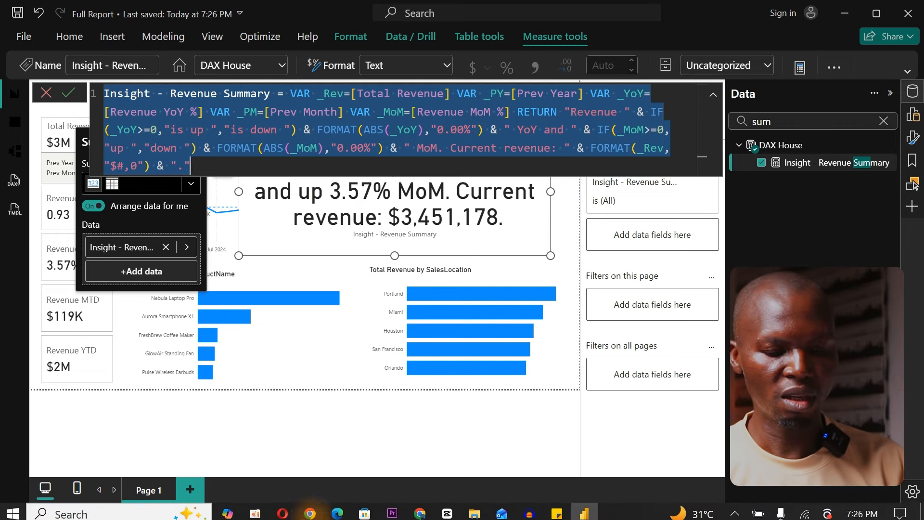
click(309, 511)
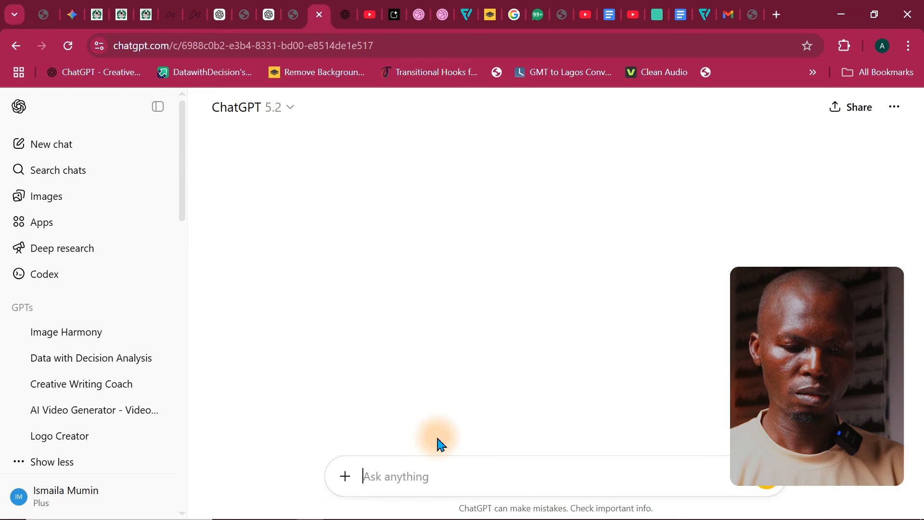
click(407, 483)
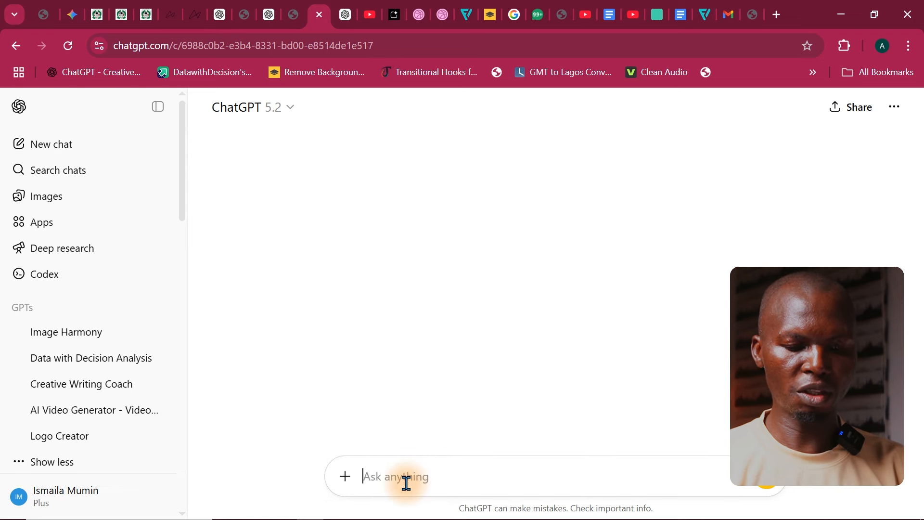
key(ctrl+v)
key(shift+Return)
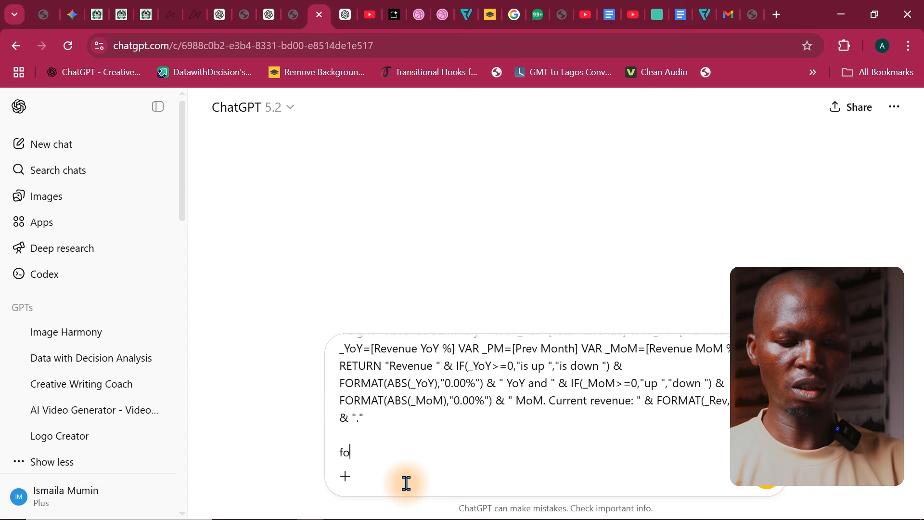
text(format )
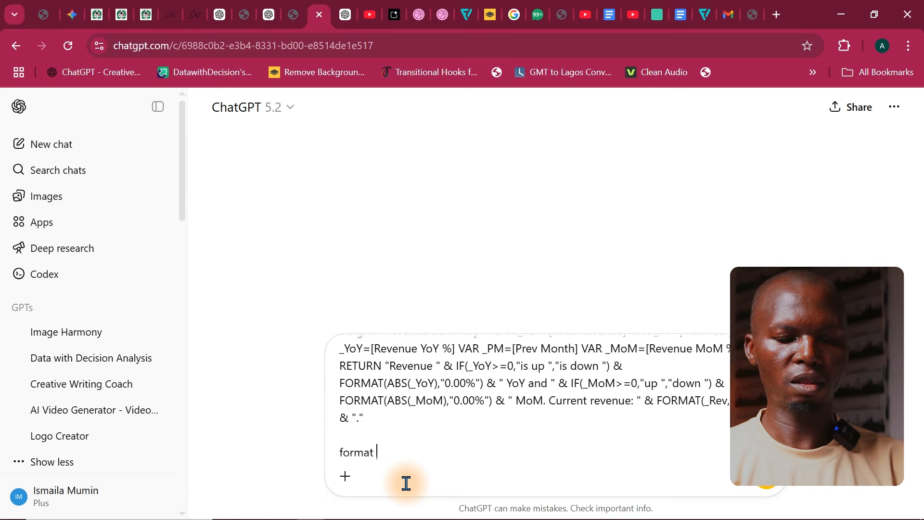
text(the dax)
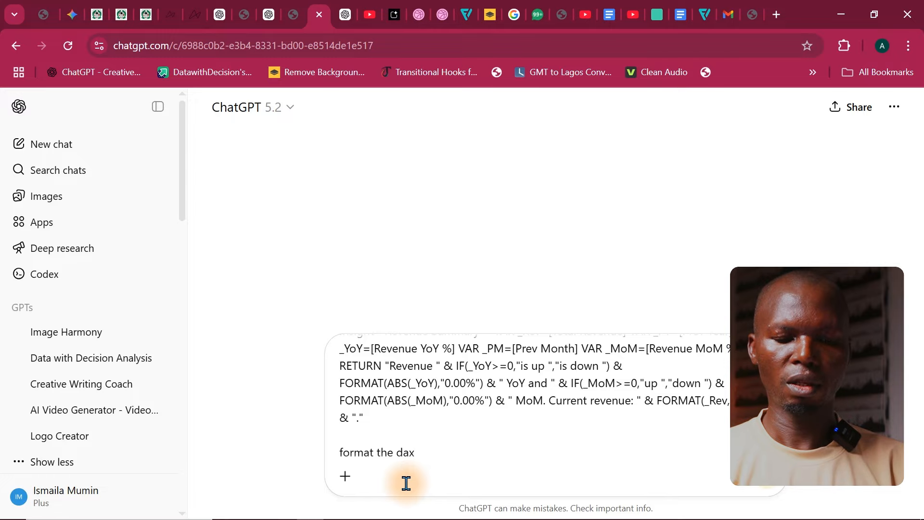
key(Return)
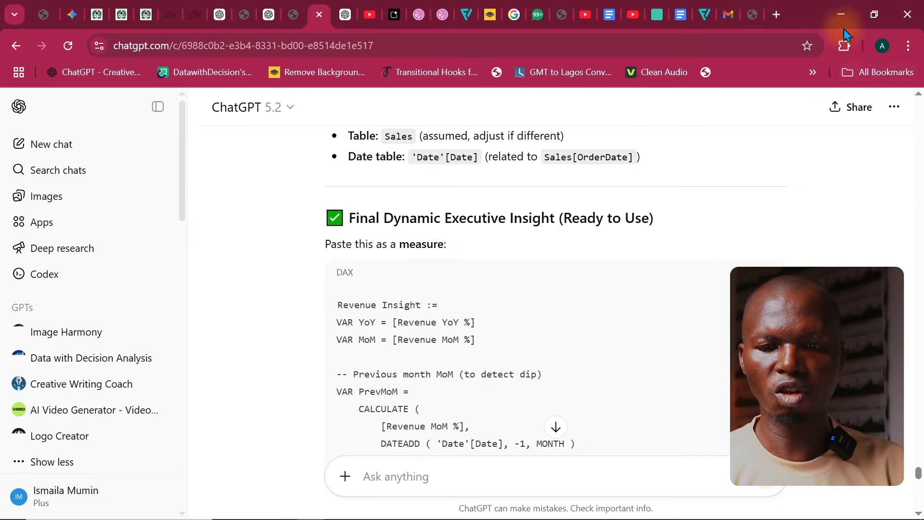
Step: Return to Power BI and replace the whole measure formula with the copied Revenue Insight DAX code, then review it from its first line
click(841, 15)
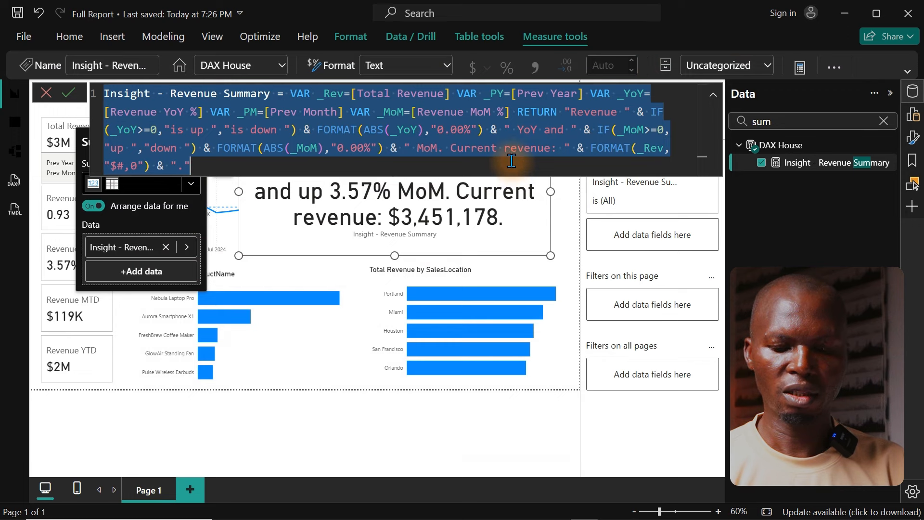
key(BackSpace)
key(ctrl+v)
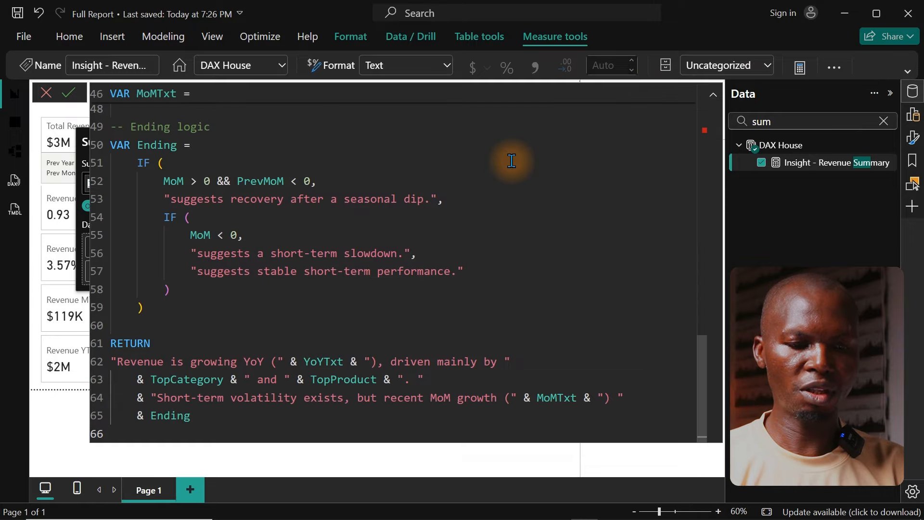
scroll(511, 160, down, 1)
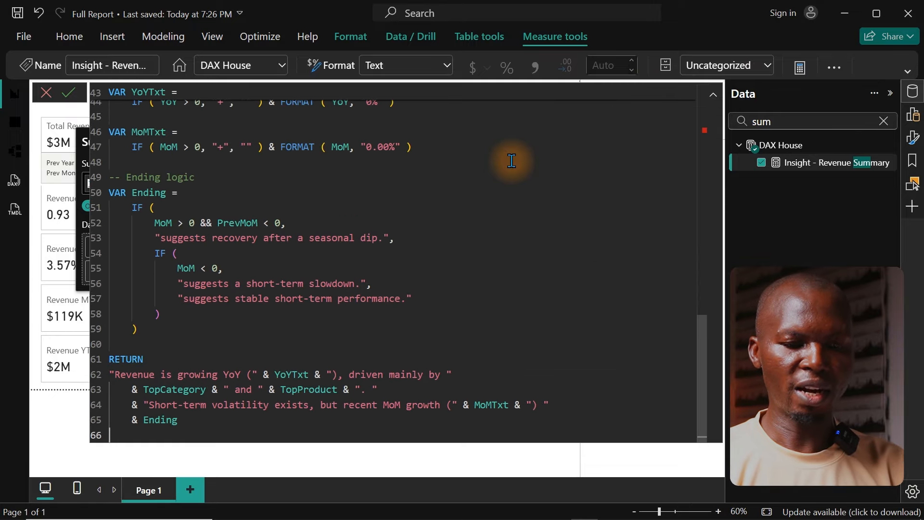
drag(704, 345, 686, 98)
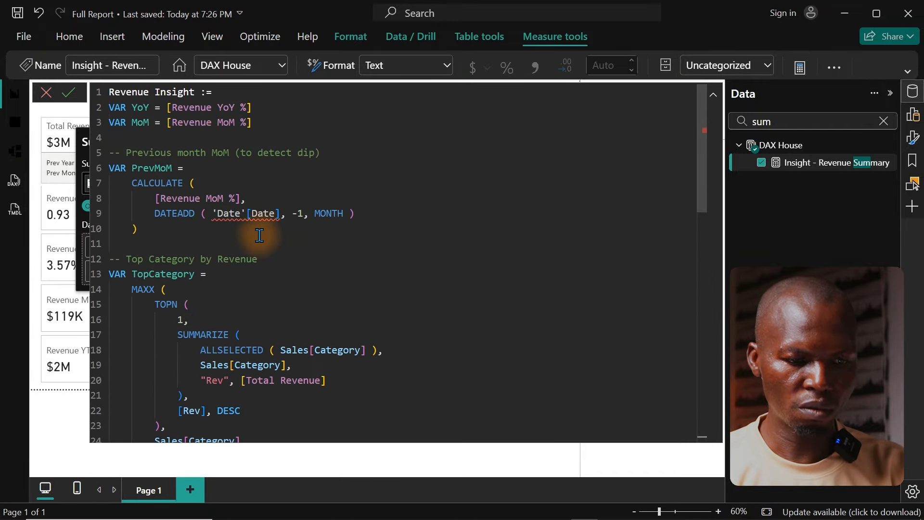
Step: Replace the 'Date' table with 'Calendar' in the PrevMoM variable's DATEADD and commit the Revenue Insight measure
click(225, 218)
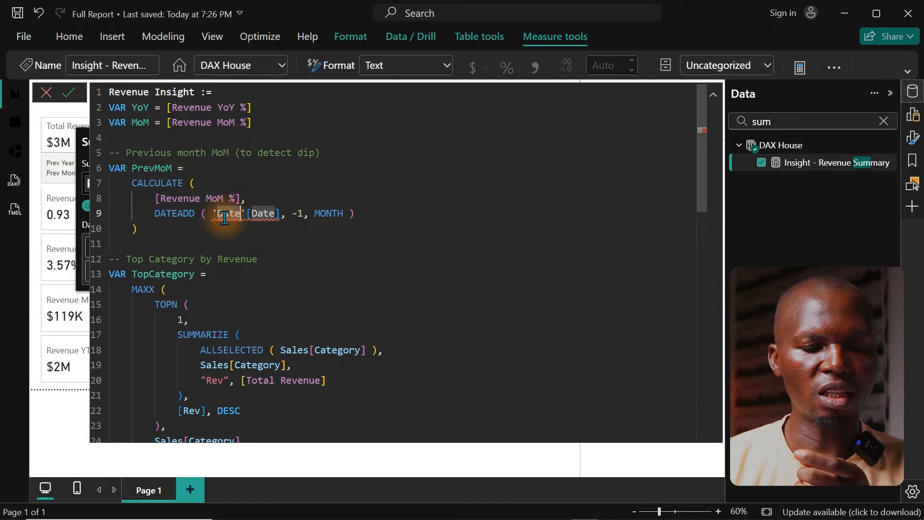
double_click(225, 218)
text(cal)
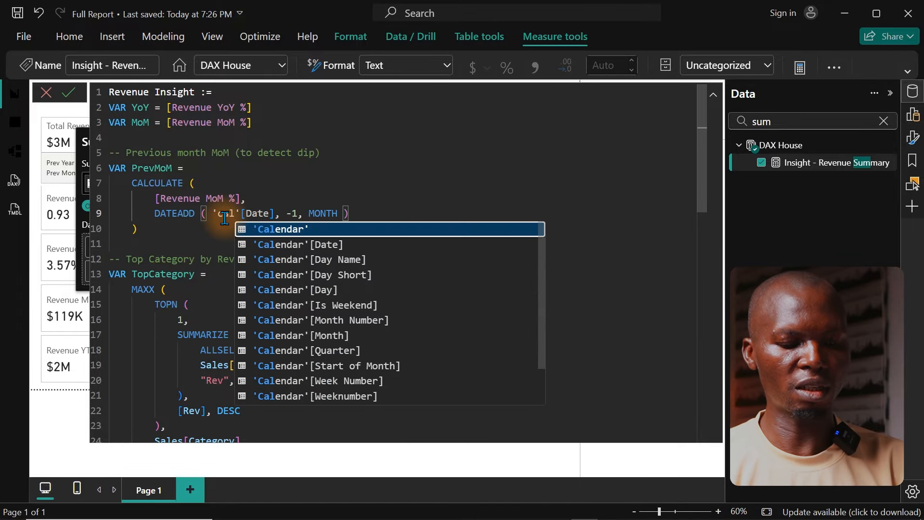
key(Tab)
click(270, 272)
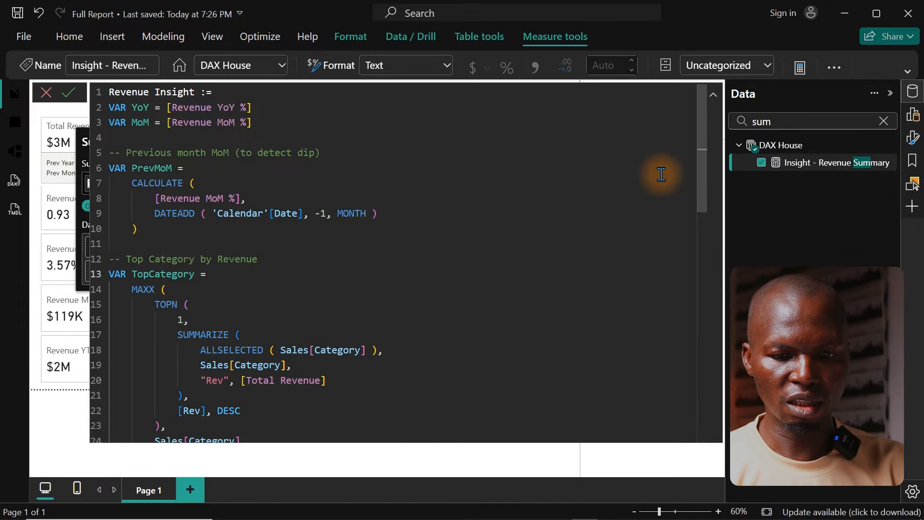
drag(701, 128, 694, 378)
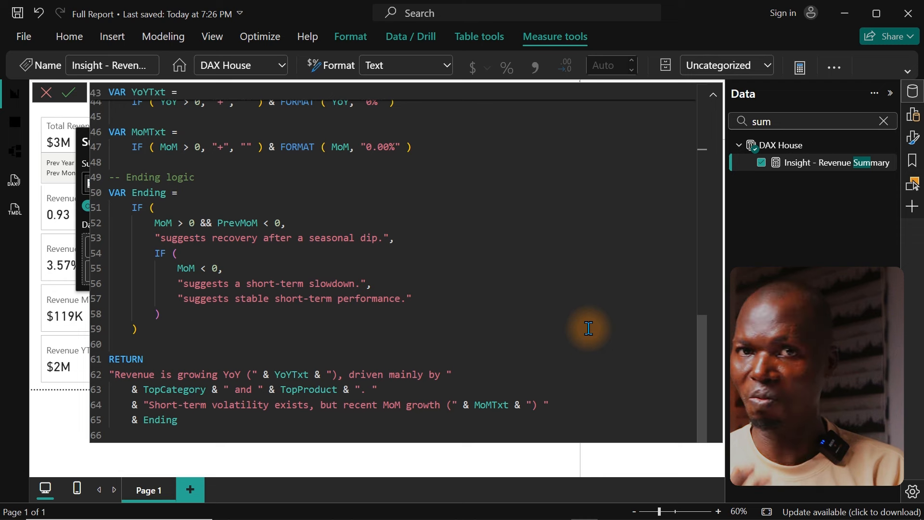
key(Return)
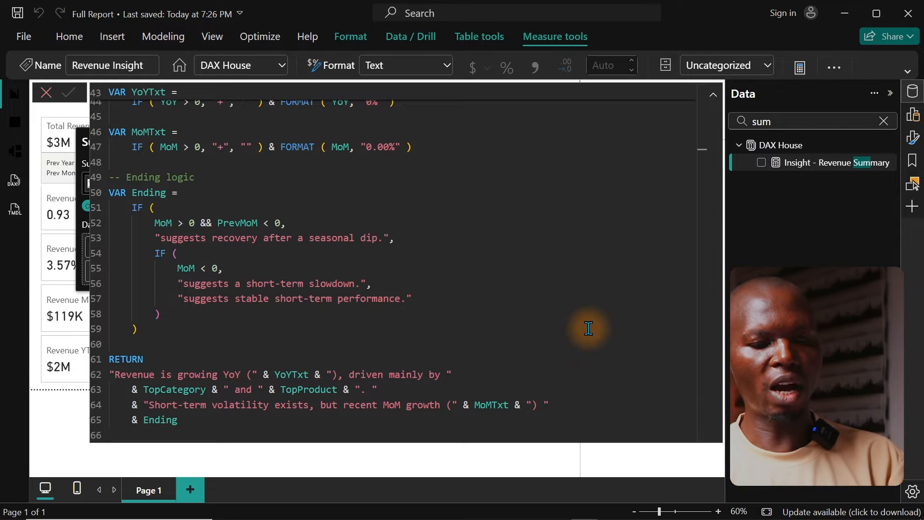
Step: Review the previous-month MoM section of the Revenue Insight formula and close the formula editor
scroll(588, 328, up, 14)
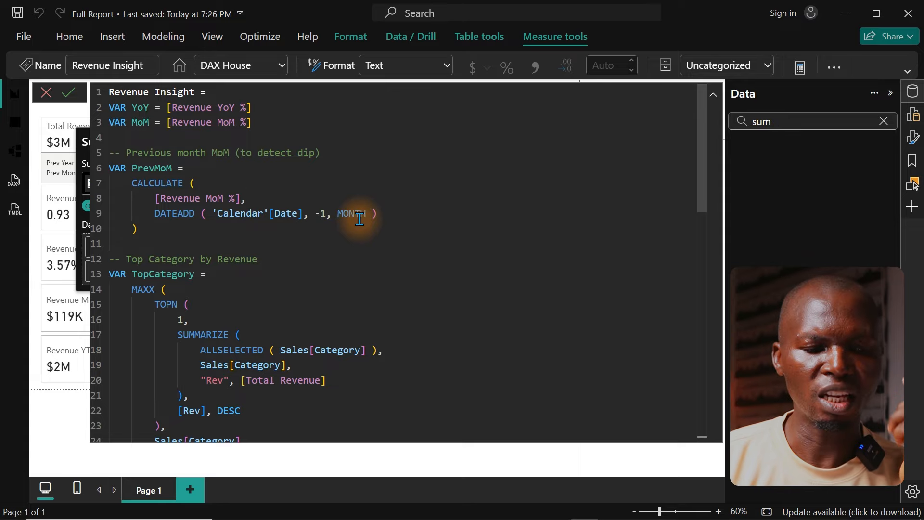
drag(327, 152, 100, 145)
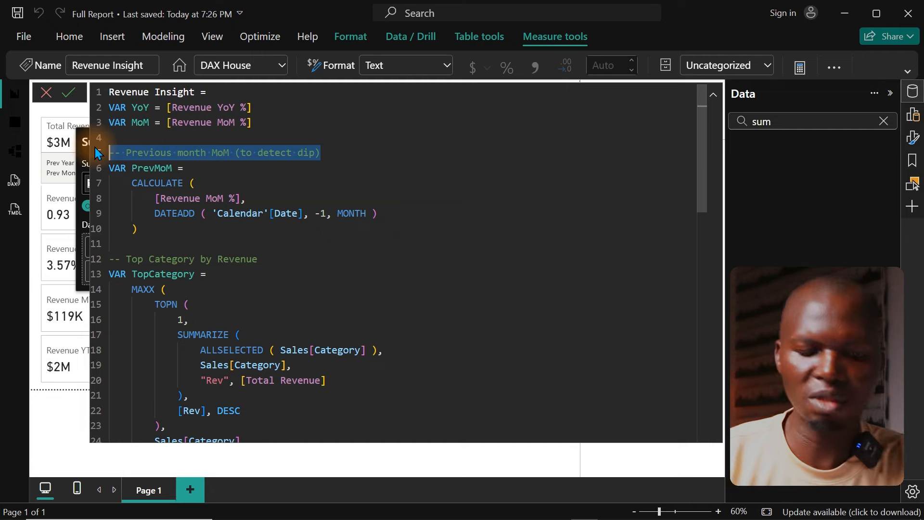
click(102, 154)
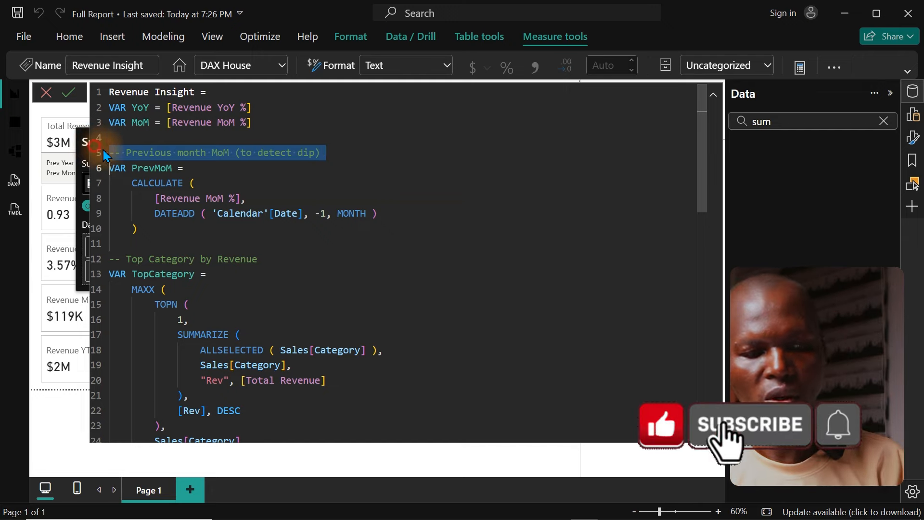
click(249, 183)
click(46, 95)
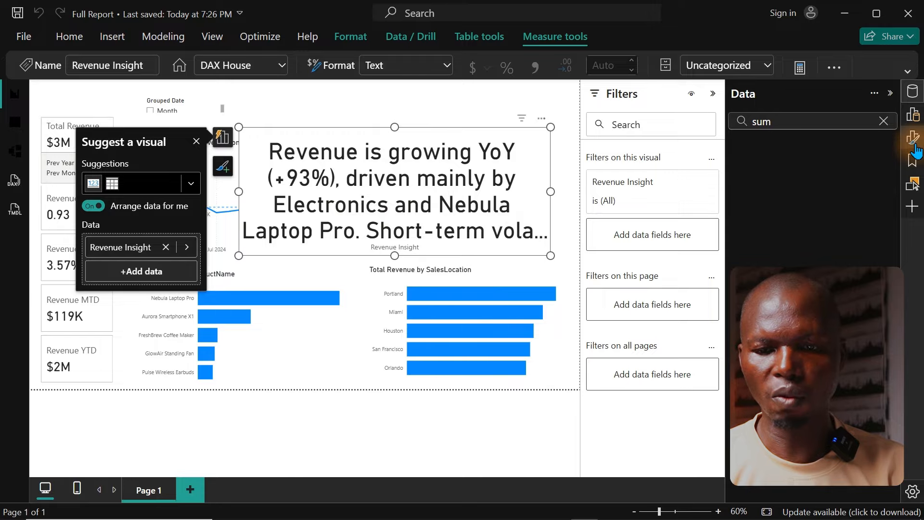
Step: Hide the insight card's category label and set its callout value font to Comic Sans MS, size 20
click(912, 113)
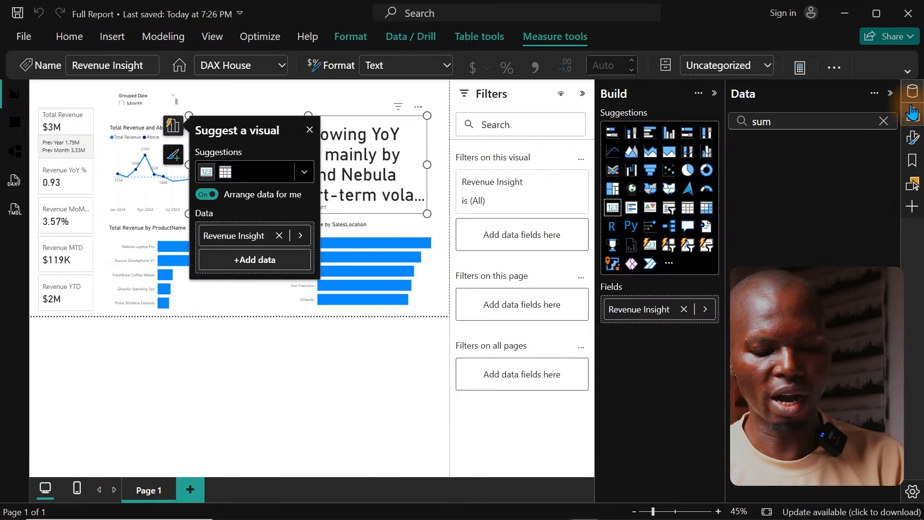
click(913, 138)
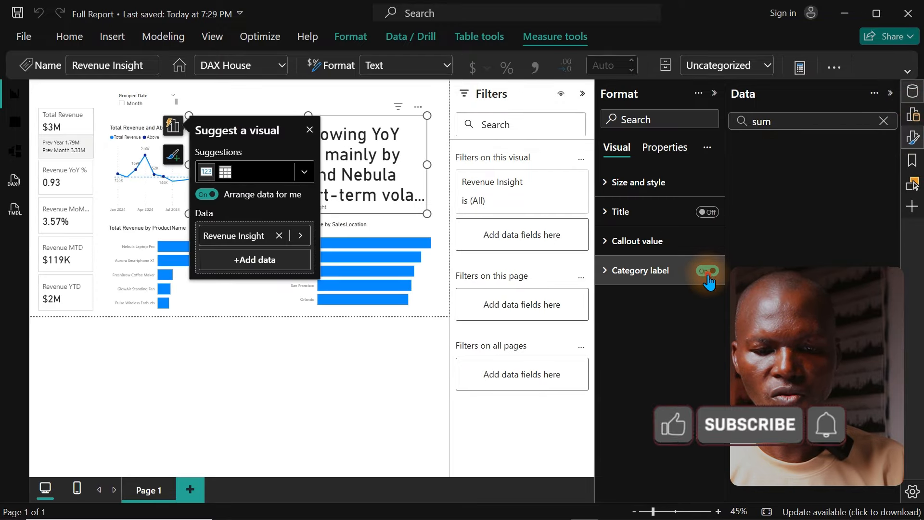
click(677, 241)
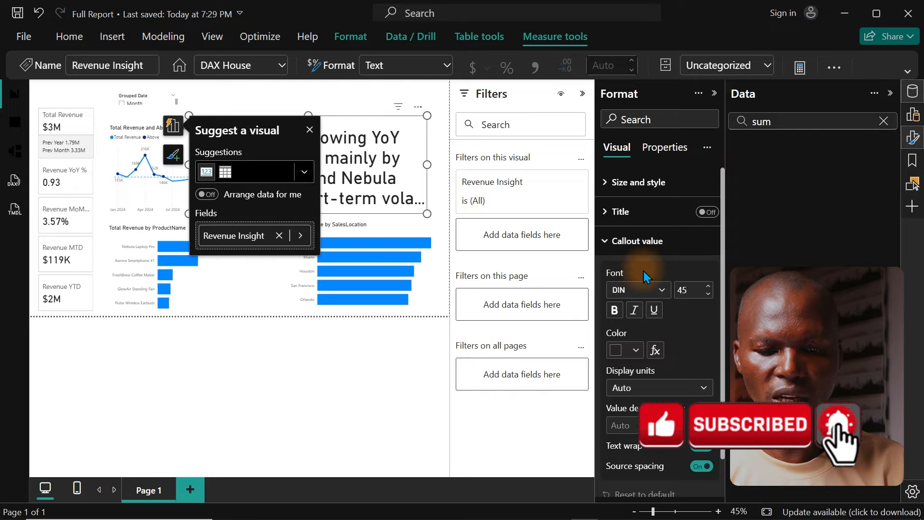
click(637, 294)
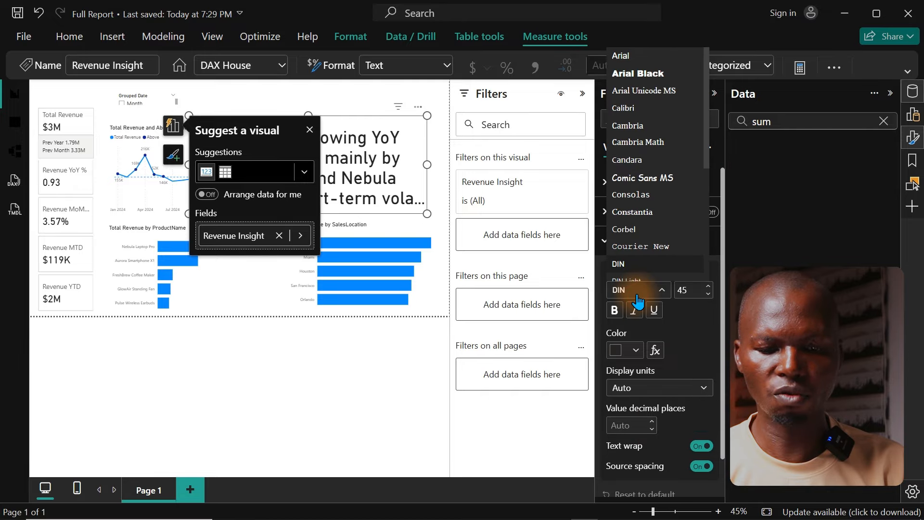
click(643, 180)
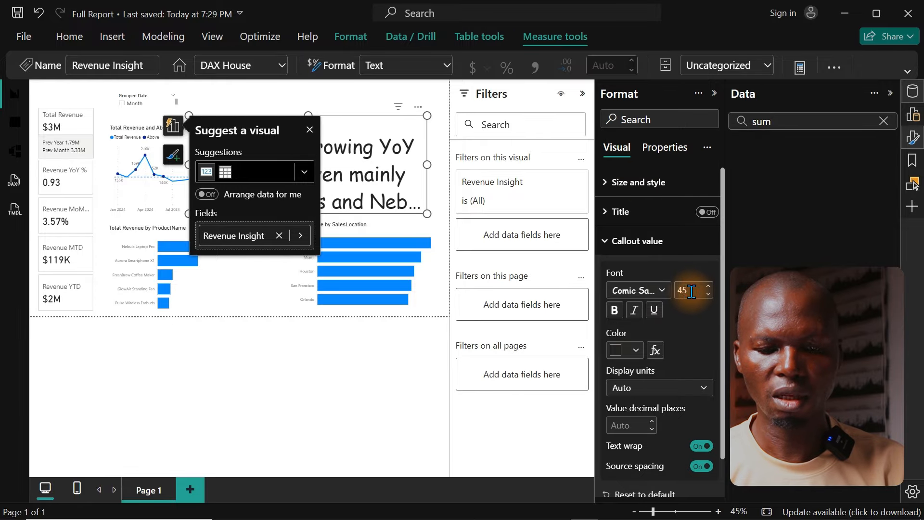
text(20)
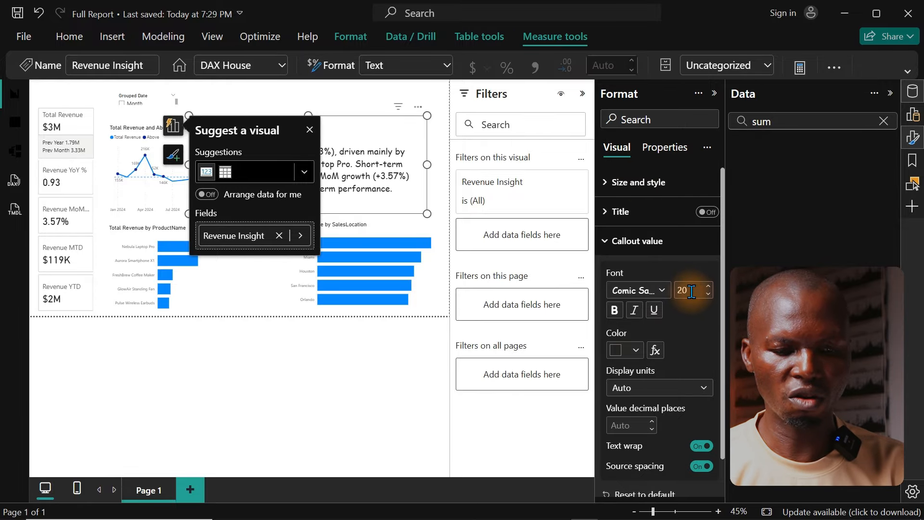
Step: Move the insight card slightly lower on the page and set its callout value font size to 12
click(309, 130)
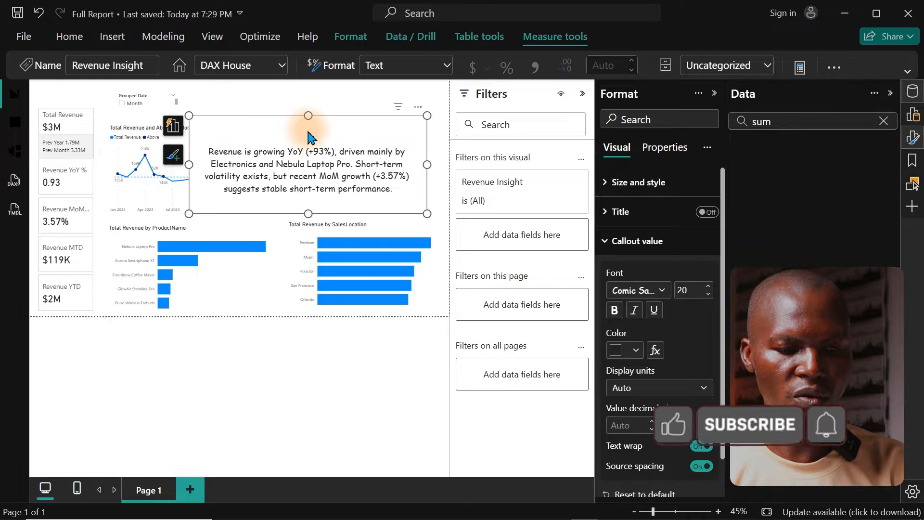
drag(341, 158, 332, 179)
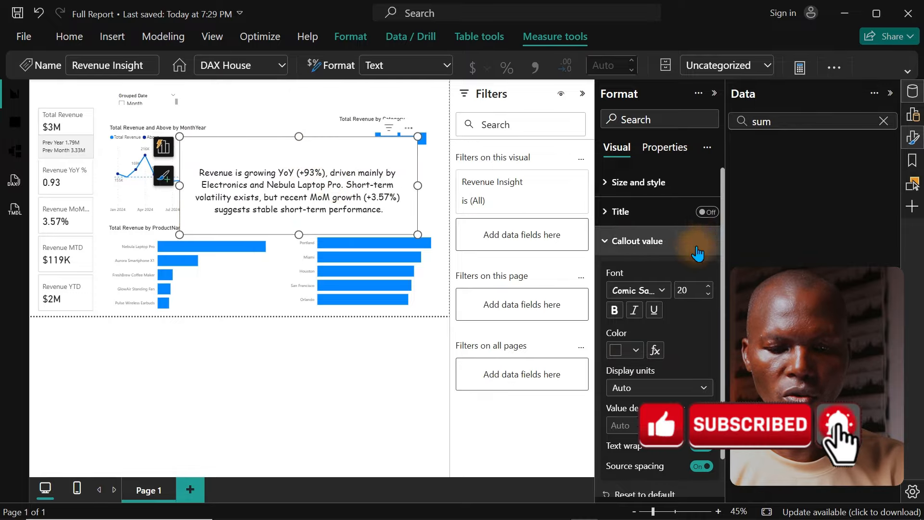
double_click(693, 292)
text(12)
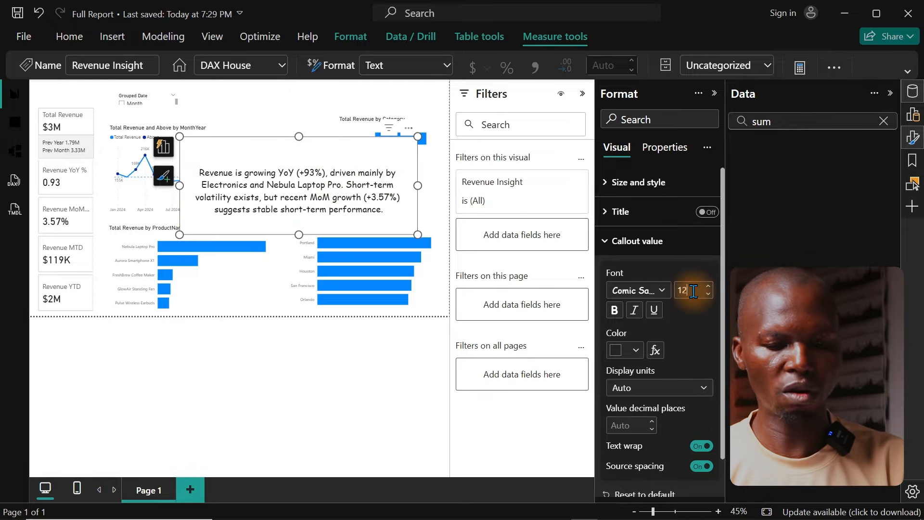
key(Return)
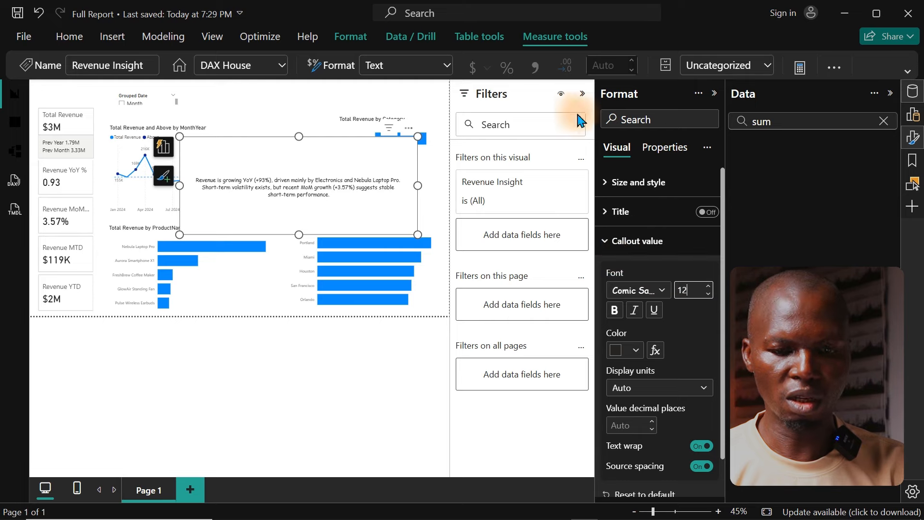
Step: Collapse the side panes, shrink the insight card around its text and move it over the lower part of the SalesLocation chart
click(582, 93)
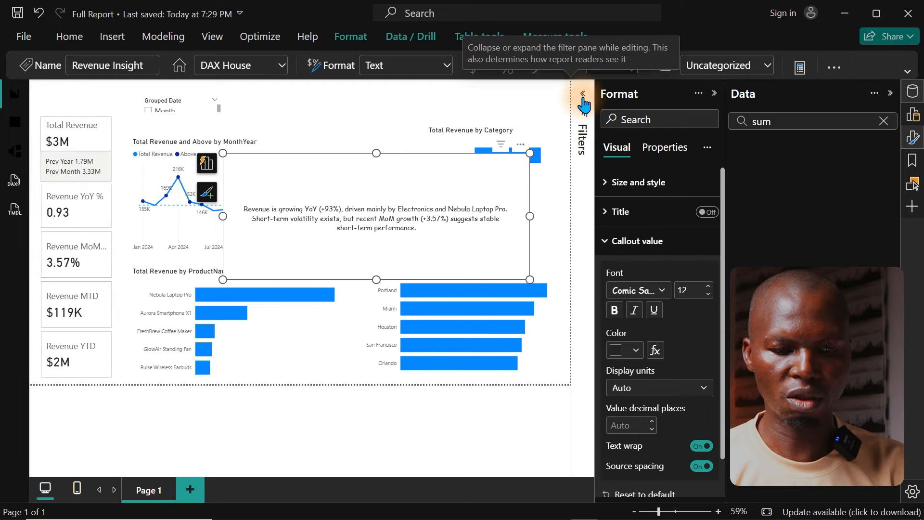
click(914, 138)
click(914, 92)
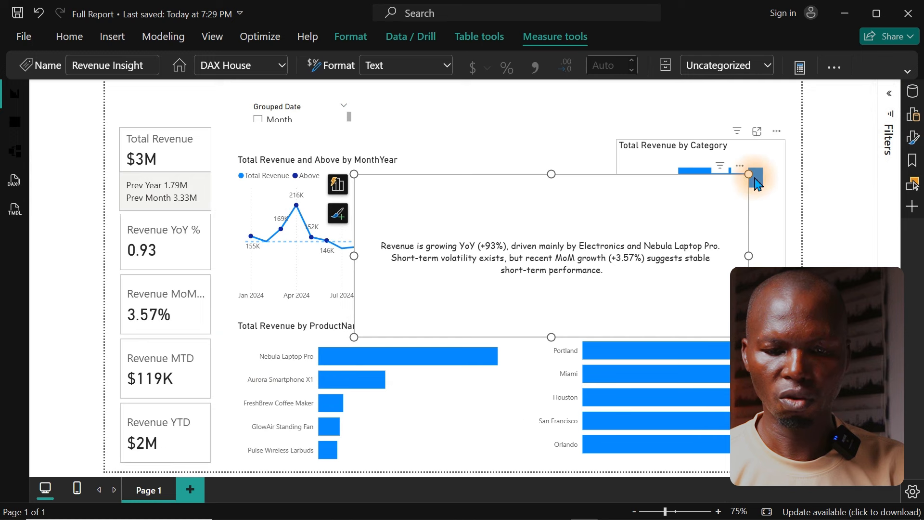
drag(749, 174, 605, 276)
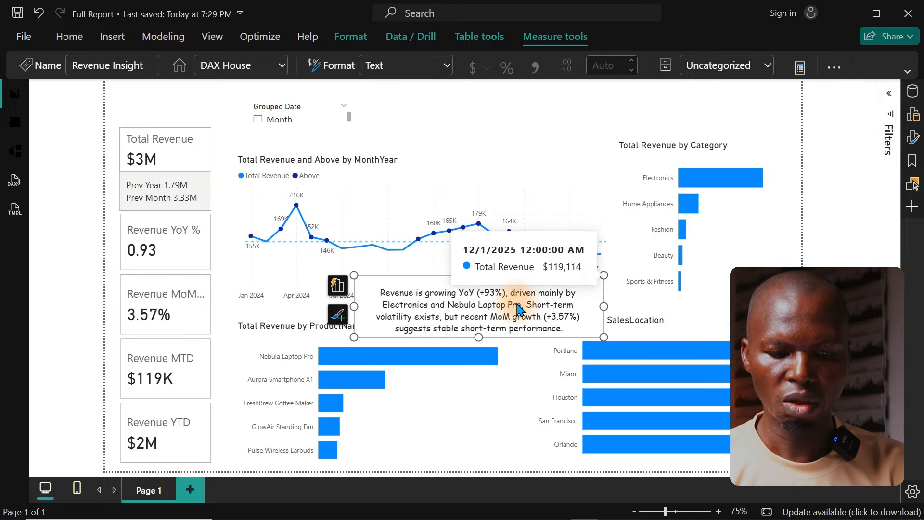
drag(480, 313, 680, 450)
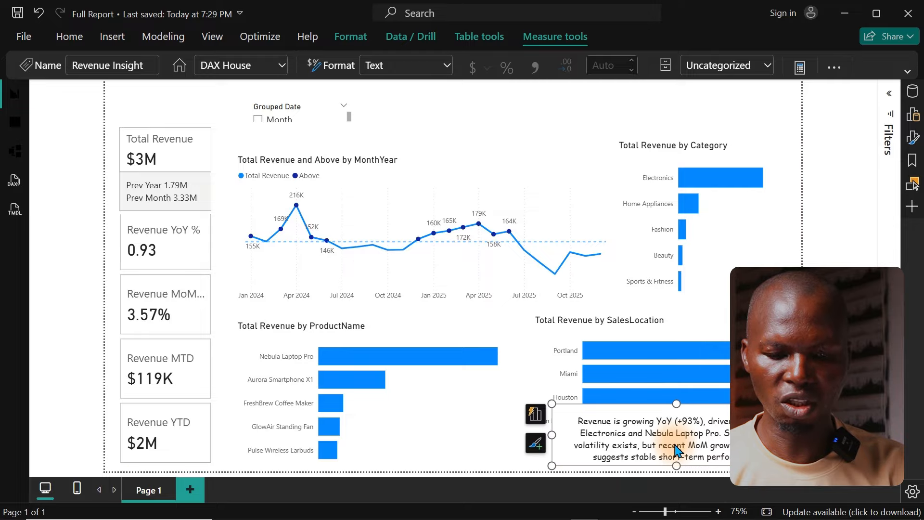
Step: Shorten the SalesLocation, Category and MonthYear revenue charts from their lower edges to free space for the insight card
click(666, 325)
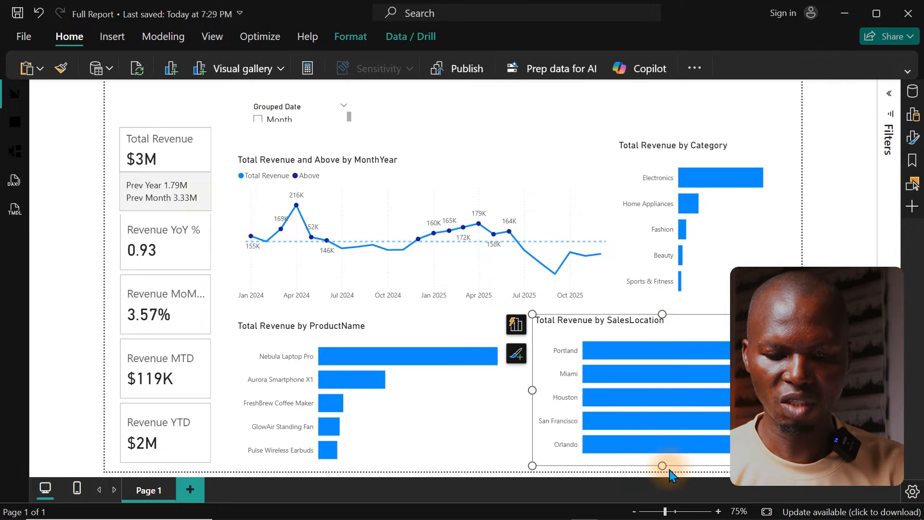
drag(663, 469, 664, 414)
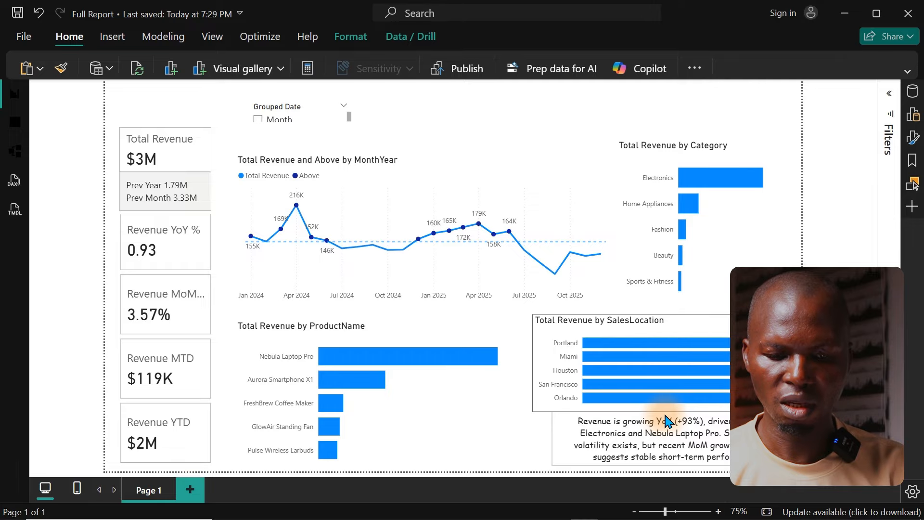
click(718, 289)
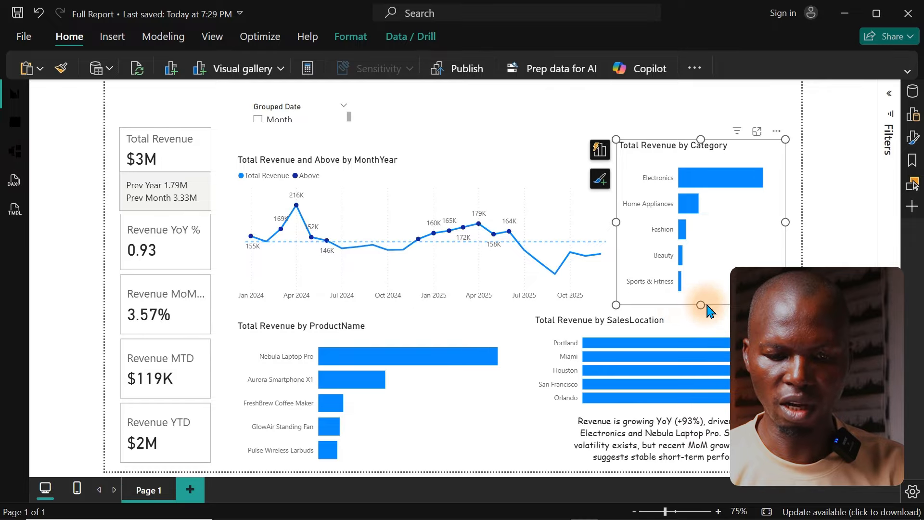
drag(701, 303, 701, 284)
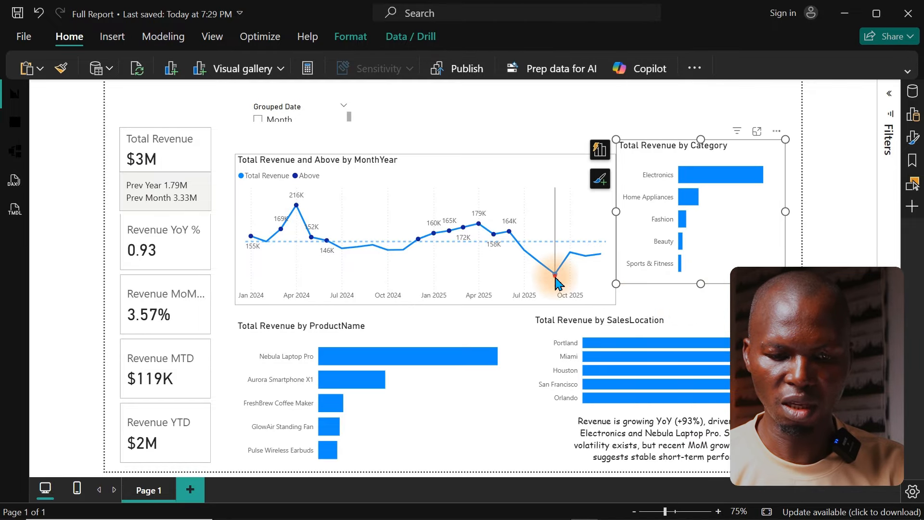
click(608, 303)
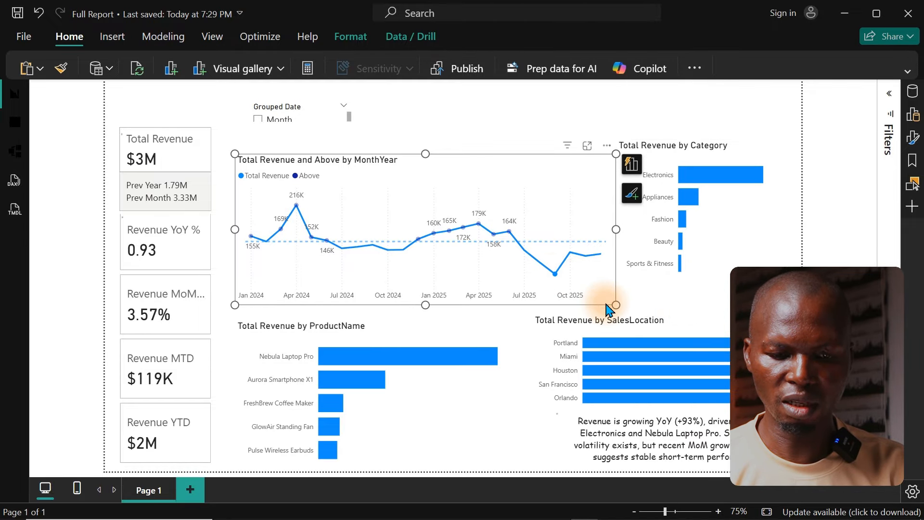
drag(617, 306, 617, 284)
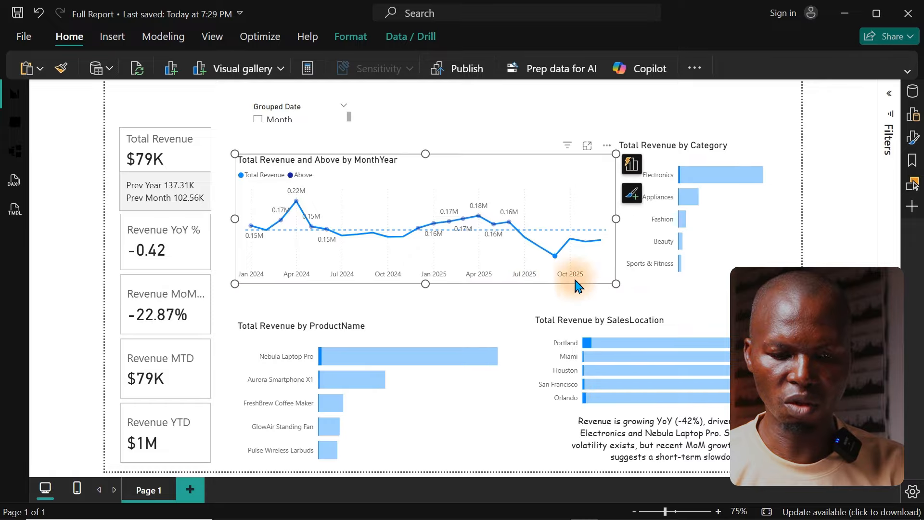
Step: Clear the chart cross-filtering and move the SalesLocation chart up, leaving a gap above the insight text
click(671, 312)
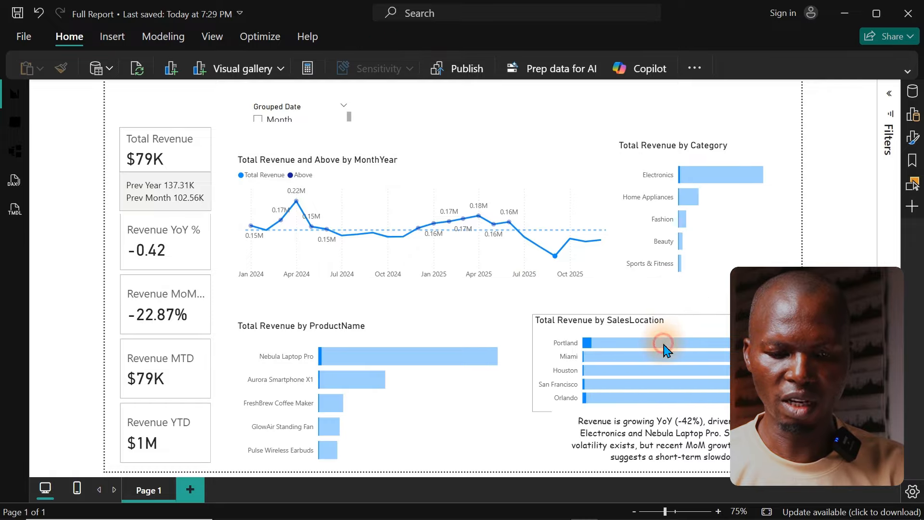
click(664, 345)
click(663, 343)
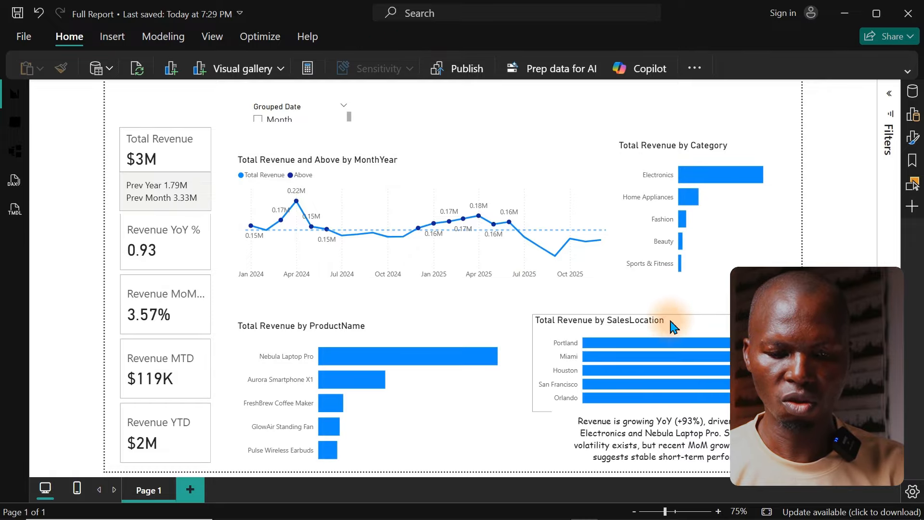
drag(673, 326, 681, 305)
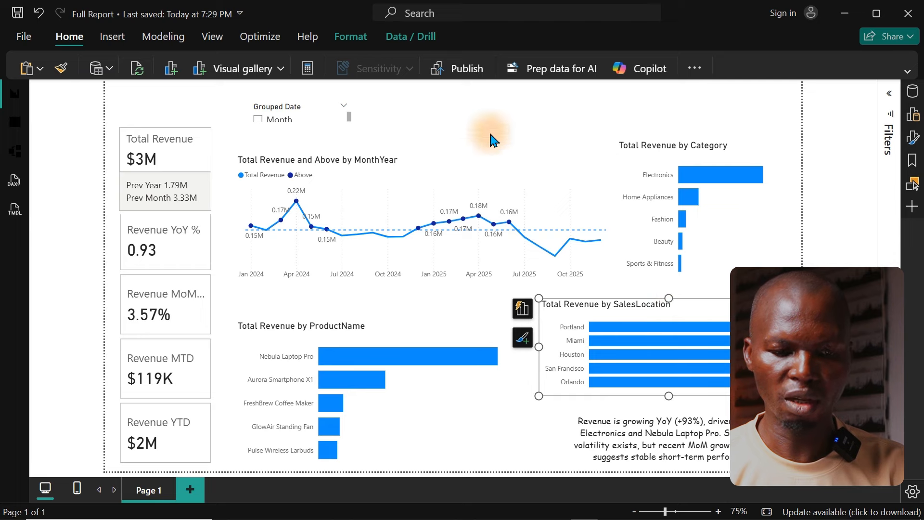
click(498, 121)
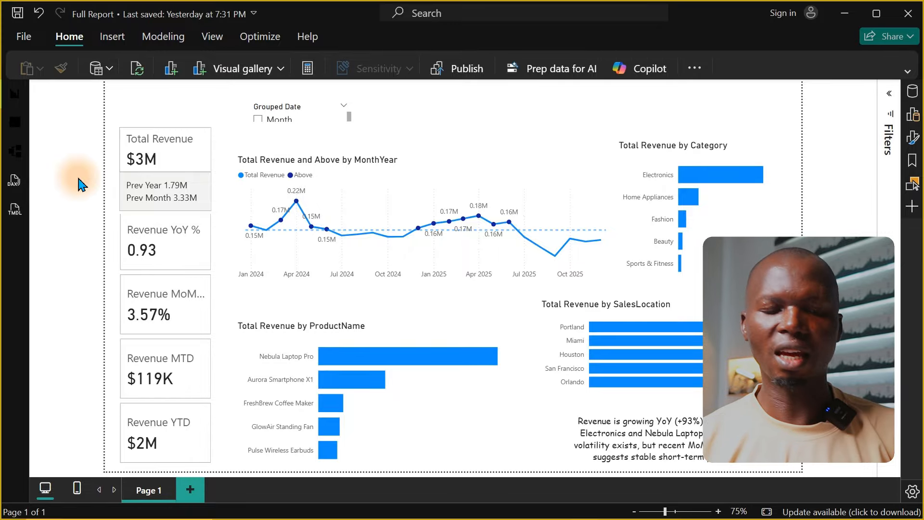
Step: Capture a rectangular screenshot of the entire report page with the Windows snipping tool
key(super+shift+s)
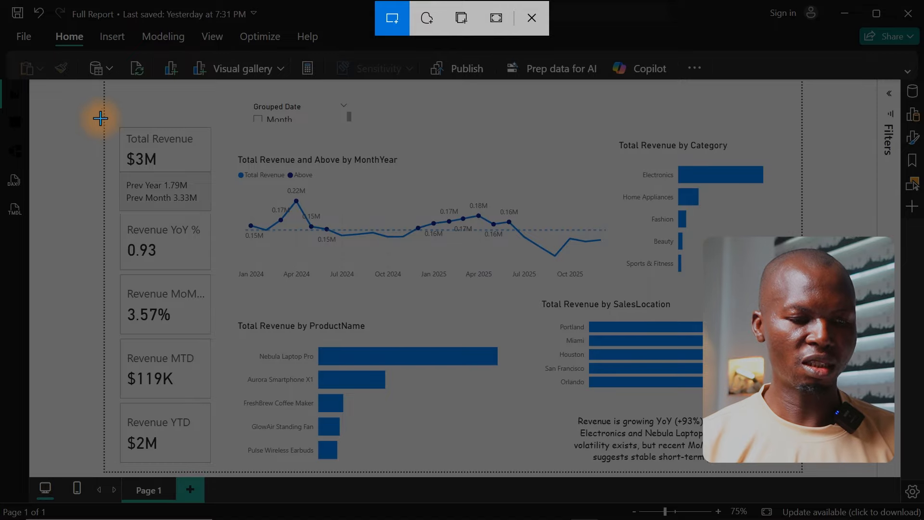
drag(104, 80, 803, 476)
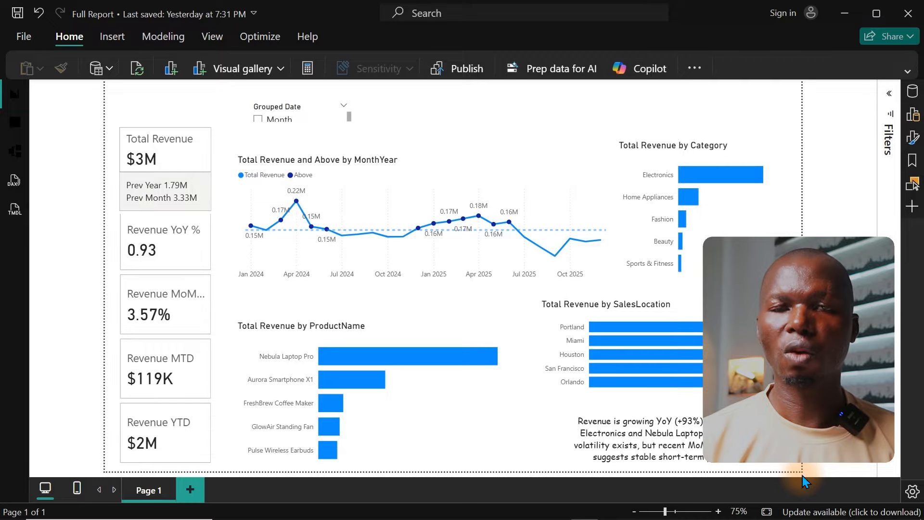
Step: Switch to PowerPoint and create a blank presentation
mouse_move(530, 519)
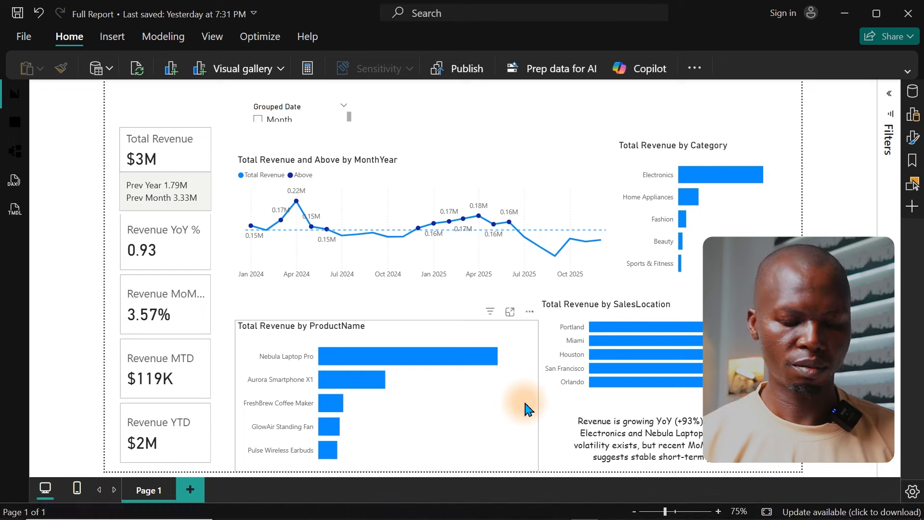
key(super)
text(po)
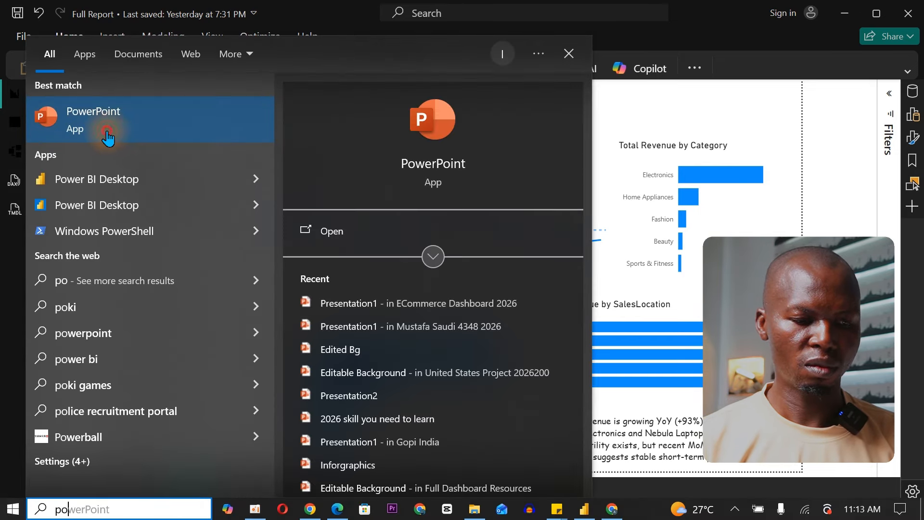
click(107, 137)
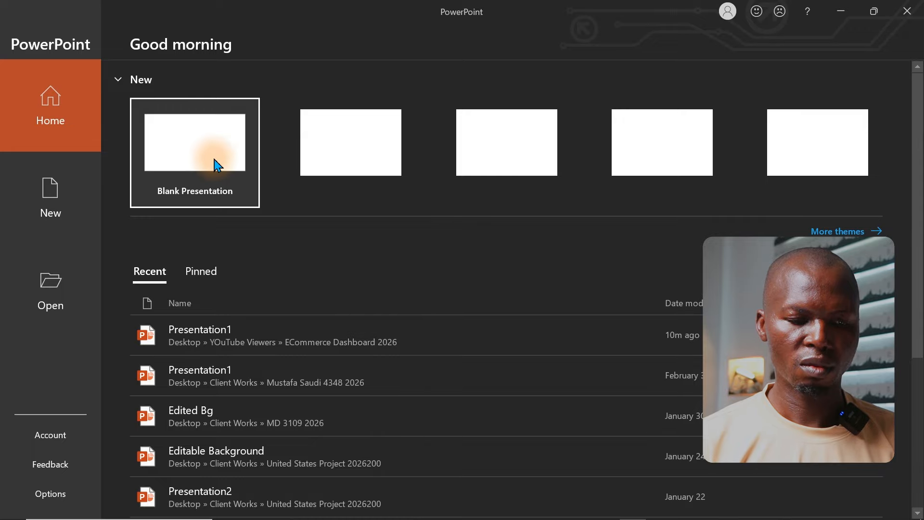
click(215, 165)
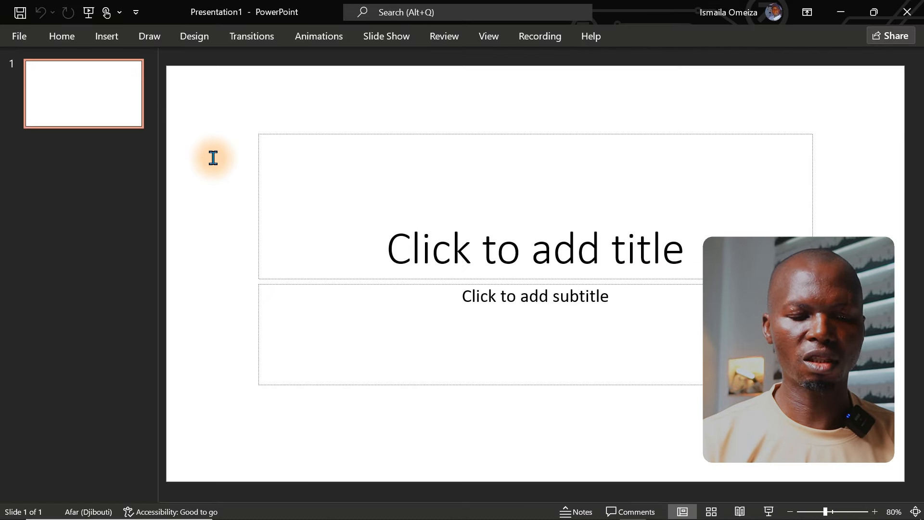
Step: Replace the title and subtitle placeholders with the captured dashboard screenshot, and duplicate the slide
drag(221, 110, 829, 413)
key(Delete)
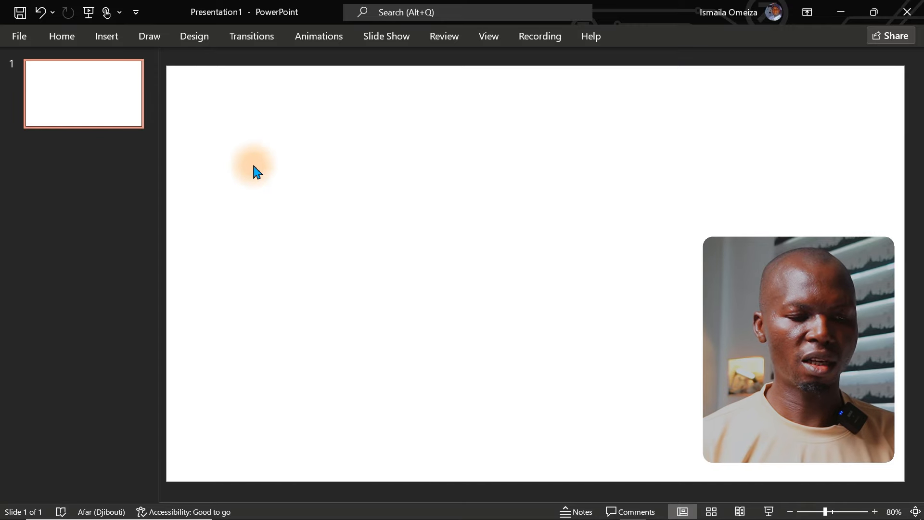
key(ctrl+v)
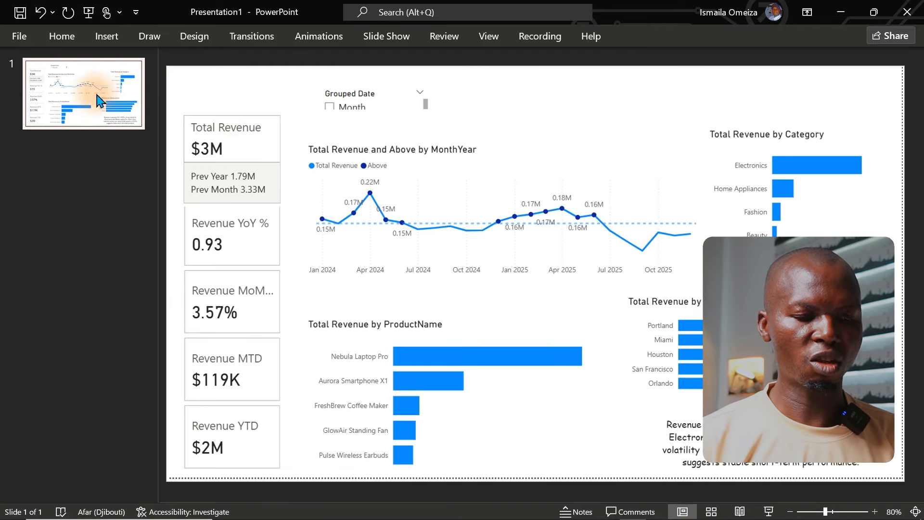
key(ctrl+m)
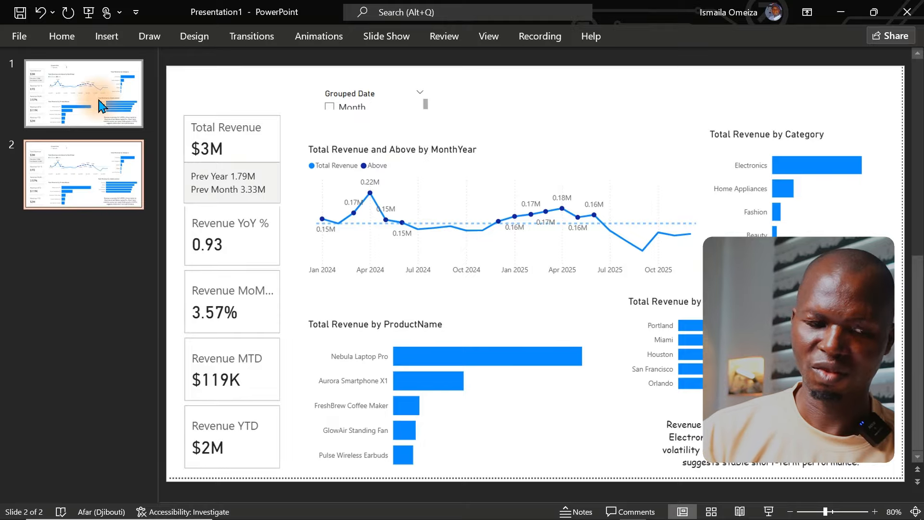
Step: On the first slide, draw a rounded rectangle about 1.5 inches wide over the upper KPI cards
click(102, 106)
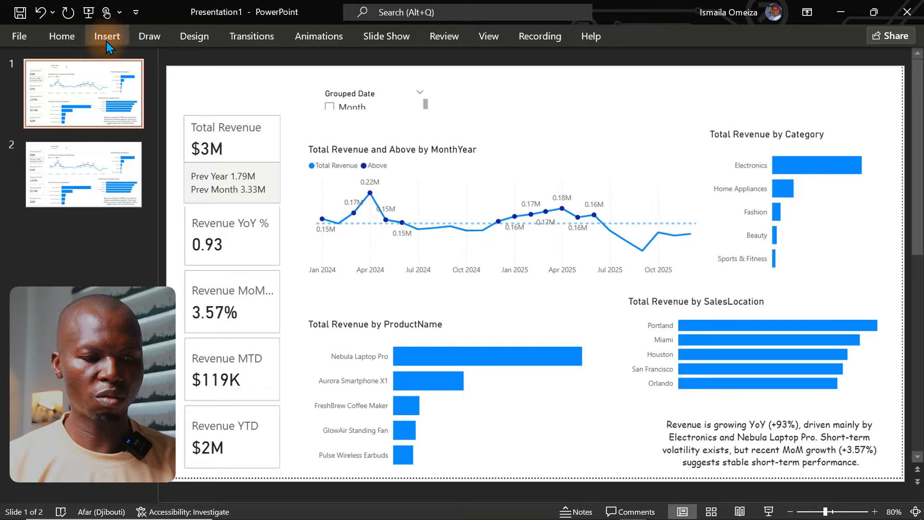
click(65, 37)
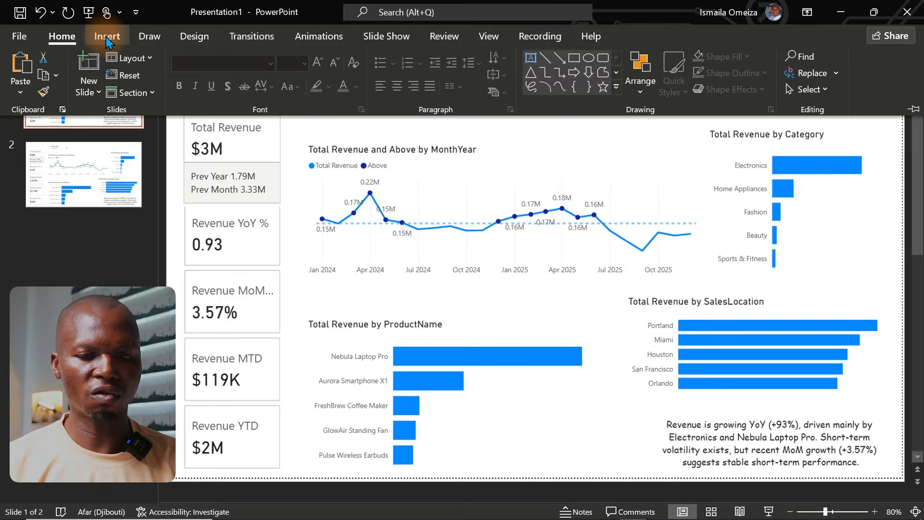
click(106, 36)
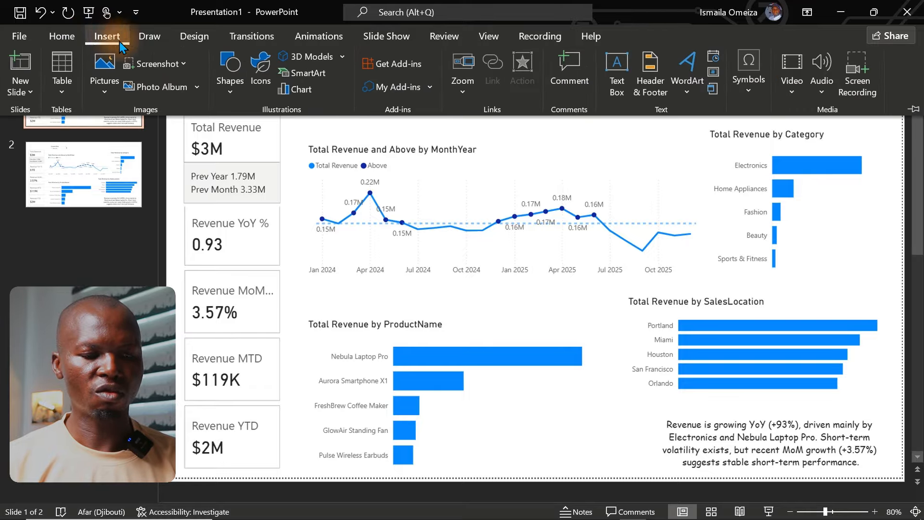
click(226, 82)
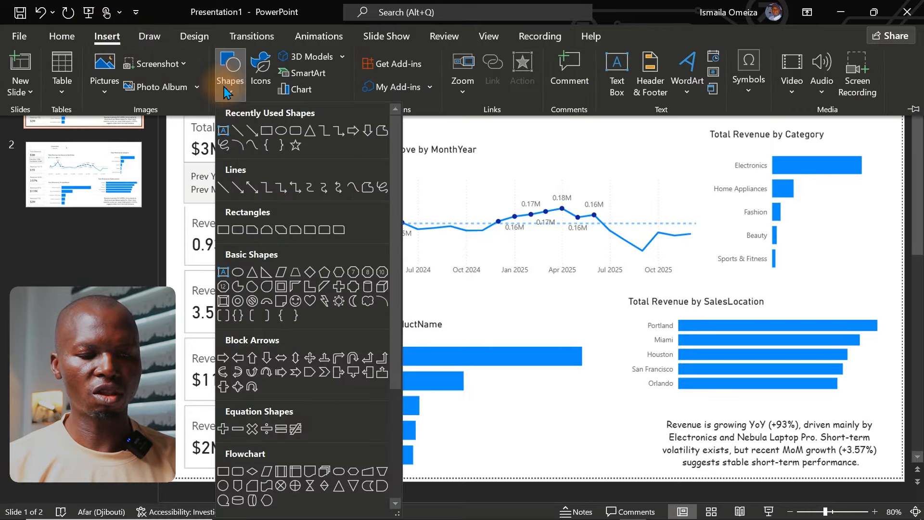
click(294, 131)
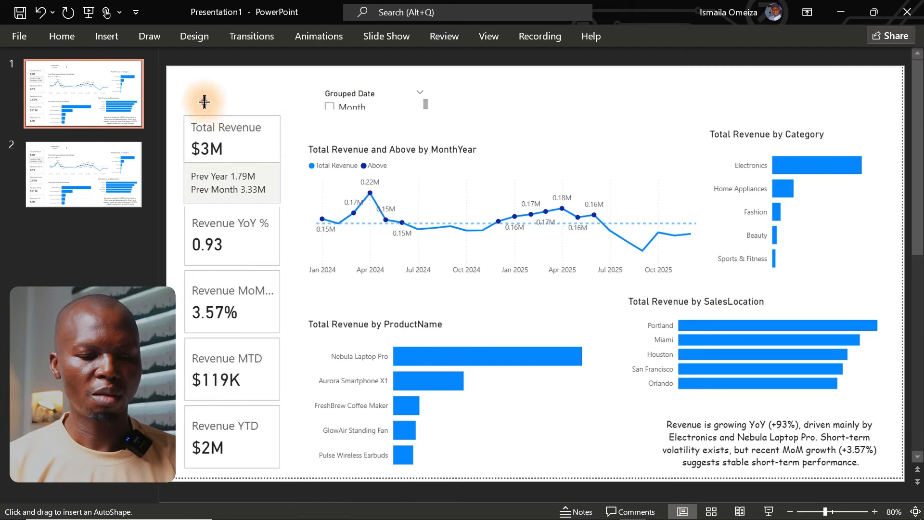
mouse_move(203, 101)
mouse_down()
mouse_move(252, 264)
mouse_move(287, 278)
mouse_up()
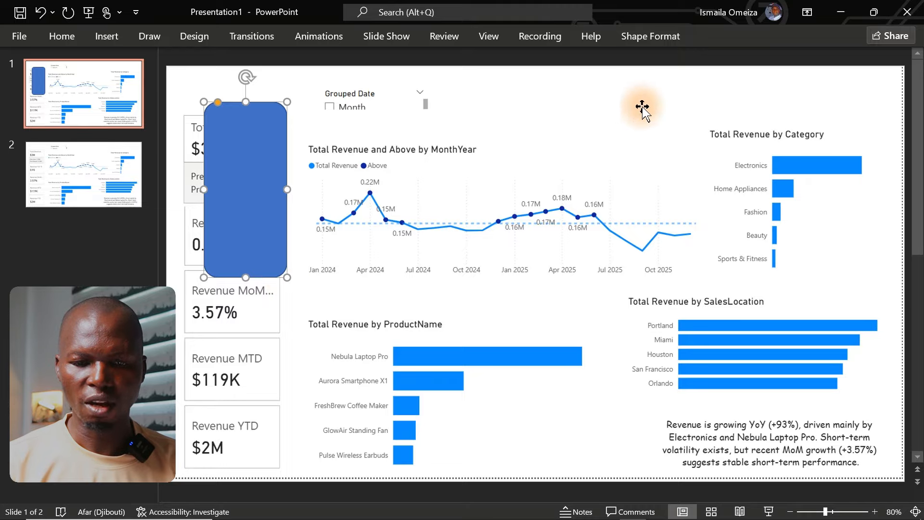
Step: Set the rounded rectangle's height to 3.06 inches and its width to 6.87 inches
click(651, 36)
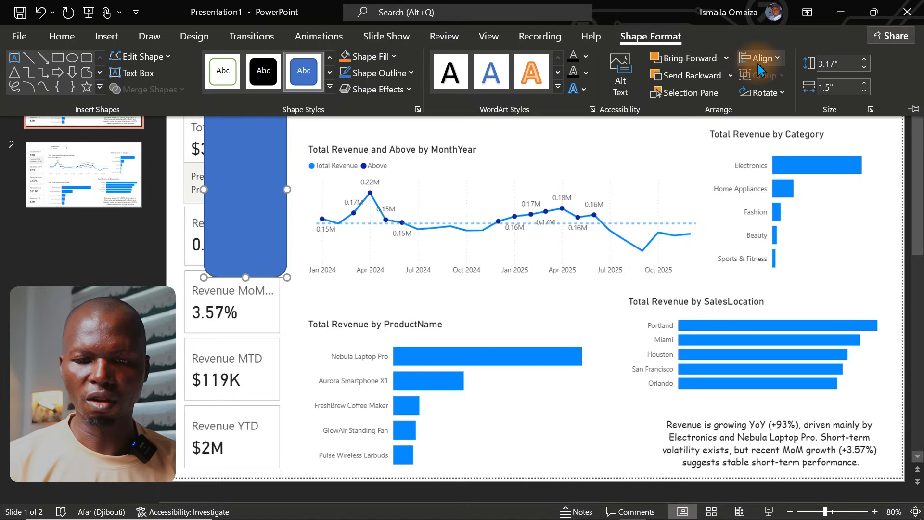
click(832, 61)
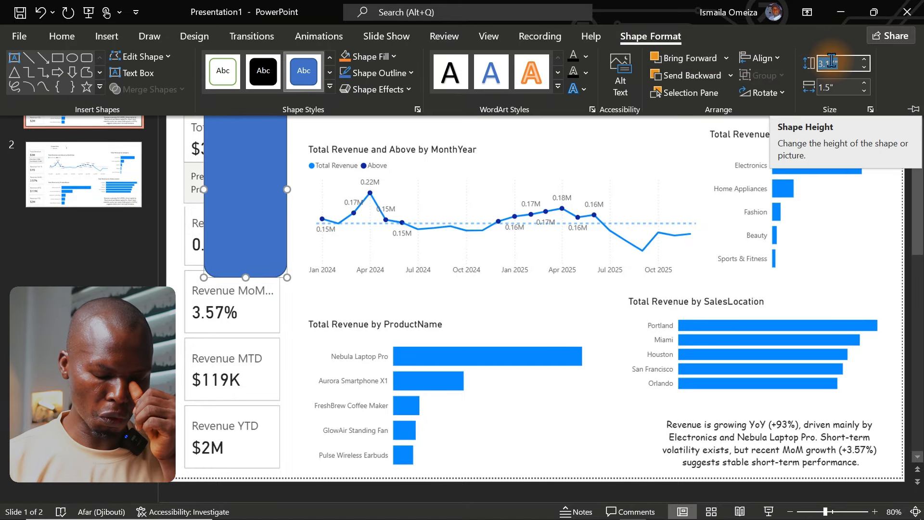
text(3.06)
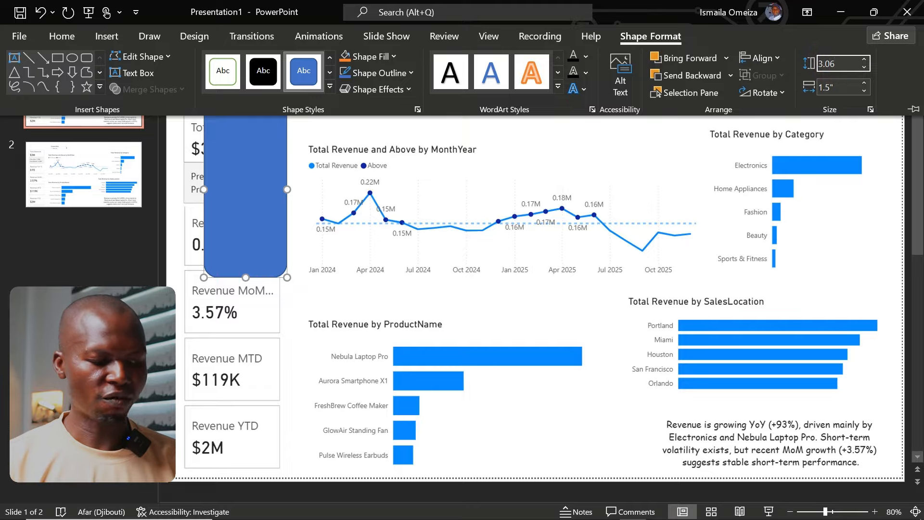
key(Tab)
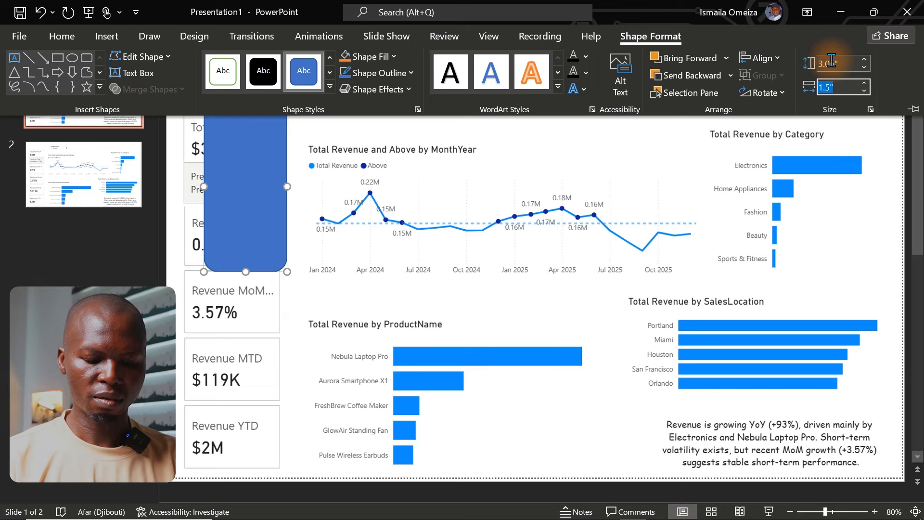
text(6)
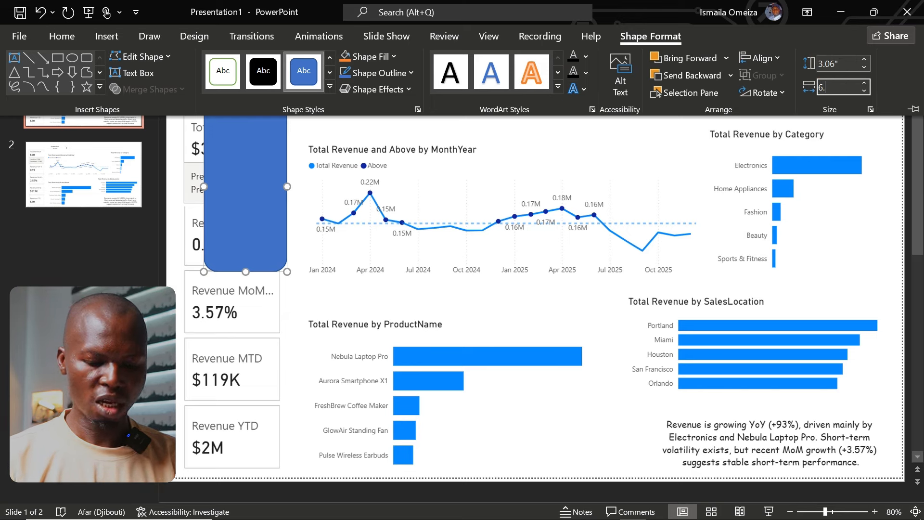
text(.87)
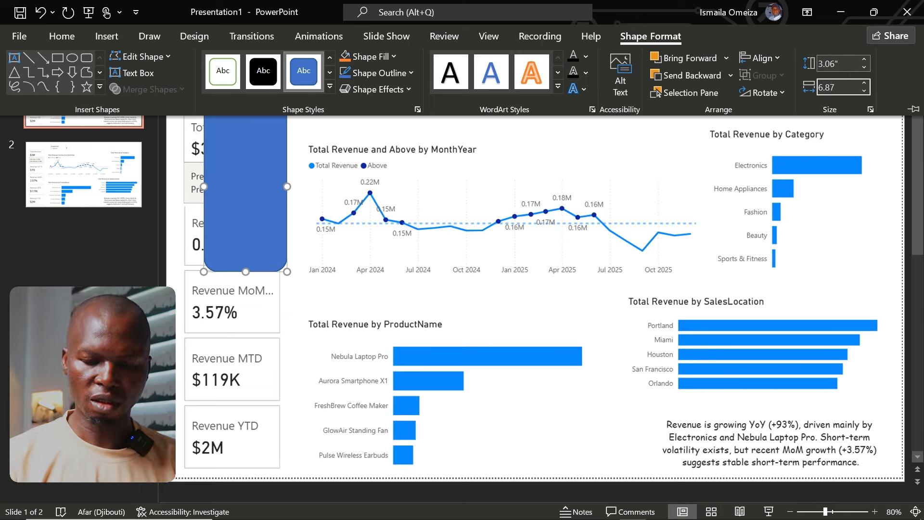
key(Return)
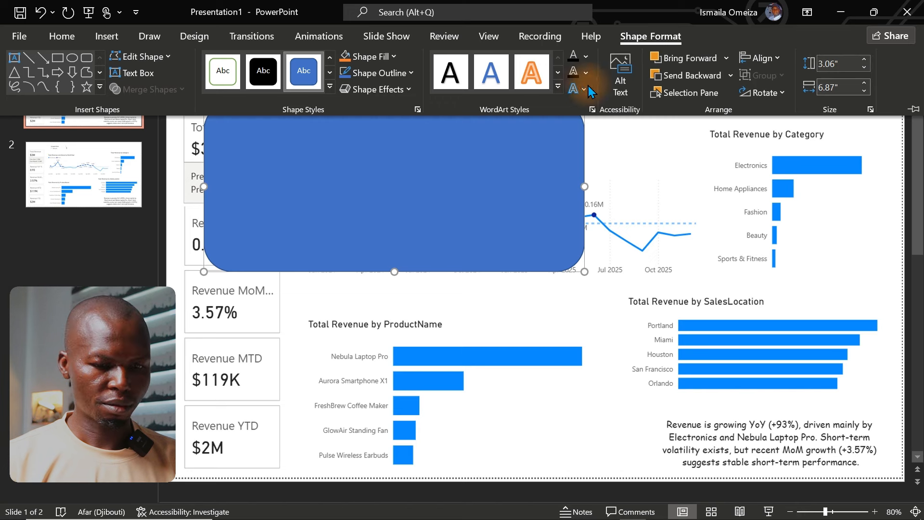
Step: Position the rounded rectangle over the MonthYear revenue chart and reduce its corner rounding to a slight curve
click(447, 172)
drag(377, 180, 471, 188)
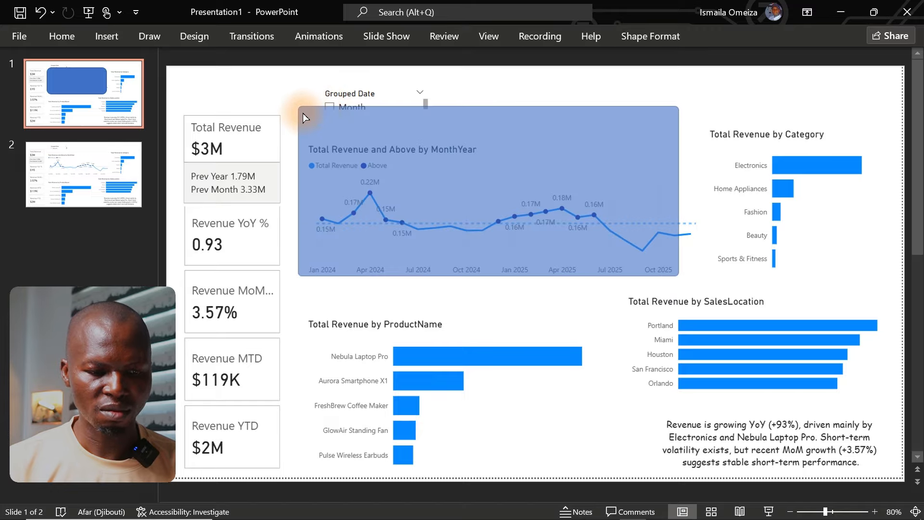
click(304, 113)
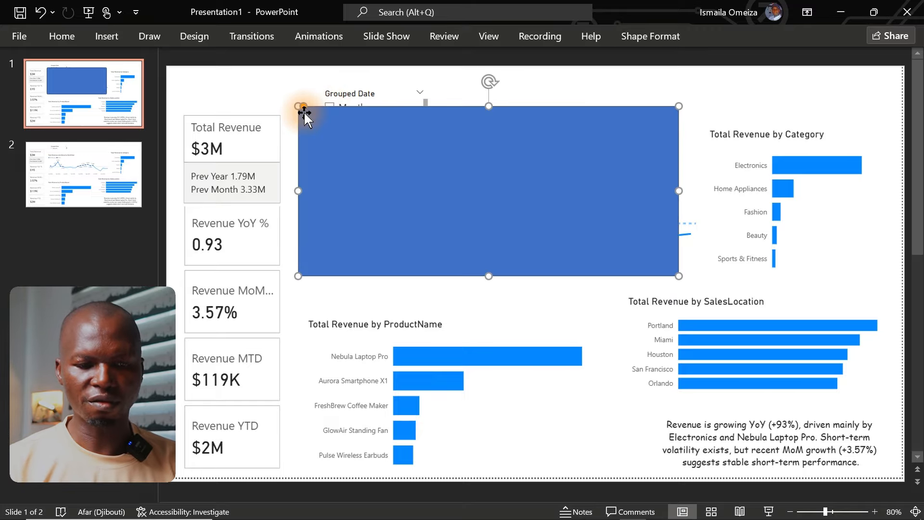
click(531, 91)
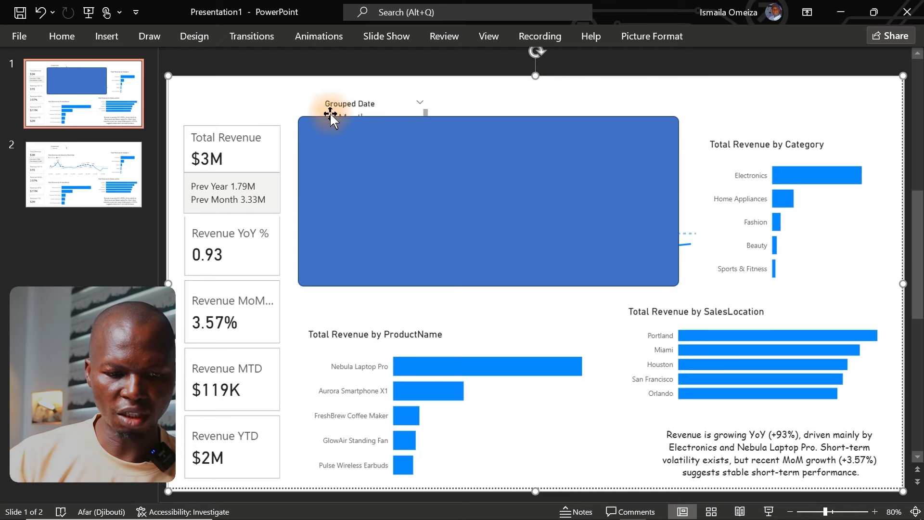
click(421, 145)
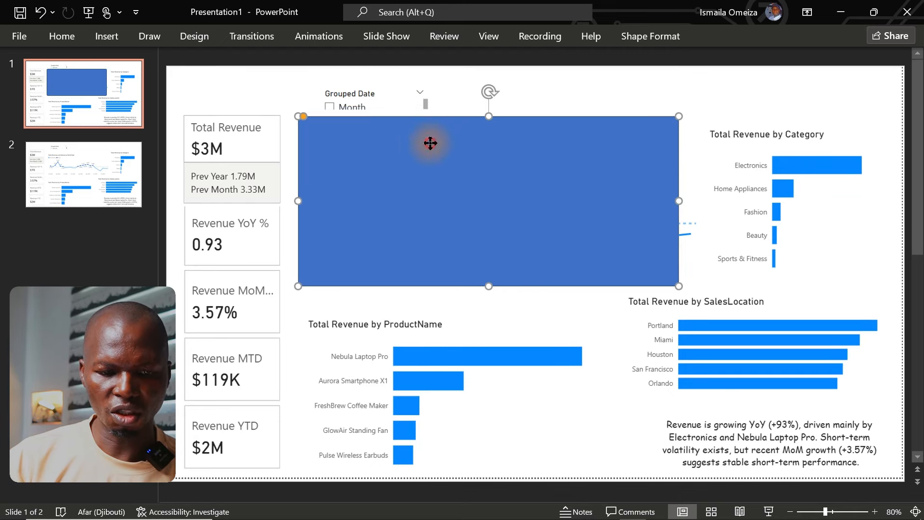
drag(431, 143, 437, 138)
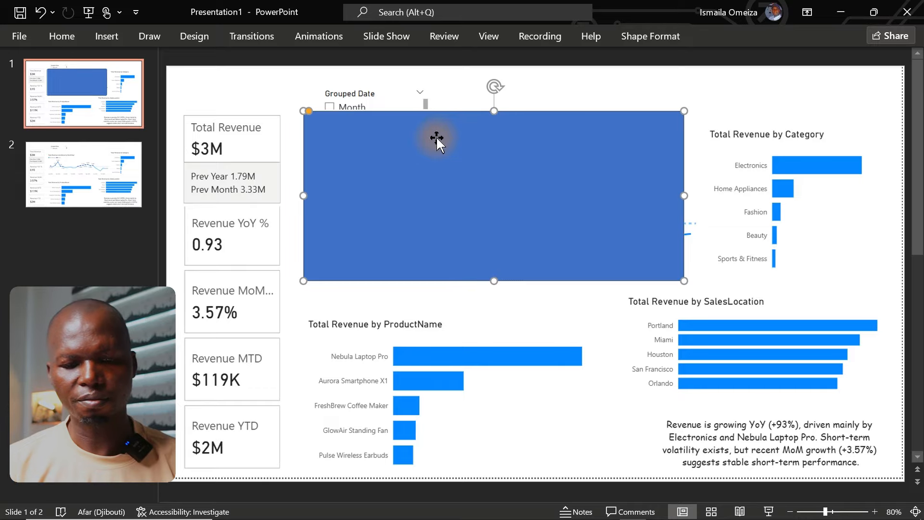
Step: Duplicate the rounded rectangle, move the copy toward the lower KPI cards and set its height to 6.55 inches
key(ctrl+d)
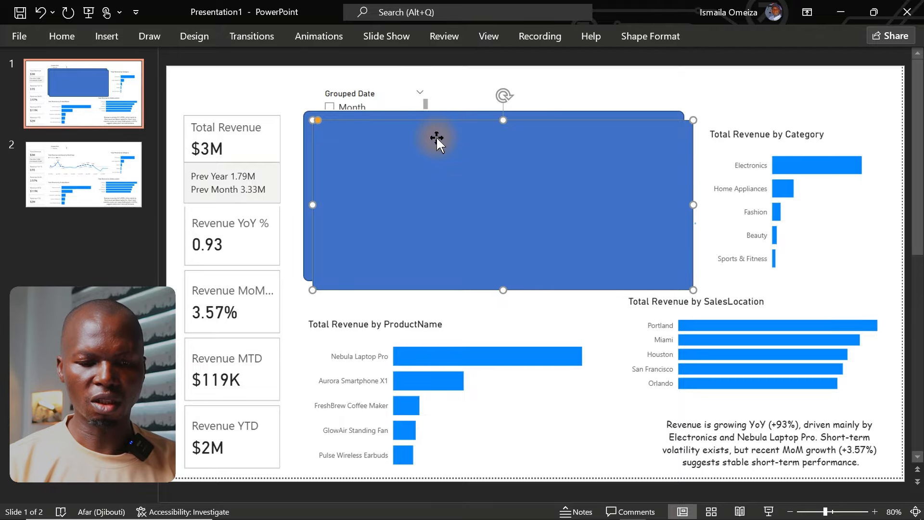
drag(437, 137, 378, 260)
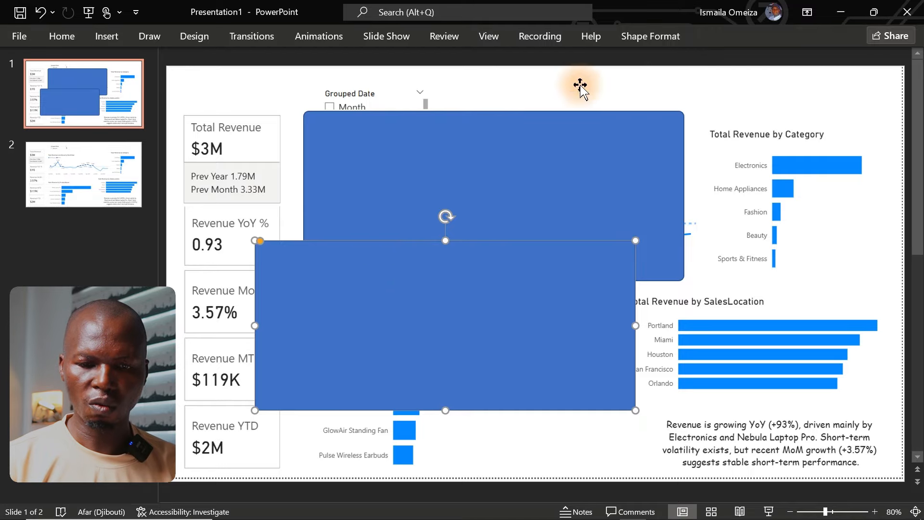
click(639, 39)
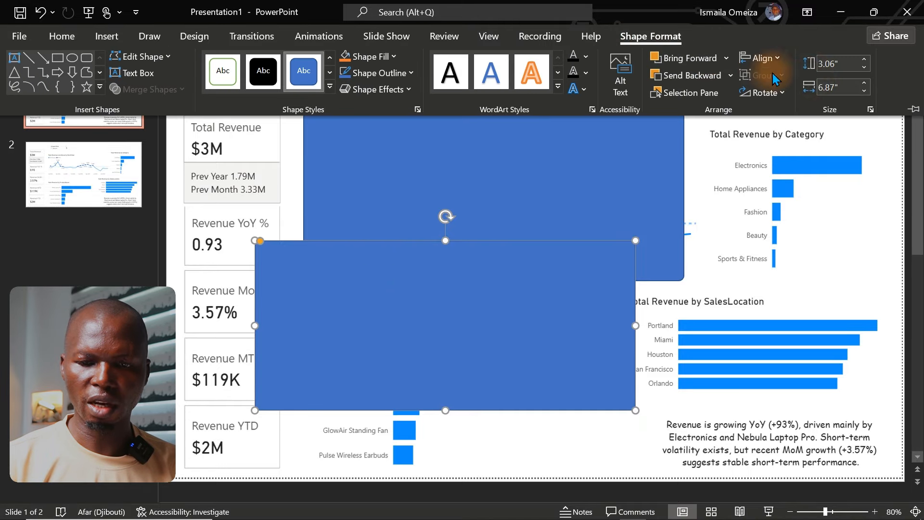
click(827, 64)
text(6)
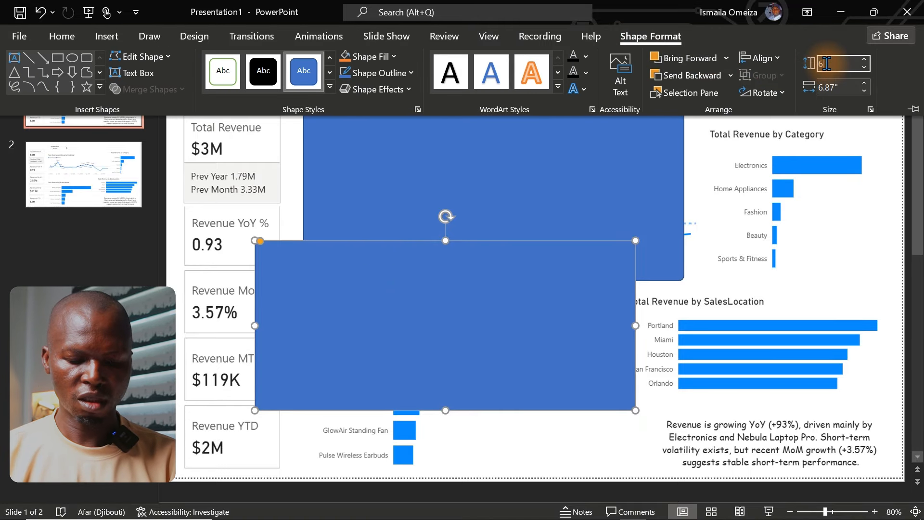
text(.)
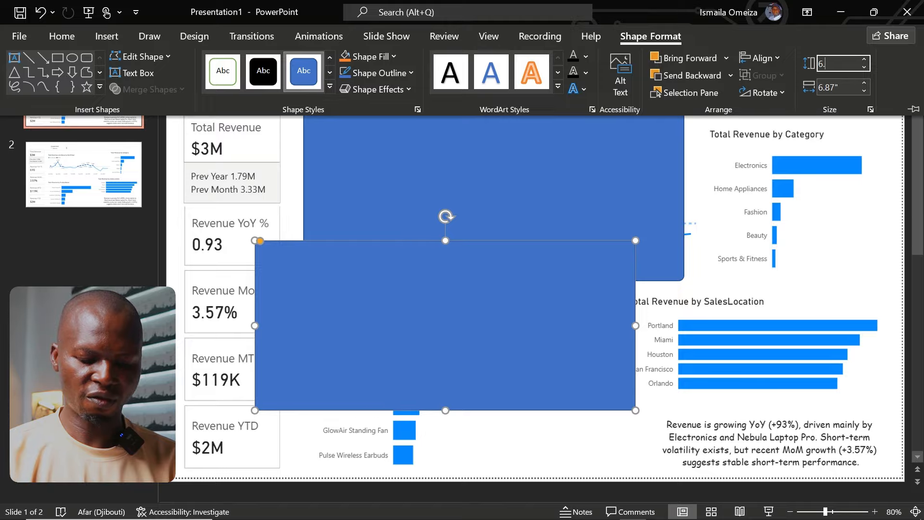
text(55)
key(Return)
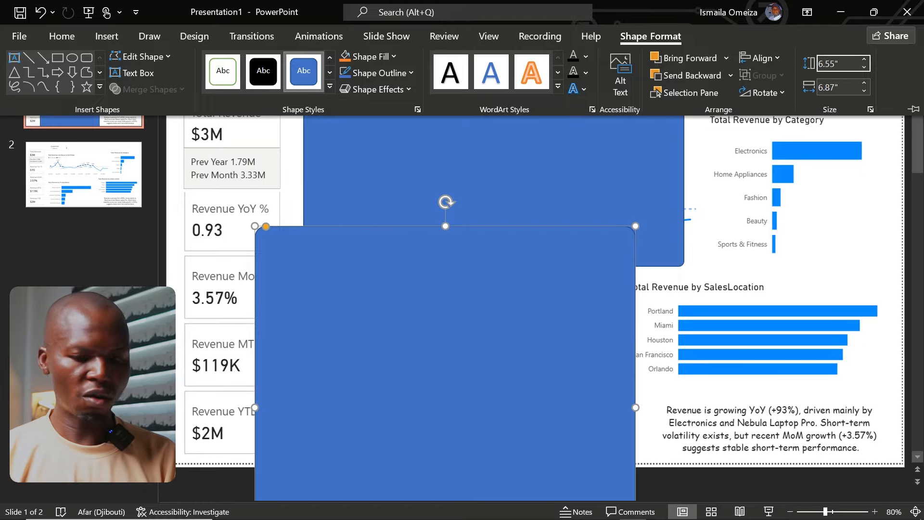
Step: Set the duplicated rectangle's width to 2.36 inches
click(827, 87)
double_click(827, 87)
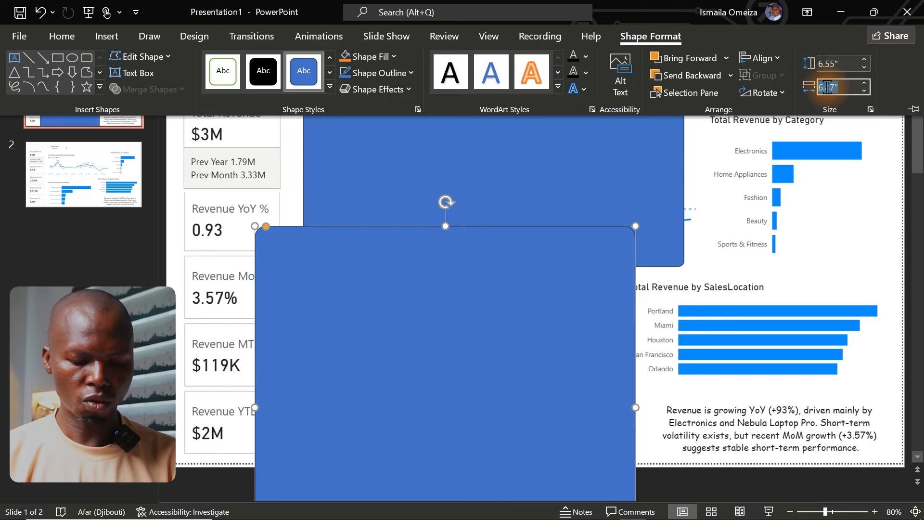
text(2.3)
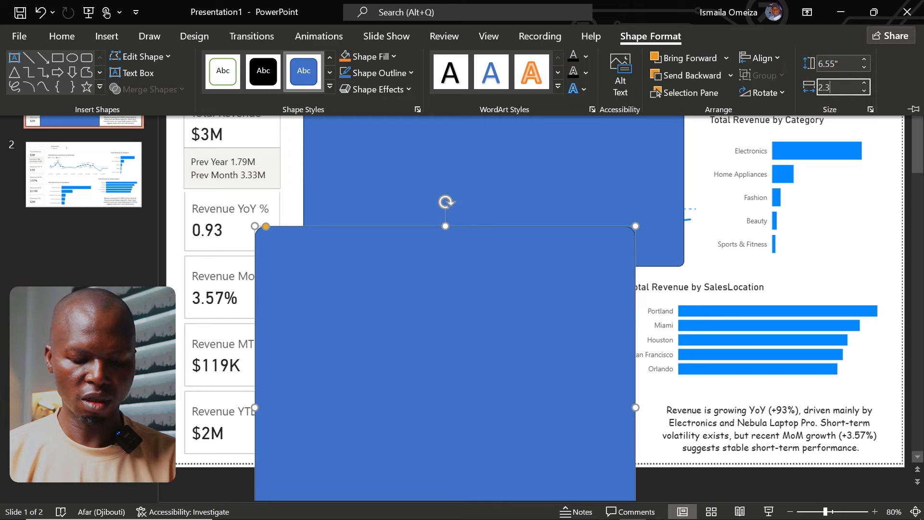
text(6)
key(Return)
Step: Move the tall rectangle over the KPI card column and shift the wide rectangle right to leave a small gap between them
click(318, 250)
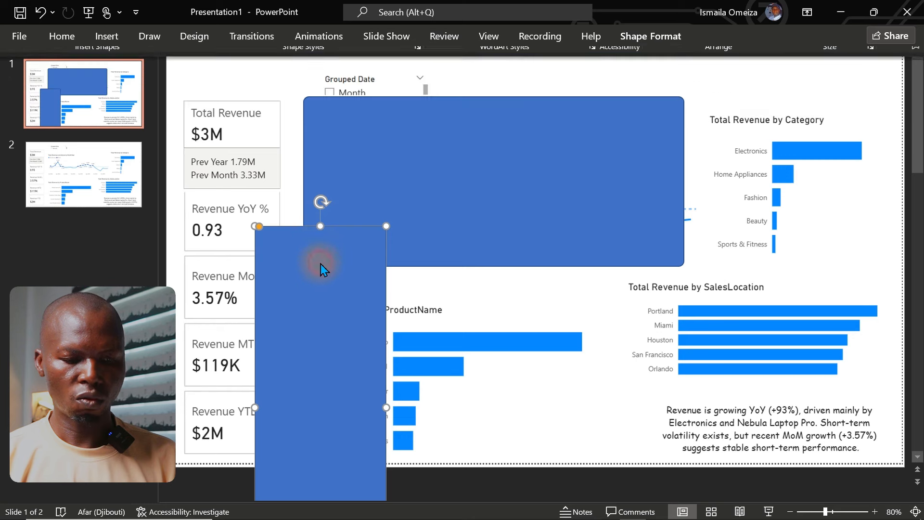
drag(306, 260, 229, 139)
drag(370, 174, 382, 177)
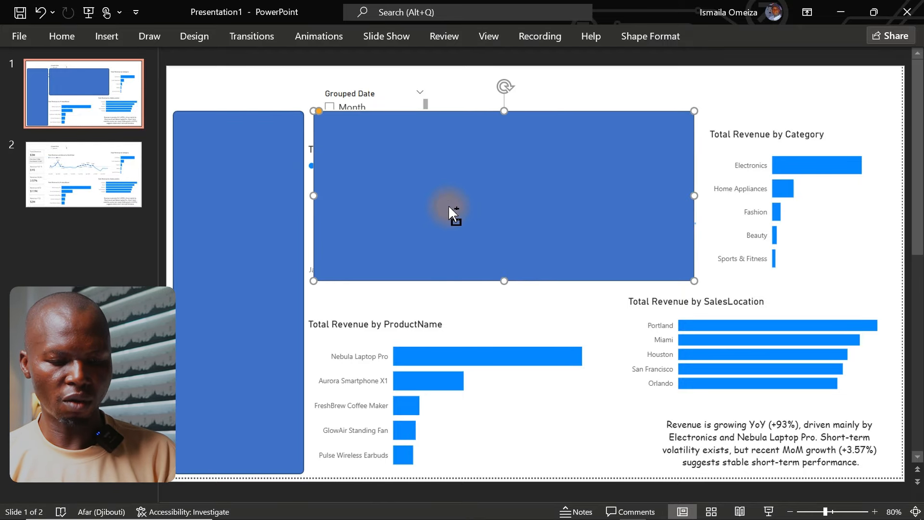
Step: Duplicate the wide rectangle, place the copy below it over the Total Revenue by ProductName chart and set its height to 3.32 inches
key(ctrl+d)
drag(529, 195, 518, 372)
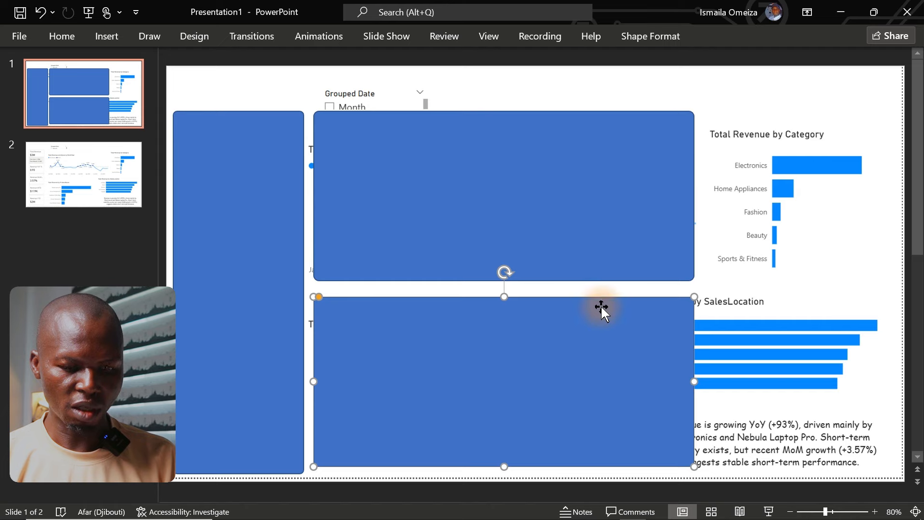
click(650, 37)
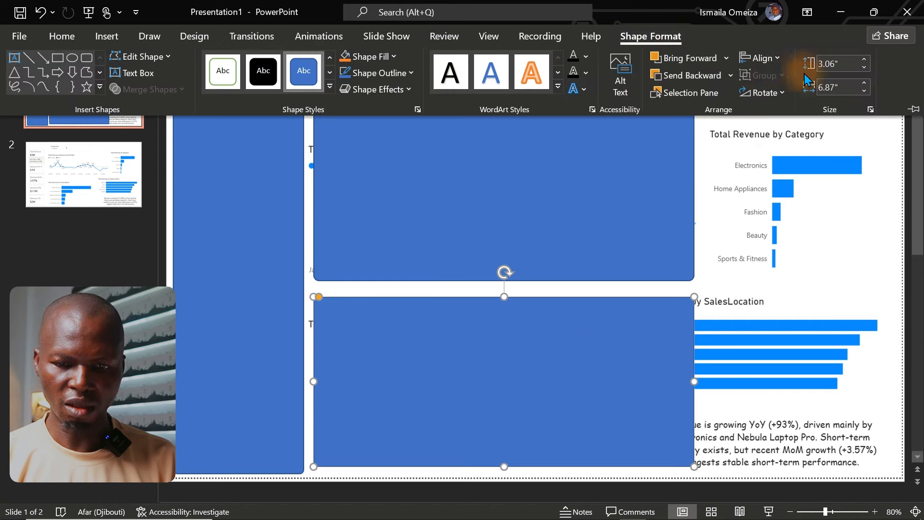
click(839, 62)
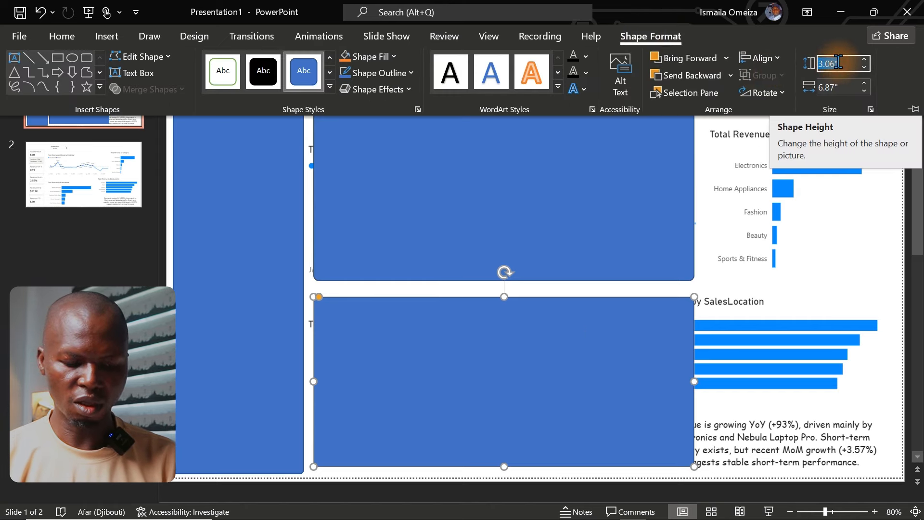
text(3.32)
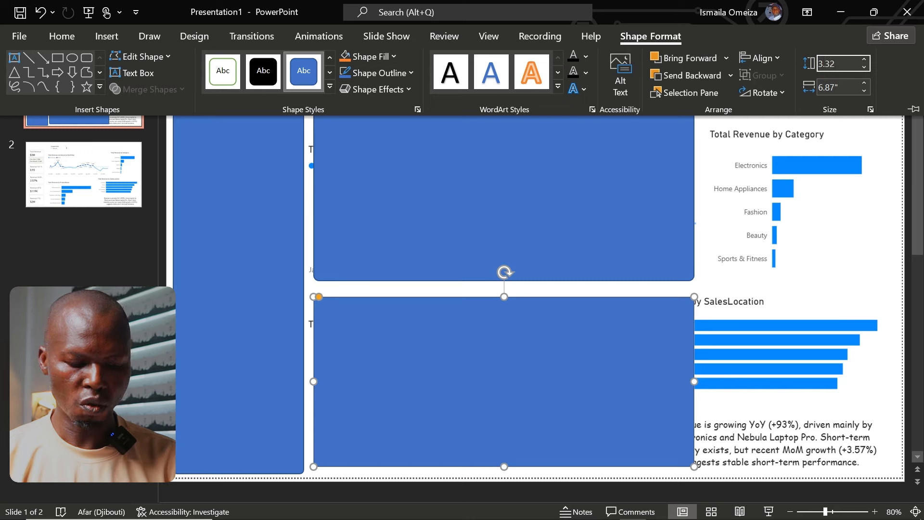
key(Tab)
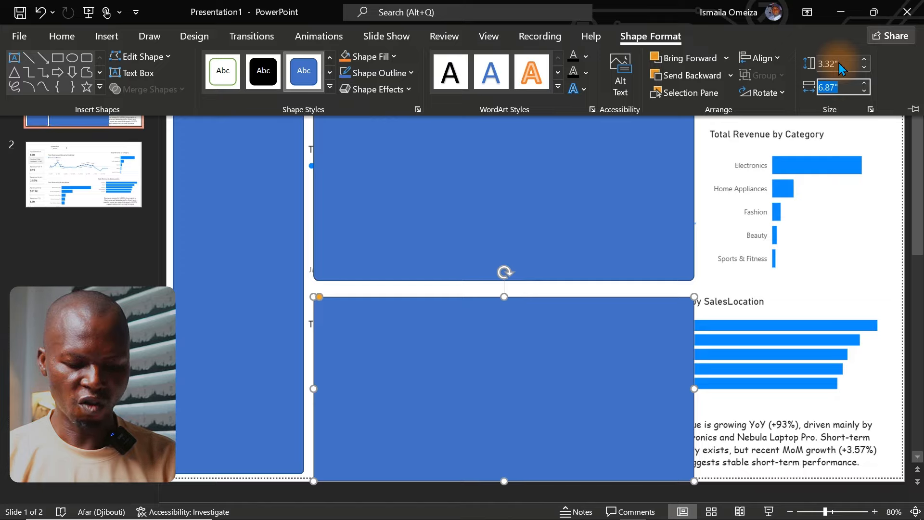
Step: Set the ProductName rectangle's width to 4.84 inches and move it up to leave a narrow gap below the wide rectangle
text(4)
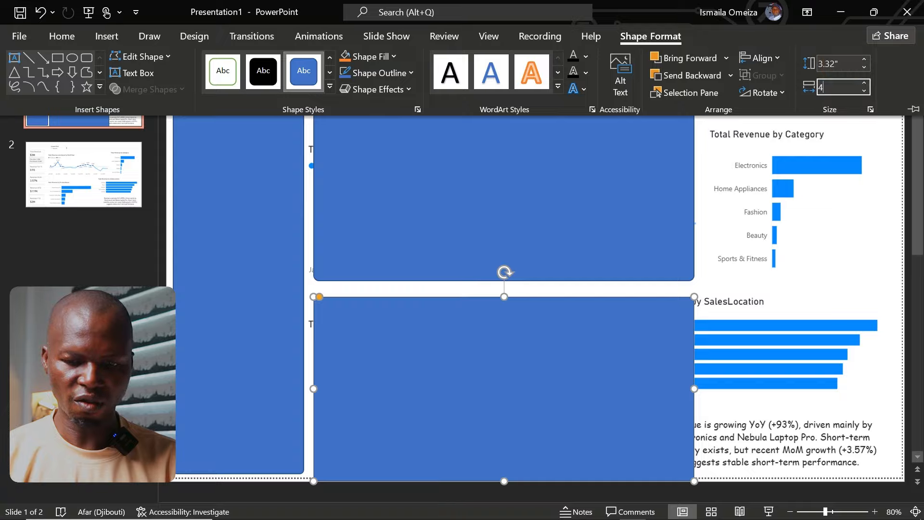
text(.84)
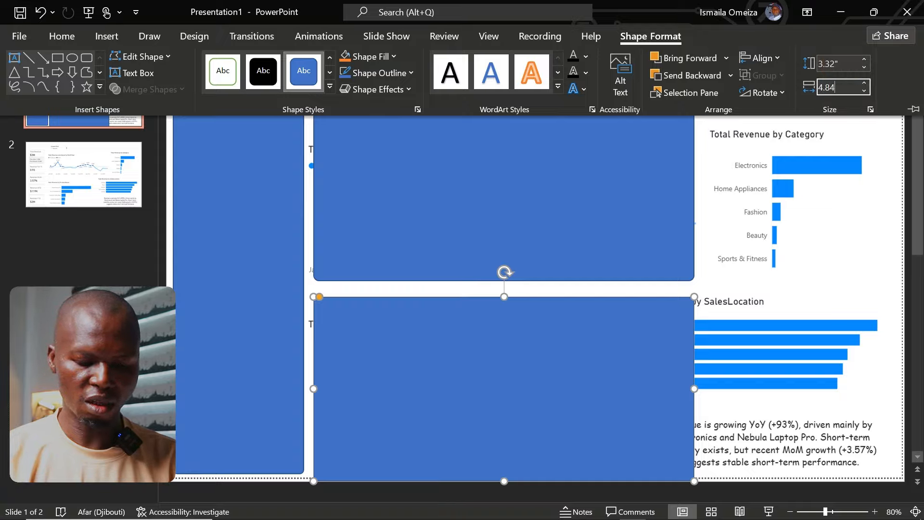
key(Return)
drag(425, 376, 444, 381)
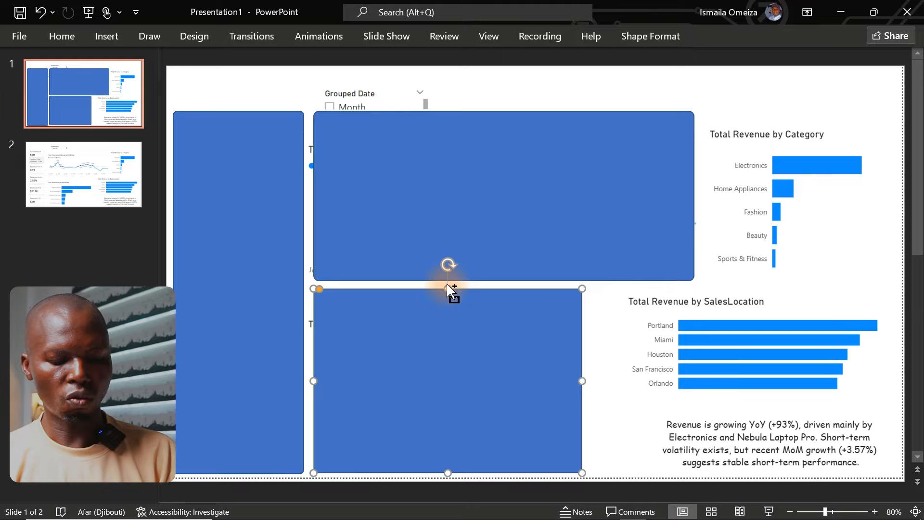
Step: Duplicate the ProductName rectangle over the Total Revenue by Category chart and resize the copy to about 3.06 inches high and 3.38 inches wide
scroll(446, 282, down, 3)
drag(487, 420, 753, 160)
scroll(756, 165, up, 3)
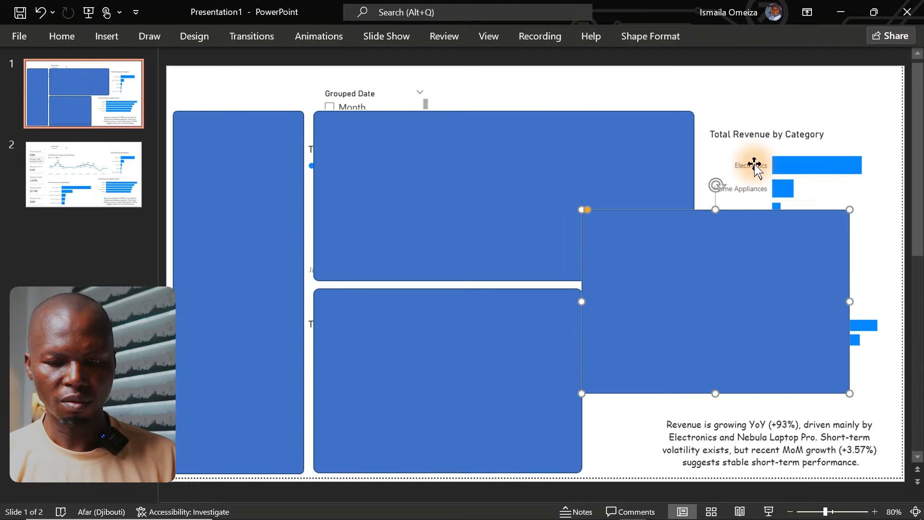
drag(677, 284, 718, 184)
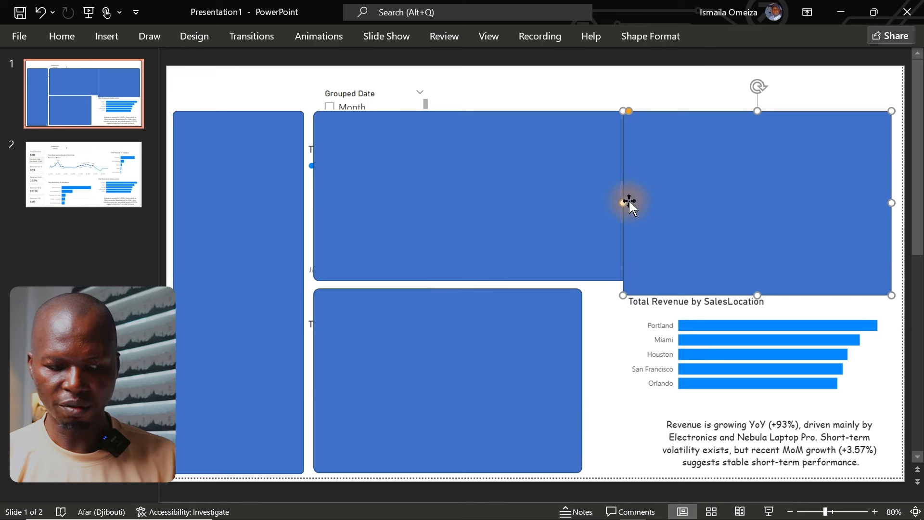
drag(624, 201, 703, 201)
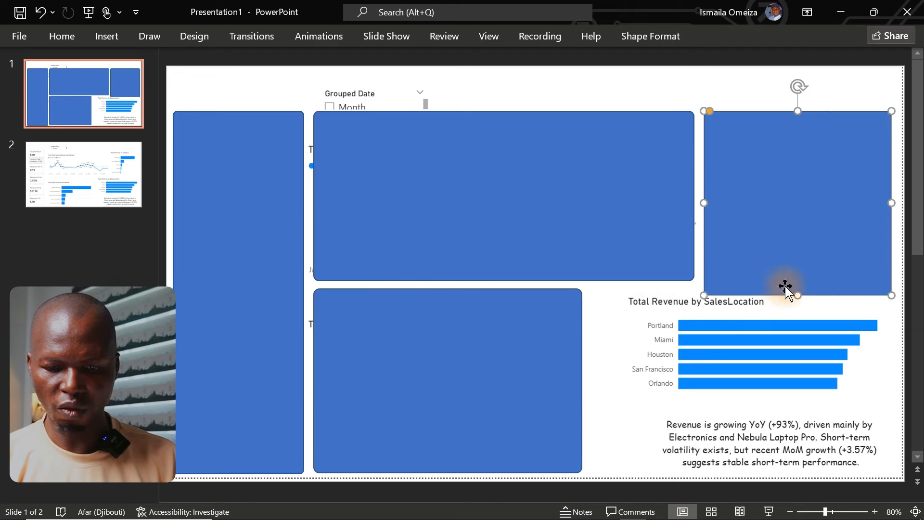
drag(795, 297, 794, 281)
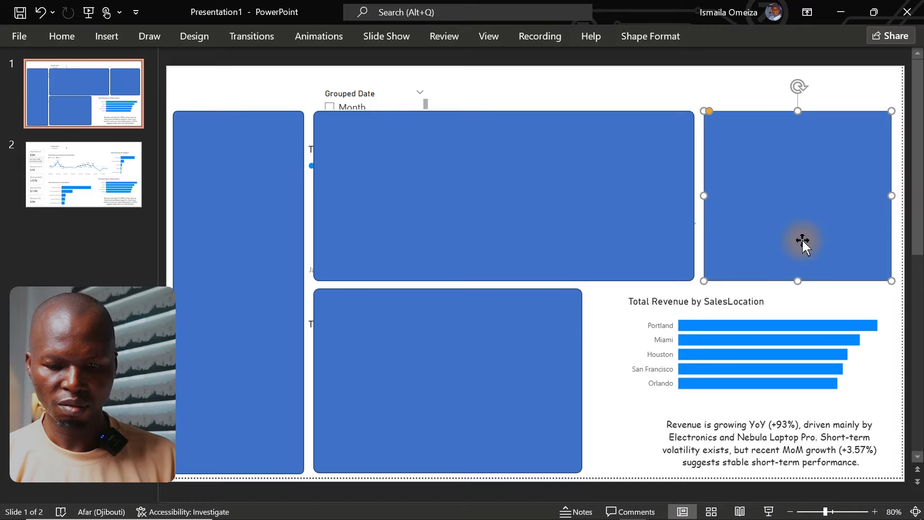
Step: Duplicate the Category rectangle and place the copy beside the ProductName rectangle, over the Total Revenue by SalesLocation chart
key(ctrl+d)
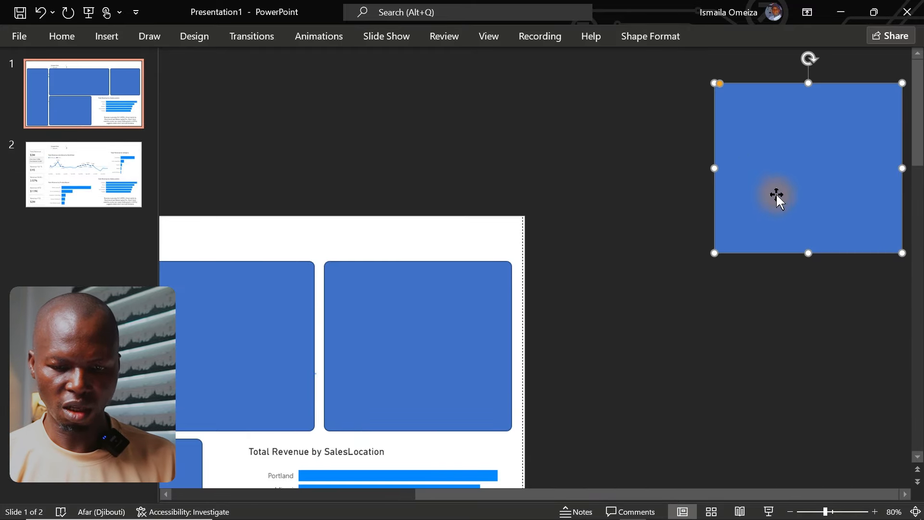
drag(776, 196, 402, 366)
drag(754, 236, 666, 399)
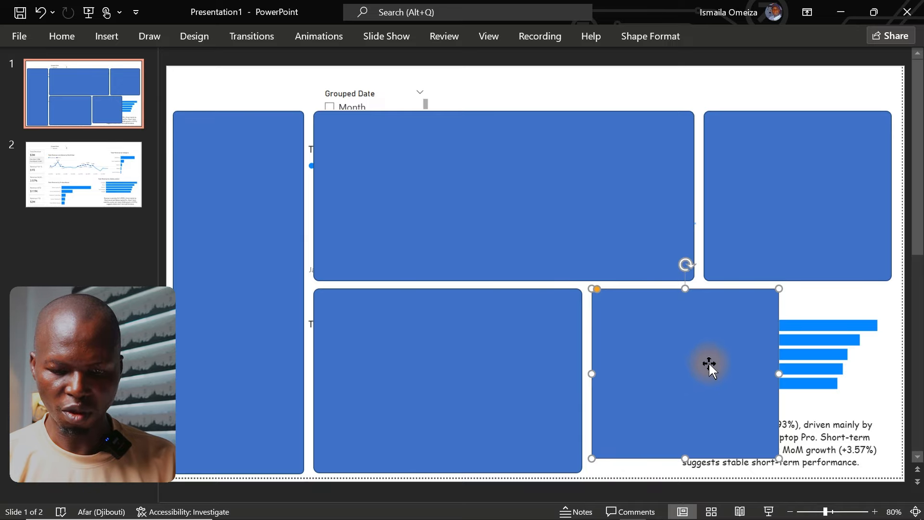
Step: Set the height of the rectangle over the SalesLocation chart to 2.51 inches
click(650, 36)
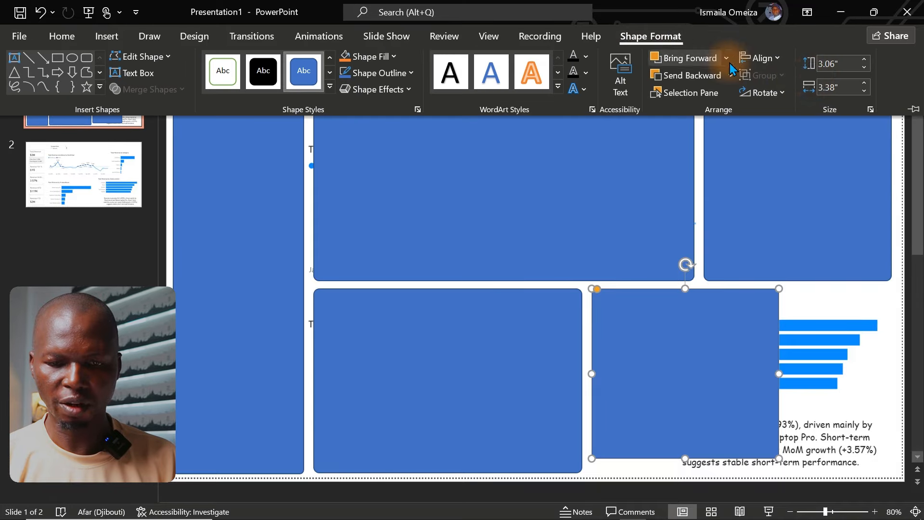
click(836, 59)
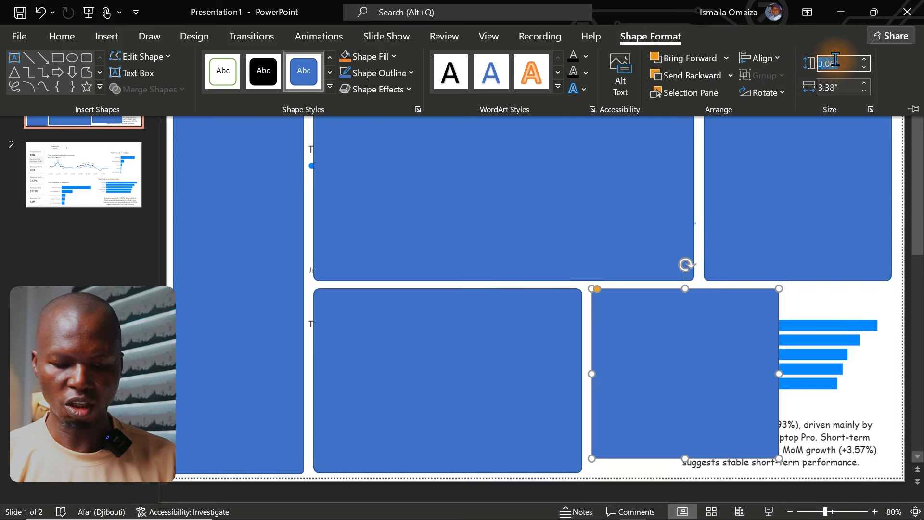
text(2.51)
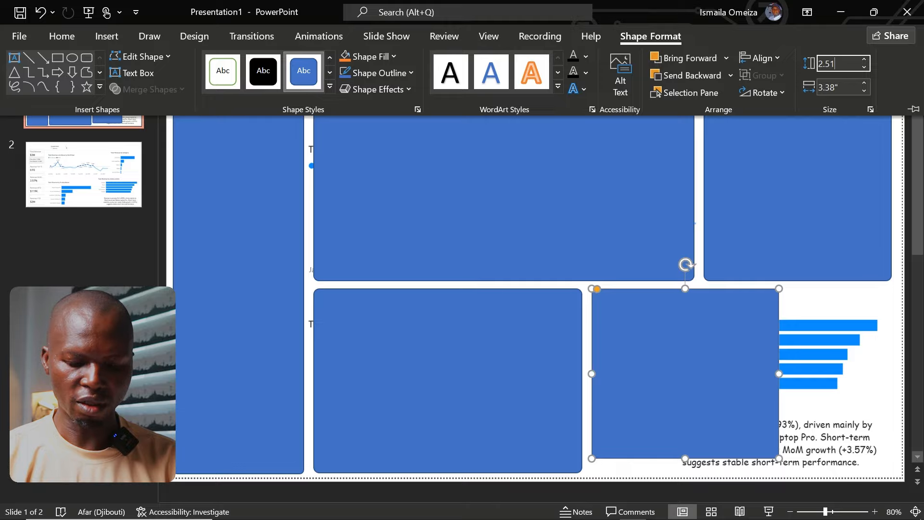
key(Return)
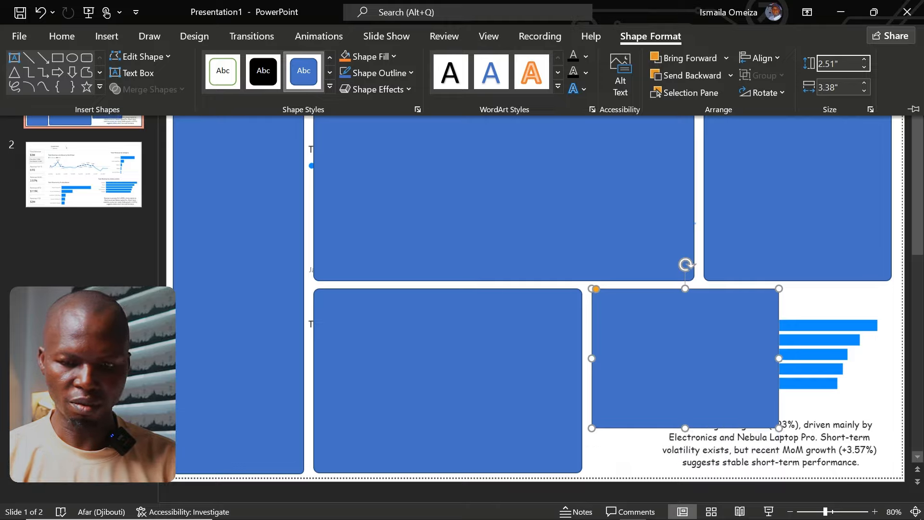
Step: Set the SalesLocation rectangle's width to 5.39 inches and align its right edge with the Category rectangle above
click(854, 91)
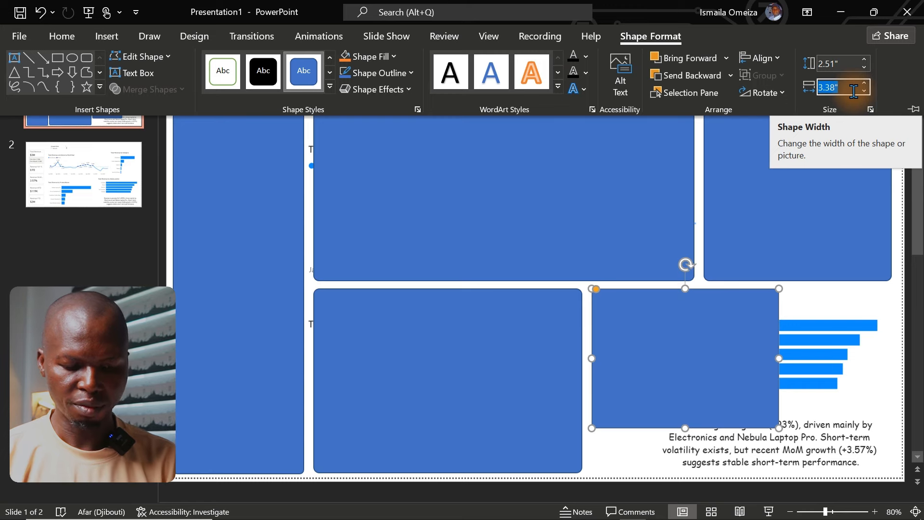
text(5.)
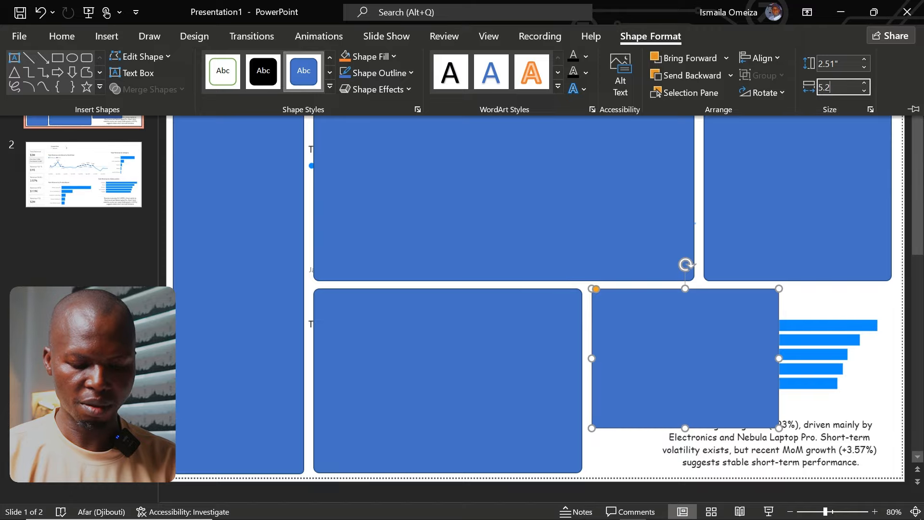
text(29)
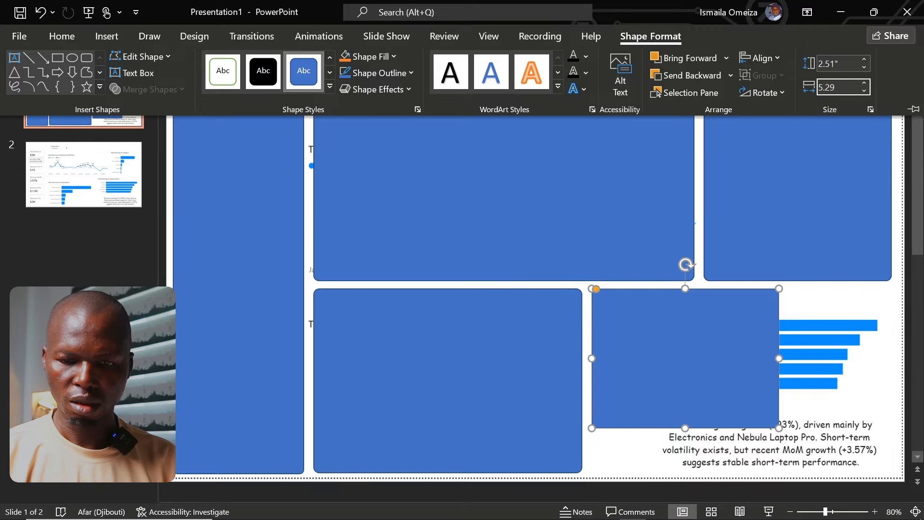
key(BackSpace)
key(BackSpace)
text(39)
key(Return)
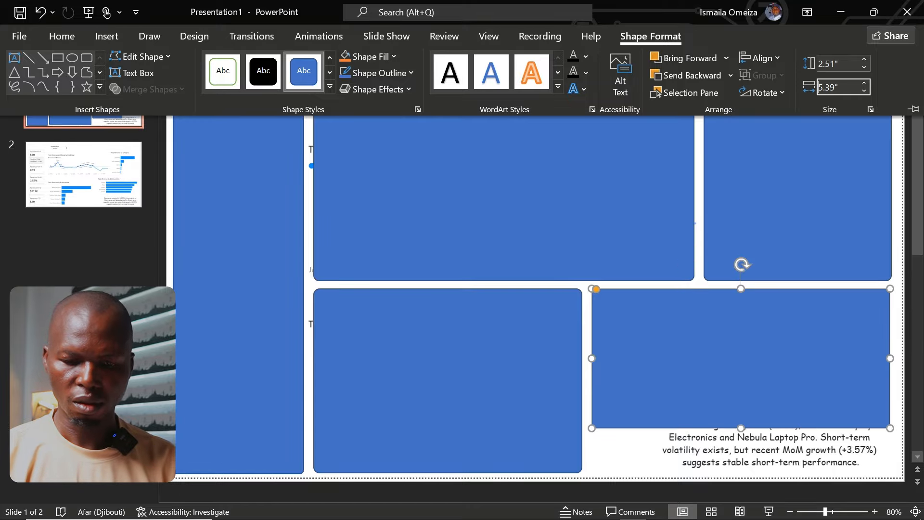
click(694, 353)
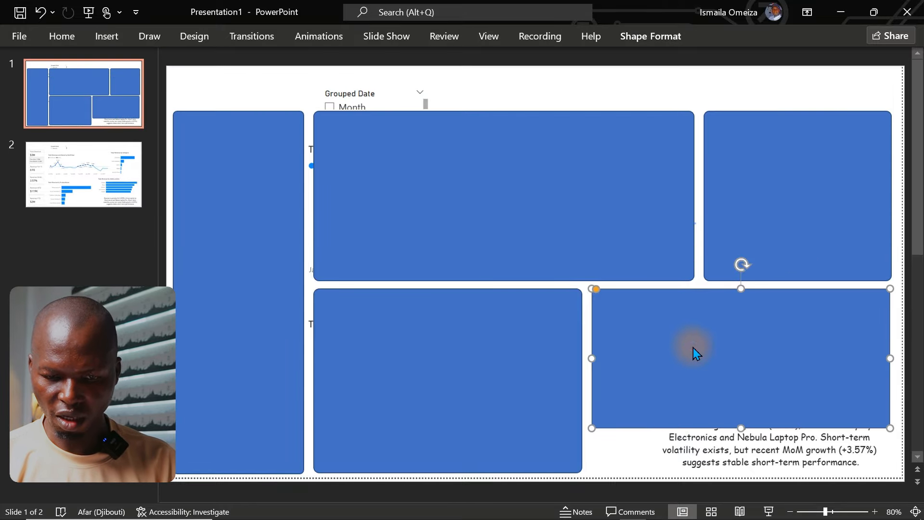
drag(683, 345, 702, 343)
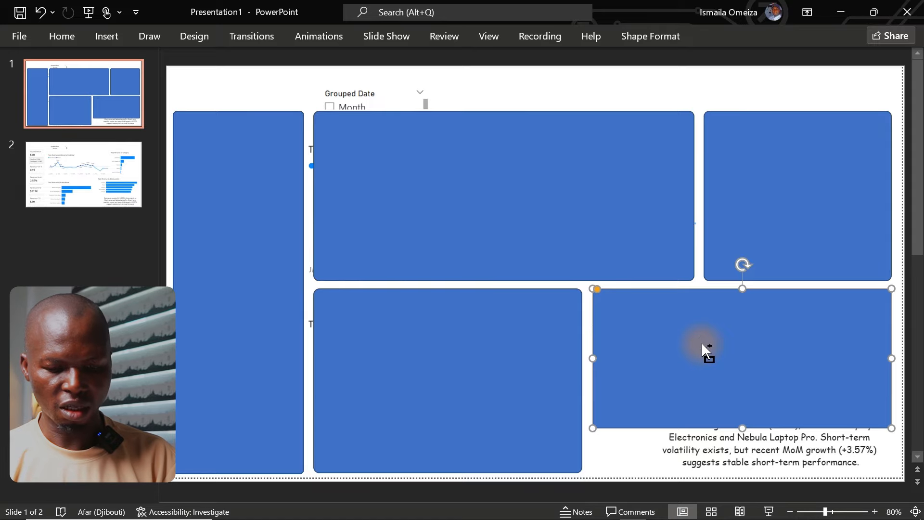
Step: Duplicate the SalesLocation rectangle below itself over the insight text and shorten the copy to end level with the neighbouring panels
key(ctrl+d)
drag(650, 408, 759, 376)
scroll(753, 404, up, 1)
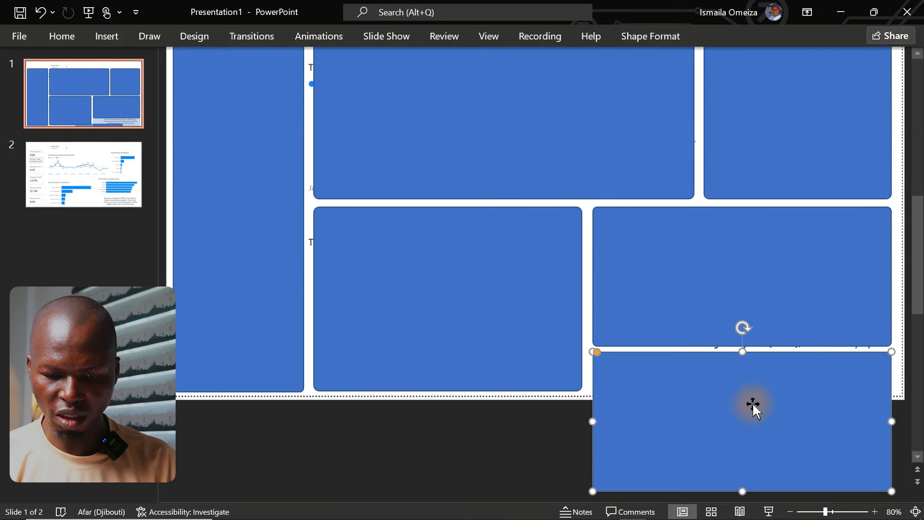
drag(740, 490, 742, 390)
scroll(743, 392, up, 3)
click(780, 382)
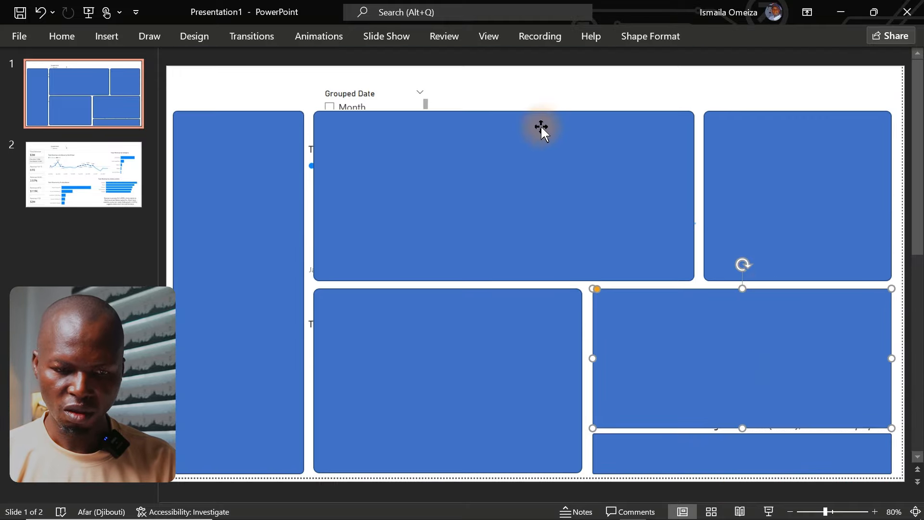
Step: Delete the report screenshot behind the rectangles on slide 1
scroll(530, 106, up, 1)
click(525, 92)
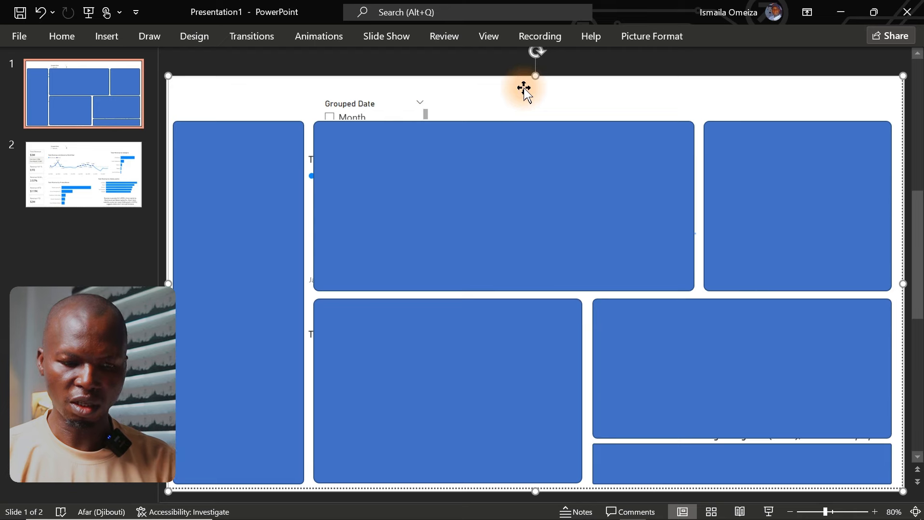
key(Delete)
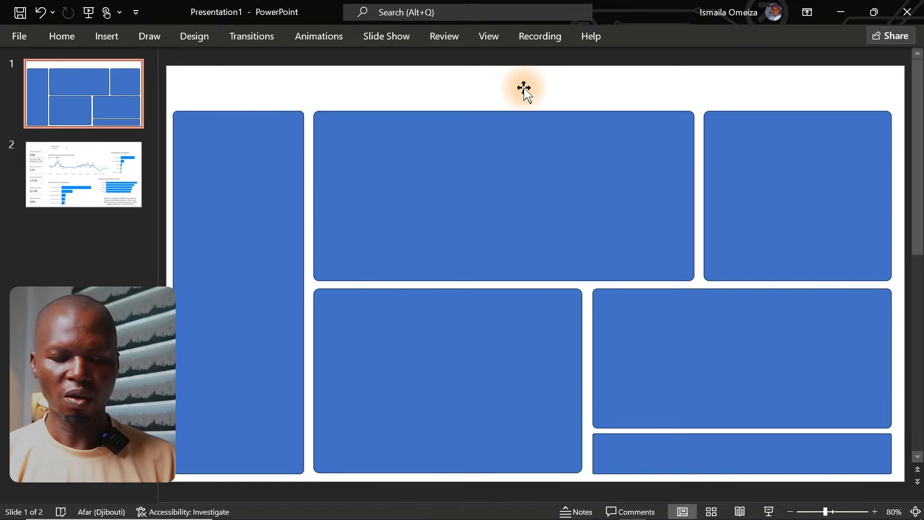
Step: Remove the outline from all six panel rectangles together by setting their line to No line
click(435, 159)
shift+click(200, 213)
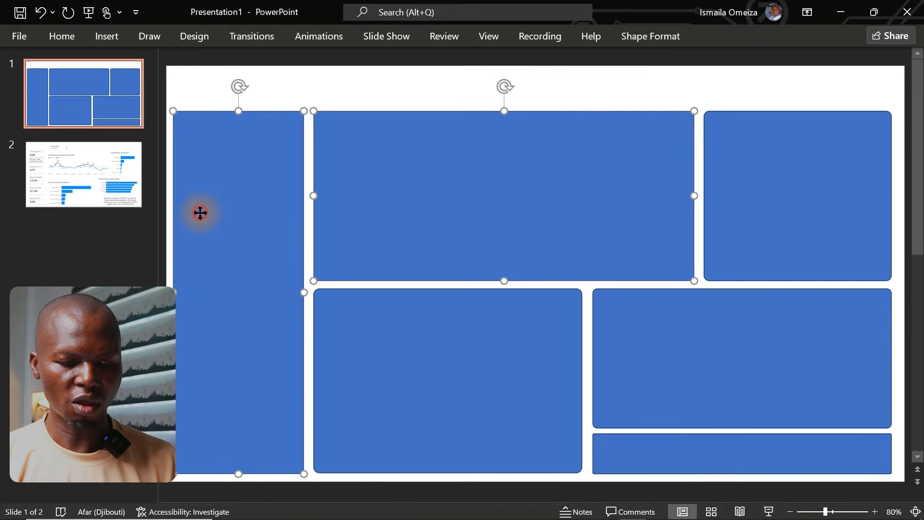
shift+click(418, 348)
shift+click(670, 362)
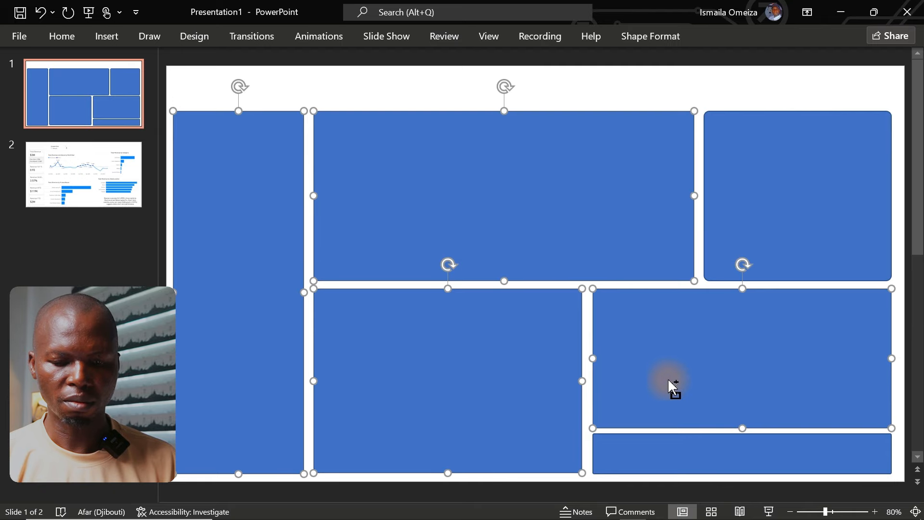
shift+click(694, 464)
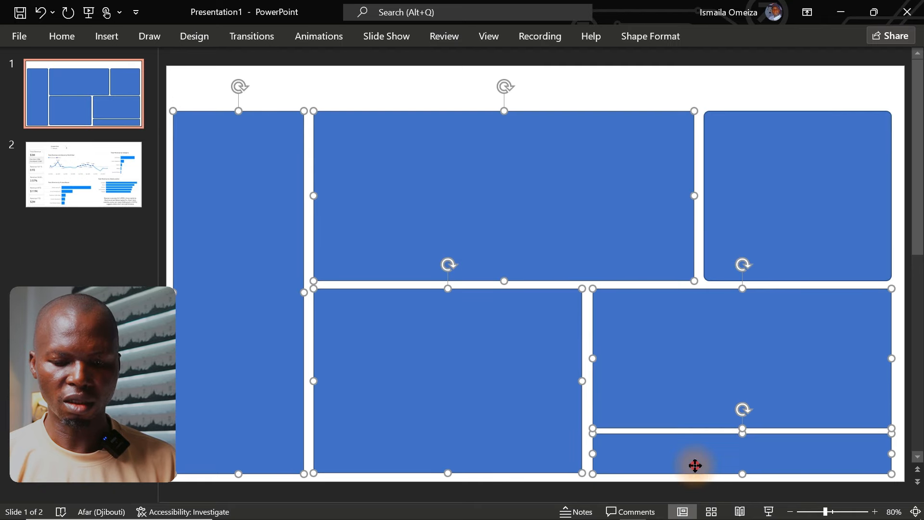
shift+click(795, 245)
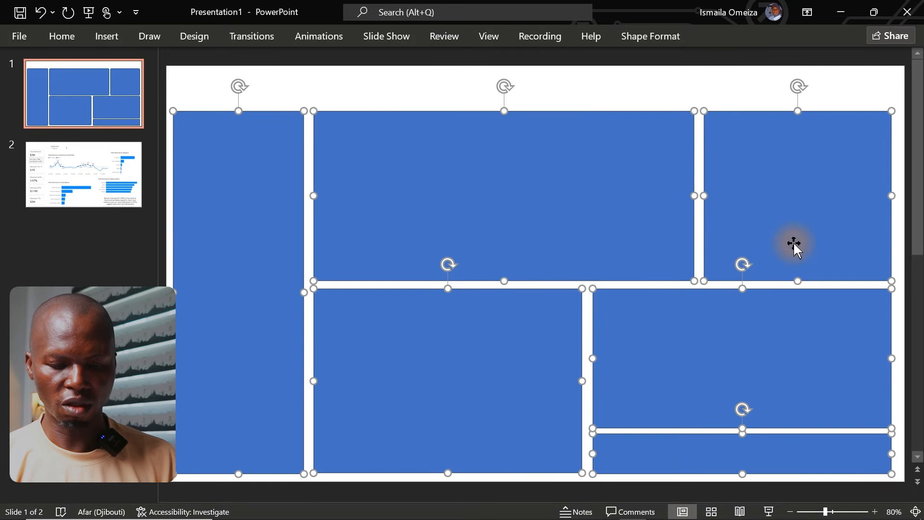
right_click(794, 243)
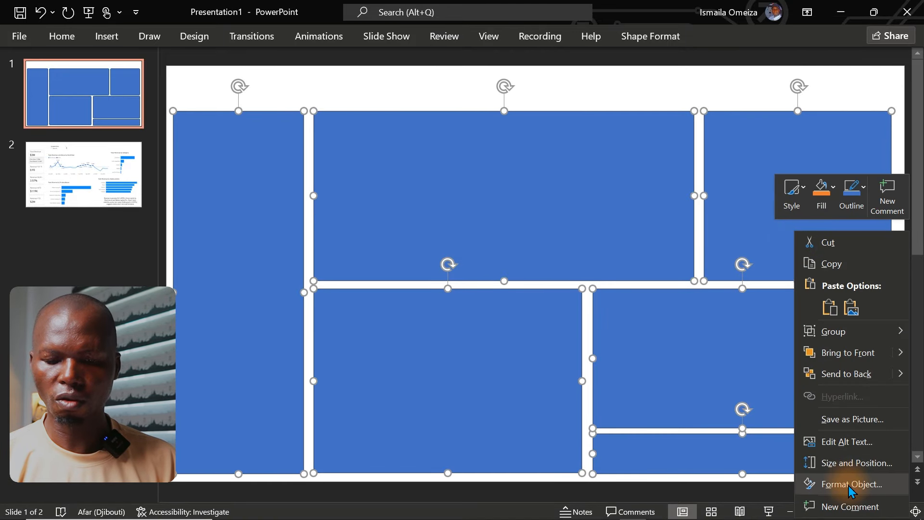
click(848, 486)
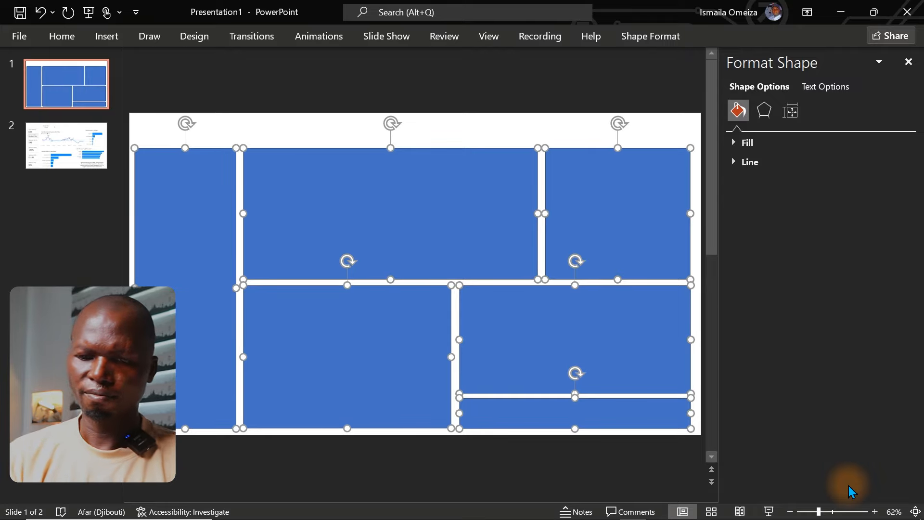
click(760, 163)
click(768, 185)
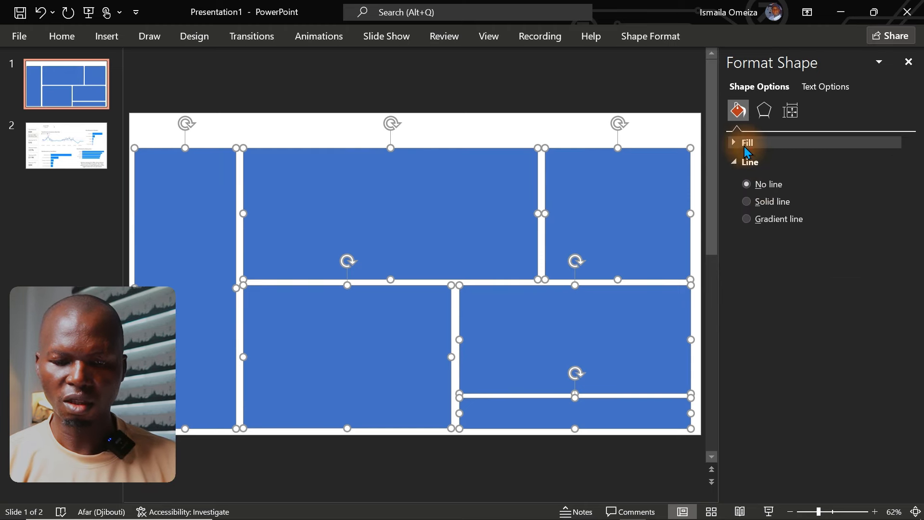
Step: Fill all six selected panel rectangles with the lightest grey shade of the white theme colour
click(746, 143)
click(897, 277)
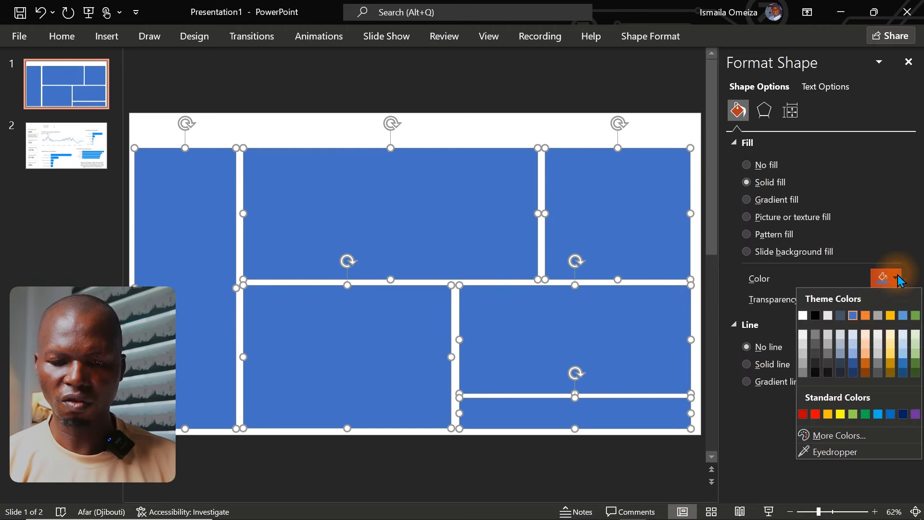
click(804, 337)
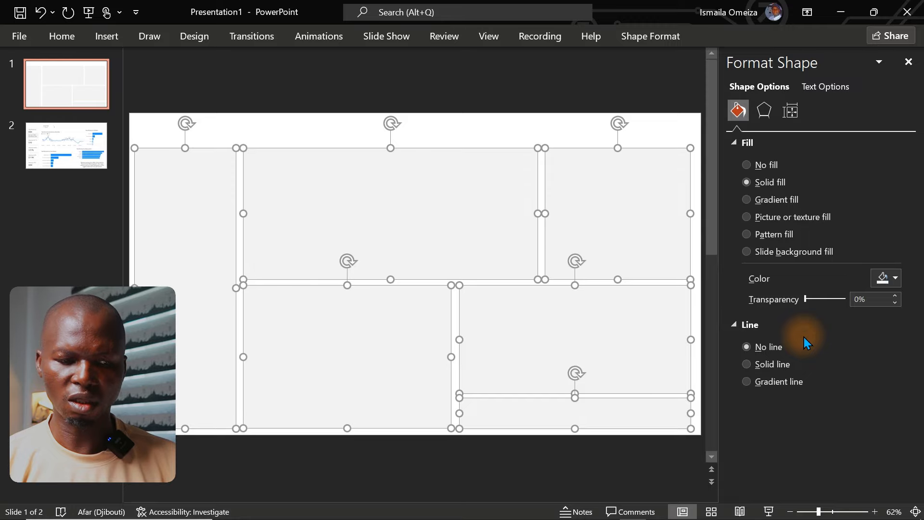
Step: Give the slide background a gradient fill and colour its first stop, at 0%, white
click(541, 136)
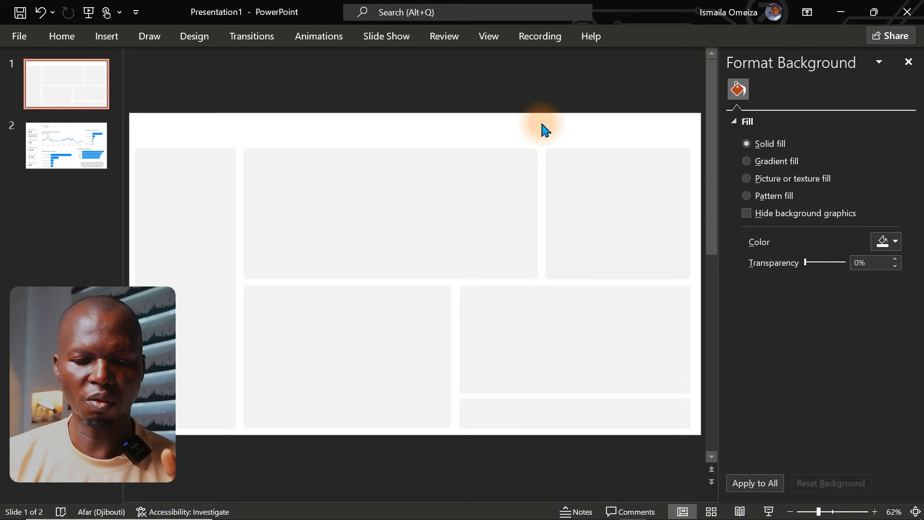
click(761, 168)
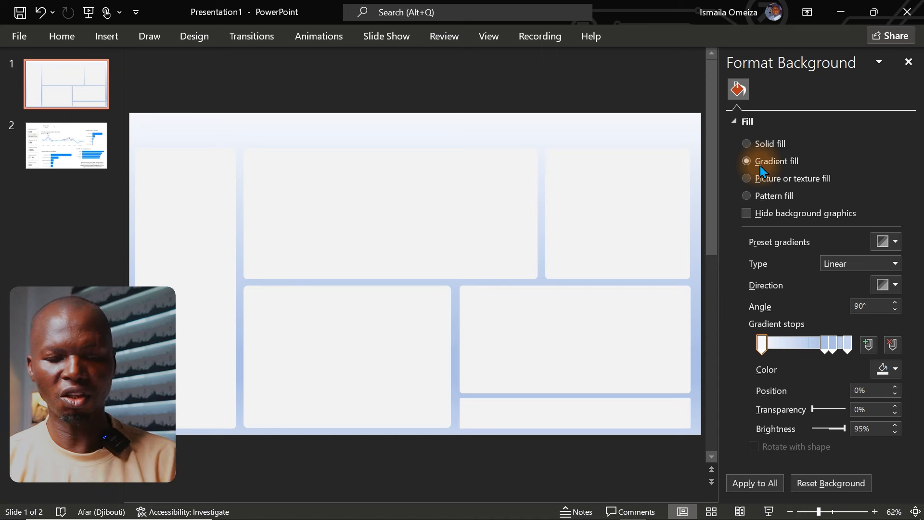
click(764, 345)
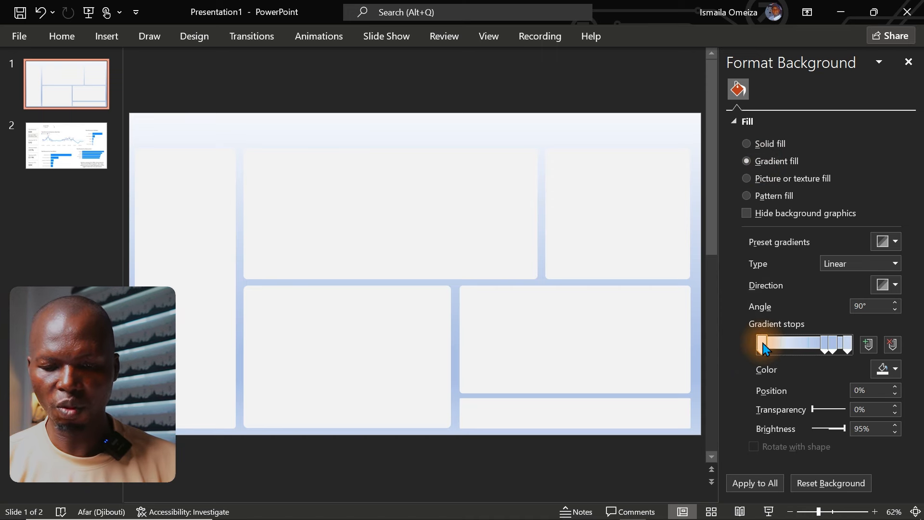
click(886, 368)
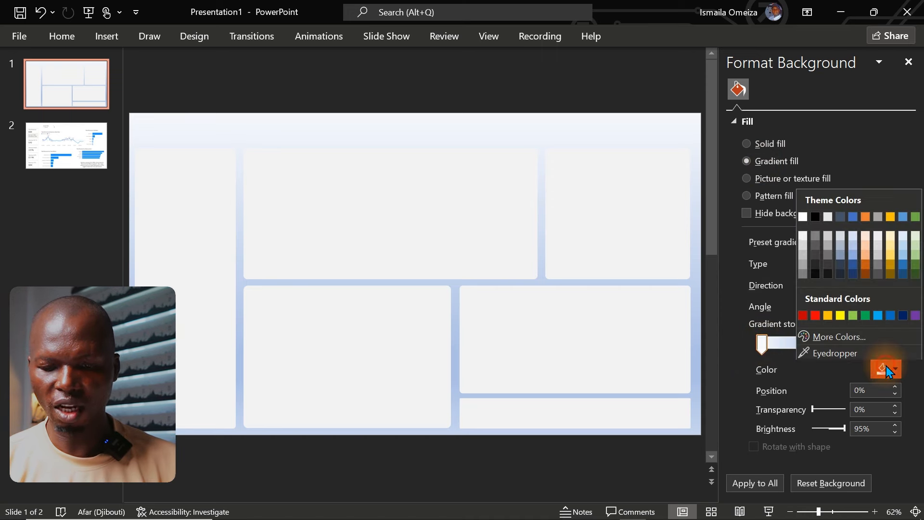
click(803, 215)
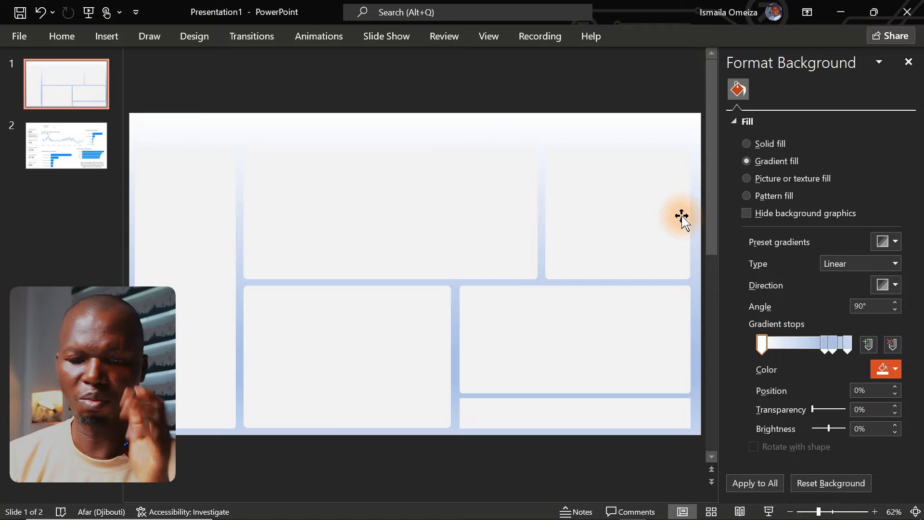
Step: Colour the last background gradient stop, at 100%, standard purple
click(849, 344)
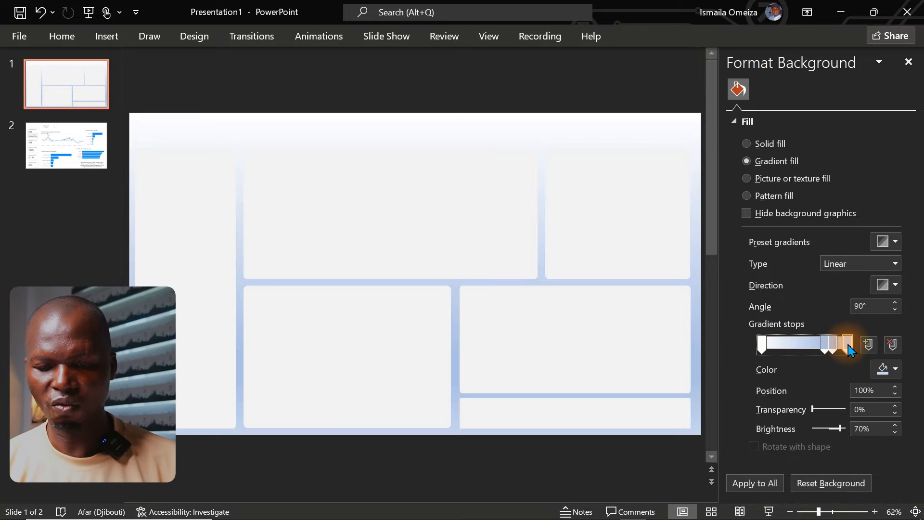
click(895, 369)
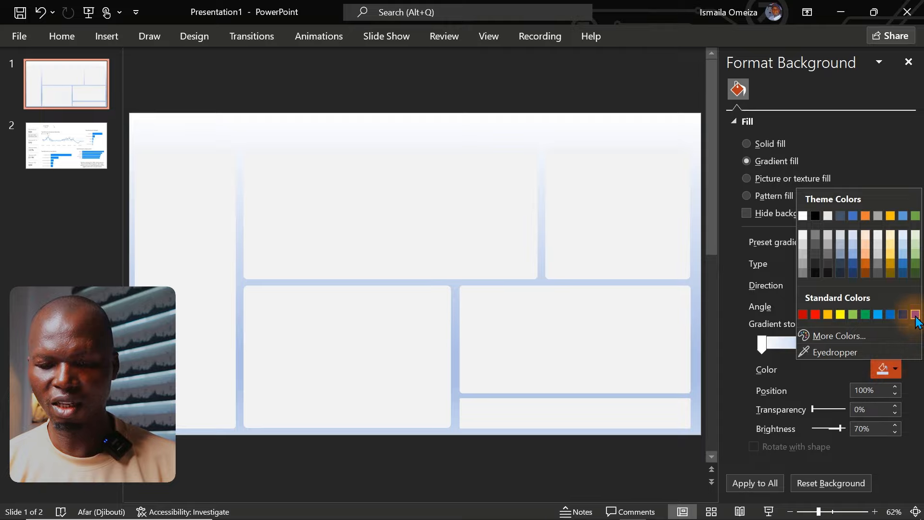
click(915, 314)
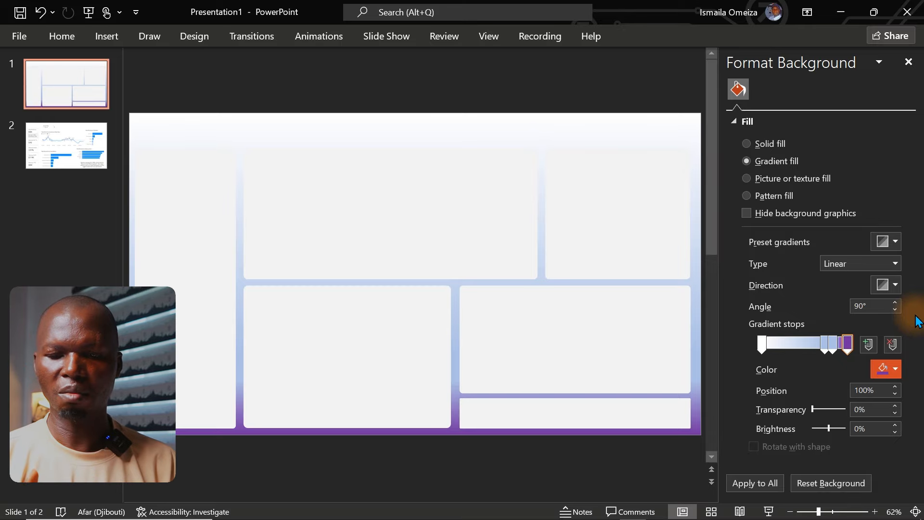
Step: Colour the 83% background gradient stop purple and lighten it to the custom colour #AA72D4
click(834, 344)
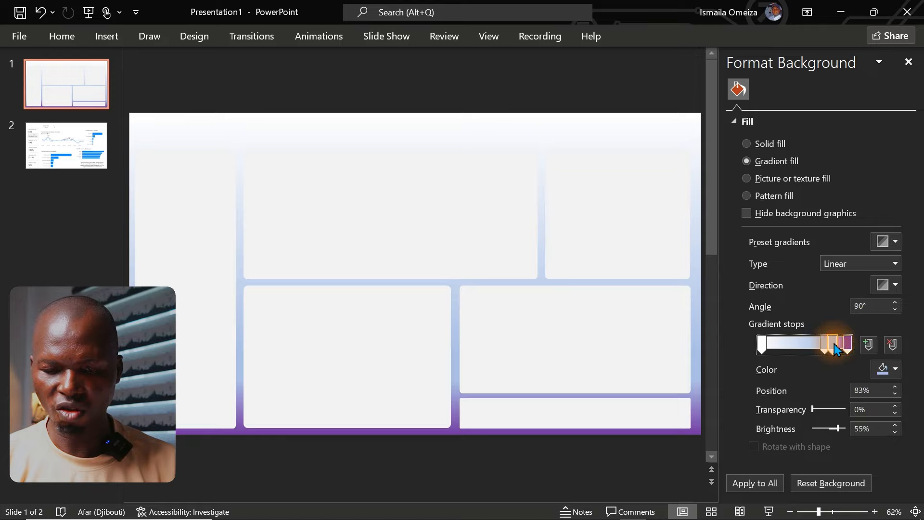
click(885, 367)
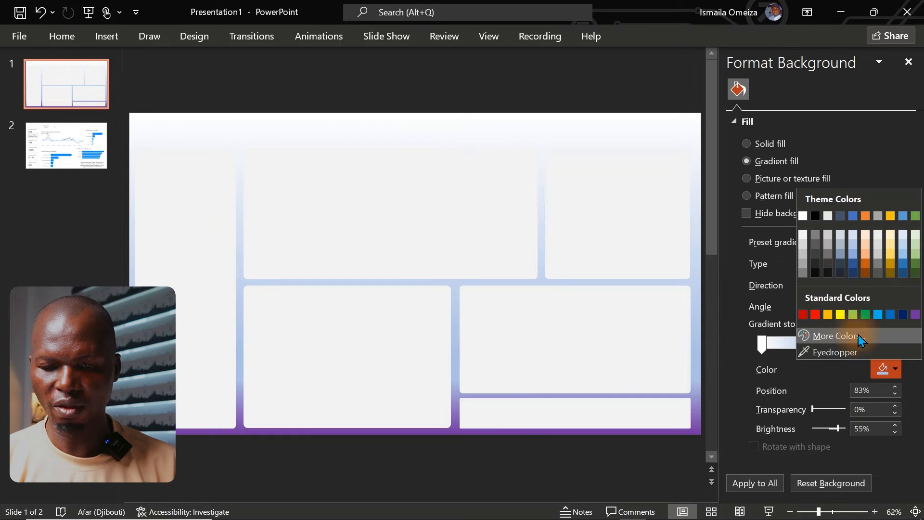
click(915, 315)
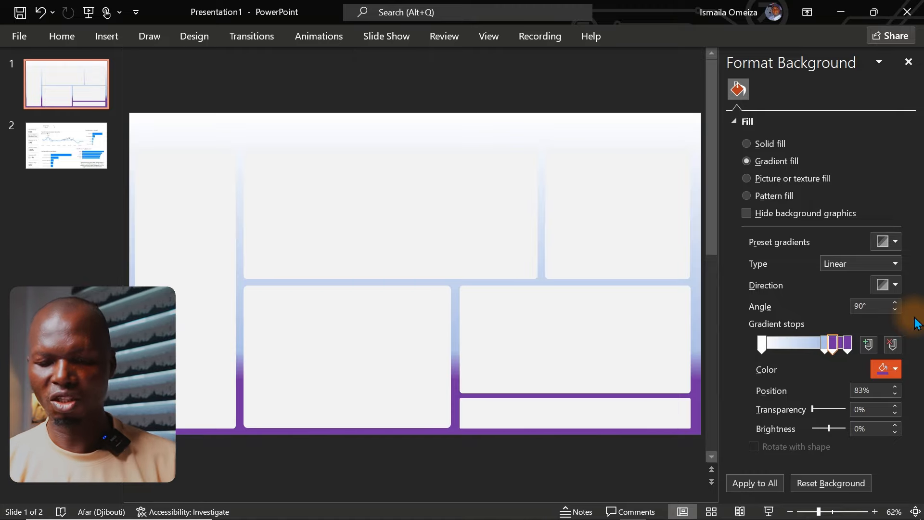
click(833, 342)
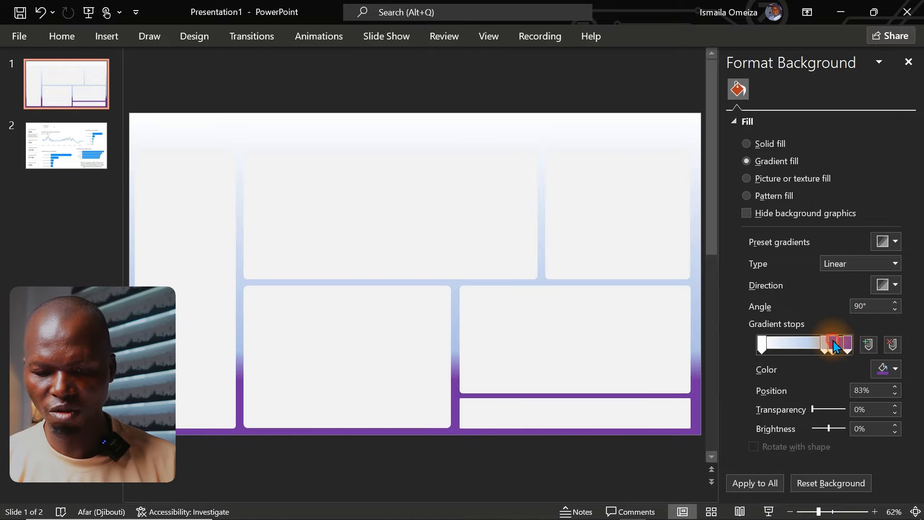
click(881, 369)
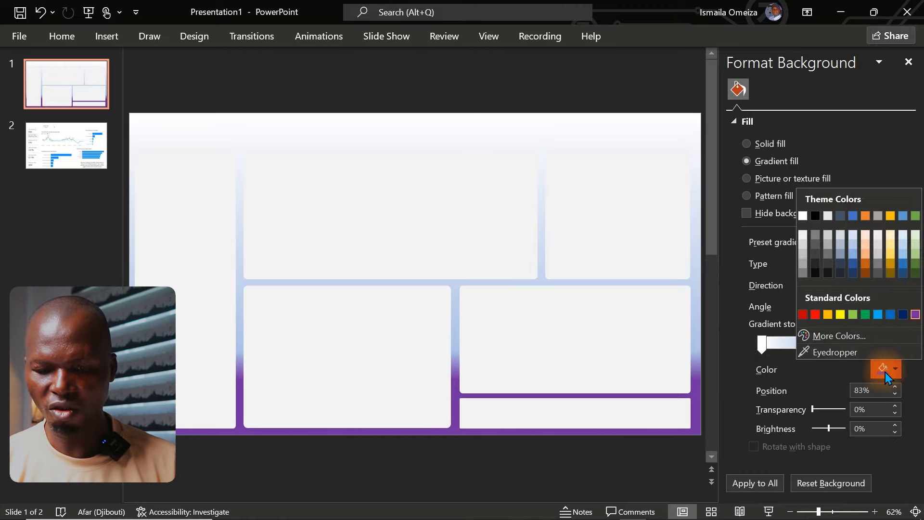
click(842, 334)
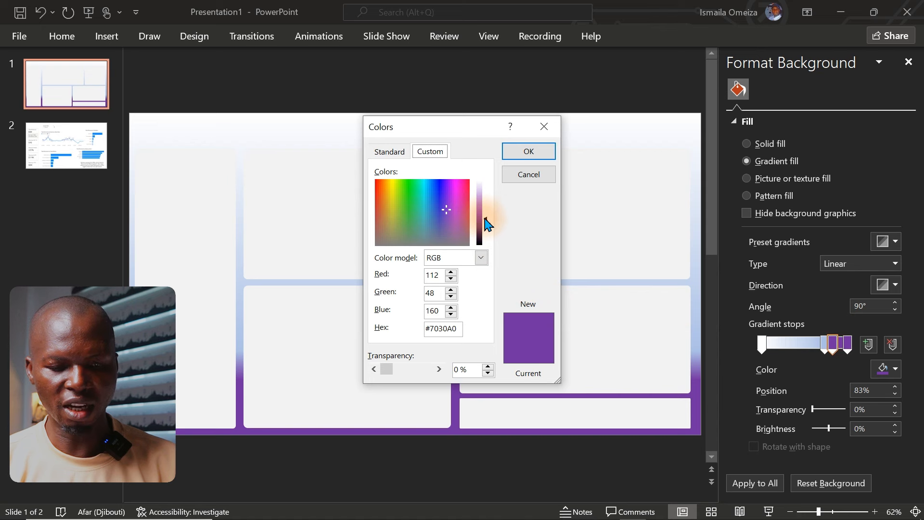
drag(486, 219, 485, 204)
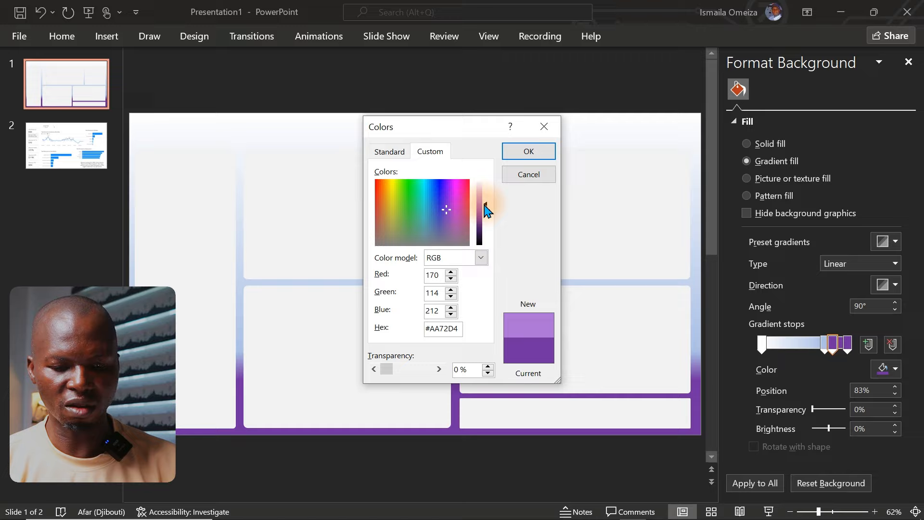
click(528, 151)
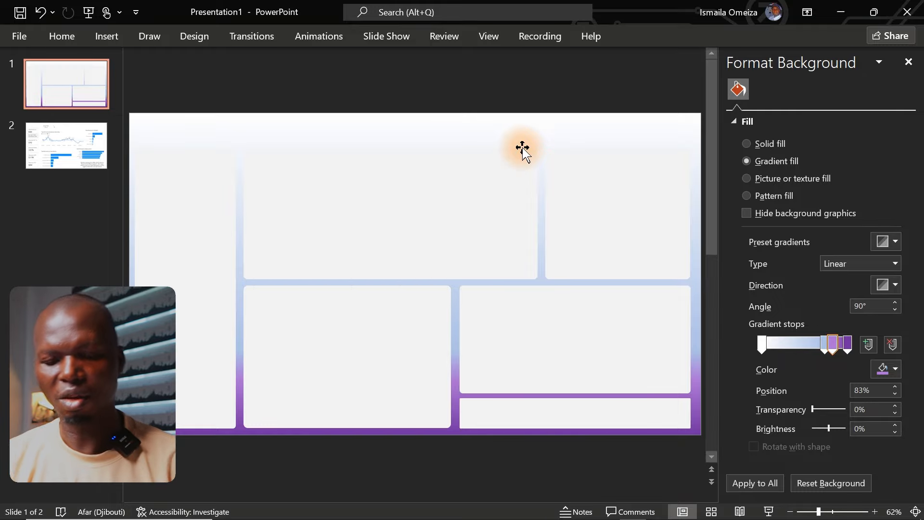
Step: Colour the 74% background gradient stop dark blue and adjust it to the custom colour #2E4EB6
click(825, 344)
click(889, 369)
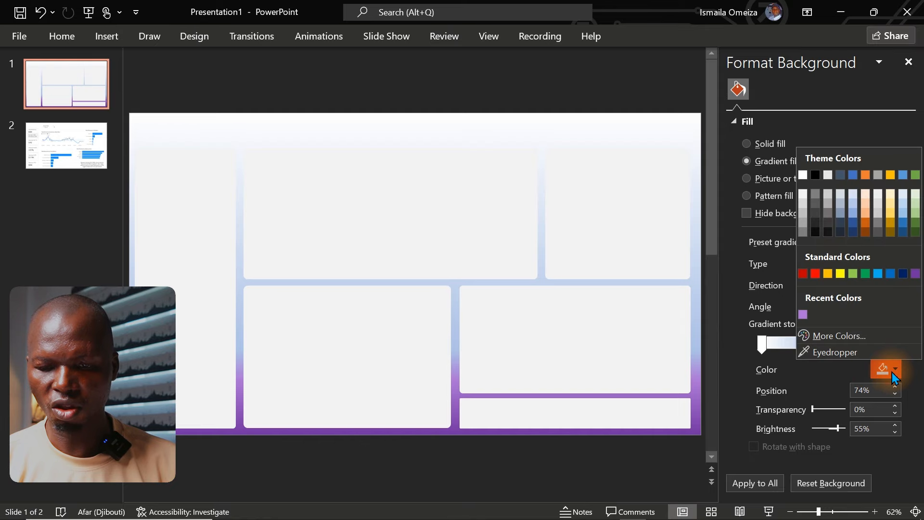
click(904, 223)
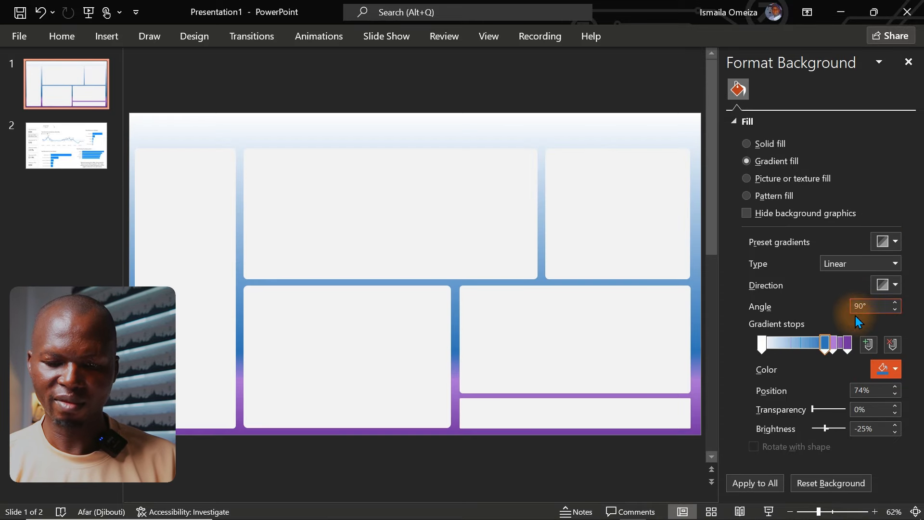
click(822, 340)
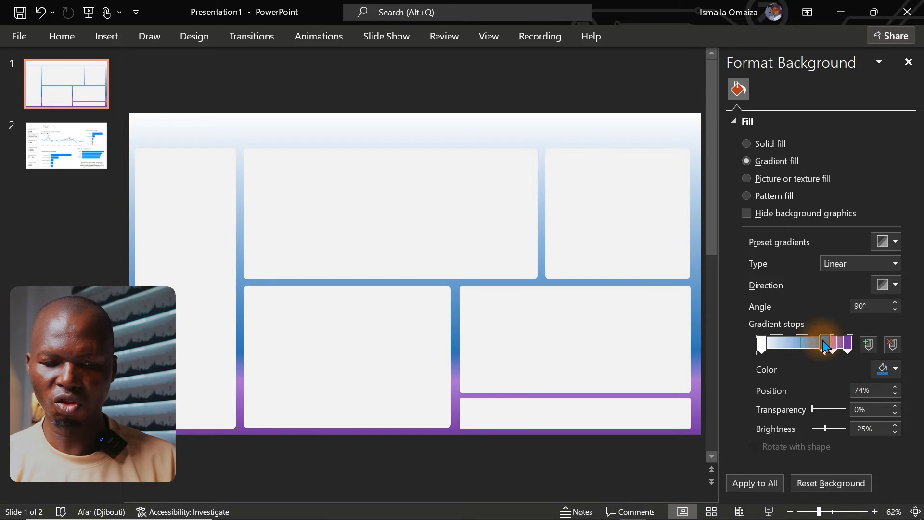
click(886, 369)
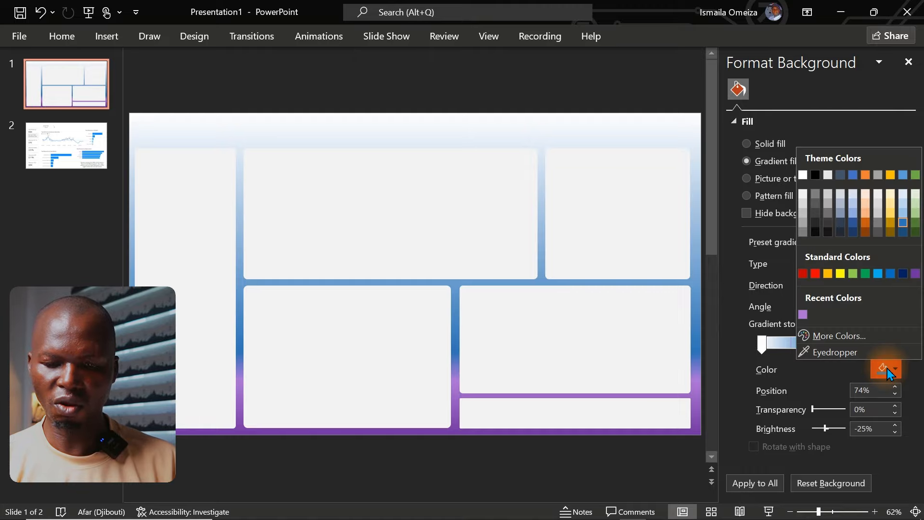
click(845, 334)
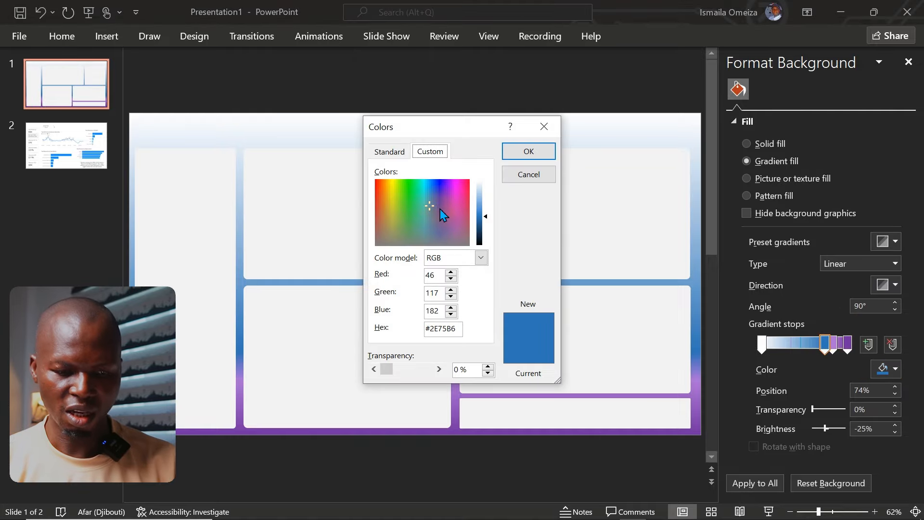
click(432, 207)
click(435, 207)
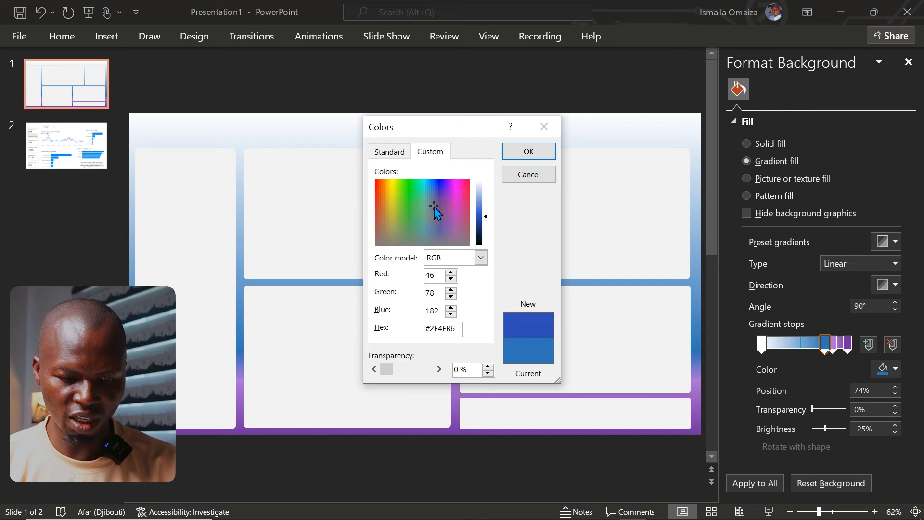
click(525, 153)
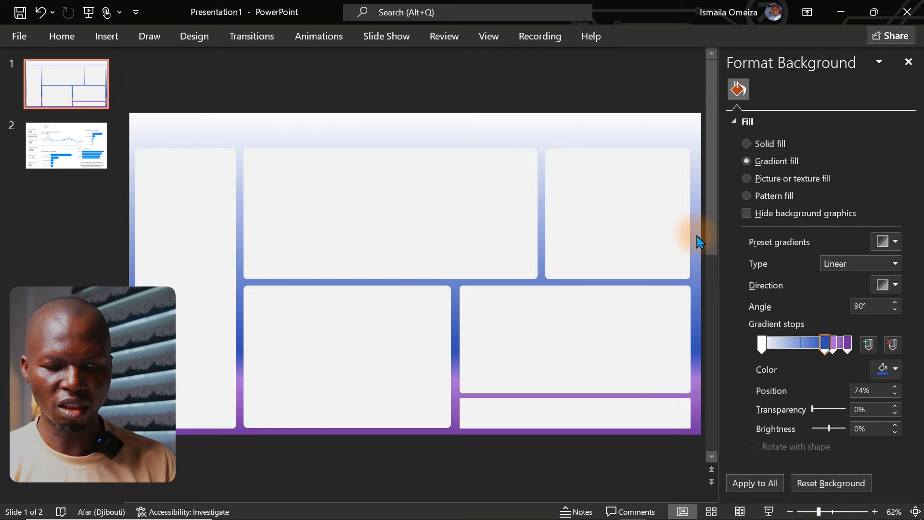
Step: Select all six panel rectangles and nudge them together slightly to the right to even out the slide's side margins
click(166, 247)
key(ctrl+a)
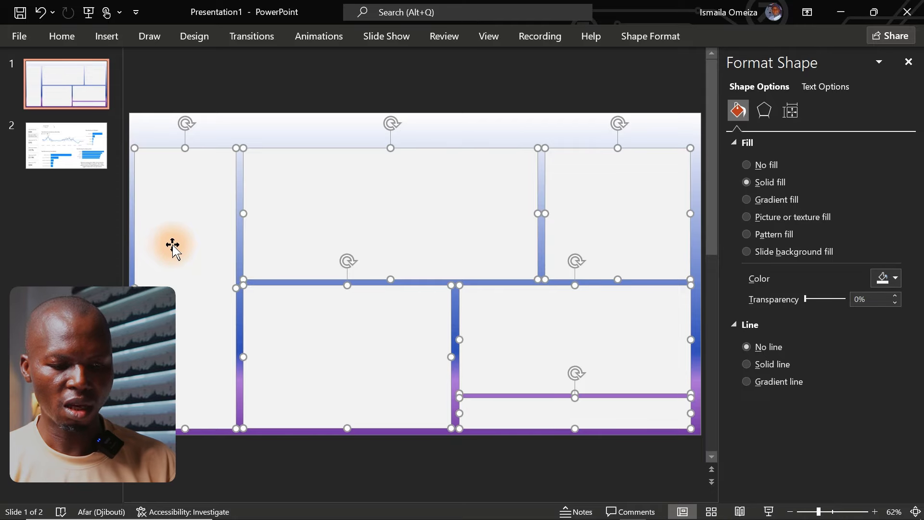
key(ctrl+Right)
key(ctrl+Right)
key(ctrl+Right)
key(ctrl+Right)
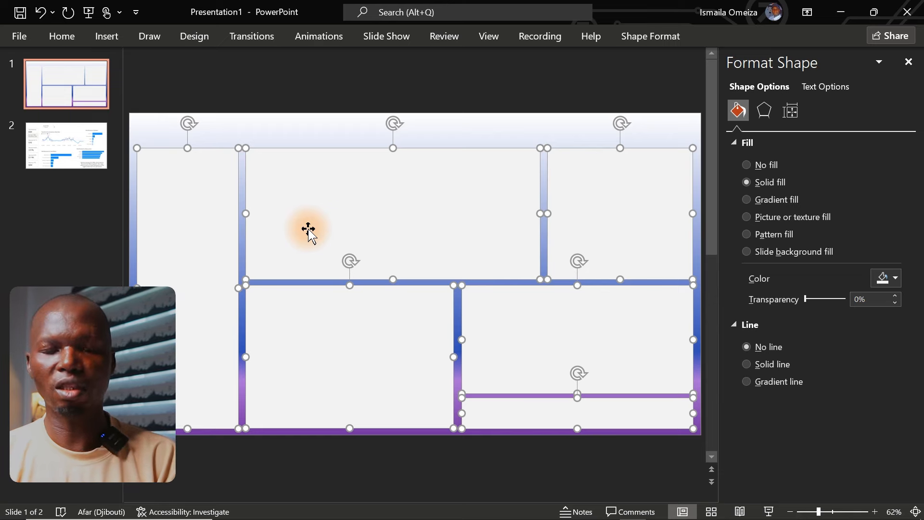
Step: Insert the eCommerce logo picture "ChatGPT Image Feb 10, 2026, 10_54_25 PM" from the ECommerce Dashboard 2026 folder onto slide 1
mouse_move(308, 513)
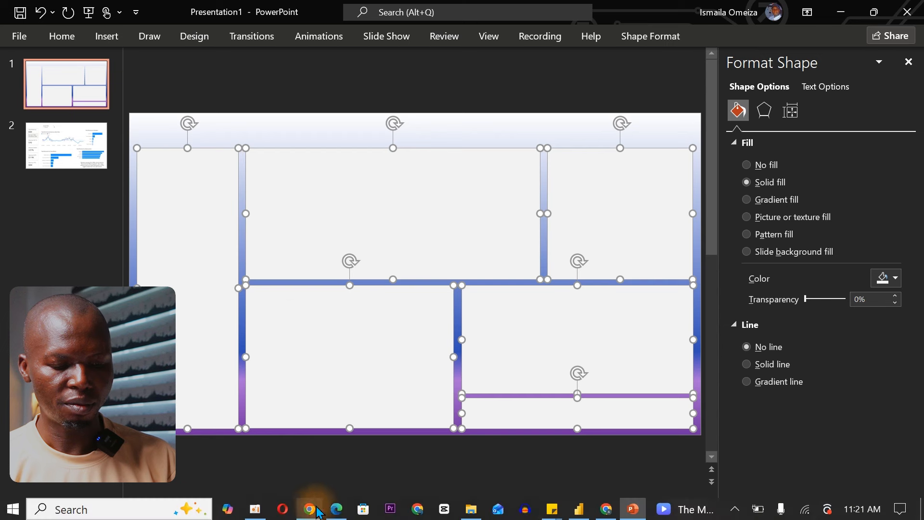
click(471, 509)
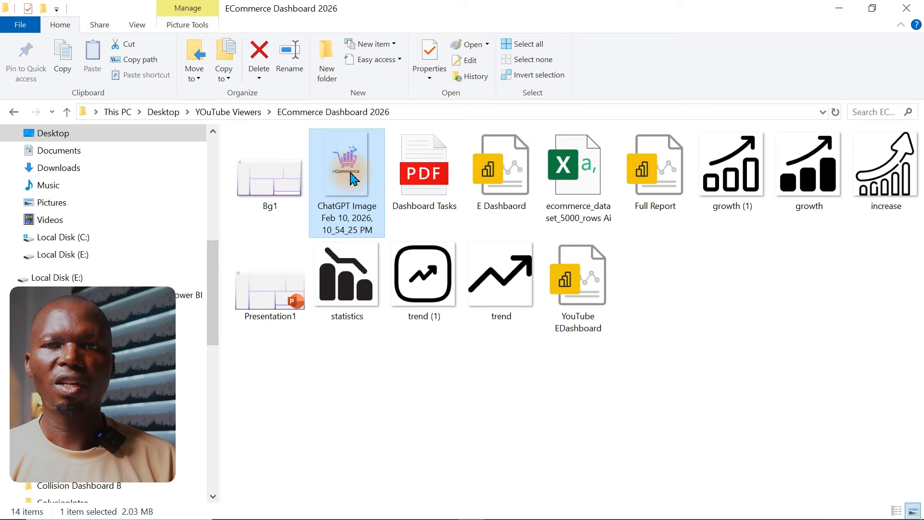
drag(354, 179, 366, 303)
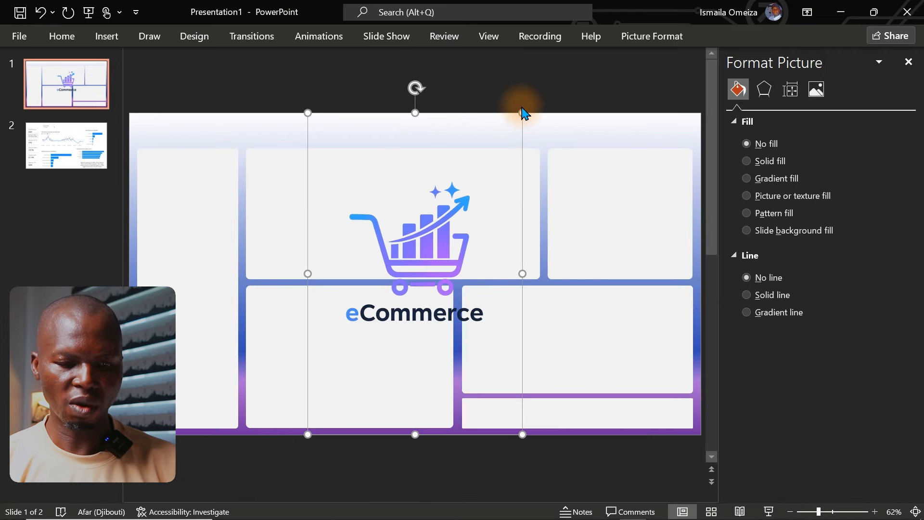
Step: Shrink the eCommerce logo and place it in the slide's upper-left corner, above the tall left panel
drag(522, 113, 388, 315)
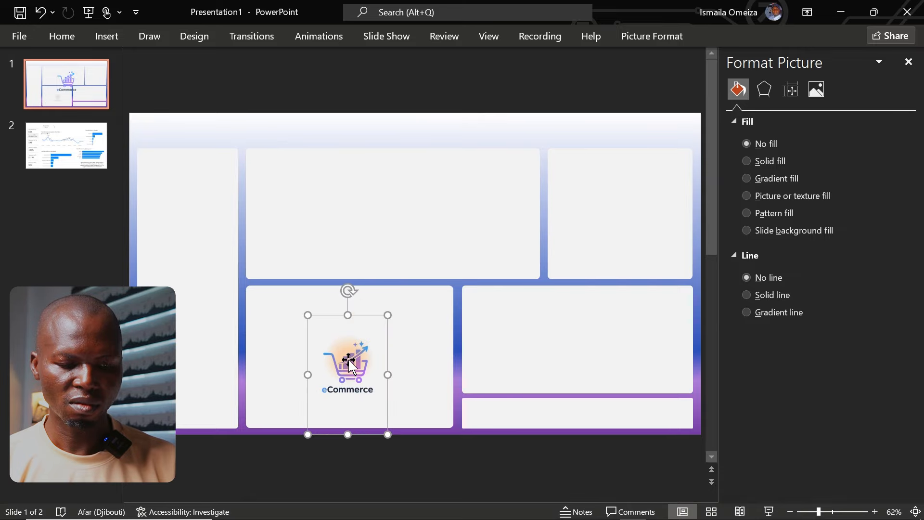
drag(350, 362, 382, 184)
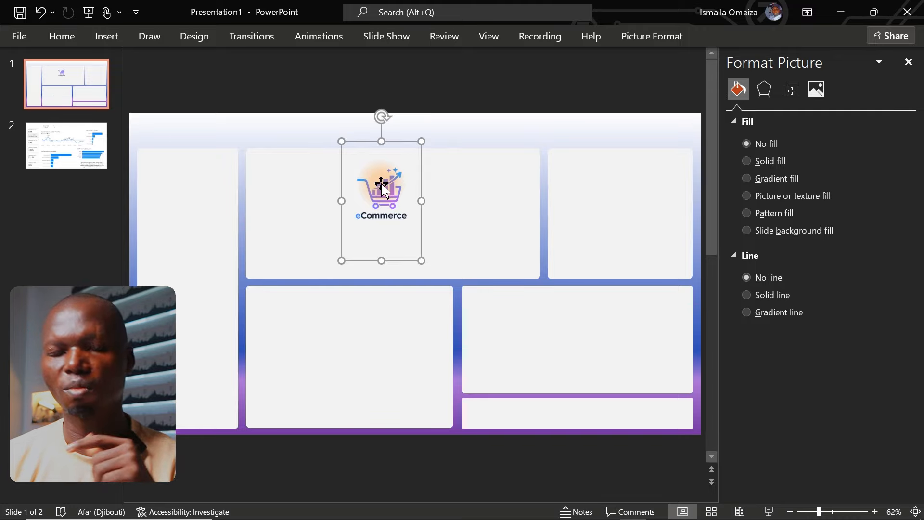
drag(420, 259, 526, 334)
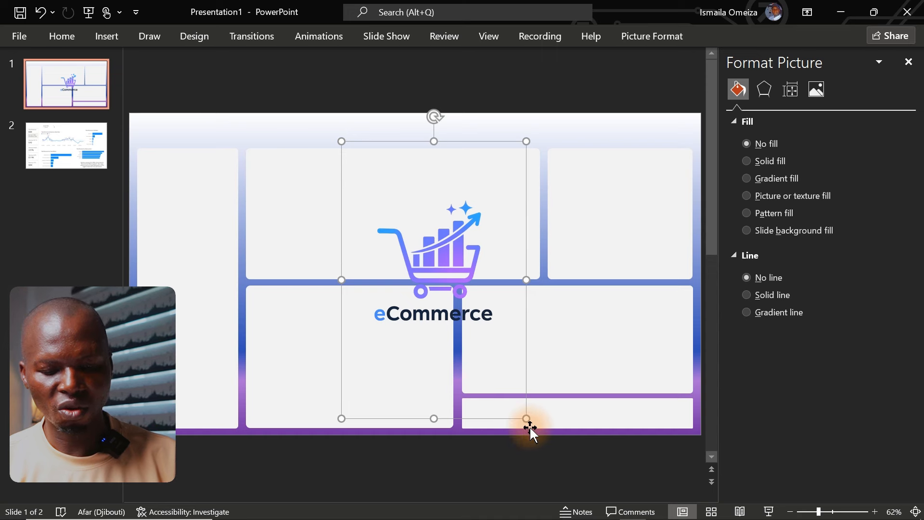
drag(526, 418, 363, 222)
drag(377, 181, 169, 135)
drag(188, 175, 176, 159)
drag(158, 129, 159, 138)
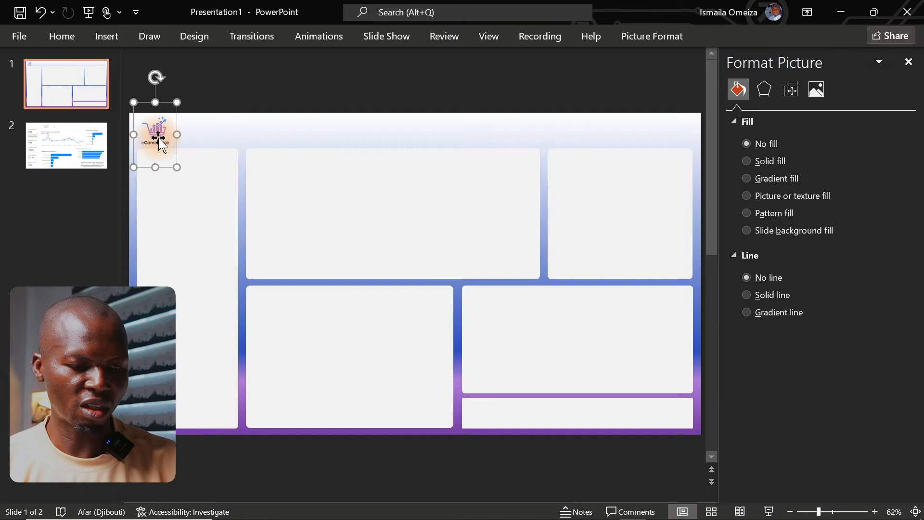
click(278, 87)
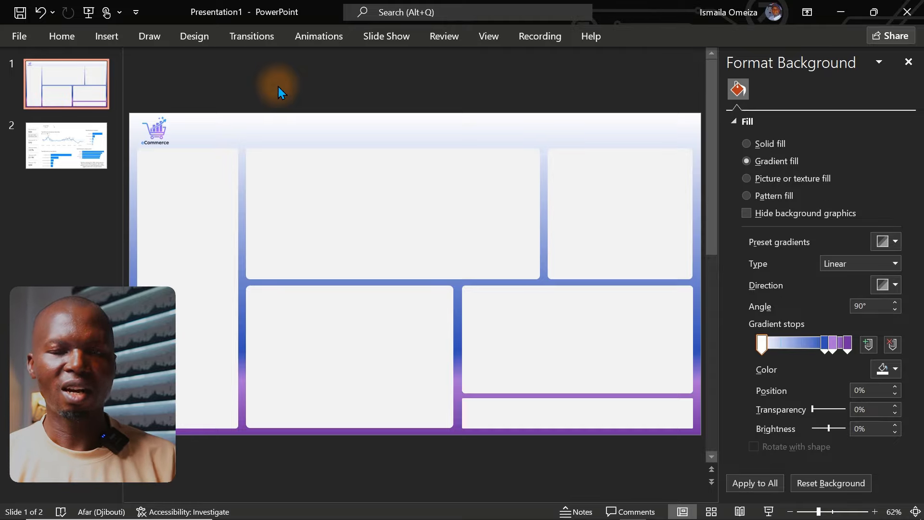
Step: Export only slide 1 as a PNG image named Background 01 into the ECommerce Dashboard 2026 folder
click(77, 144)
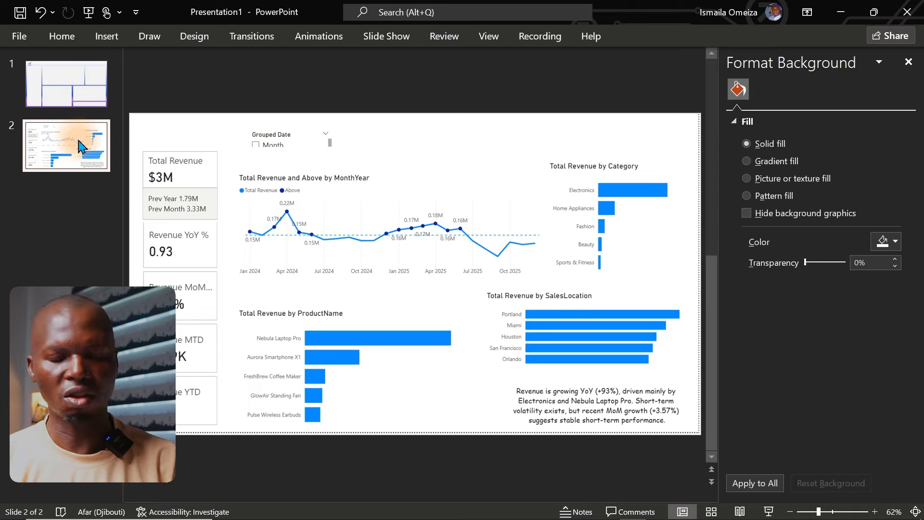
click(63, 93)
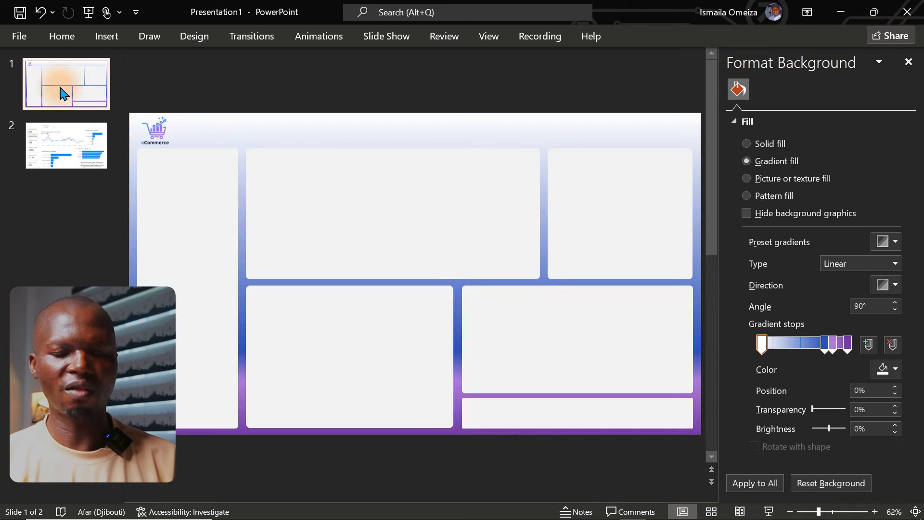
click(19, 37)
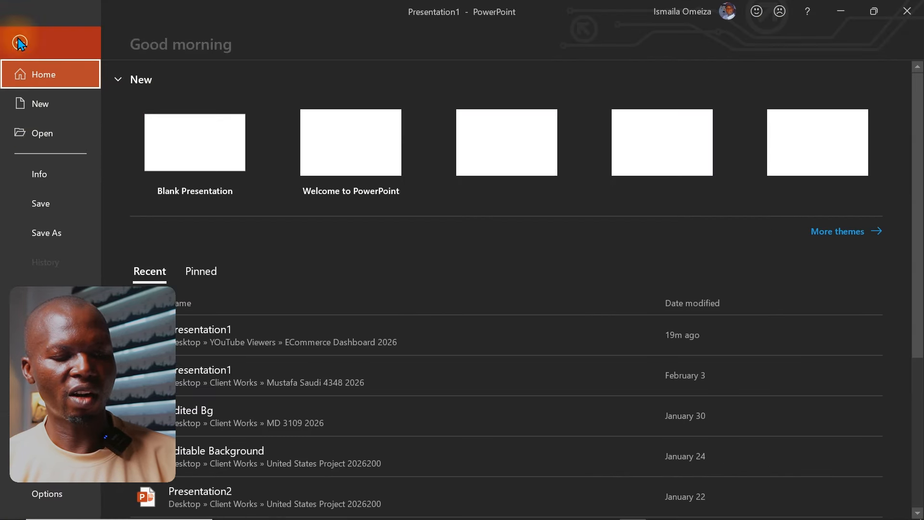
click(43, 350)
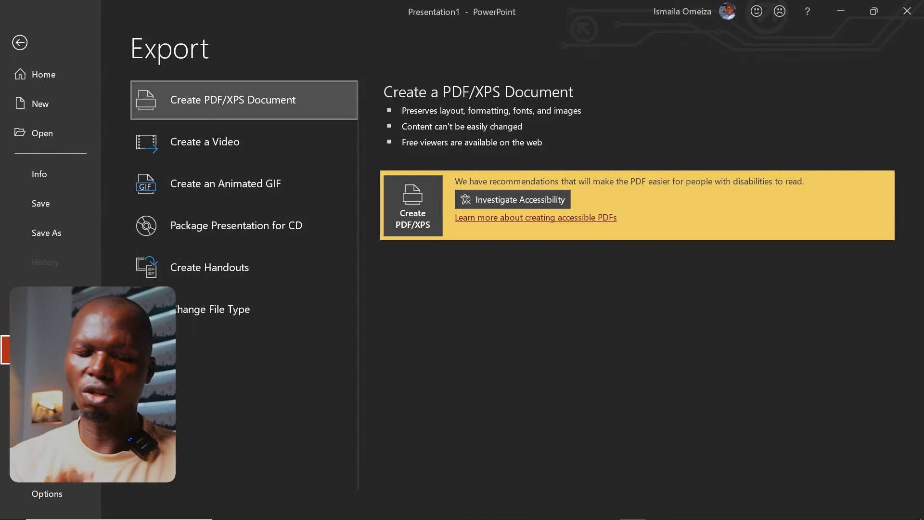
click(195, 308)
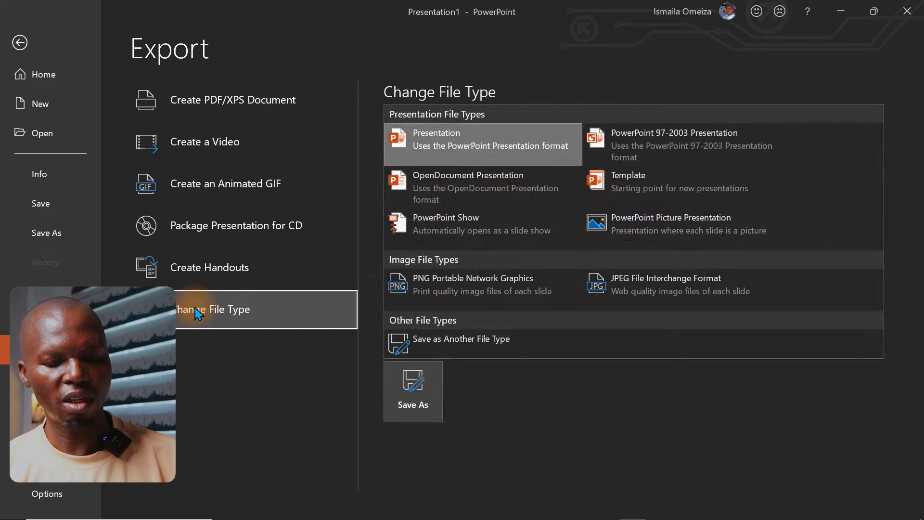
double_click(438, 290)
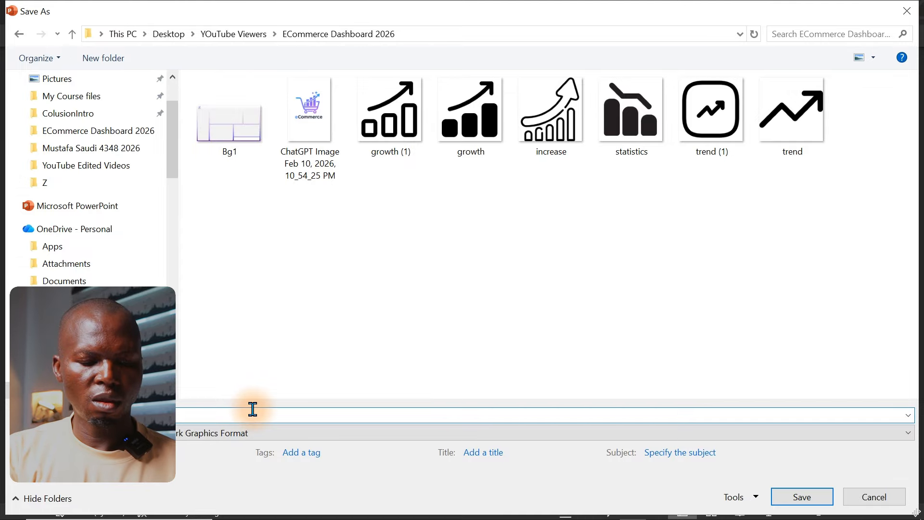
click(253, 409)
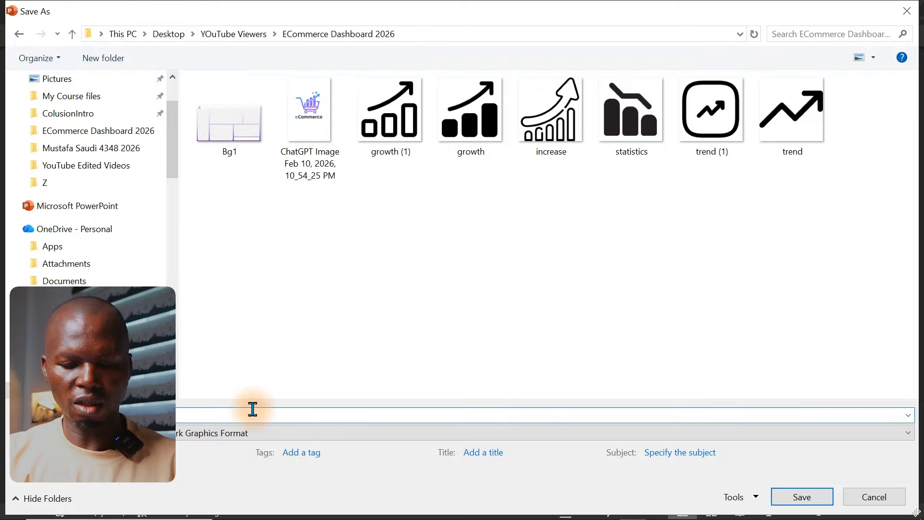
click(802, 497)
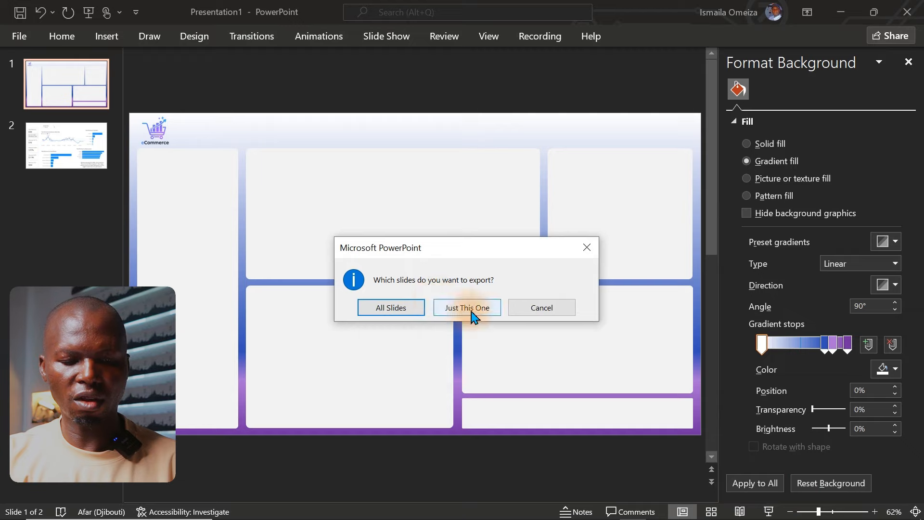
click(470, 310)
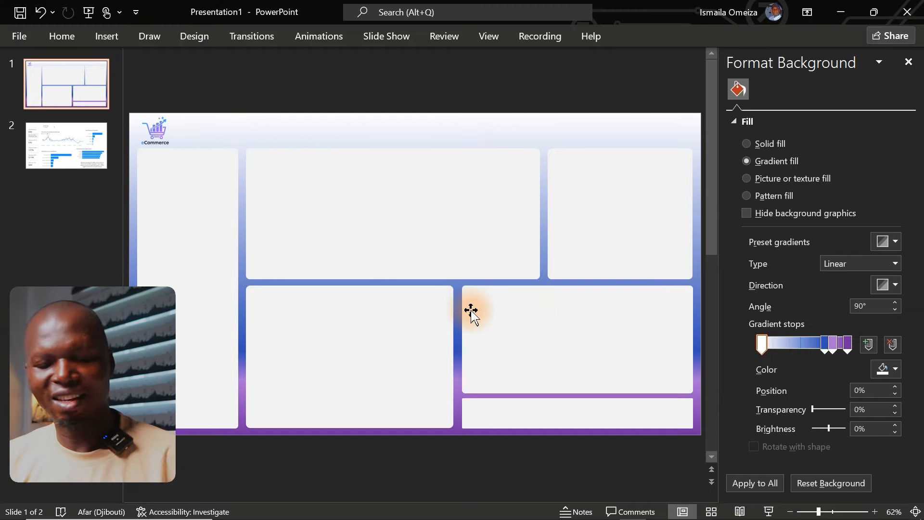
Step: Switch to the Full Report in Power BI and set Page 1's canvas background to the Background 01 image with 0% transparency
click(581, 512)
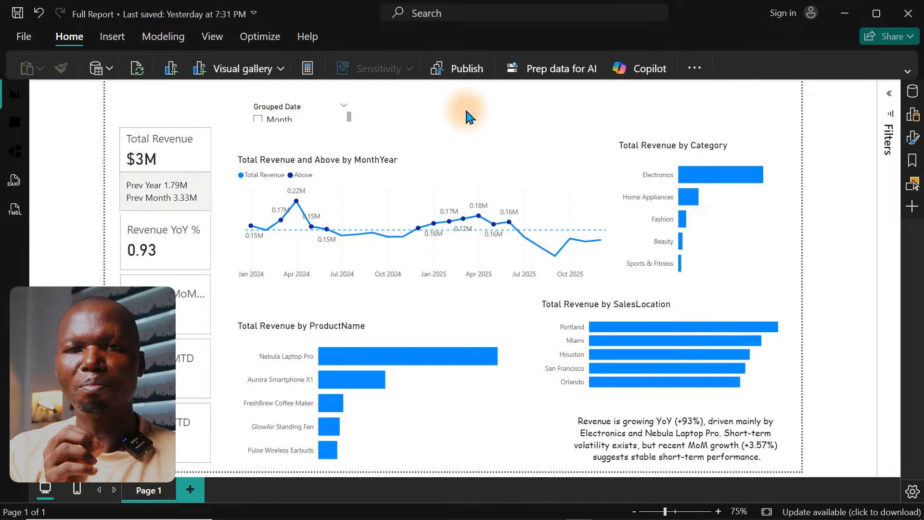
click(889, 144)
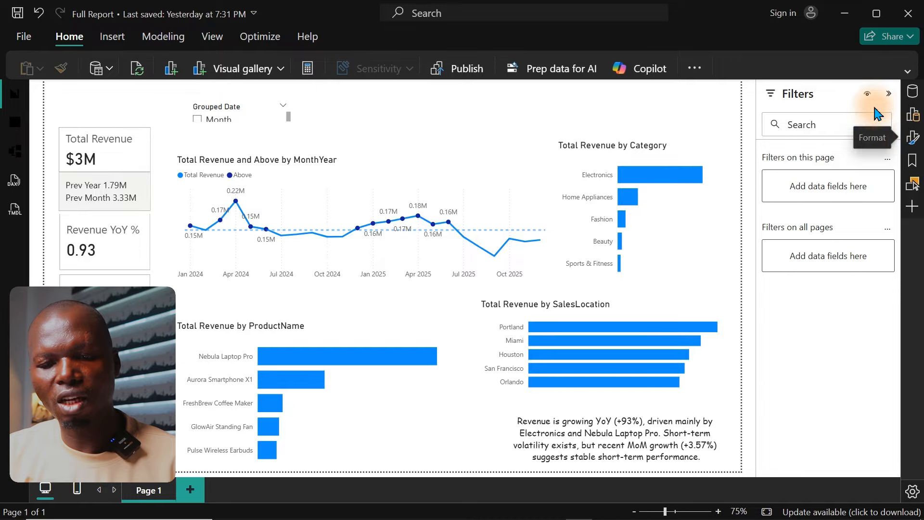
click(888, 94)
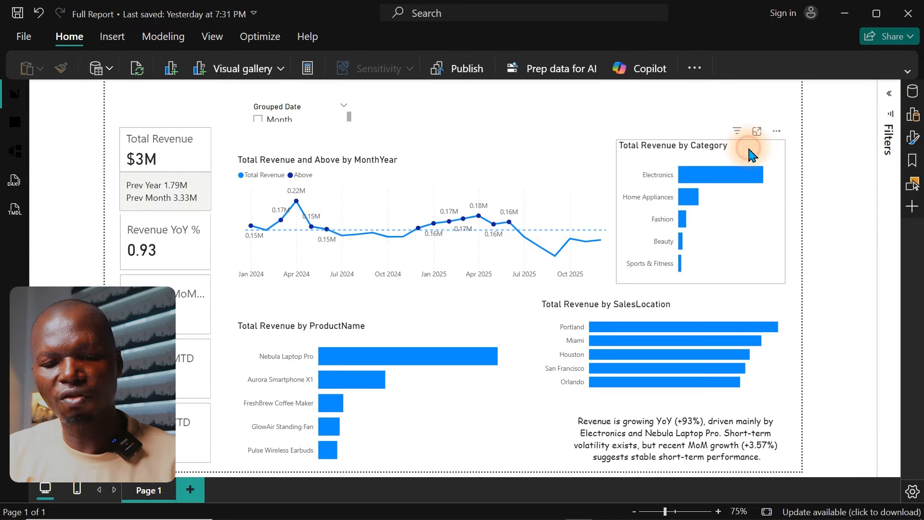
click(780, 161)
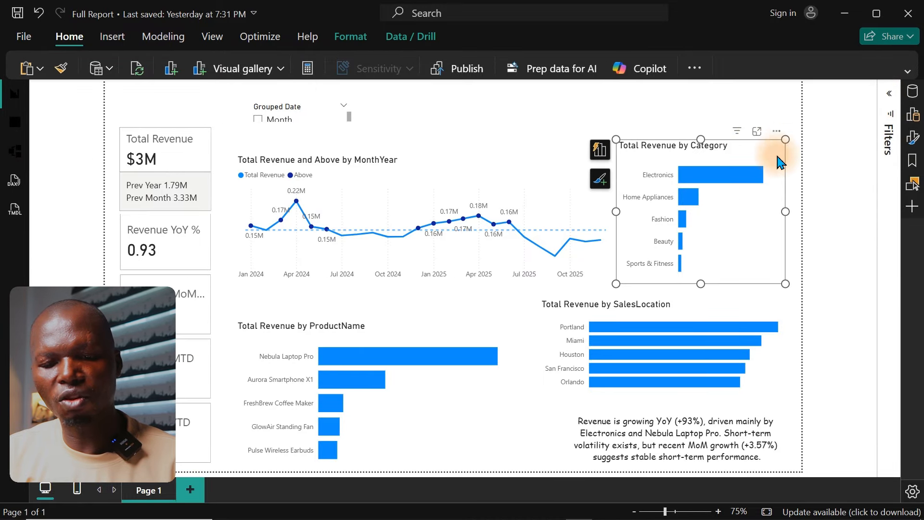
click(911, 141)
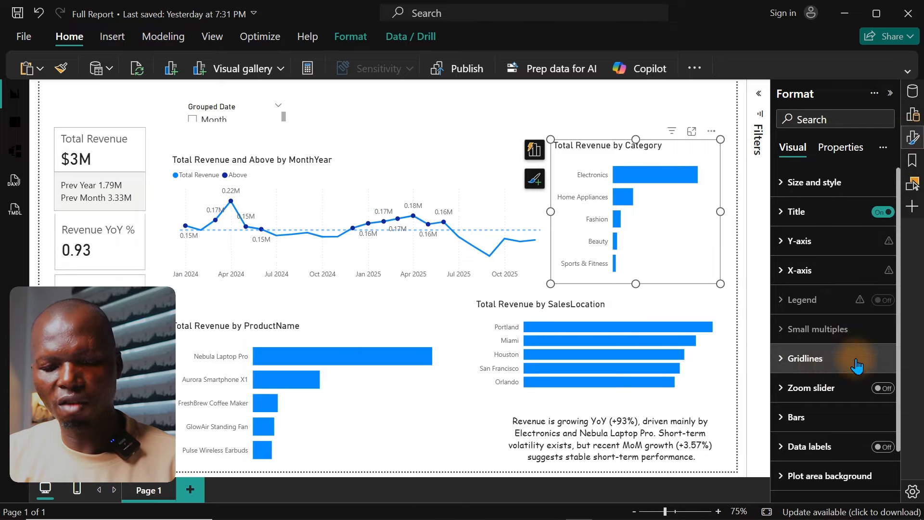
click(611, 107)
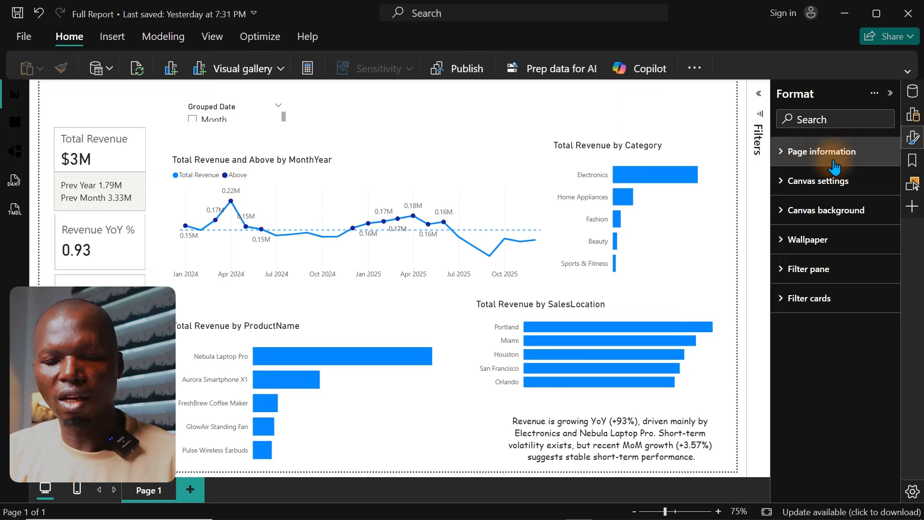
click(787, 221)
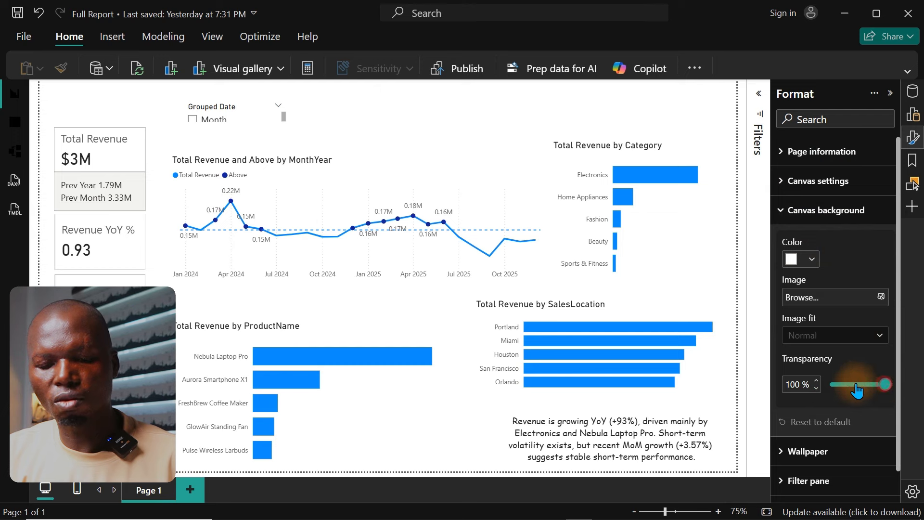
drag(857, 385, 746, 384)
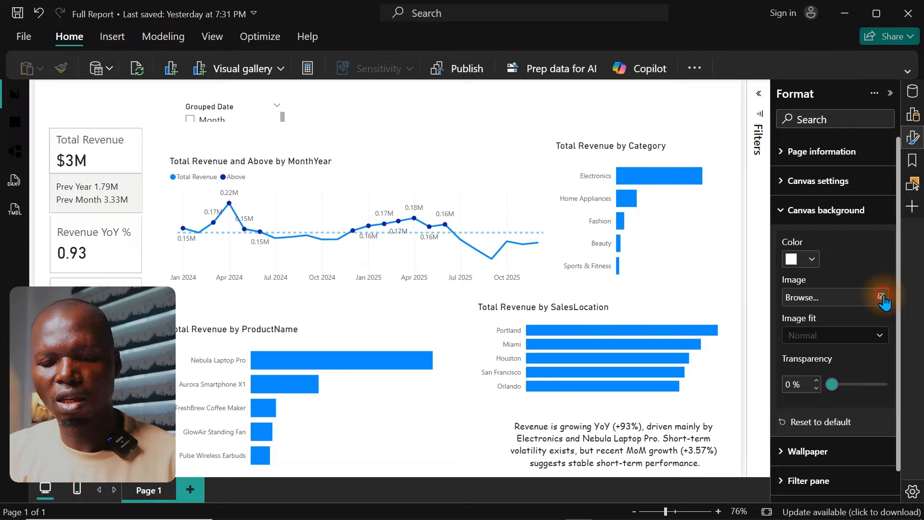
click(885, 296)
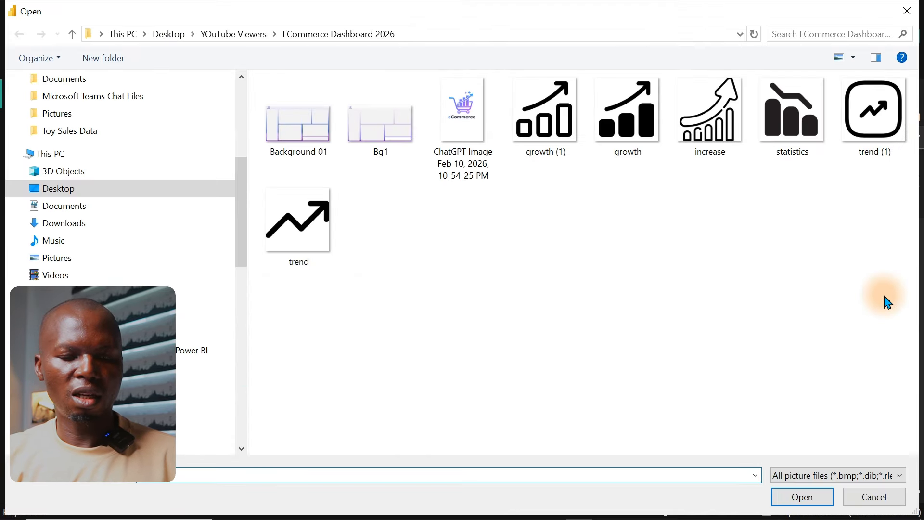
double_click(297, 137)
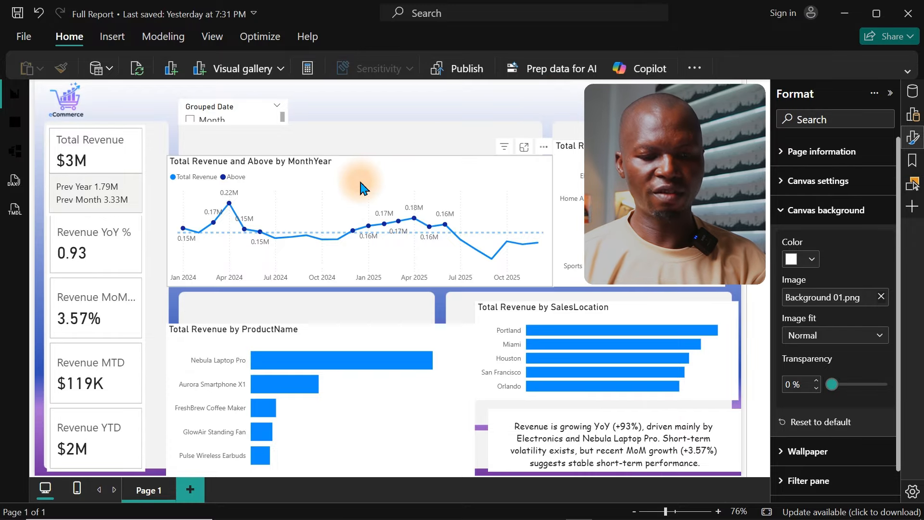
Step: Move the monthly revenue line chart up and to the right, and widen the Total Revenue card to about 217
drag(392, 171, 478, 140)
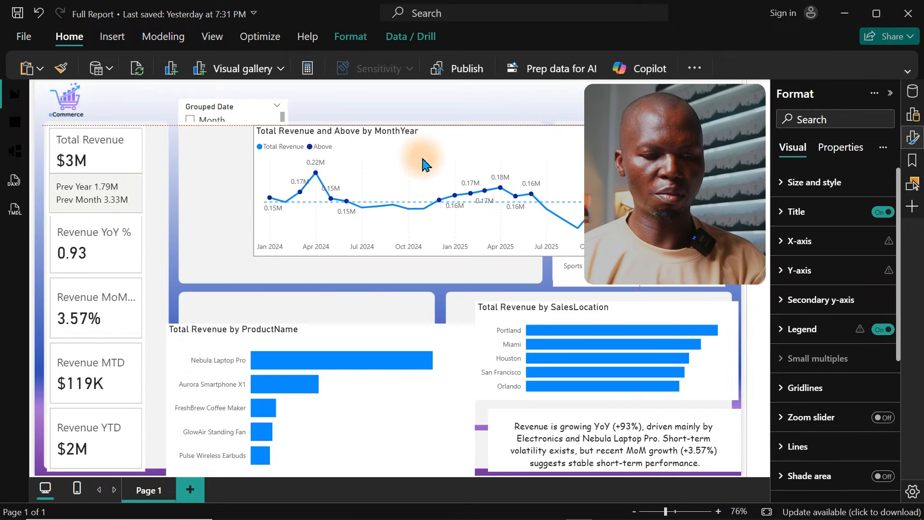
click(118, 158)
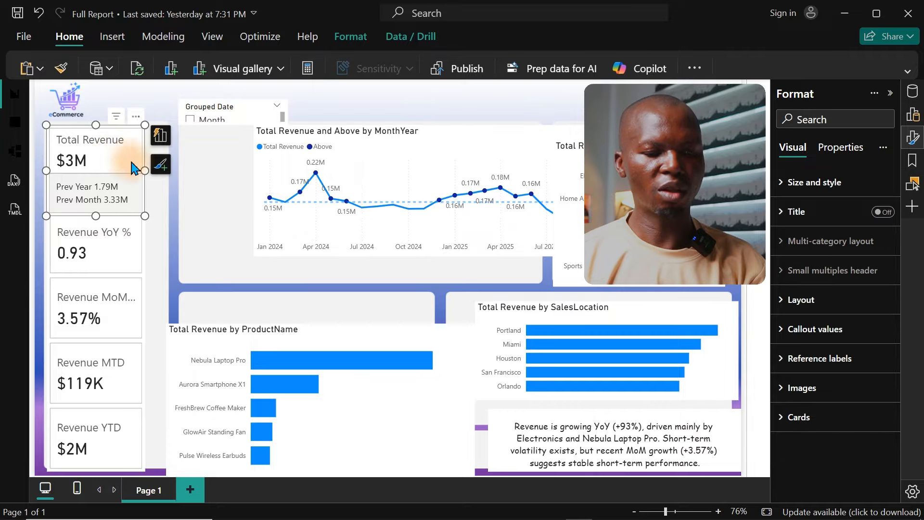
drag(160, 174, 166, 175)
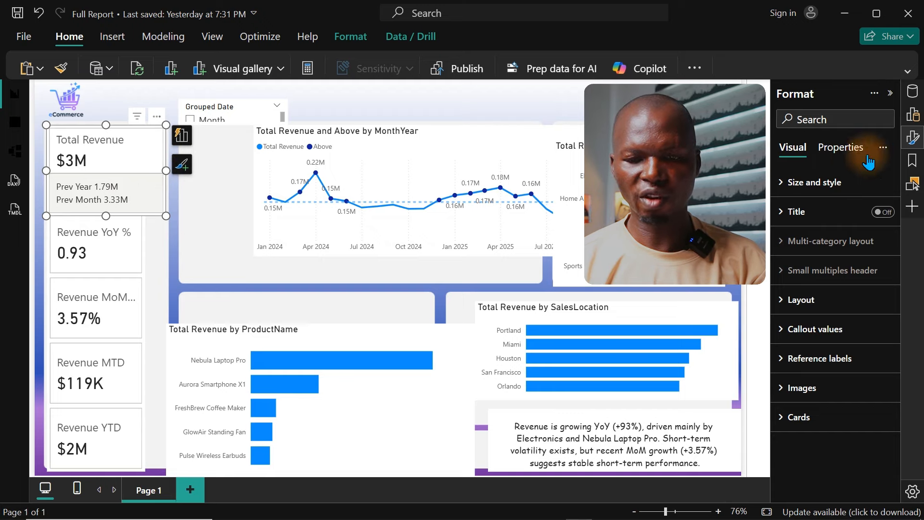
Step: Turn off the overall visual background of the Total Revenue card in its size and style settings
click(910, 142)
click(910, 143)
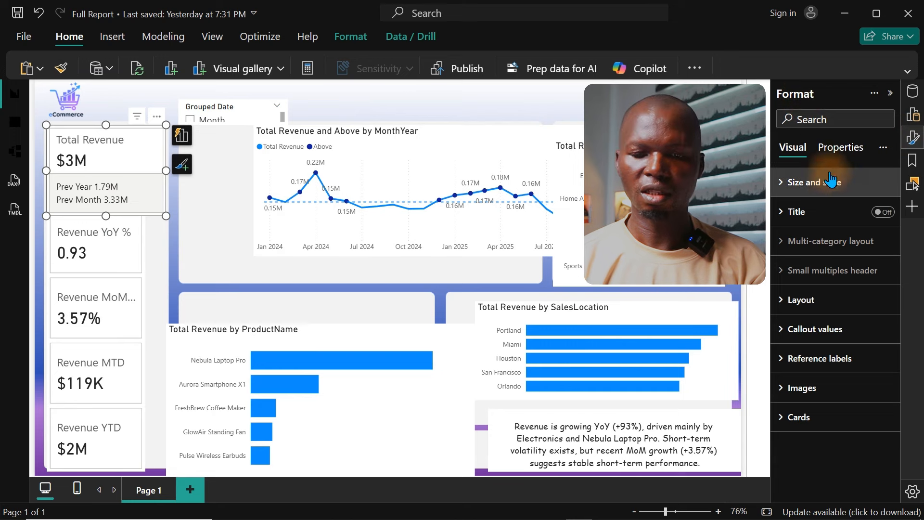
click(823, 190)
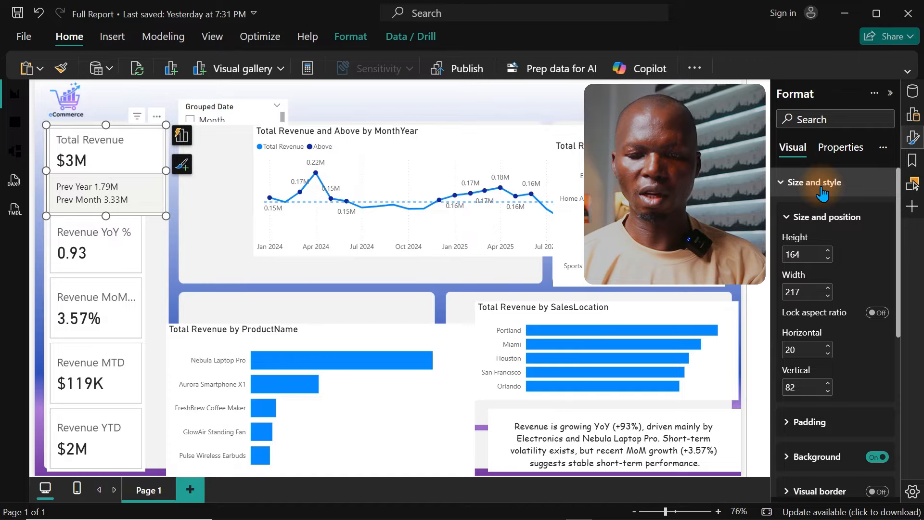
scroll(901, 255, down, 3)
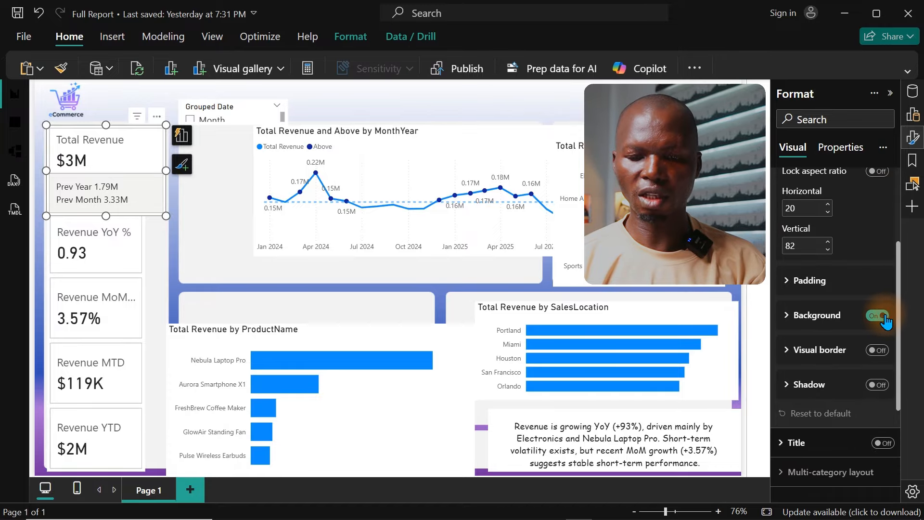
click(882, 316)
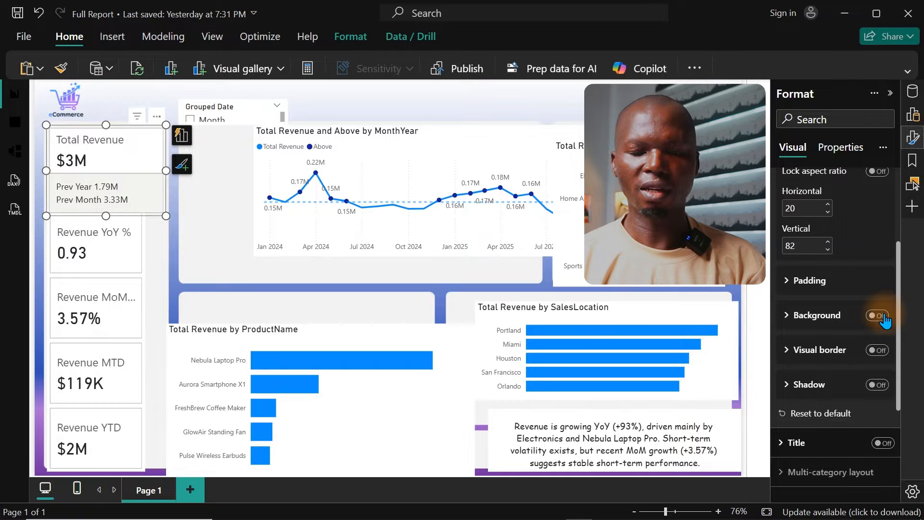
Step: Turn off the inner card background and border of the Total Revenue card for all series
click(913, 138)
click(913, 138)
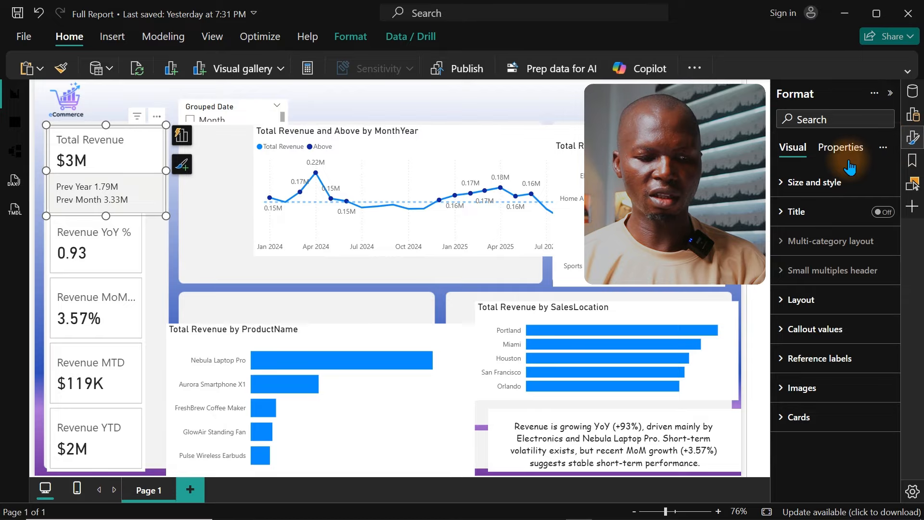
click(800, 418)
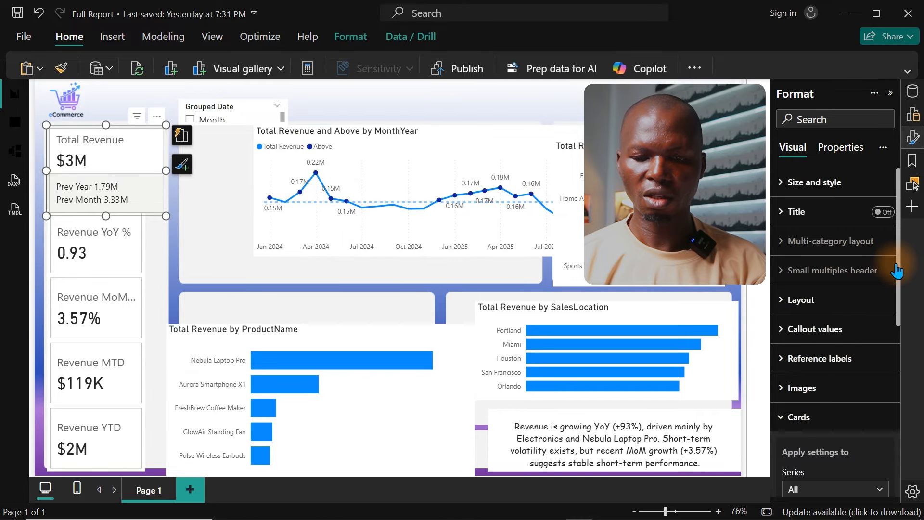
drag(898, 261, 897, 405)
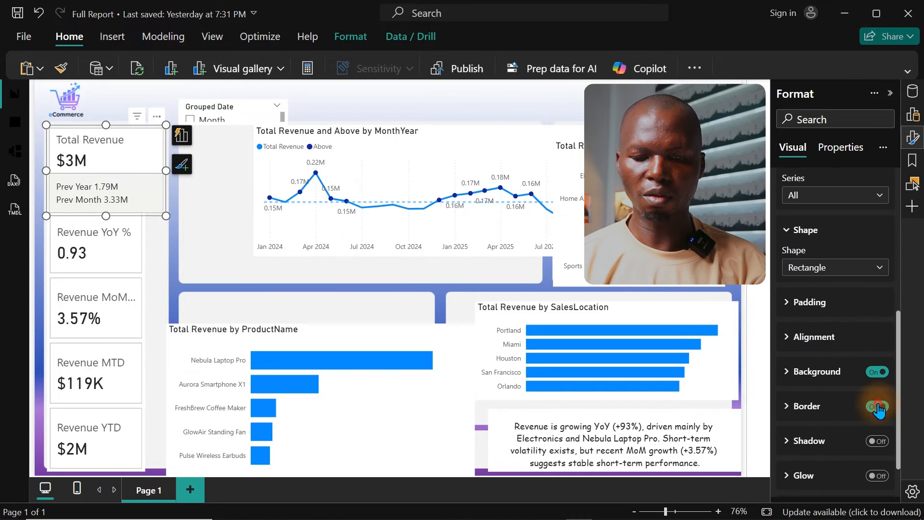
click(880, 376)
click(880, 375)
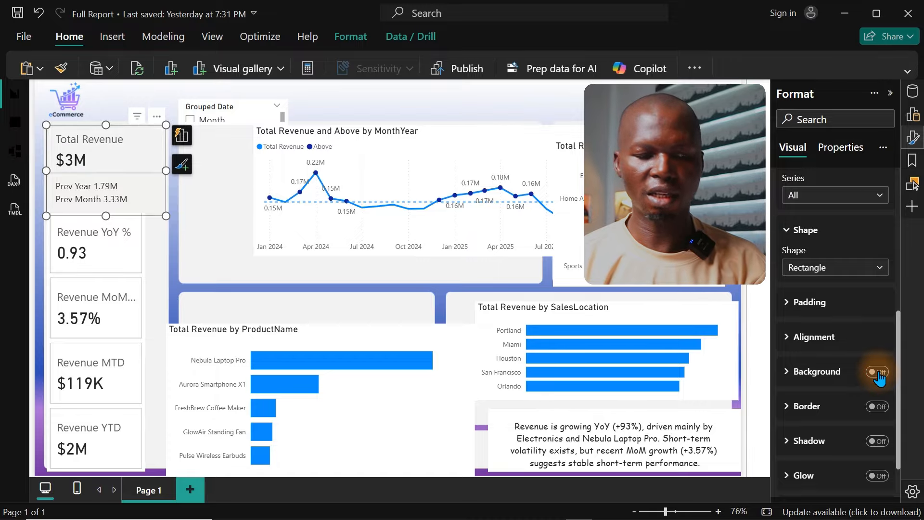
click(495, 106)
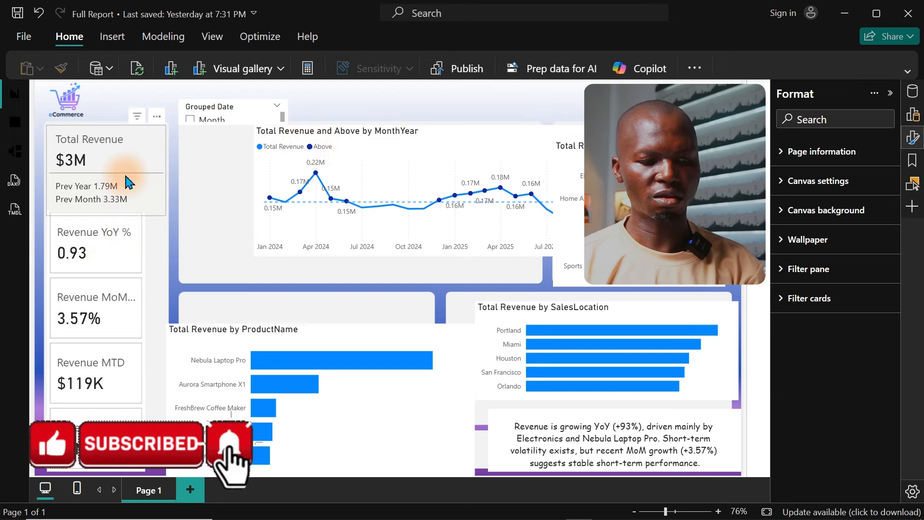
Step: Copy the Total Revenue card's formatting onto the card visual below it with Format Painter
click(114, 164)
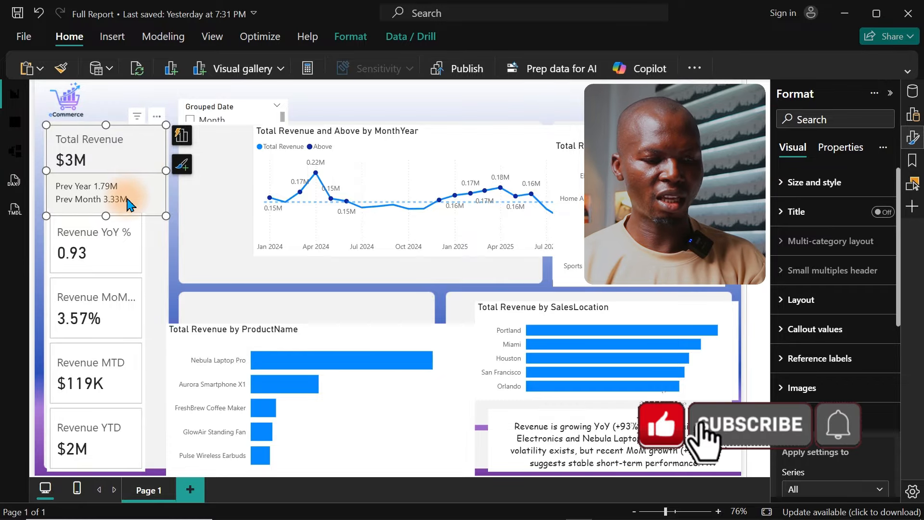
click(62, 68)
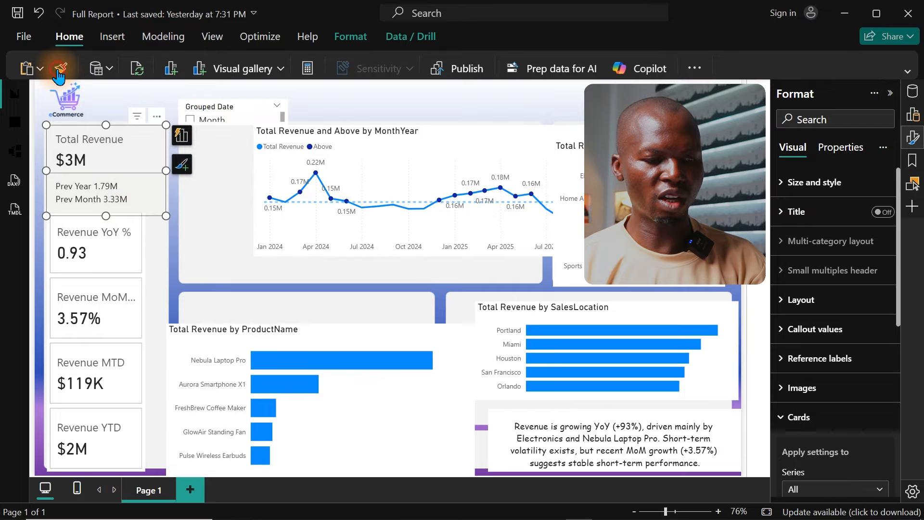
click(135, 274)
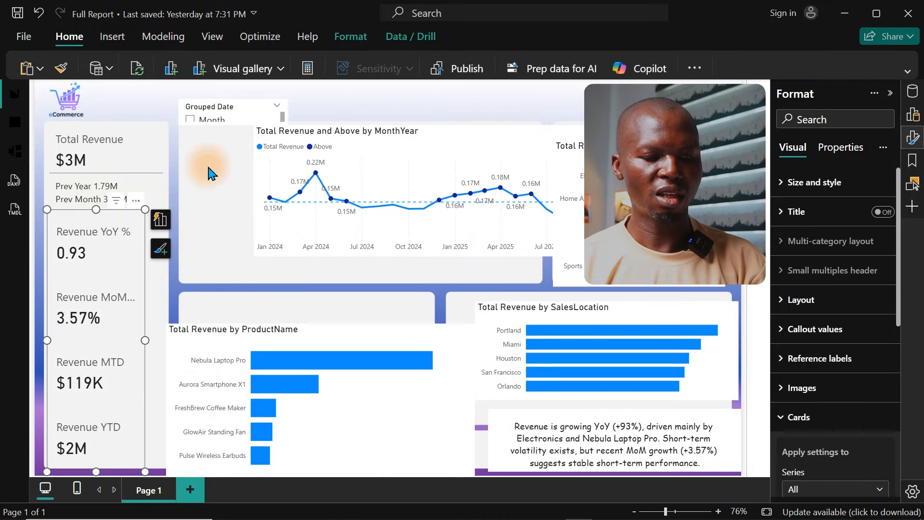
click(326, 109)
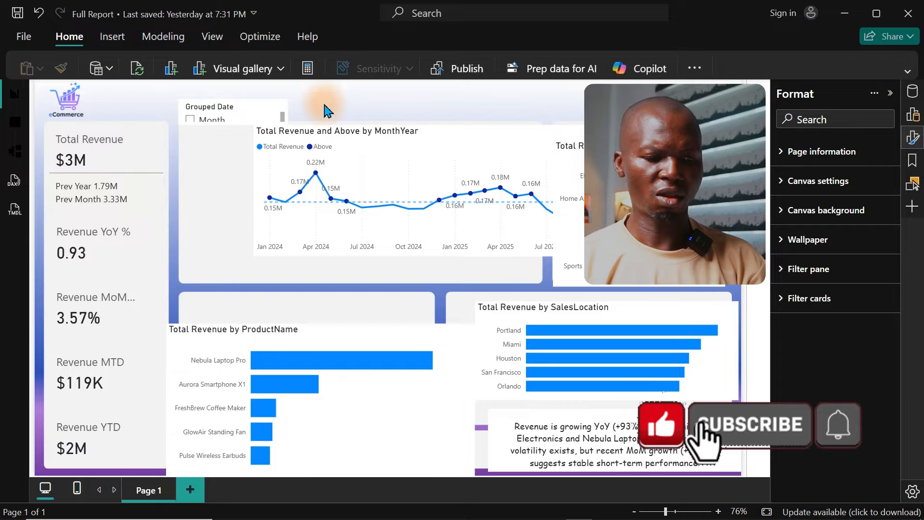
Step: Widen the lower multi-KPI card visual to match the Total Revenue card and turn on the border around its individual cards
click(119, 287)
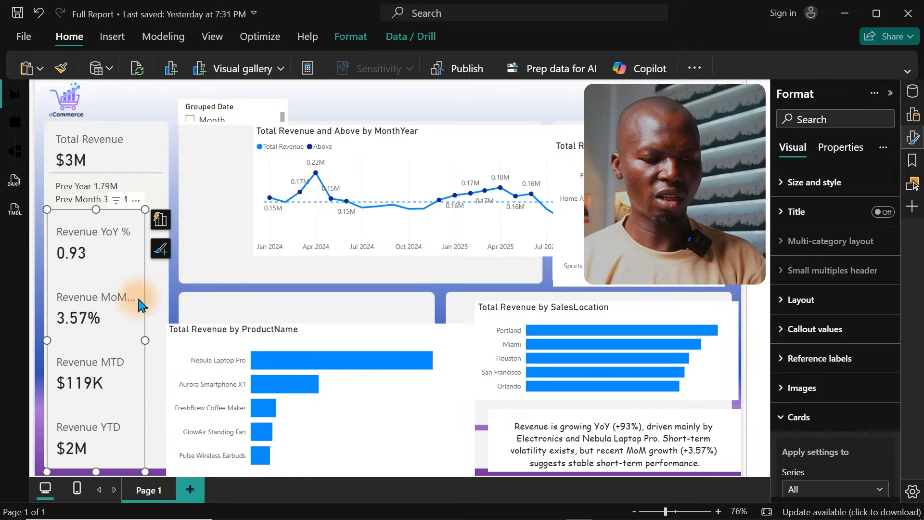
drag(147, 340, 167, 342)
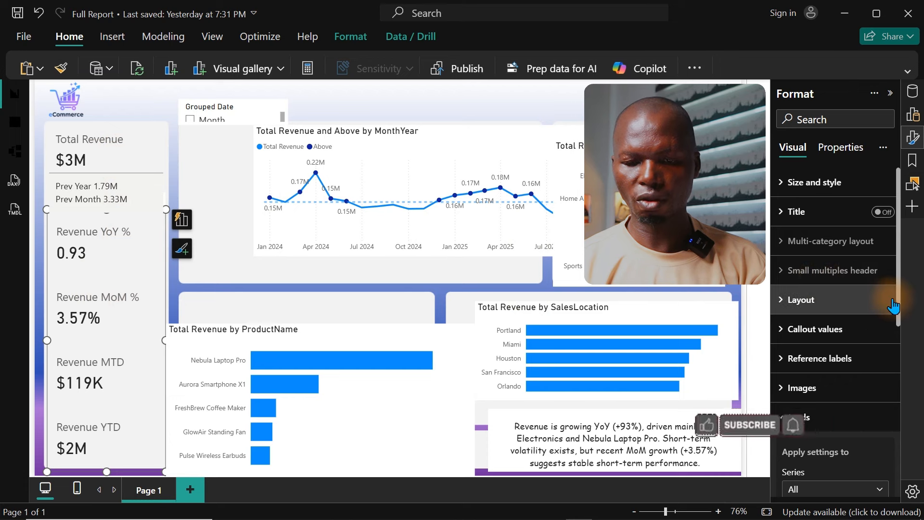
drag(901, 309, 900, 476)
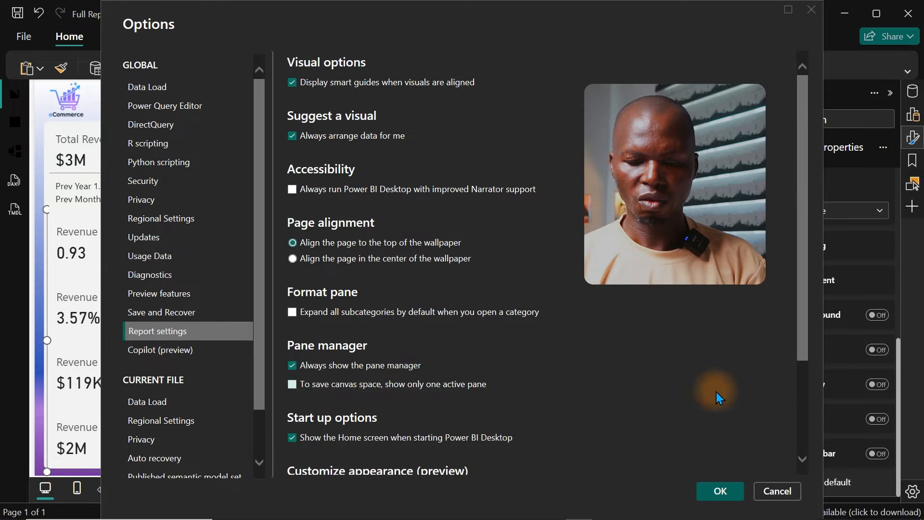
click(776, 492)
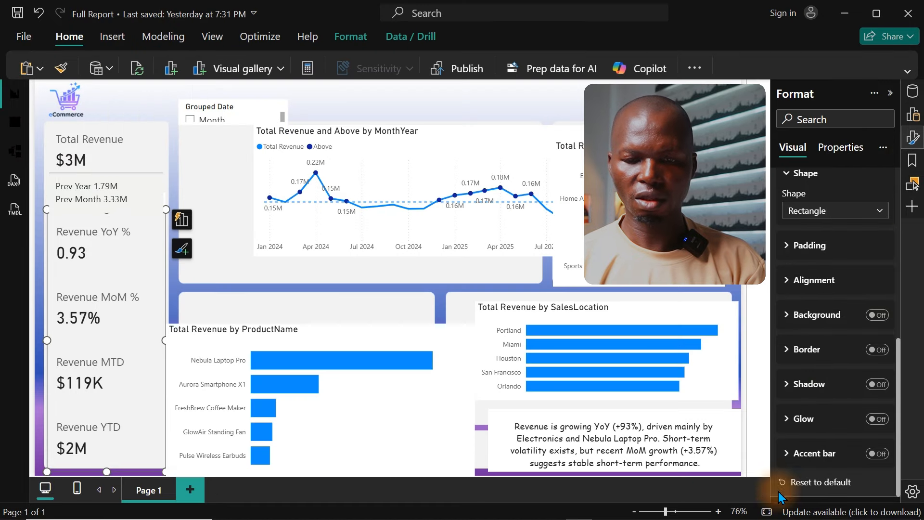
click(912, 144)
click(912, 143)
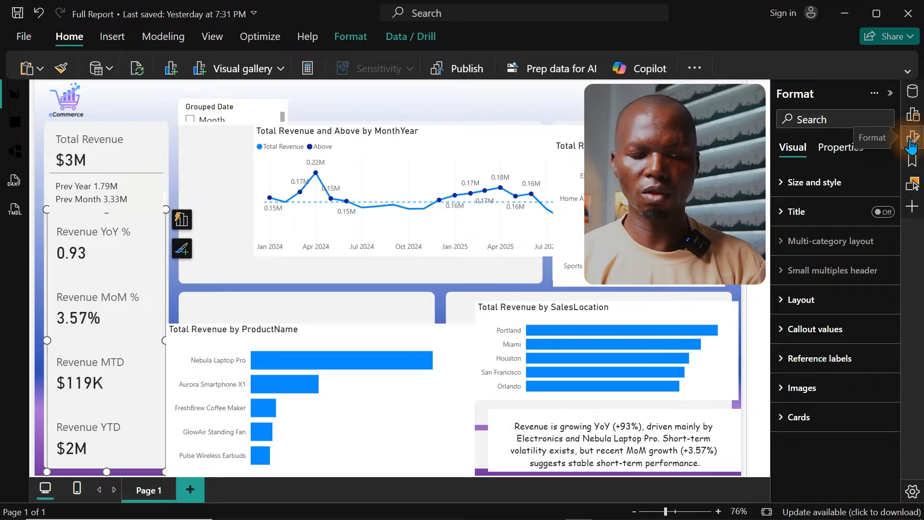
click(806, 424)
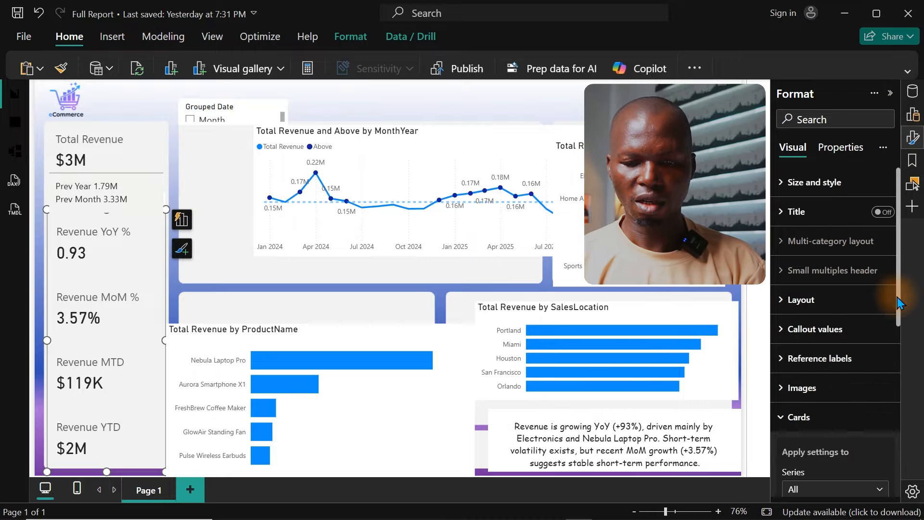
drag(898, 297, 899, 463)
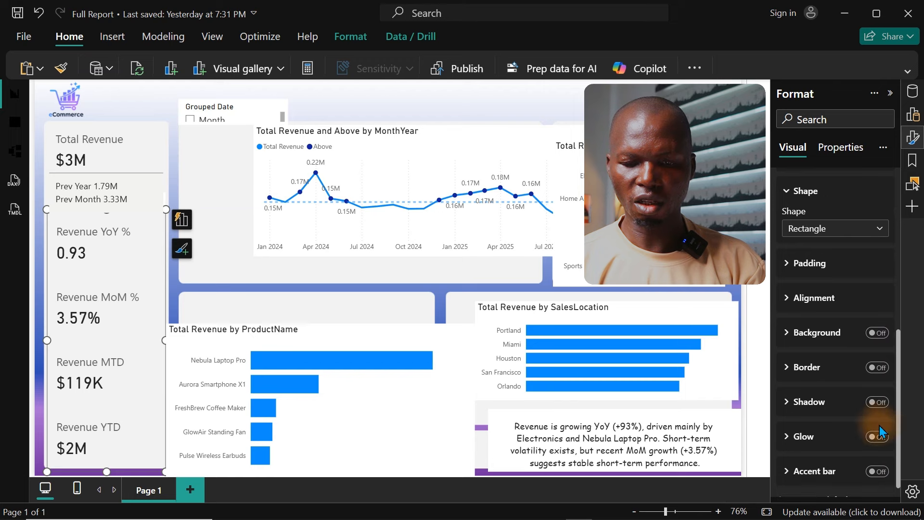
click(877, 368)
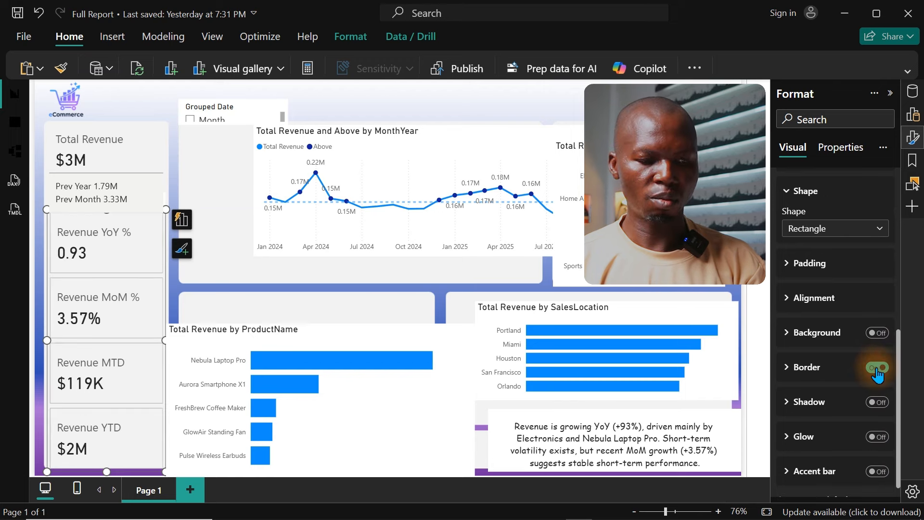
click(456, 107)
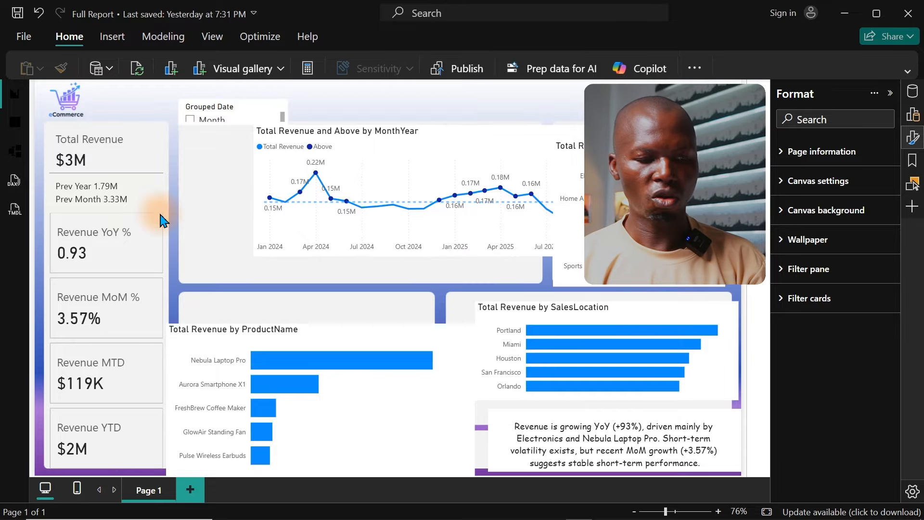
Step: Set the card border transparency of the lower multi-KPI visual to 50%
click(127, 263)
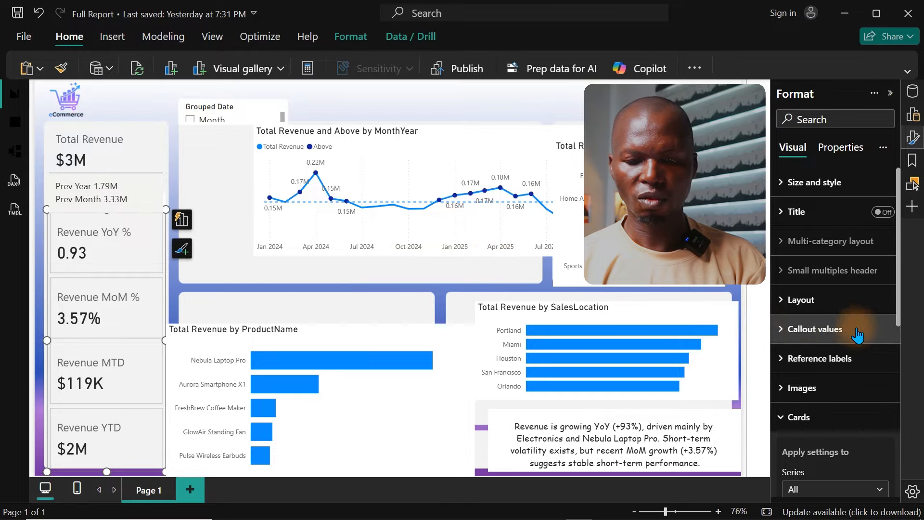
drag(898, 298, 899, 456)
click(809, 371)
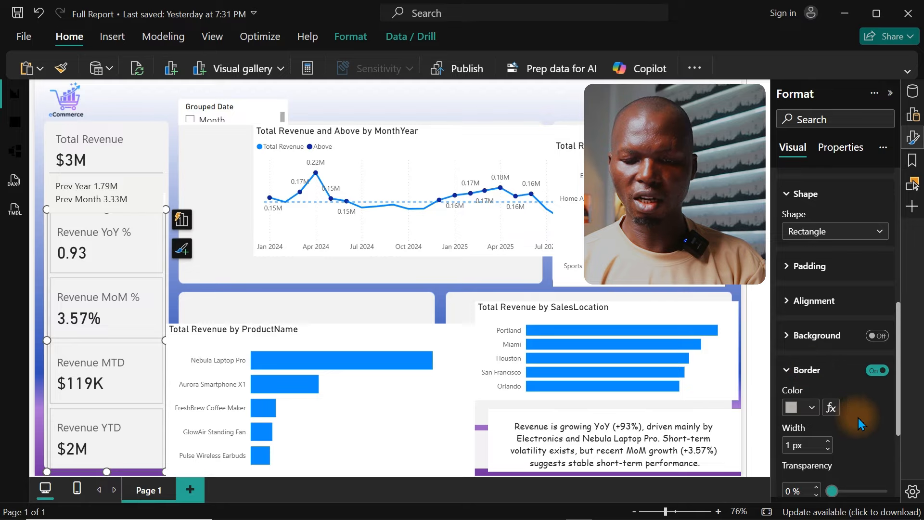
drag(902, 407, 899, 432)
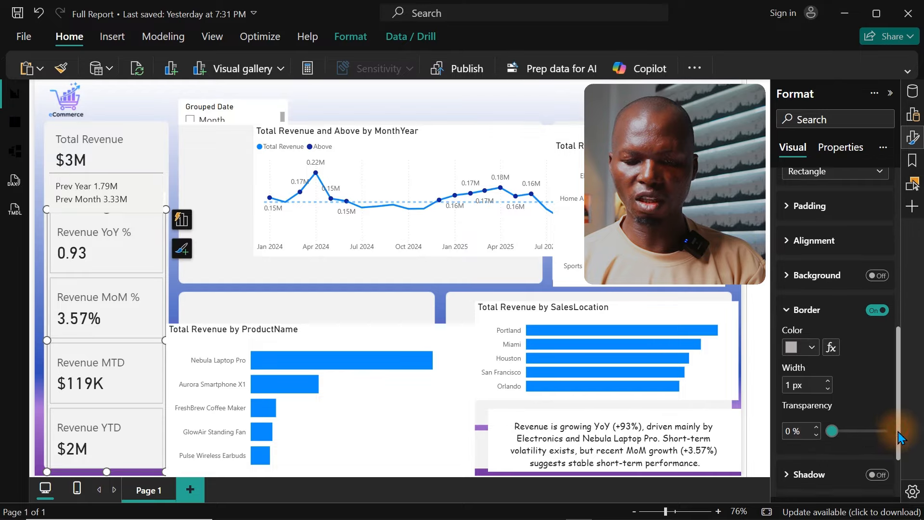
click(794, 424)
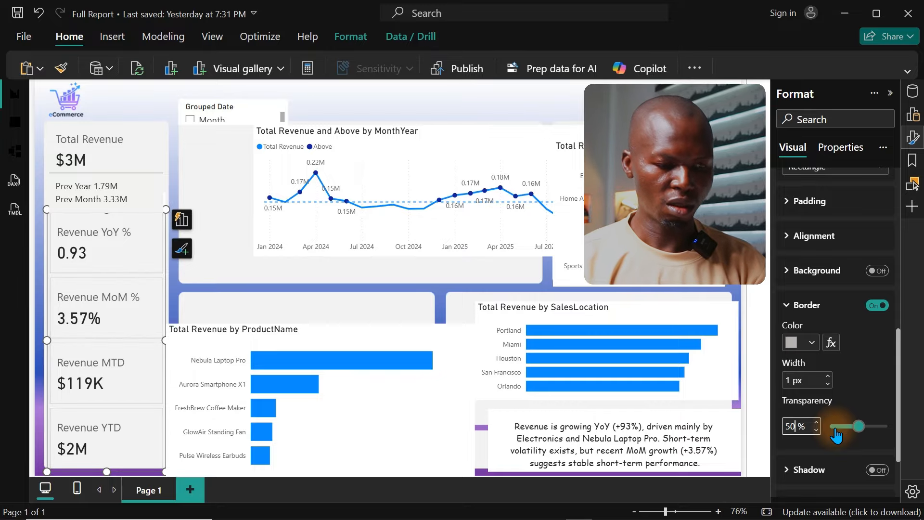
click(452, 119)
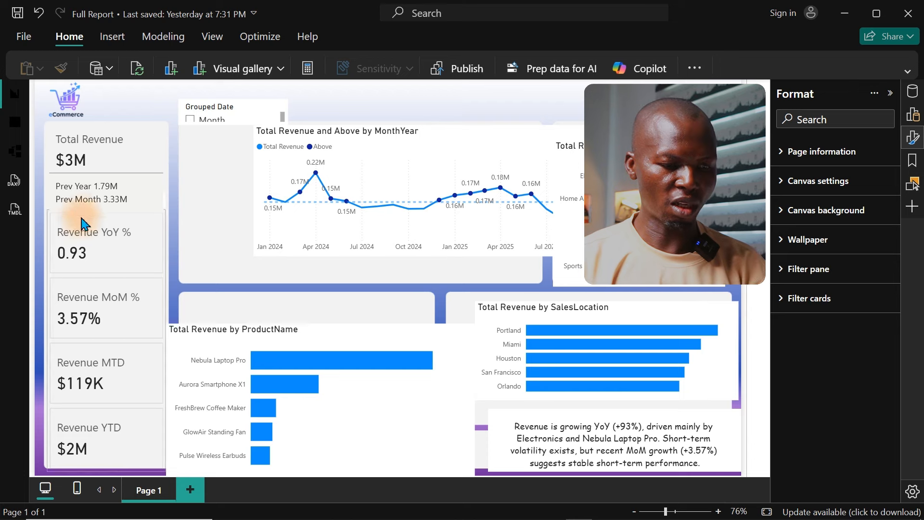
Step: Shorten the Total Revenue card slightly so its lower edge meets the upper edge of the KPI card visual below
click(100, 192)
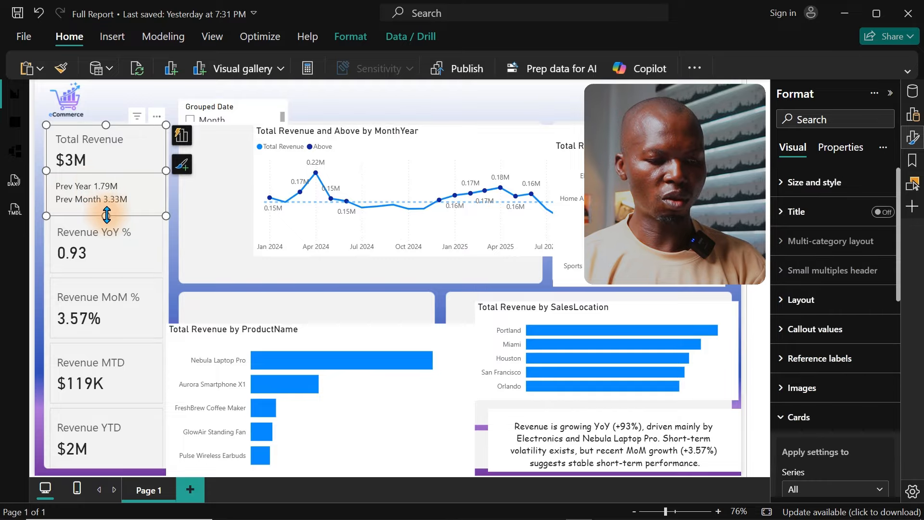
mouse_move(106, 217)
mouse_down()
mouse_move(106, 201)
mouse_move(106, 210)
mouse_up()
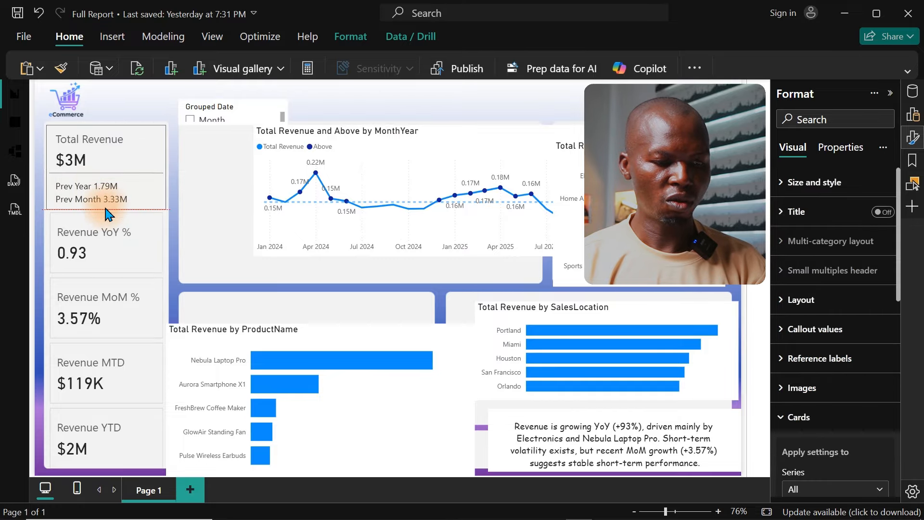
click(372, 101)
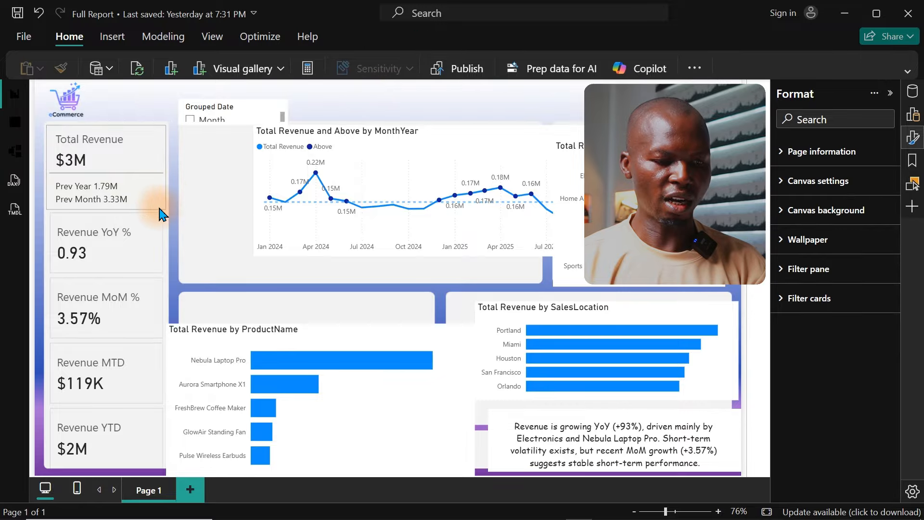
Step: Set the reference label background color of the Total Revenue card to purple
click(120, 182)
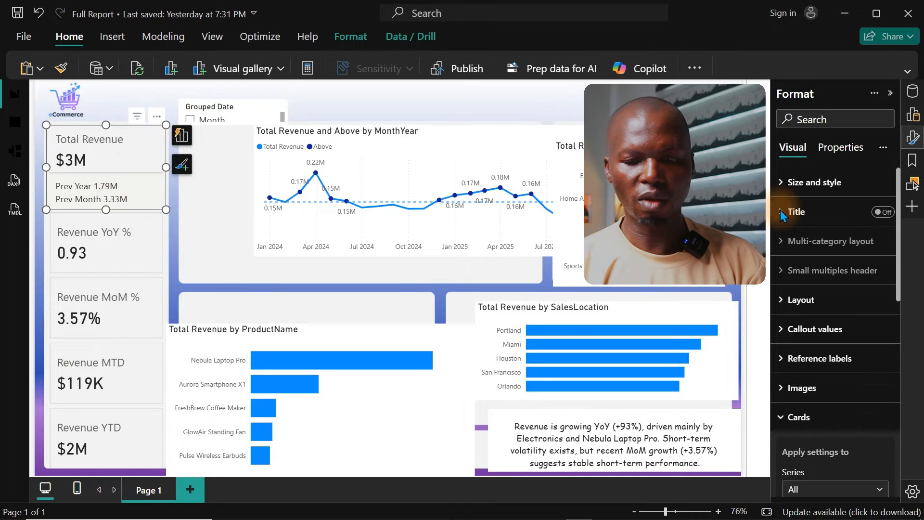
click(915, 139)
click(915, 139)
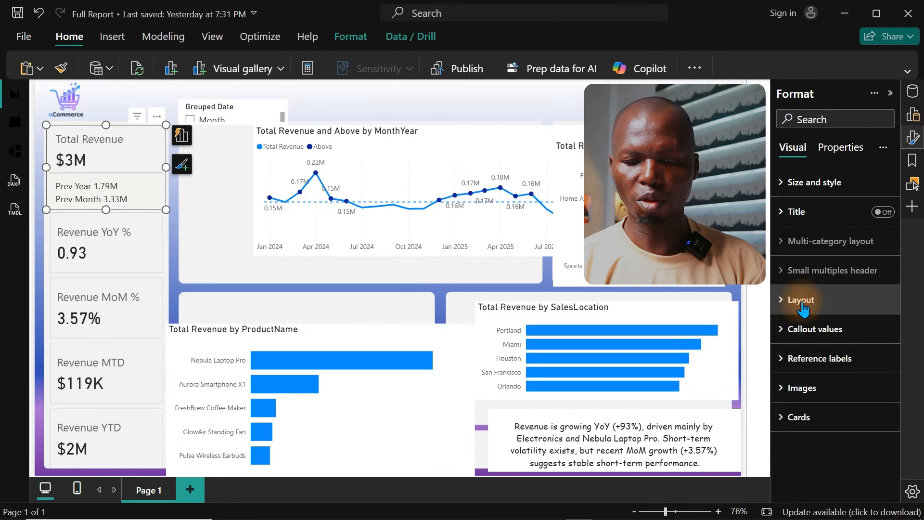
click(808, 365)
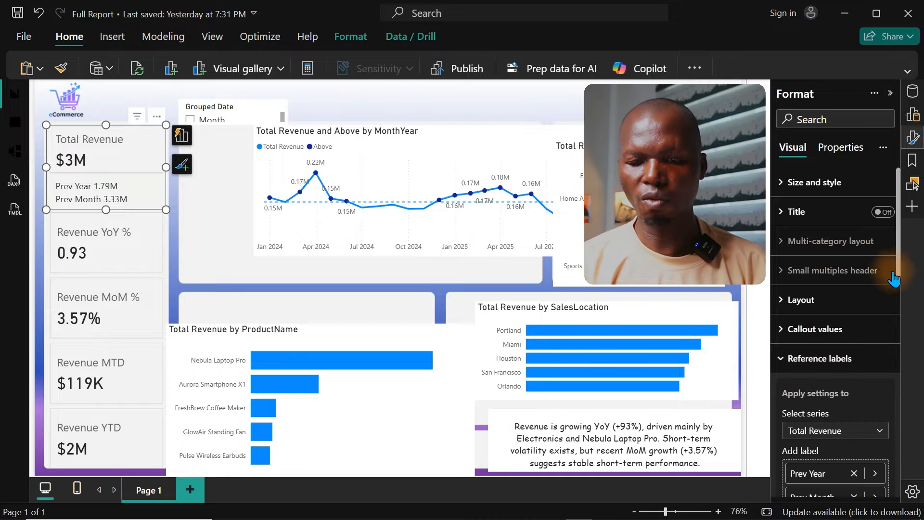
drag(899, 275, 893, 455)
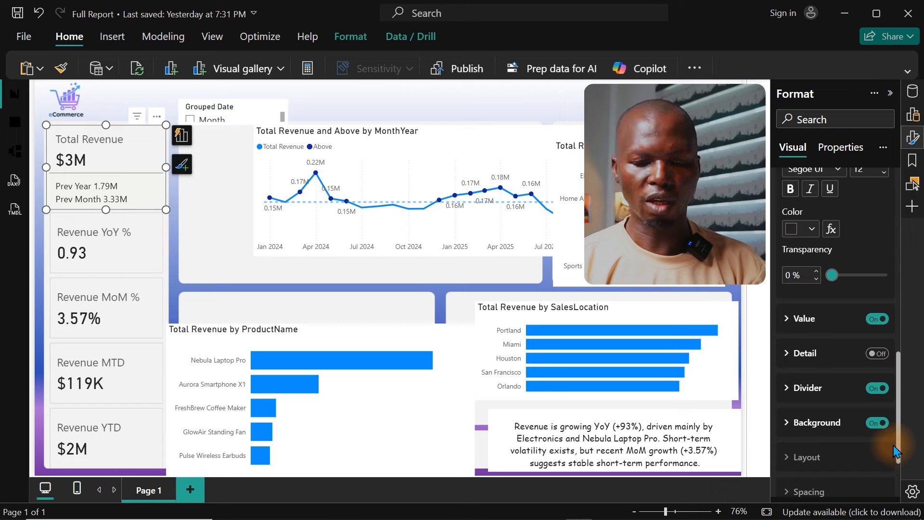
click(833, 426)
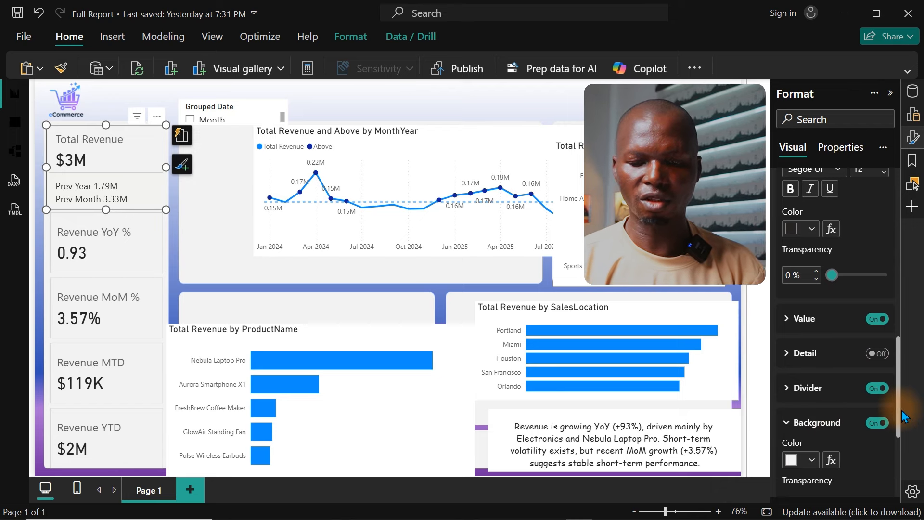
drag(900, 407, 903, 463)
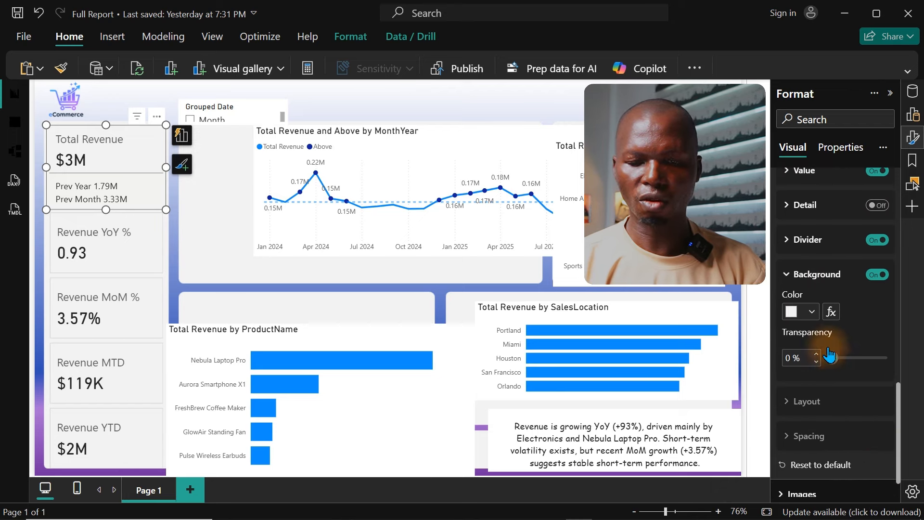
click(812, 312)
click(849, 249)
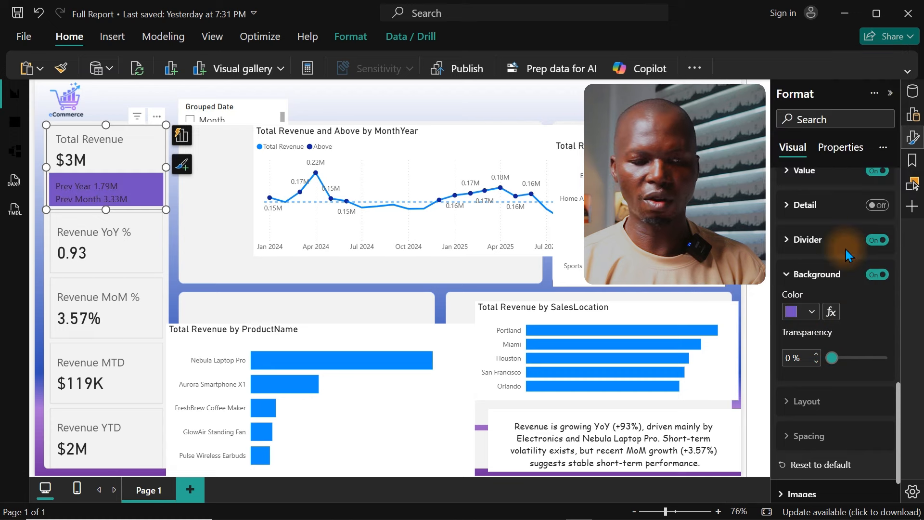
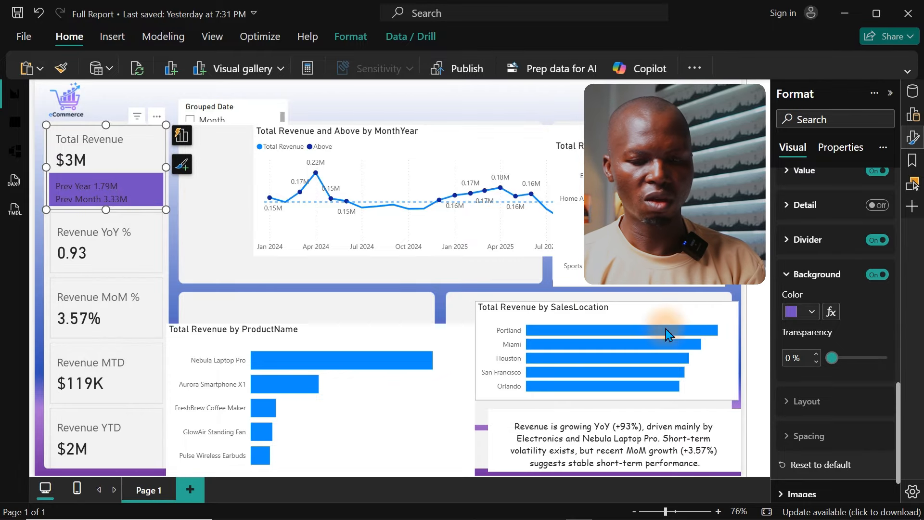
Step: Make the reference label values of the Total Revenue card white and bold, keeping their transparency at 0%
click(914, 138)
click(914, 138)
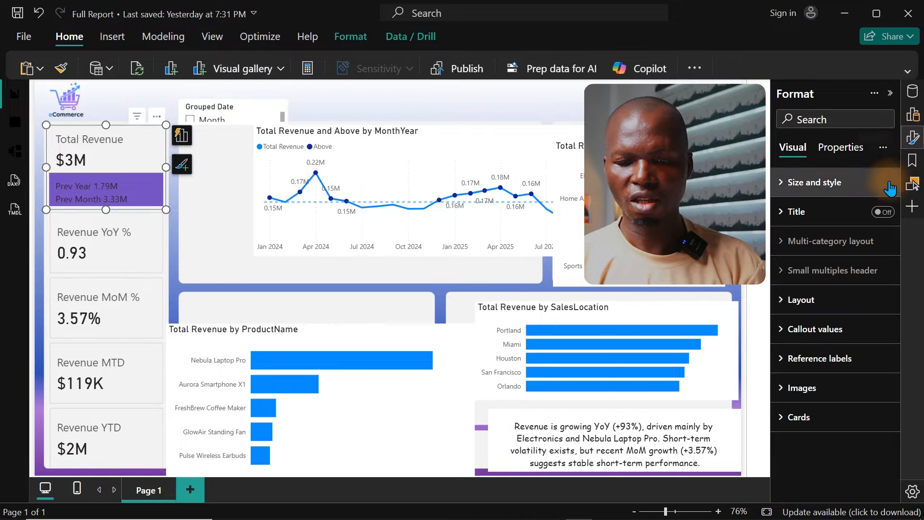
click(825, 359)
drag(899, 231, 901, 318)
scroll(901, 318, down, 5)
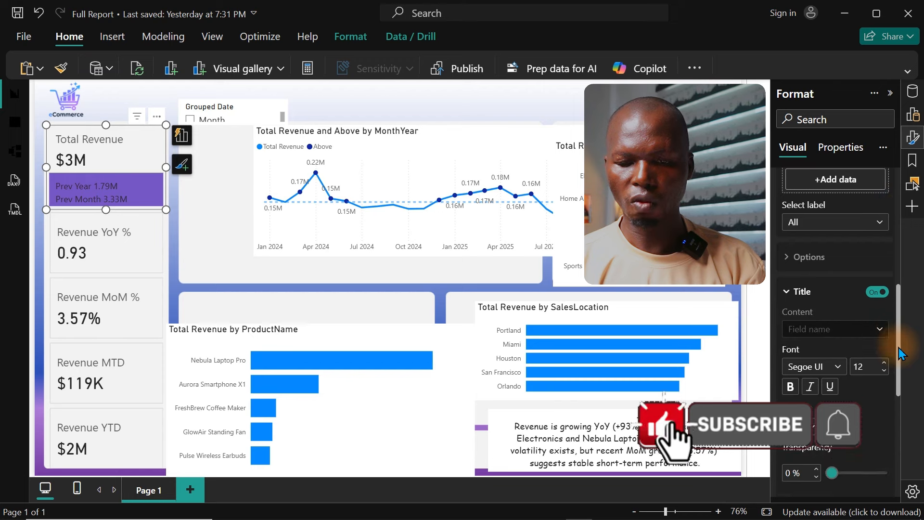
click(807, 360)
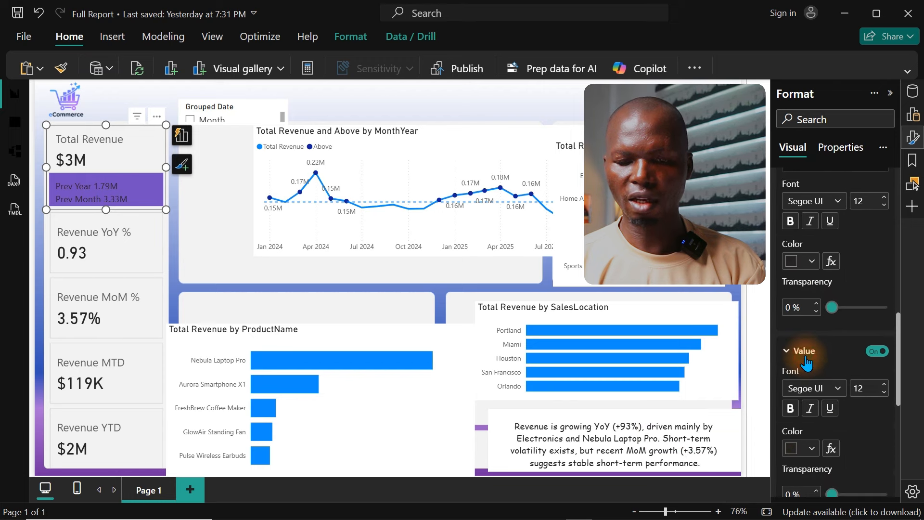
drag(896, 382, 897, 423)
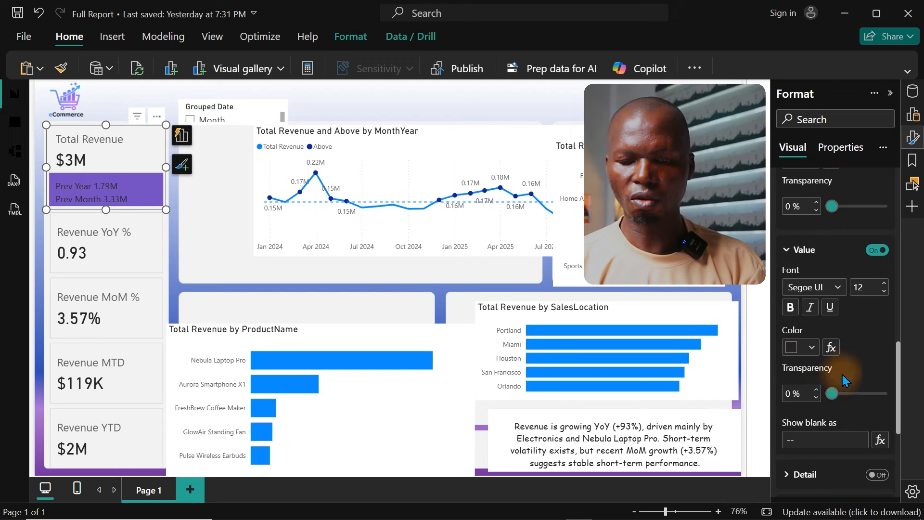
click(805, 348)
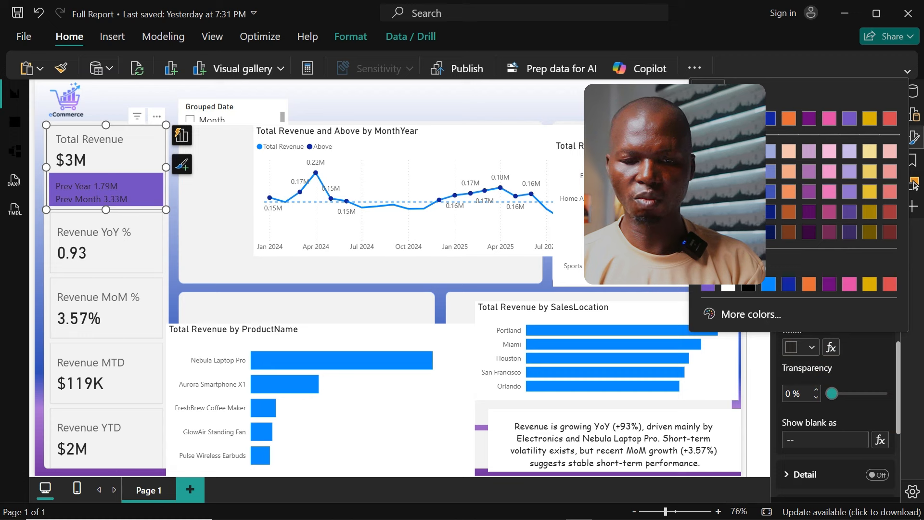
click(728, 286)
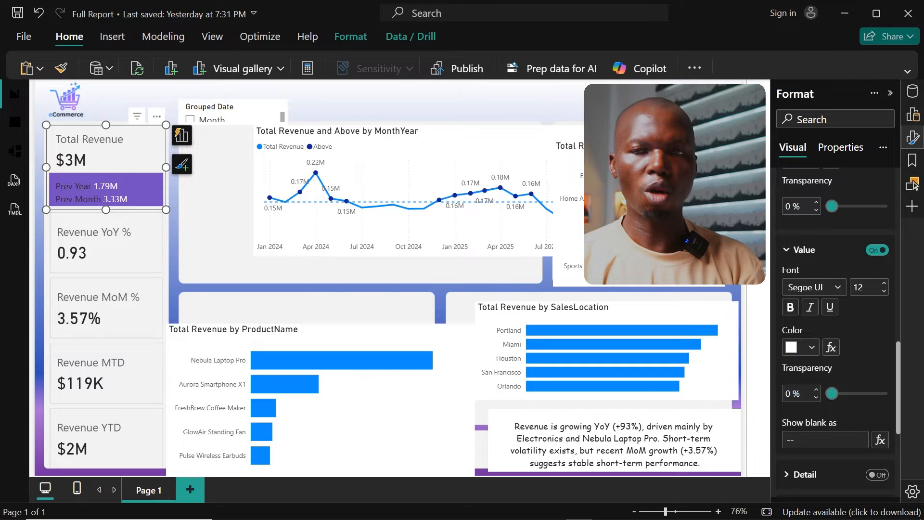
click(791, 308)
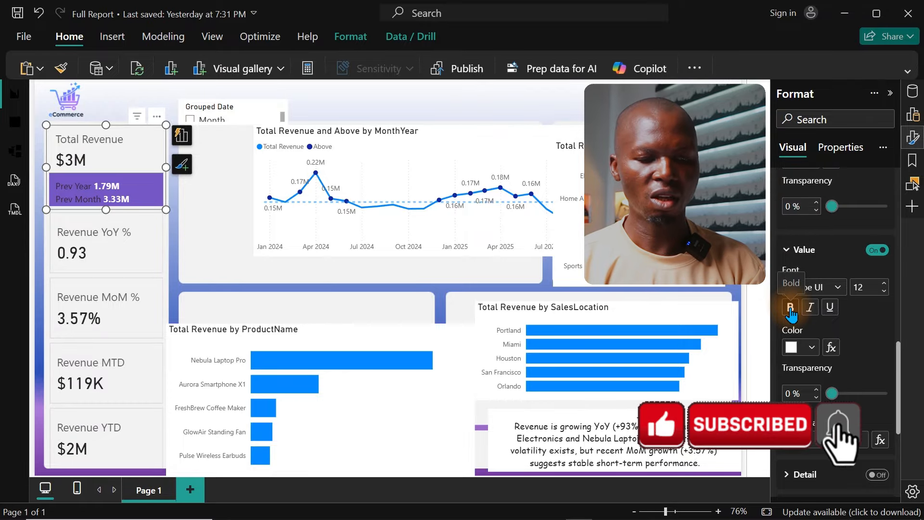
click(889, 394)
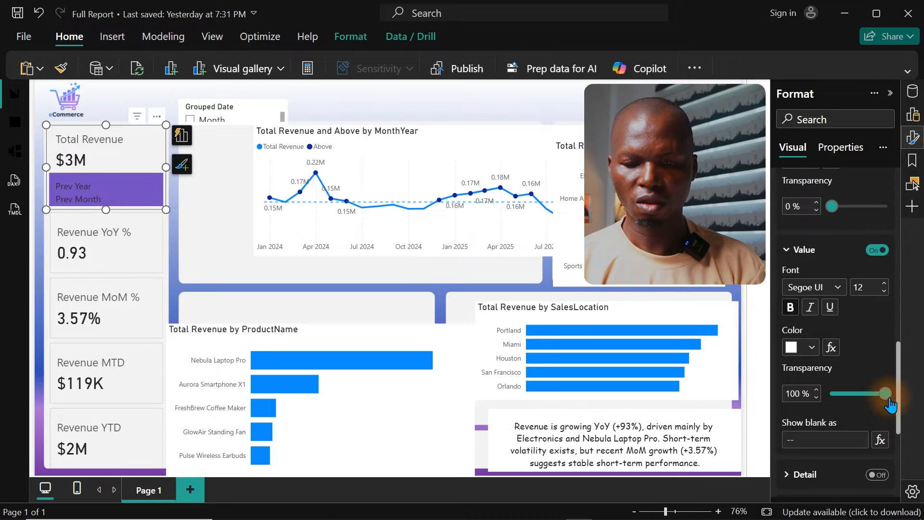
drag(889, 398, 833, 394)
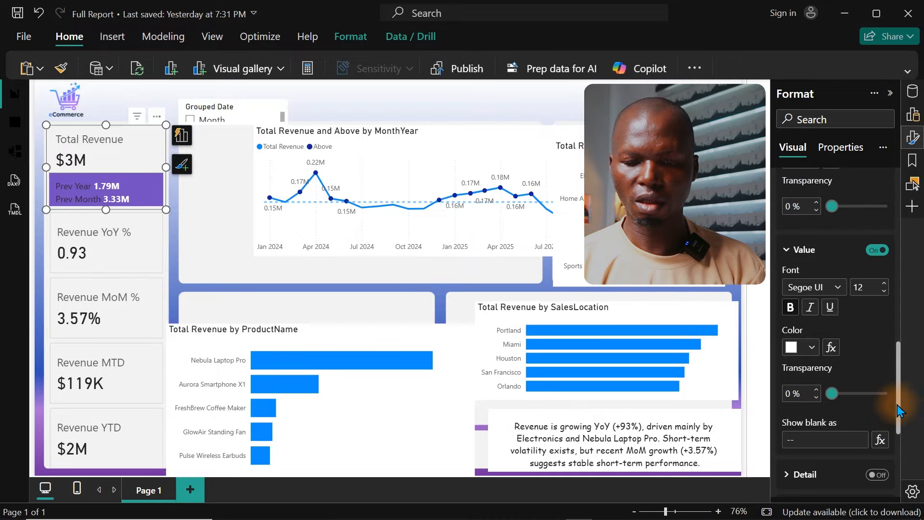
Step: Set the reference label titles of the Total Revenue card to white
drag(899, 403, 888, 328)
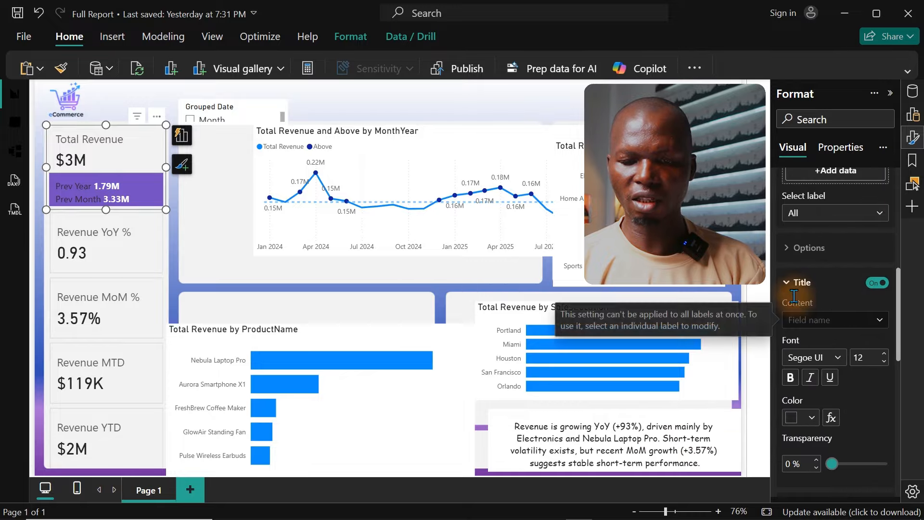
click(803, 419)
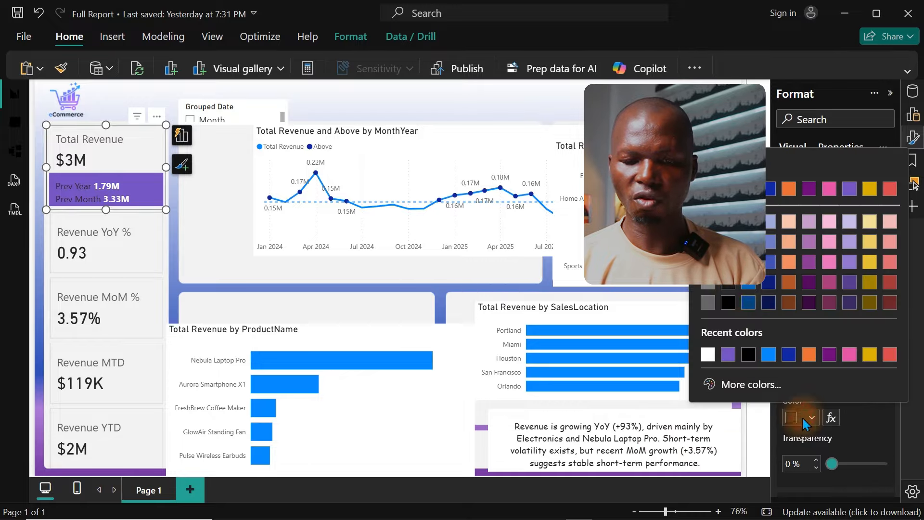
click(915, 184)
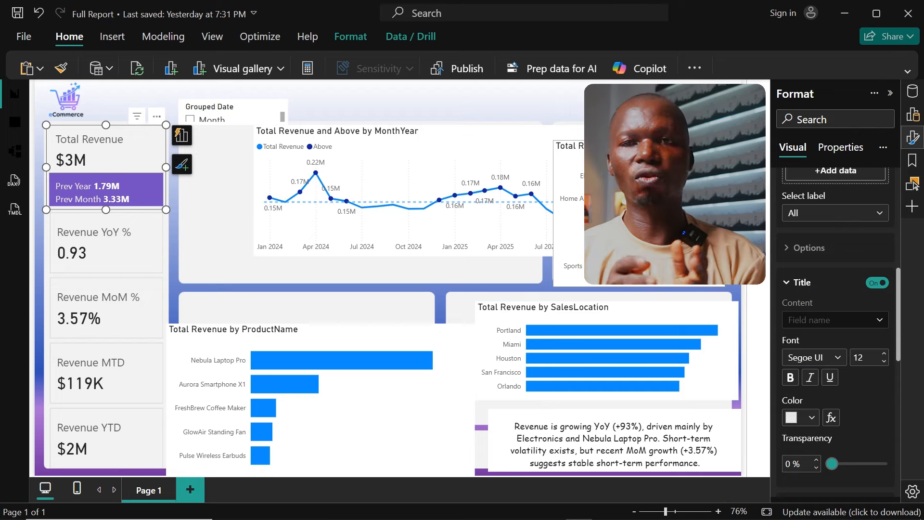
click(806, 426)
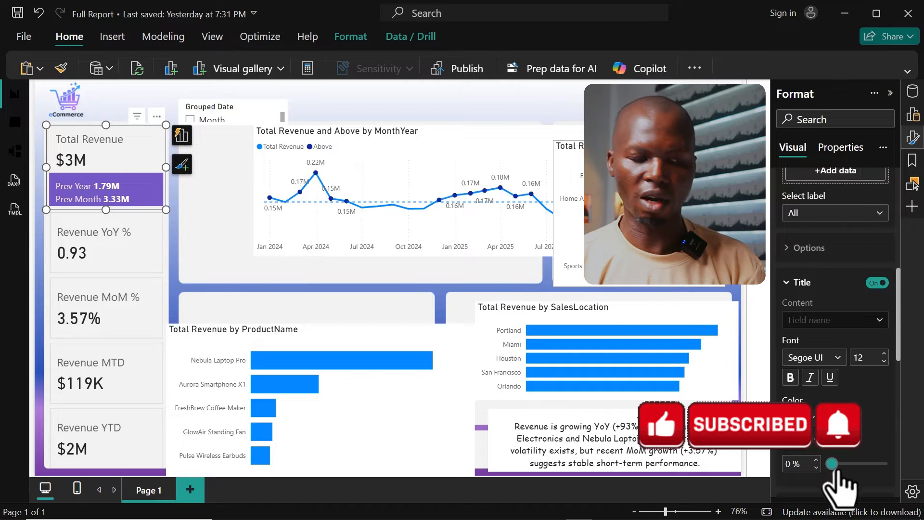
click(466, 99)
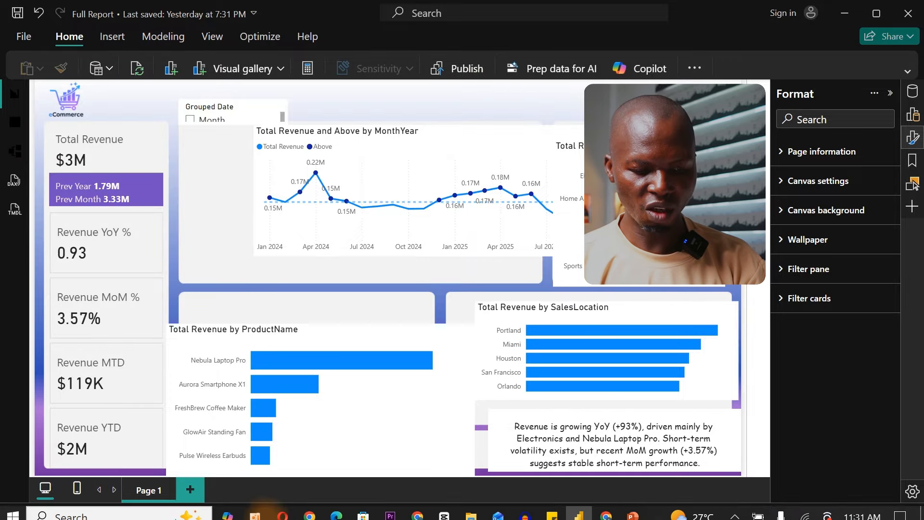
mouse_move(361, 516)
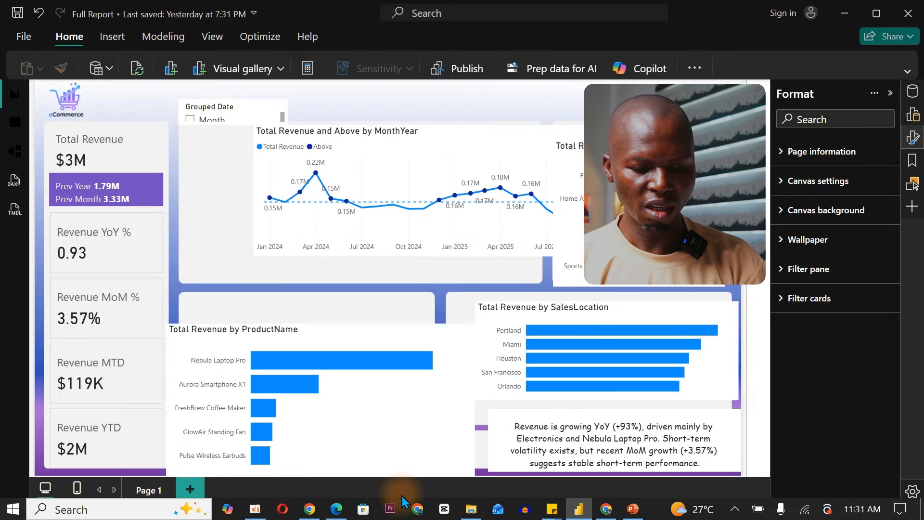
click(470, 511)
click(470, 512)
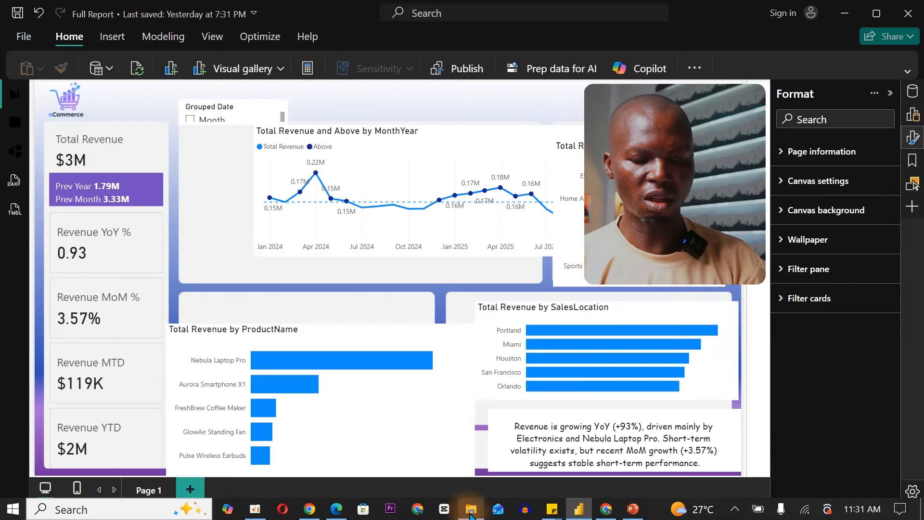
mouse_move(568, 393)
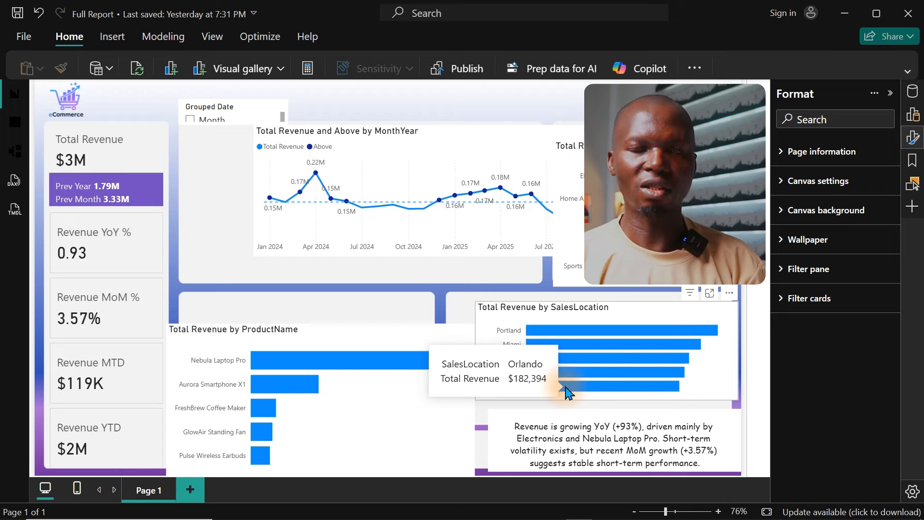
click(567, 392)
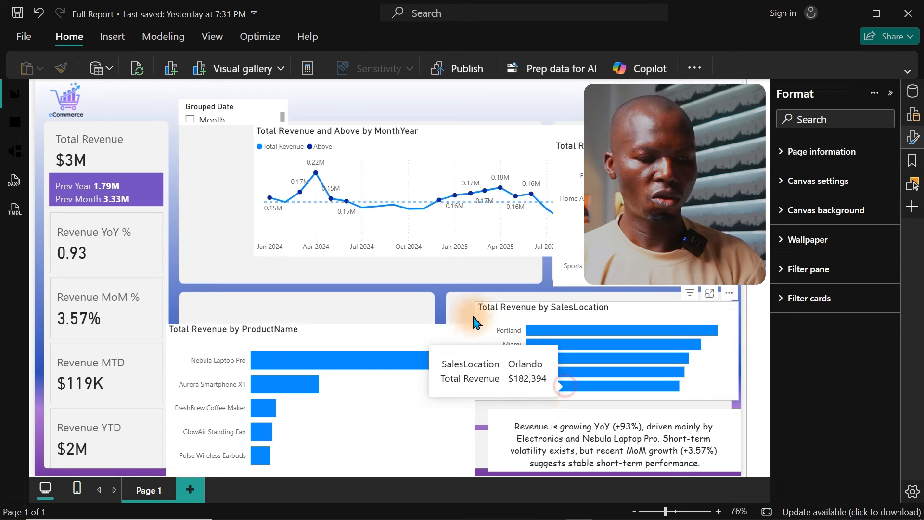
Step: Turn on the image for the Total Revenue card and load growth.png from the ECommerce Dashboard 2026 folder
click(124, 154)
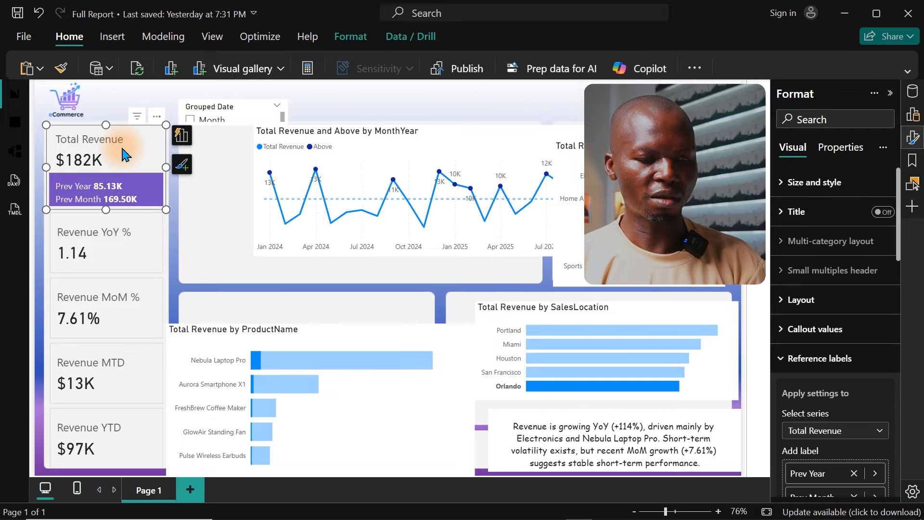
click(914, 138)
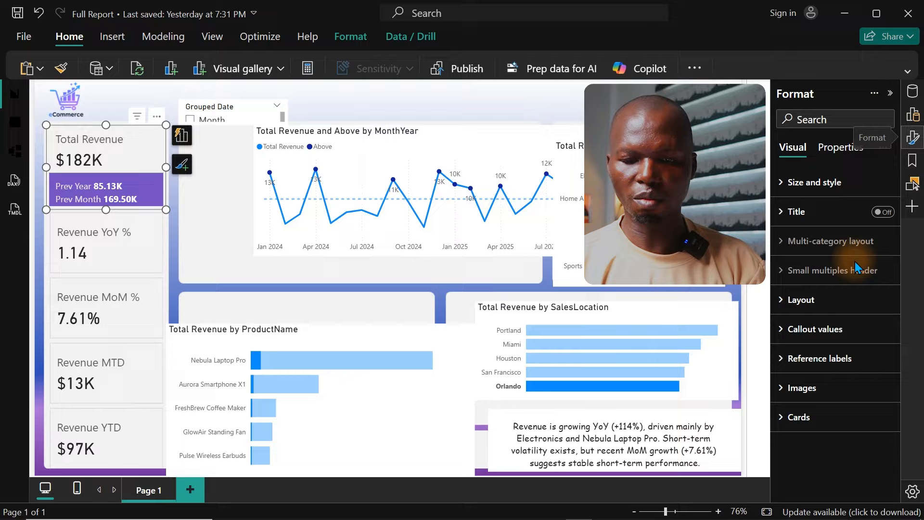
click(800, 387)
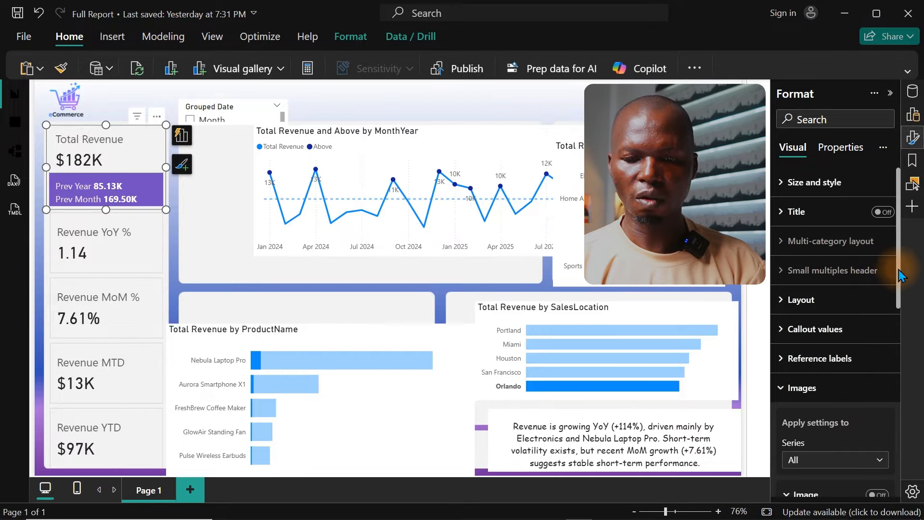
drag(896, 277, 894, 358)
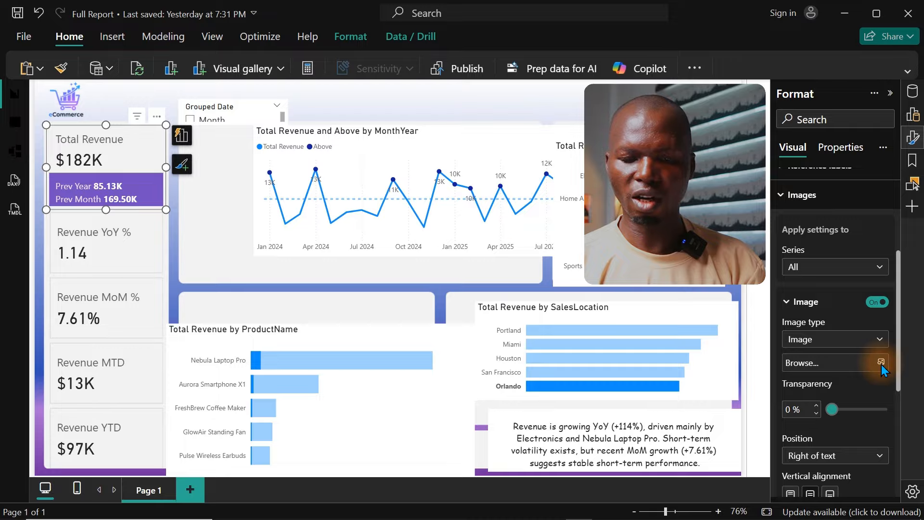
click(882, 363)
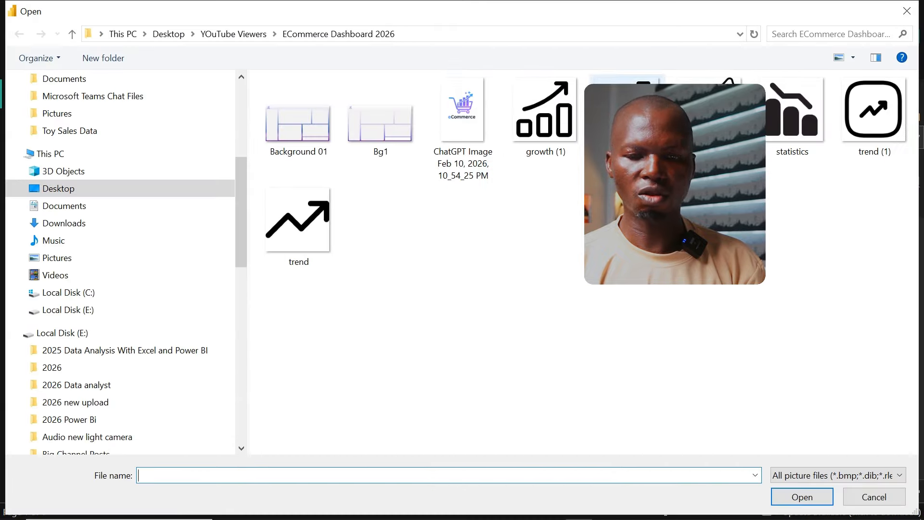
double_click(628, 115)
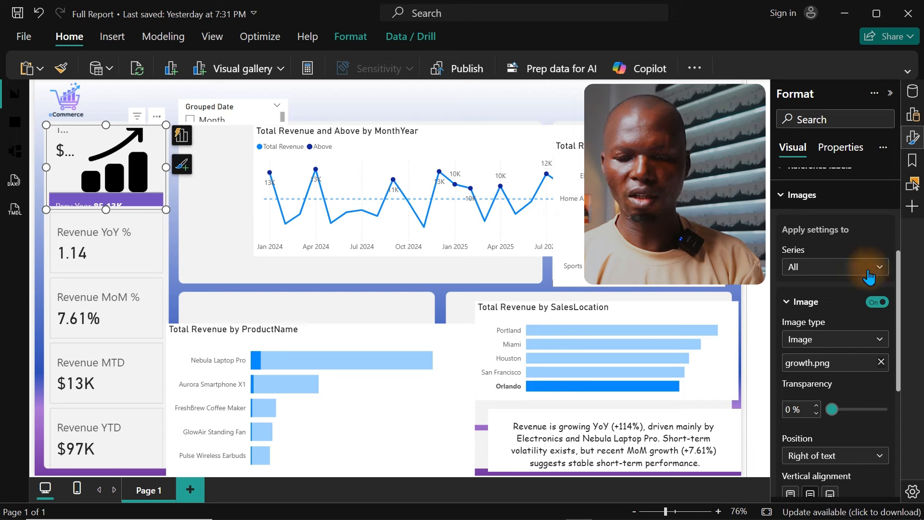
Step: Set the Total Revenue card's growth icon to a size of 30 px and align it vertically to the bottom
drag(899, 311, 886, 417)
click(801, 344)
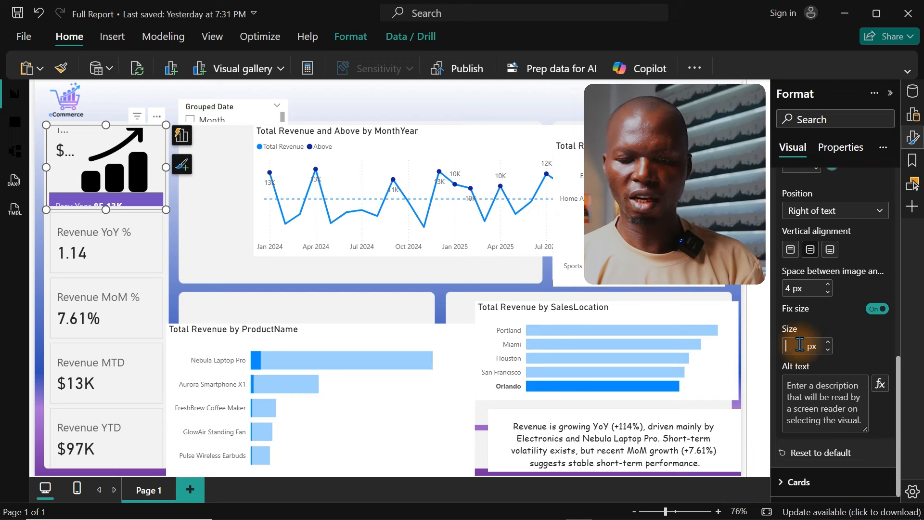
key(Return)
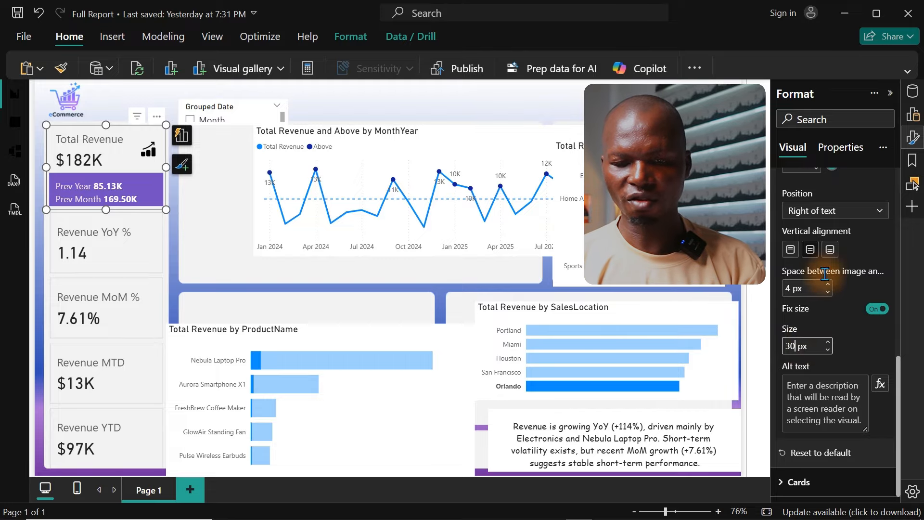
click(830, 252)
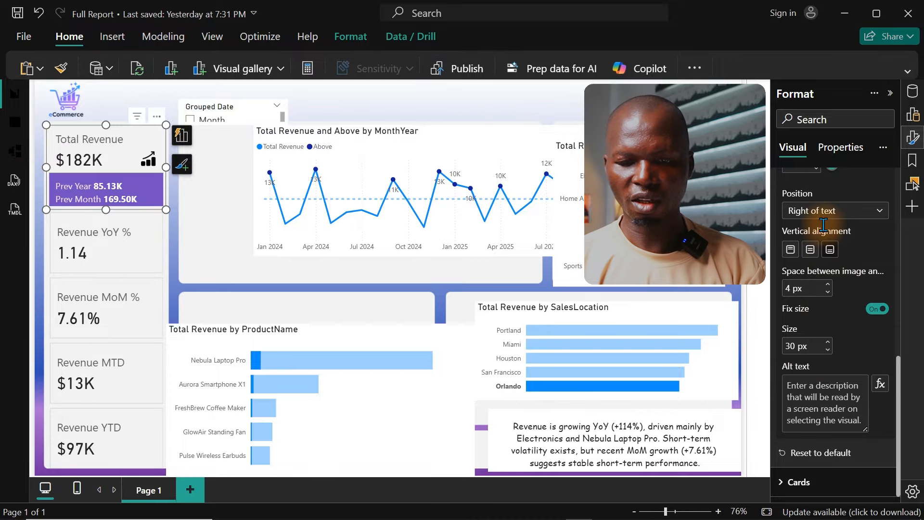
Step: Position the growth icon left of the text in the Total Revenue card with 10 px of space between them
click(824, 211)
click(812, 227)
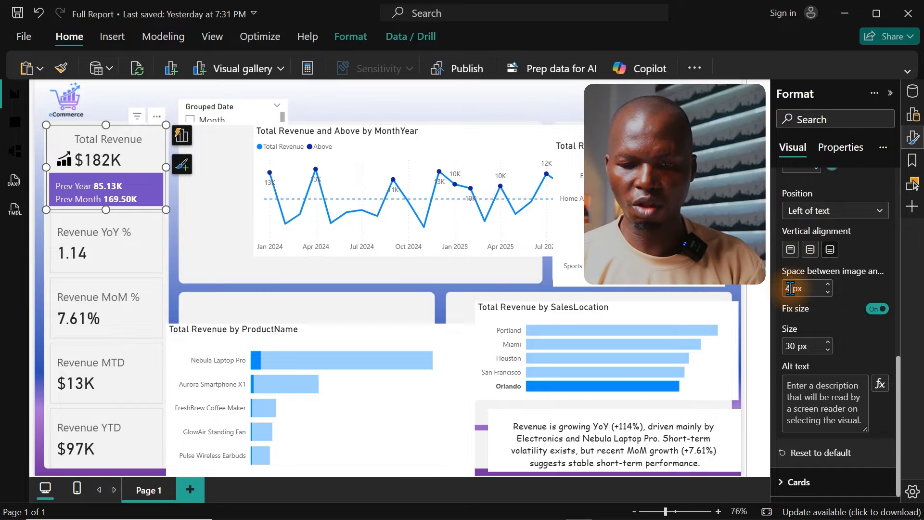
text(10)
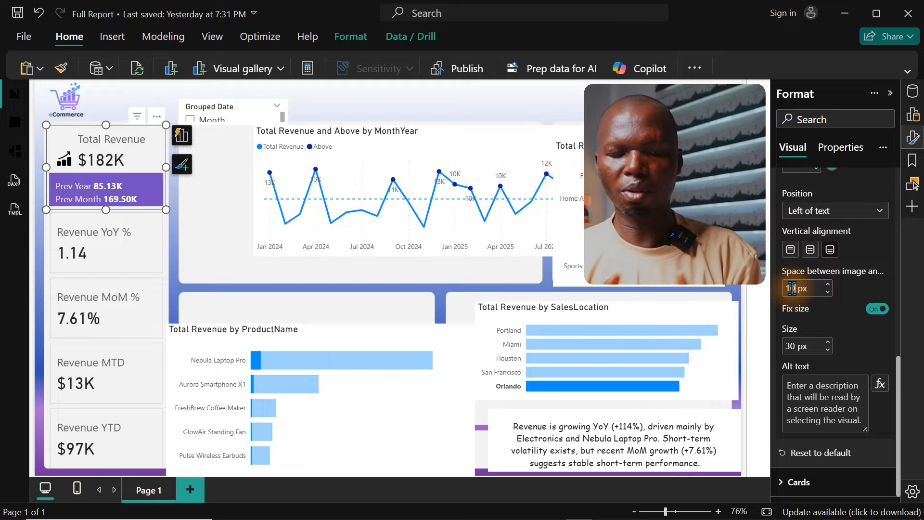
click(792, 288)
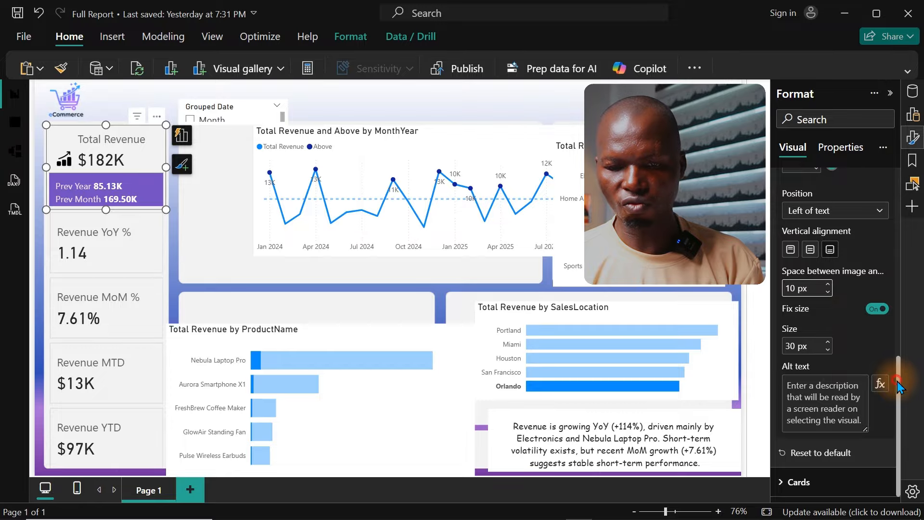
Step: Set the transparency of the Total Revenue card's growth icon to 50%
scroll(797, 337, up, 3)
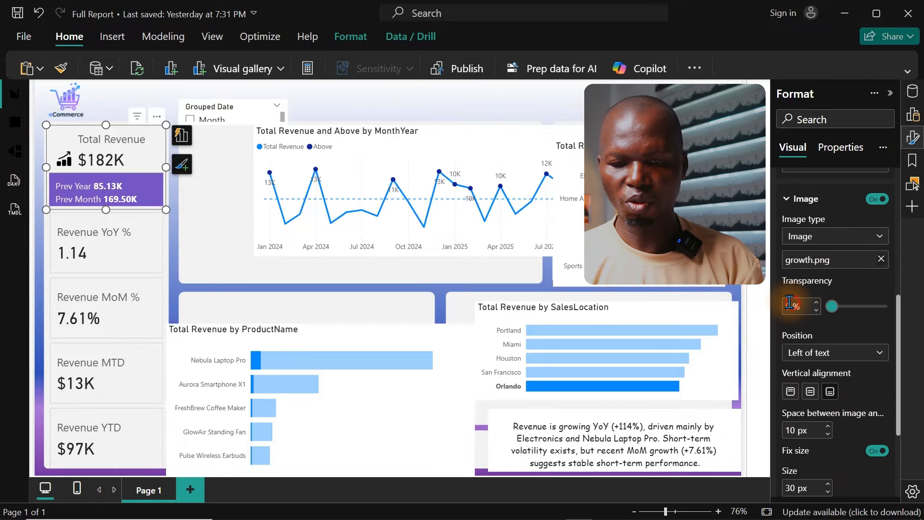
double_click(790, 305)
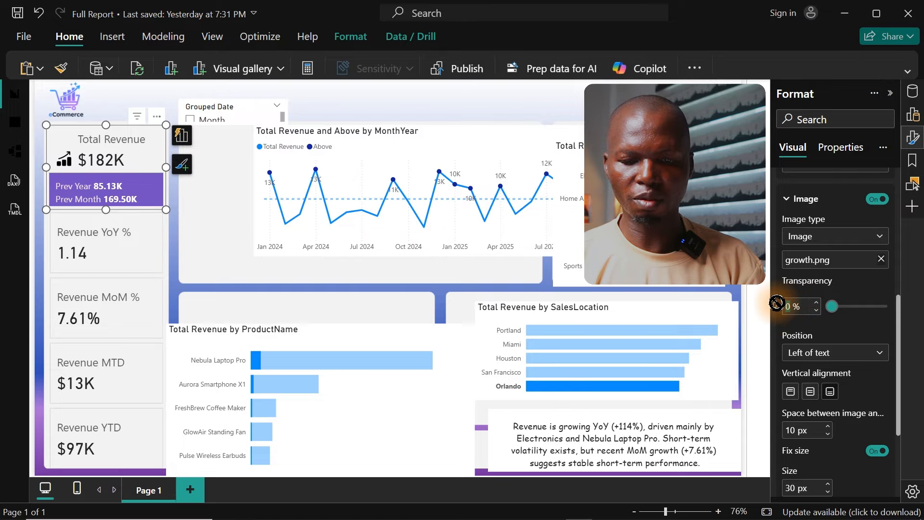
text(50)
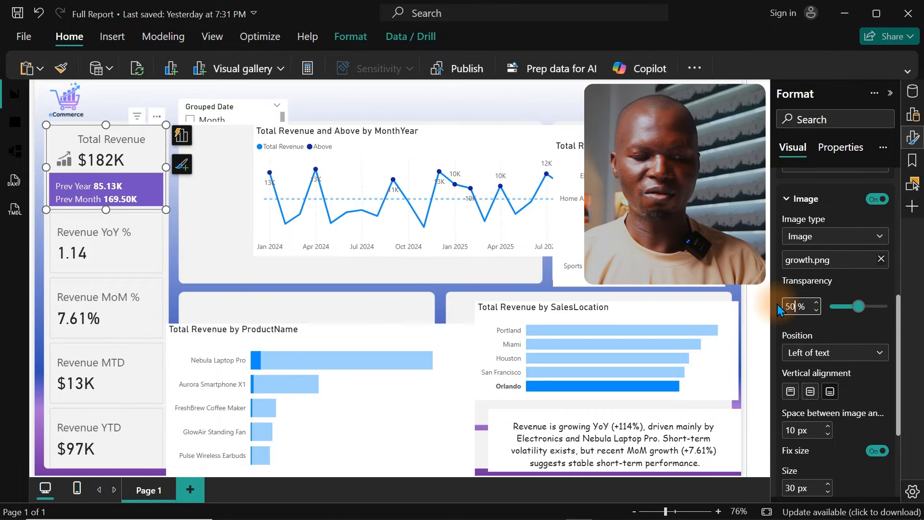
Step: Select the four-KPI card below Total Revenue and open its image settings
click(133, 260)
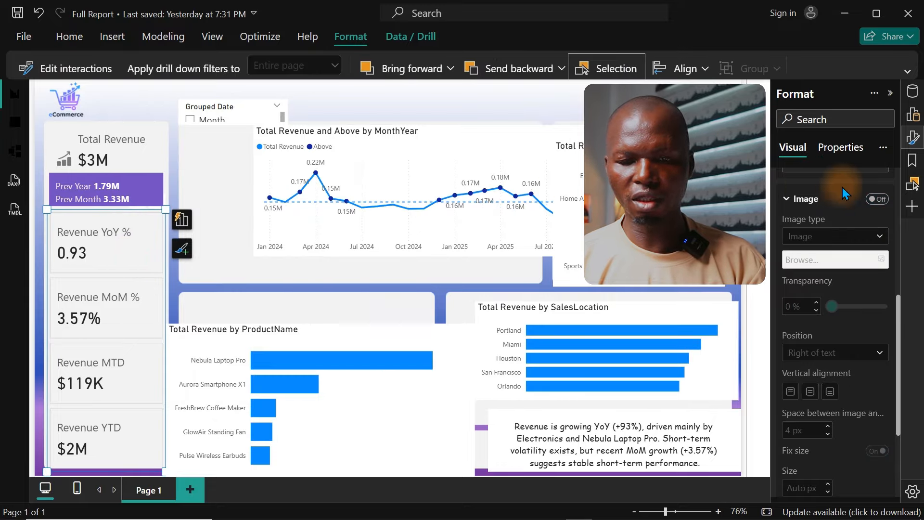
click(146, 259)
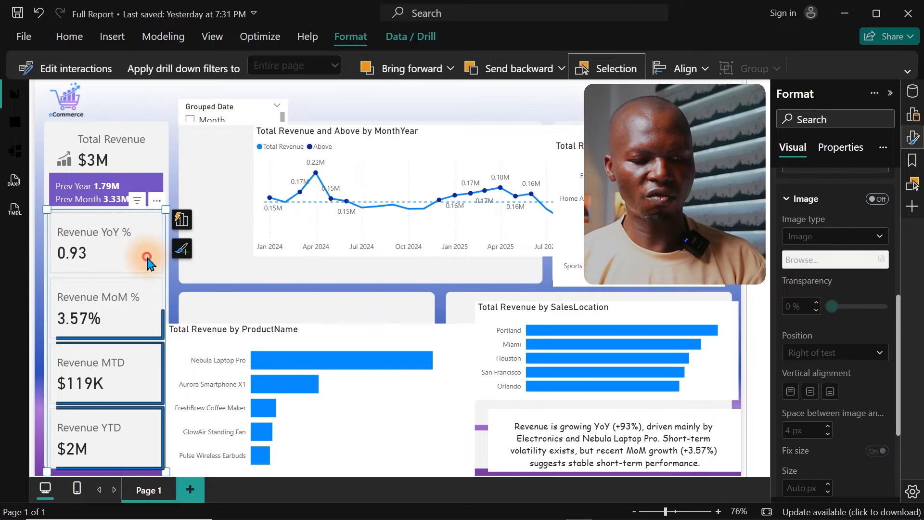
click(476, 105)
click(123, 252)
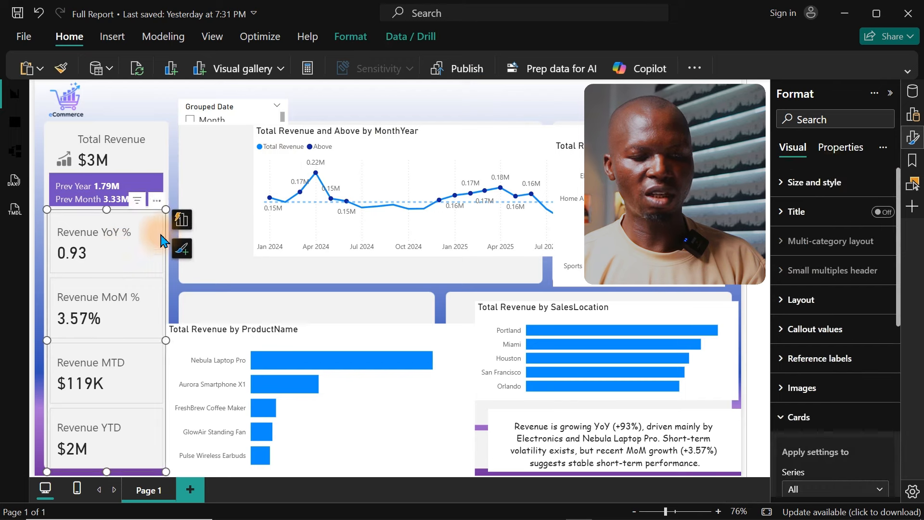
click(883, 212)
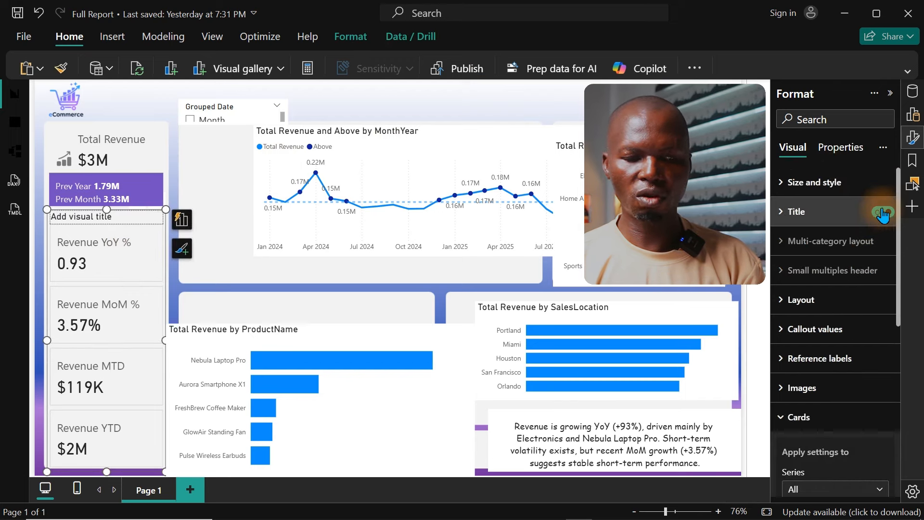
click(883, 213)
scroll(900, 303, down, 3)
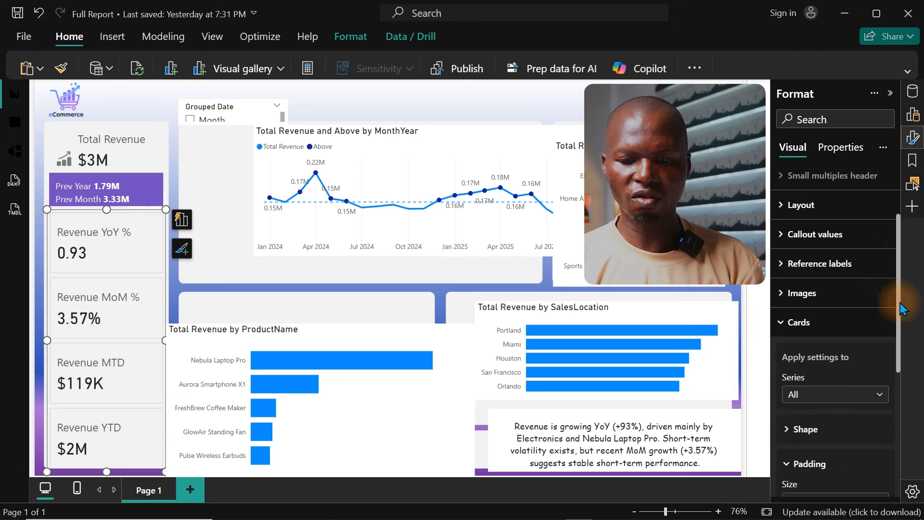
click(805, 260)
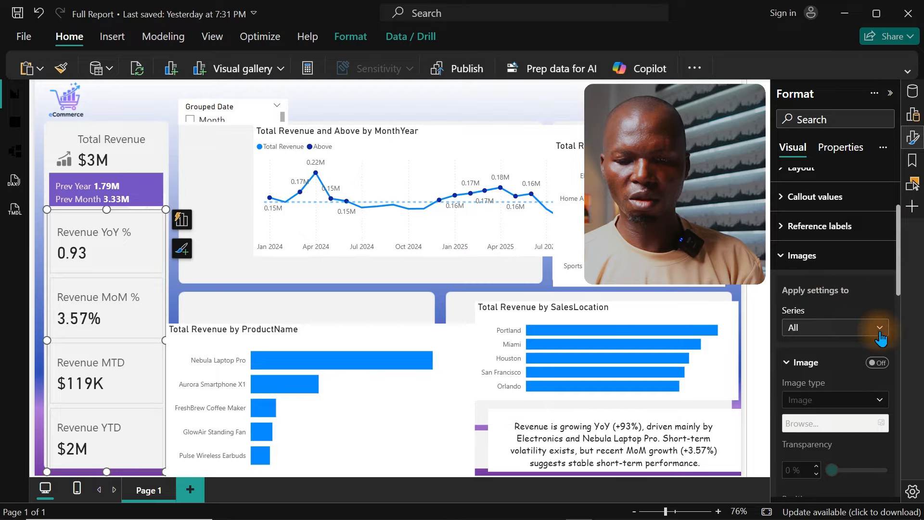
scroll(886, 308, down, 2)
click(878, 299)
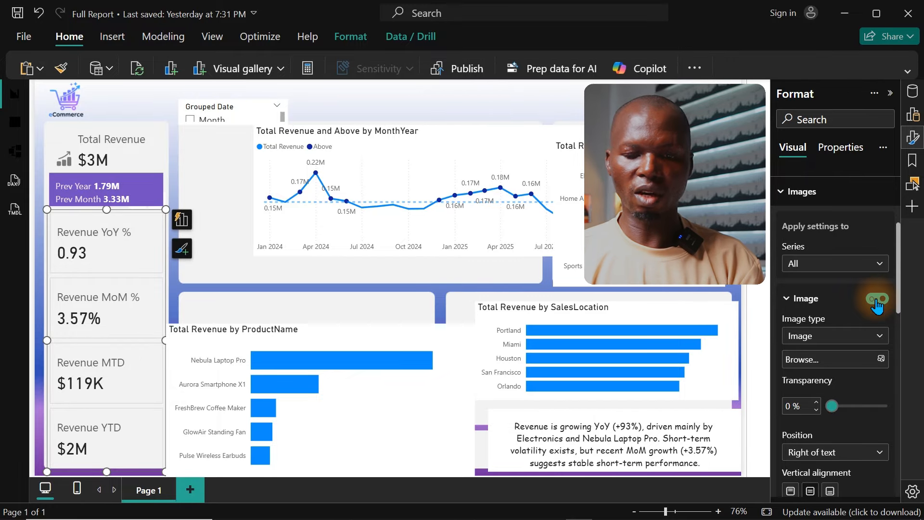
click(878, 305)
Step: Turn on the image for the Revenue YoY % series and load growth (1).png from the ECommerce Dashboard 2026 folder
click(844, 264)
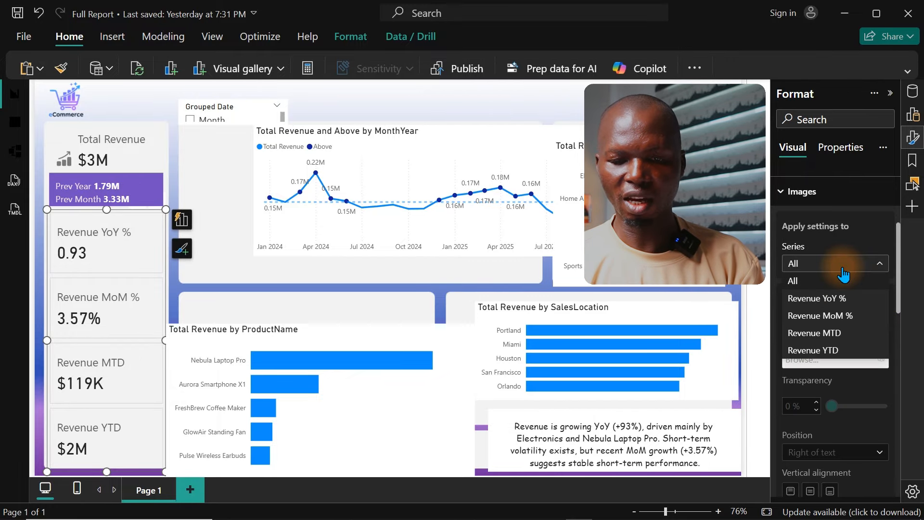
click(826, 299)
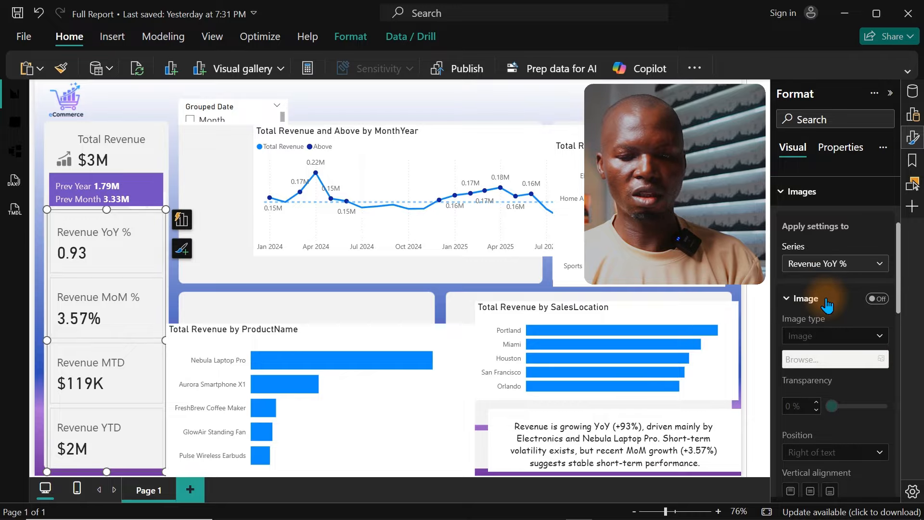
click(877, 299)
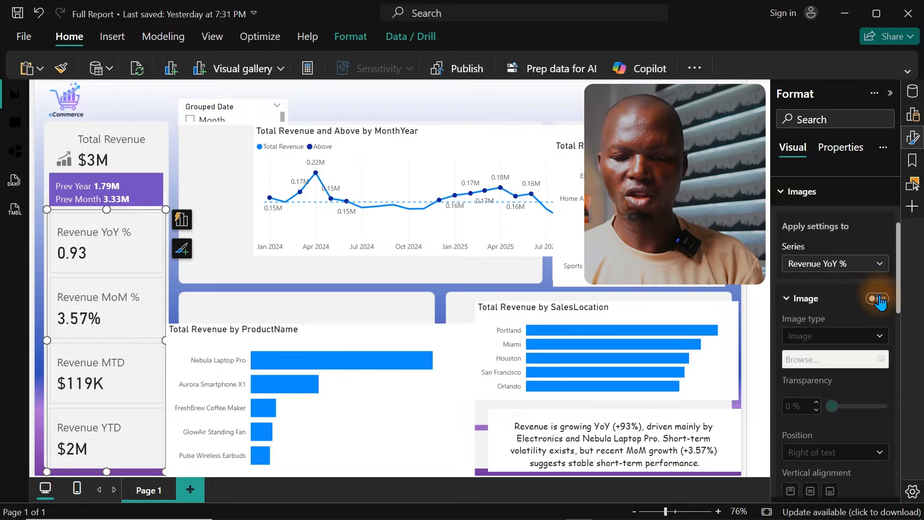
click(877, 299)
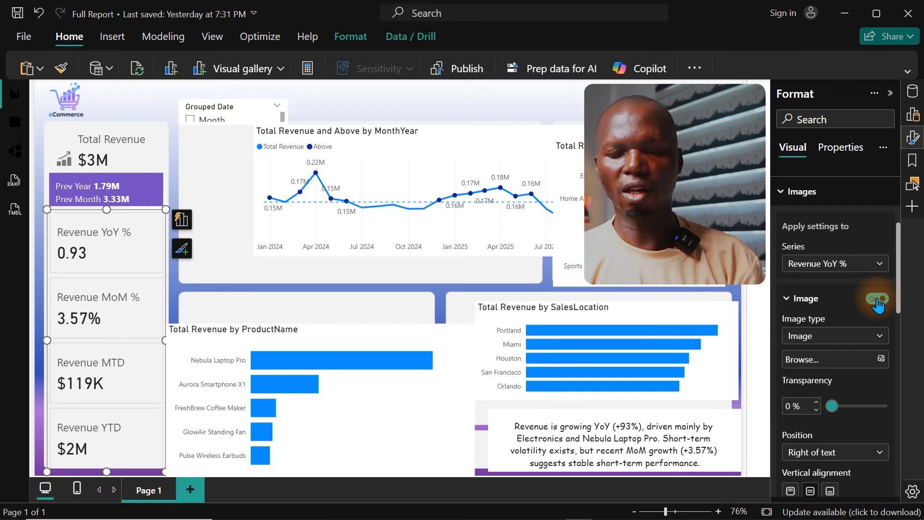
click(881, 360)
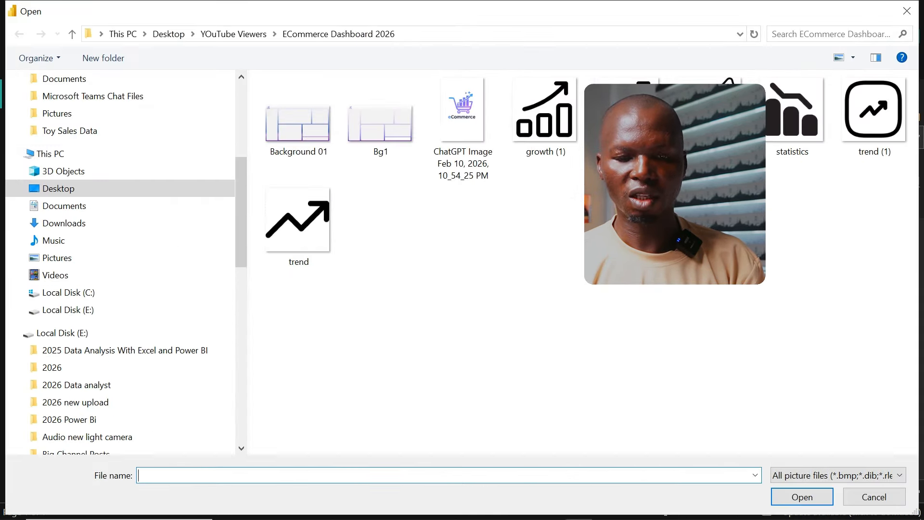
double_click(566, 131)
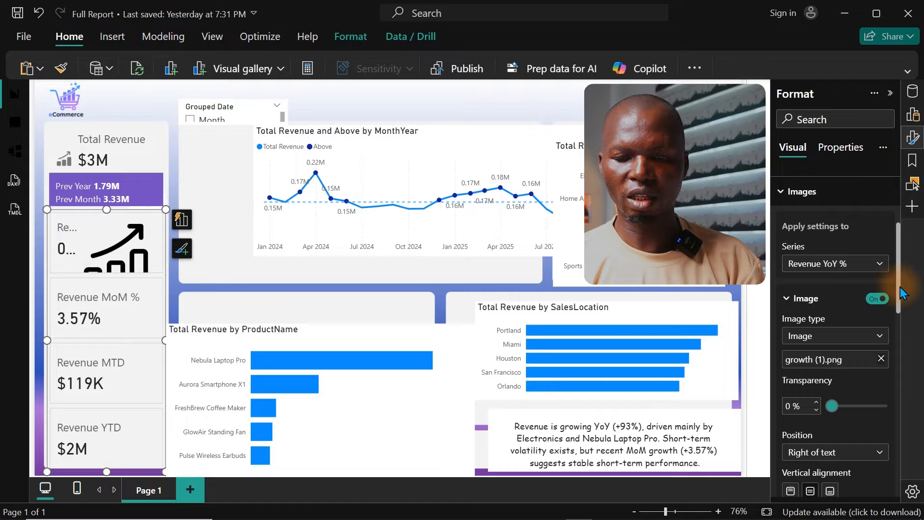
Step: Set the transparency of the Revenue YoY % icon to 50%
drag(897, 287, 897, 335)
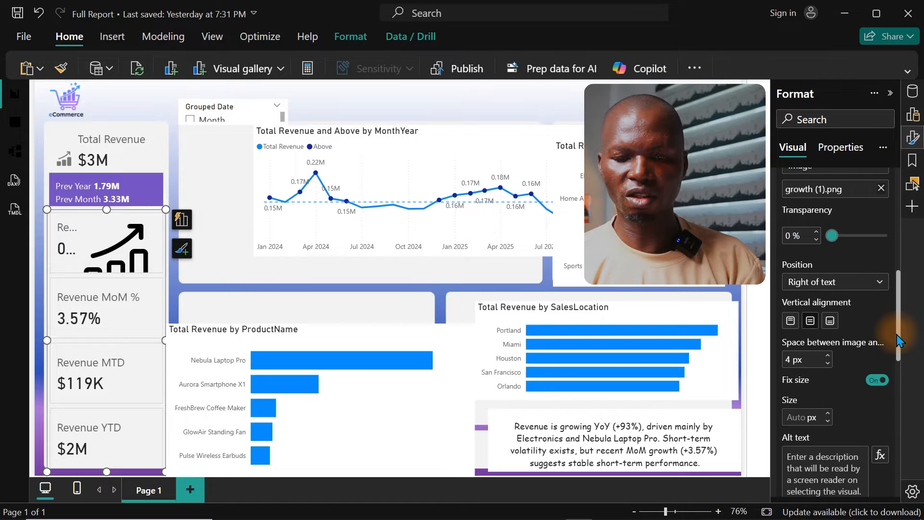
double_click(786, 238)
text(50)
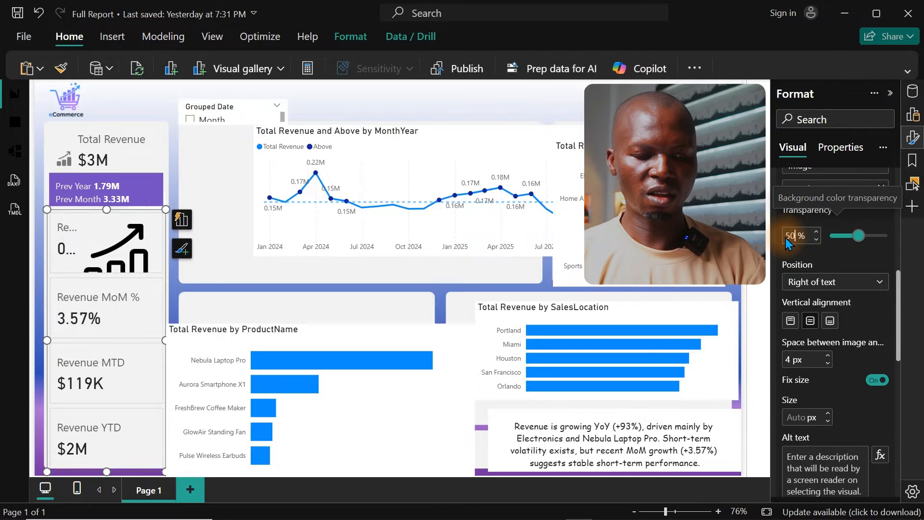
Step: Position the Revenue YoY % icon left of the text with 10 px of space between them
click(838, 282)
click(814, 300)
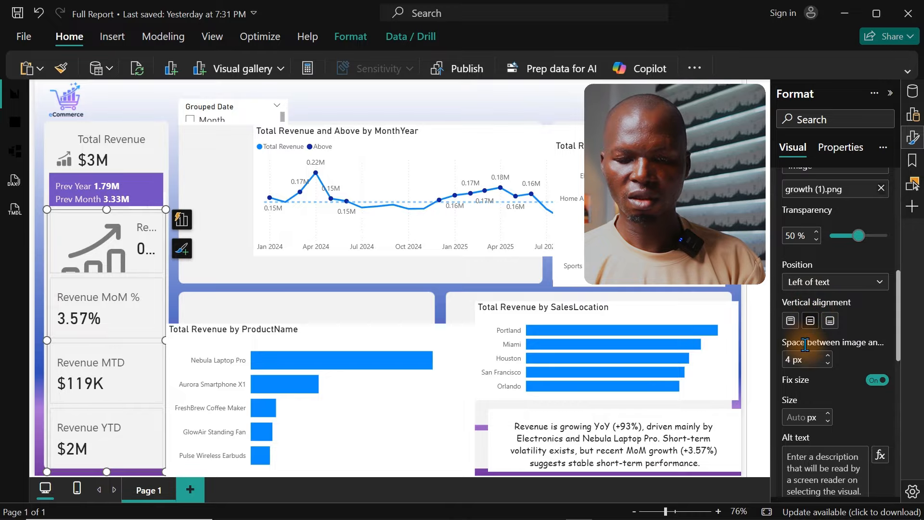
double_click(801, 360)
text(10)
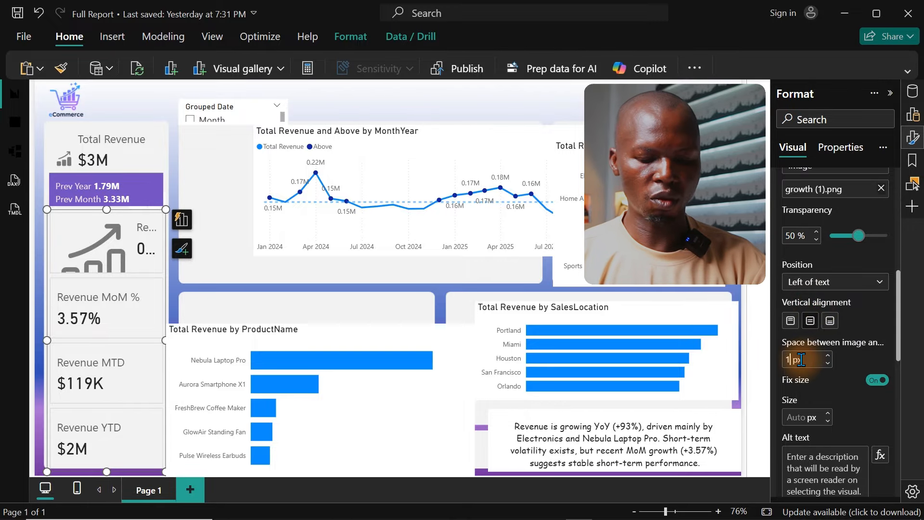
Step: Set the Revenue YoY % icon to a size of 30 px and align it vertically to the bottom
click(795, 398)
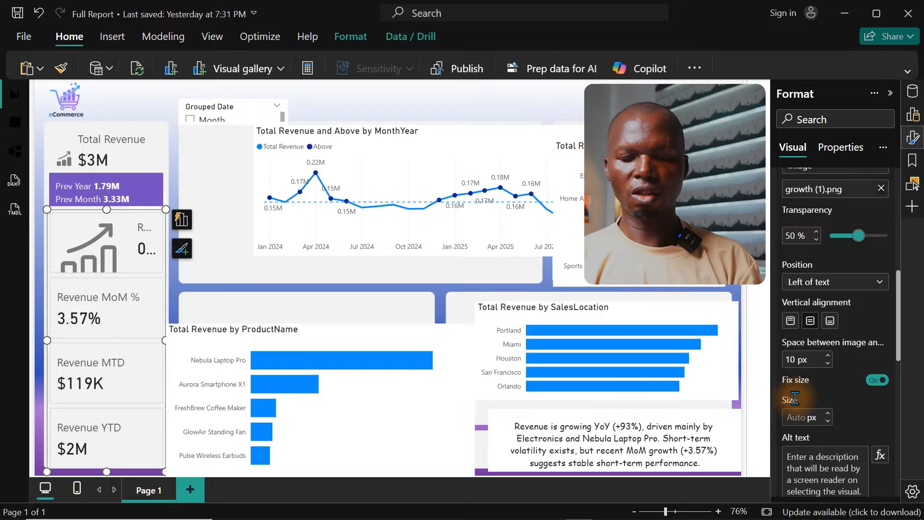
click(805, 417)
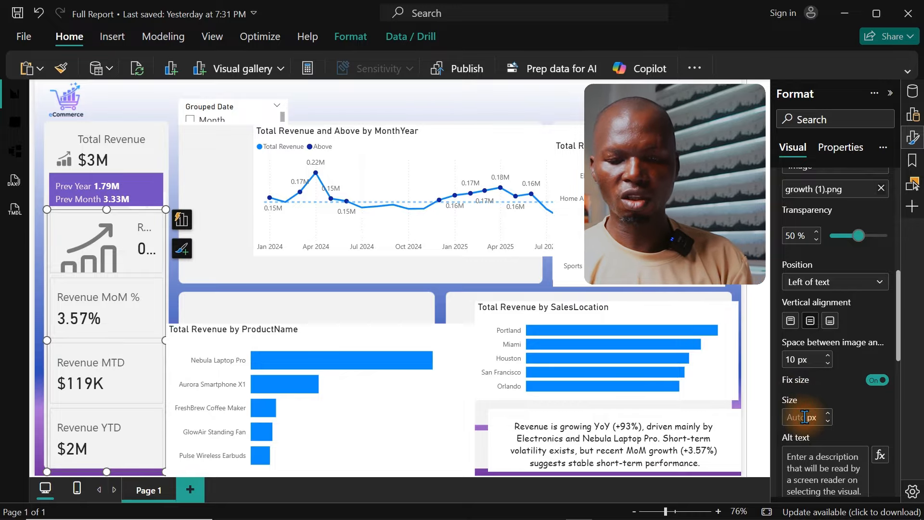
text(30)
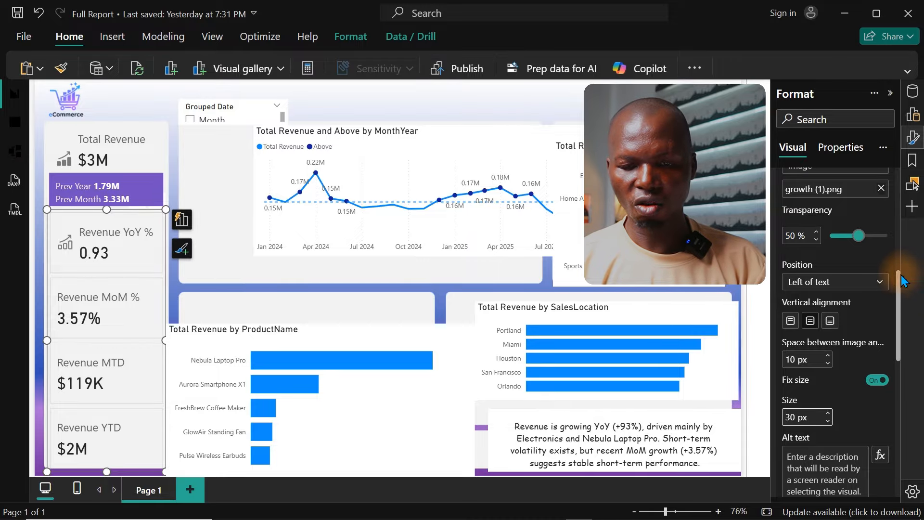
click(832, 328)
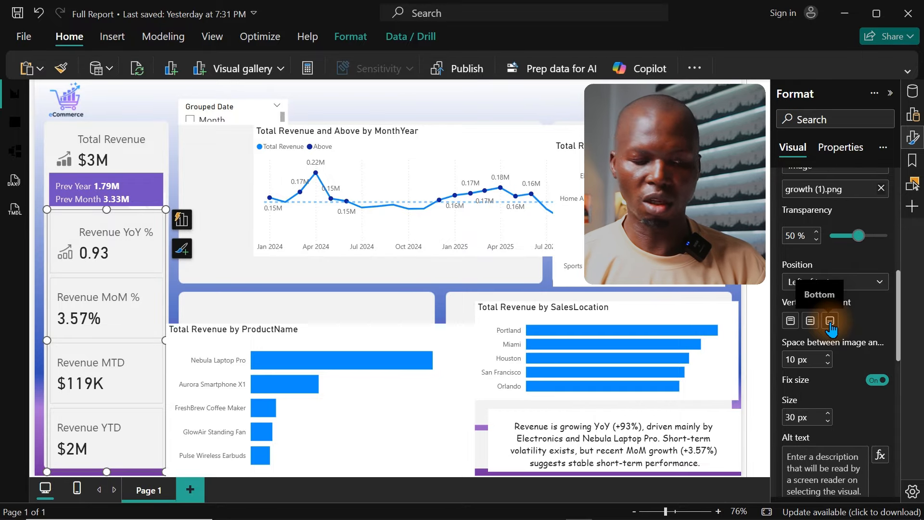
Step: Format the Revenue YoY % measure in the DAX House table as a percentage
click(912, 138)
click(914, 94)
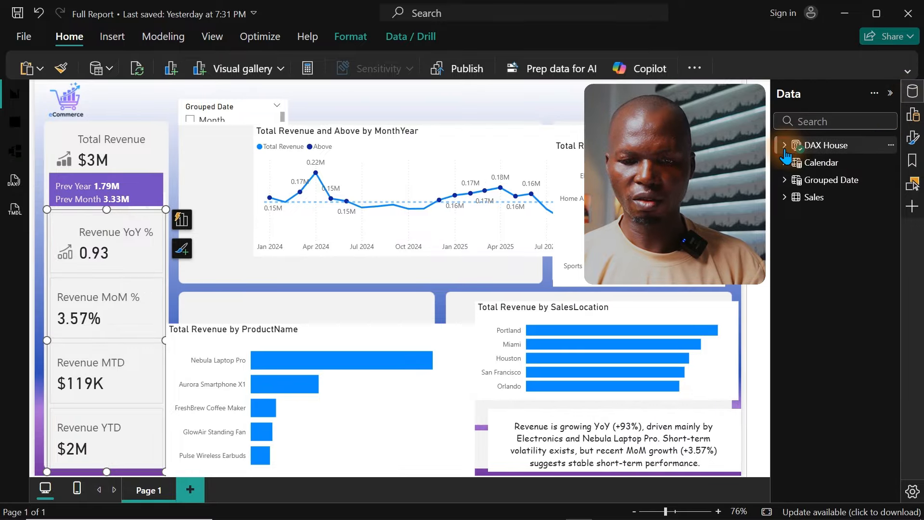
click(826, 145)
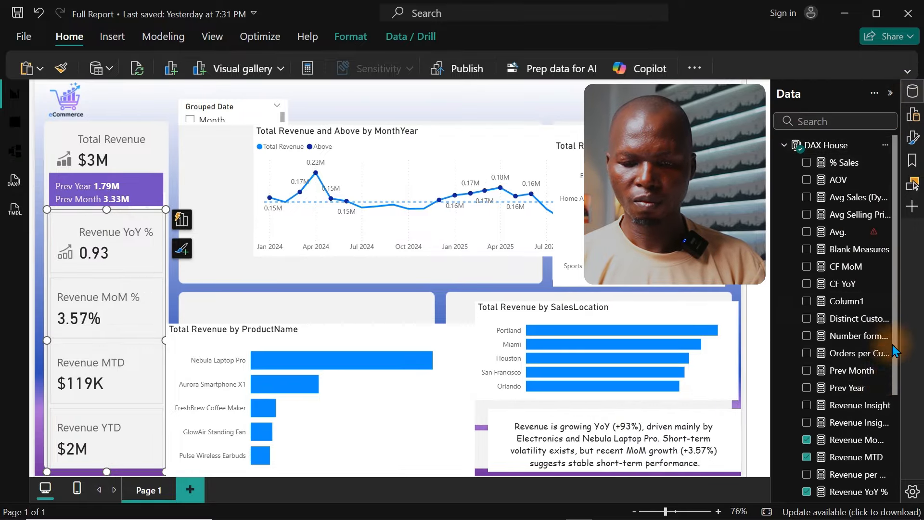
click(841, 493)
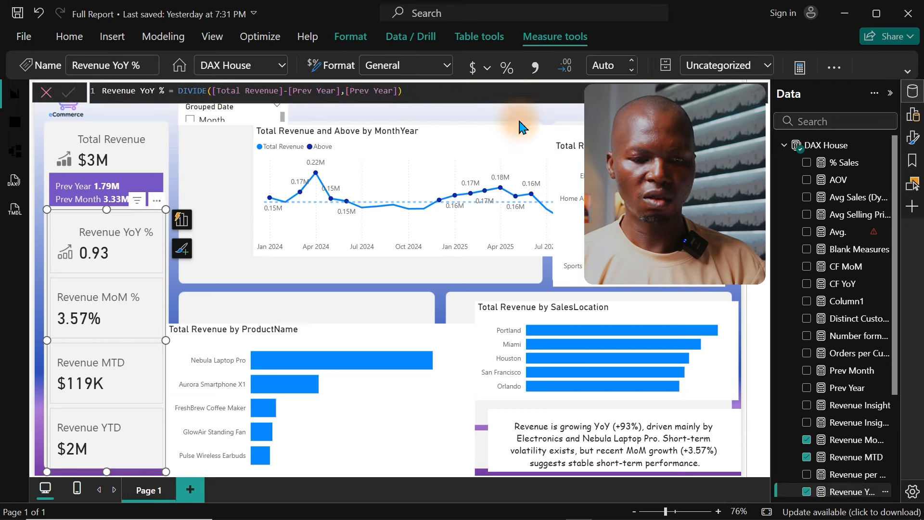
click(505, 69)
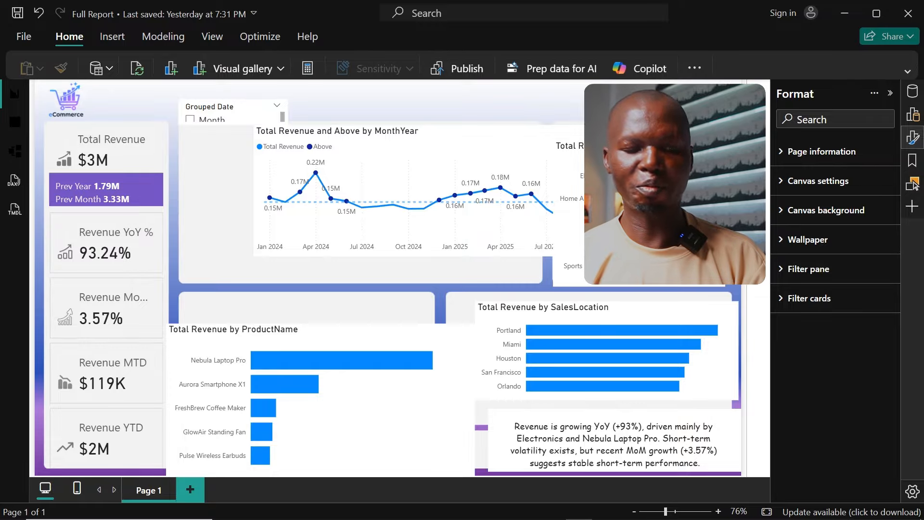
Step: Save the report and fit the Total Revenue and Above by MonthYear line chart into its background panel, about 632 wide by 265 high
click(500, 145)
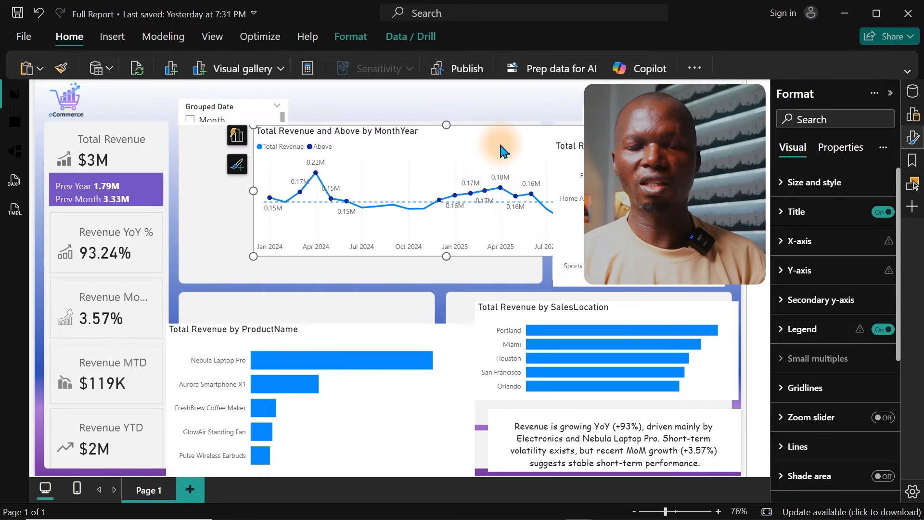
key(ctrl+s)
drag(500, 149, 433, 170)
drag(573, 274, 536, 278)
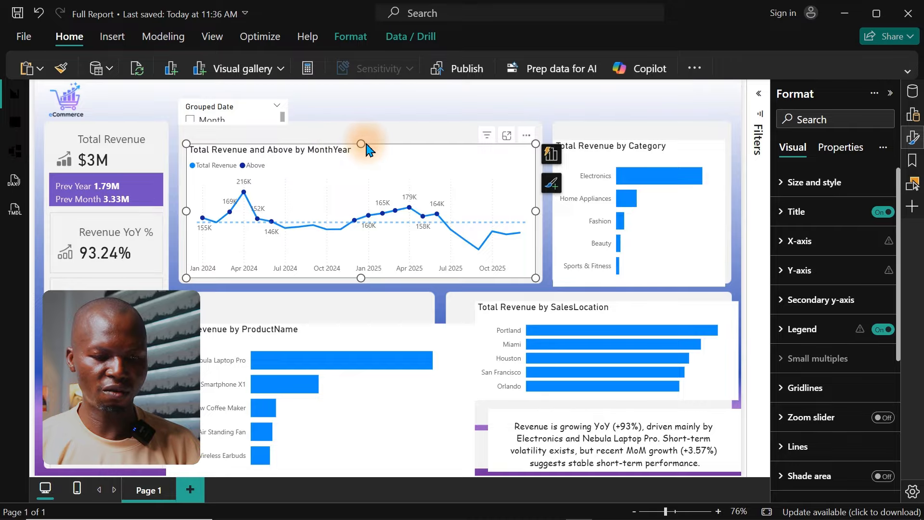
drag(361, 144, 359, 134)
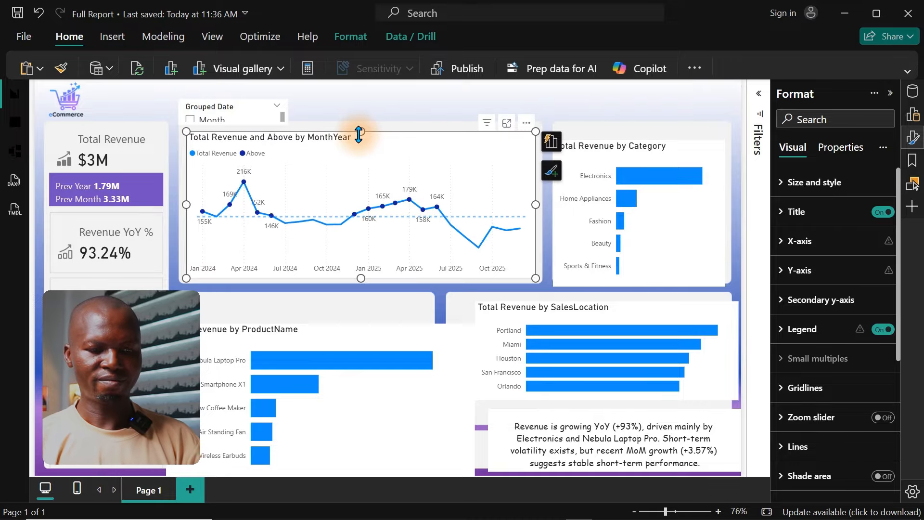
Step: Turn off the background of the Total Revenue by Category bar chart
click(593, 153)
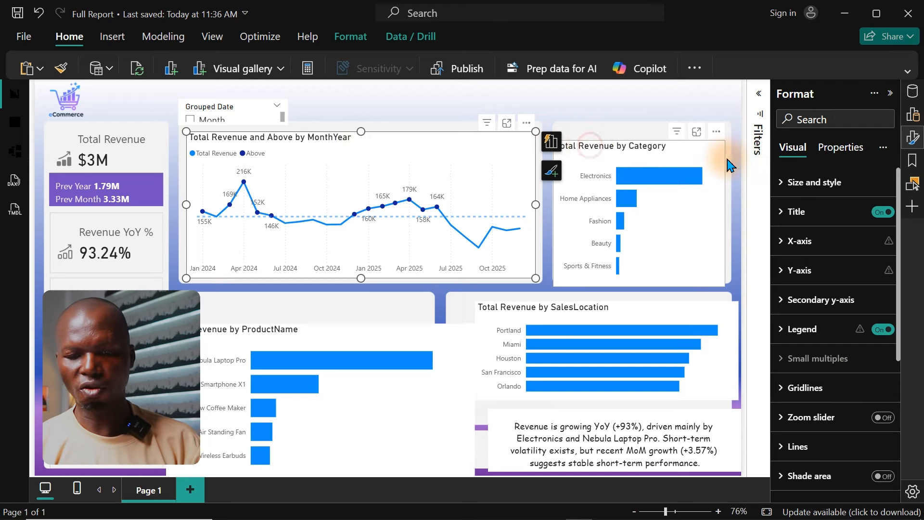
click(913, 137)
click(913, 137)
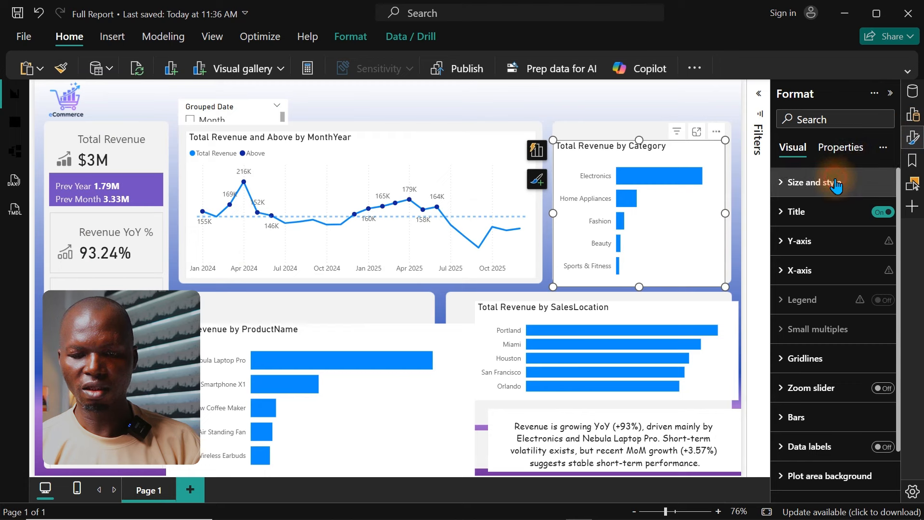
click(840, 184)
click(877, 457)
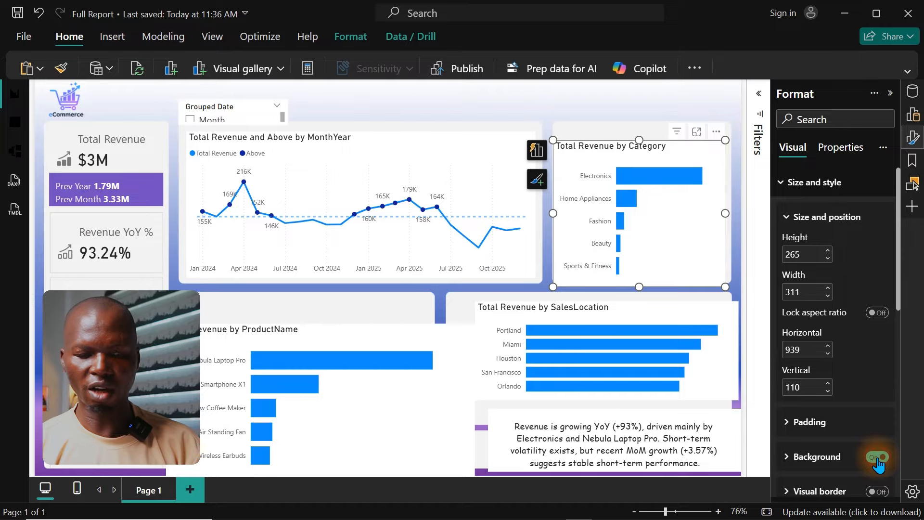
click(528, 106)
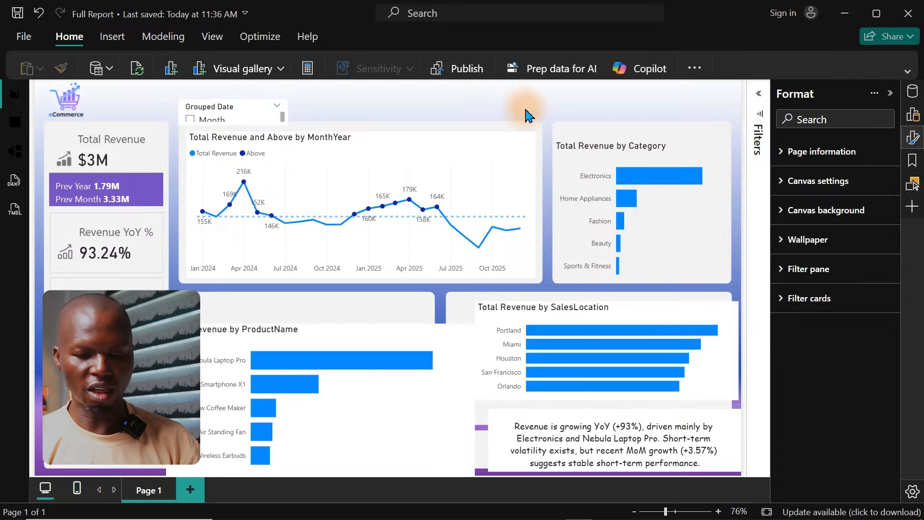
Step: Turn off the background of the Total Revenue and Above by MonthYear line chart
click(512, 144)
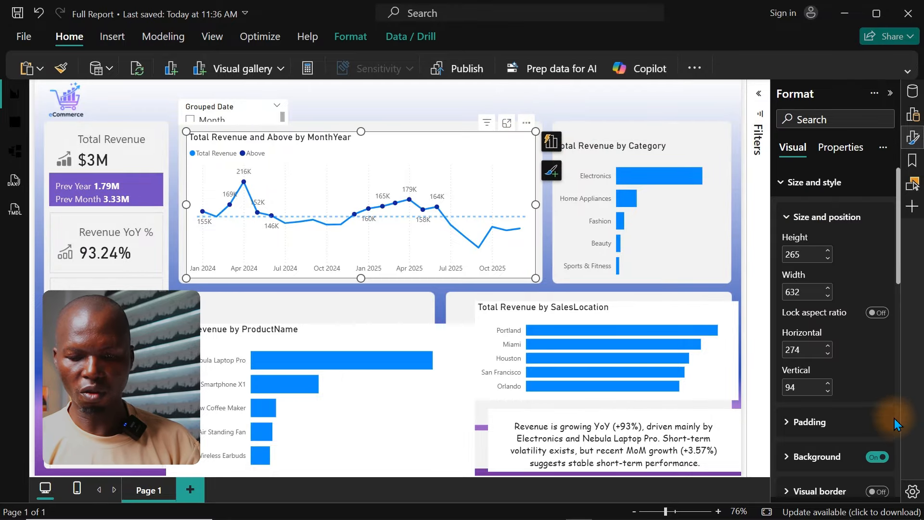
click(878, 459)
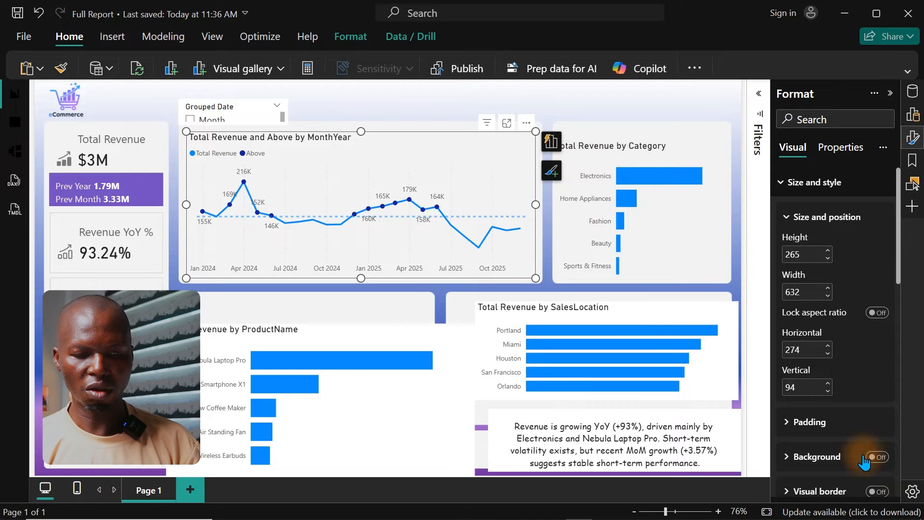
click(558, 102)
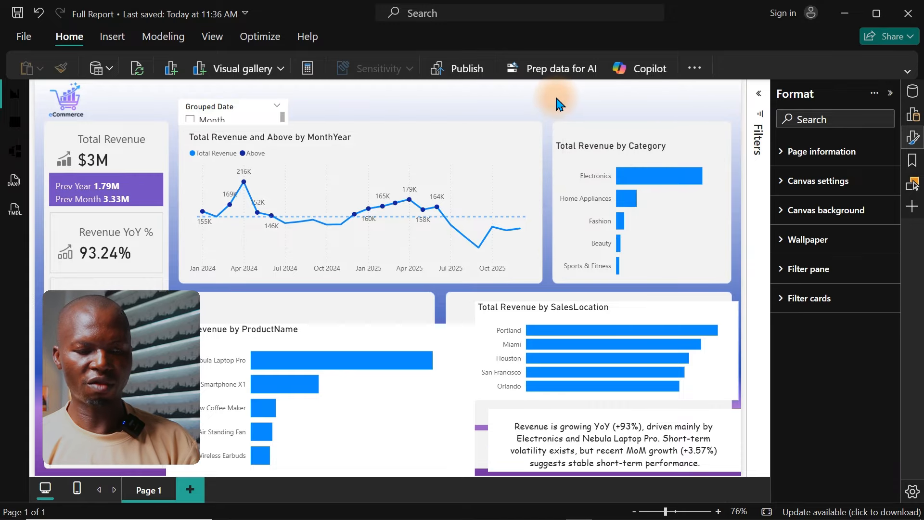
Step: Move the revenue line chart's legend to the bottom center and title the chart "Revenue growth with Seasonal Fluctuation"
click(260, 177)
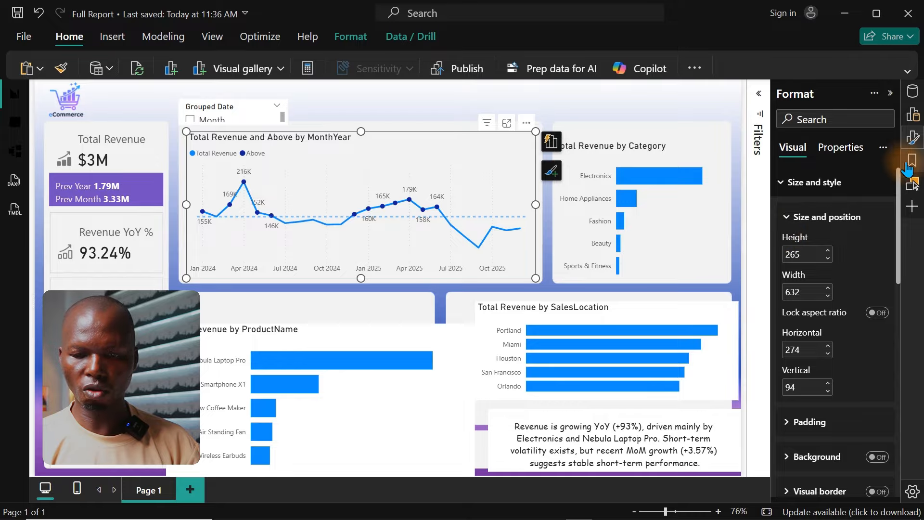
click(913, 138)
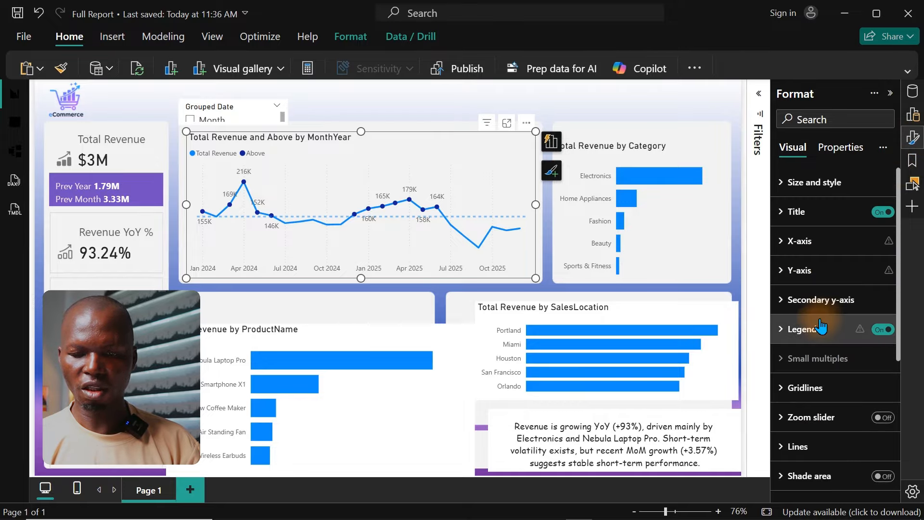
click(821, 326)
click(834, 400)
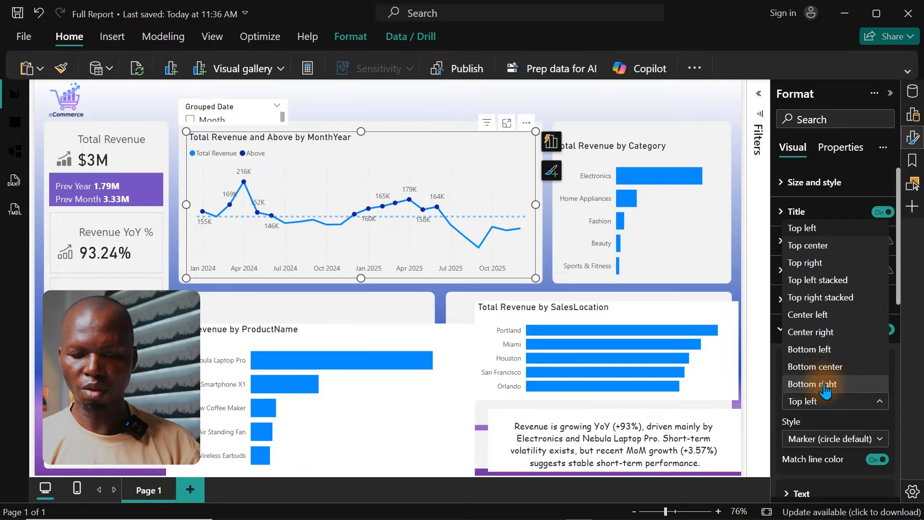
click(822, 369)
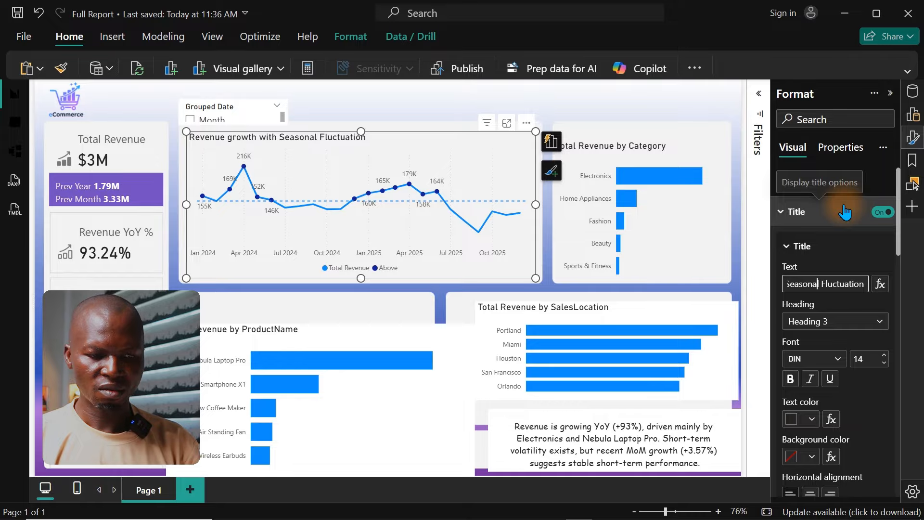
click(432, 105)
click(461, 145)
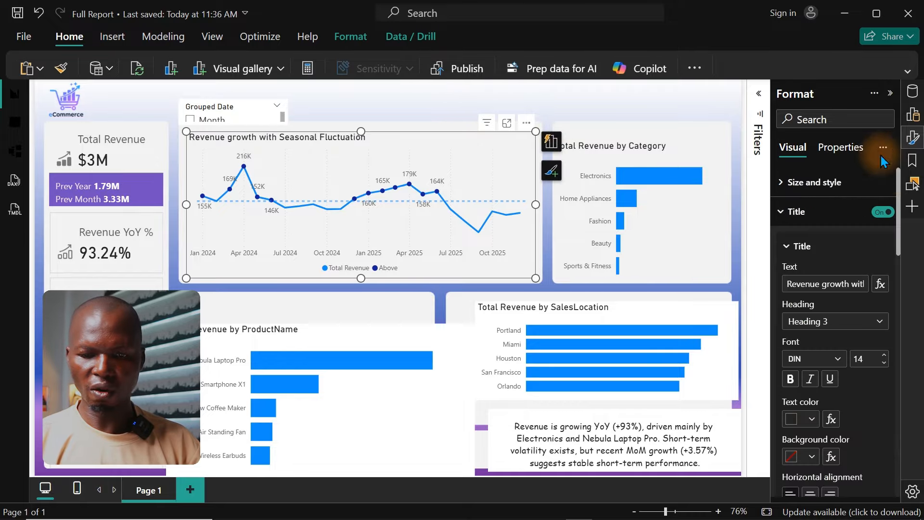
Step: Set the interpolation type of the revenue line chart's lines to Smooth for all series
click(913, 139)
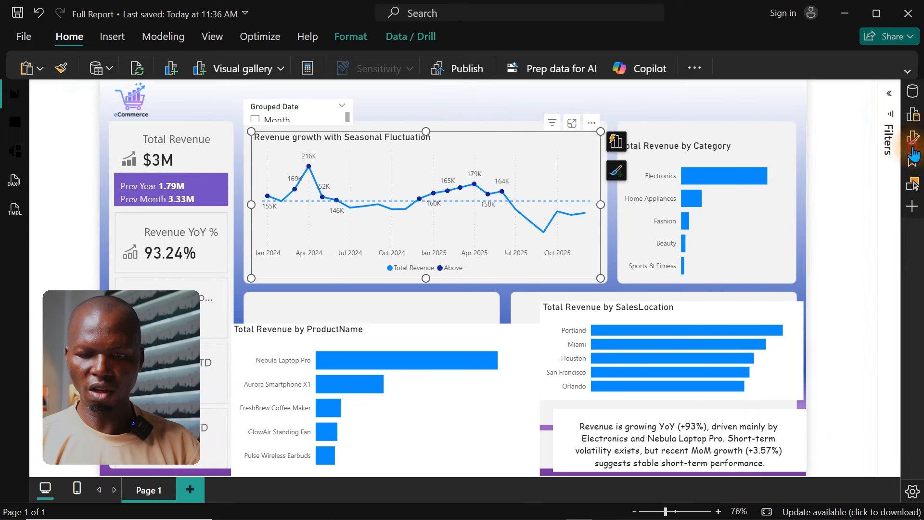
click(913, 139)
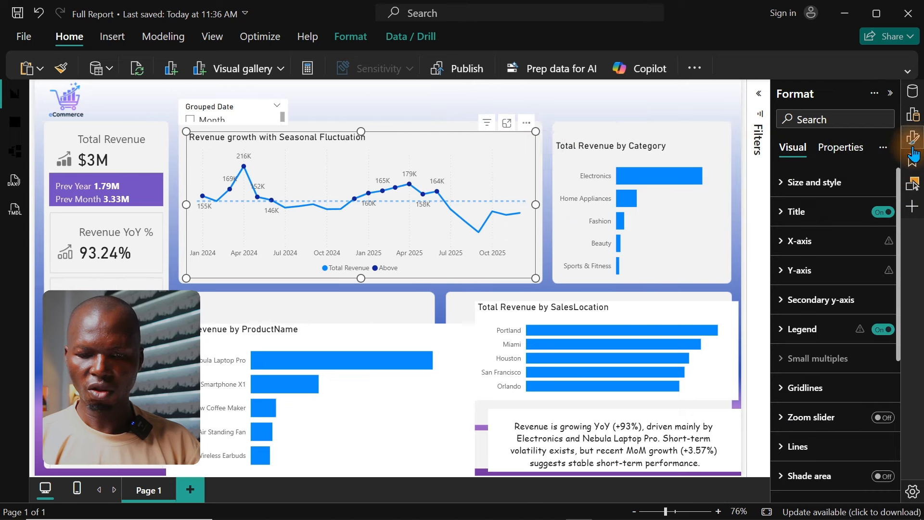
click(811, 446)
drag(895, 255, 897, 343)
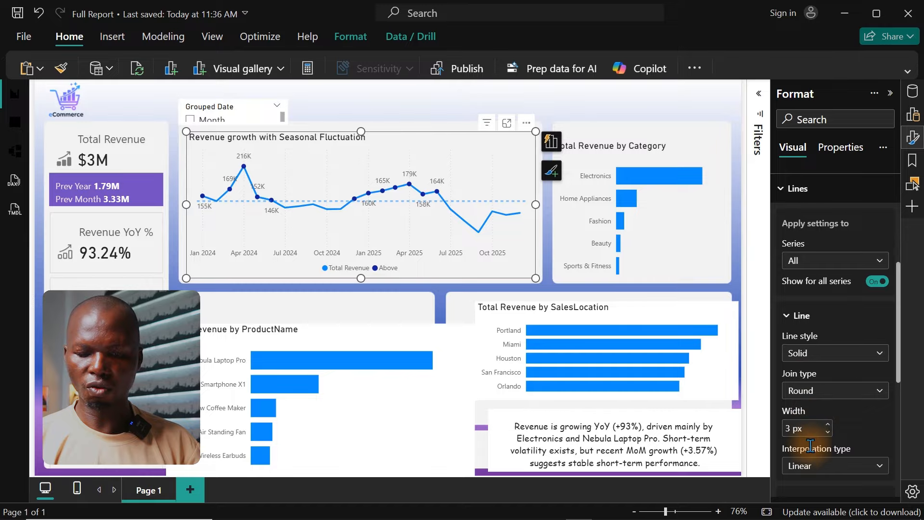
click(826, 465)
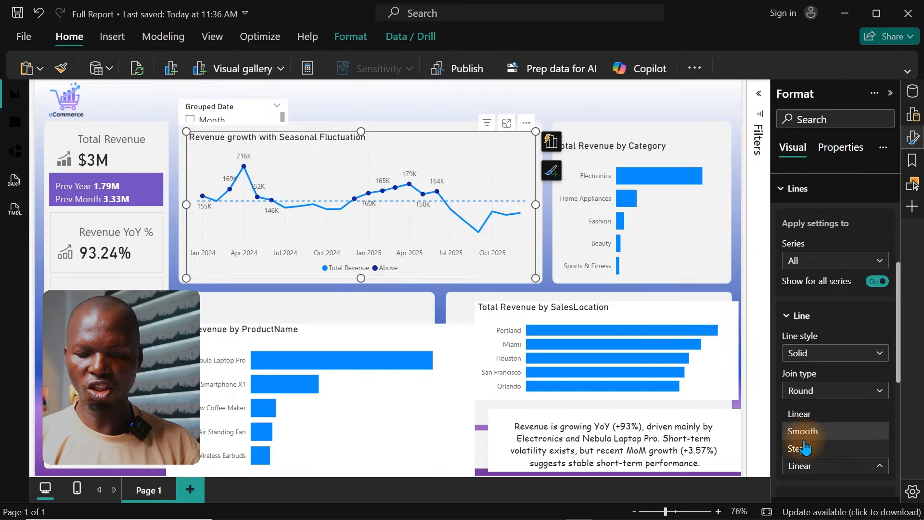
click(803, 431)
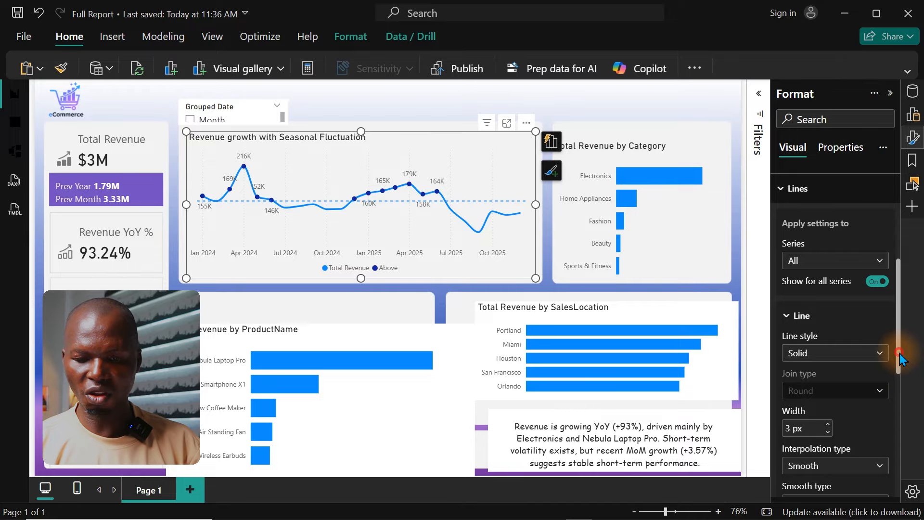
Step: Recolor the Total Revenue series line purple and check the line chart in focus mode
drag(896, 351, 894, 441)
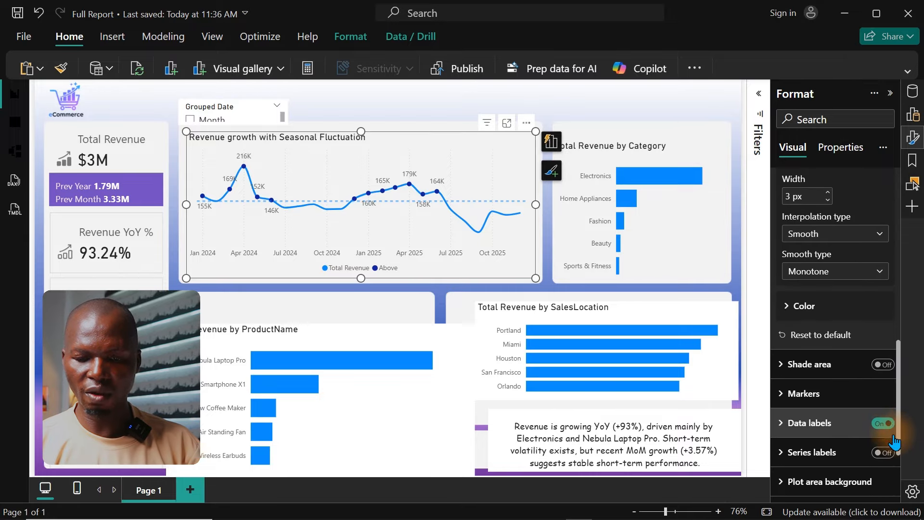
click(795, 315)
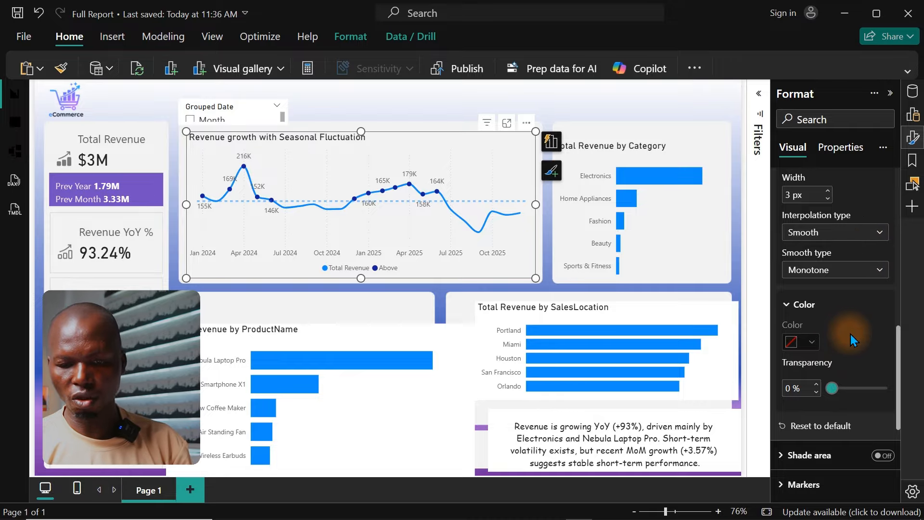
click(802, 342)
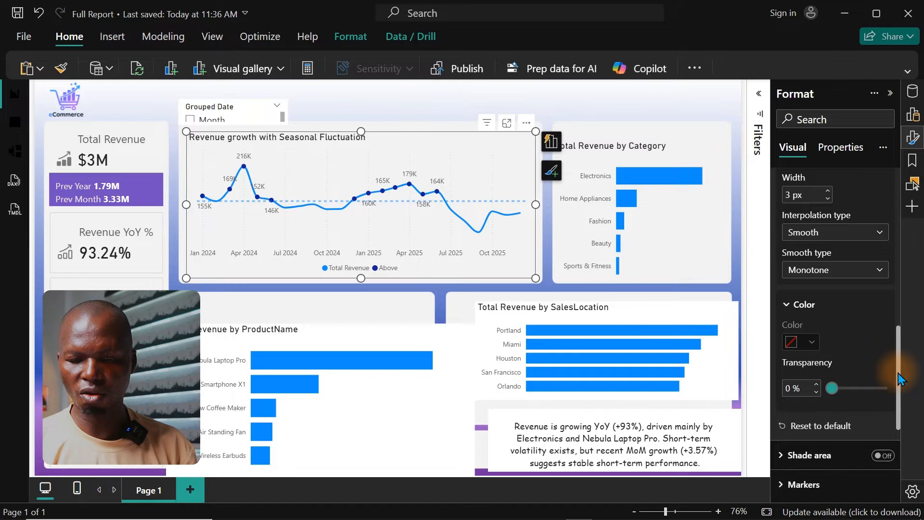
drag(899, 373, 899, 267)
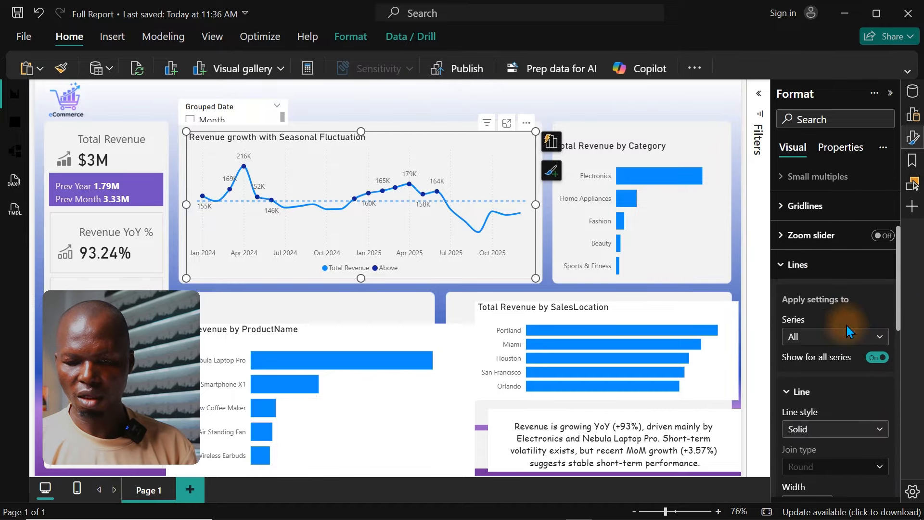
click(838, 342)
click(828, 371)
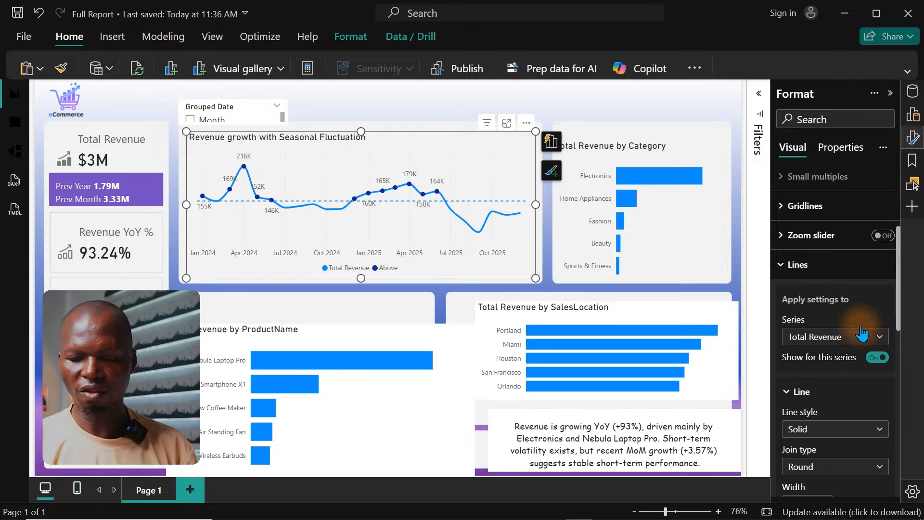
drag(899, 293, 898, 407)
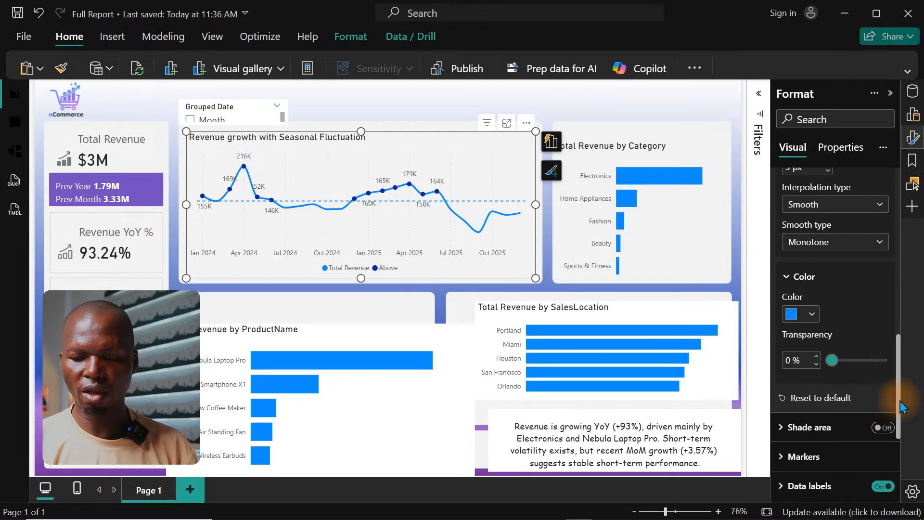
click(813, 313)
click(748, 252)
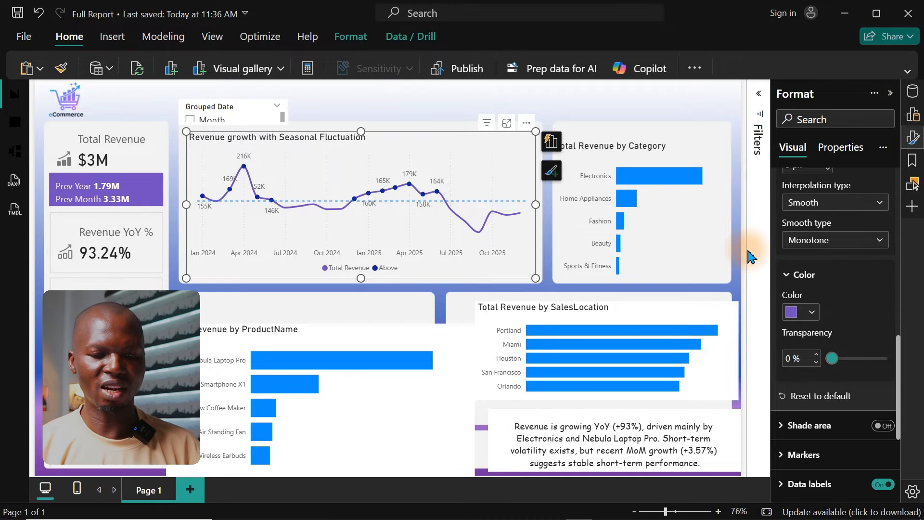
click(507, 125)
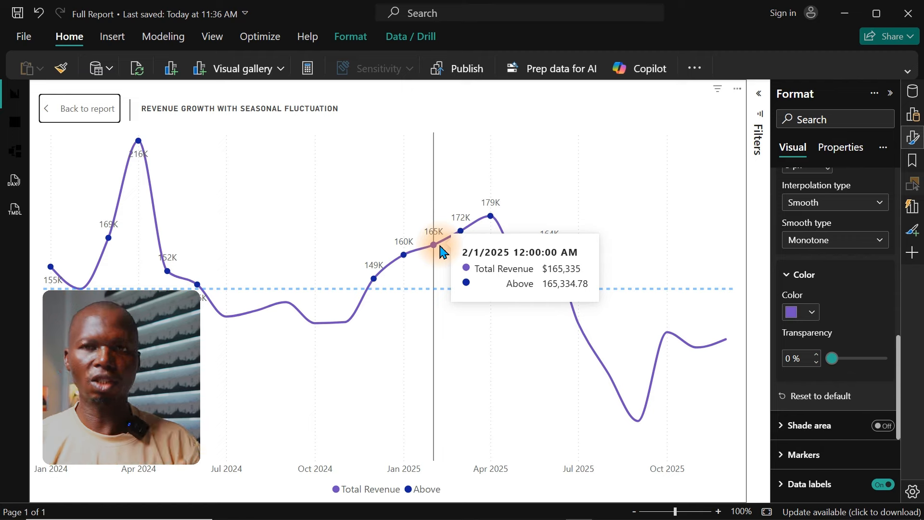
click(80, 110)
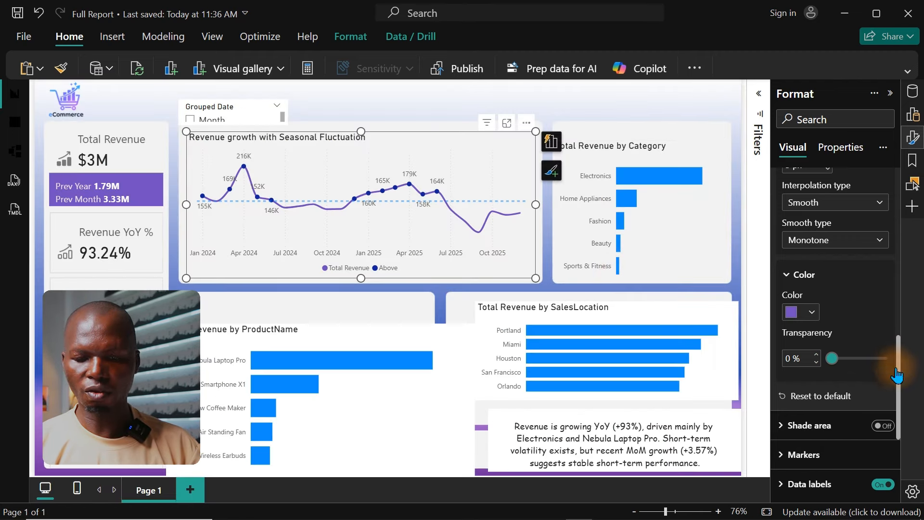
Step: Set the marker color of the Above series in the revenue line chart to light pink
drag(898, 414, 897, 463)
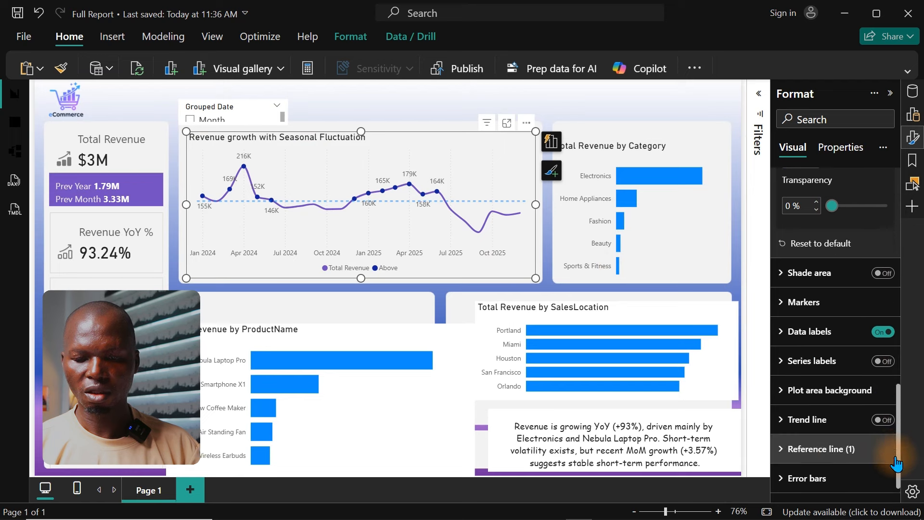
click(792, 295)
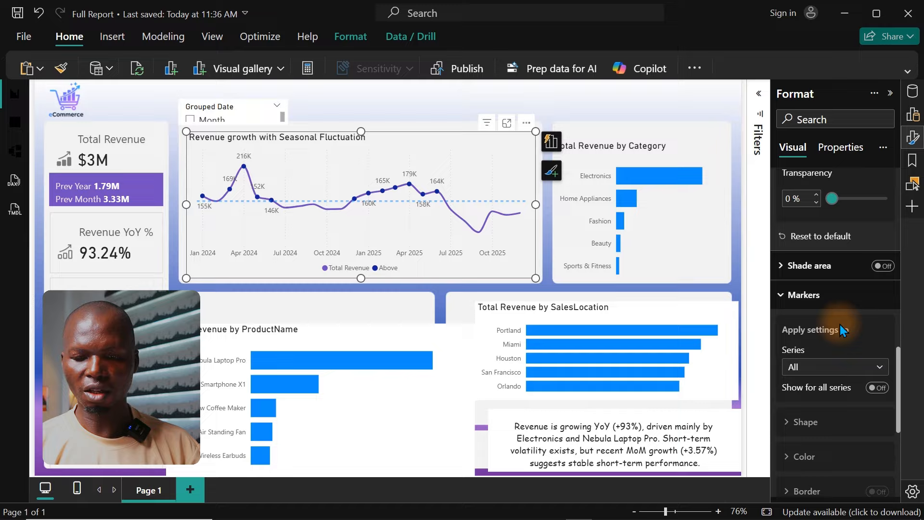
click(838, 375)
click(808, 421)
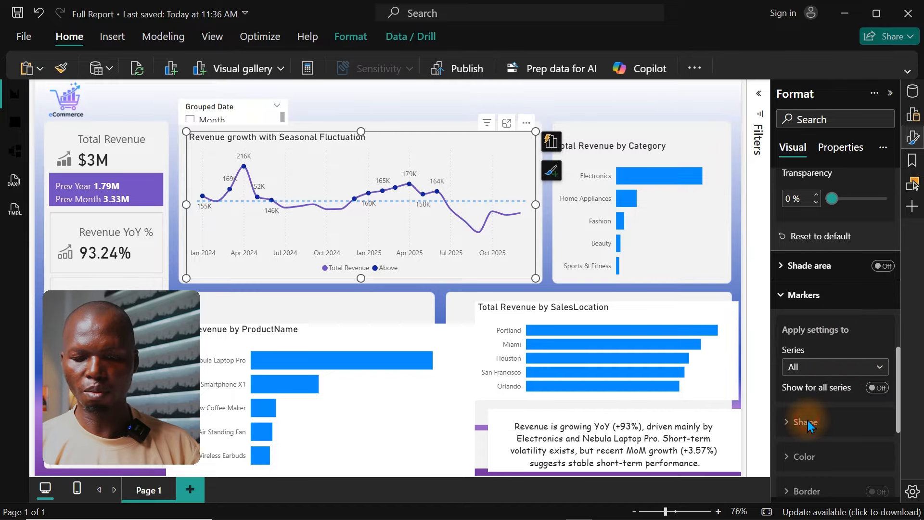
drag(898, 376, 900, 430)
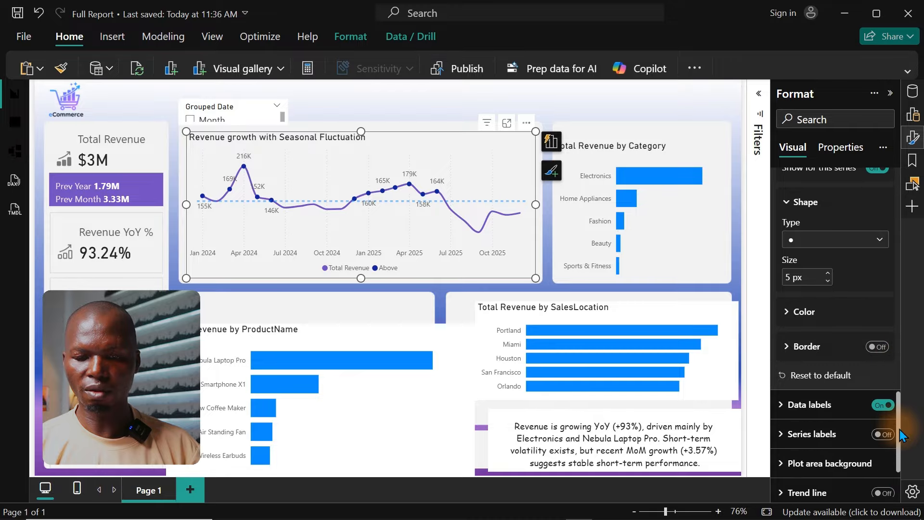
click(814, 314)
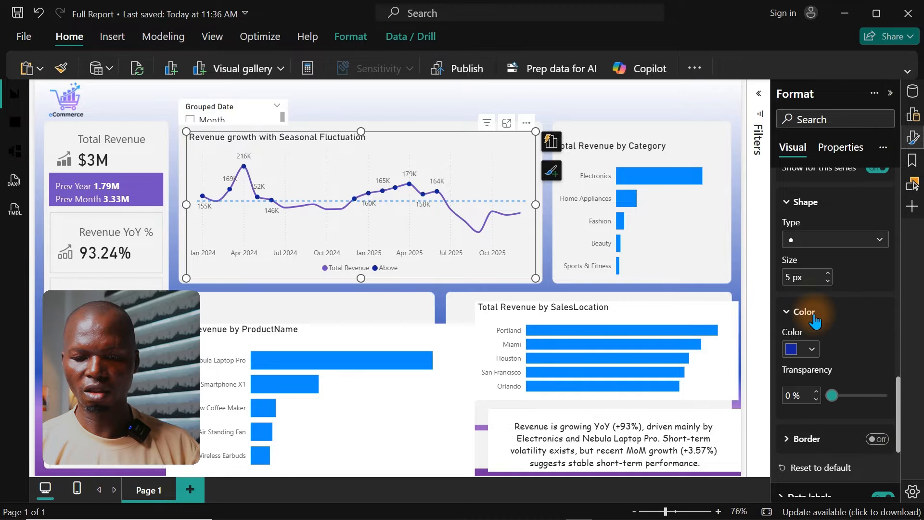
click(811, 350)
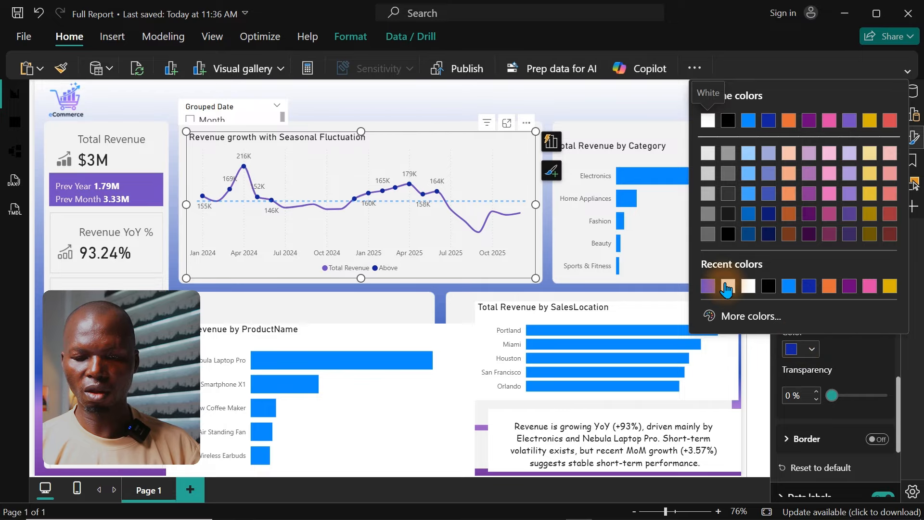
click(828, 194)
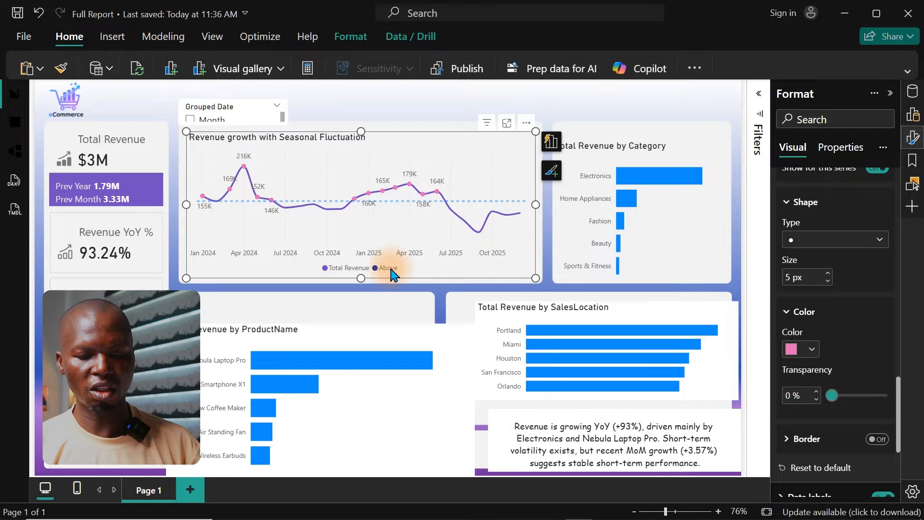
click(415, 206)
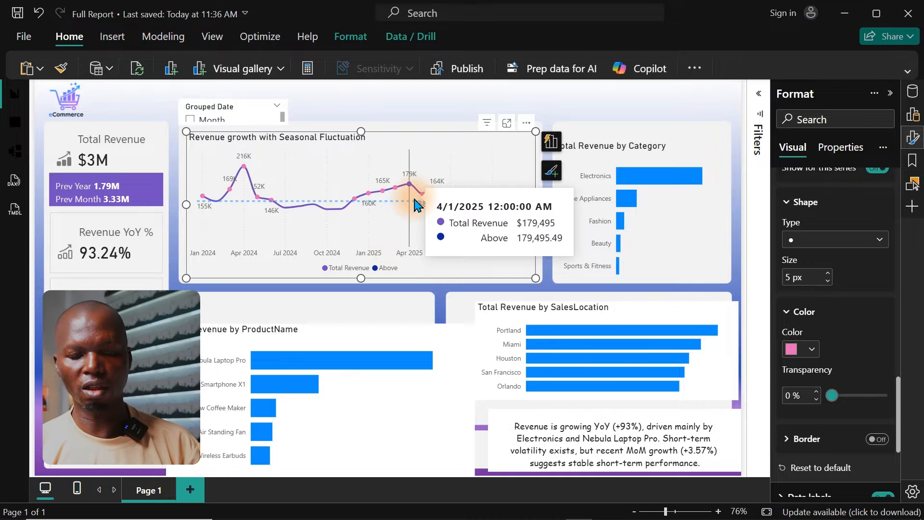
Step: Change the Above series' marker color to the darkest theme shade of purple
click(799, 349)
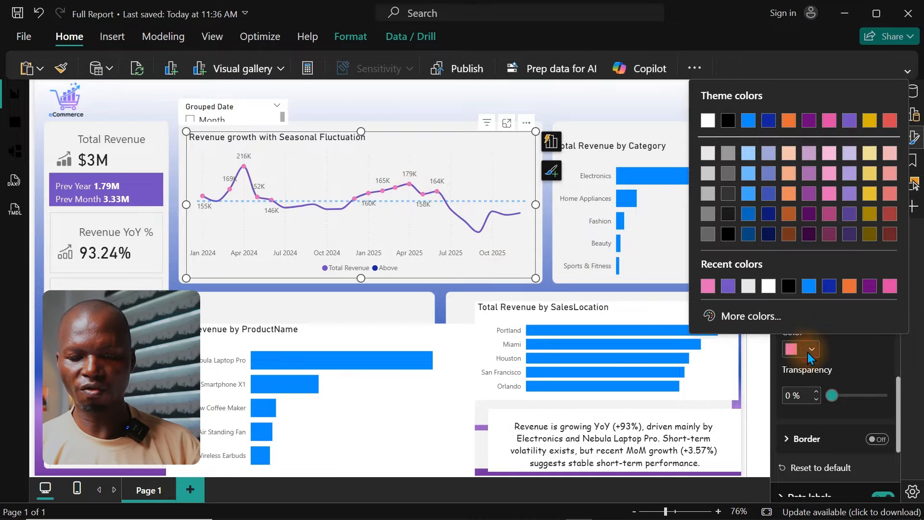
click(849, 214)
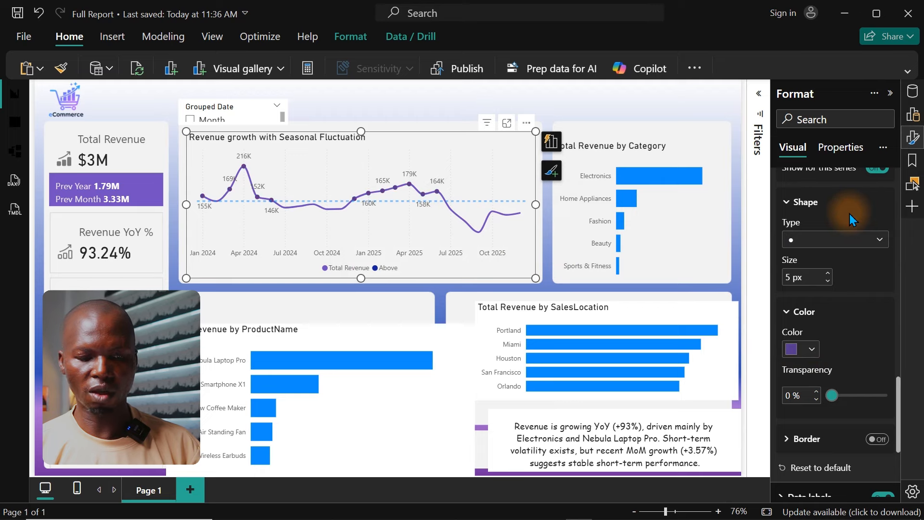
click(809, 349)
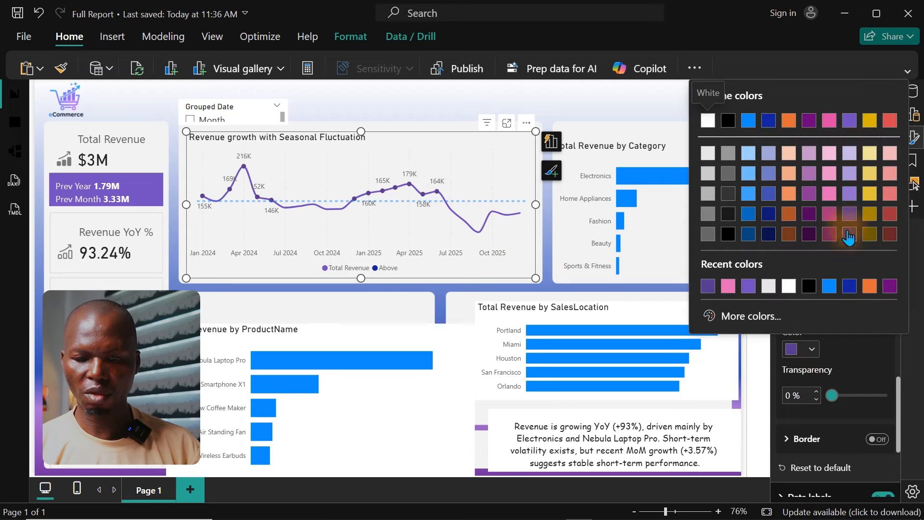
click(849, 234)
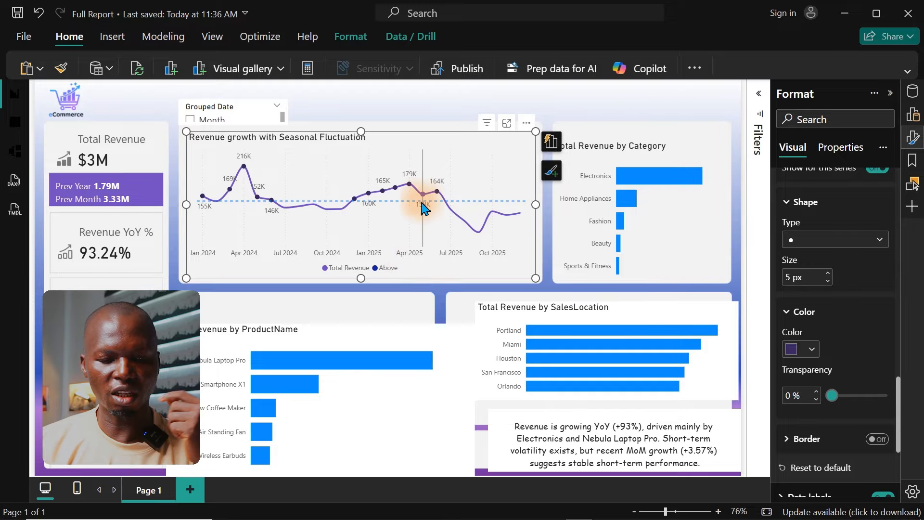
mouse_move(423, 203)
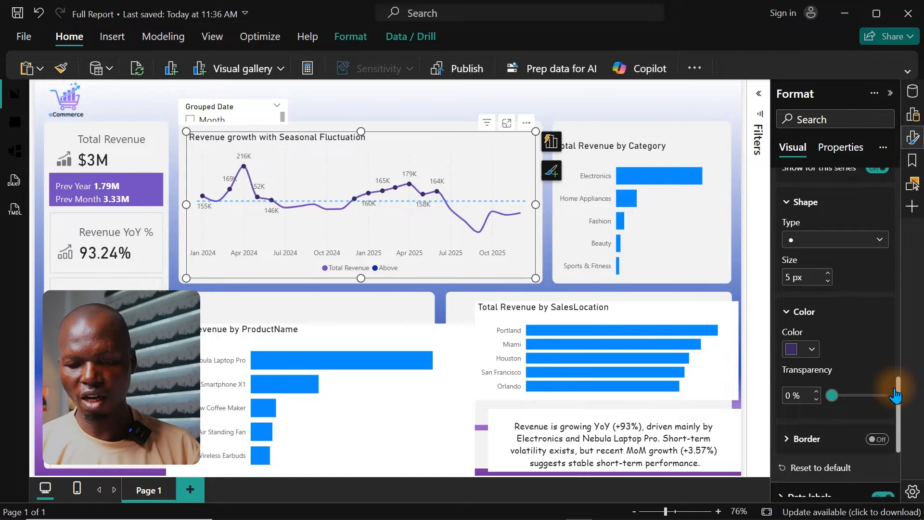
Step: Switch the Above series' markers off and back on in the revenue line chart
drag(902, 398, 894, 314)
scroll(893, 275, up, 2)
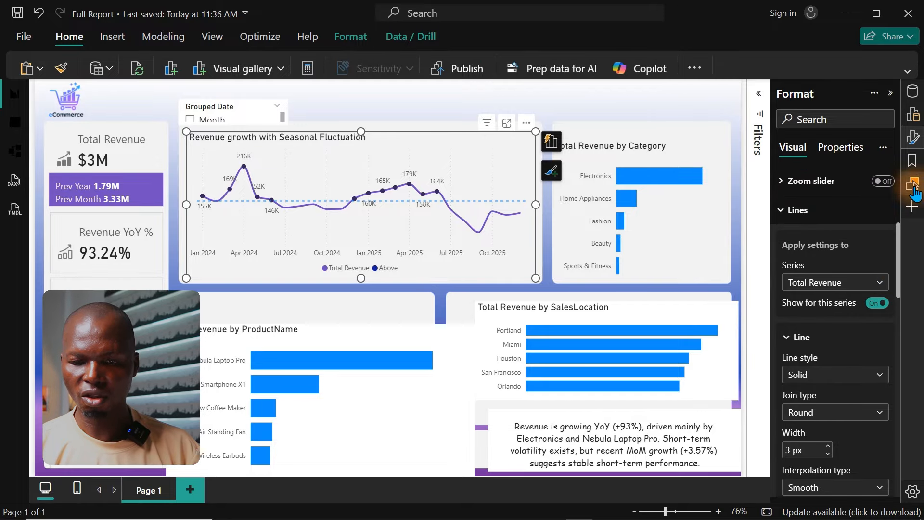
click(913, 144)
click(914, 149)
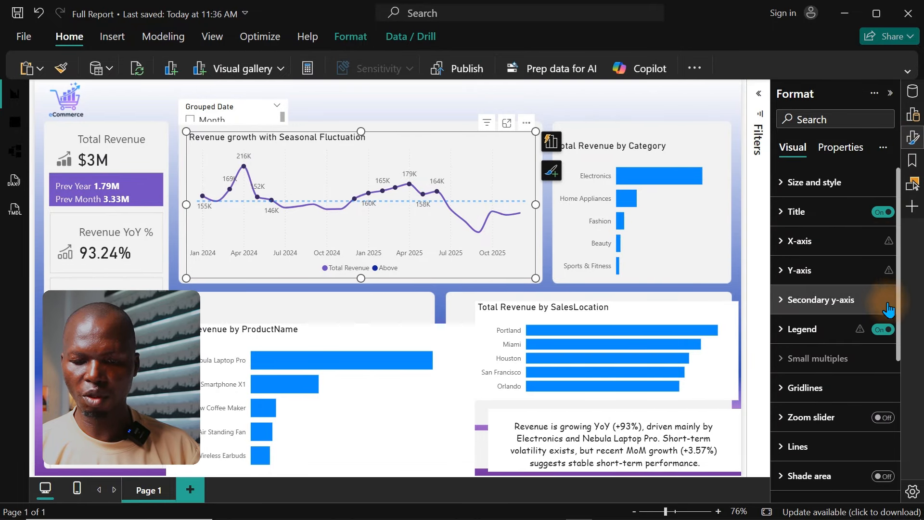
drag(898, 290, 893, 417)
click(800, 300)
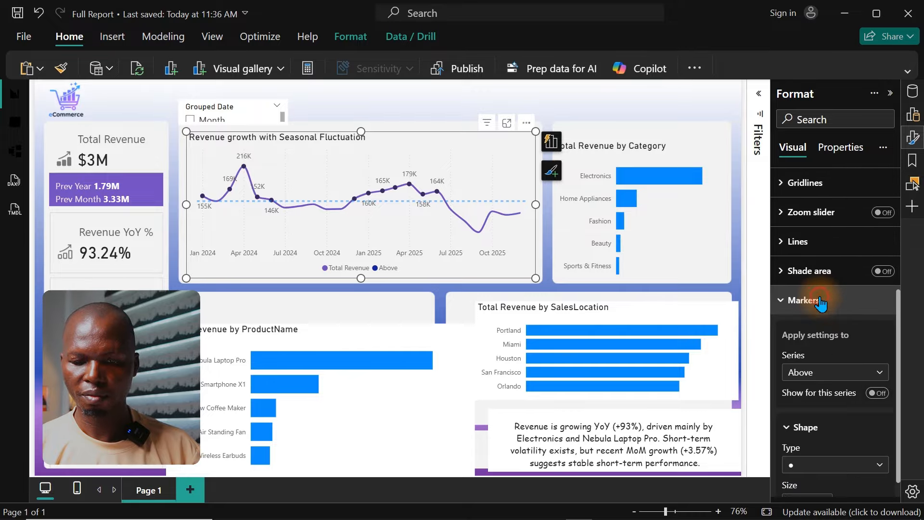
click(878, 395)
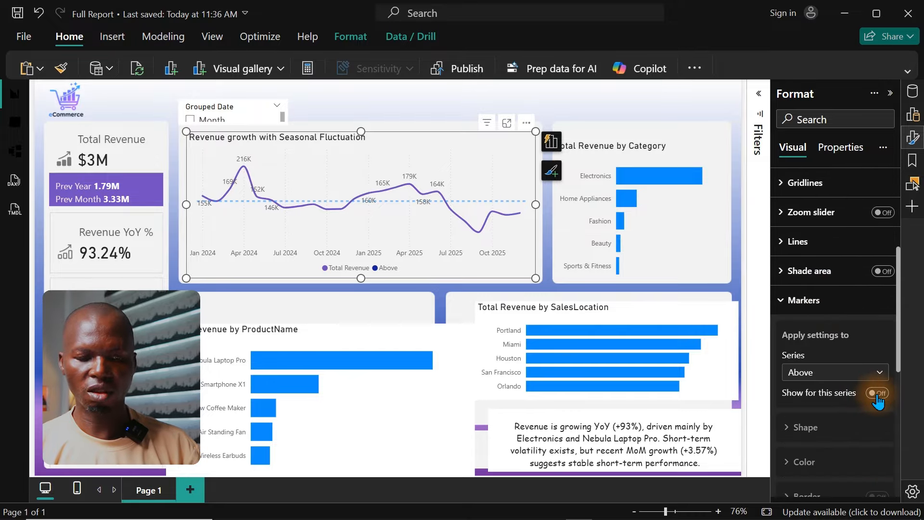
click(878, 396)
Step: Turn off Match line color in the revenue line chart's legend options
scroll(843, 313, up, 3)
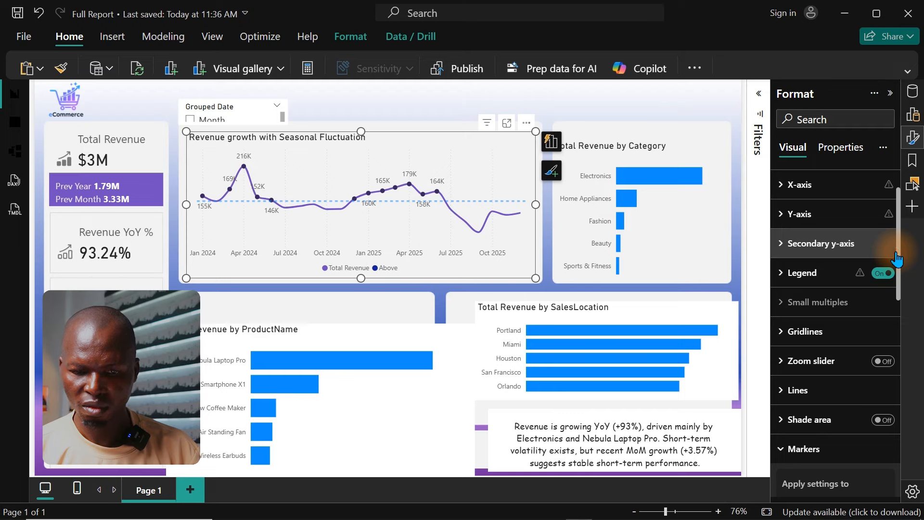
click(821, 243)
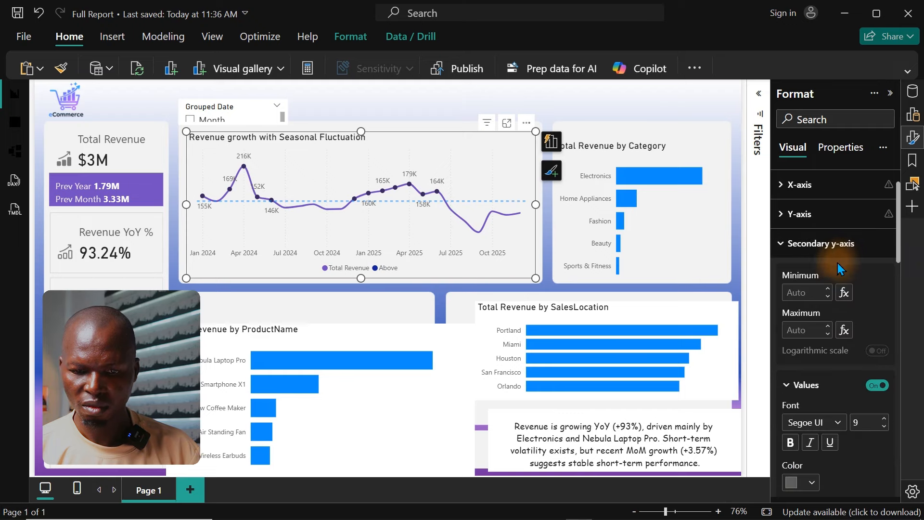
click(910, 144)
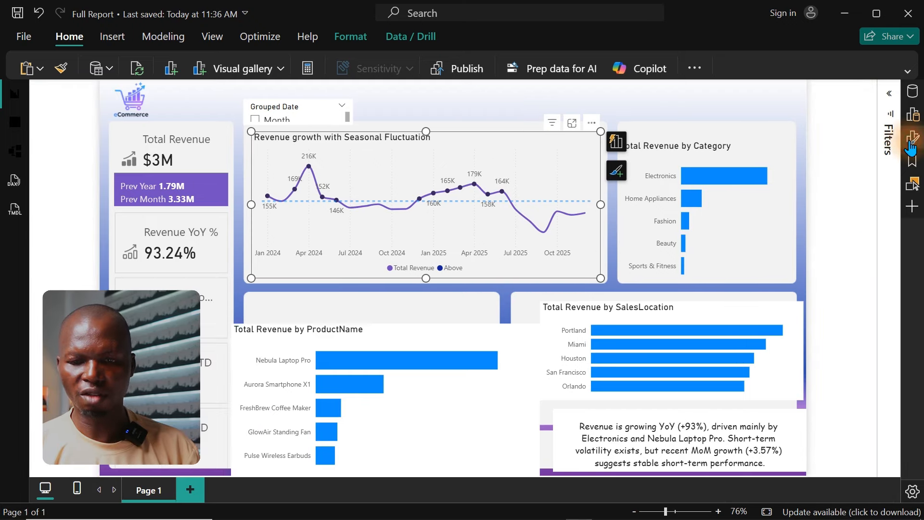
click(911, 145)
click(809, 329)
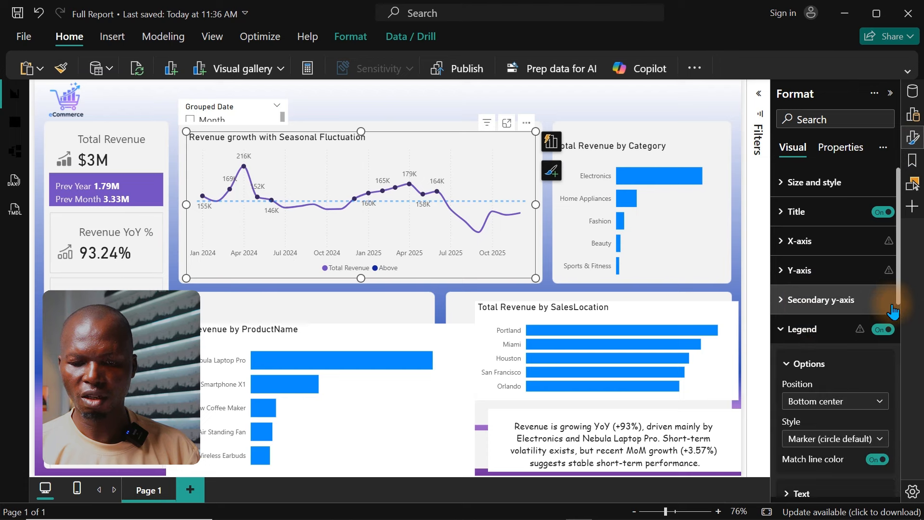
drag(897, 281, 897, 345)
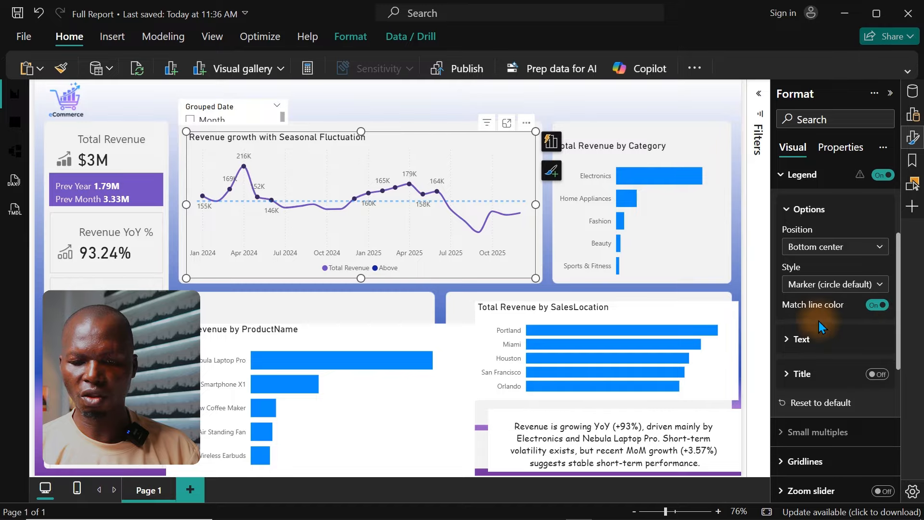
click(877, 306)
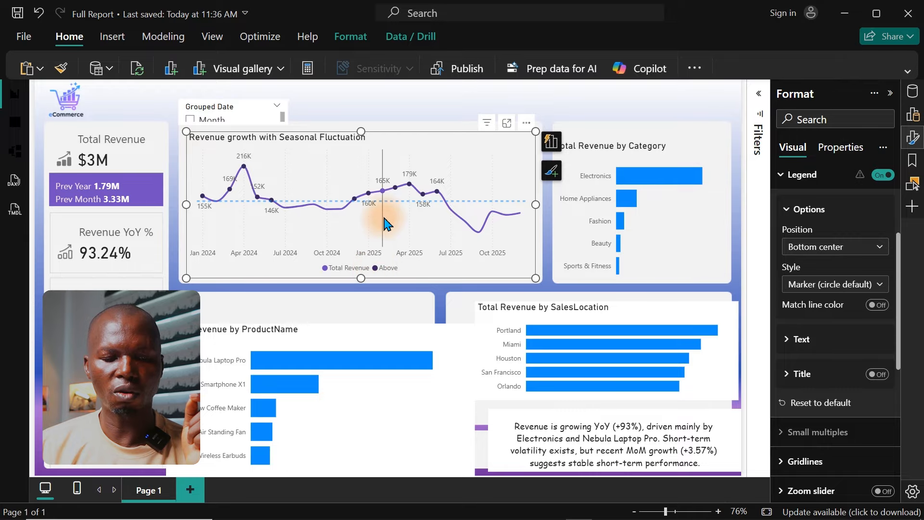
mouse_move(383, 192)
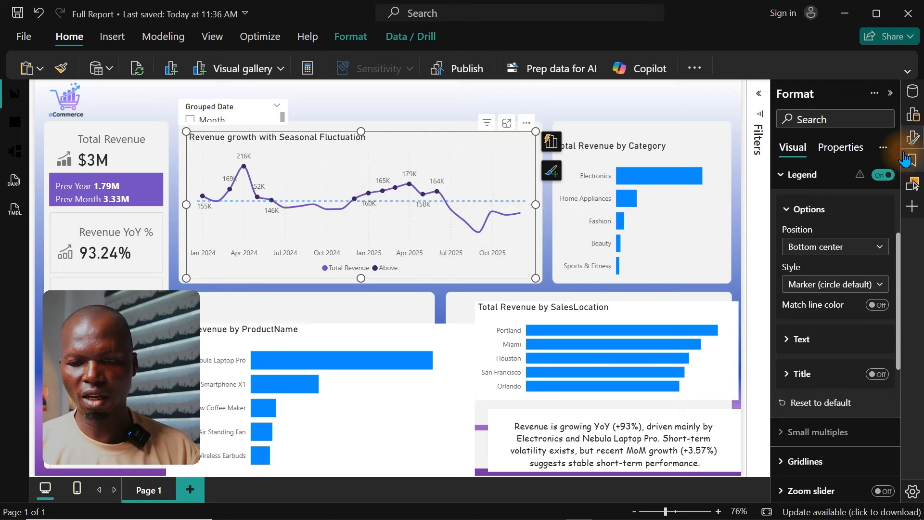
Step: Set the line color of the revenue line chart's average reference line to dark gray
click(914, 138)
click(913, 138)
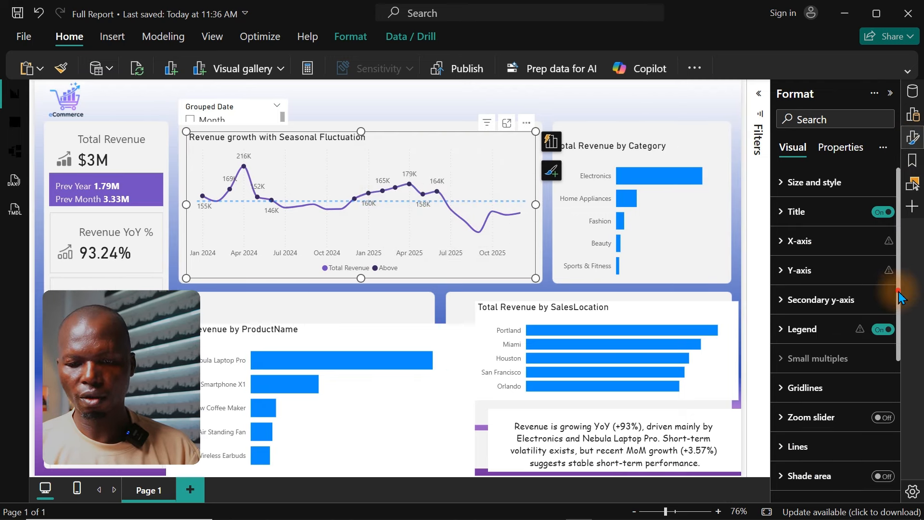
scroll(847, 337, down, 5)
click(815, 425)
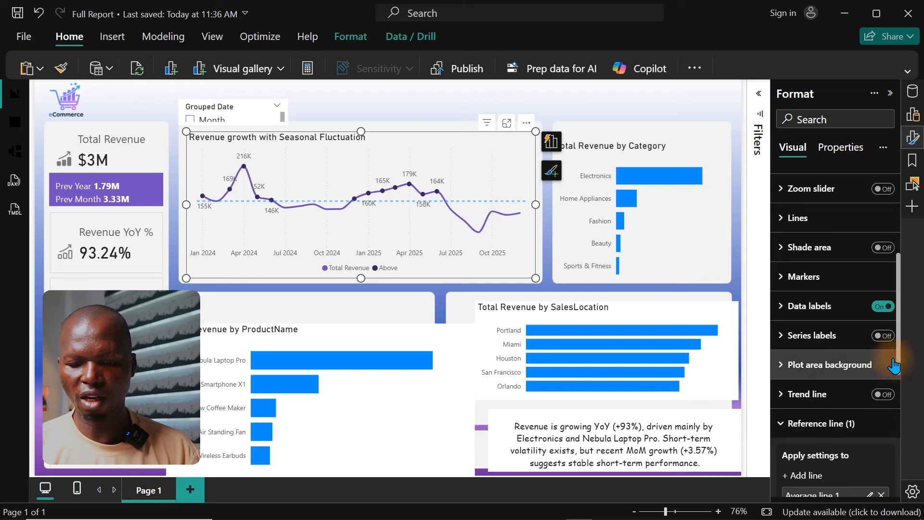
scroll(902, 440, down, 5)
scroll(903, 447, down, 3)
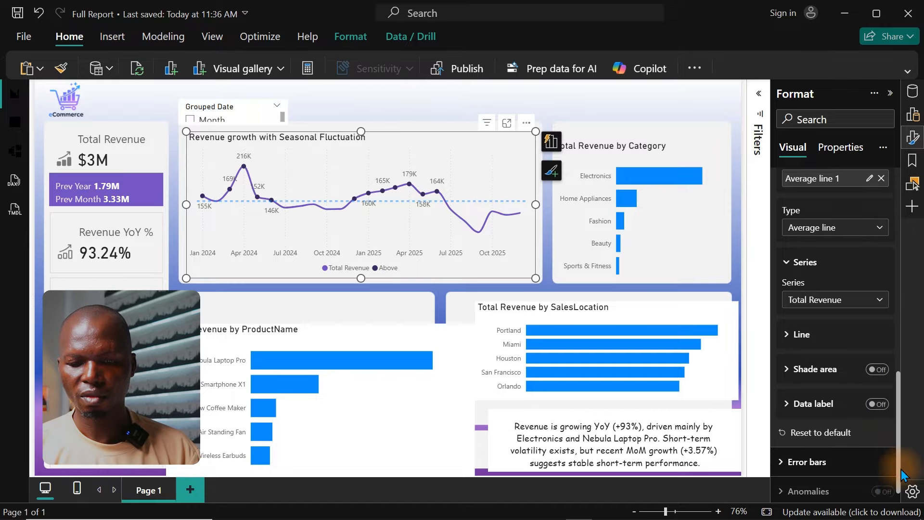
click(808, 332)
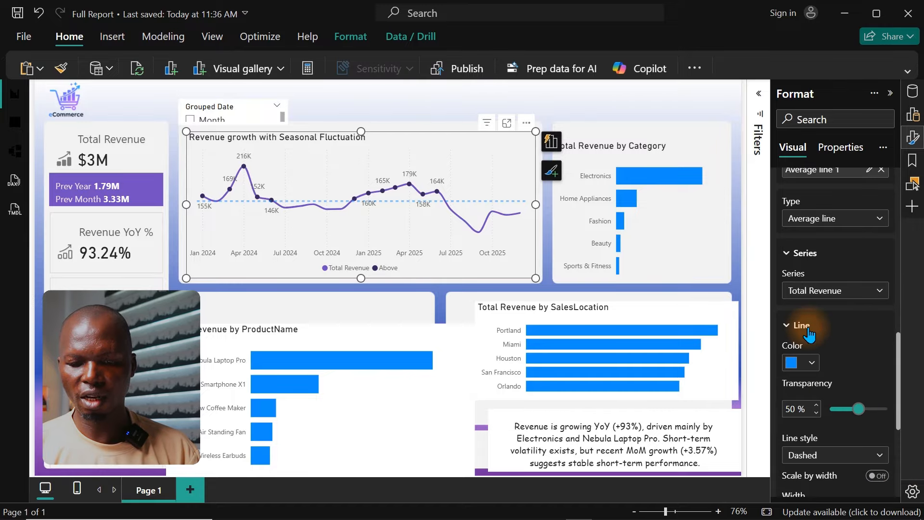
click(807, 368)
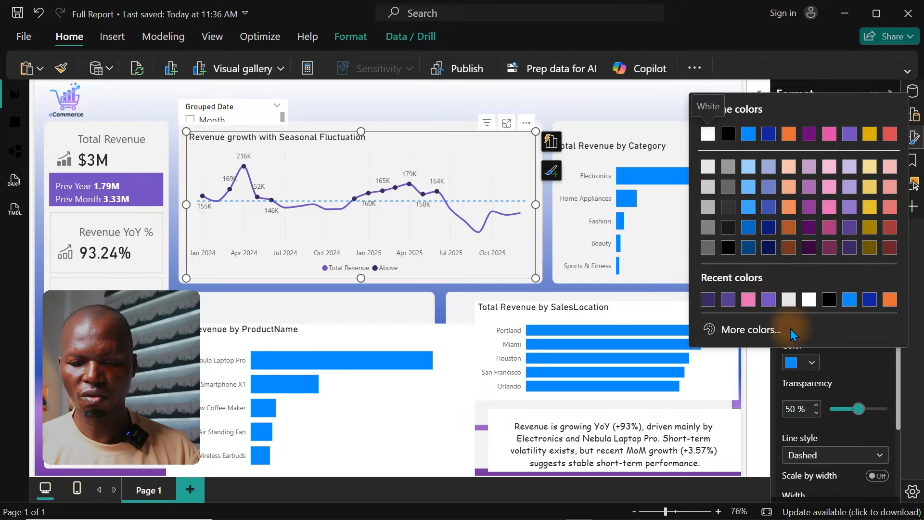
click(727, 189)
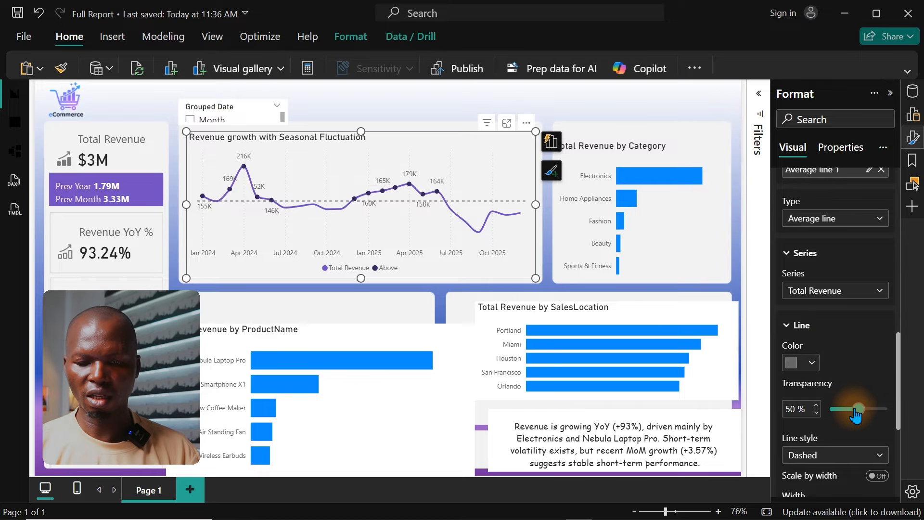
Step: Set the average reference line's transparency to 70%
drag(860, 411, 871, 413)
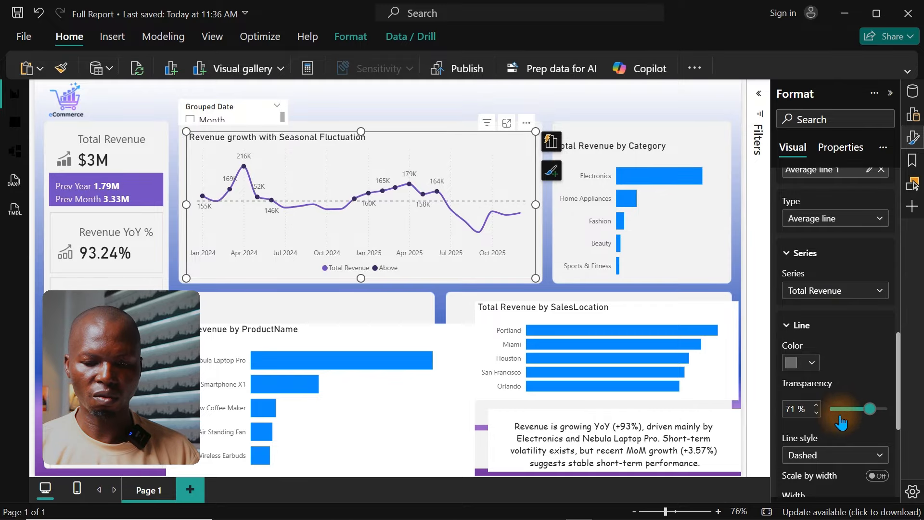
click(817, 413)
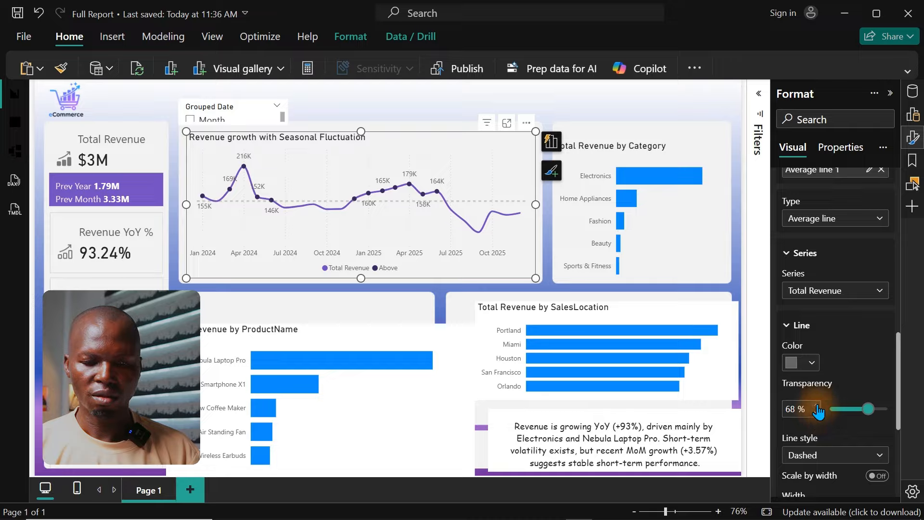
click(818, 405)
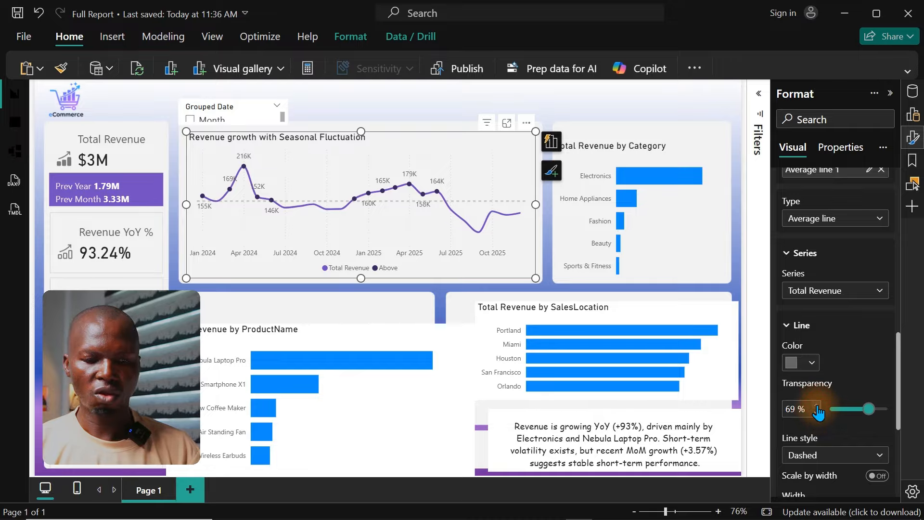
click(817, 407)
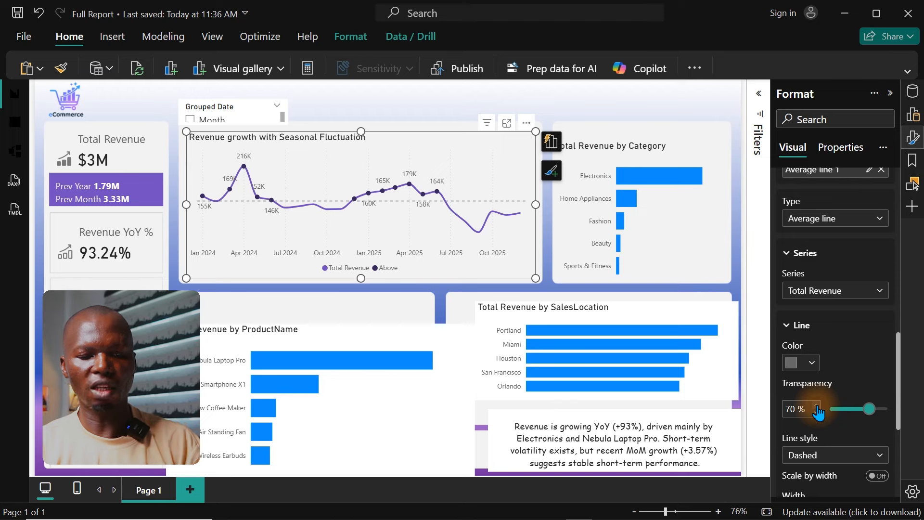
Step: Extend the Total Revenue by Category chart upward to a height of about 281, aligning its top edge with the revenue line chart
click(693, 226)
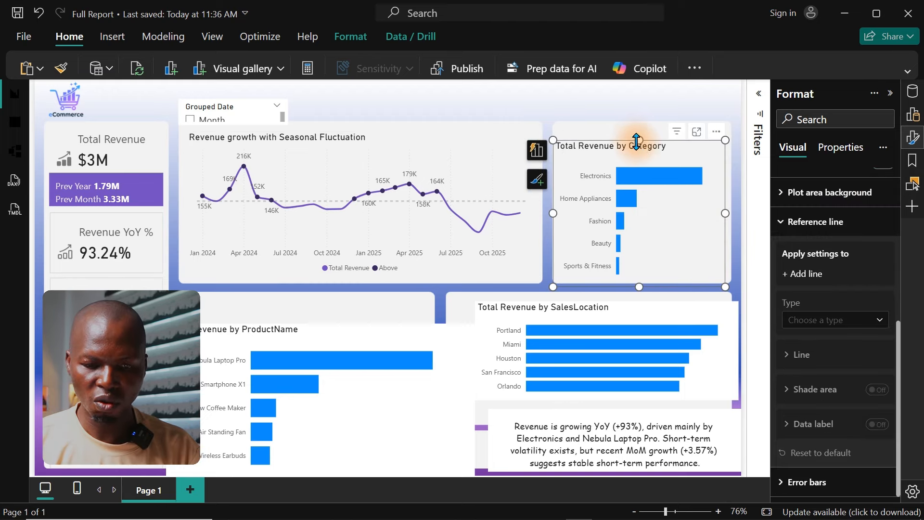
drag(638, 139, 639, 135)
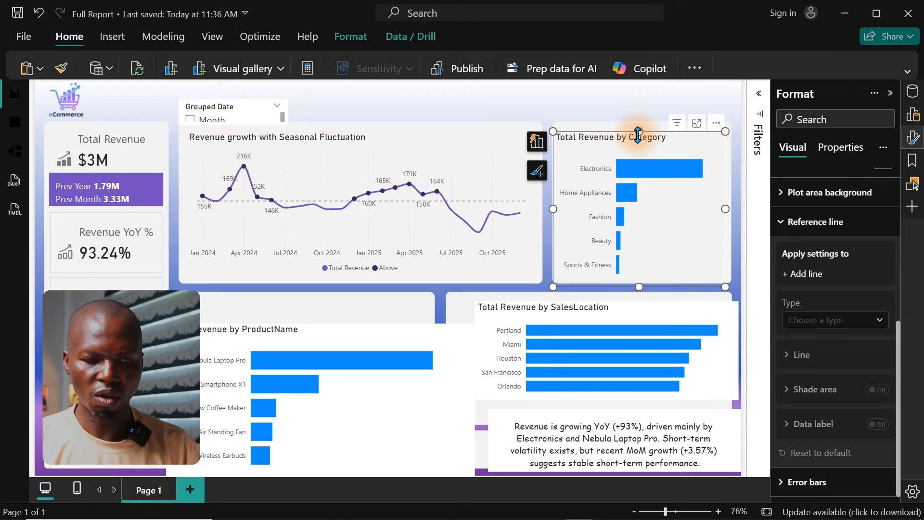
click(916, 138)
click(915, 138)
click(888, 182)
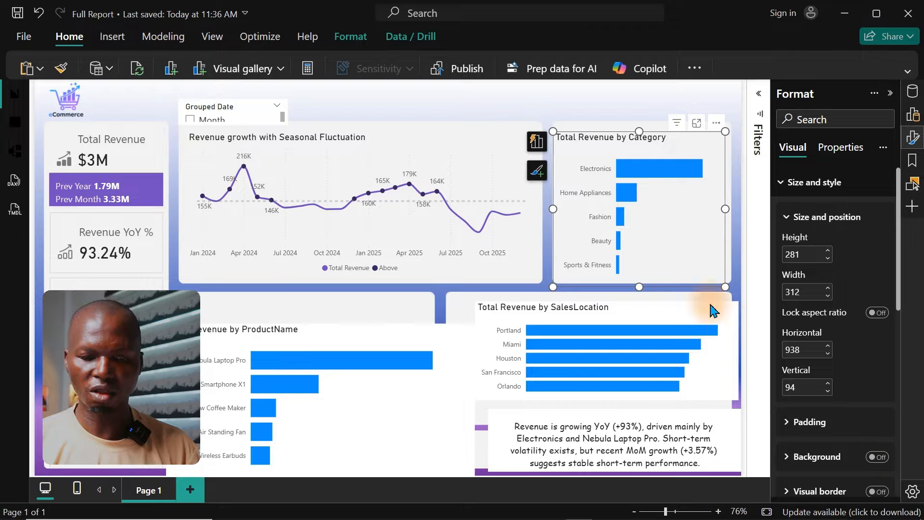
Step: Recolor all bars of the Total Revenue by Category chart in the same medium purple as the Total Revenue line
click(914, 142)
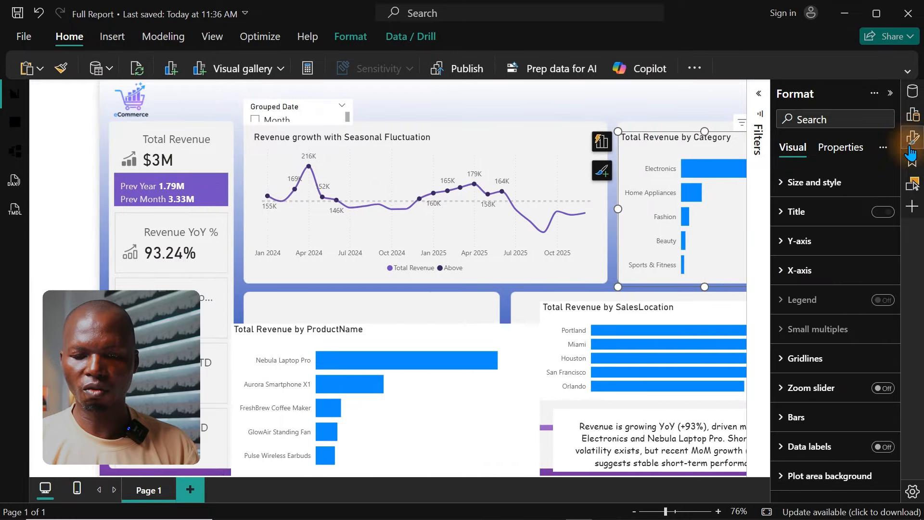
click(809, 425)
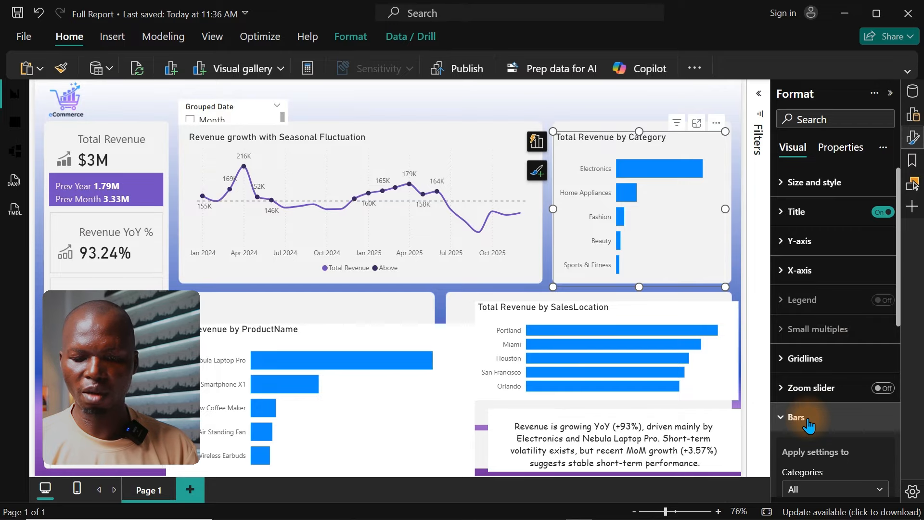
scroll(898, 289, down, 5)
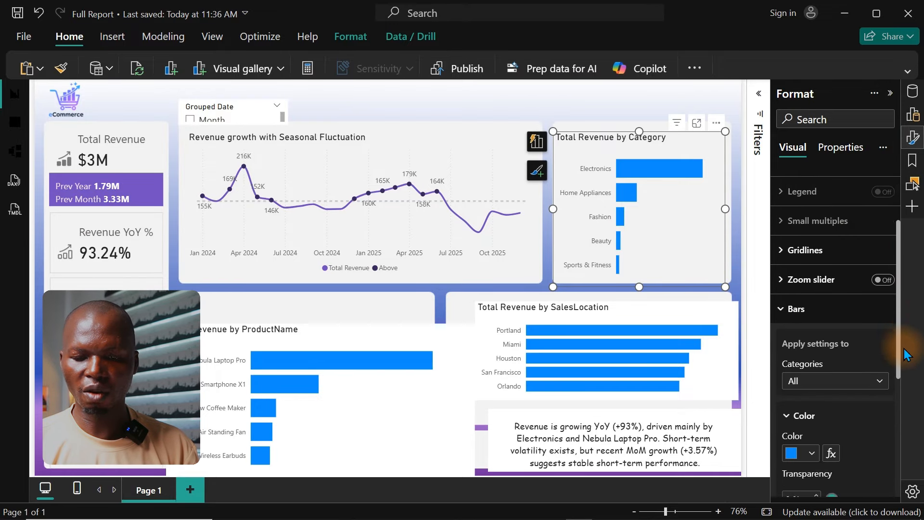
click(812, 340)
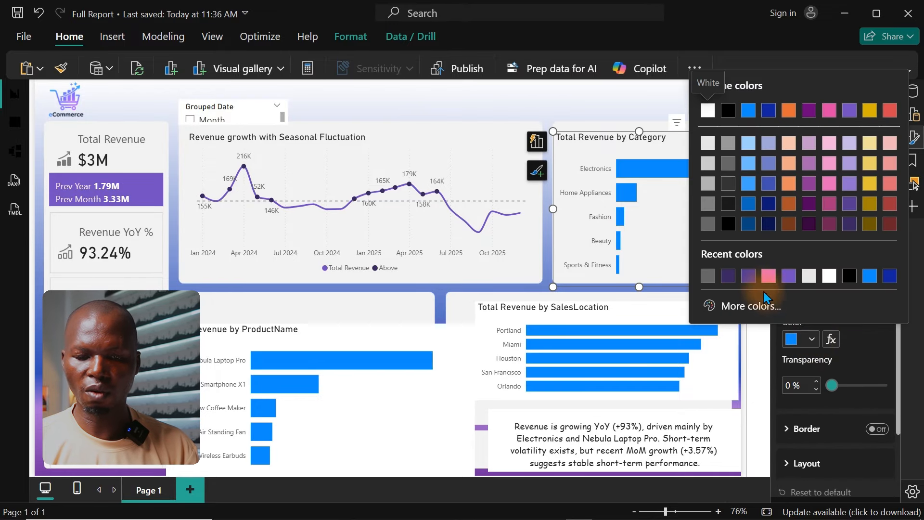
click(729, 276)
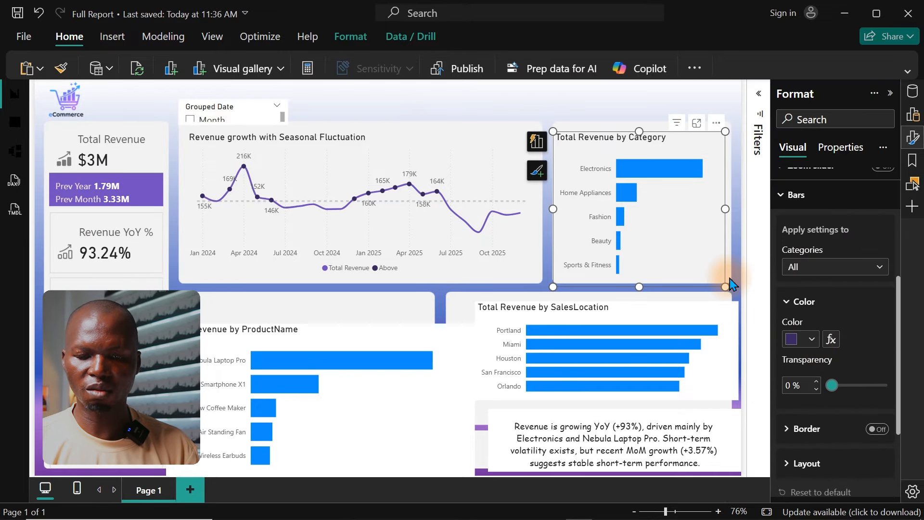
click(812, 339)
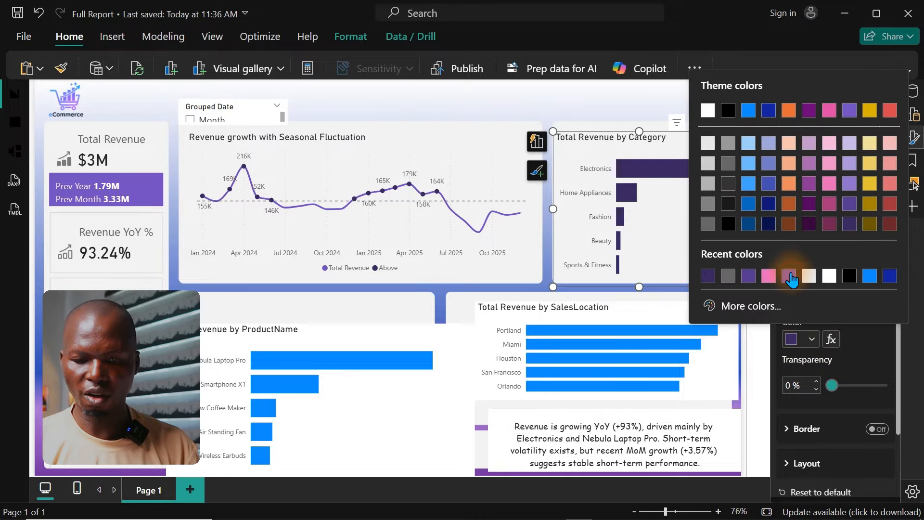
click(792, 275)
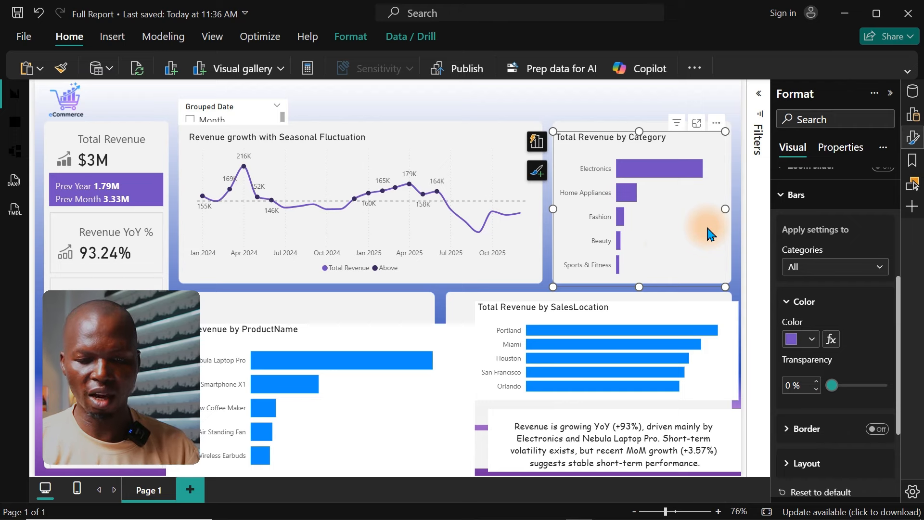
Step: Turn on data labels for the Total Revenue by Category chart
click(911, 136)
click(911, 136)
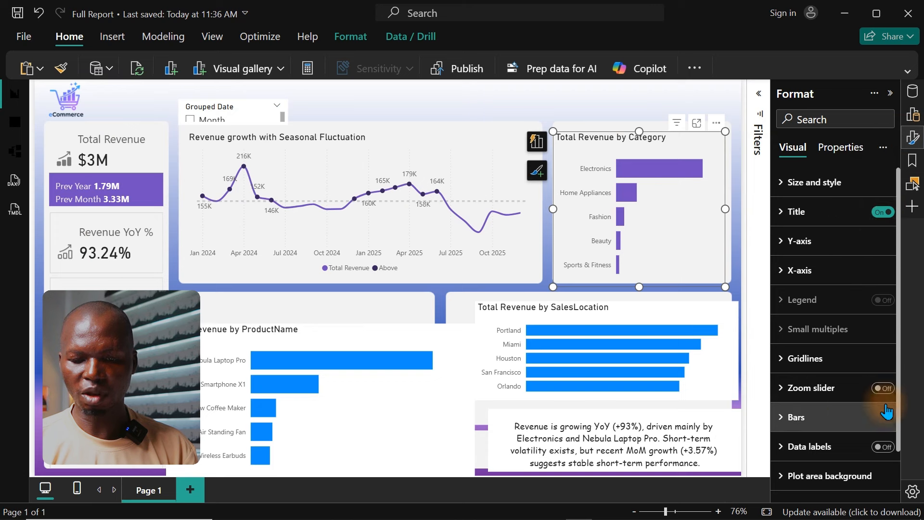
click(884, 448)
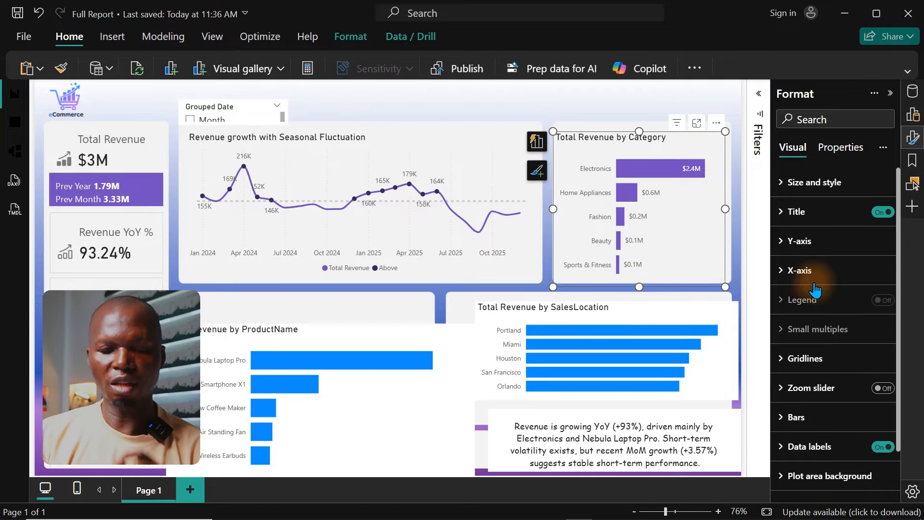
Step: Set the data label display units of the Total Revenue by Category chart to Thousands in focus mode, and return to the report
click(697, 126)
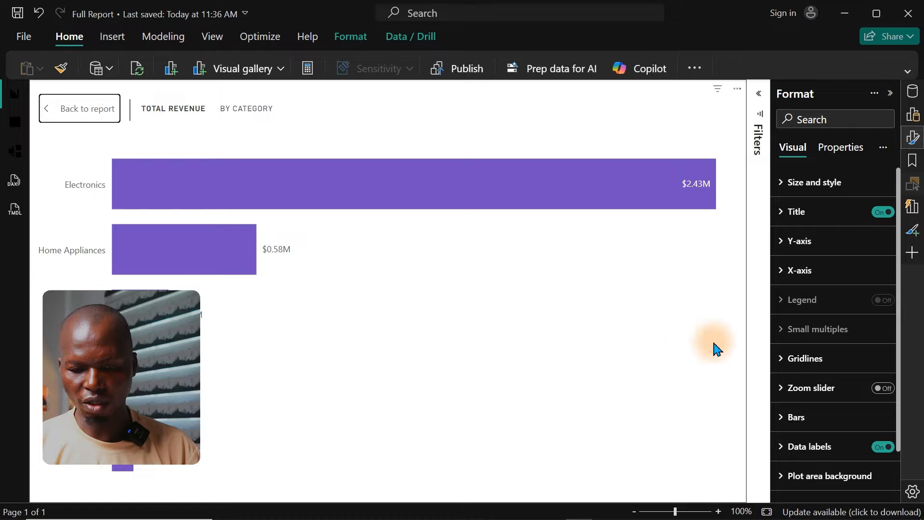
click(824, 448)
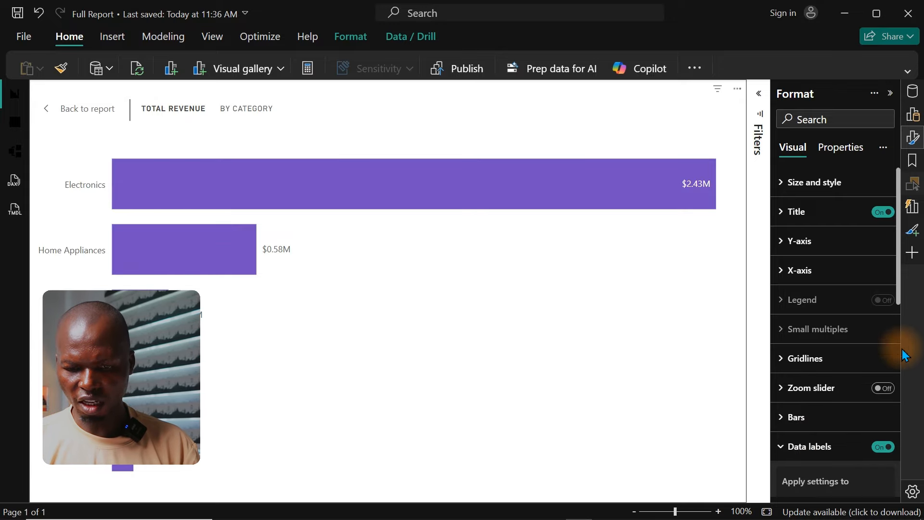
drag(898, 296, 904, 413)
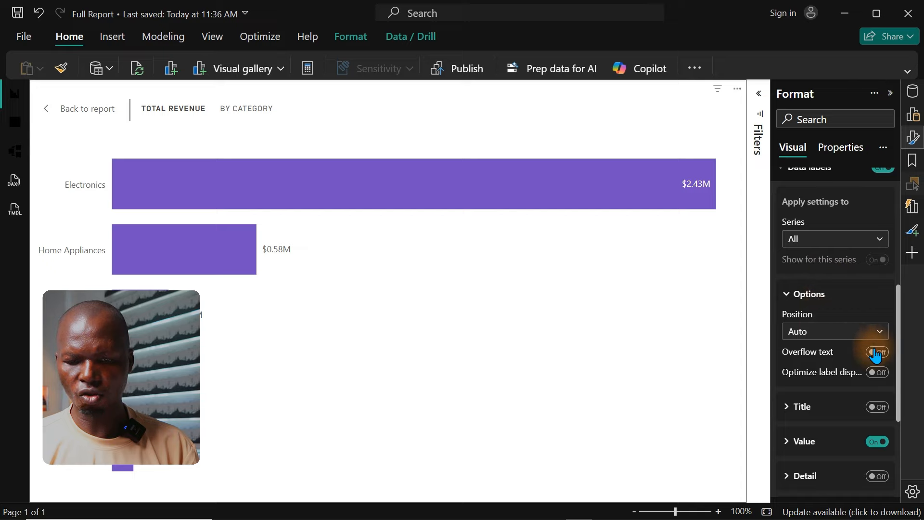
click(833, 443)
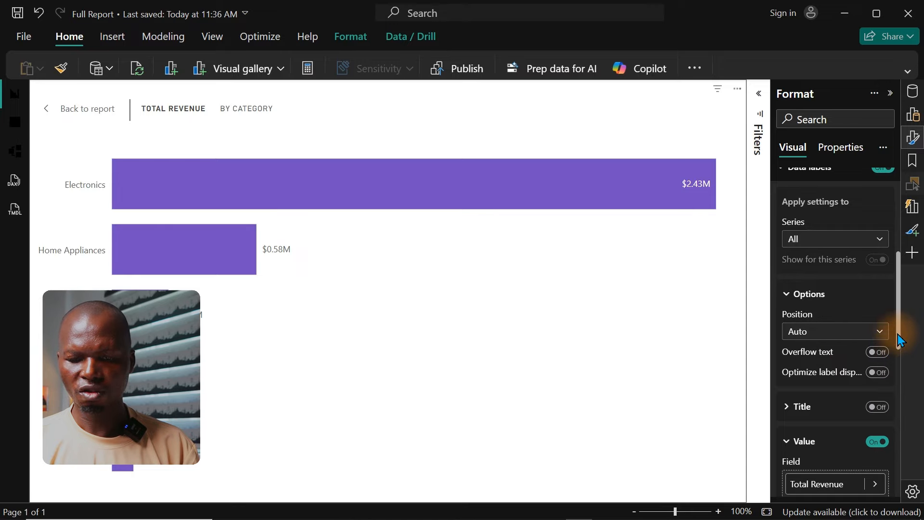
drag(899, 337, 899, 413)
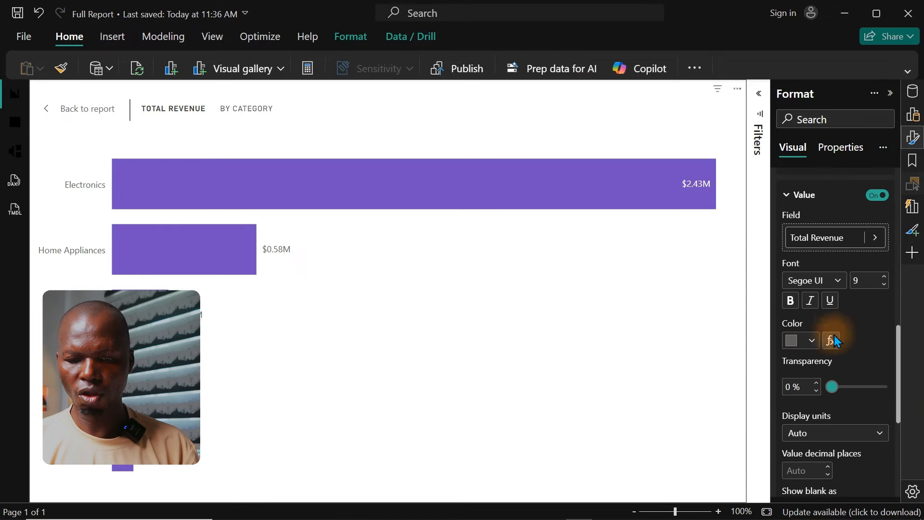
click(821, 435)
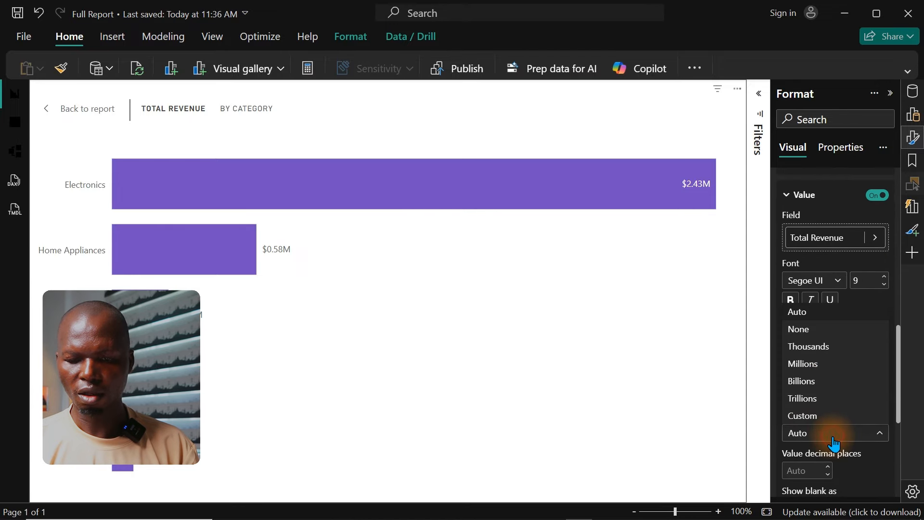
click(807, 347)
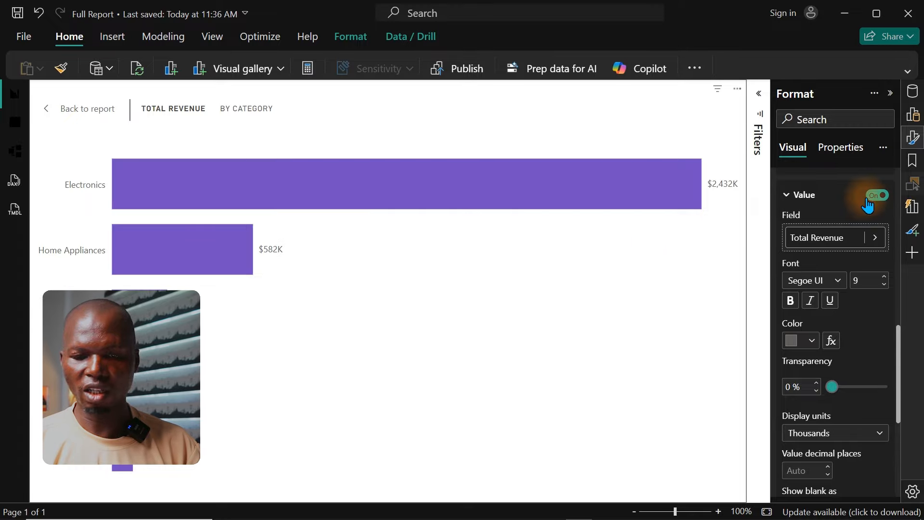
click(85, 110)
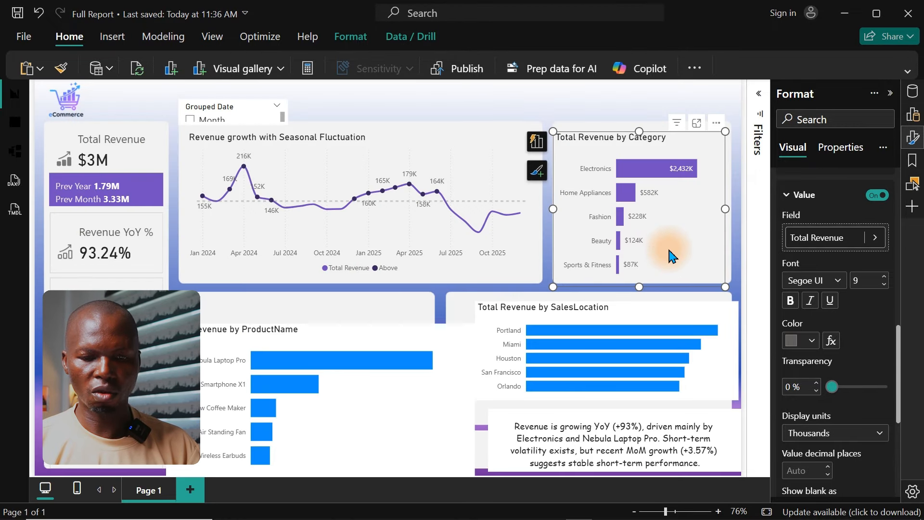
Step: Change the title of the Total Revenue by Category chart to "Which Category drives the business?"
mouse_move(676, 176)
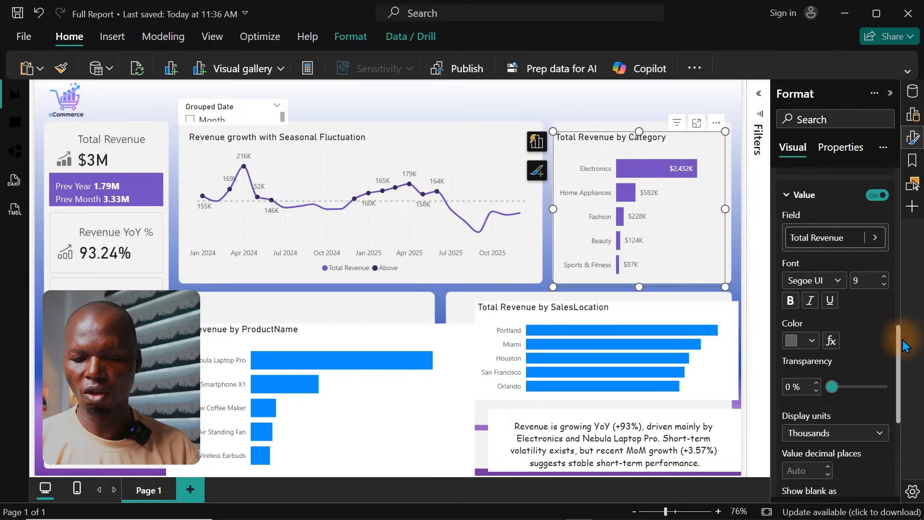
scroll(897, 356, up, 10)
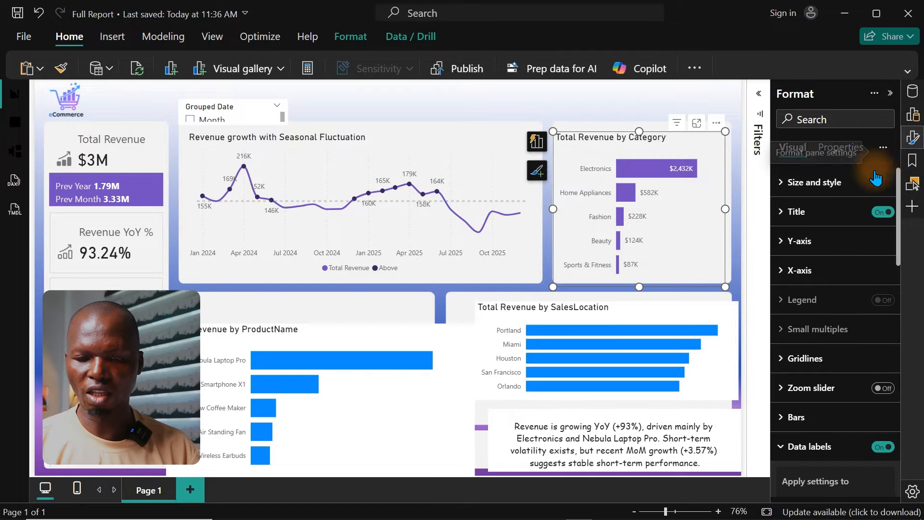
click(859, 214)
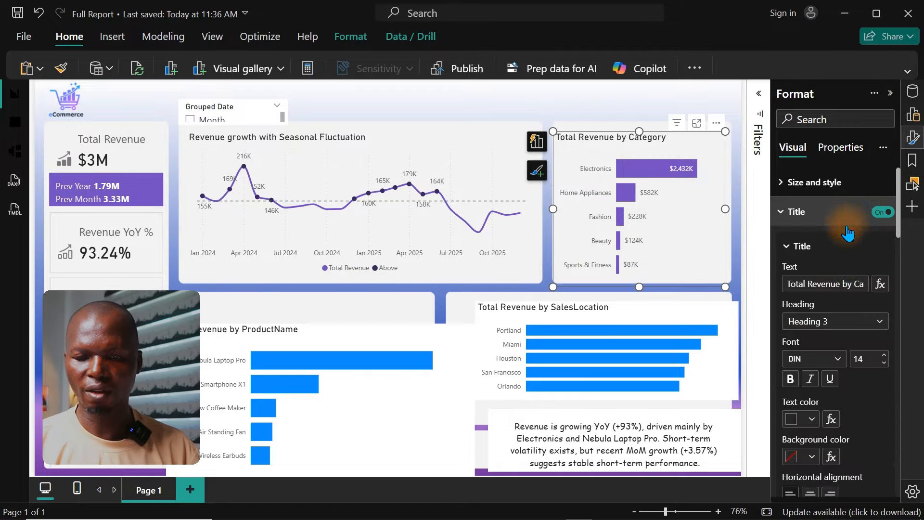
triple_click(845, 288)
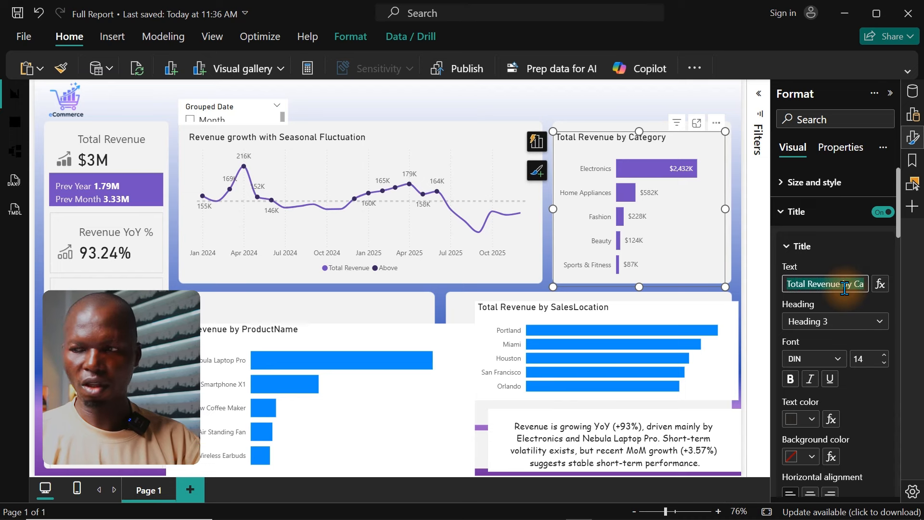
text(Wh)
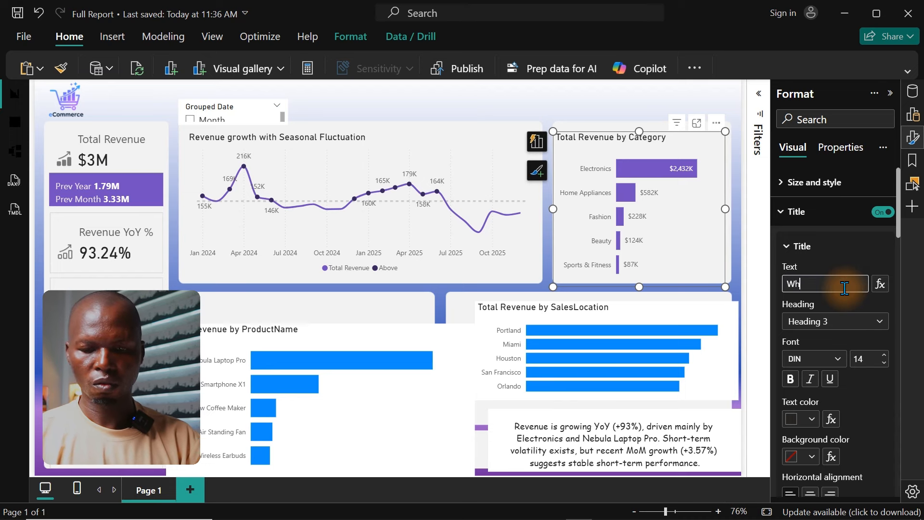
text(cih)
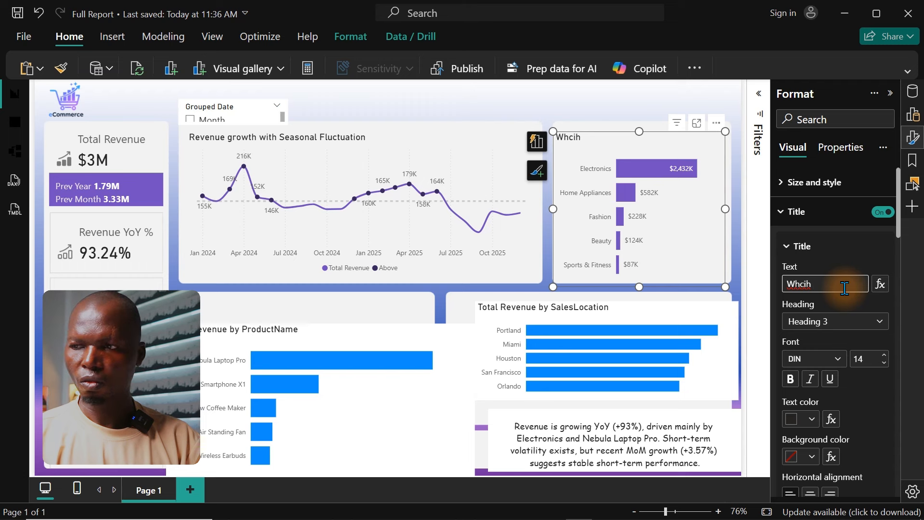
text( Ca)
text(gor)
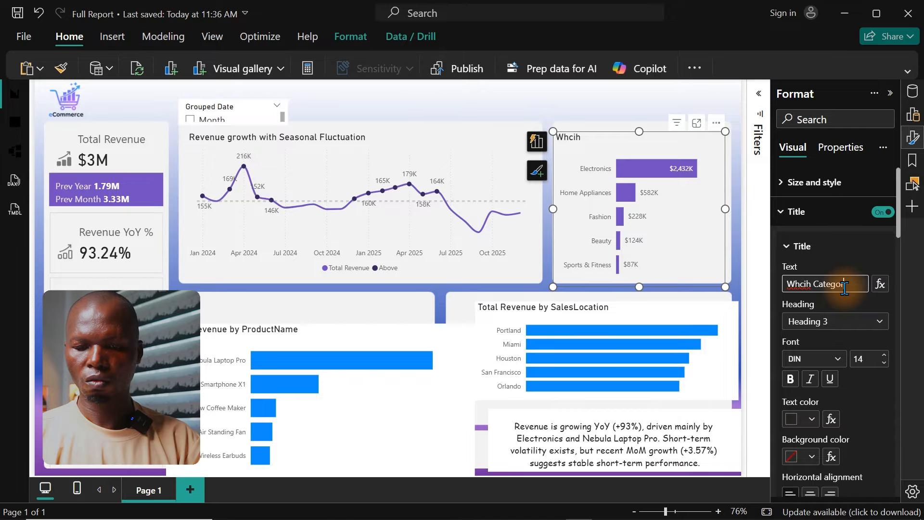
key(BackSpace)
key(BackSpace)
key(BackSpace)
key(BackSpace)
key(BackSpace)
key(BackSpace)
key(BackSpace)
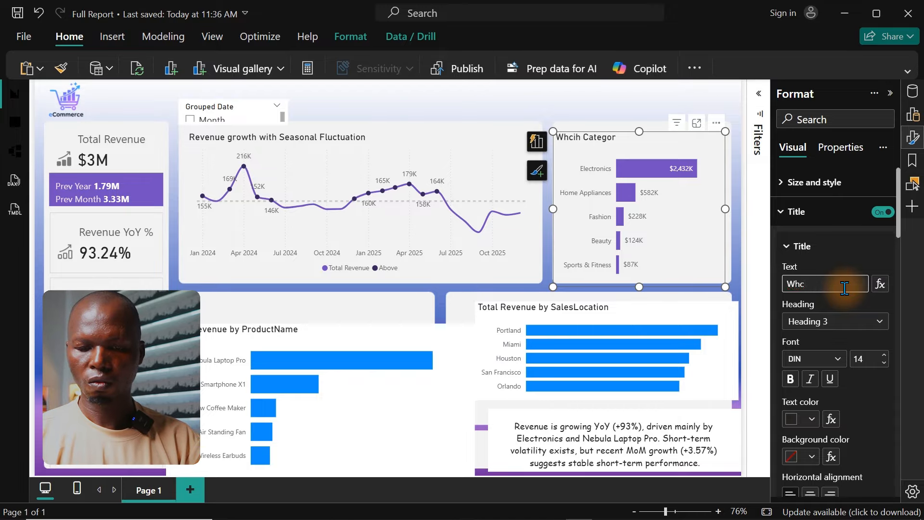
key(BackSpace)
text(ich C)
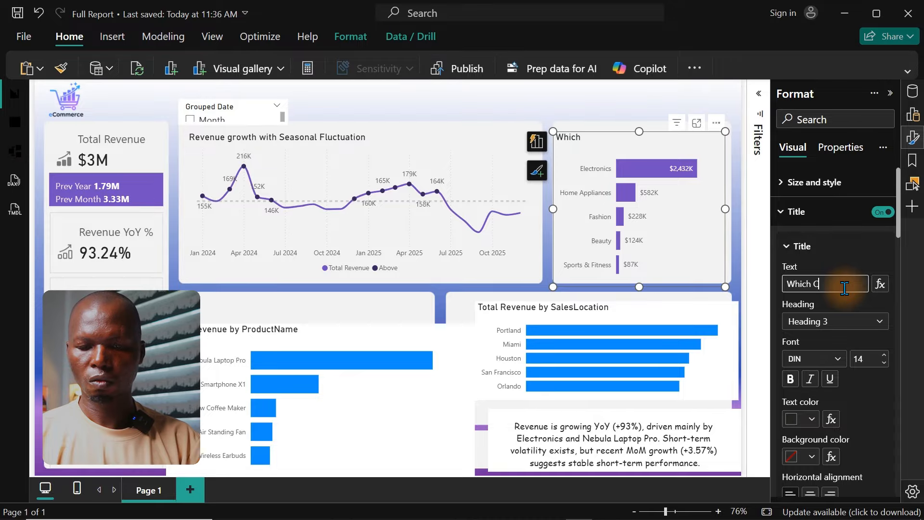
text(ategor)
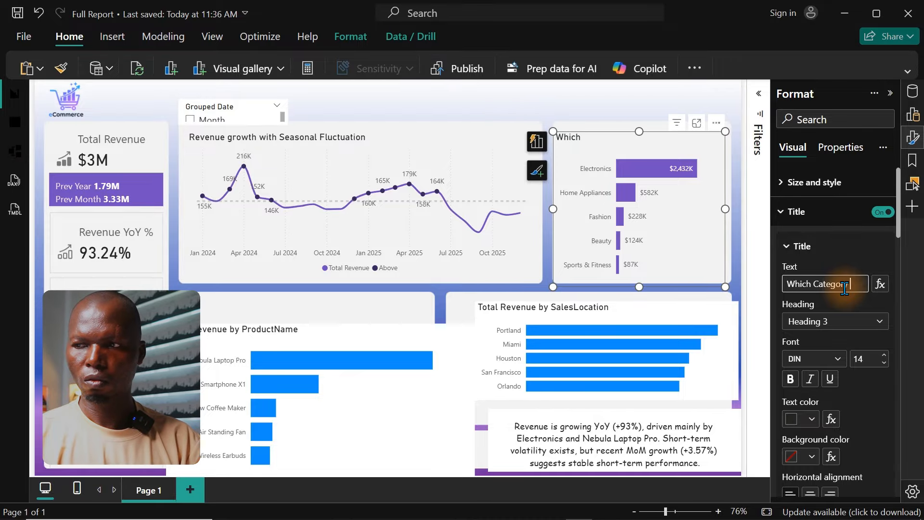
text(y dr)
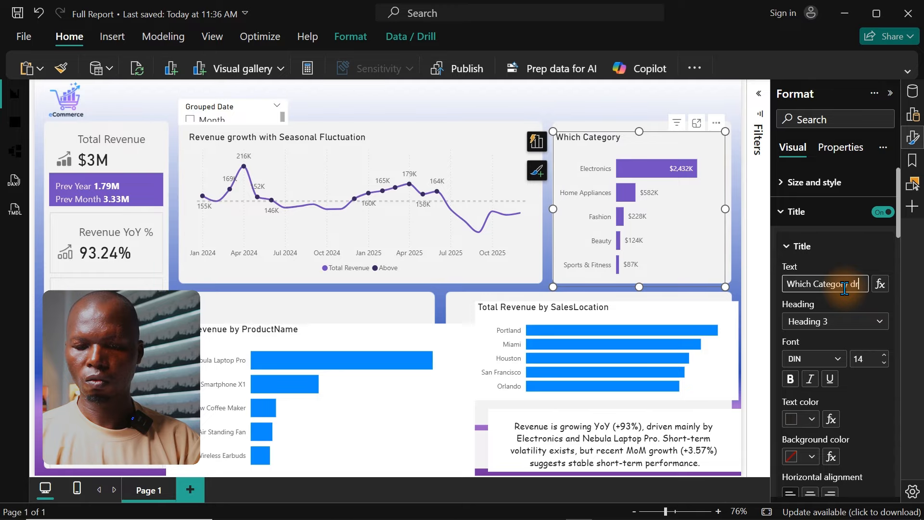
text(ives the)
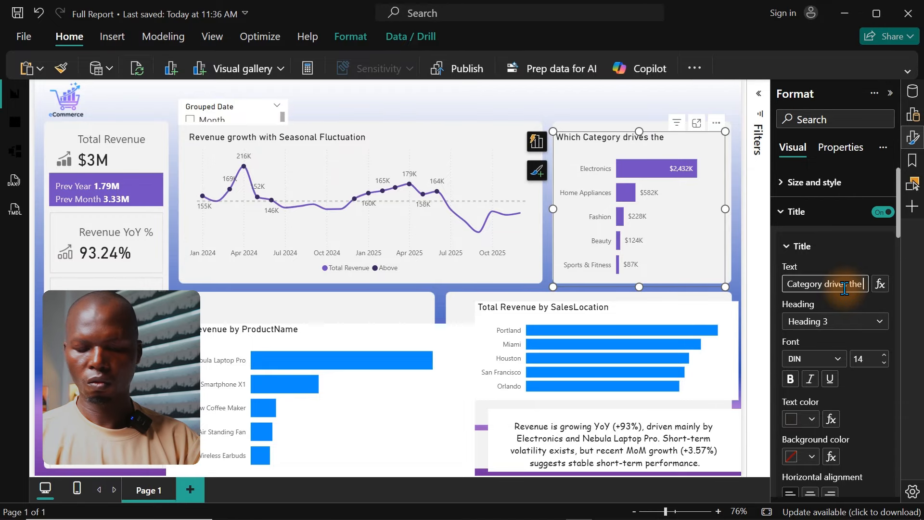
text( busines)
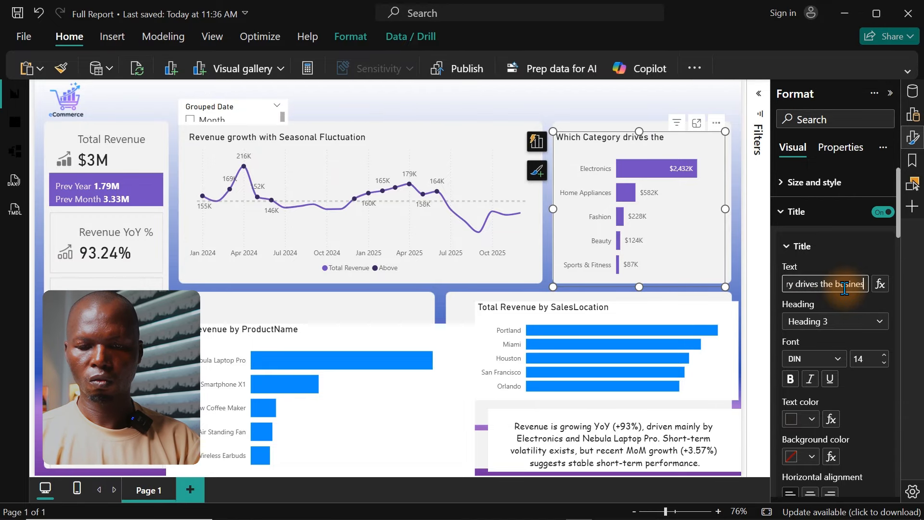
text(s?)
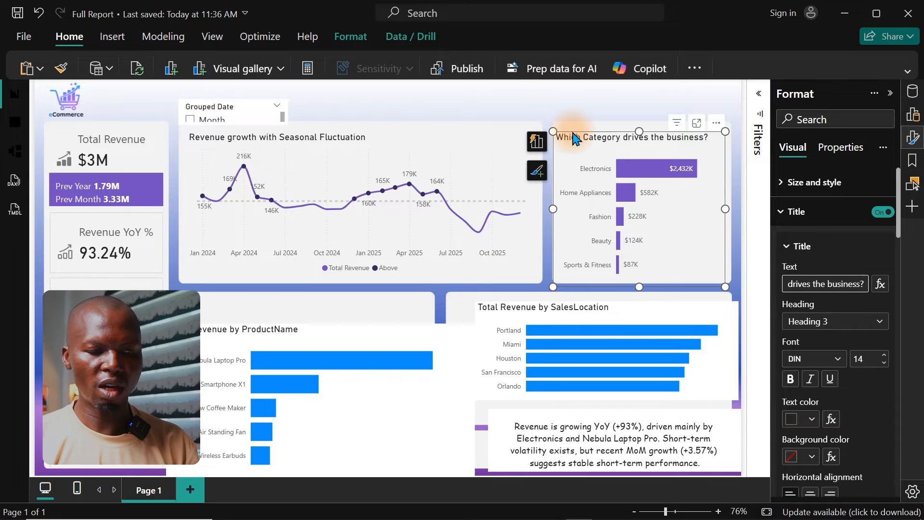
Step: Copy the category chart's formatting to the Total Revenue by ProductName chart, and from that chart to the SalesLocation chart with Format painter
click(66, 72)
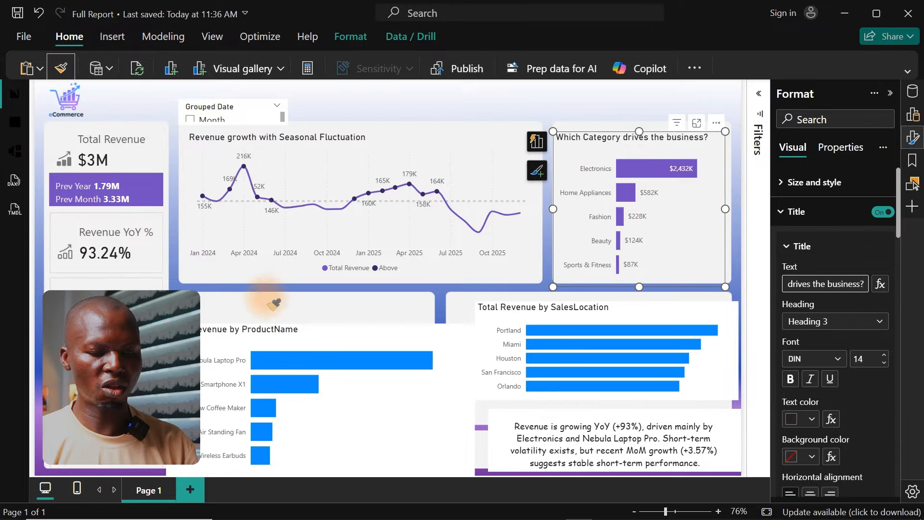
click(350, 340)
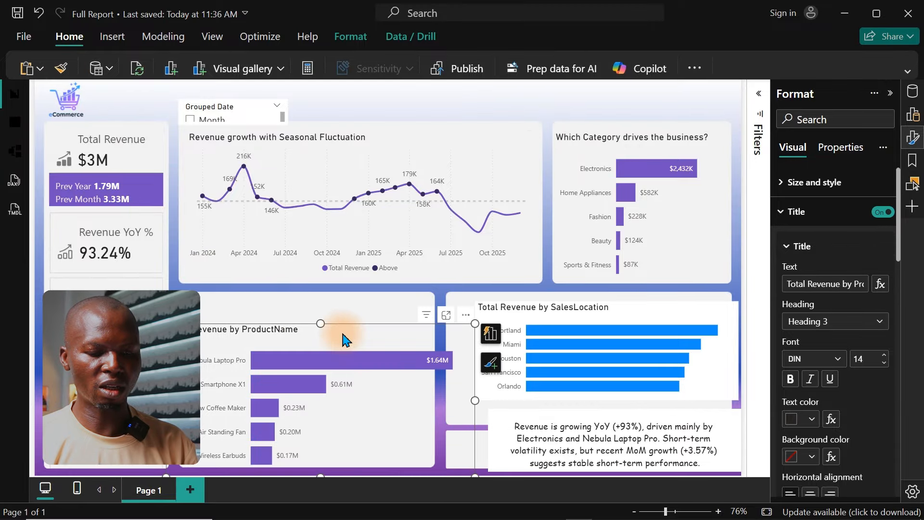
click(65, 69)
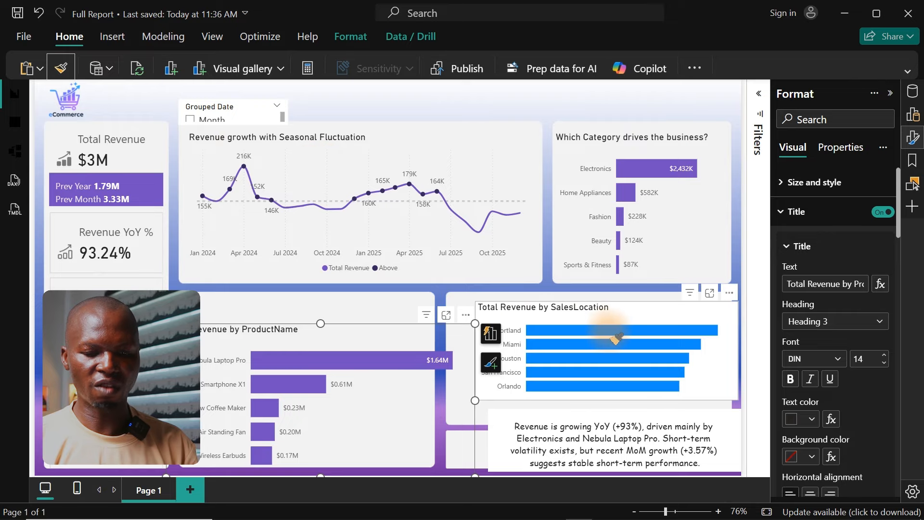
click(629, 307)
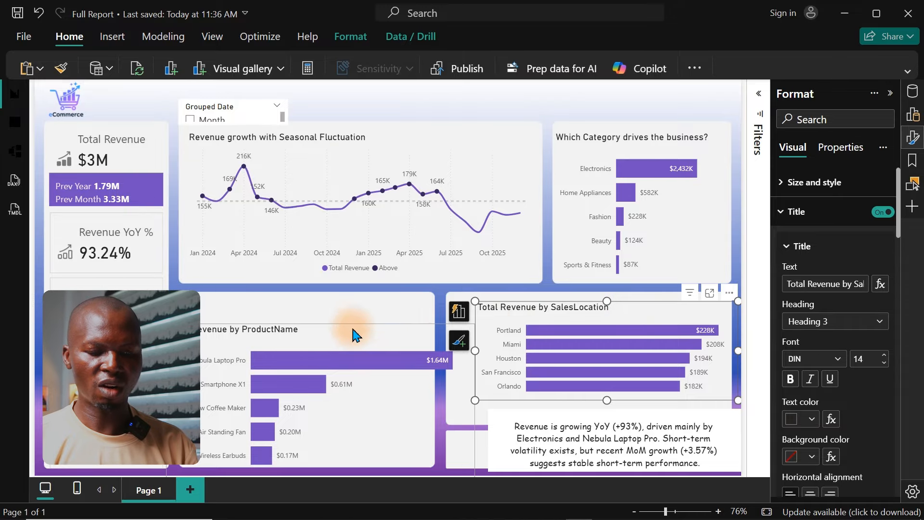
Step: Move and resize the Total Revenue by ProductName chart to fit inside the panel below the revenue line chart
click(335, 338)
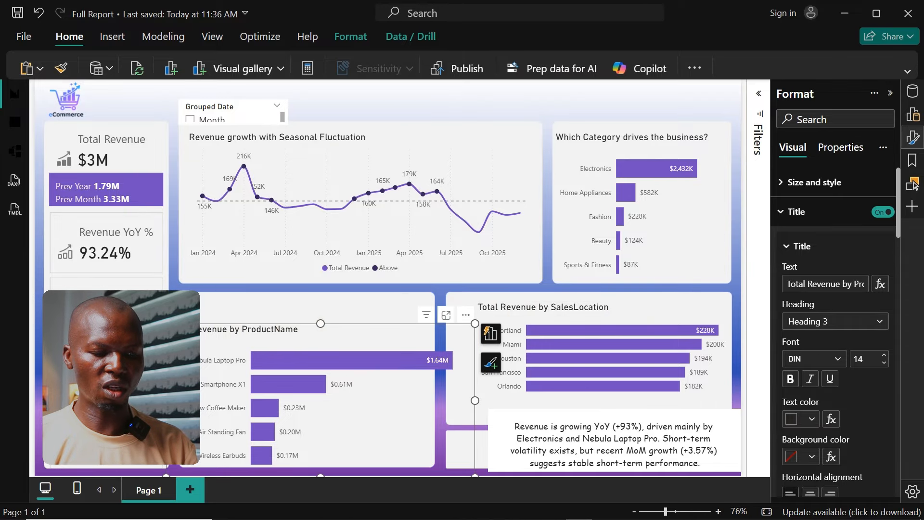
drag(166, 324, 221, 326)
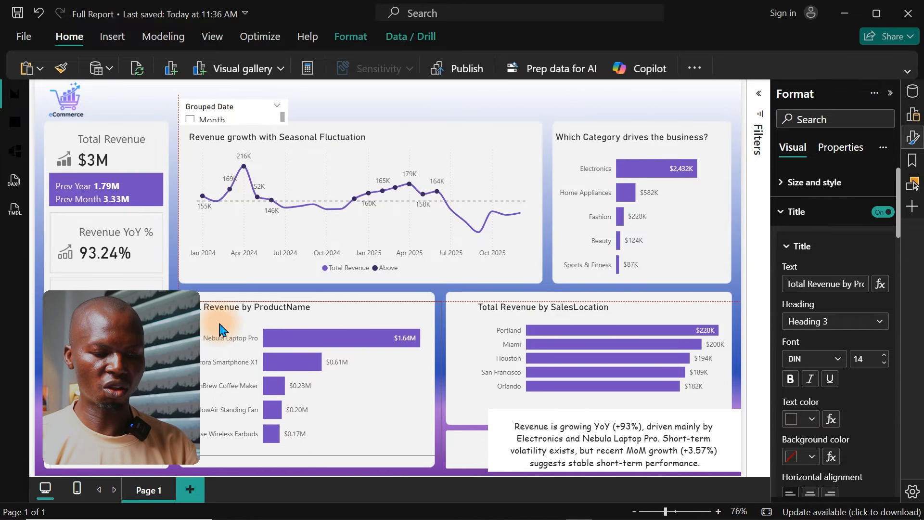
mouse_move(438, 466)
mouse_down()
mouse_move(422, 467)
mouse_move(429, 465)
mouse_up()
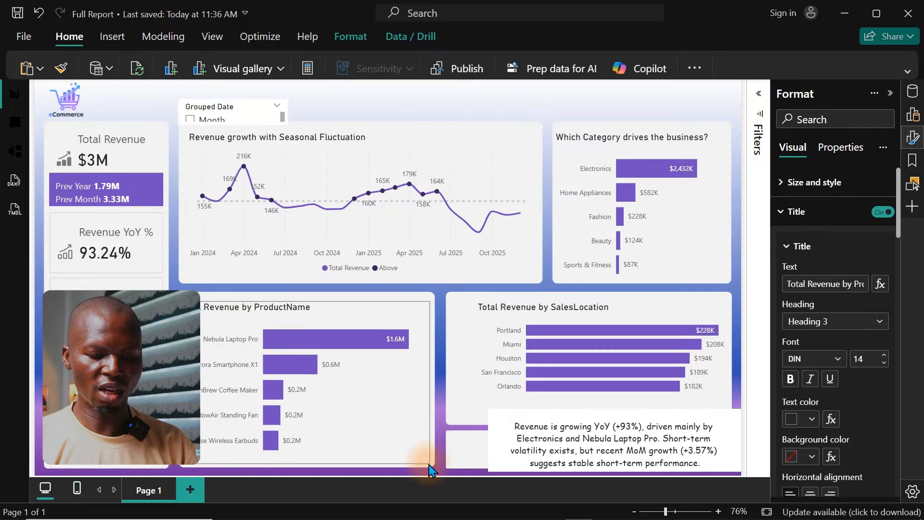
drag(311, 308, 319, 307)
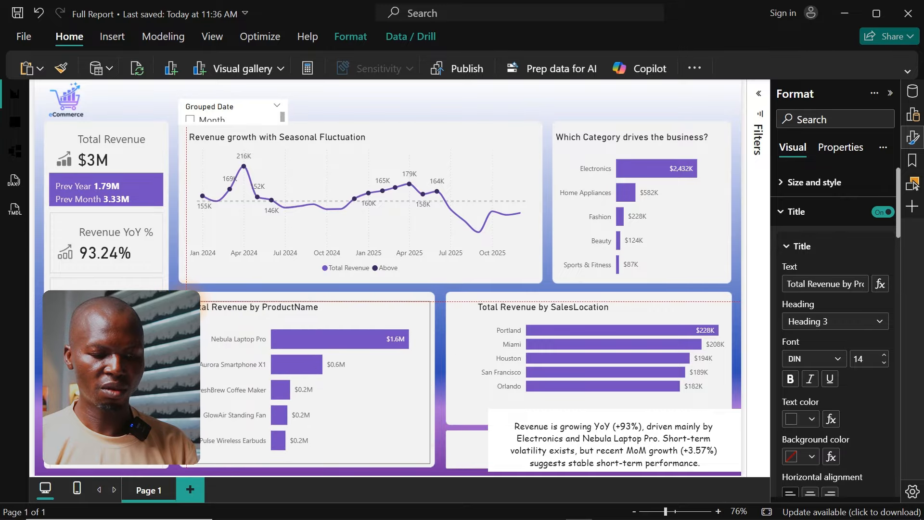
drag(195, 301, 195, 301)
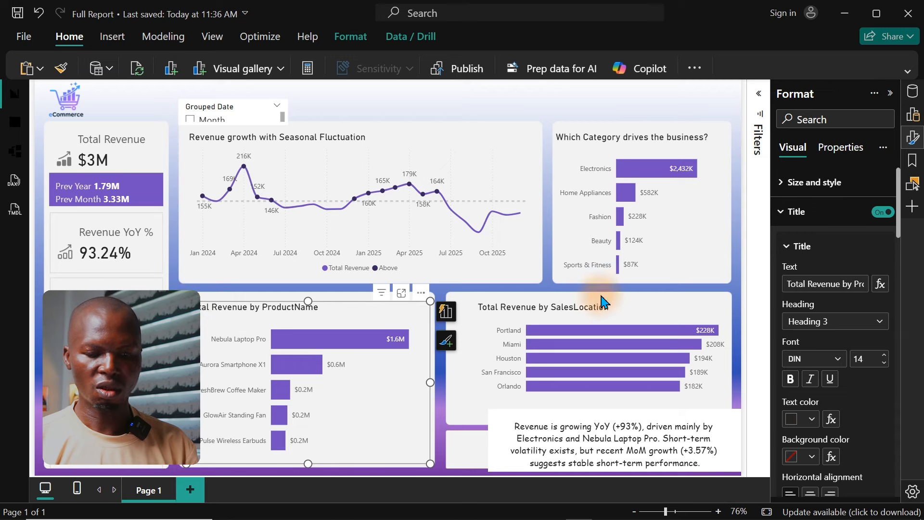
Step: Move the Total Revenue by SalesLocation chart into the panel below the category chart and enlarge it to fill that panel
drag(609, 313, 578, 308)
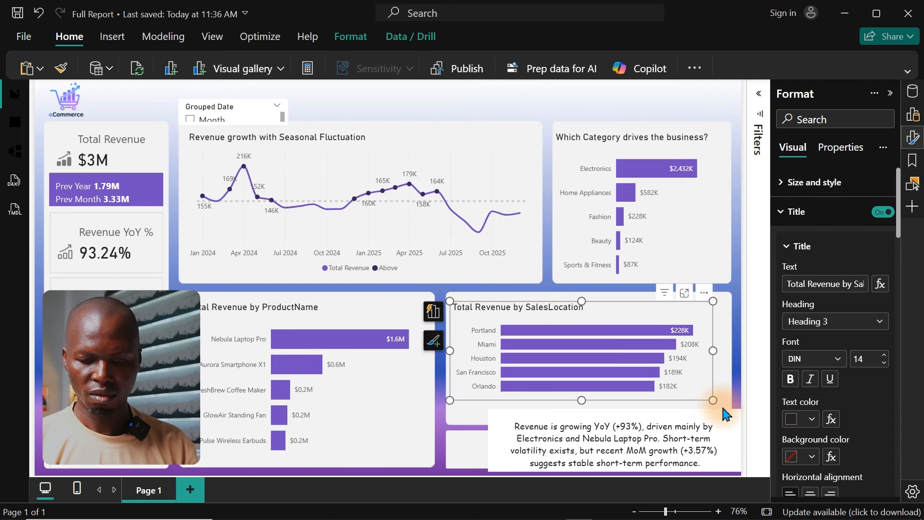
drag(718, 404, 730, 452)
Step: Fit the insight text card over the panel beneath the SalesLocation chart at about 526 wide by 84 high, and turn off its background
drag(586, 414, 589, 434)
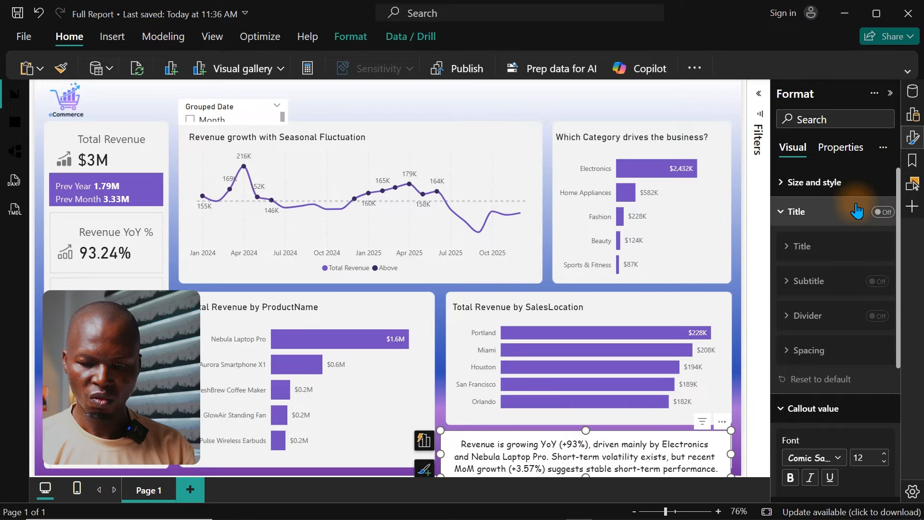
click(844, 192)
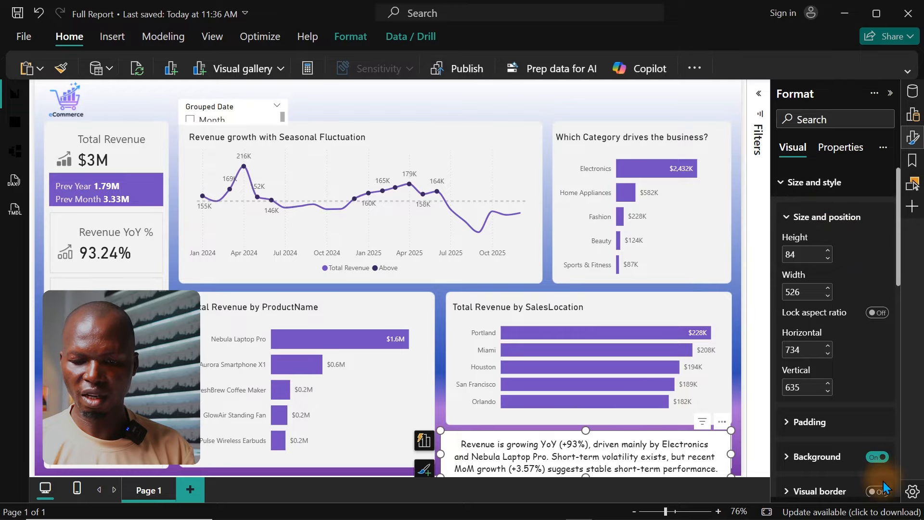
click(873, 455)
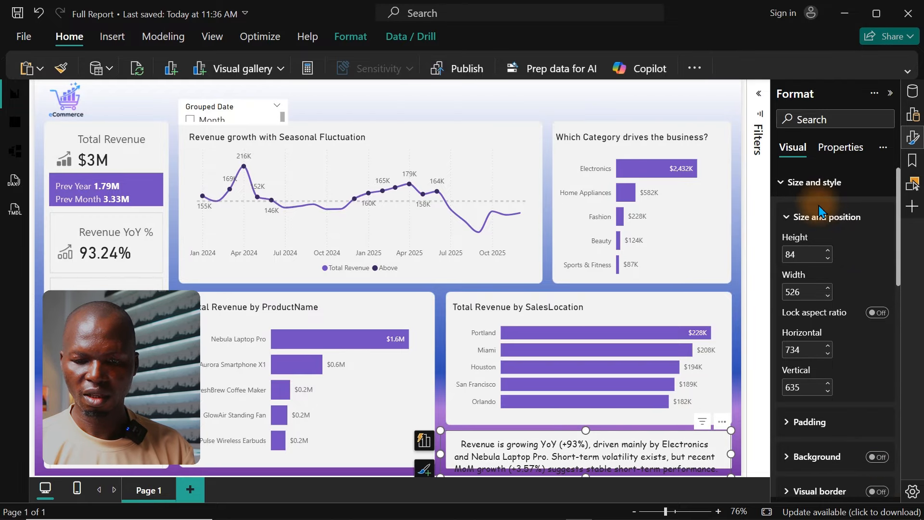
Step: Set the insight card's callout text size to 10 and move the card up slightly so its text sits inside the panel
click(814, 183)
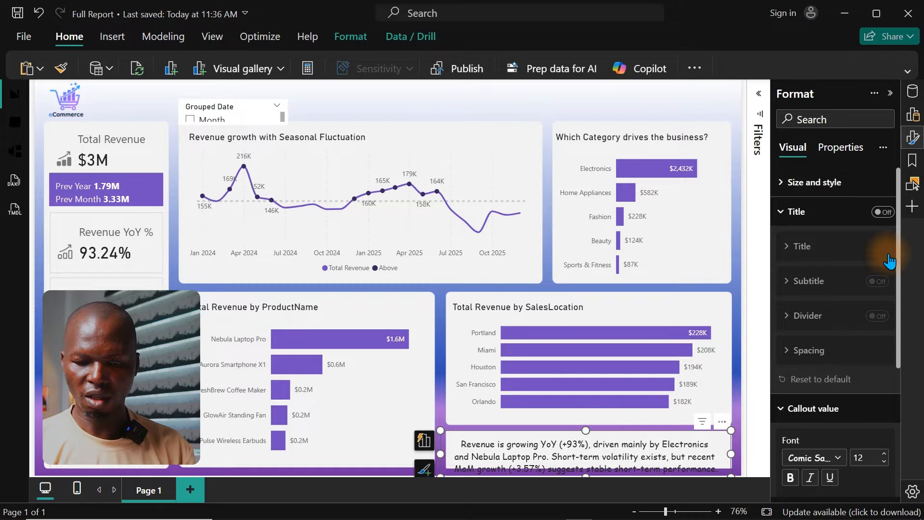
scroll(898, 262, down, 3)
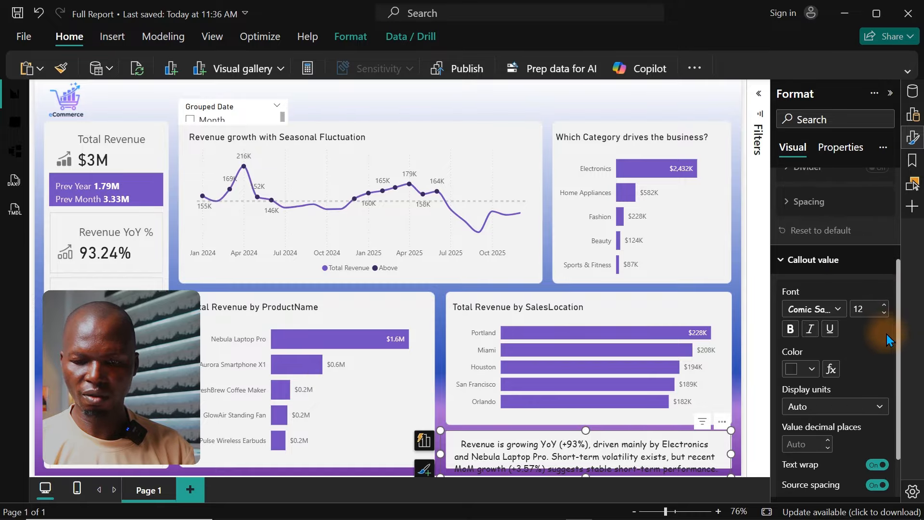
click(884, 313)
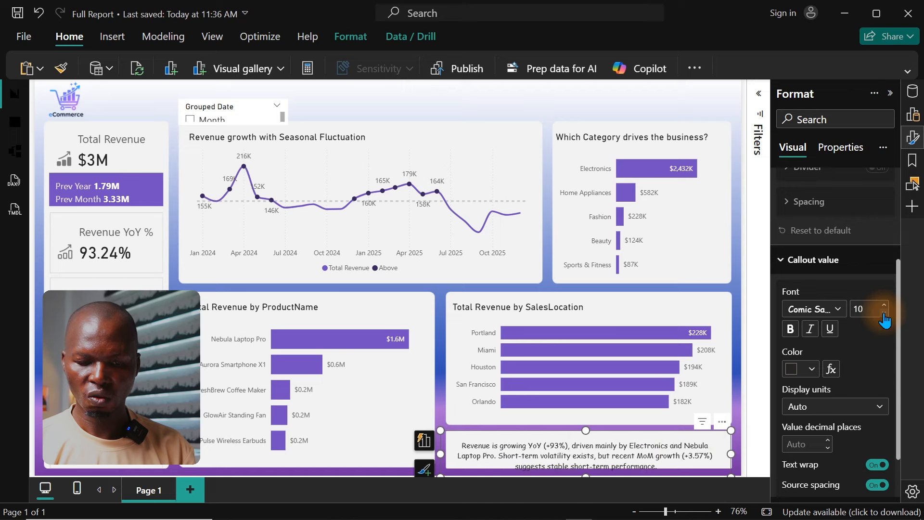
drag(661, 452, 667, 450)
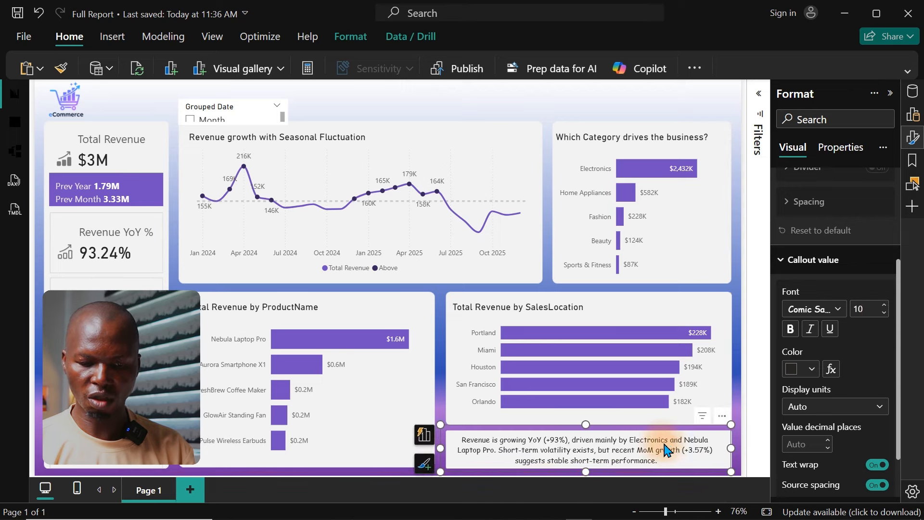
click(464, 94)
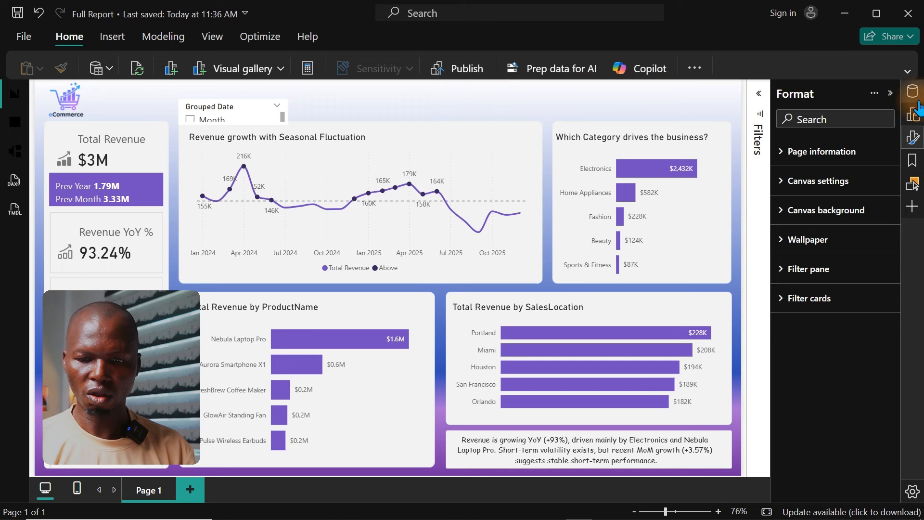
click(914, 143)
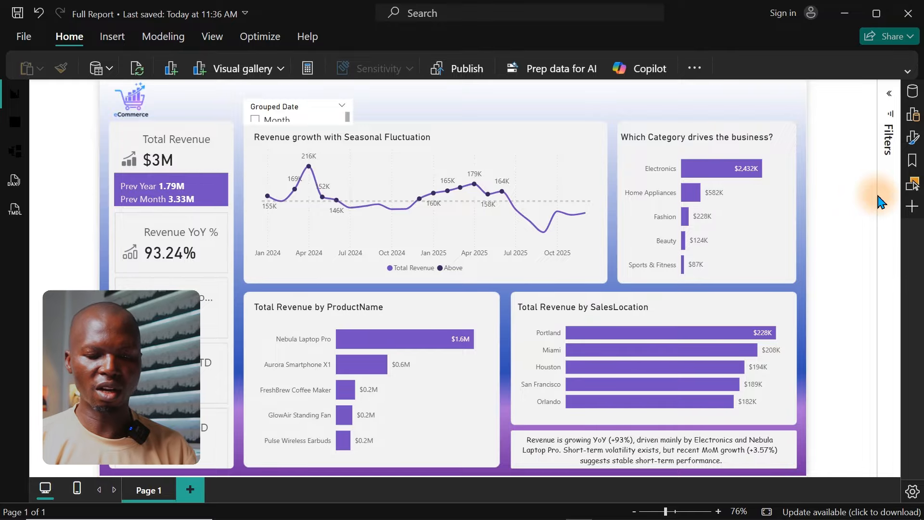
Step: Title the SalesLocation chart "Where is Money from Geographically?" and the ProductName chart "Which Products should we protect and invest in?"
click(621, 315)
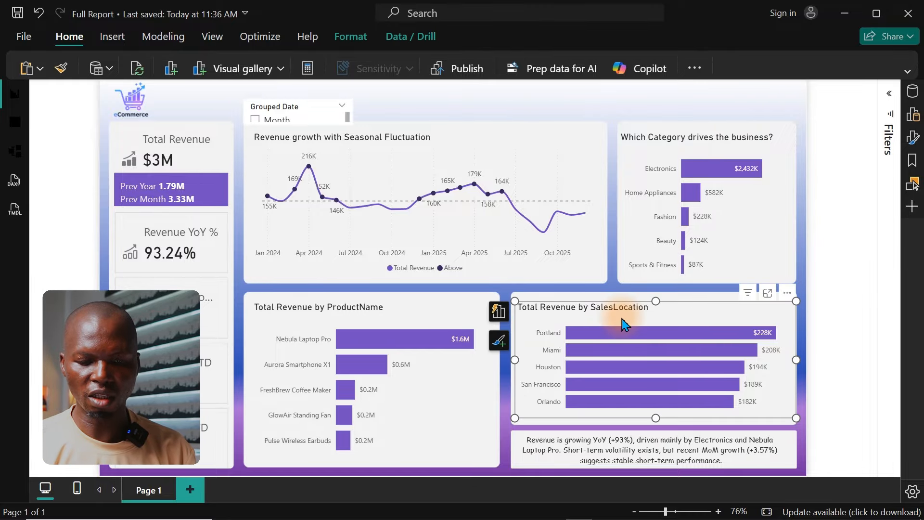
click(914, 139)
click(824, 219)
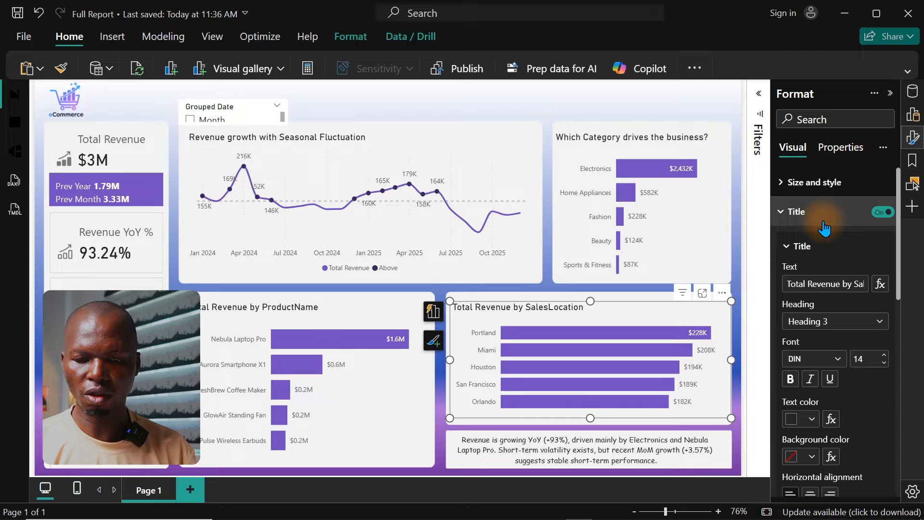
click(825, 280)
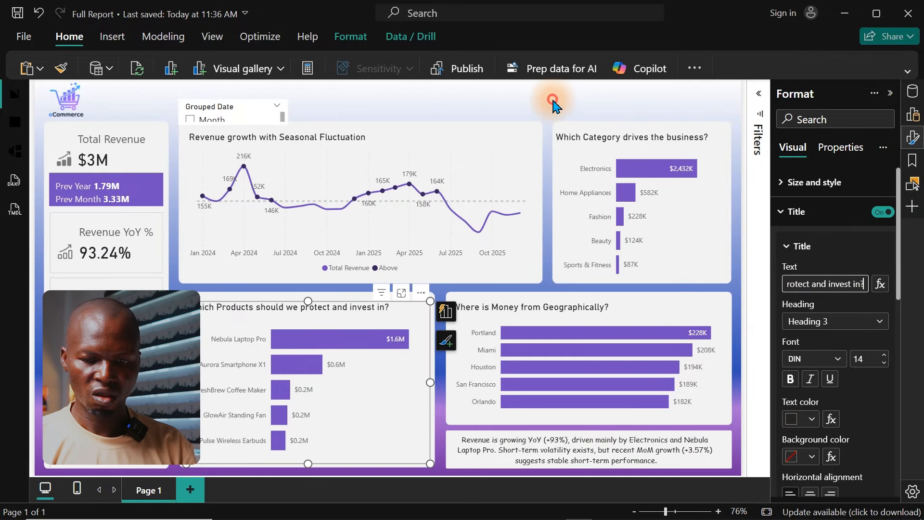
click(553, 100)
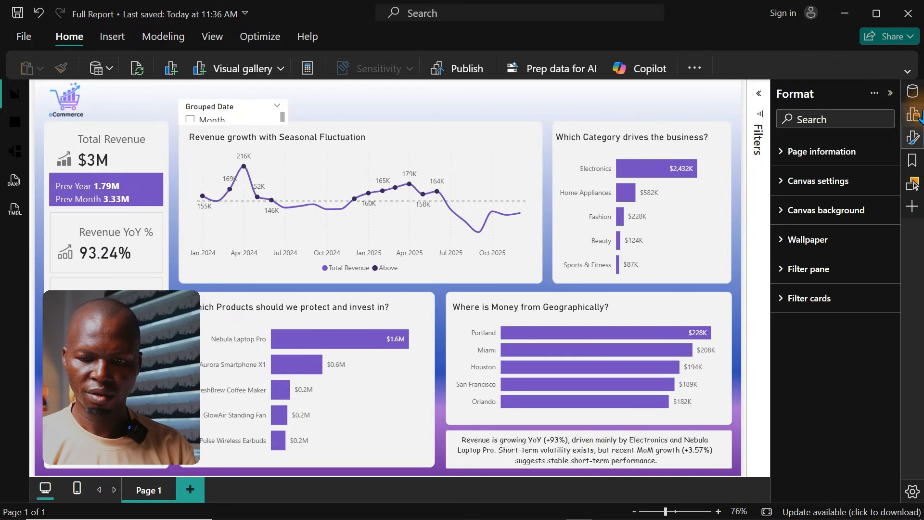
Step: Change the SalesLocation chart's title to "Where is Money coming from Geographically?"
click(913, 140)
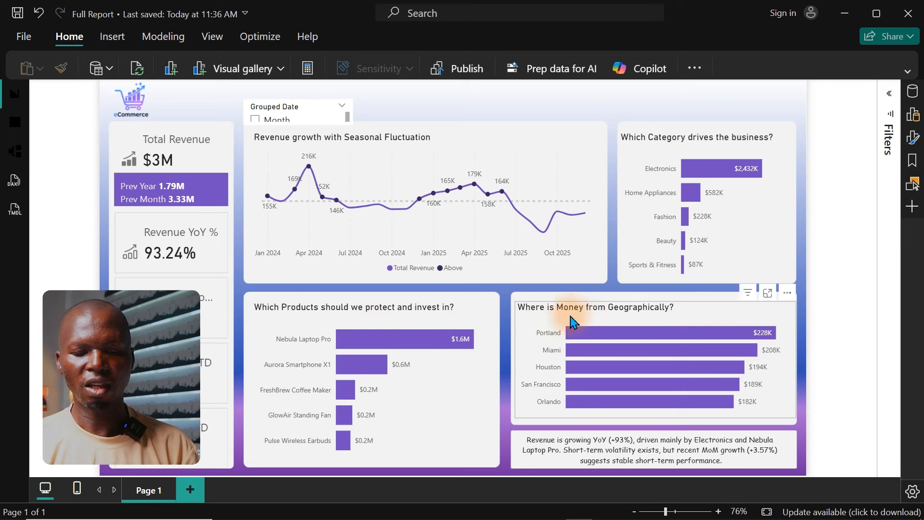
click(603, 320)
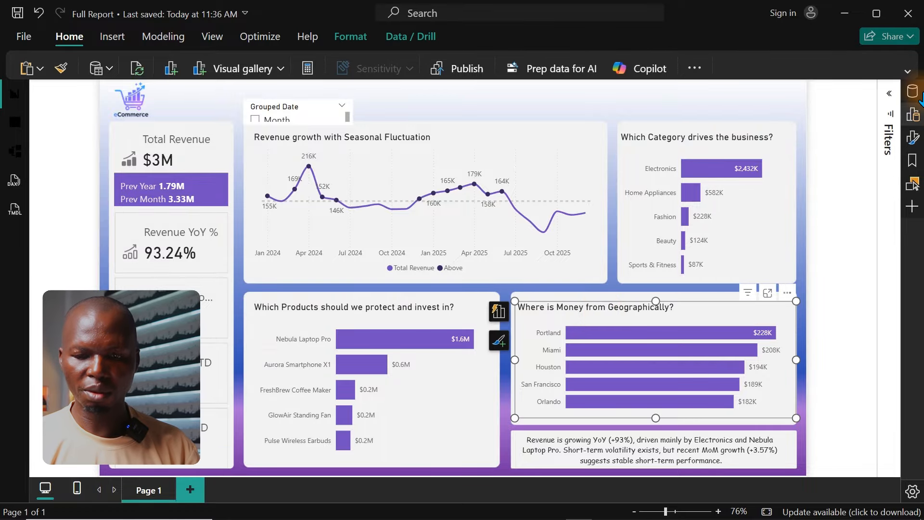
click(913, 136)
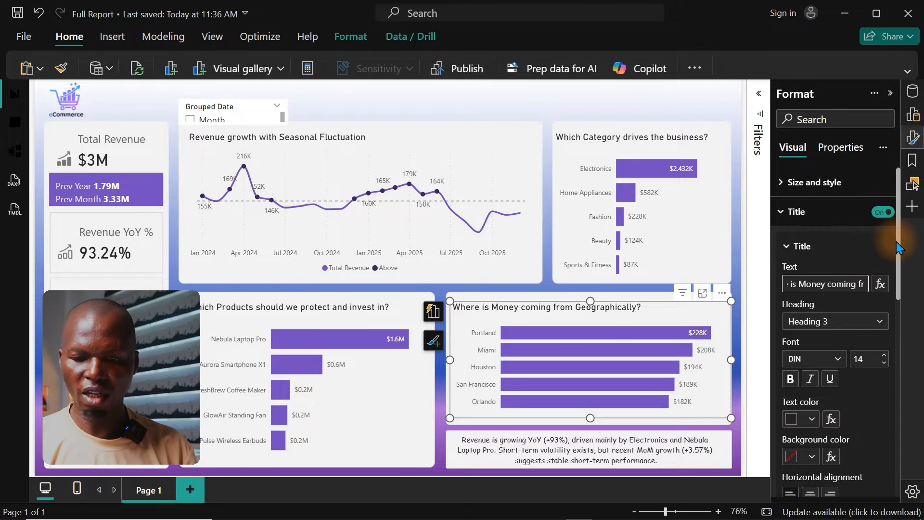
Step: Turn on the subtitle of the SalesLocation chart and set its text to "Top-5 Location by Revenue"
drag(897, 242, 897, 357)
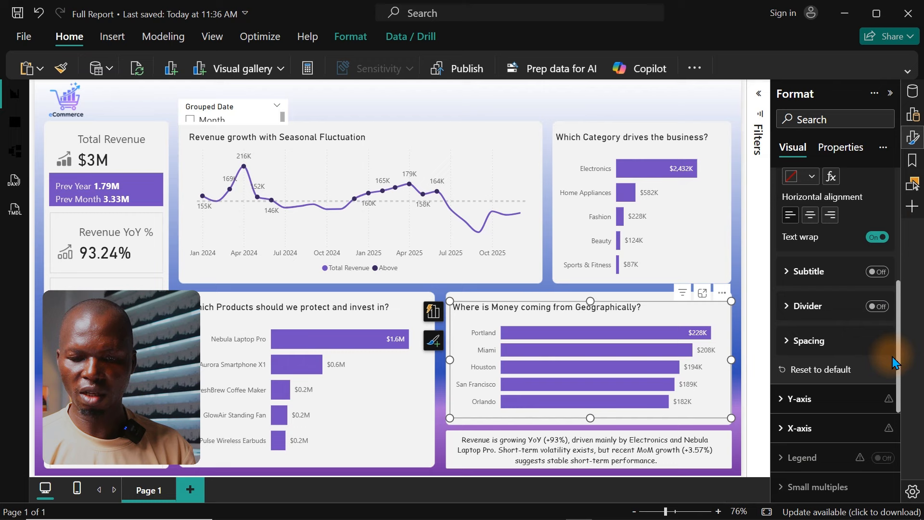
click(877, 269)
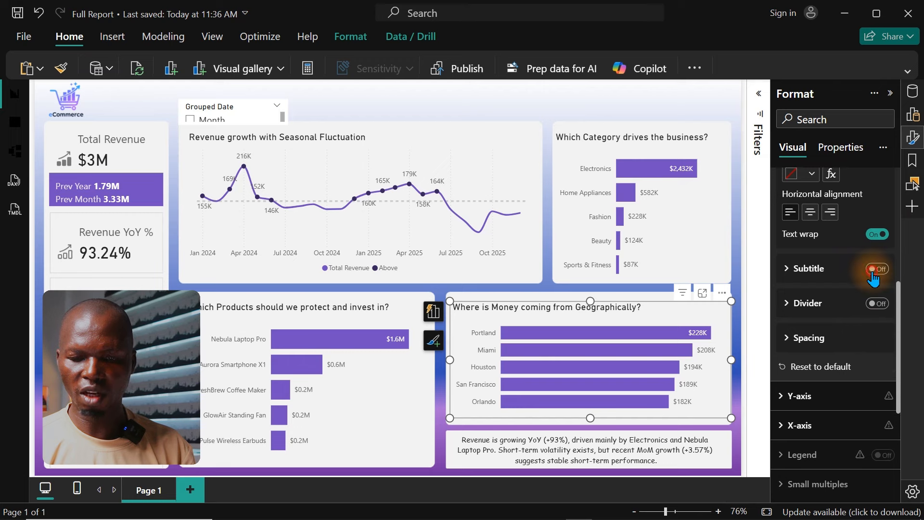
click(805, 279)
click(821, 306)
key(ctrl+a)
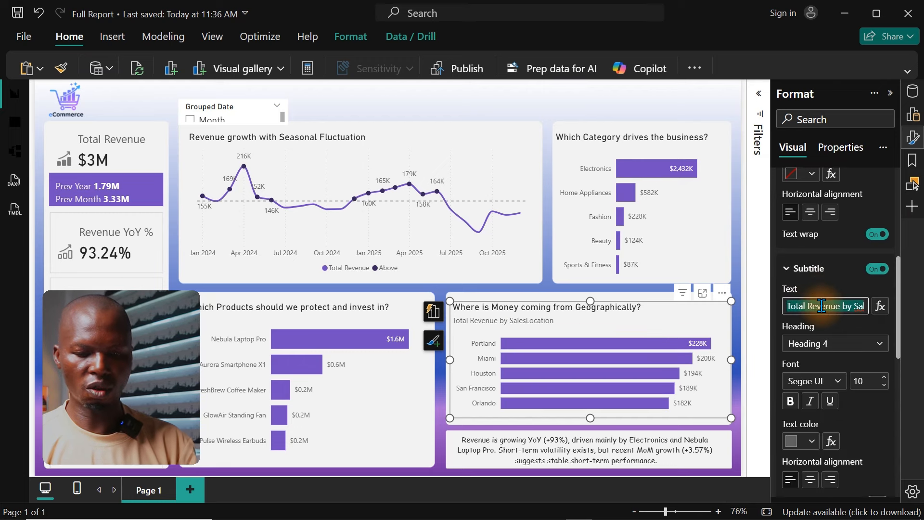
text(Top)
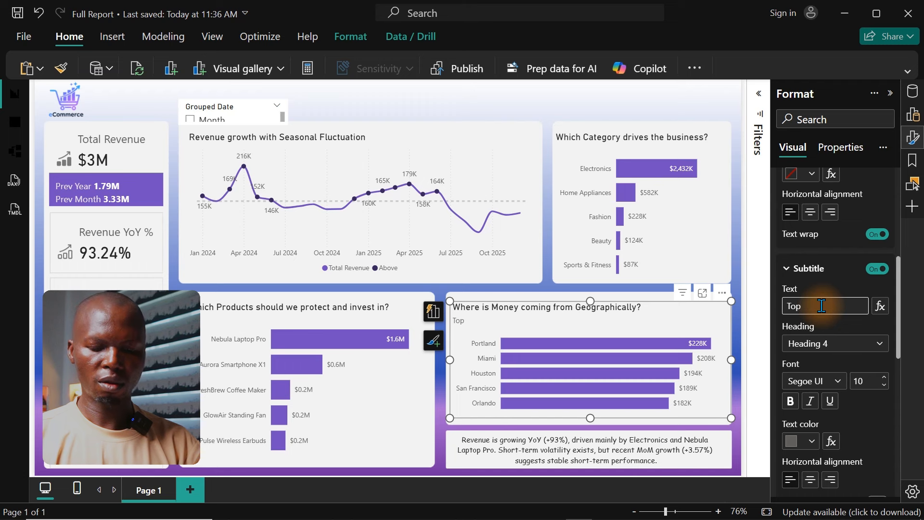
text(-5)
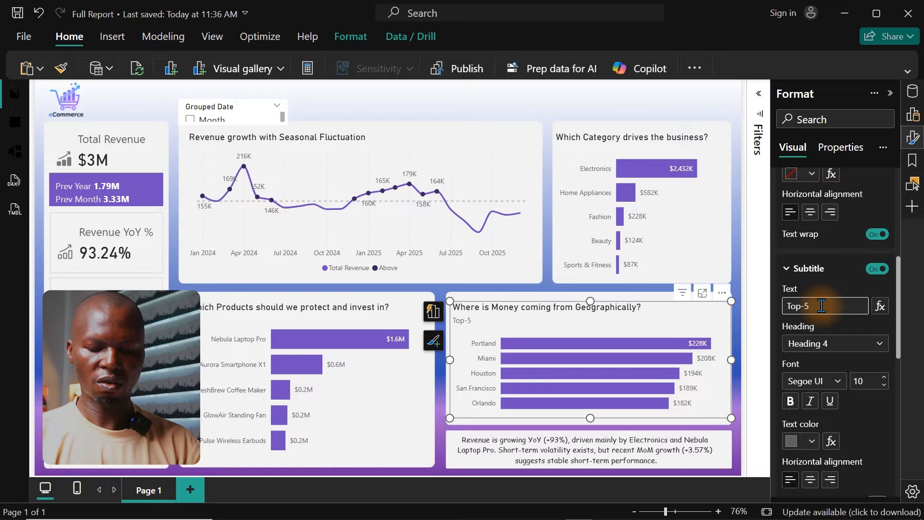
text( Lo)
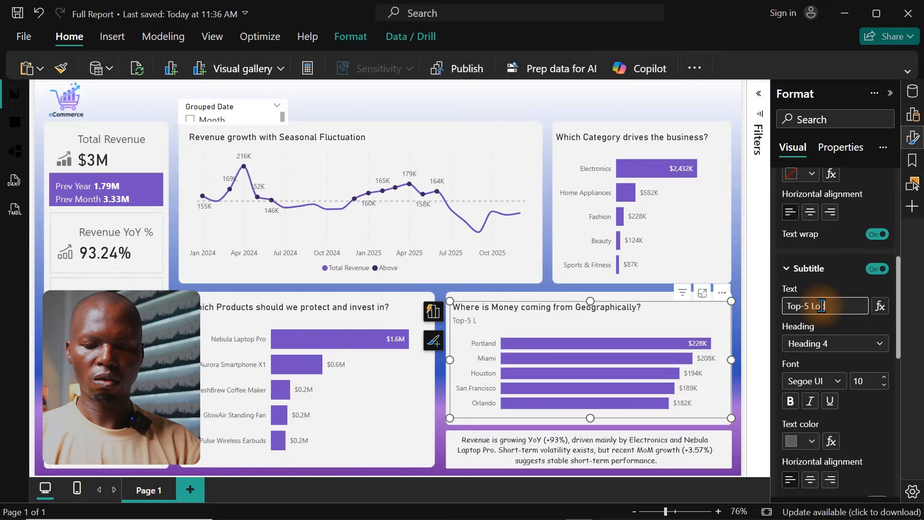
text(cation by S)
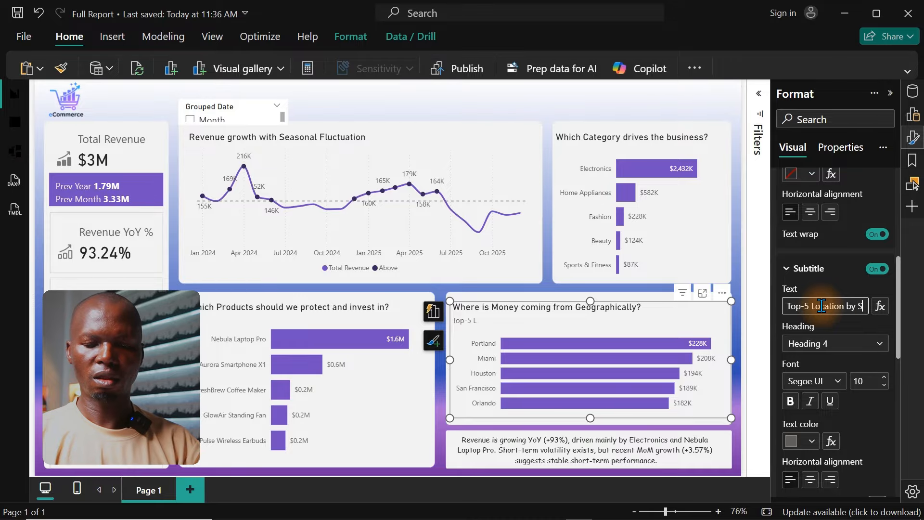
key(BackSpace)
text(Revenue)
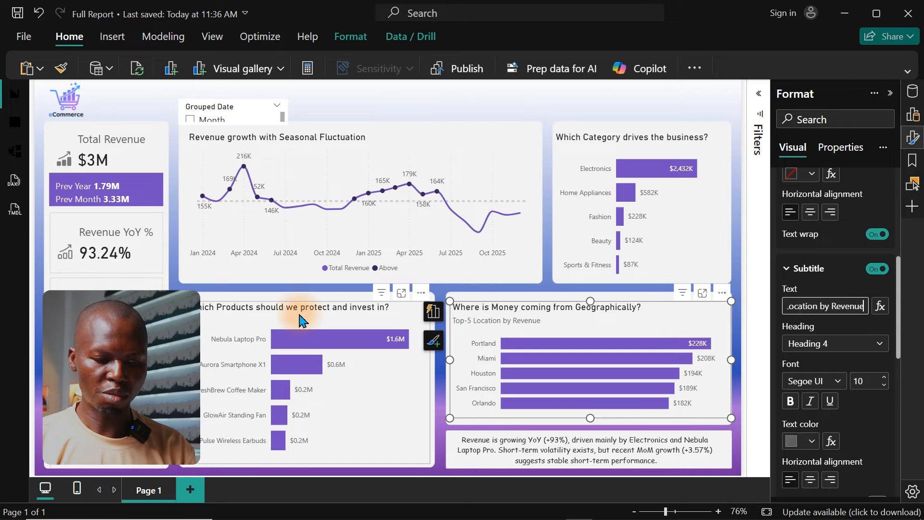
Step: Turn on the subtitle of the products chart and set its text to "Top-5 Products by Revenue"
click(284, 310)
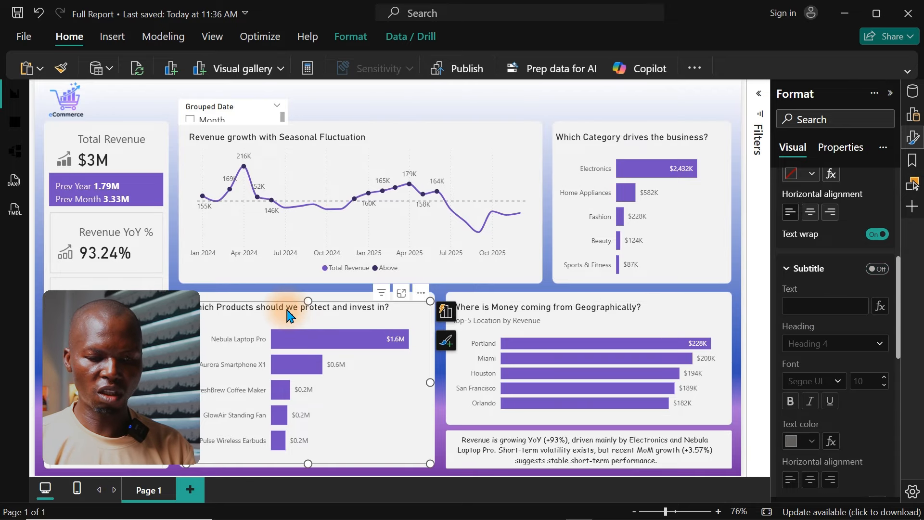
click(877, 269)
click(825, 308)
key(ctrl+a)
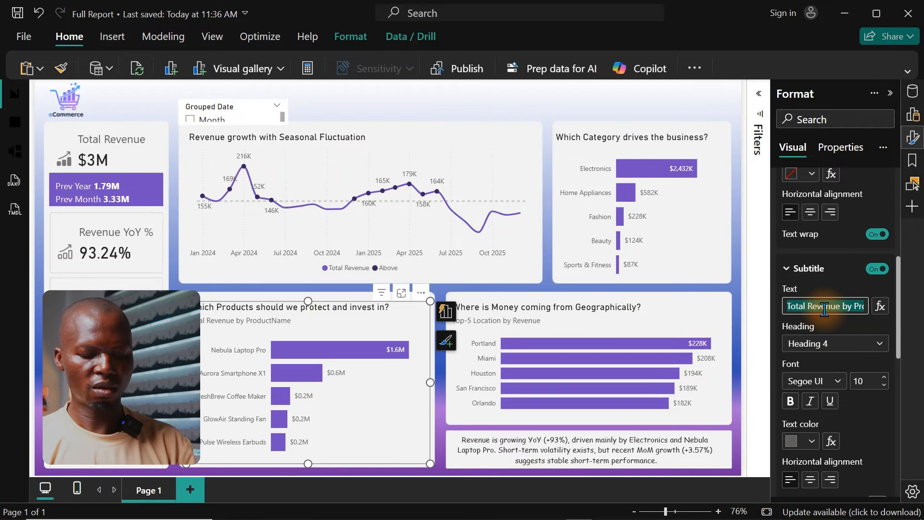
text(Top)
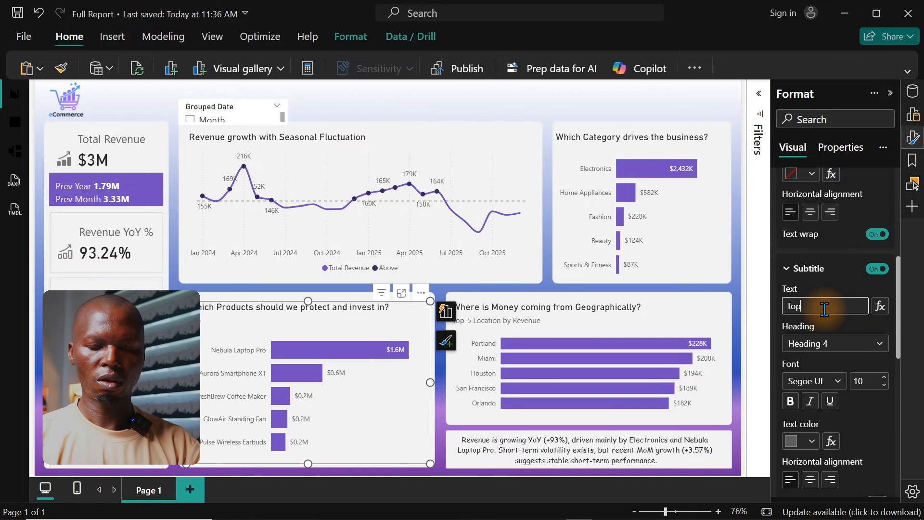
text(-5)
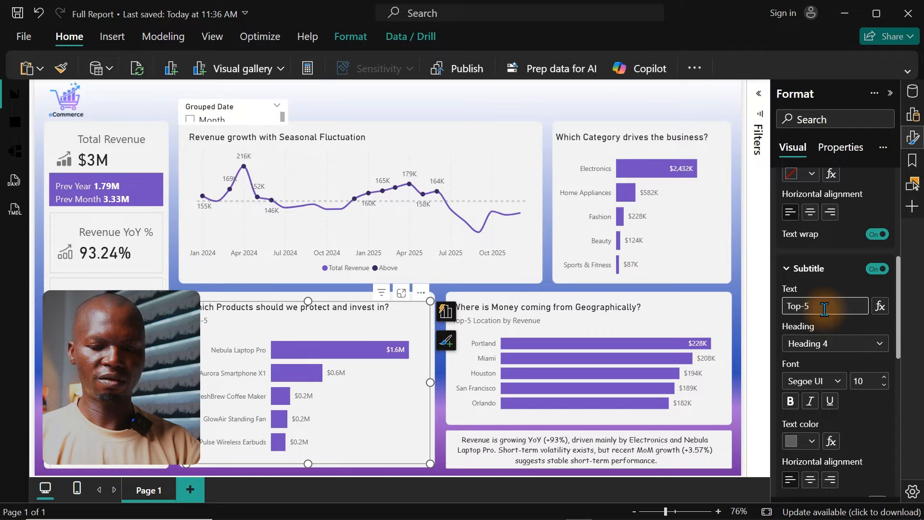
text( Products by)
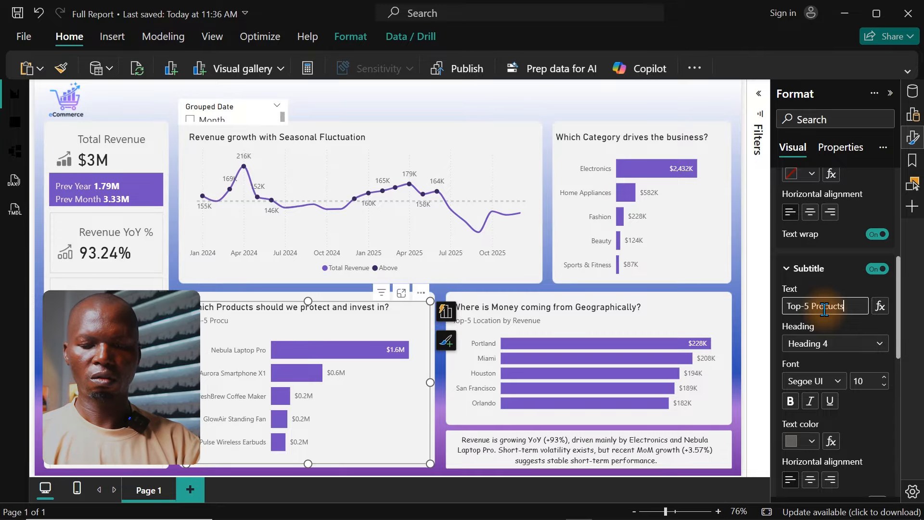
key(BackSpace)
key(BackSpace)
key(BackSpace)
key(BackSpace)
key(BackSpace)
key(BackSpace)
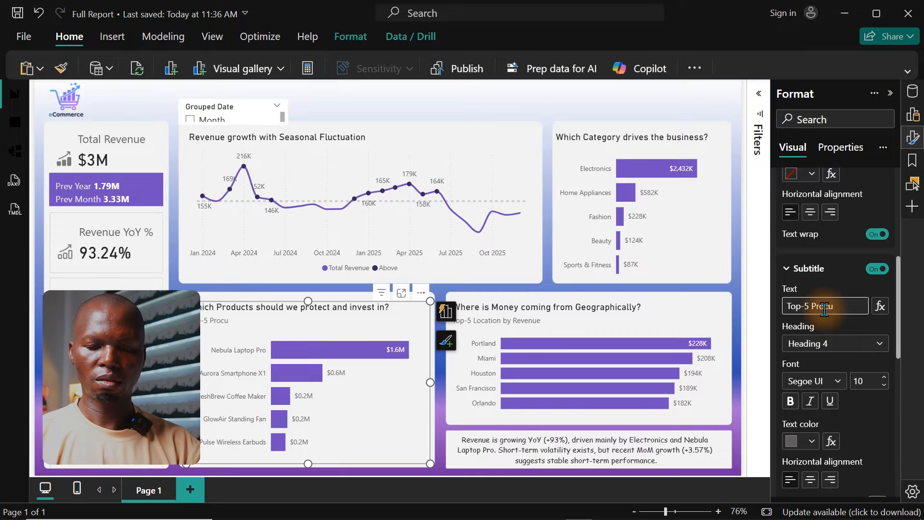
key(BackSpace)
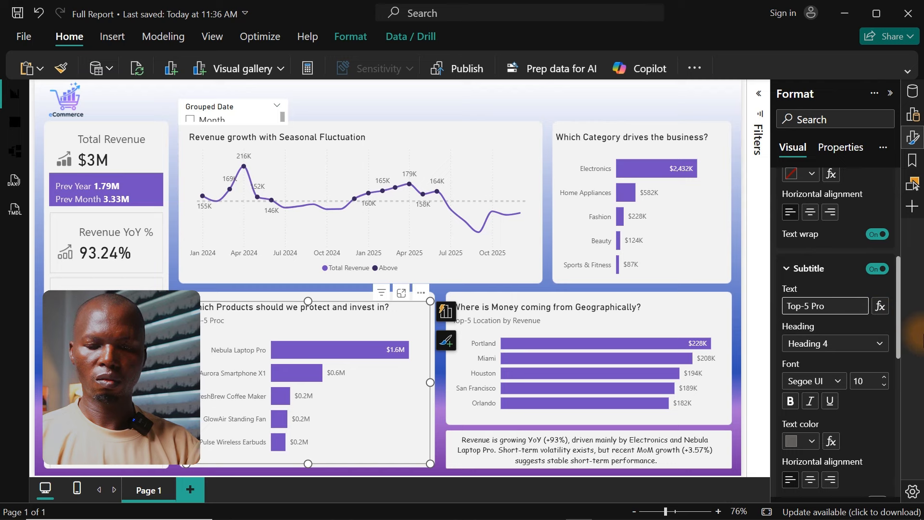
text(ducts by)
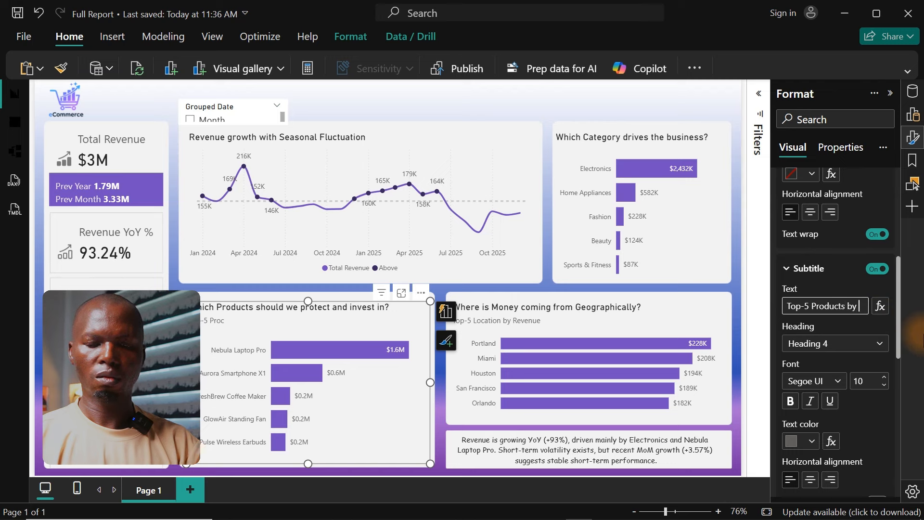
text( Revenue)
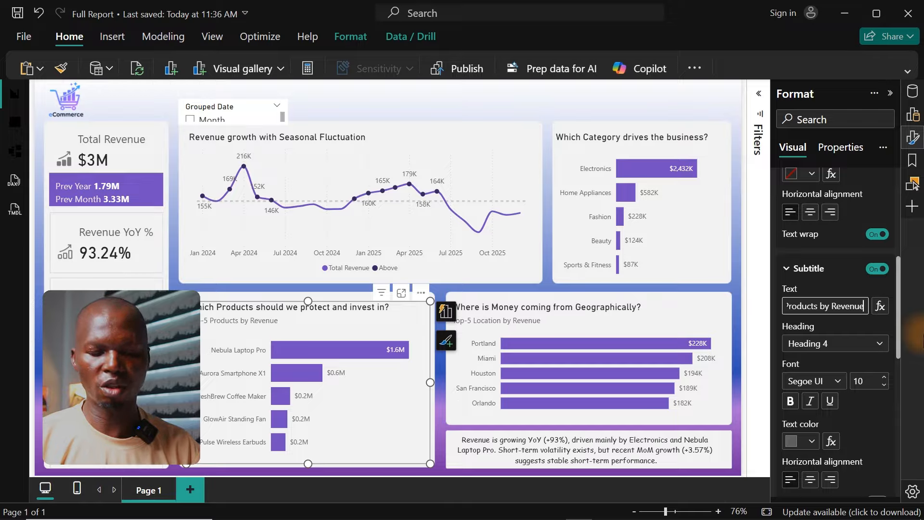
click(600, 99)
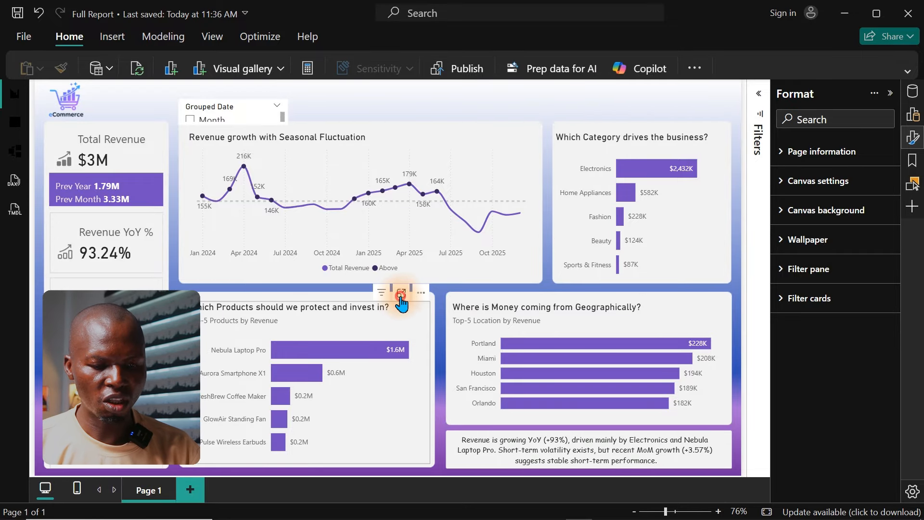
click(401, 292)
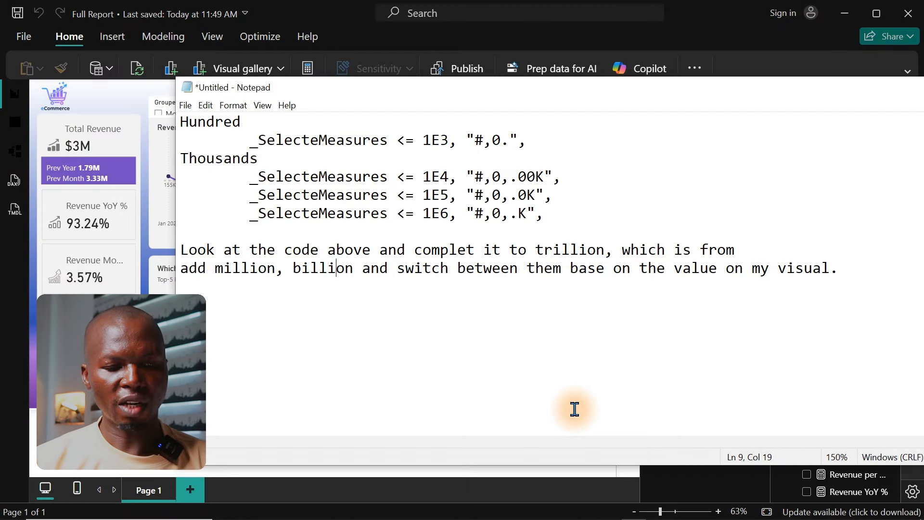
Step: Review the number-format code and the request to extend it to trillion in Notepad, and select the whole text
drag(544, 216, 171, 128)
key(ctrl+c)
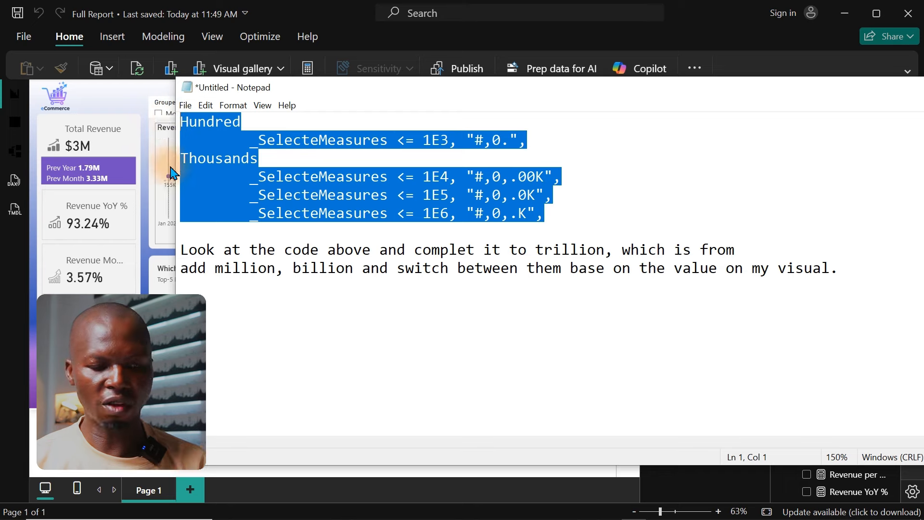
drag(182, 254, 873, 276)
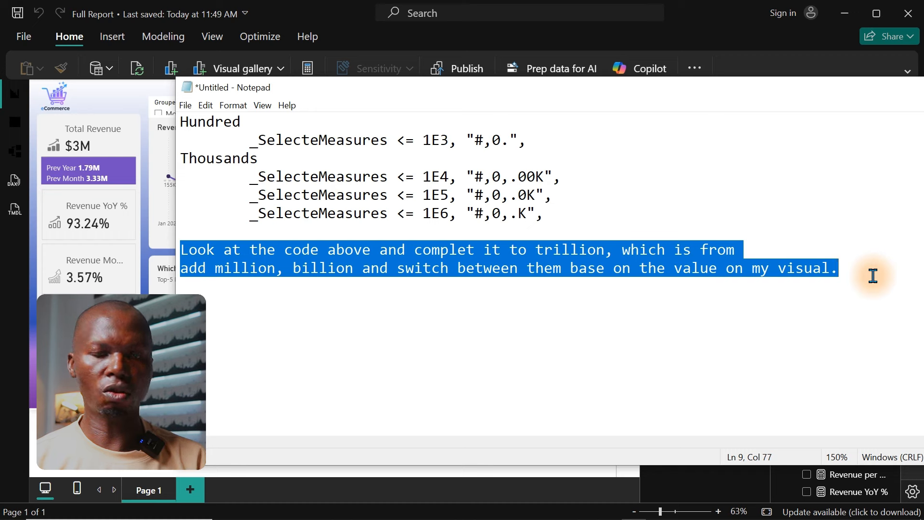
key(ctrl+a)
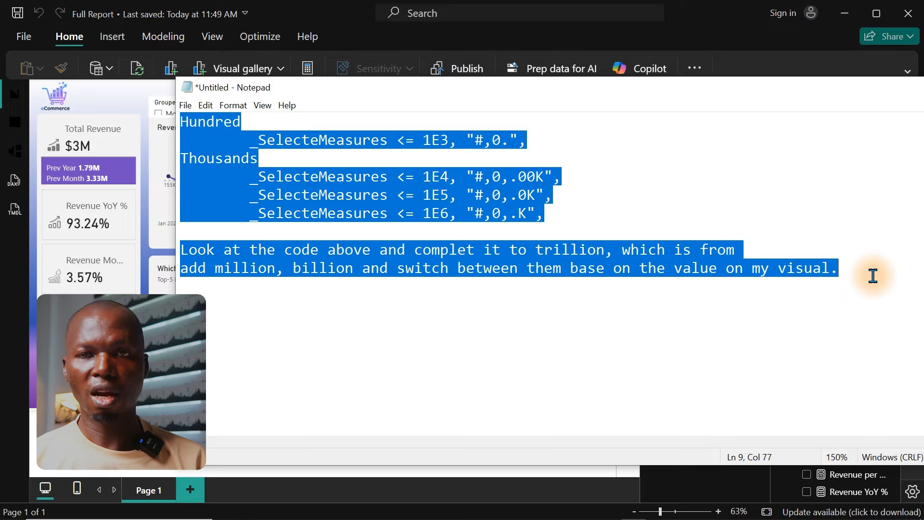
Step: Switch to ChatGPT in the browser and submit the copied number-format code with the request to extend it to trillion
click(873, 276)
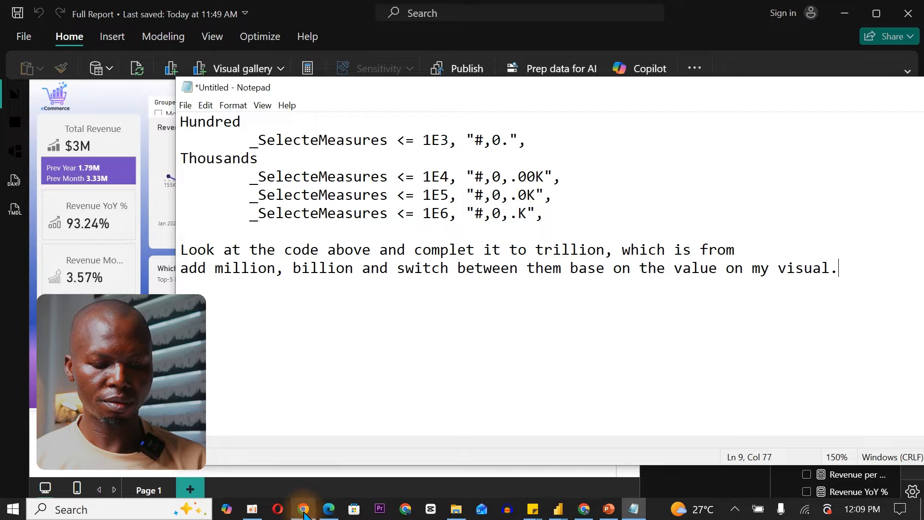
click(327, 511)
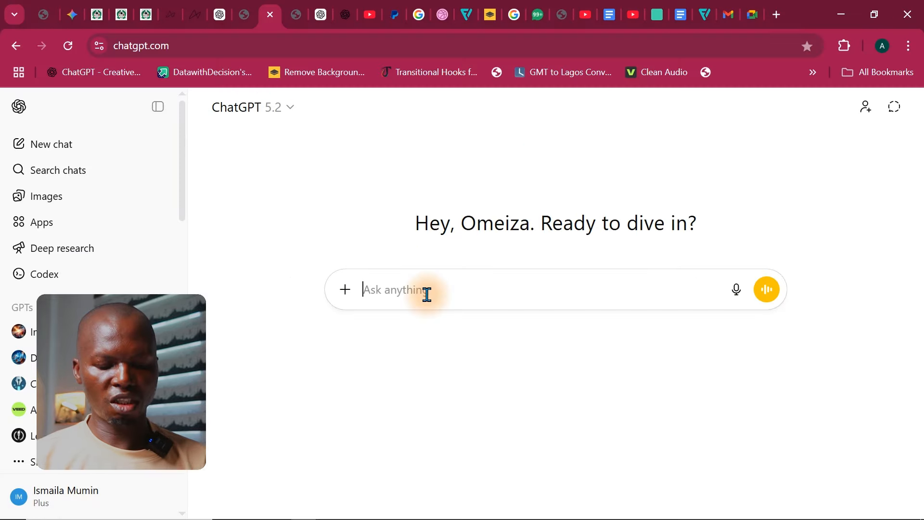
key(ctrl+v)
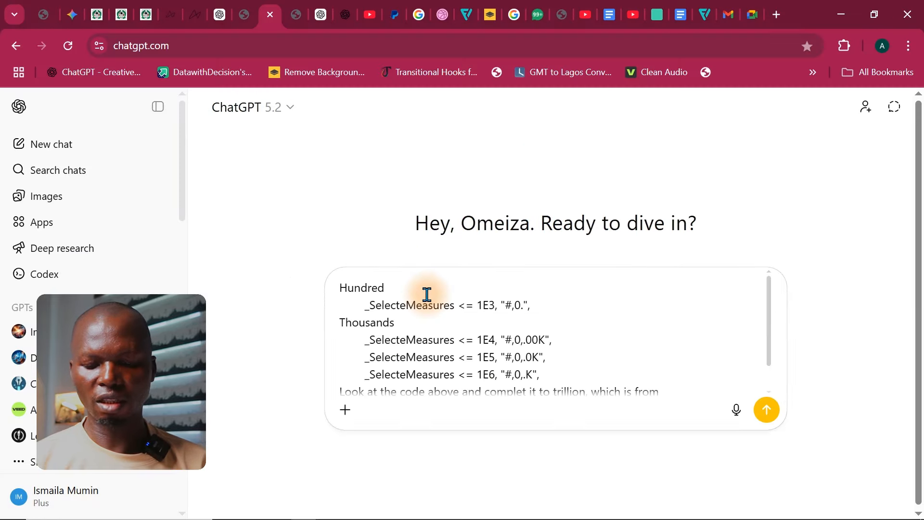
key(Return)
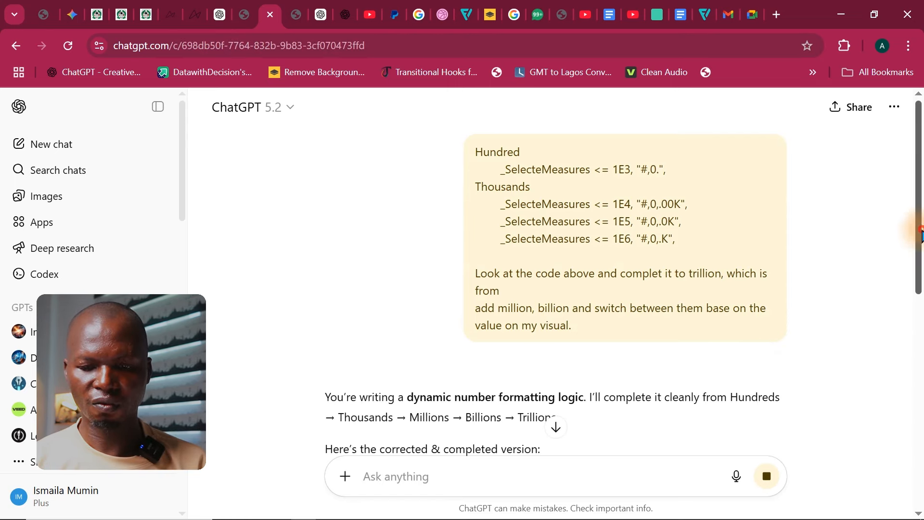
Step: Read through the generated answer and copy its code block covering Hundreds to Trillions
drag(920, 227, 920, 514)
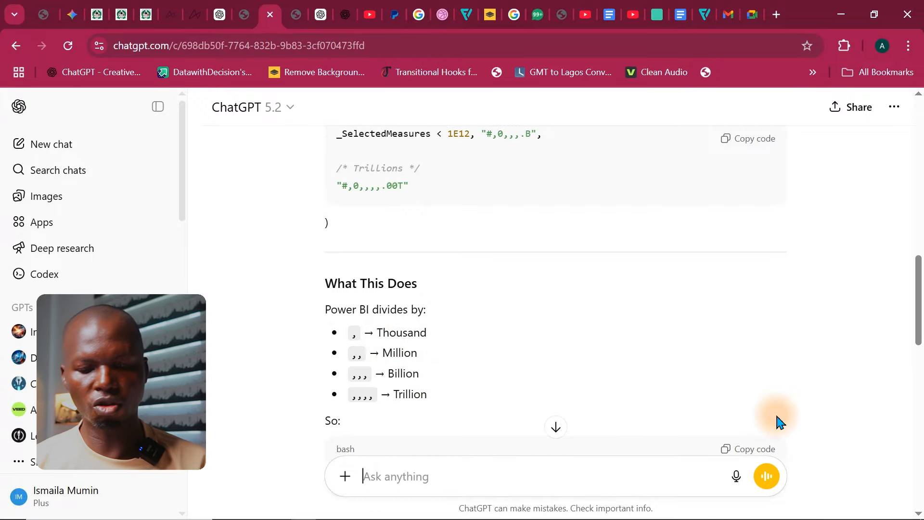
drag(922, 318, 916, 229)
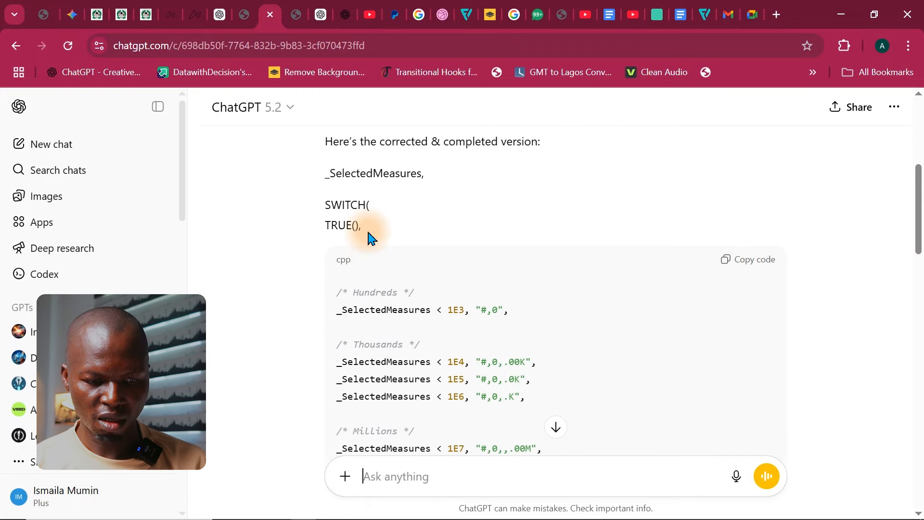
drag(375, 236, 305, 171)
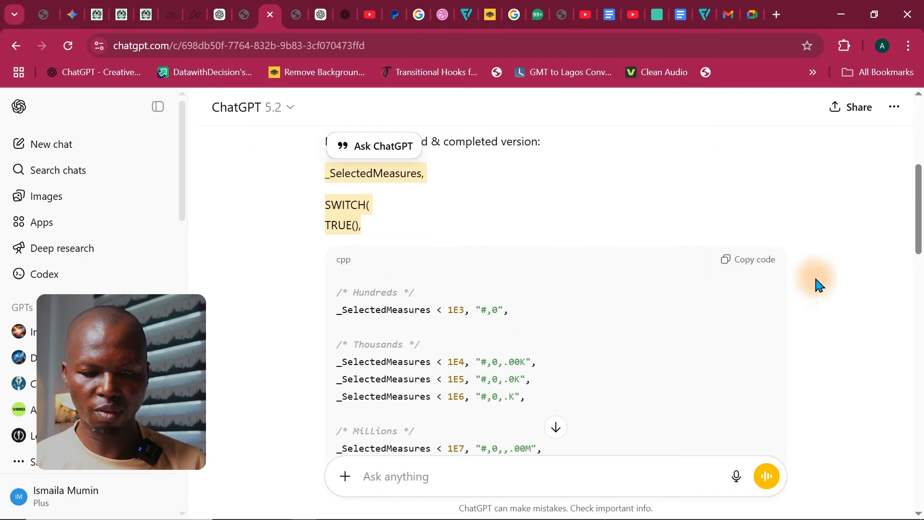
click(755, 265)
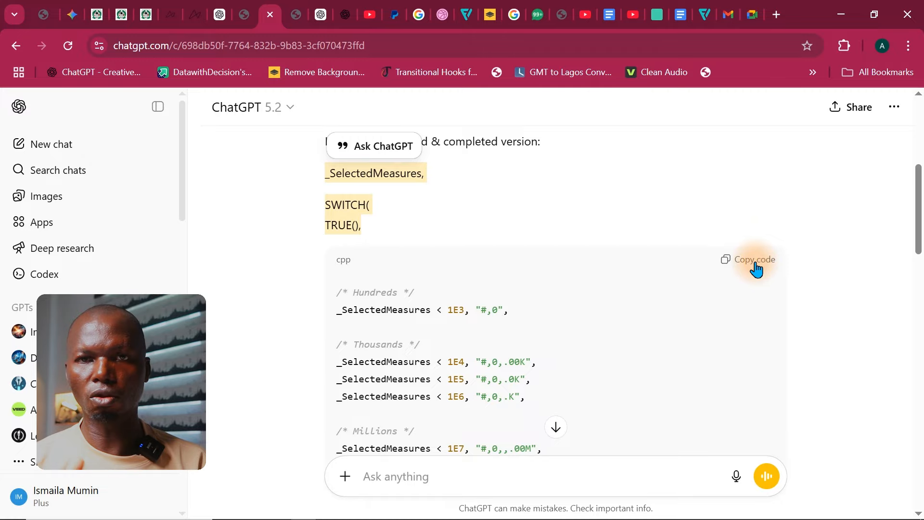
Step: Switch to Power BI and start a new measure named "Formatted Code" in the DAX House table, with the formula text enlarged
mouse_move(544, 518)
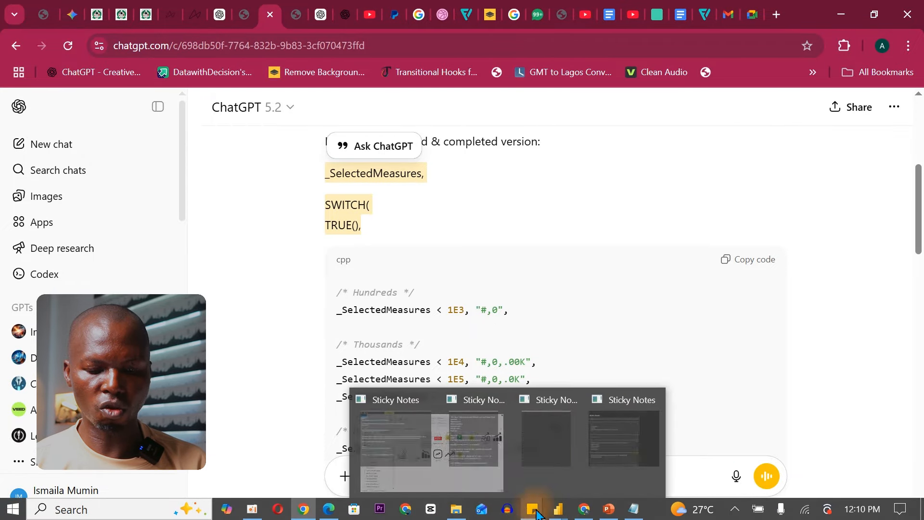
click(452, 445)
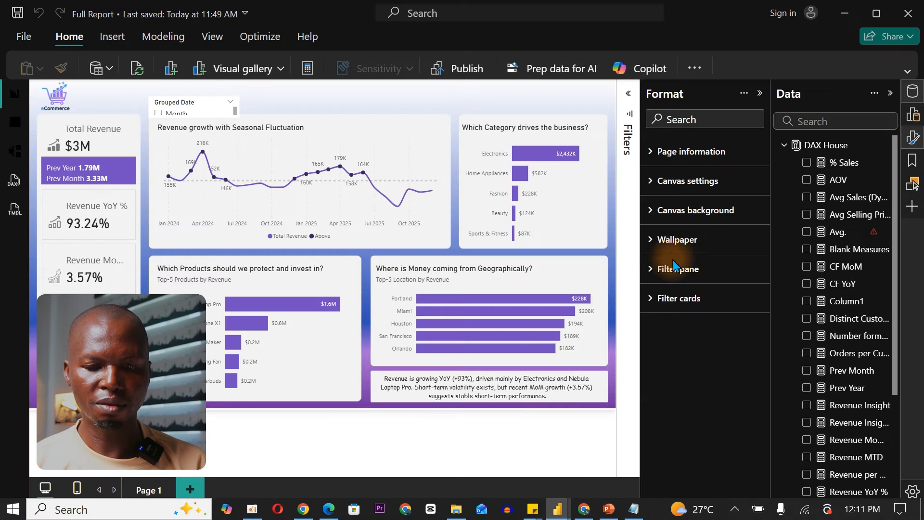
right_click(859, 231)
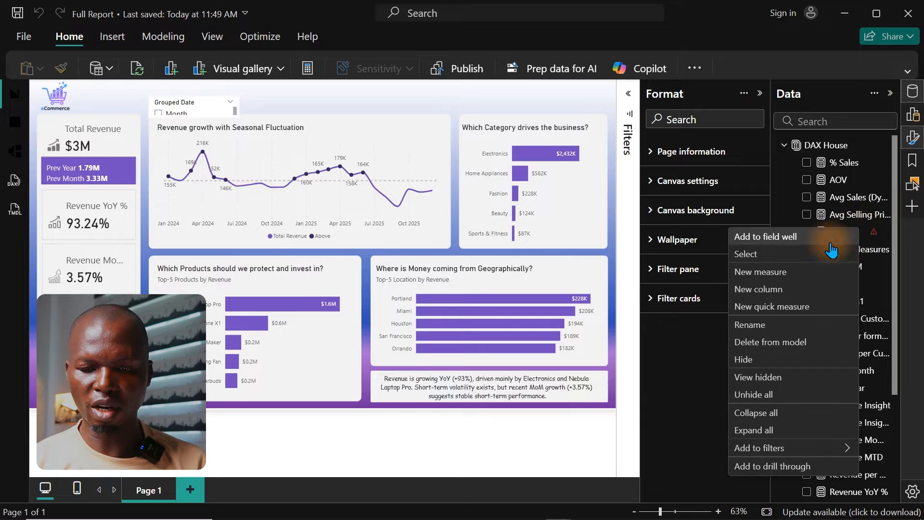
click(781, 272)
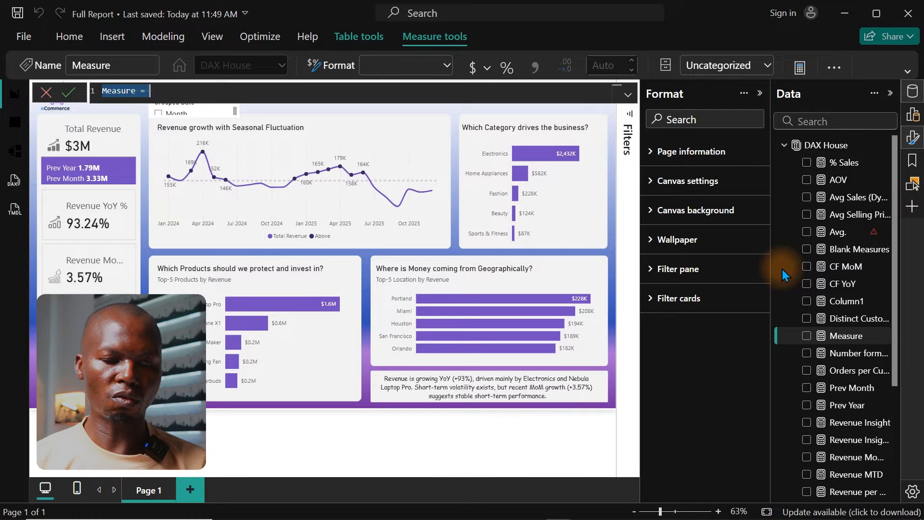
key(ctrl+plus)
key(ctrl+plus)
key(ctrl+plus)
key(ctrl+plus)
key(ctrl+plus)
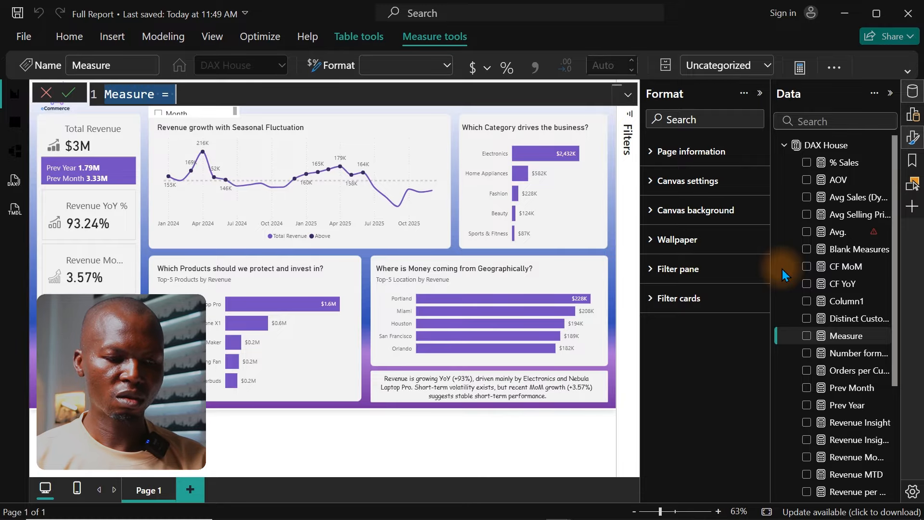
text(Form)
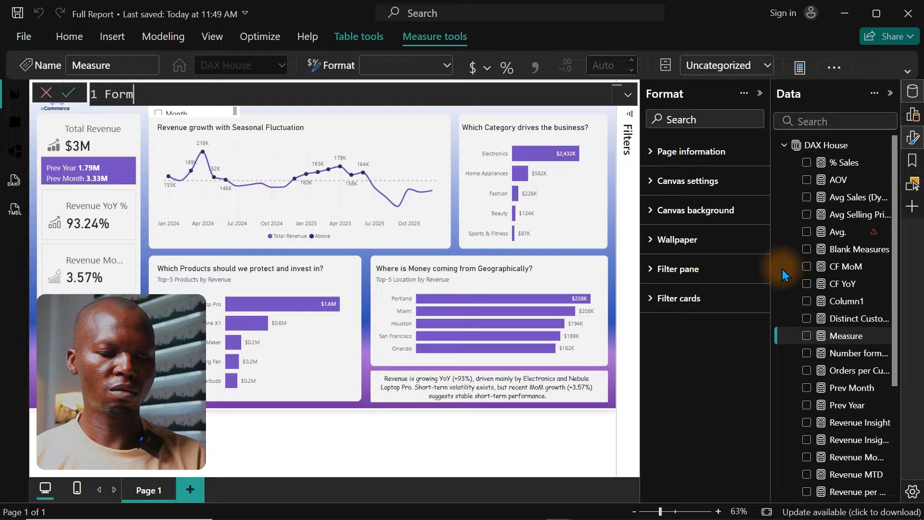
text(atted Cod)
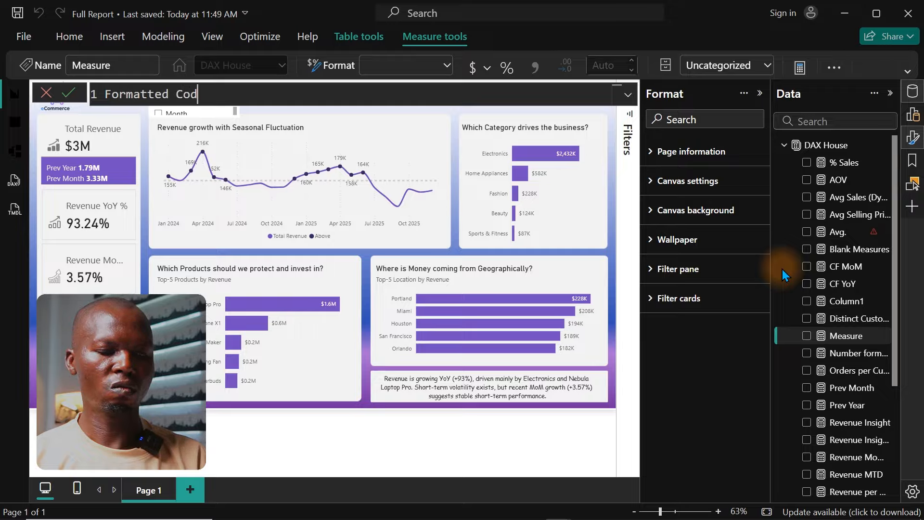
text(e =)
key(shift+Return)
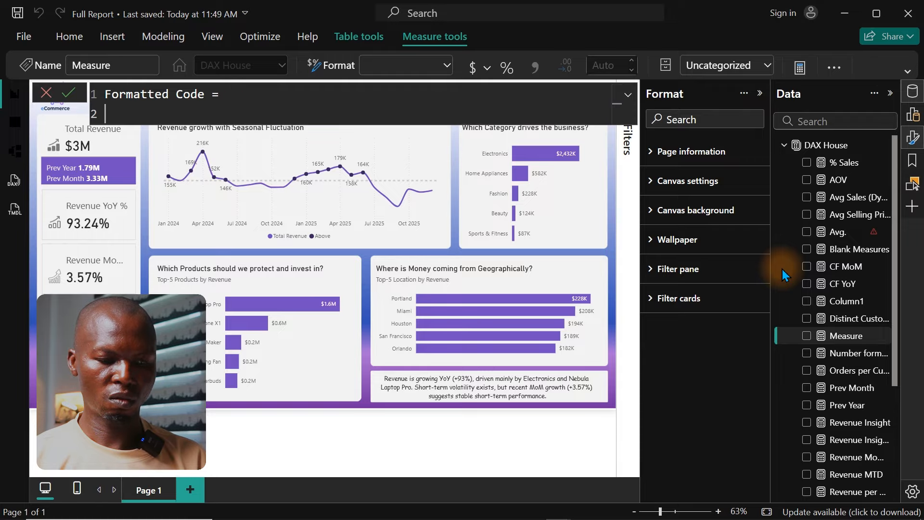
Step: Paste the copied format code into the measure and add two blank lines between its name and the Hundreds section
key(ctrl+v)
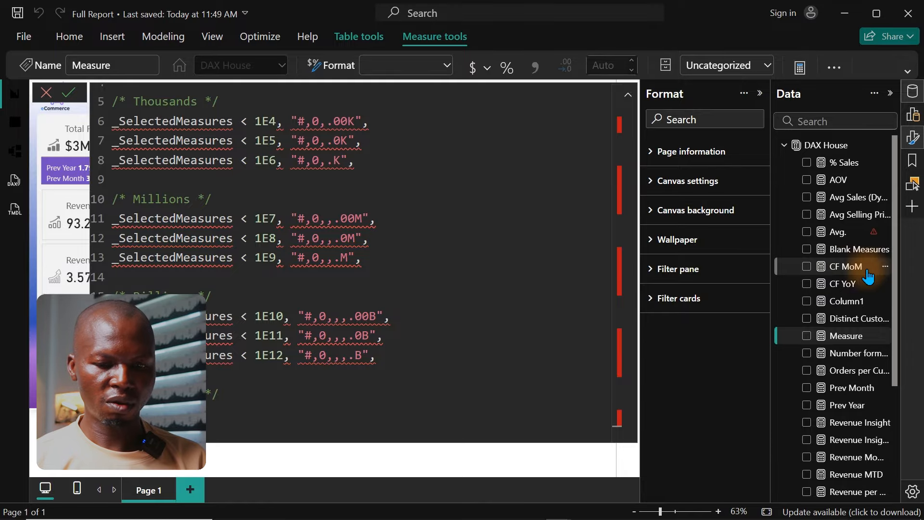
drag(516, 202, 480, 43)
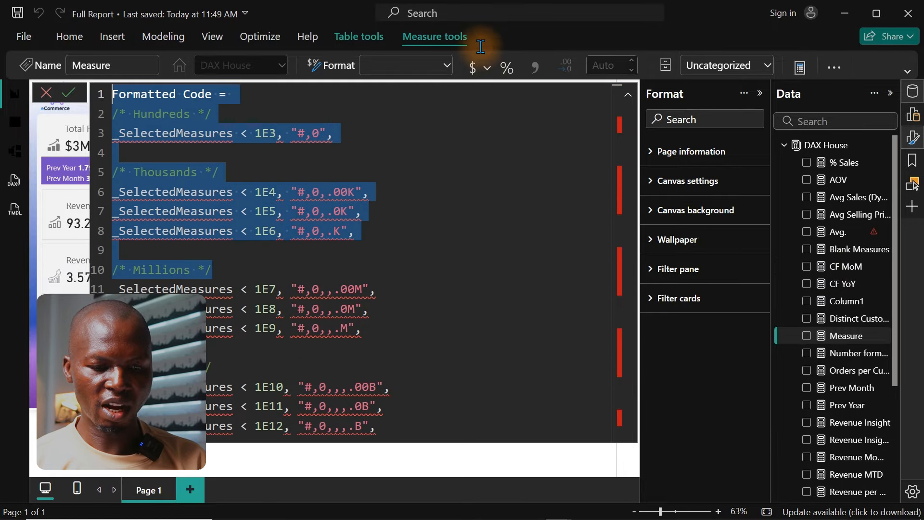
click(268, 115)
click(244, 96)
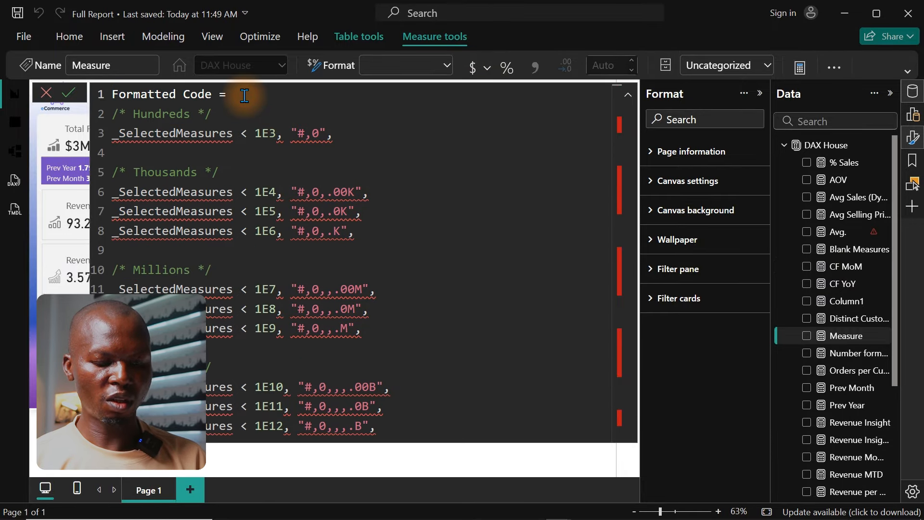
key(Return)
key(Return)
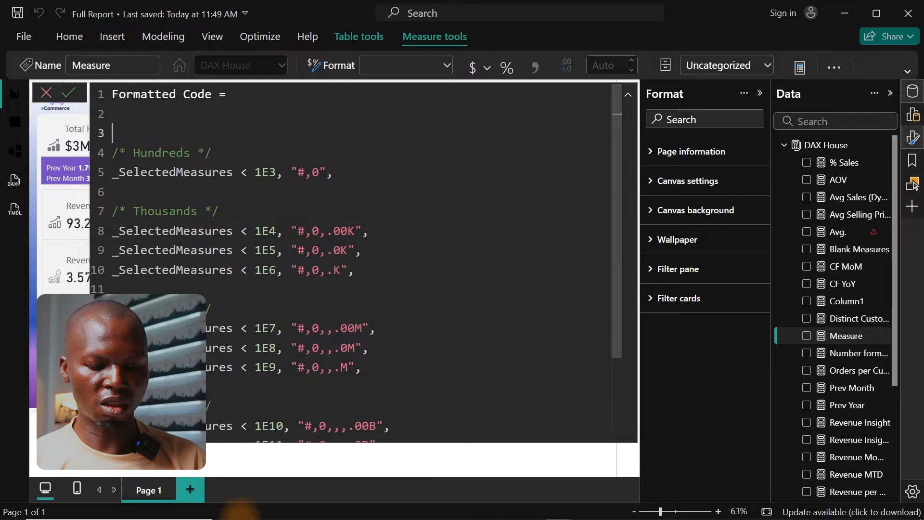
Step: Copy the "_SelectedMeasures, SWITCH( TRUE()," lines from the ChatGPT answer and insert them above the Hundreds section of the Power BI measure
mouse_move(357, 519)
click(302, 511)
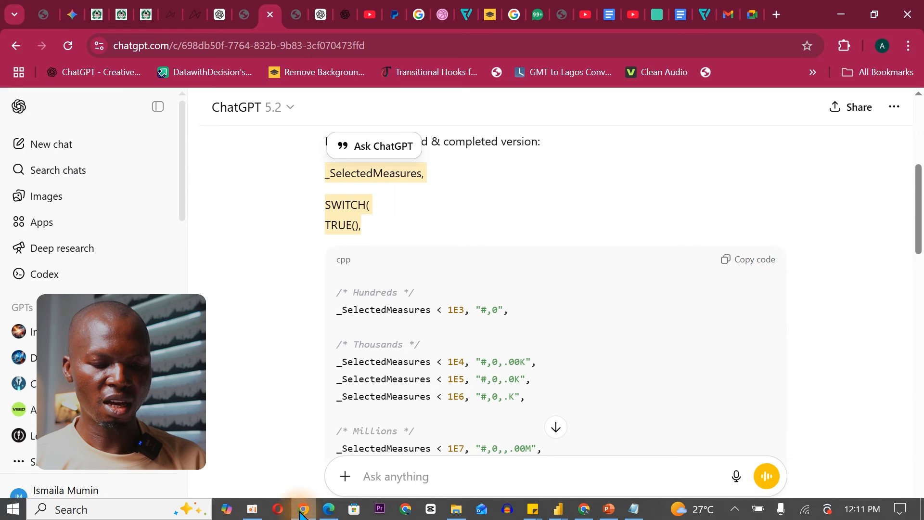
drag(369, 235, 312, 172)
key(ctrl+c)
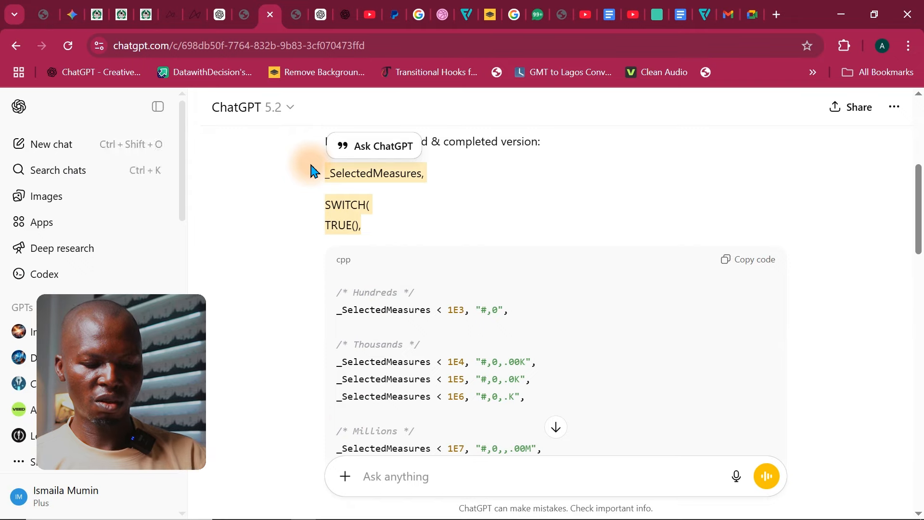
click(842, 15)
key(ctrl+v)
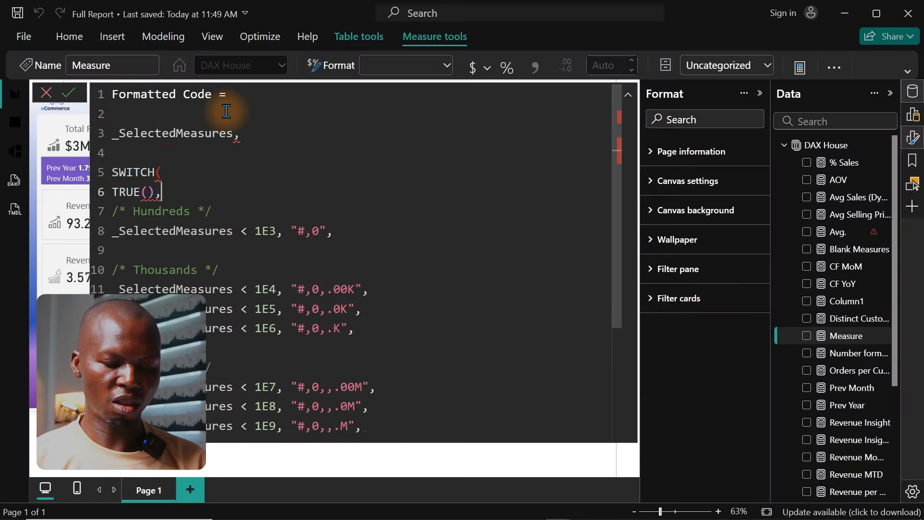
Step: Put the VAR keyword in front of _SelectedMeasures on line 3 of the measure
click(113, 134)
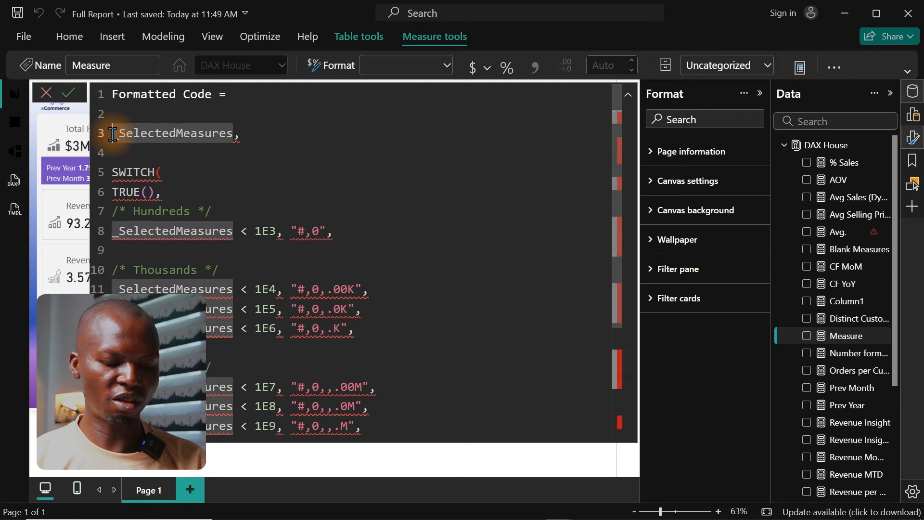
text(Var)
key(Tab)
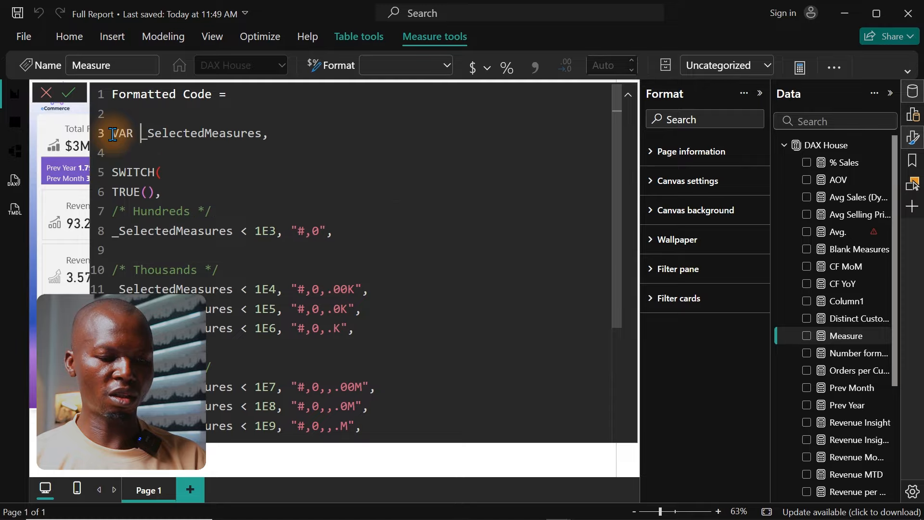
text(=)
key(End)
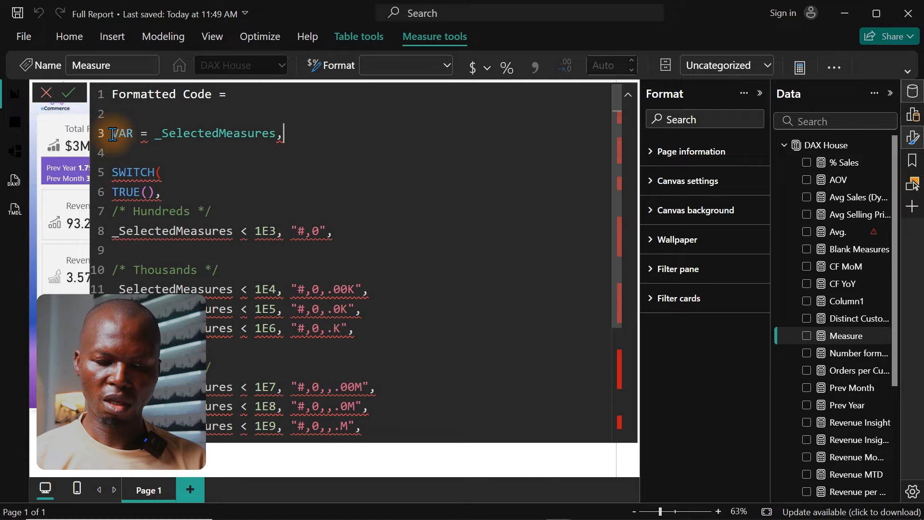
key(BackSpace)
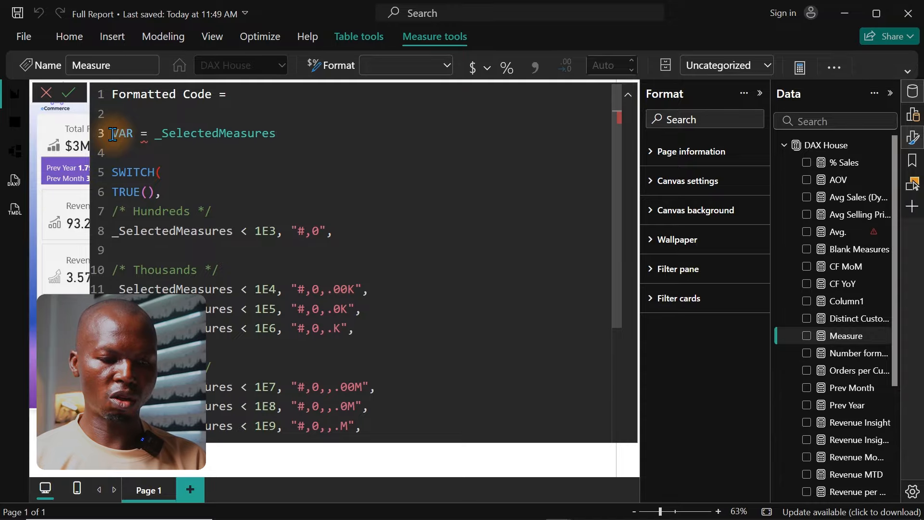
text(,)
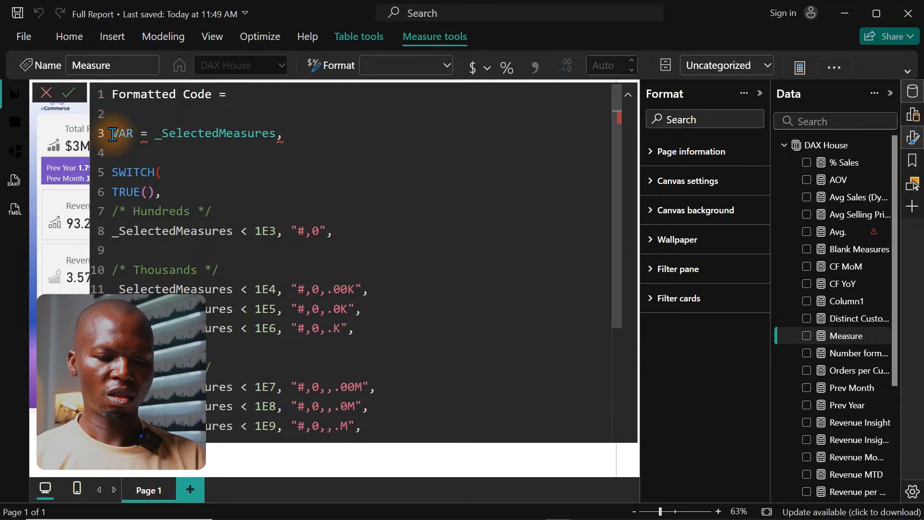
key(BackSpace)
key(BackSpace)
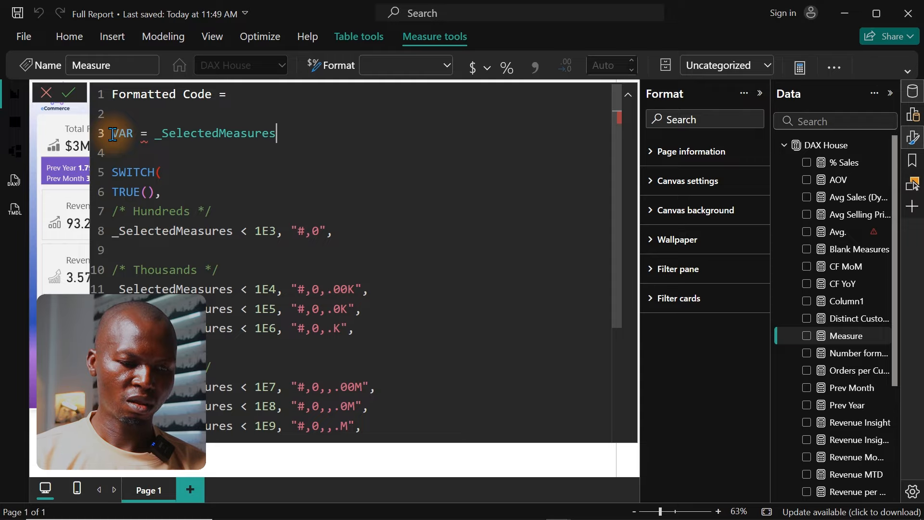
key(BackSpace)
key(BackSpace)
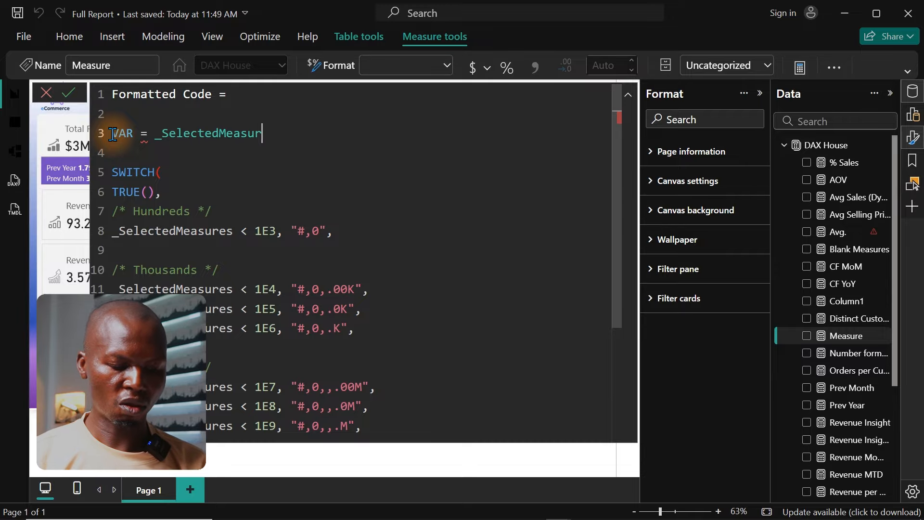
text(es,)
click(150, 133)
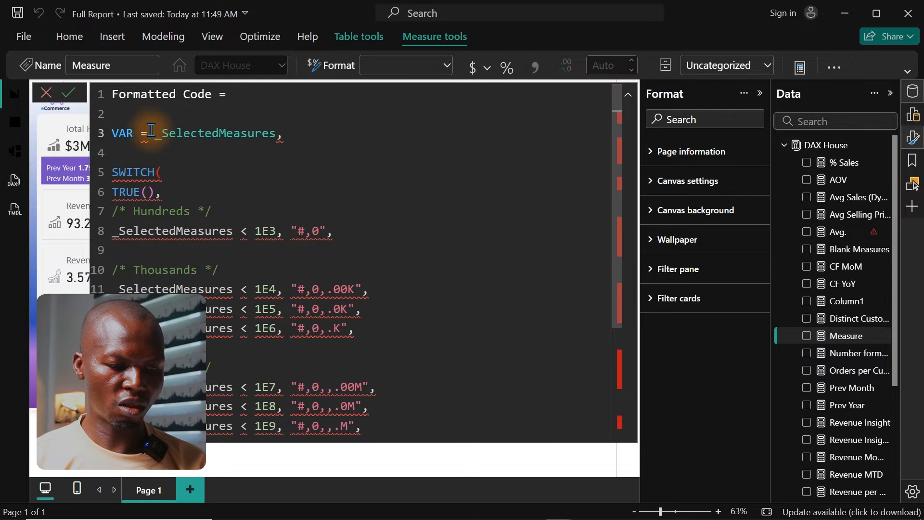
key(BackSpace)
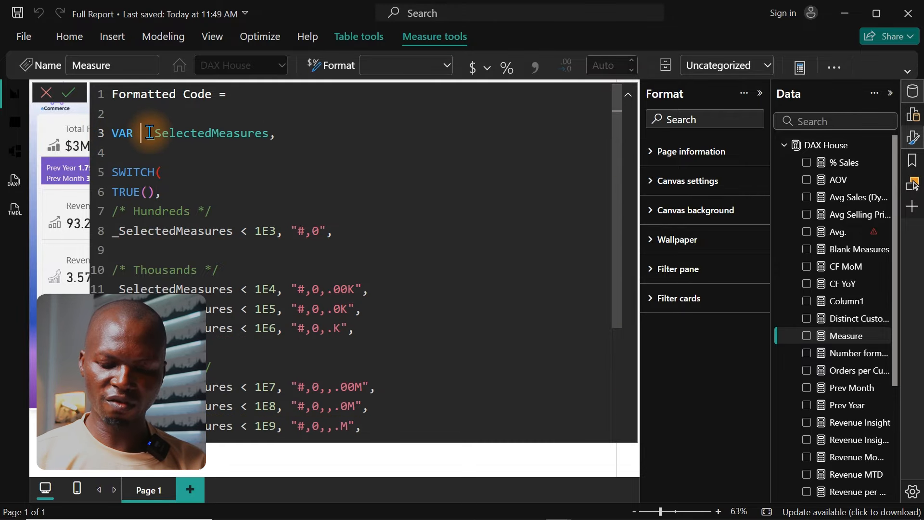
Step: Remove the trailing comma after _SelectedMeasures on line 3 and begin its assignment with "= selec"
key(End)
key(BackSpace)
key(BackSpace)
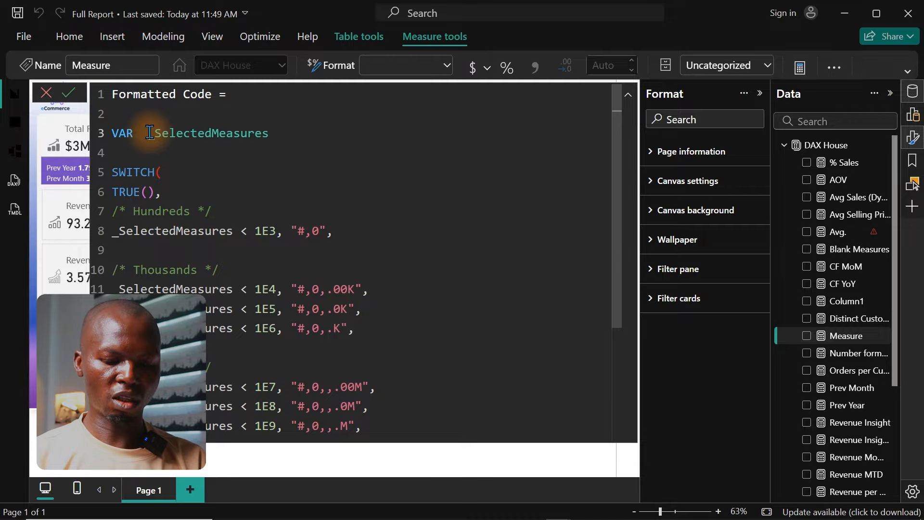
text(= selec)
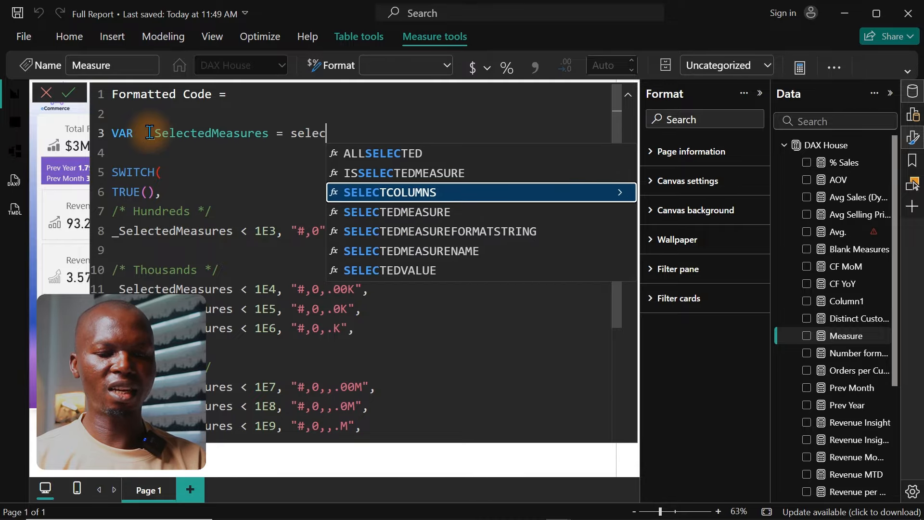
key(Down)
key(Down)
key(Down)
key(Down)
key(Down)
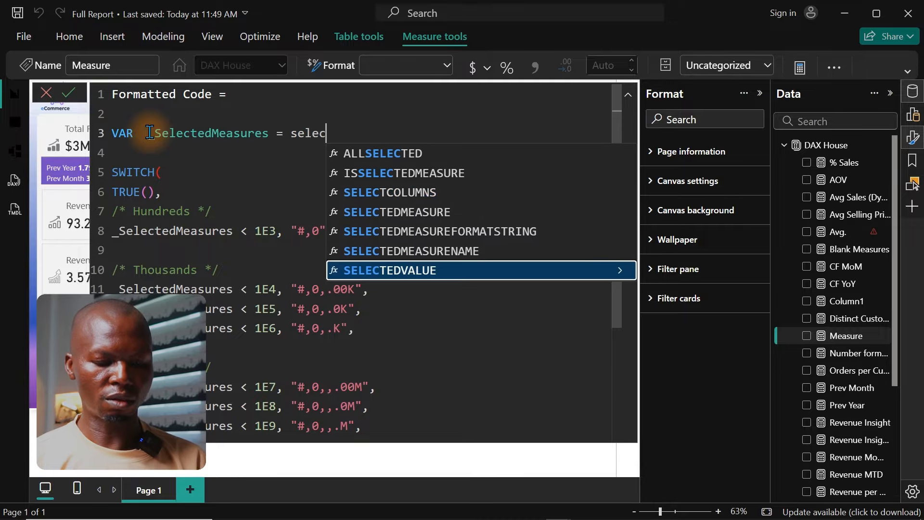
key(Tab)
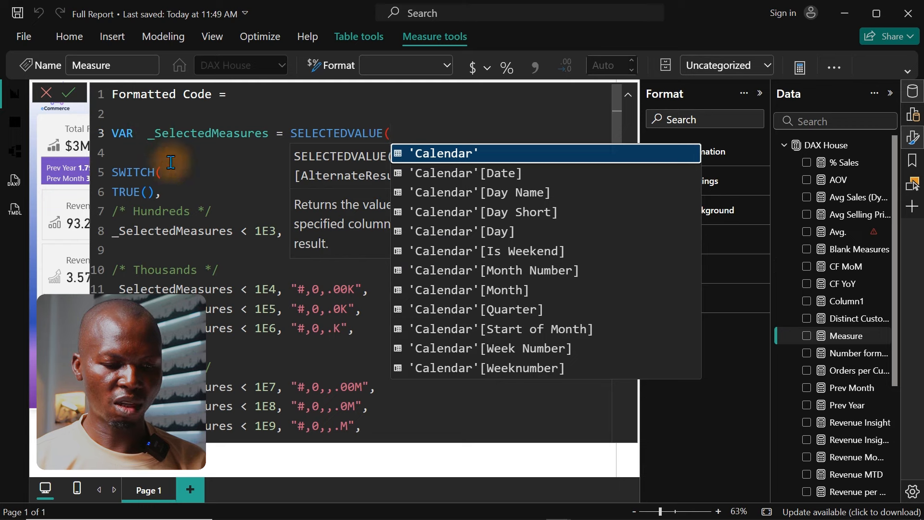
key(BackSpace)
key(BackSpace)
key(BackSpace)
key(BackSpace)
key(BackSpace)
key(BackSpace)
key(BackSpace)
key(BackSpace)
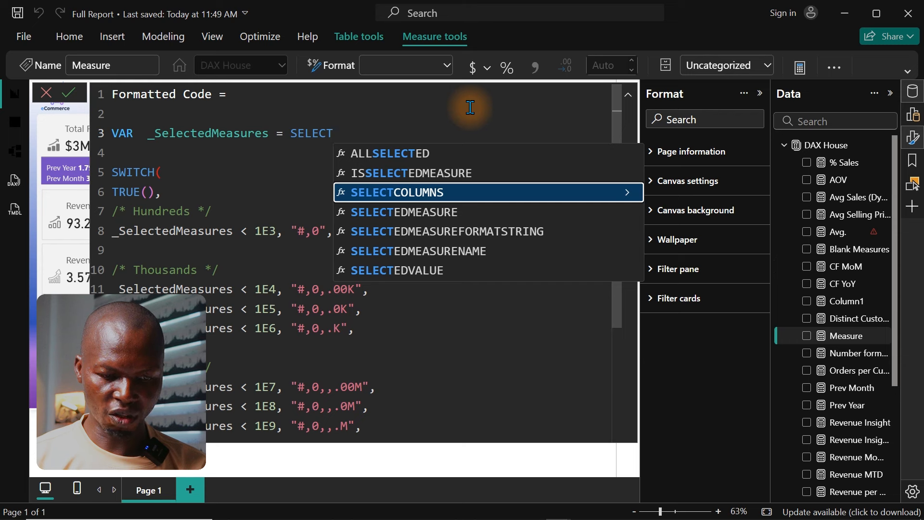
Step: Complete the _SelectedMeasures variable assignment with the SELECTEDMEASURE() function
key(Down)
key(Tab)
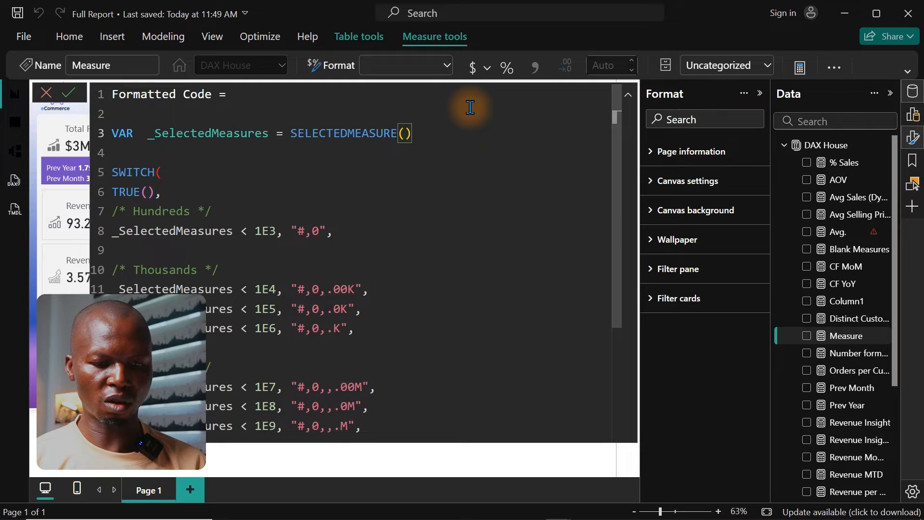
click(362, 191)
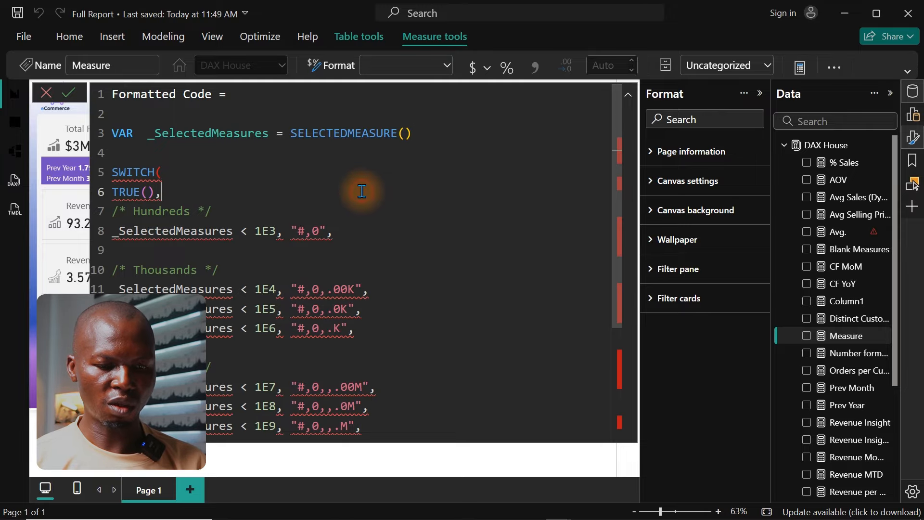
Step: Add RETURN on line 4 above SWITCH, leaving no comma after SELECTEDMEASURE()
click(431, 136)
text(,)
click(374, 160)
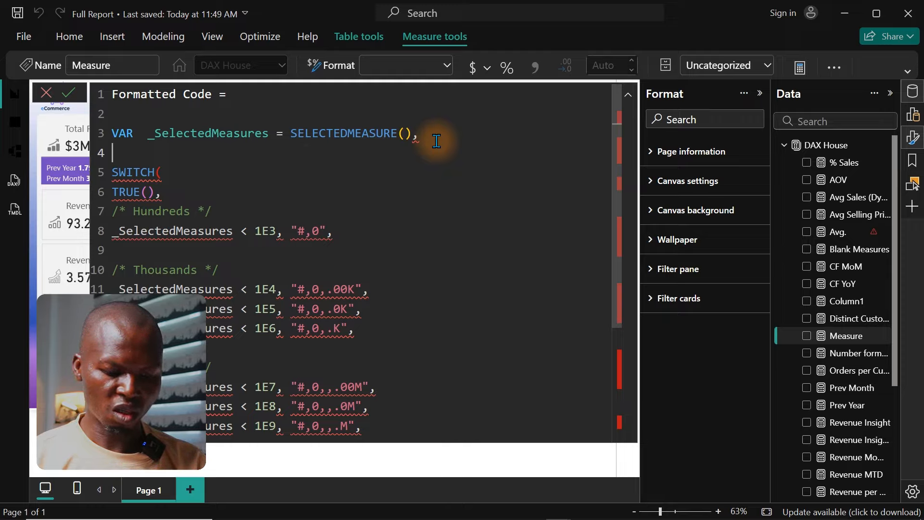
text(ret)
key(Tab)
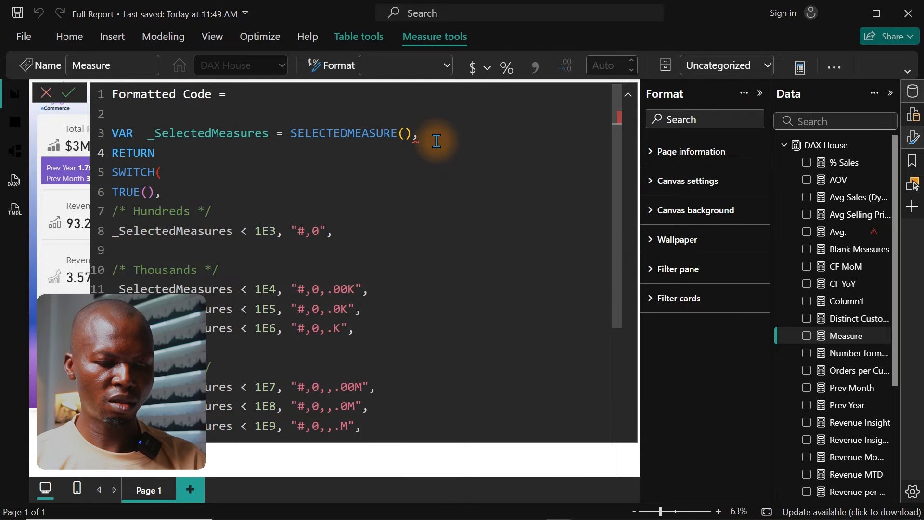
click(345, 187)
click(444, 136)
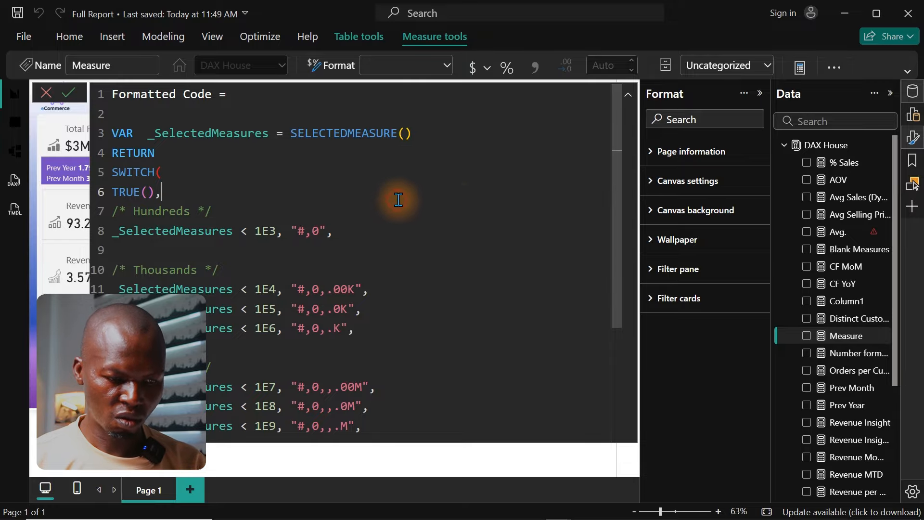
Step: Check the formula through to its end and commit the Formatted Code measure
drag(619, 215, 620, 392)
drag(620, 347, 593, 201)
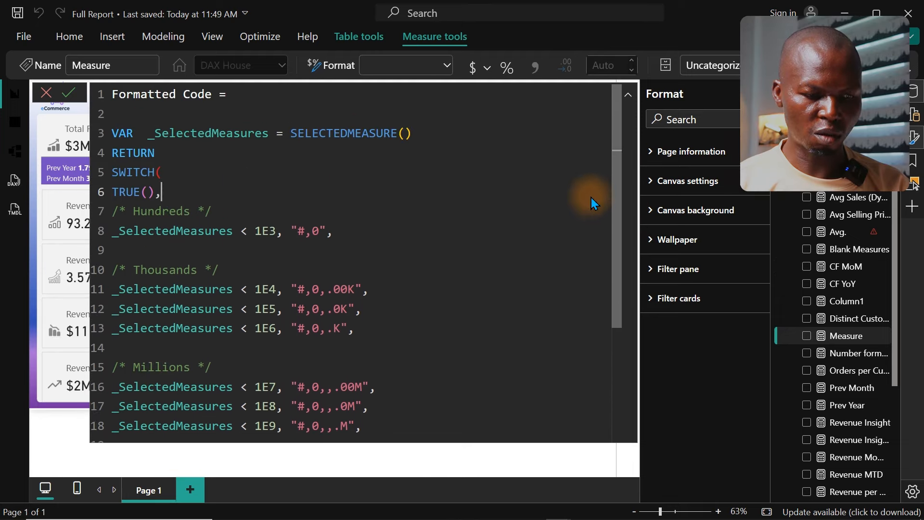
click(369, 275)
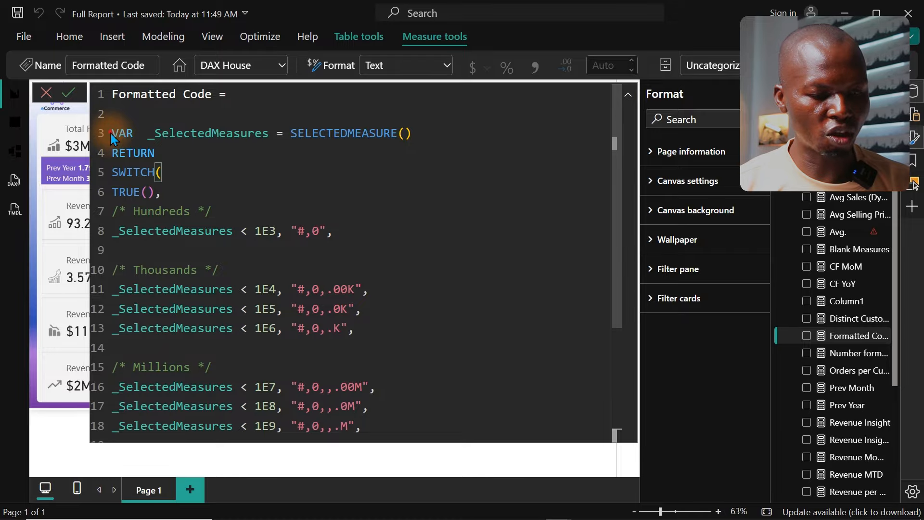
Step: Copy the Formatted Code formula from VAR through the closing parenthesis and close the formula editor
drag(112, 131, 438, 441)
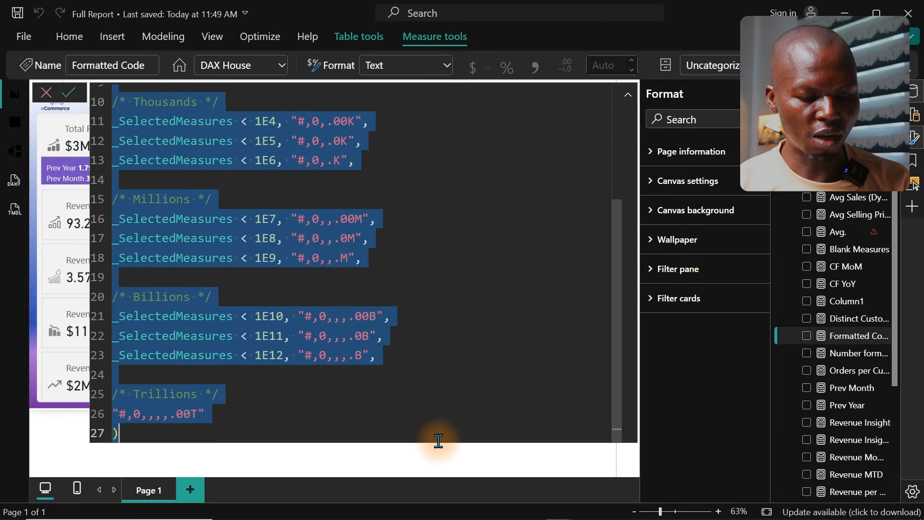
click(214, 434)
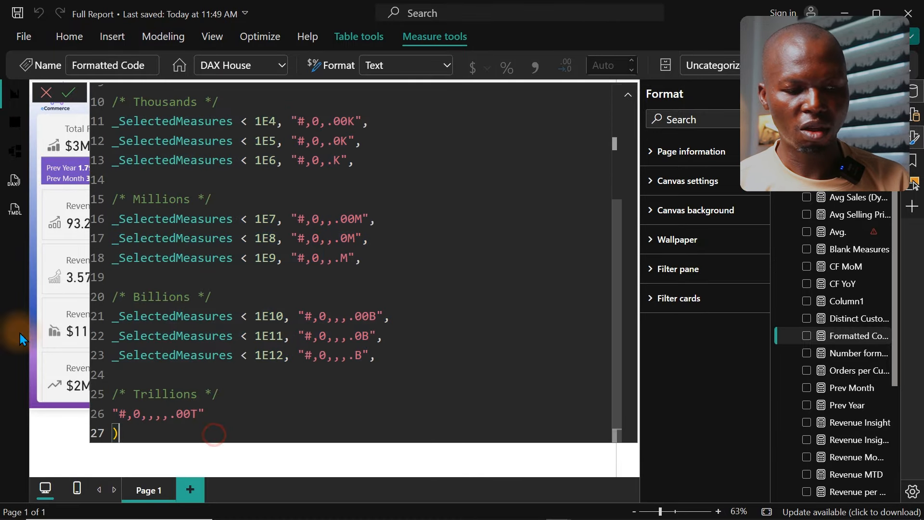
click(46, 94)
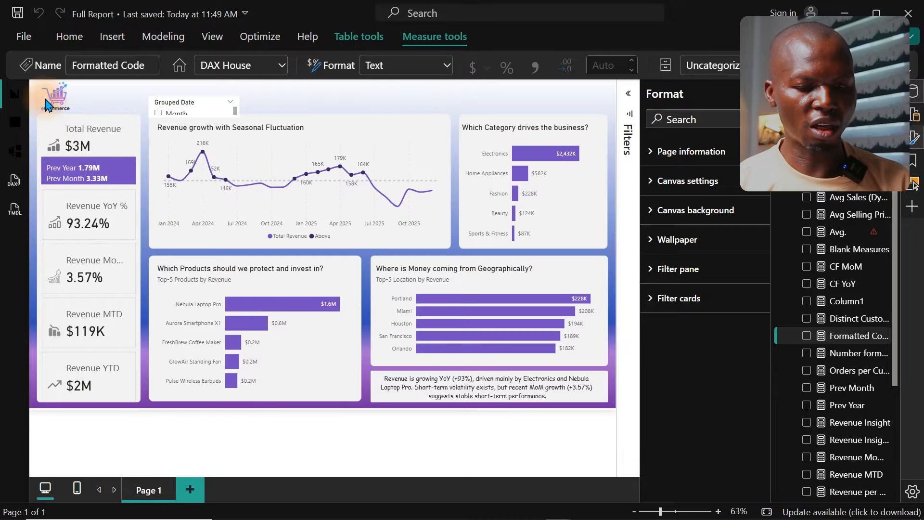
Step: Examine the data labels of the "Which Category drives the business?" chart in focus mode and return to the report
click(546, 191)
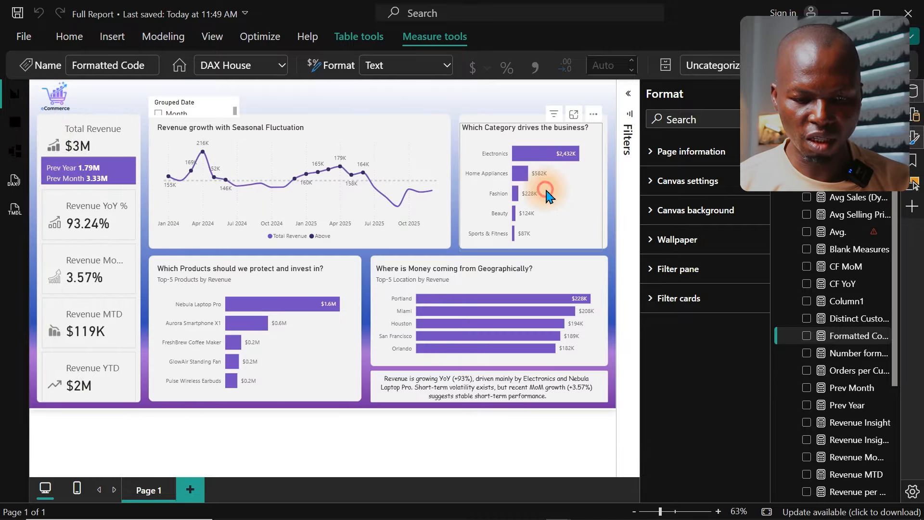
click(574, 116)
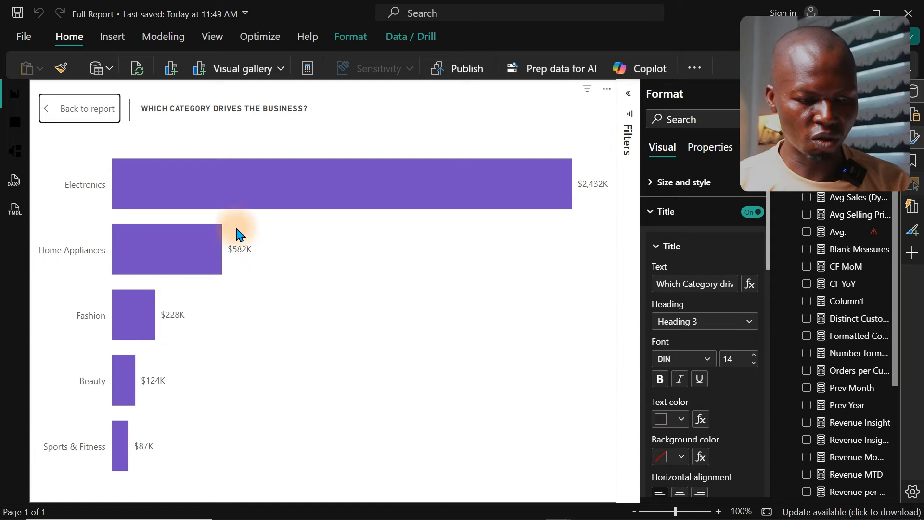
click(94, 113)
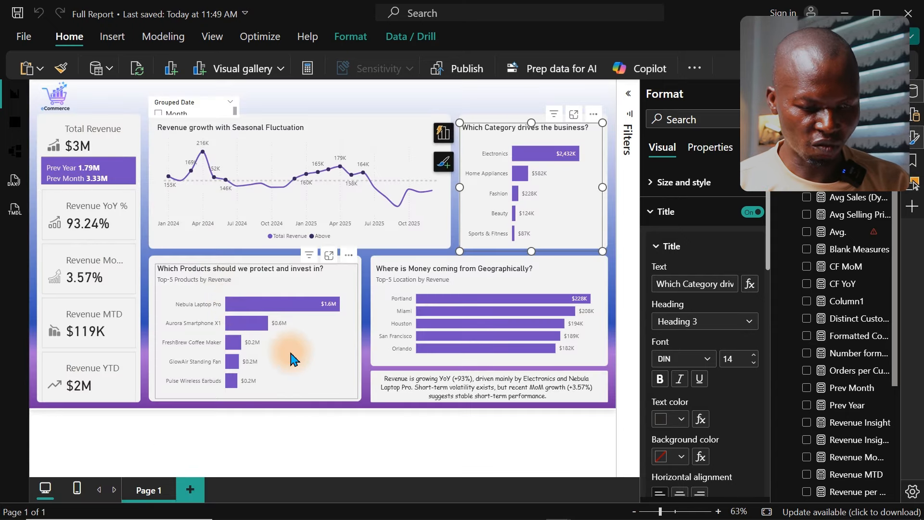
Step: Show the "Which Products should we protect and invest in?" chart in focus mode and select the Total Revenue measure
click(310, 360)
click(328, 256)
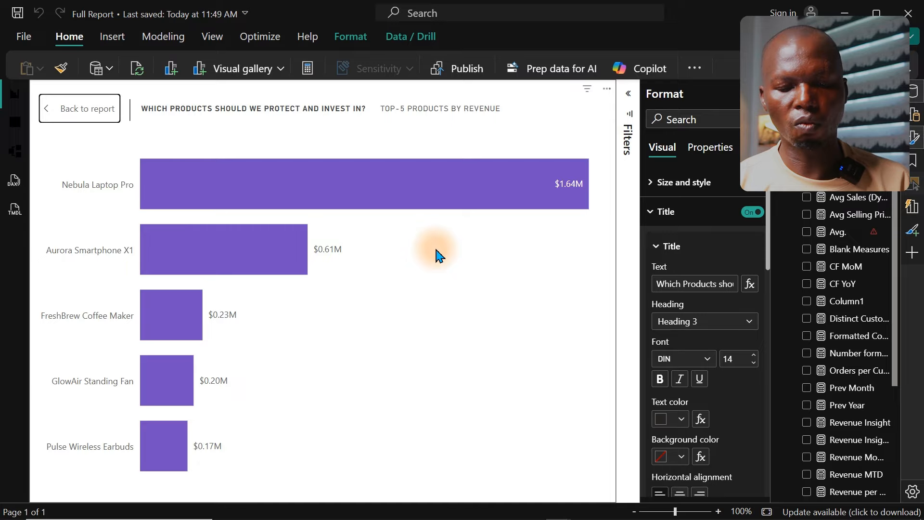
drag(896, 237, 896, 355)
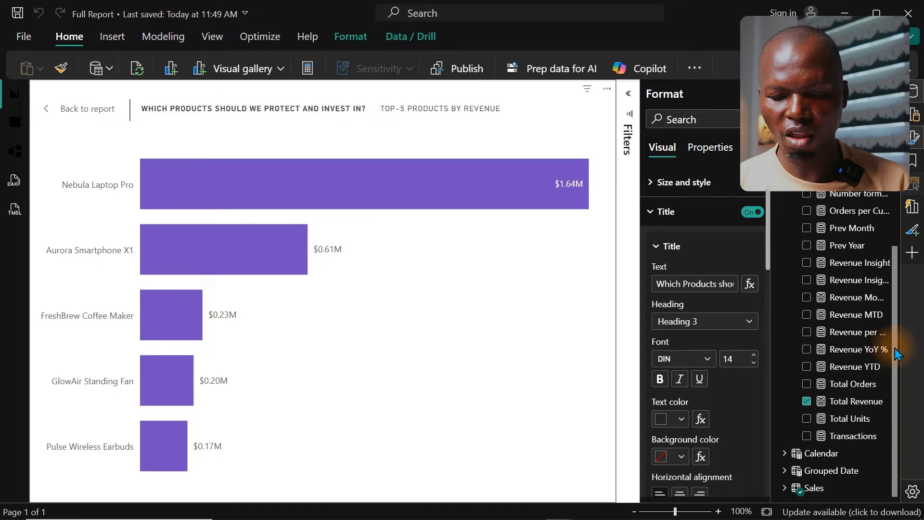
click(853, 404)
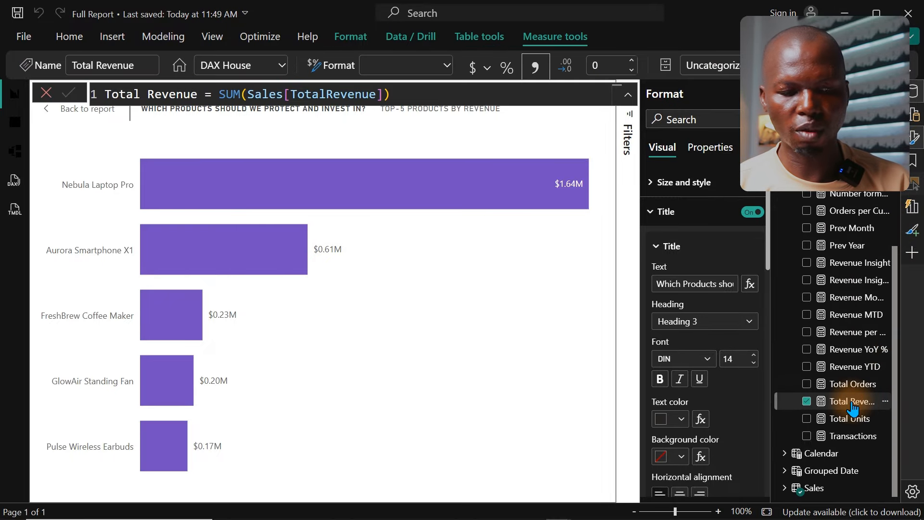
Step: Set Total Revenue's format to Dynamic and replace the default format expression with the copied VAR and SWITCH code
mouse_move(584, 176)
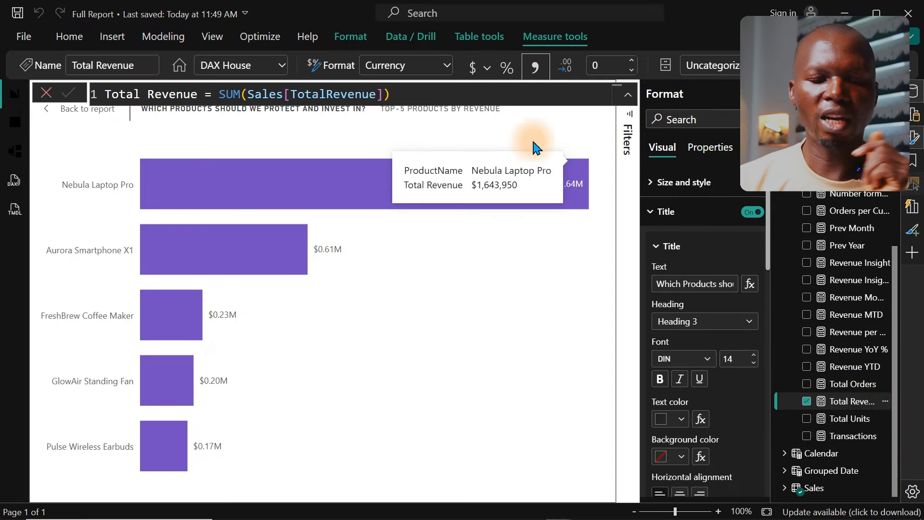
click(445, 68)
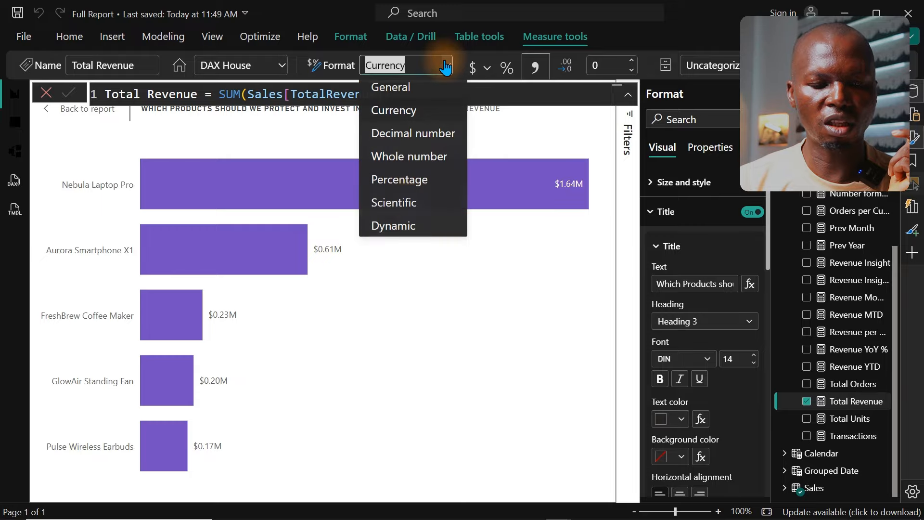
click(406, 230)
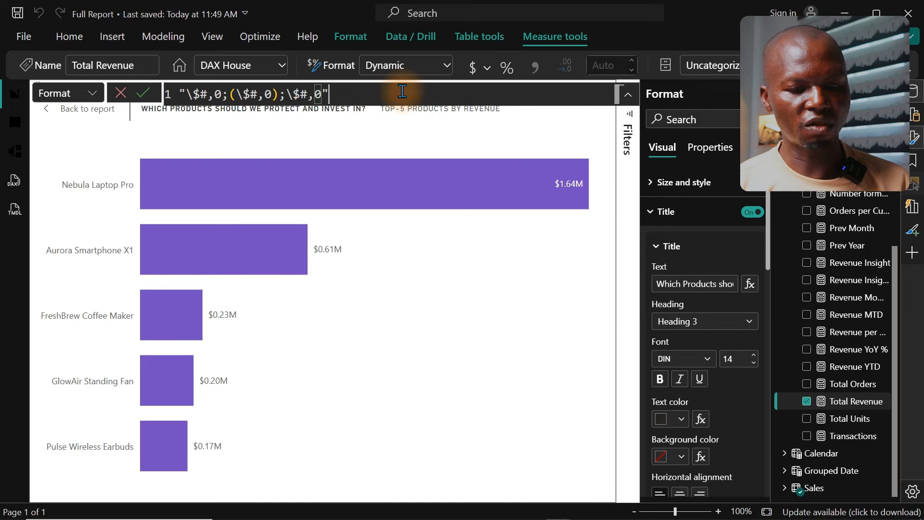
key(ctrl+a)
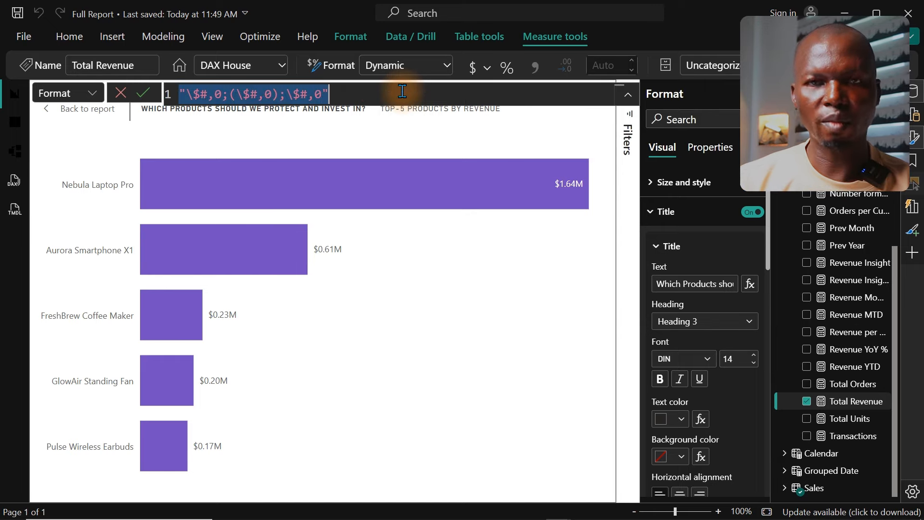
key(BackSpace)
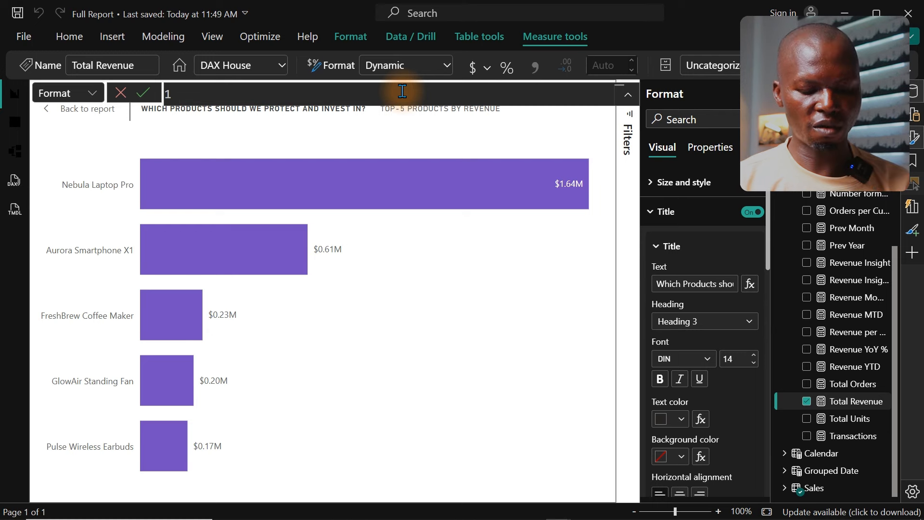
key(ctrl+v)
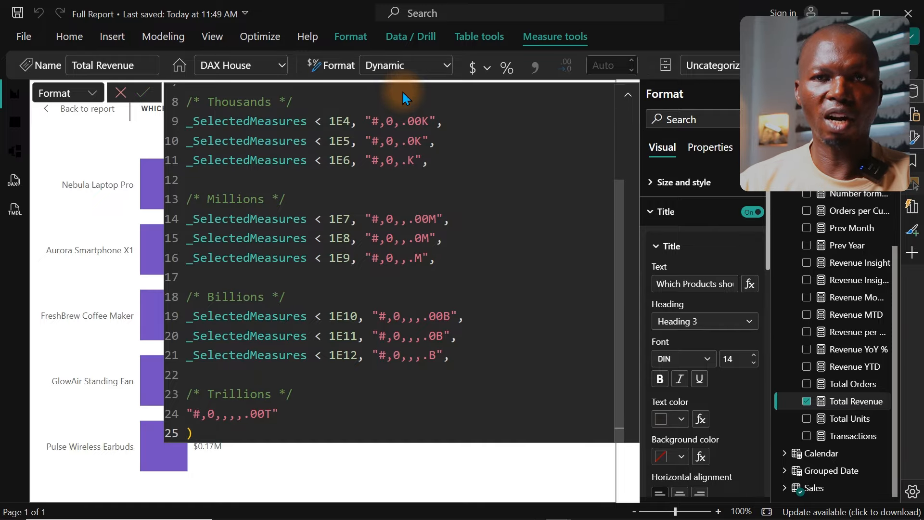
key(ctrl+Home)
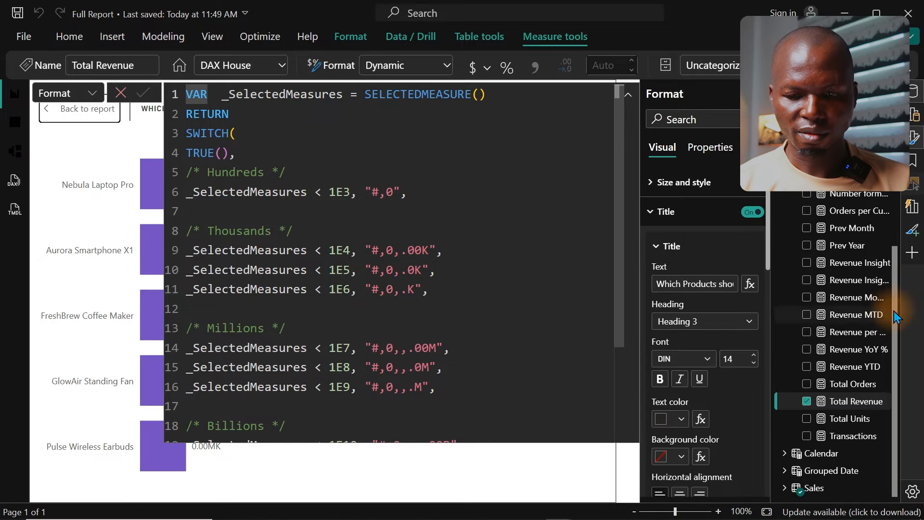
click(824, 476)
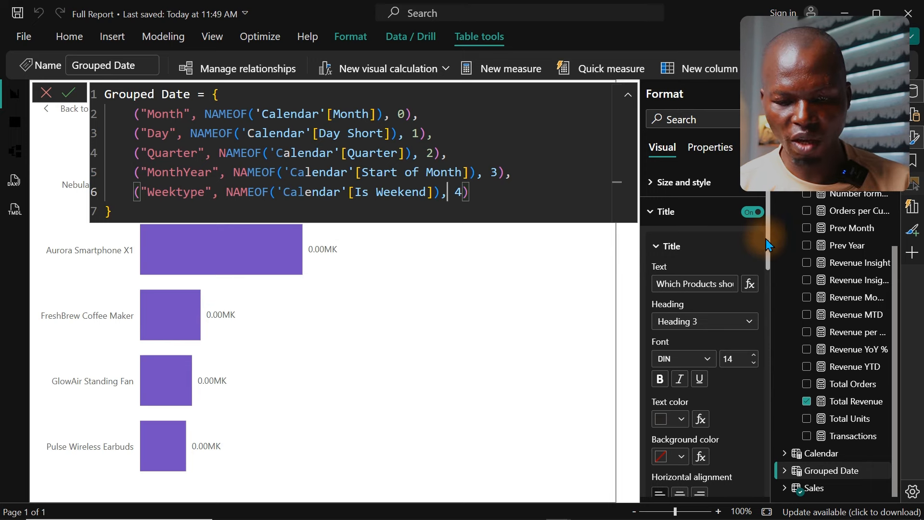
key(Return)
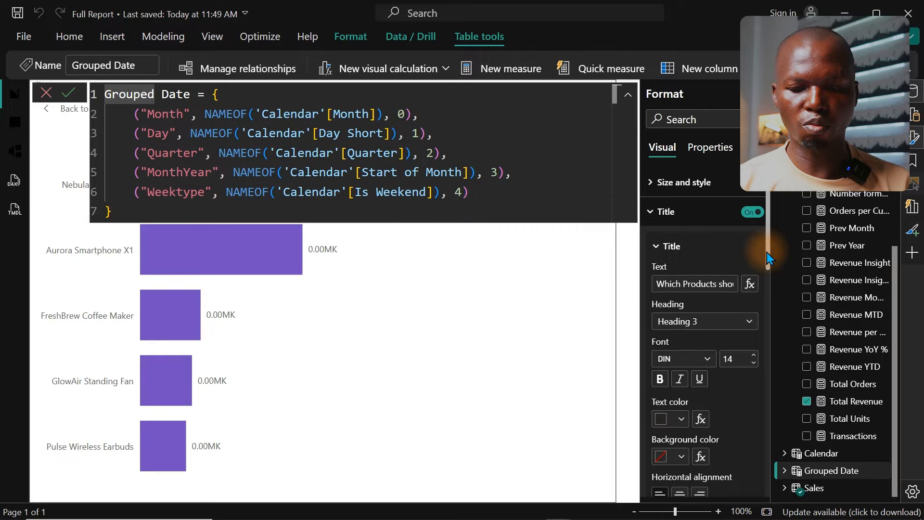
Step: Set the display units of the product chart's data label values to None
drag(767, 247, 764, 412)
click(914, 138)
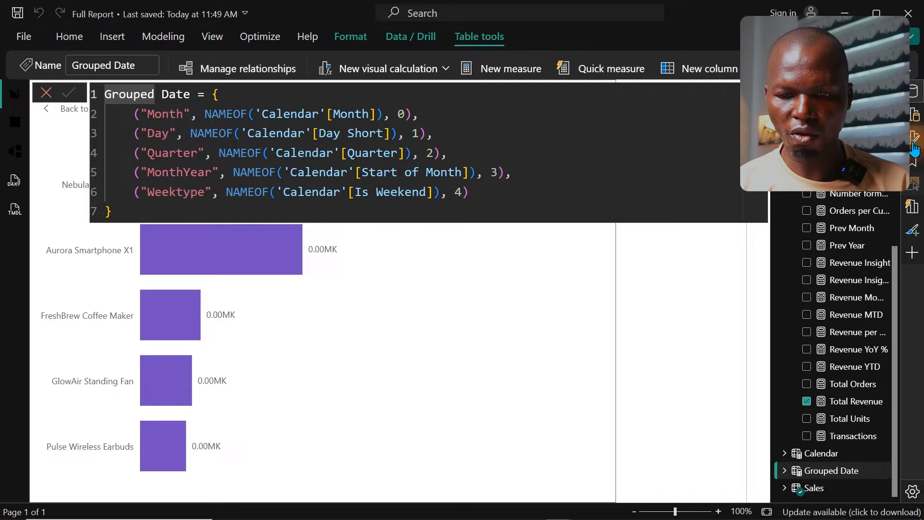
click(914, 138)
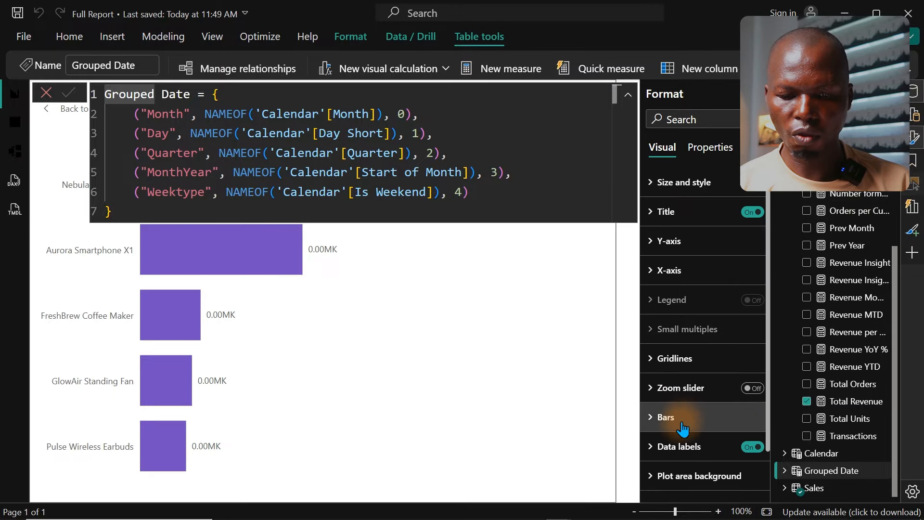
click(681, 448)
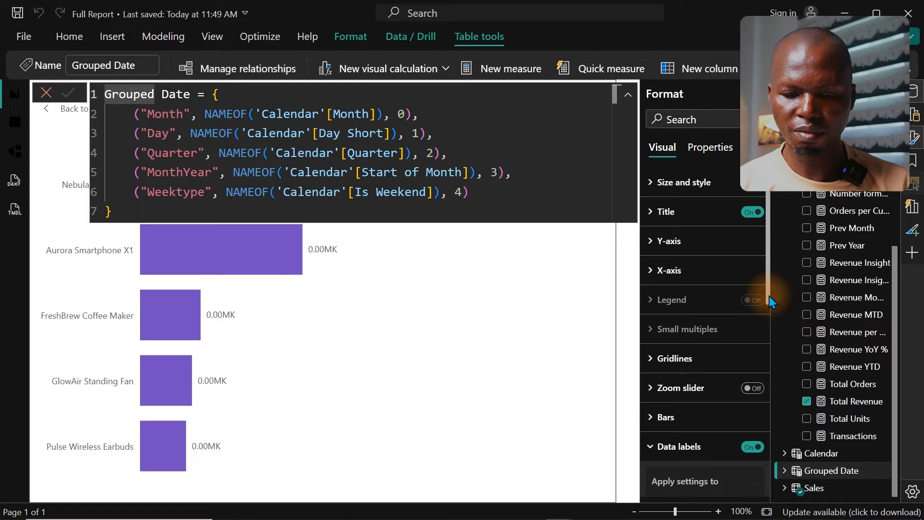
drag(770, 296, 763, 449)
click(679, 359)
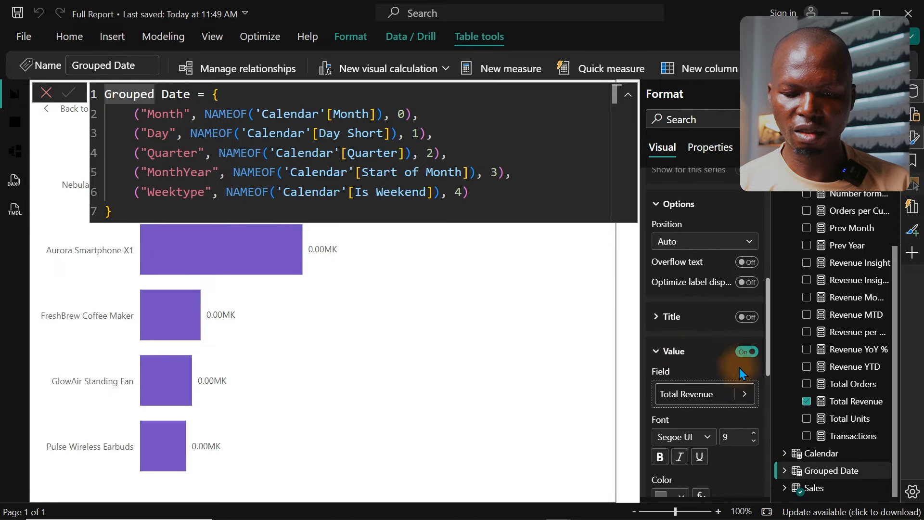
drag(769, 339, 765, 423)
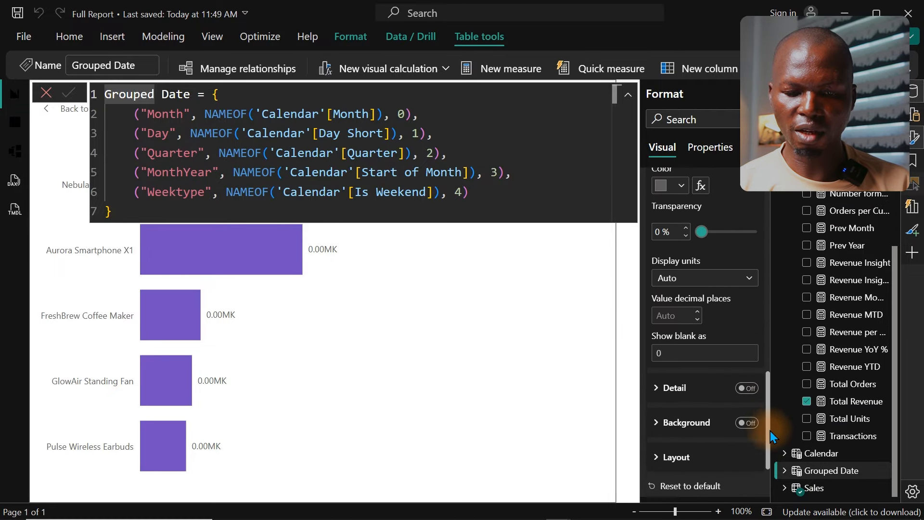
click(690, 272)
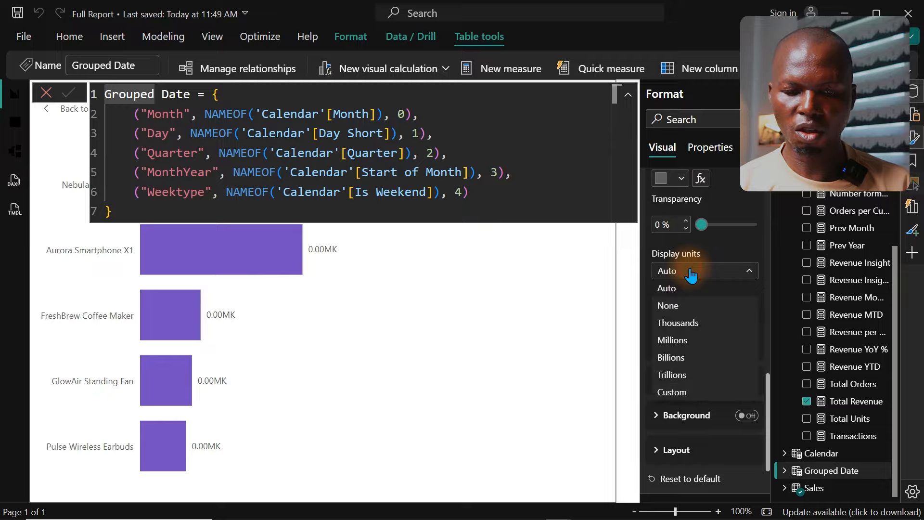
click(680, 307)
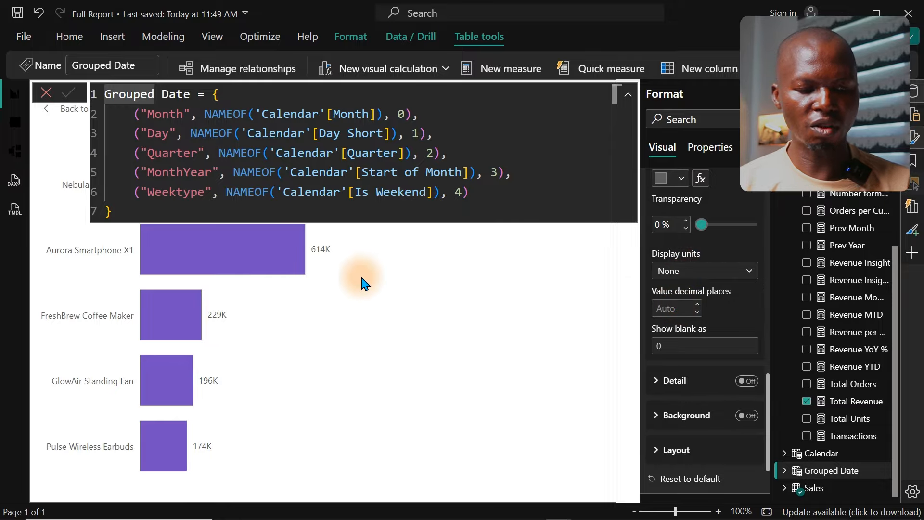
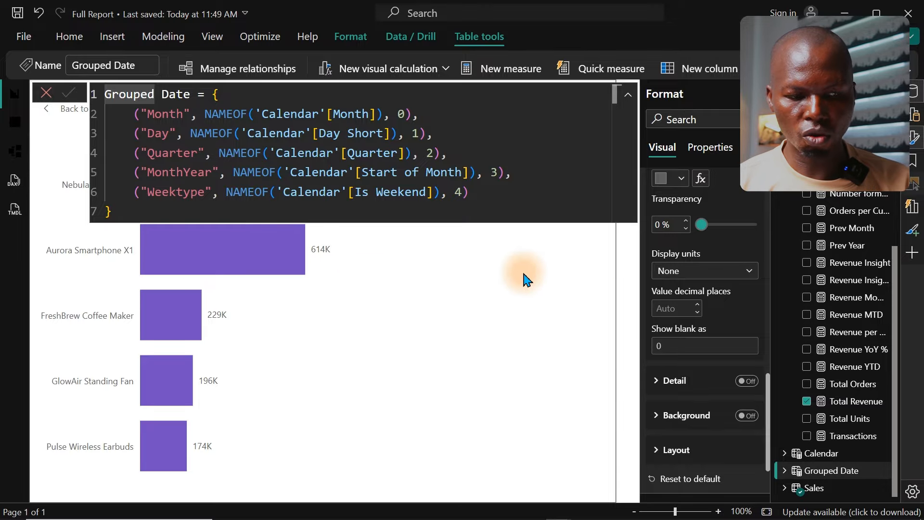
Step: Leave the Grouped Date formula without changes and set the Total Revenue card's callout value display units to None for the Total Revenue series
click(46, 92)
click(95, 109)
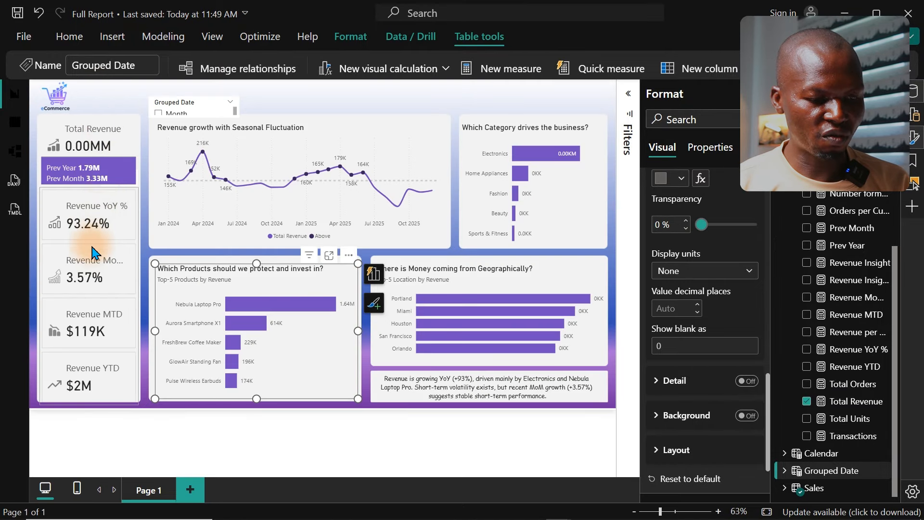
click(96, 142)
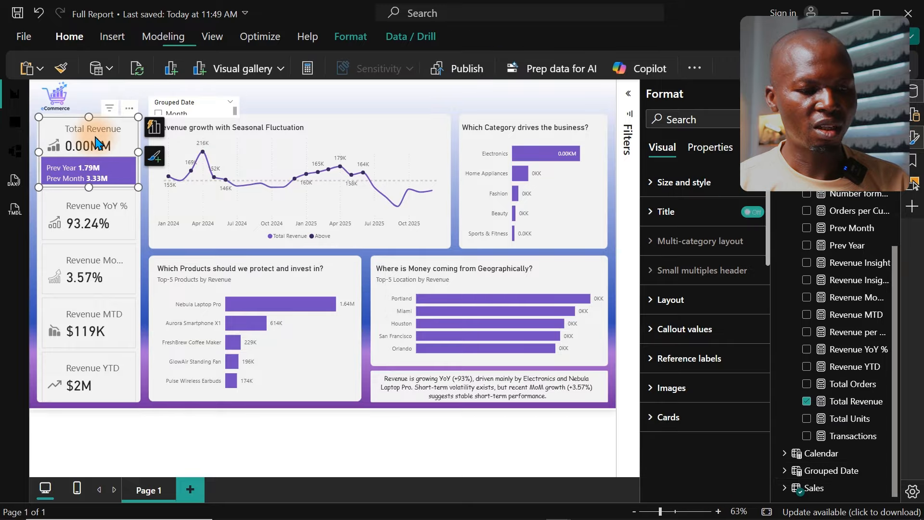
click(713, 337)
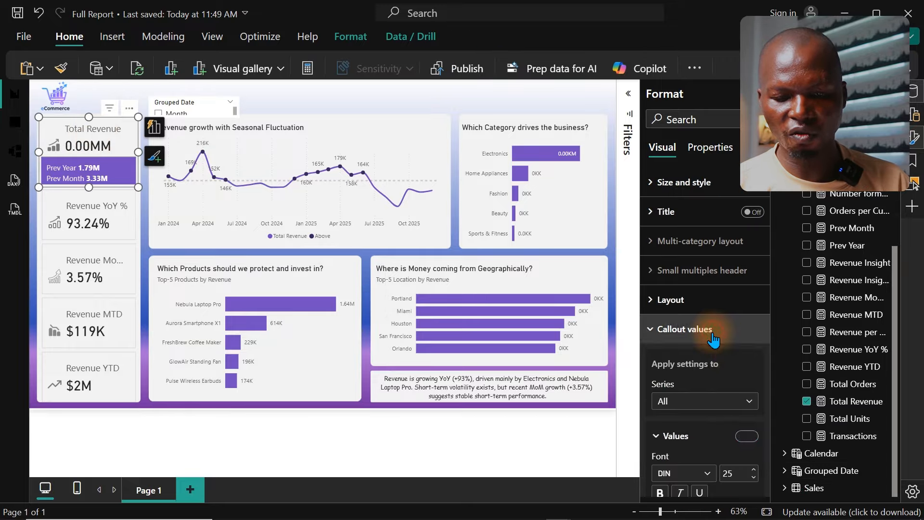
drag(767, 305, 763, 400)
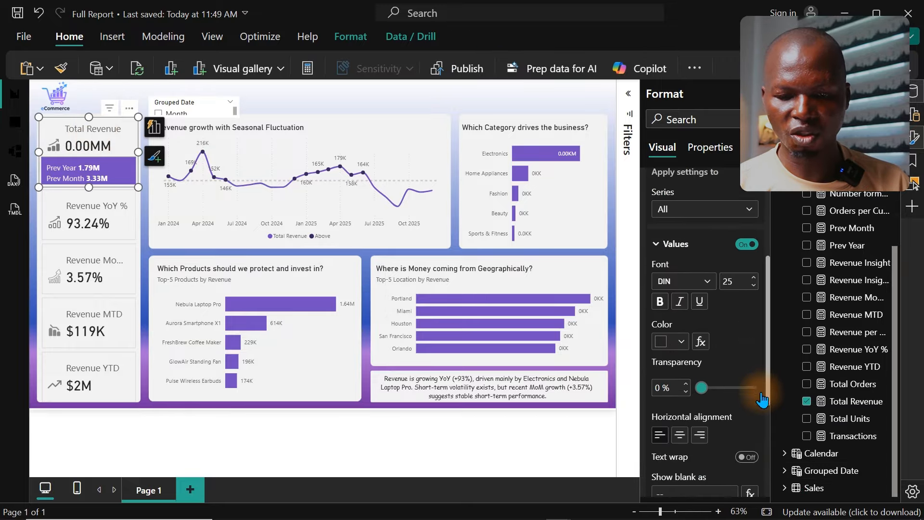
click(698, 210)
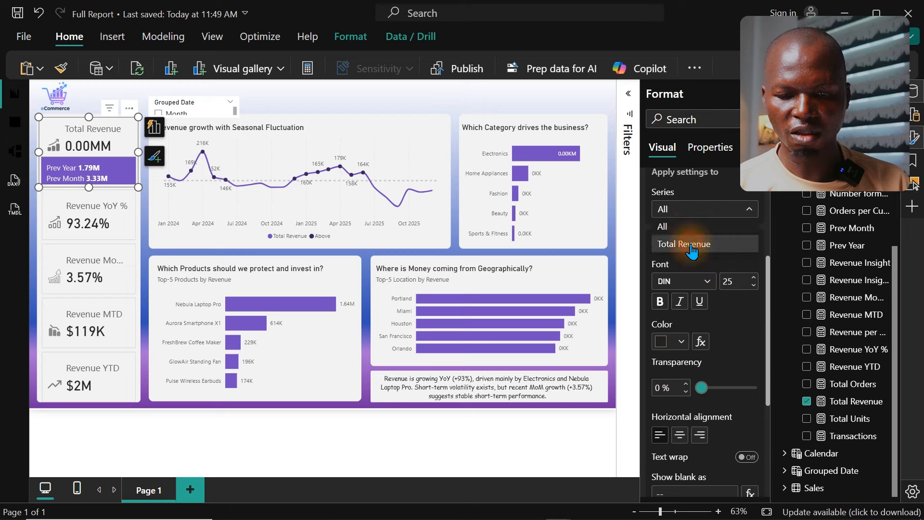
click(692, 244)
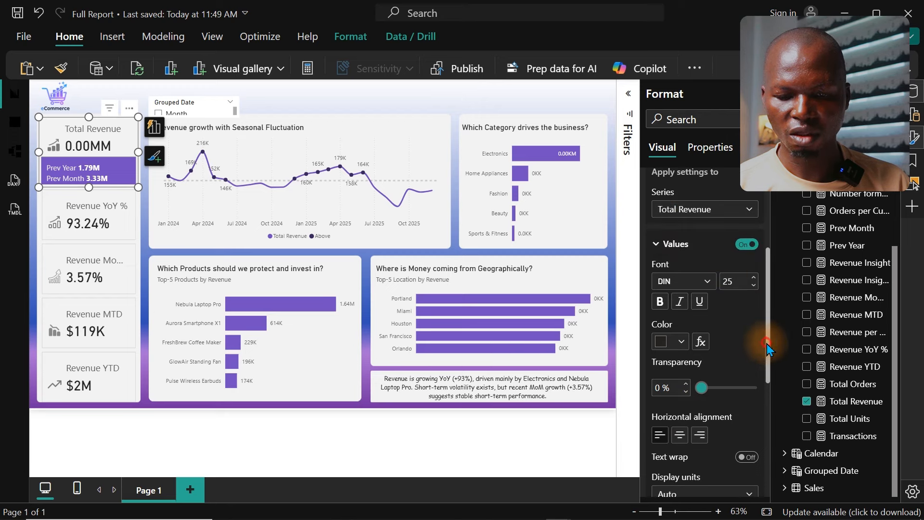
drag(767, 344, 767, 447)
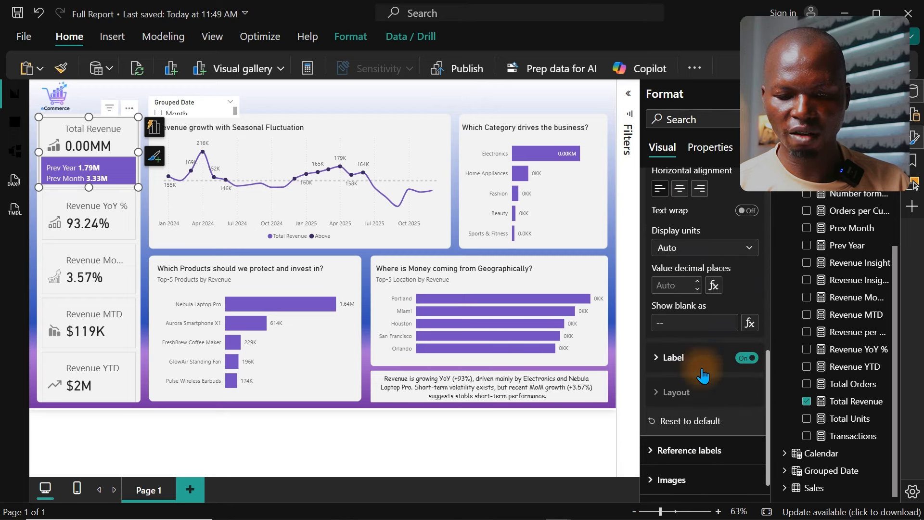
click(695, 248)
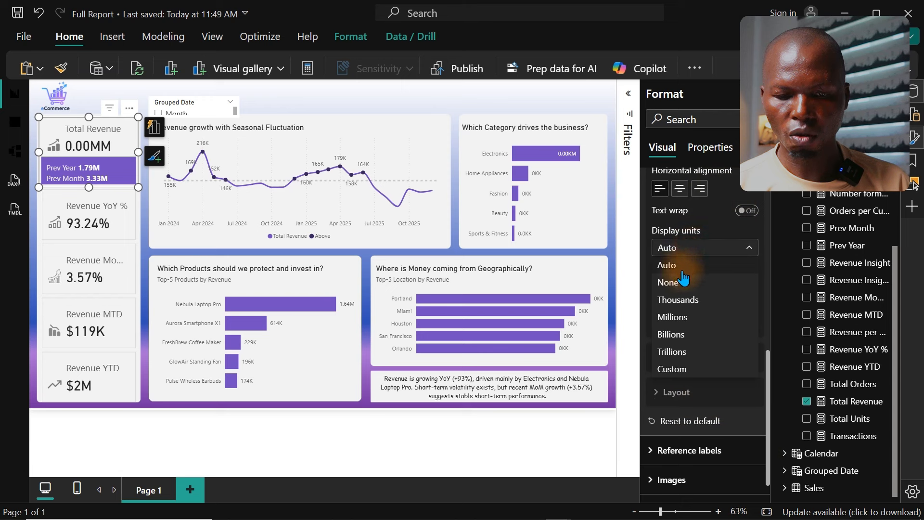
click(683, 280)
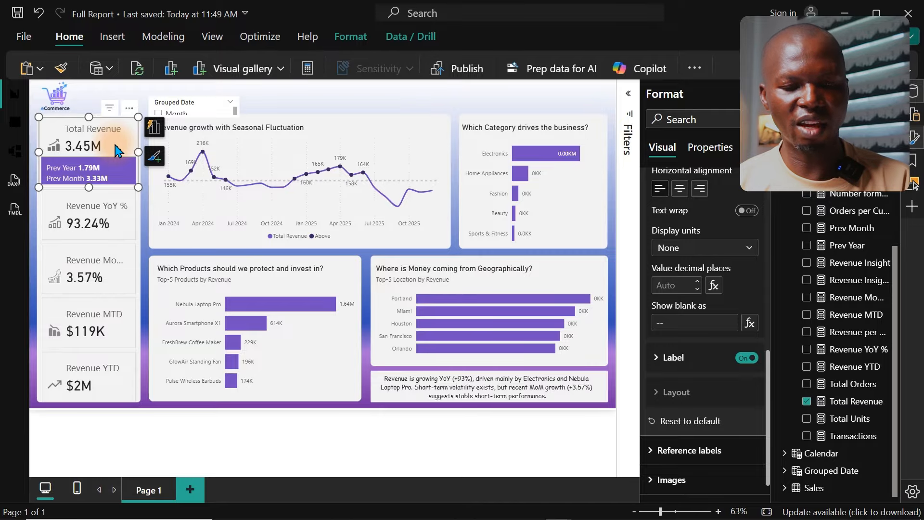
Step: Set the data label value display units to None on the bar chart showing which category drives the business
click(595, 212)
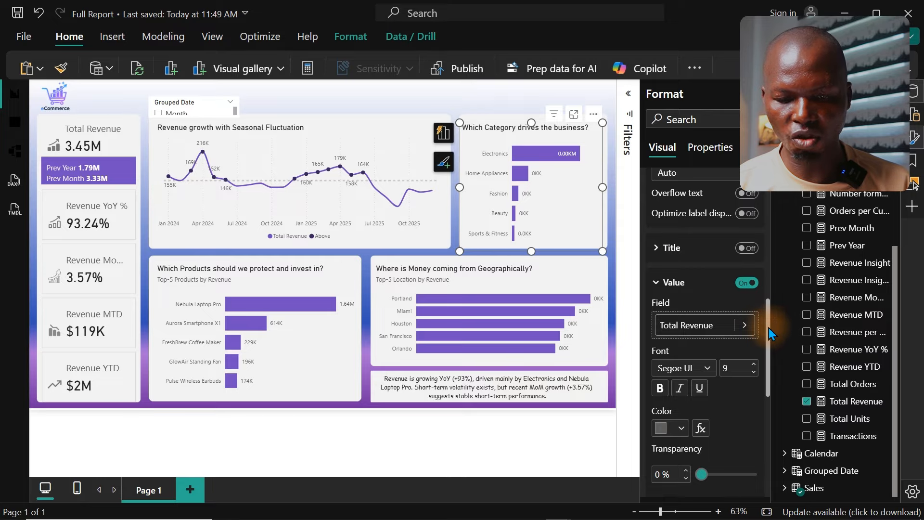
drag(769, 328, 765, 307)
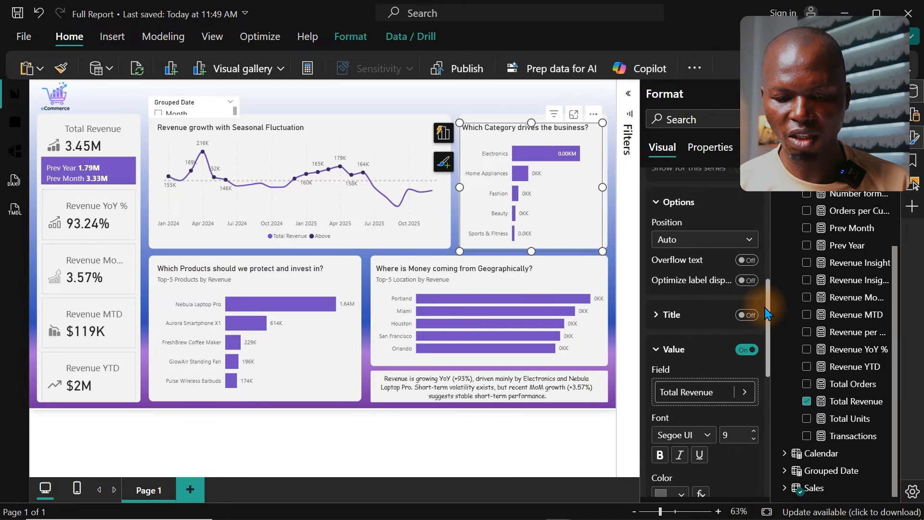
scroll(759, 333, down, 5)
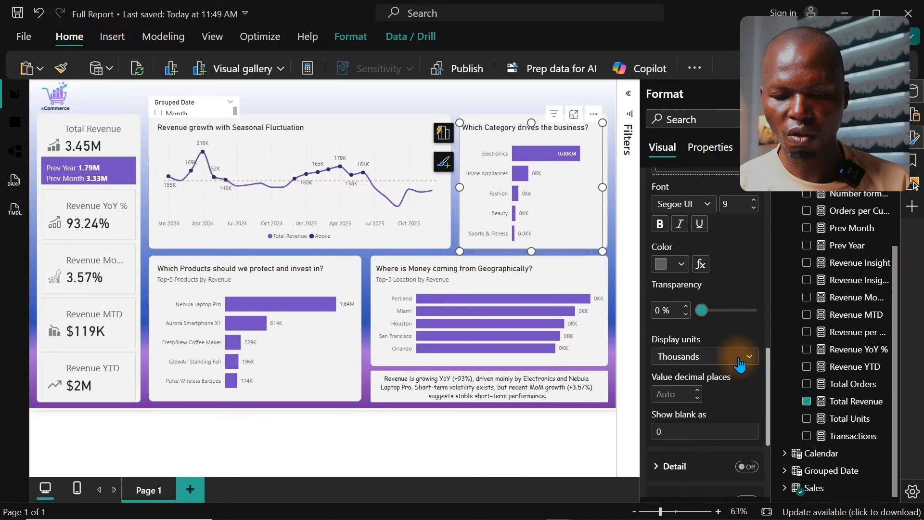
click(737, 361)
click(674, 391)
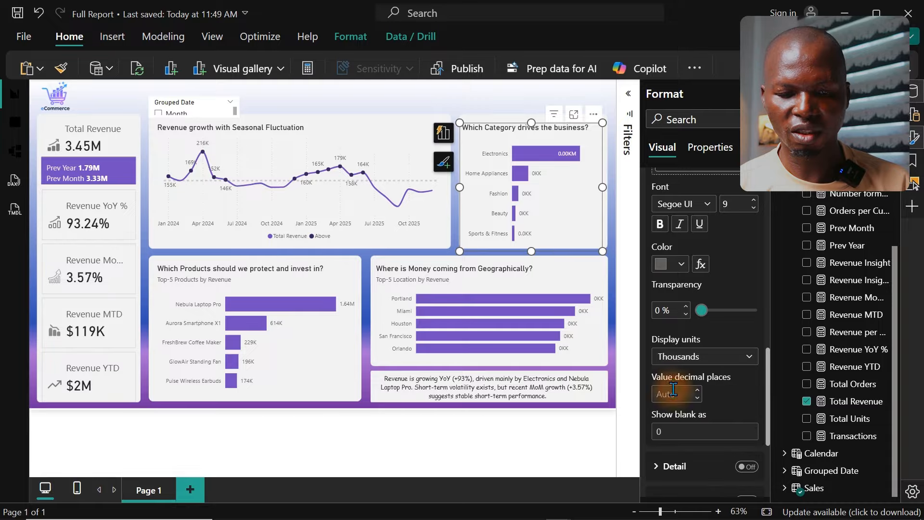
Step: Set the data label value display units to None on the Top-5 Location by Revenue chart, then deselect it
click(557, 276)
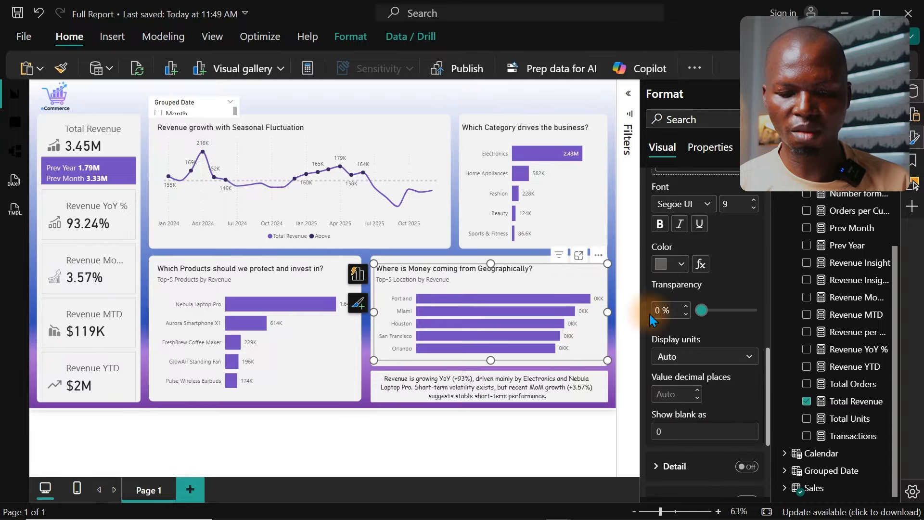
click(701, 364)
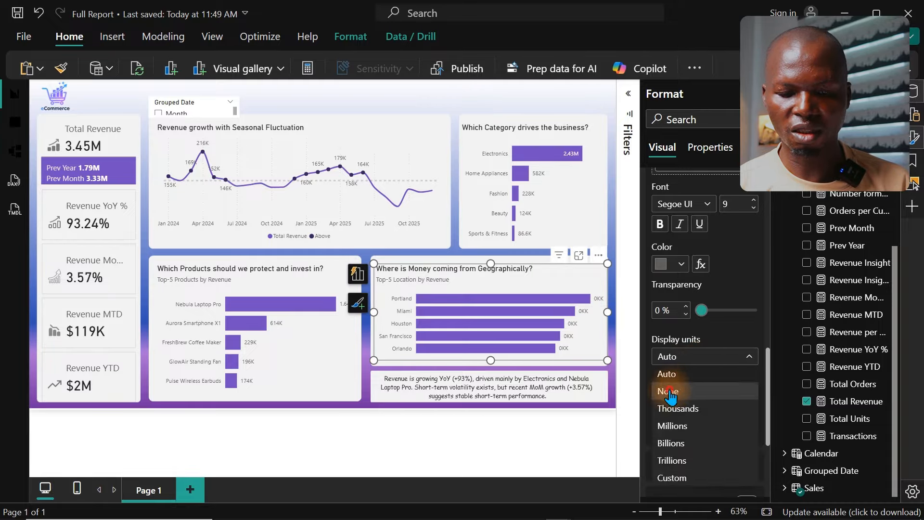
click(665, 390)
click(347, 98)
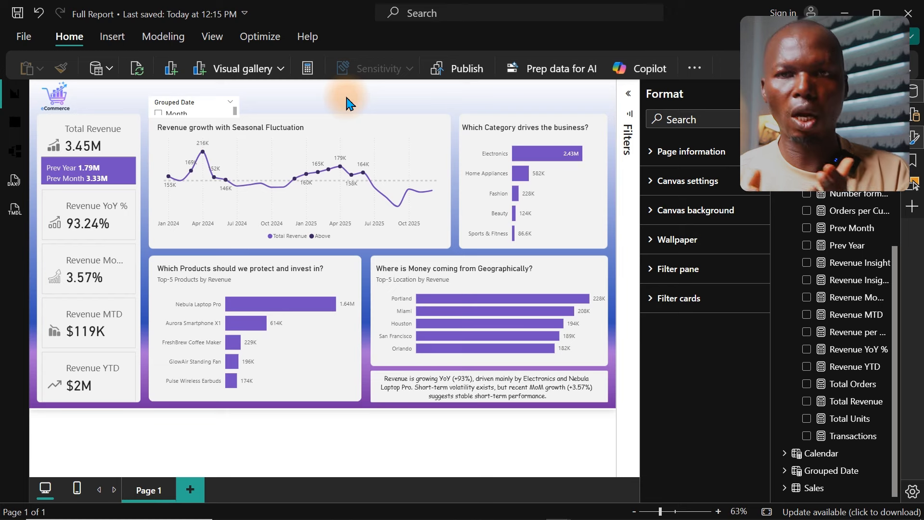
Step: Widen the Grouped Date slicer to about the width of the revenue growth chart and extend it up toward the page's upper edge
click(202, 104)
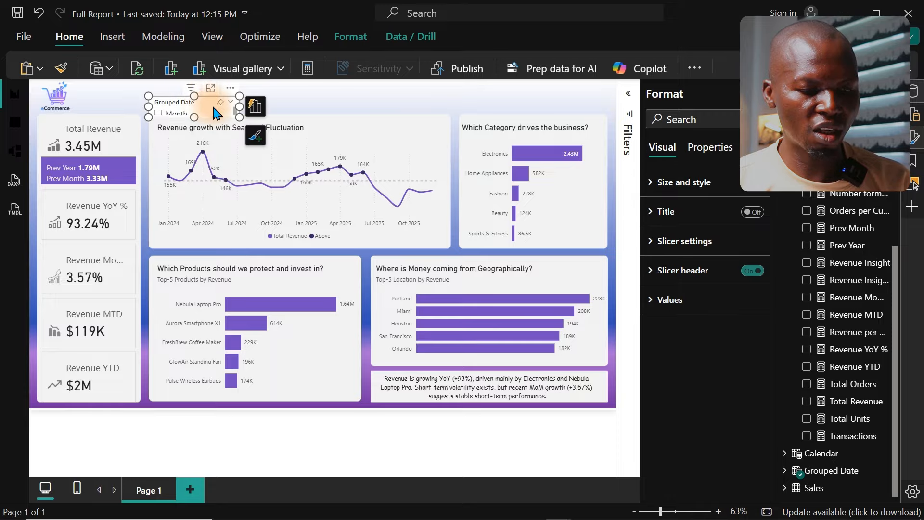
drag(237, 117, 442, 121)
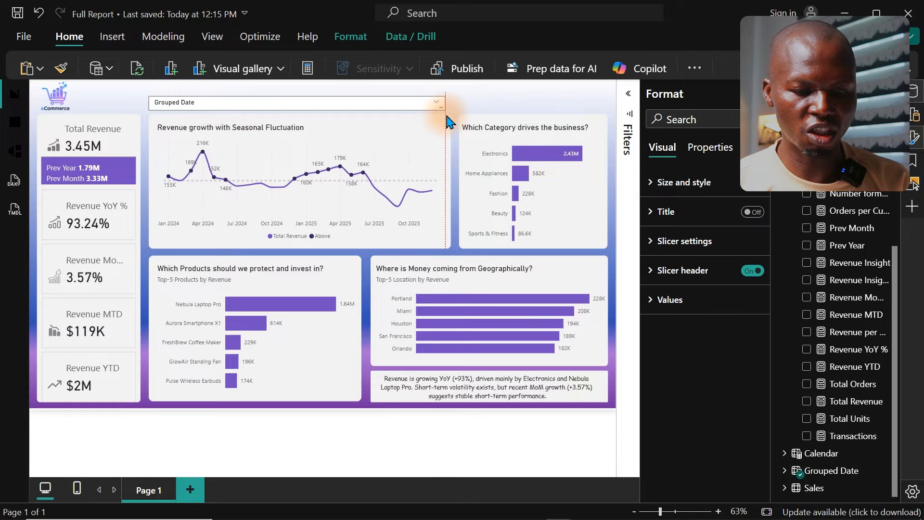
drag(295, 97, 295, 87)
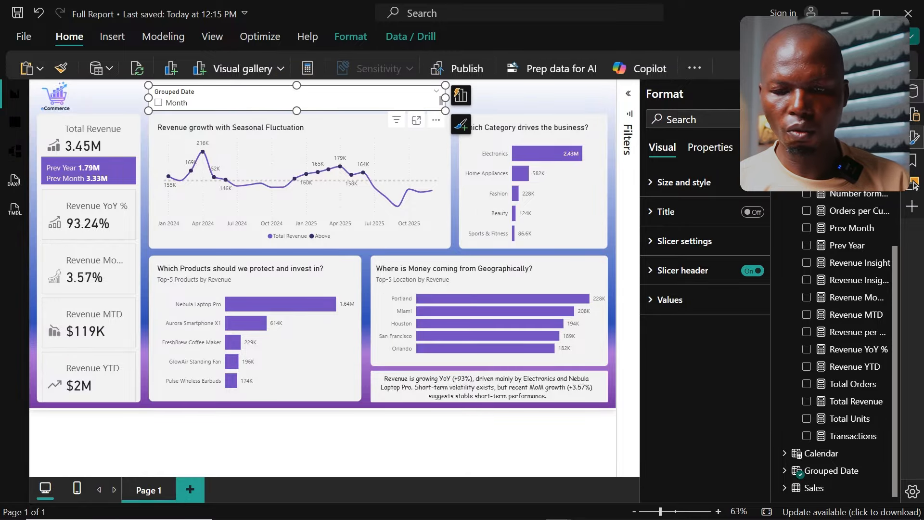
Step: Convert the Grouped Date slicer to a button slicer
click(917, 138)
click(914, 106)
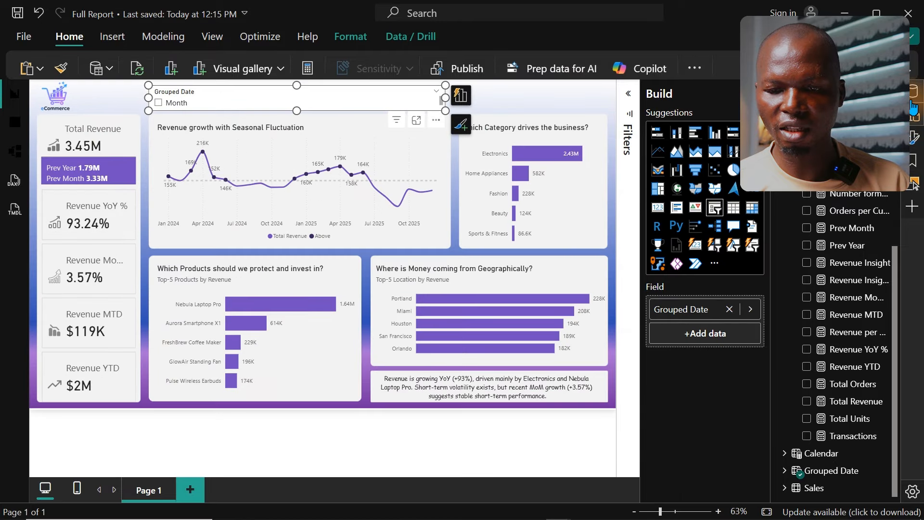
click(914, 102)
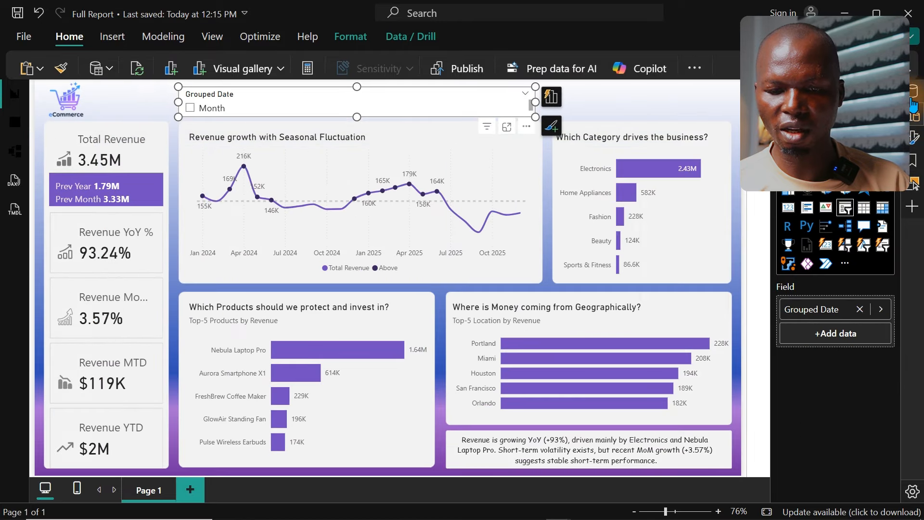
click(846, 245)
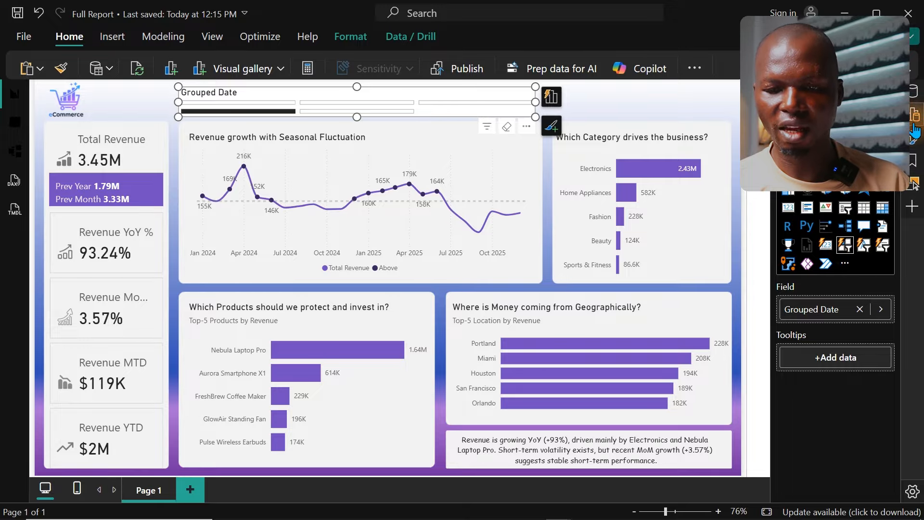
Step: Arrange the Grouped Date button slicer horizontally with a maximum of 5 buttons shown
click(915, 137)
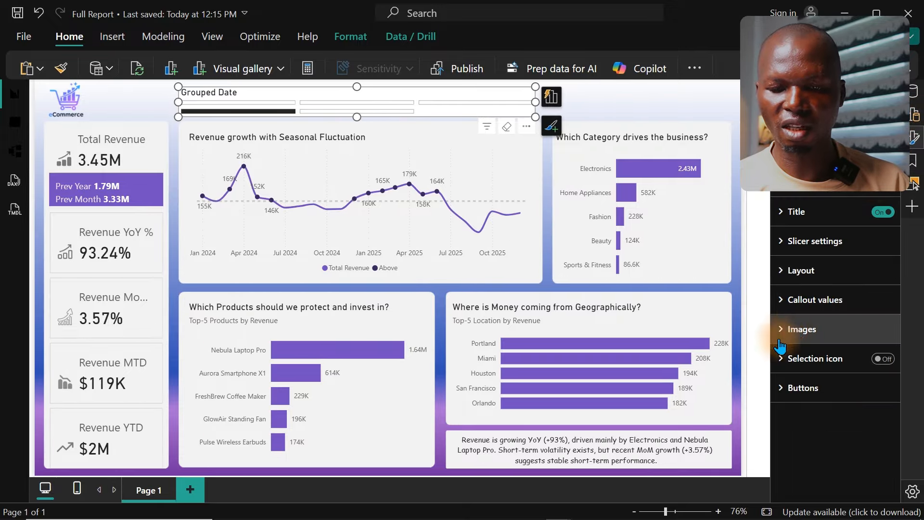
click(778, 270)
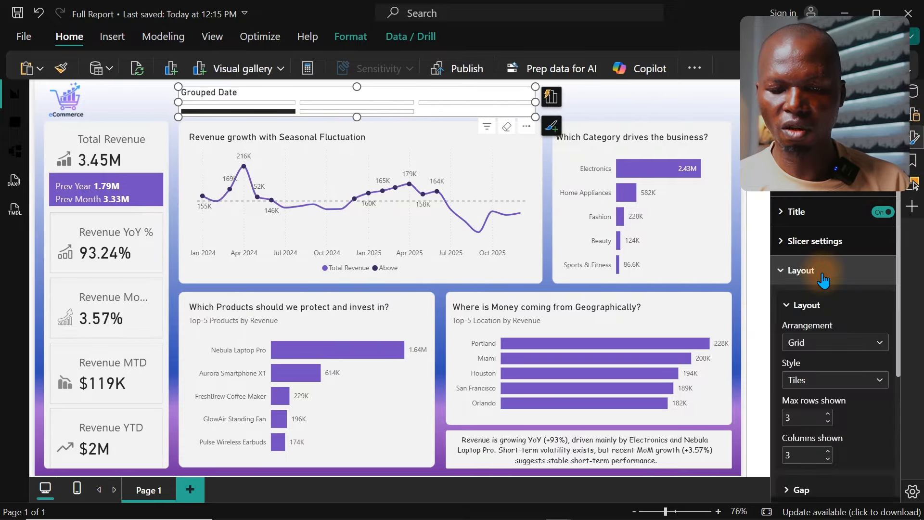
click(836, 383)
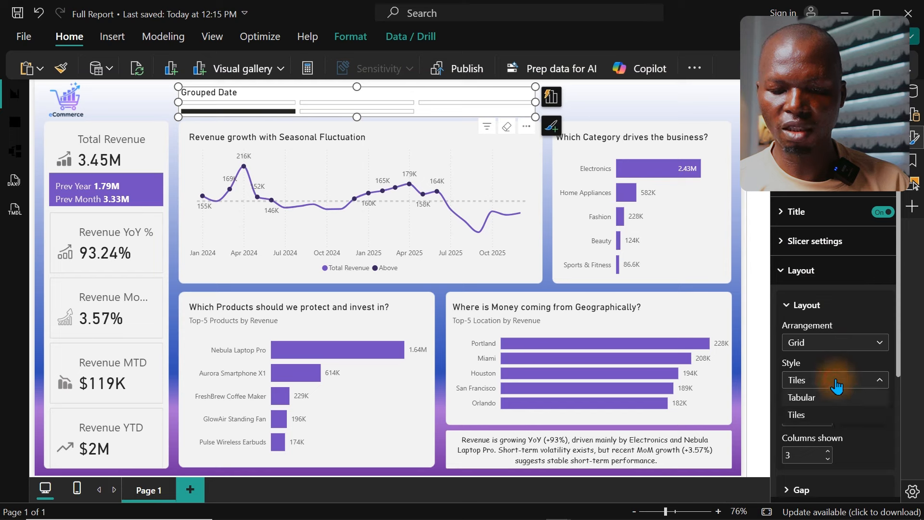
click(818, 342)
click(818, 342)
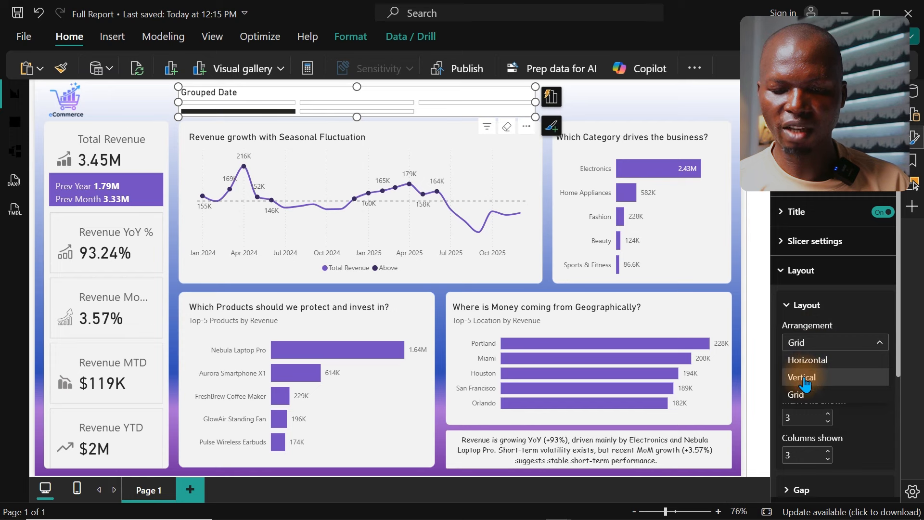
click(806, 360)
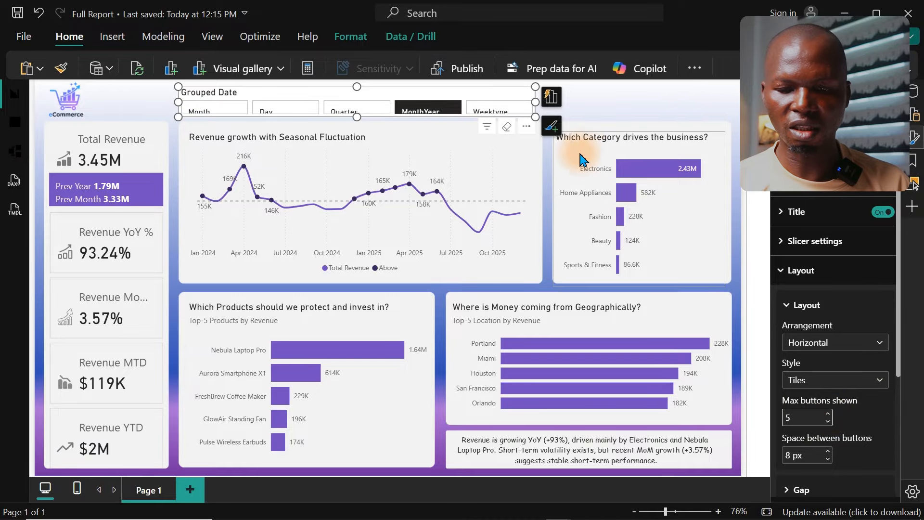
Step: Turn off the button slicer's title and slightly reduce the slicer's height from its lower edge
click(883, 213)
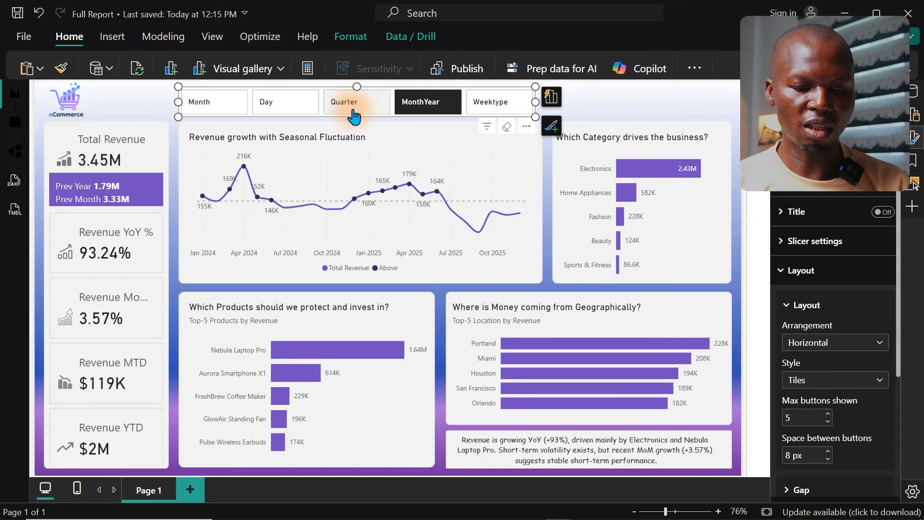
drag(359, 118, 357, 115)
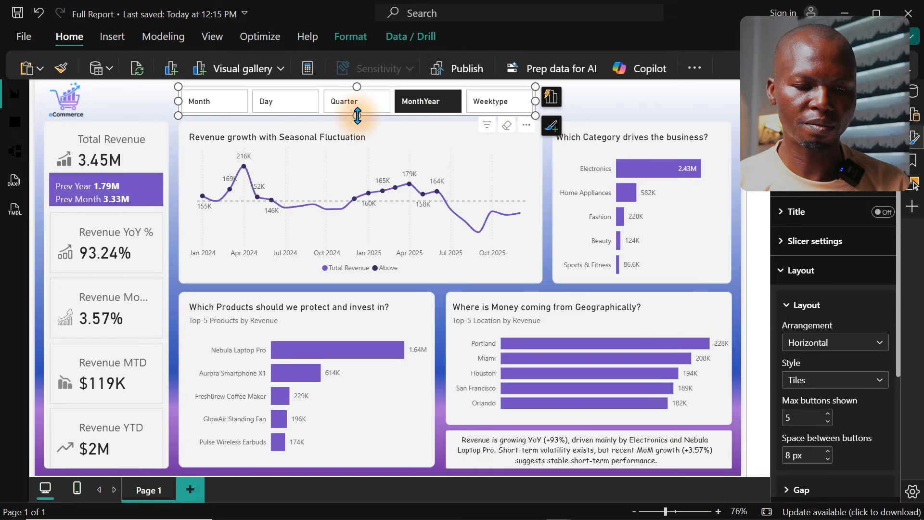
click(609, 109)
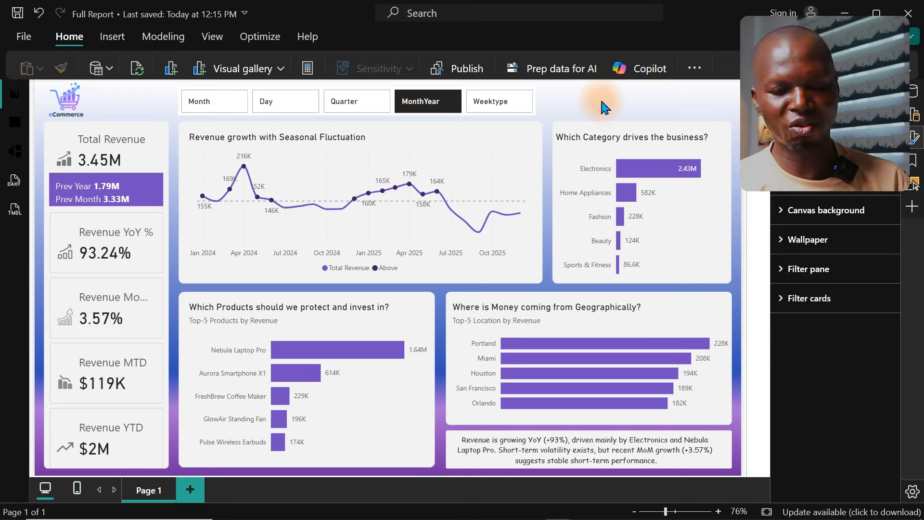
Step: Deselect MonthYear in the date button slicer and turn off the slicer's background
click(449, 102)
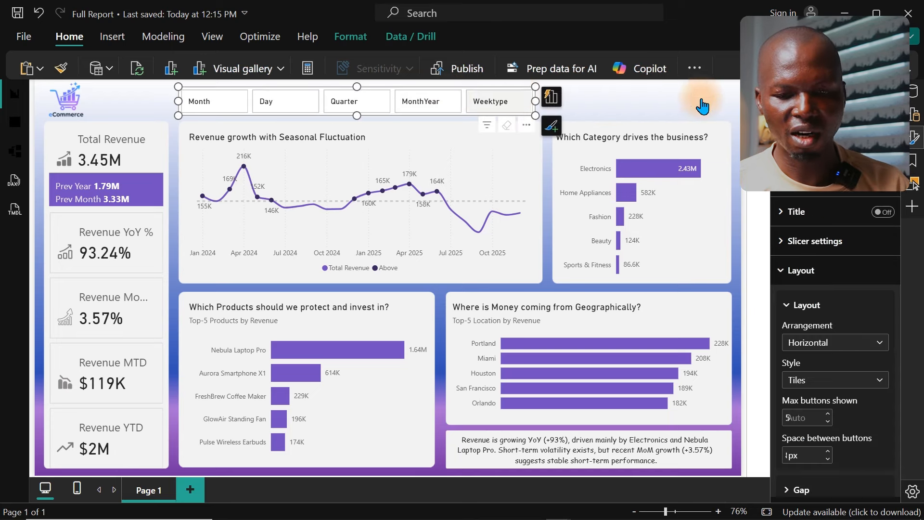
click(845, 189)
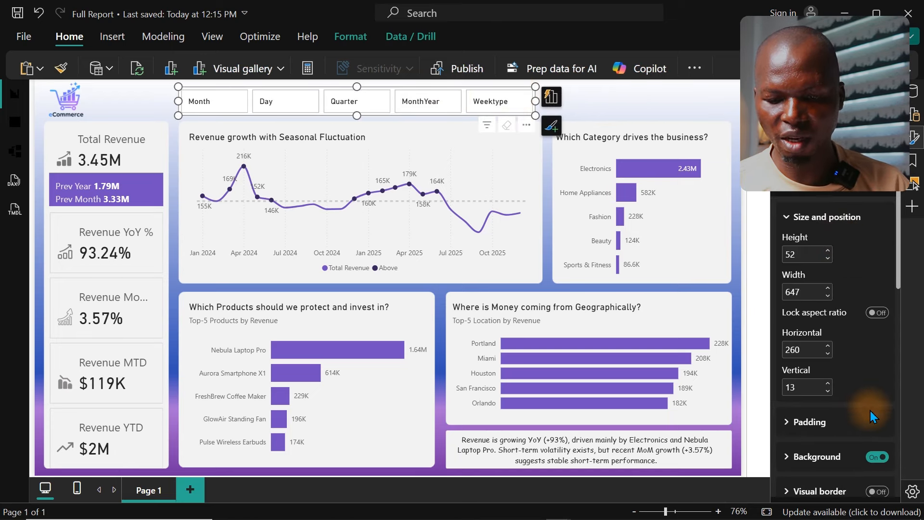
click(875, 458)
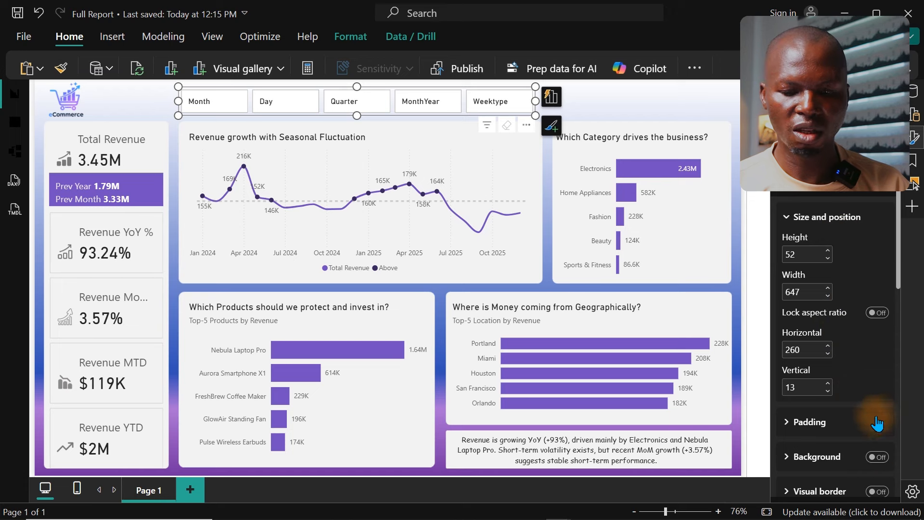
Step: Turn off the border and fill of the date slicer's buttons
click(918, 139)
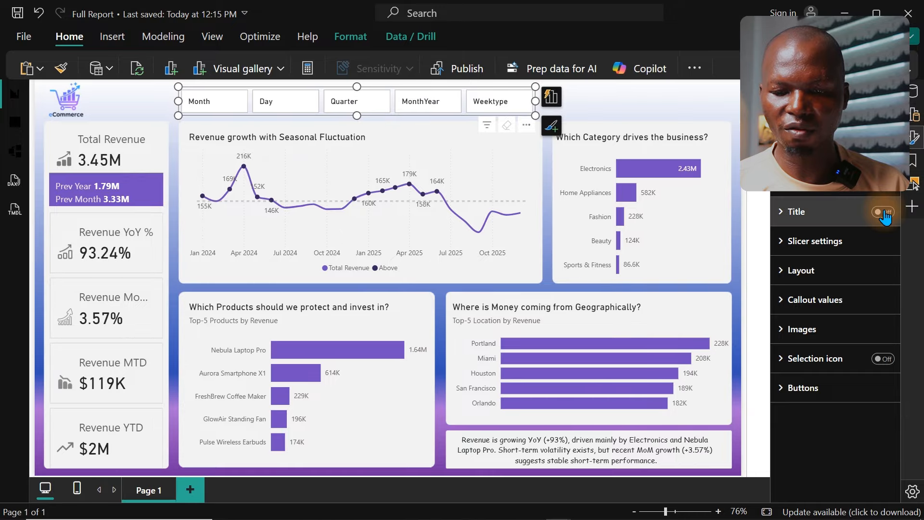
click(802, 387)
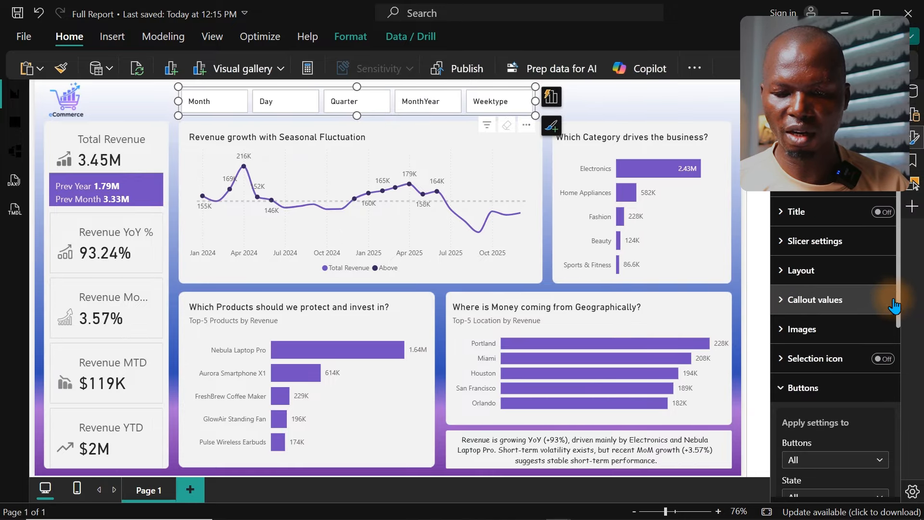
drag(900, 301, 888, 477)
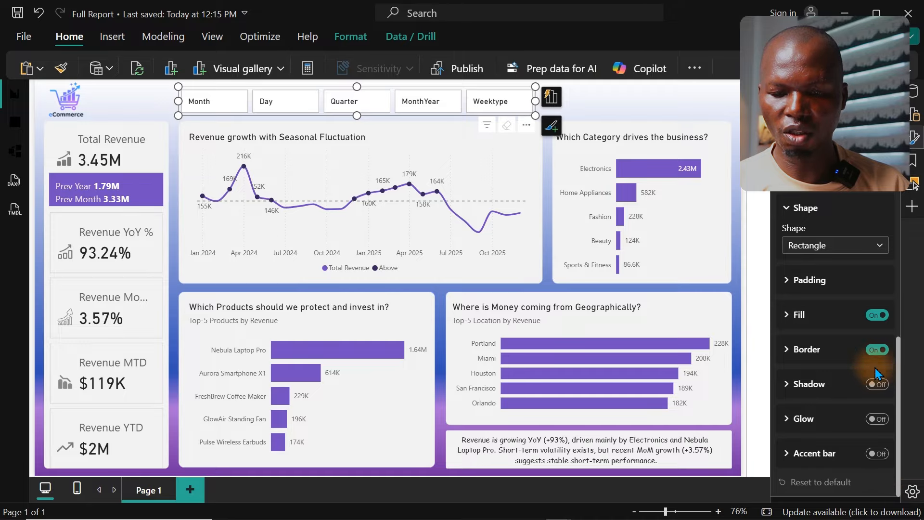
click(877, 351)
click(877, 316)
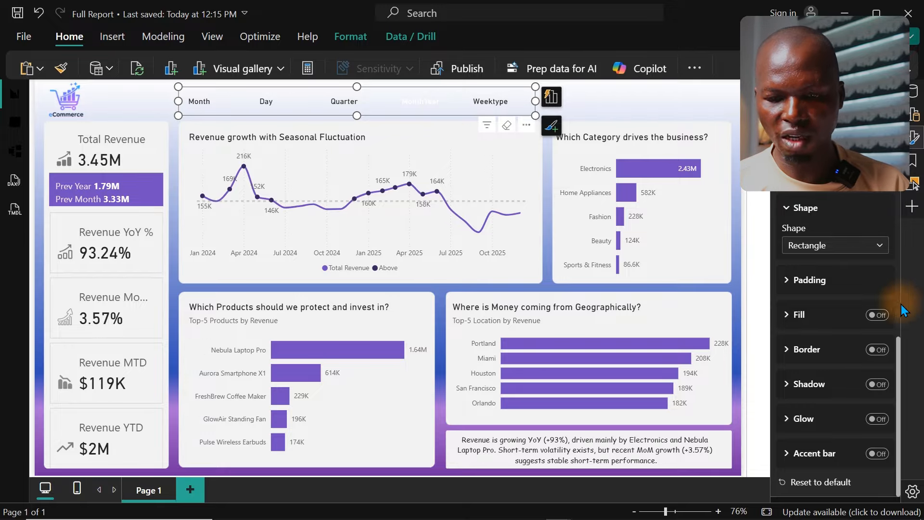
Step: Format the slicer's callout values in the Selected state with a near-black font color and font size 13
drag(897, 356, 897, 261)
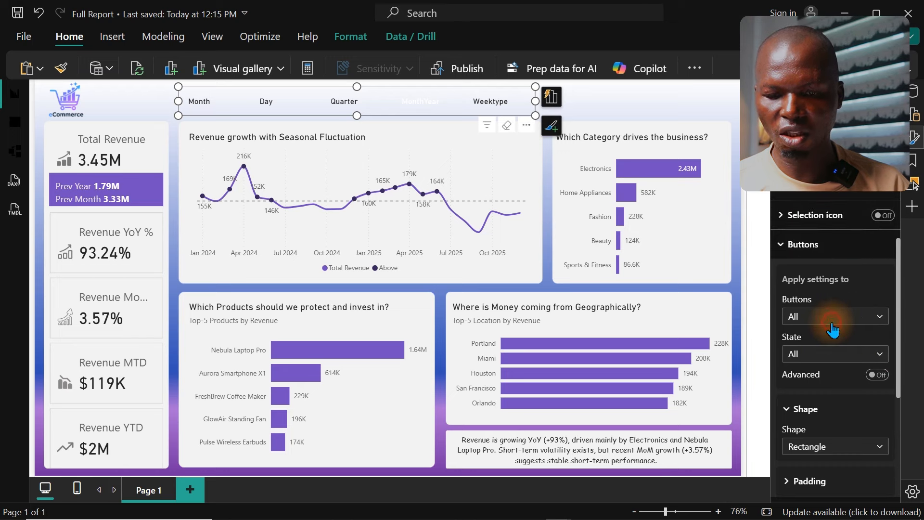
click(918, 136)
click(918, 136)
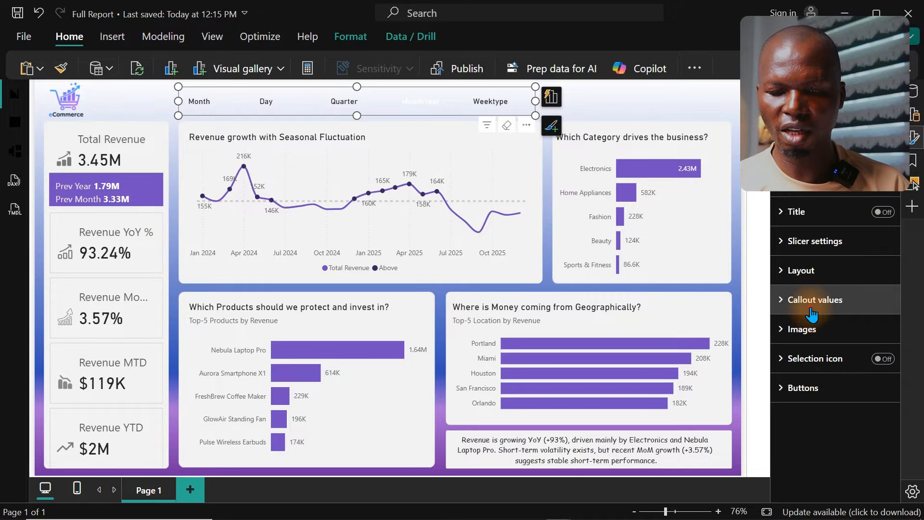
click(864, 291)
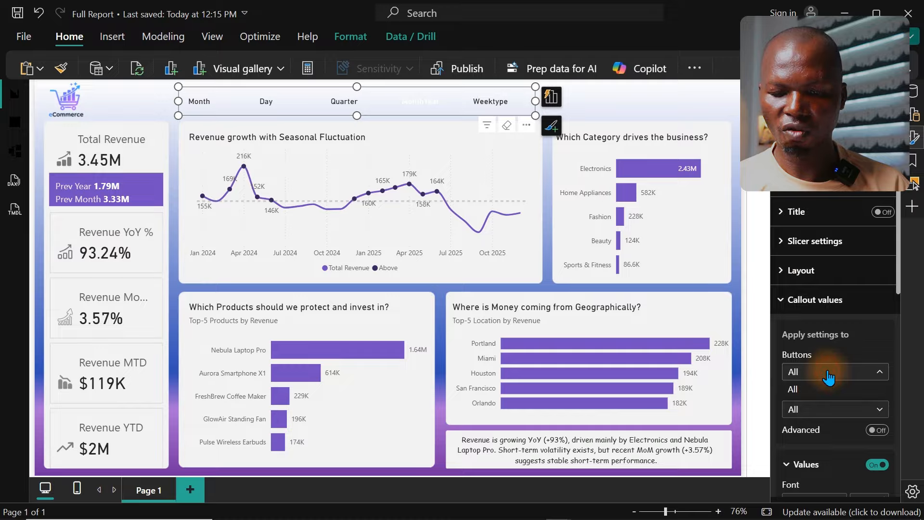
click(826, 408)
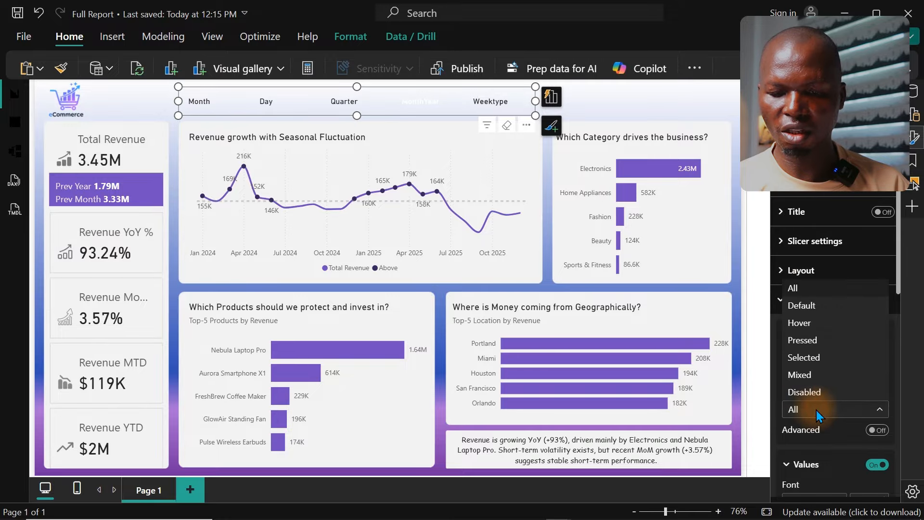
click(808, 355)
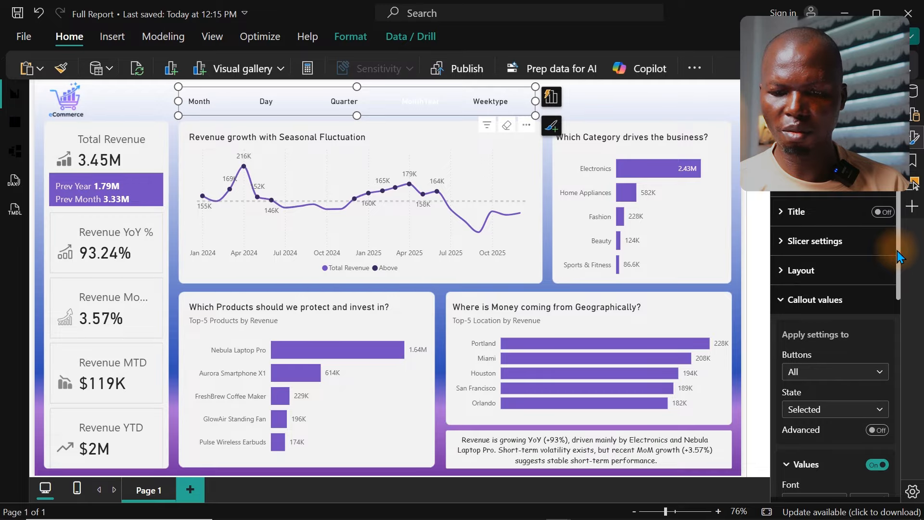
drag(897, 253, 901, 363)
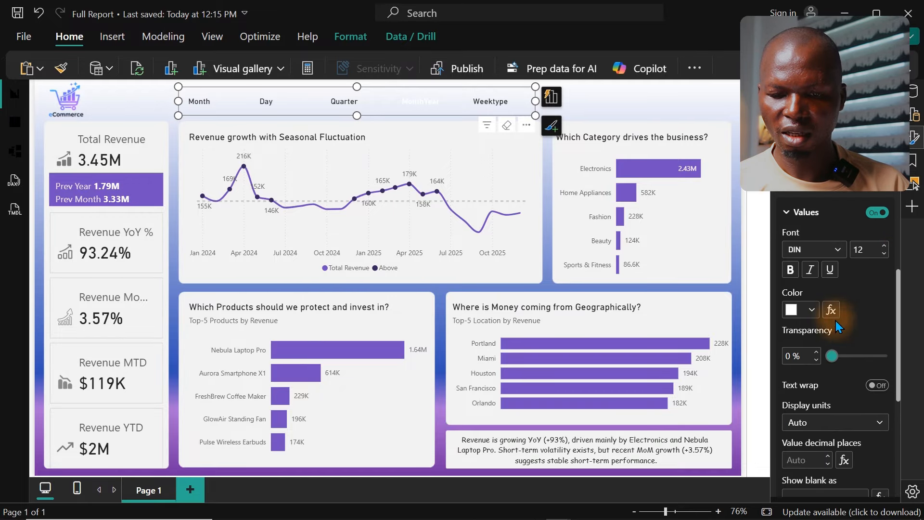
click(811, 310)
click(728, 175)
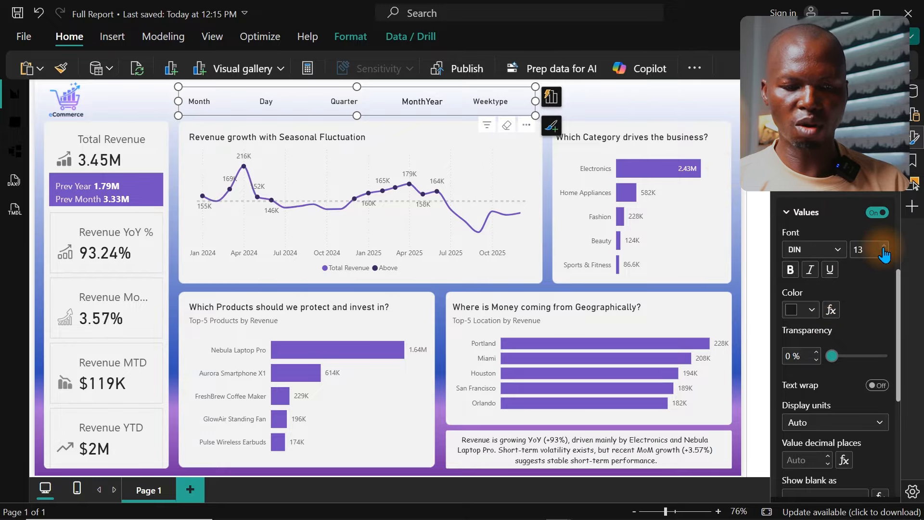
Step: Set the slicer's callout value color to medium gray for the Default state
drag(899, 304, 898, 265)
scroll(879, 262, up, 1)
click(851, 279)
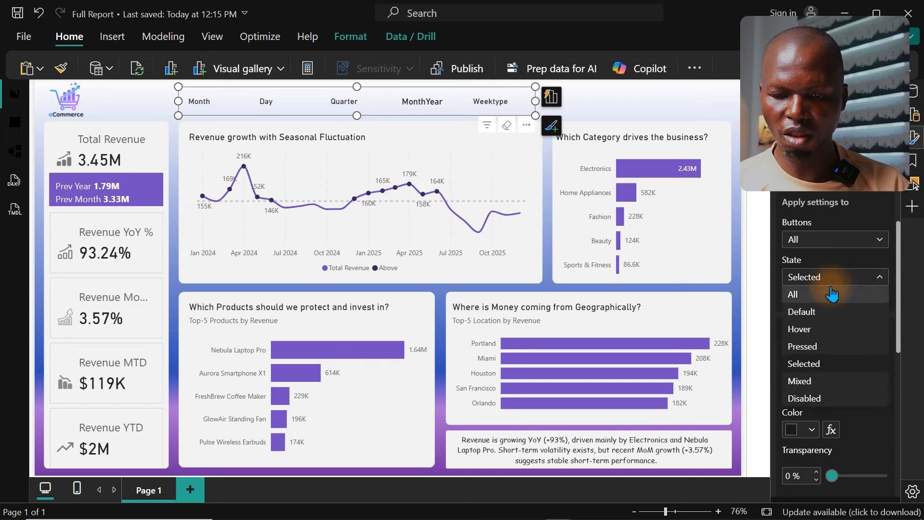
click(813, 310)
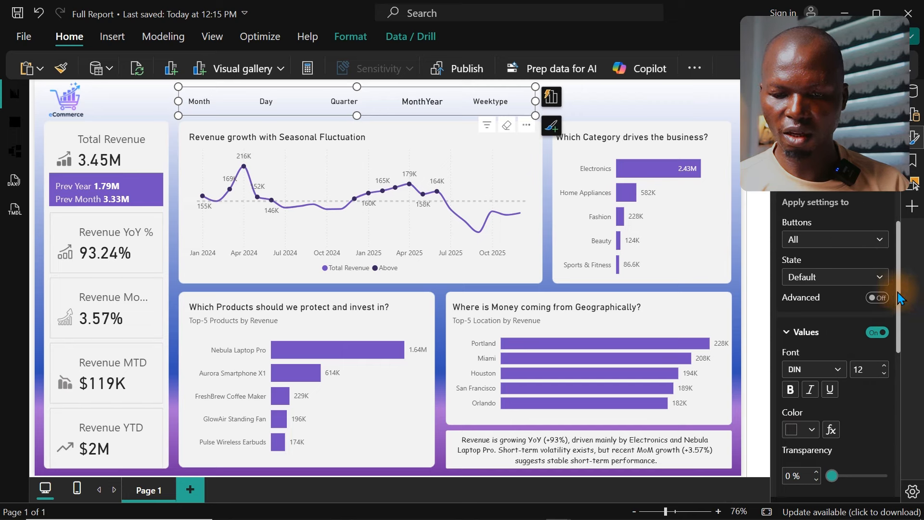
scroll(818, 298, down, 4)
click(804, 285)
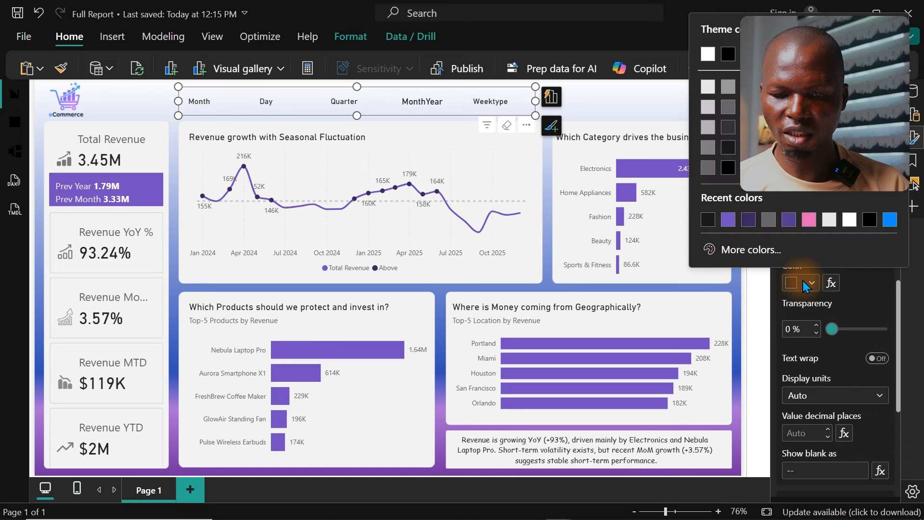
click(729, 111)
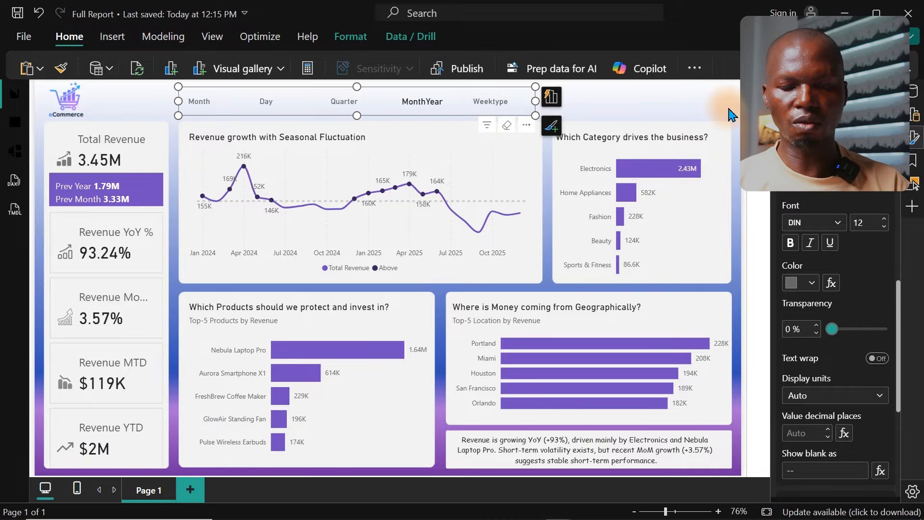
Step: Turn on the accent bar for the slicer buttons' Default state and position it at the Bottom
click(917, 141)
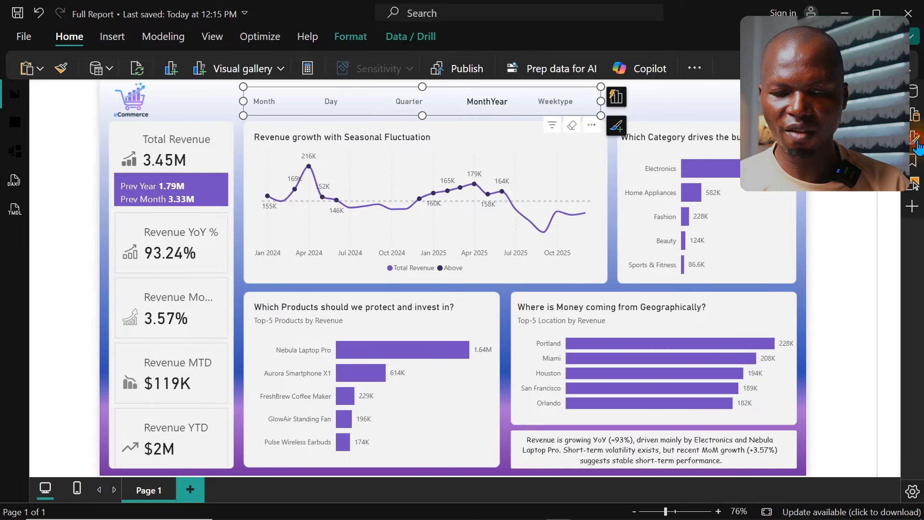
click(917, 141)
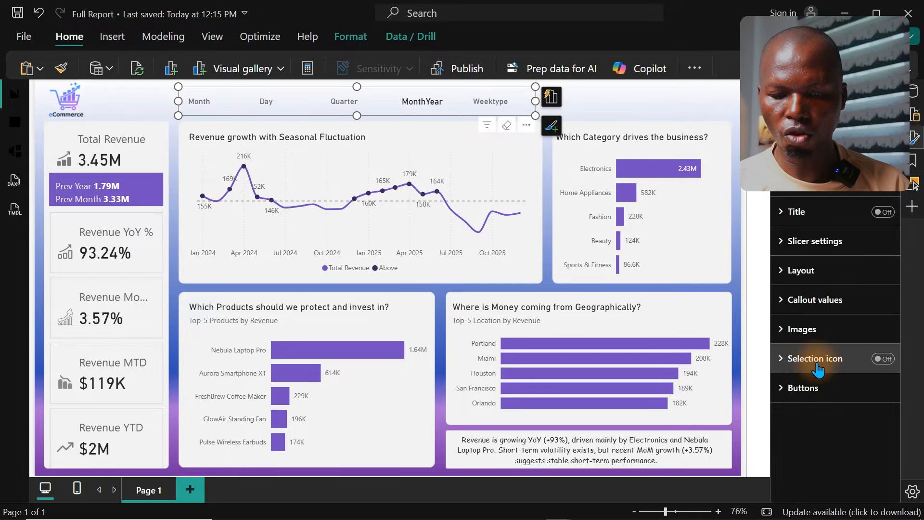
click(799, 388)
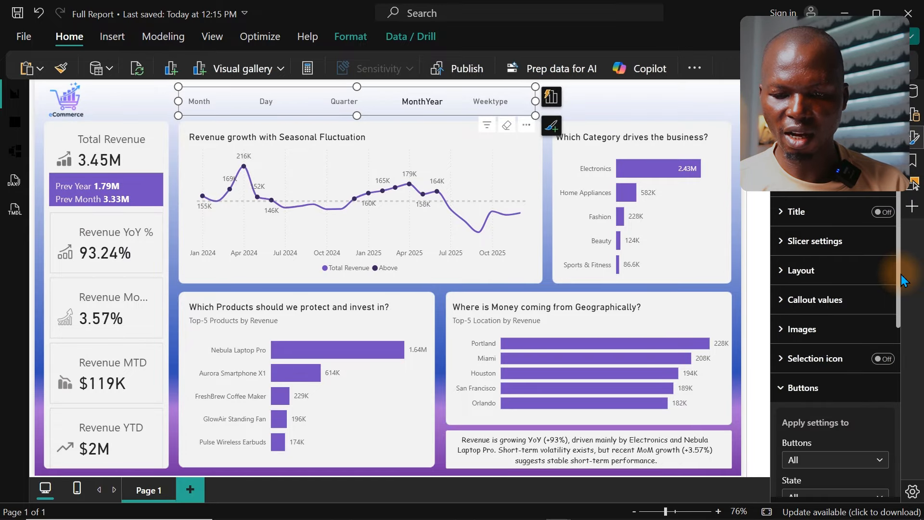
scroll(900, 284, down, 5)
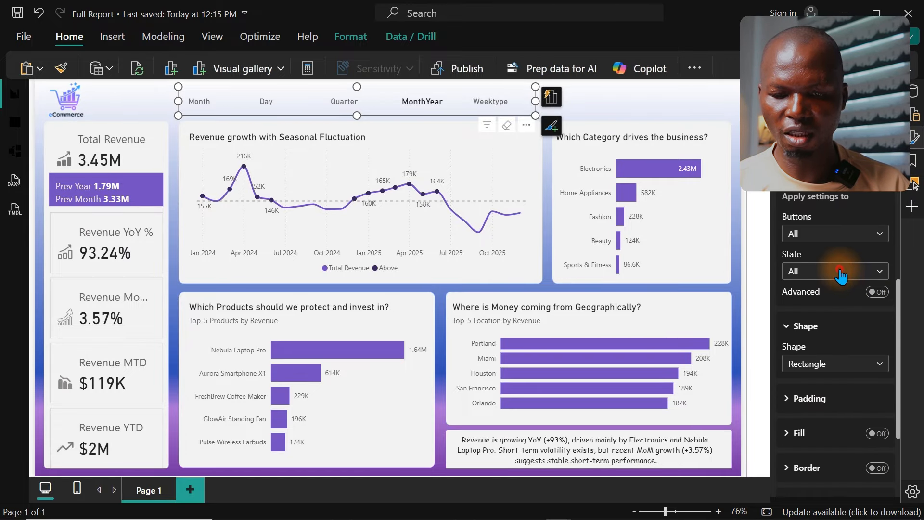
click(838, 273)
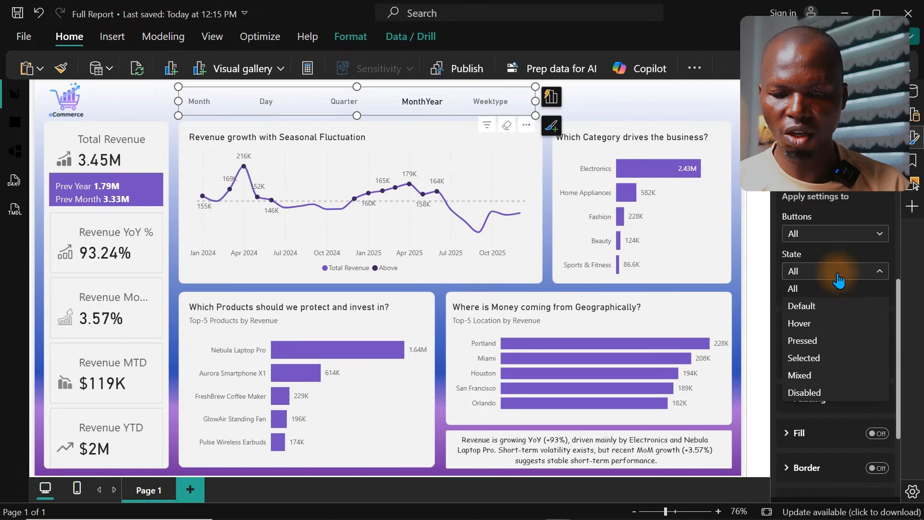
click(804, 306)
scroll(897, 383, down, 5)
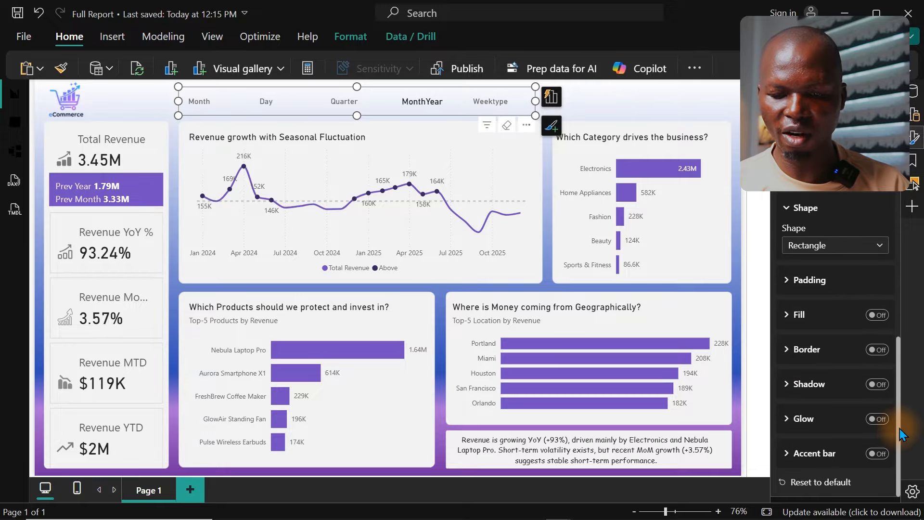
click(881, 453)
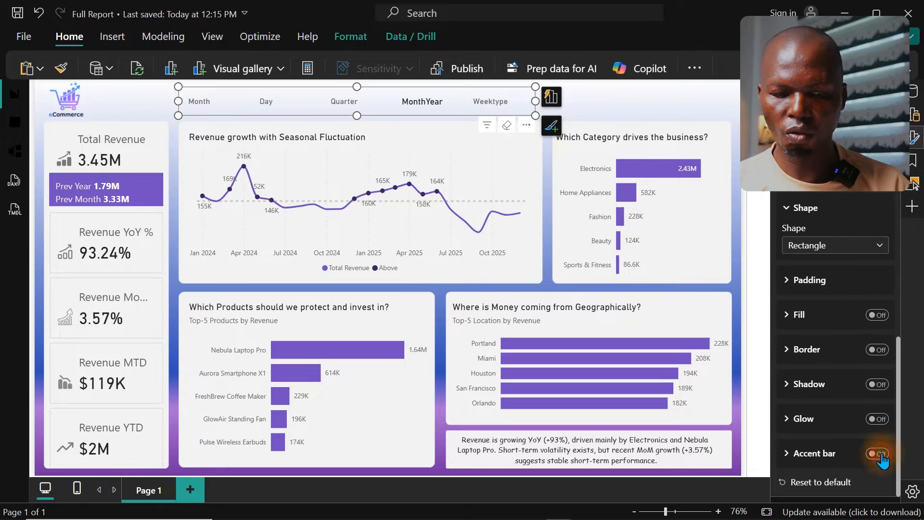
click(833, 455)
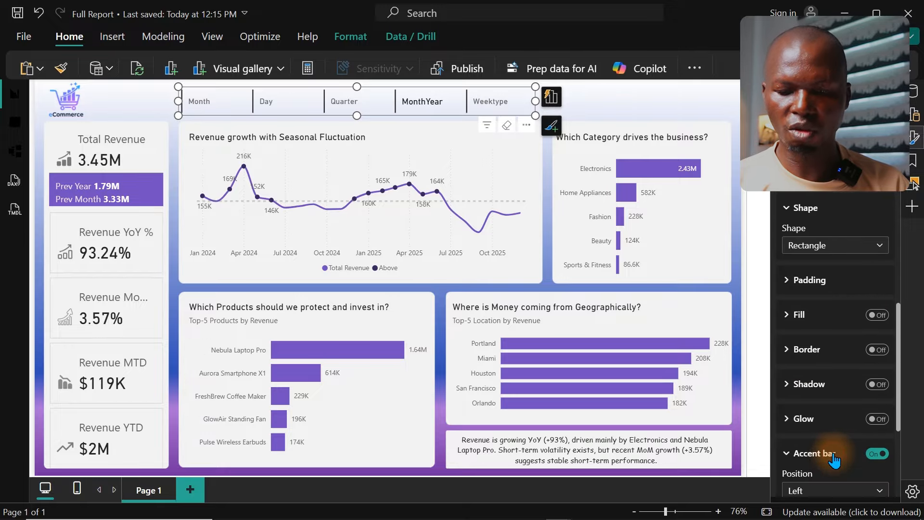
click(842, 494)
click(808, 458)
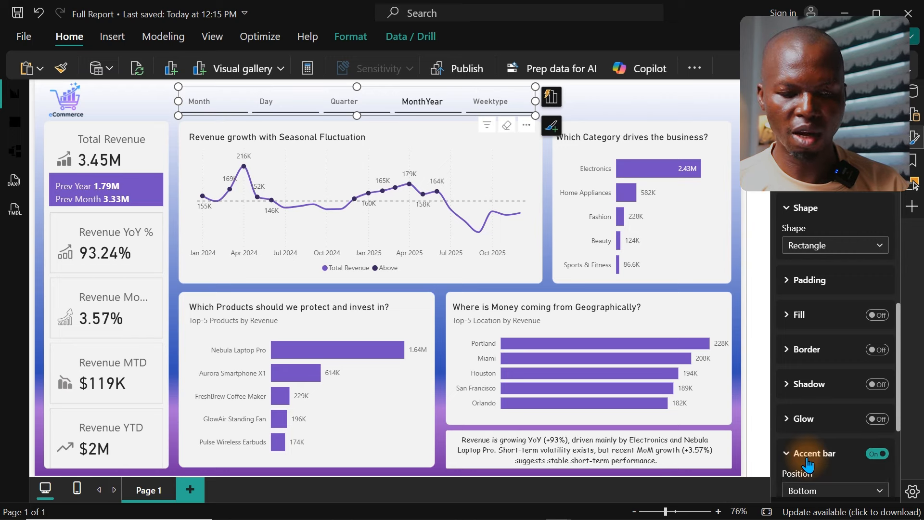
Step: Set the Default state's accent bar transparency to 80% and deselect the slicer
drag(897, 380, 894, 458)
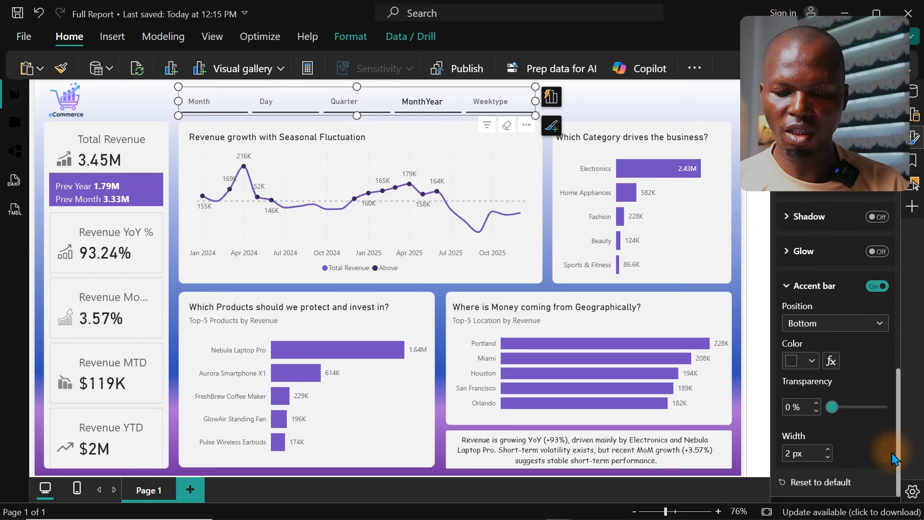
click(791, 406)
text(80)
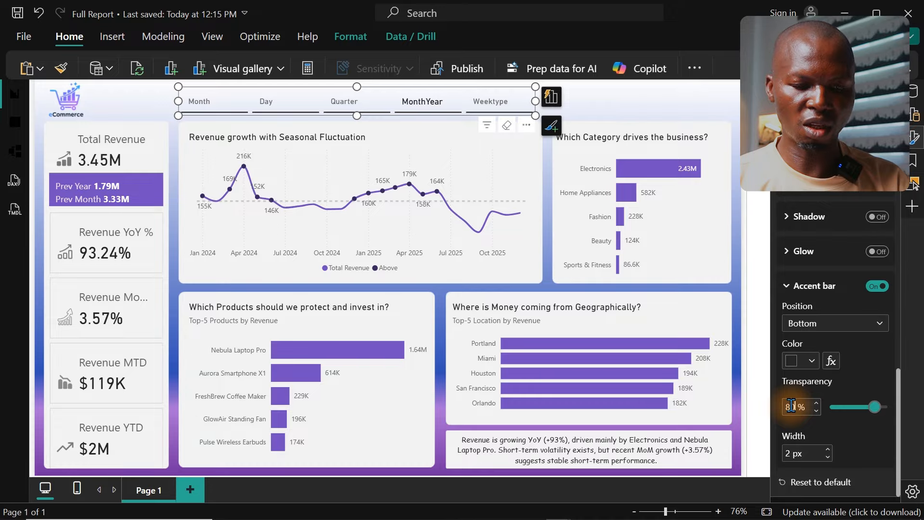
click(640, 116)
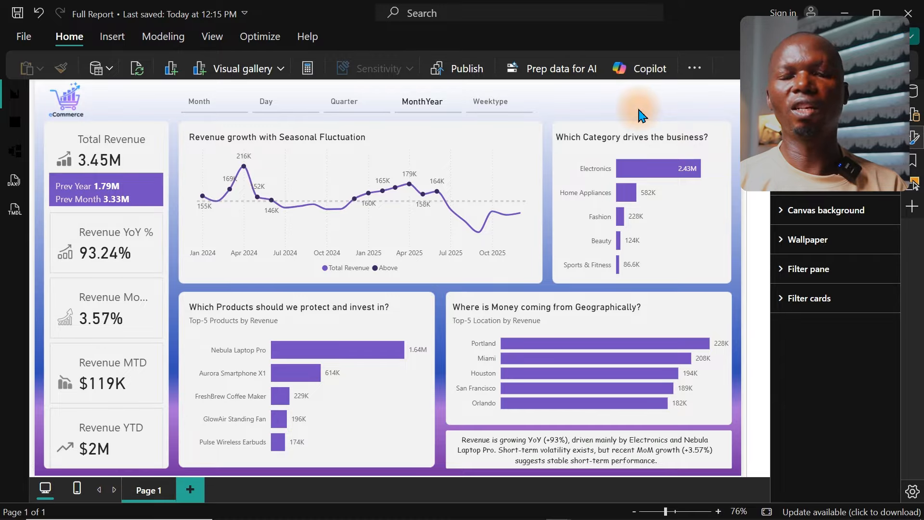
Step: Turn on the accent bar for the date grouping slicer buttons' Selected state
click(440, 106)
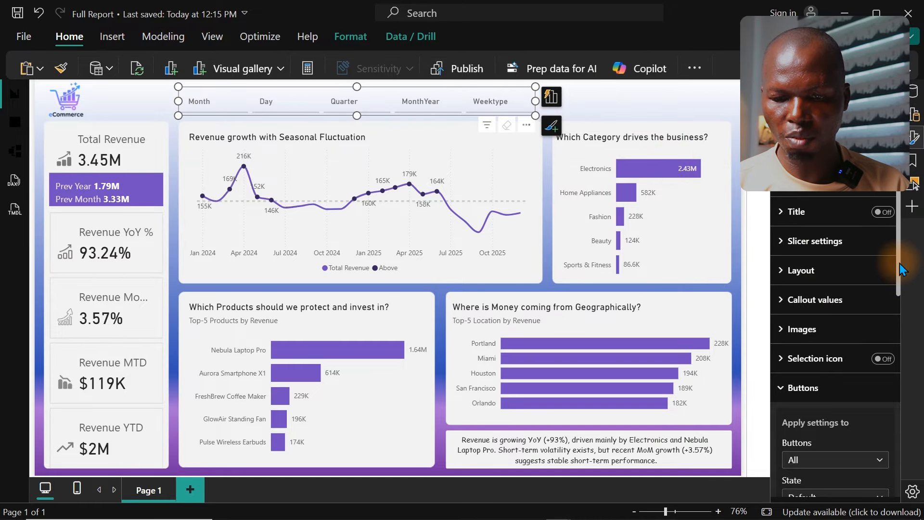
drag(899, 265, 910, 398)
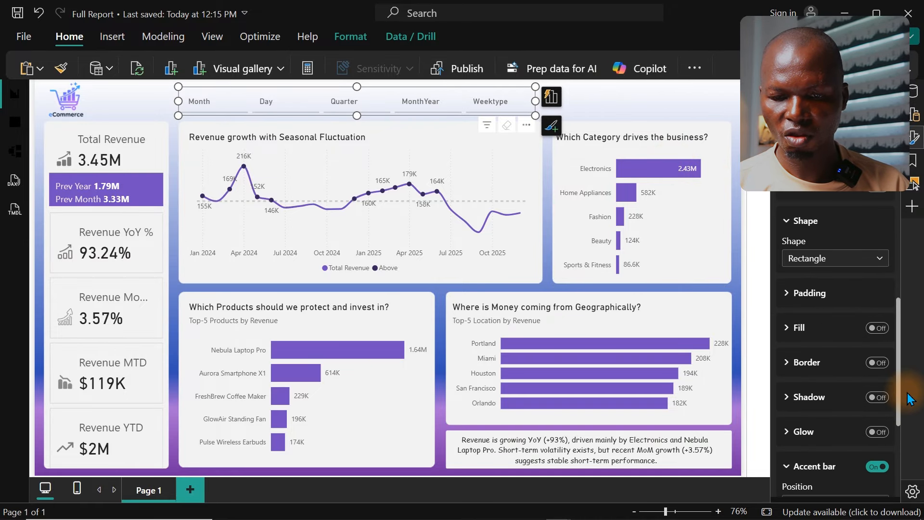
scroll(844, 339, down, 4)
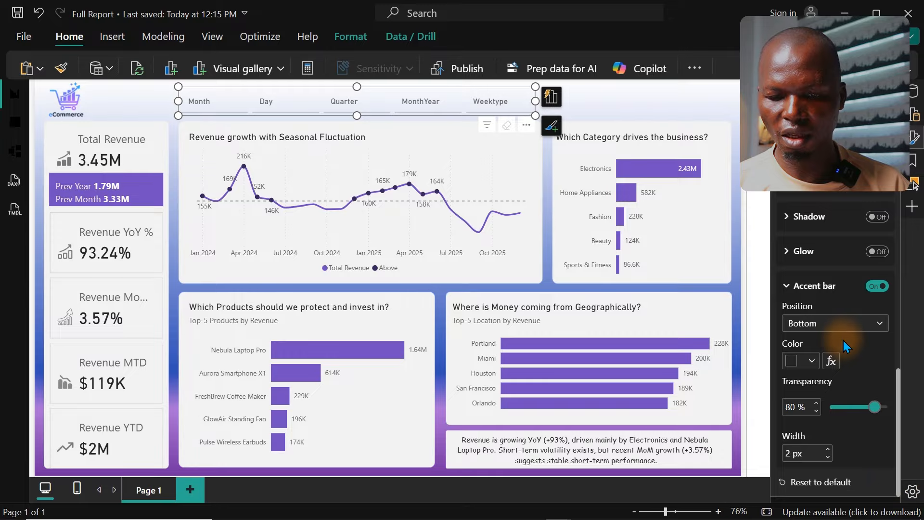
click(826, 325)
click(827, 324)
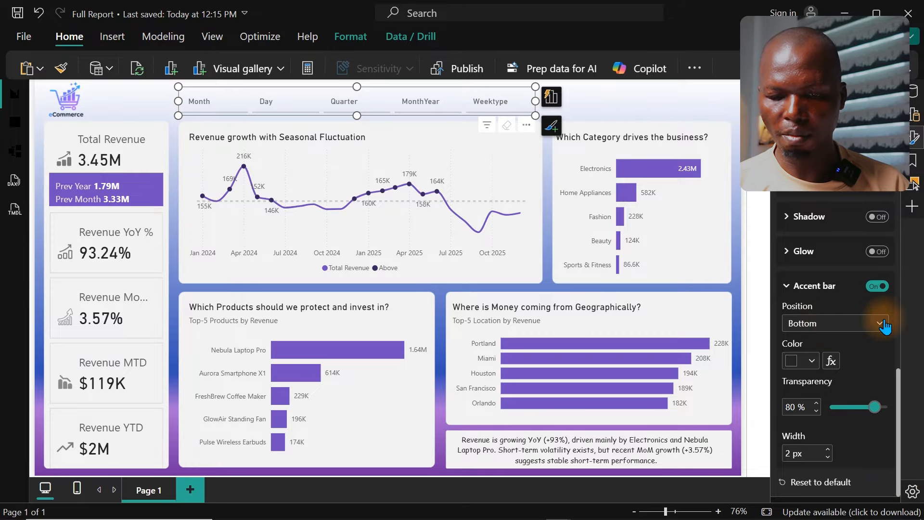
drag(903, 393, 893, 315)
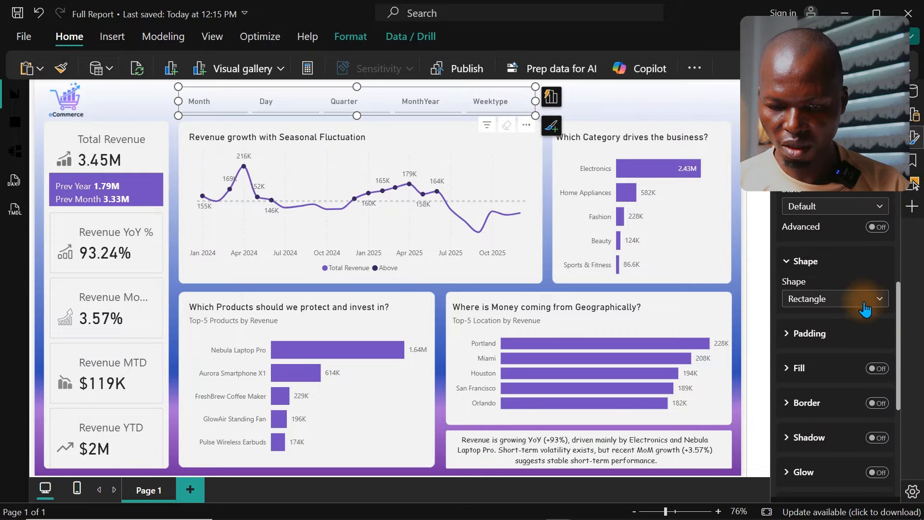
click(821, 207)
click(822, 298)
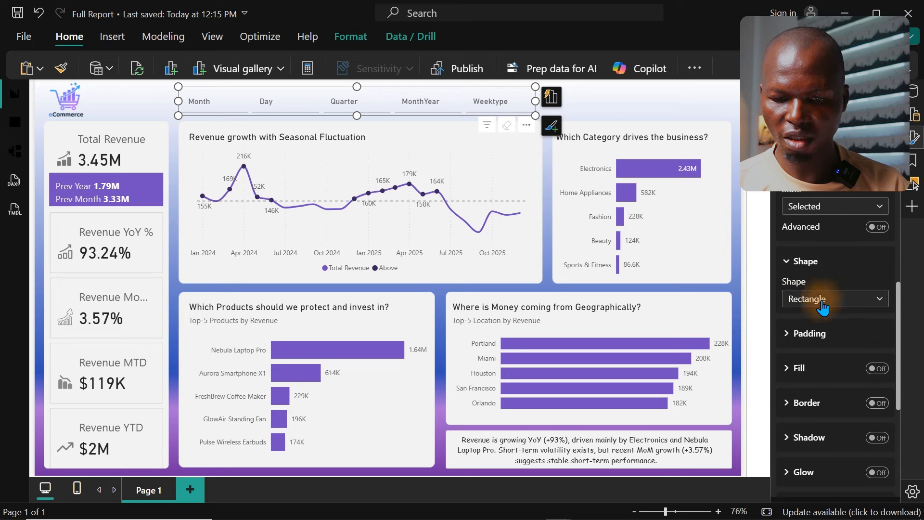
drag(899, 325, 902, 434)
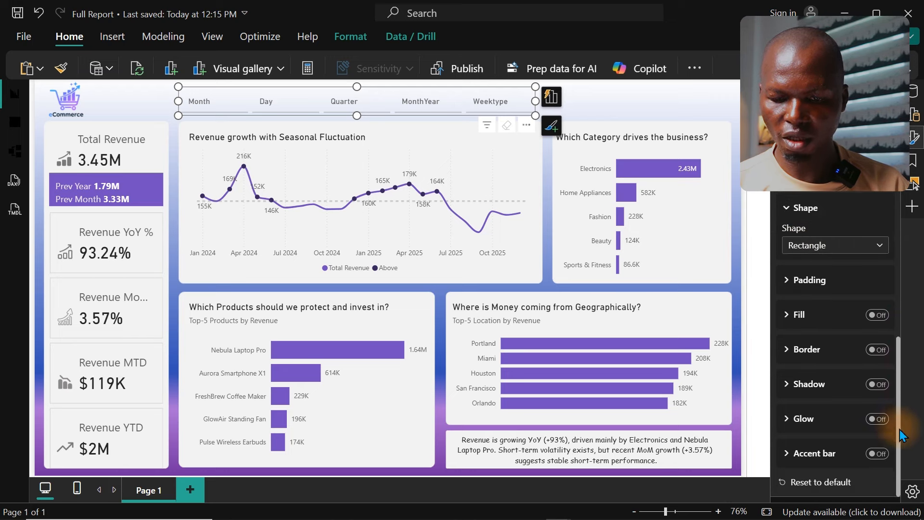
click(877, 455)
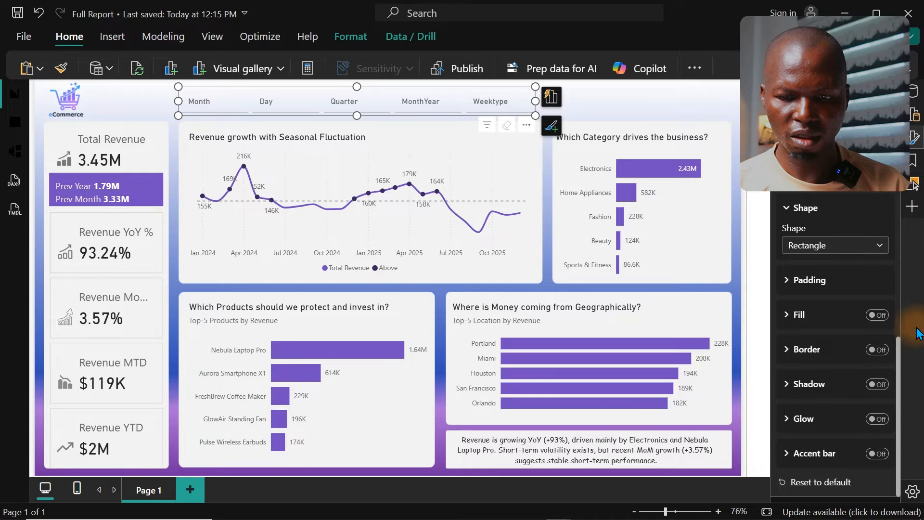
Step: Set the accent bar color of the slicer buttons' Selected state to the theme purple
click(915, 144)
click(916, 147)
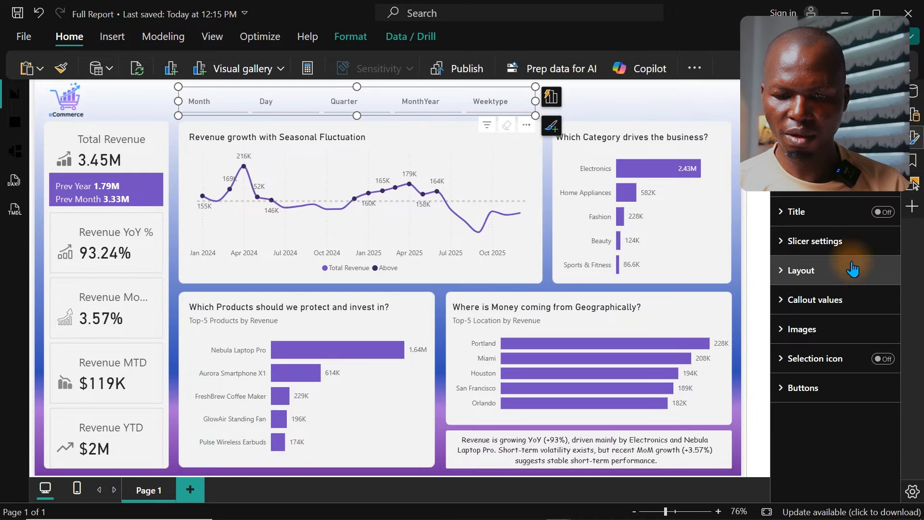
click(803, 387)
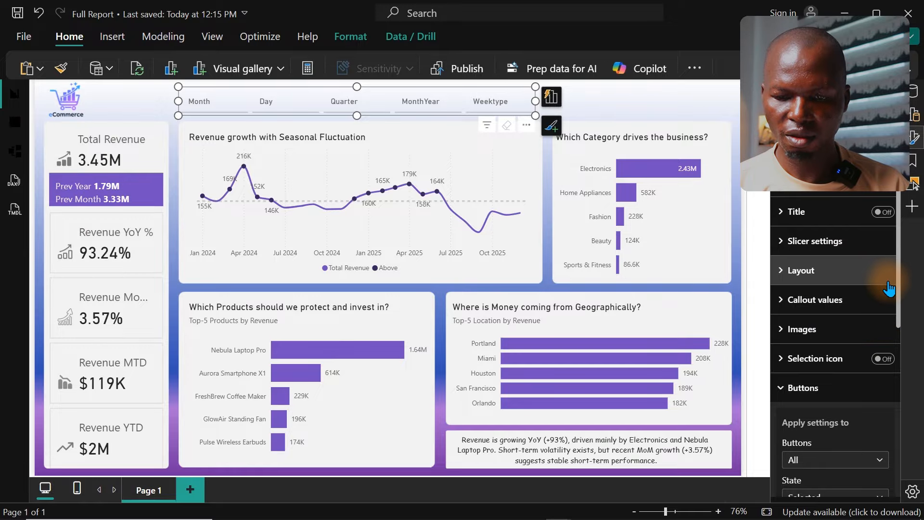
drag(900, 278, 910, 369)
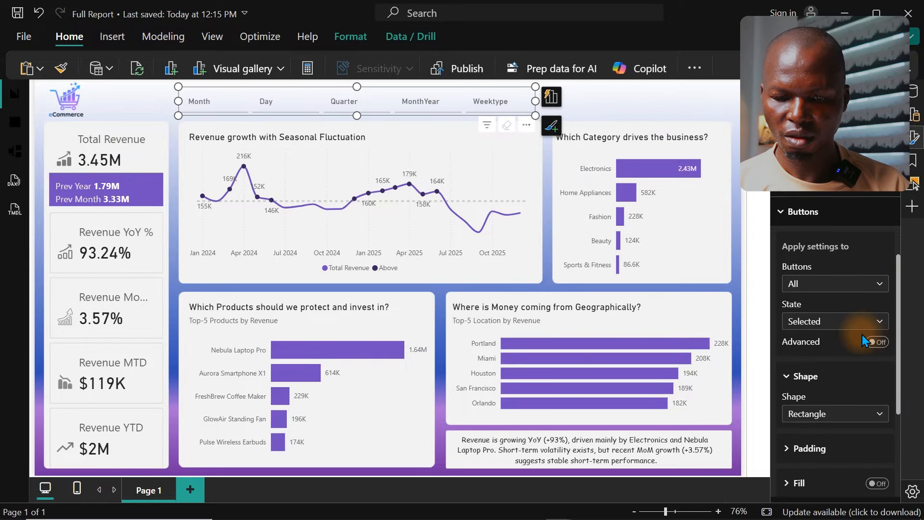
click(855, 323)
click(855, 323)
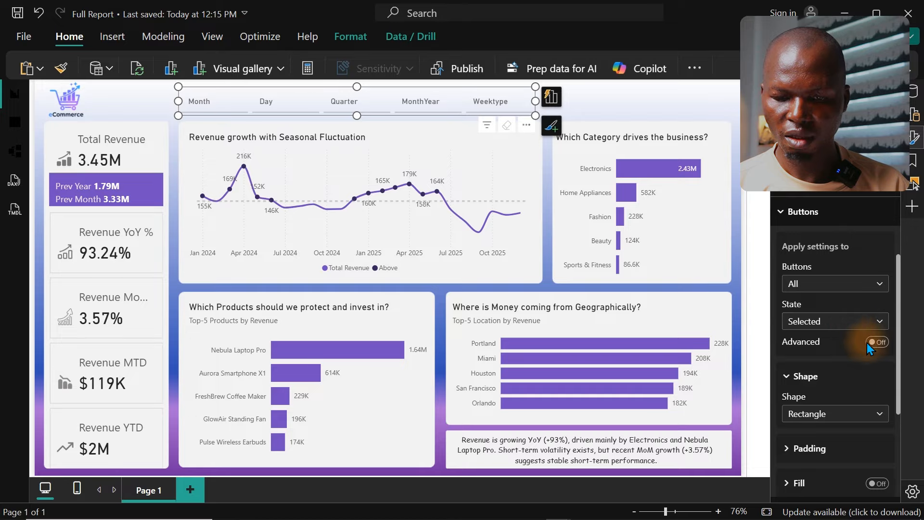
drag(898, 377, 902, 477)
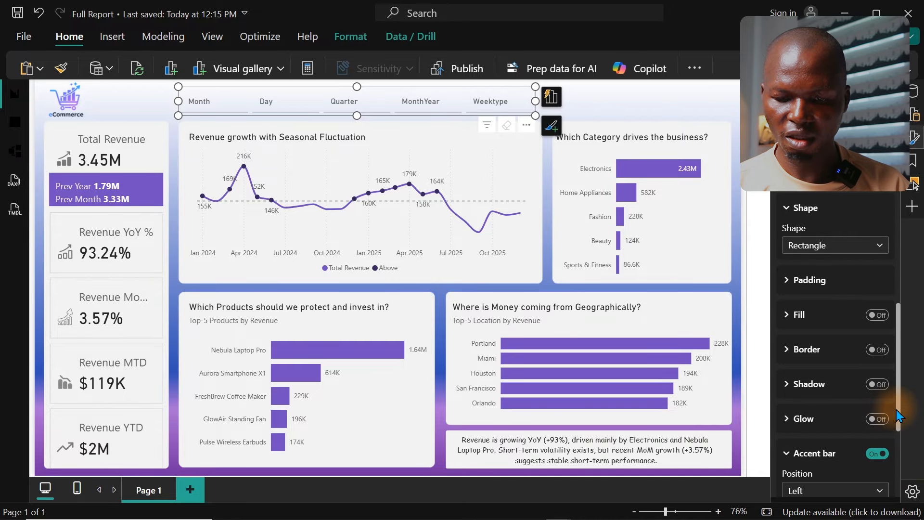
drag(897, 409, 899, 473)
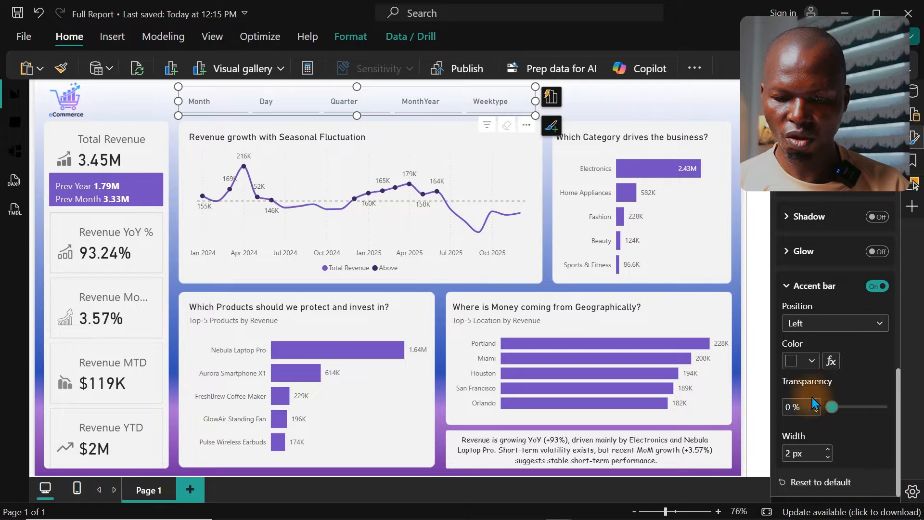
click(812, 362)
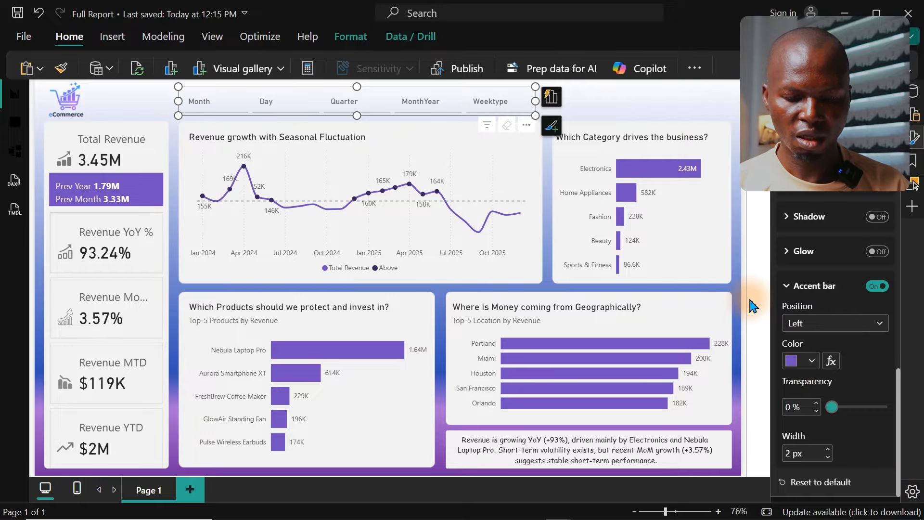
Step: Select and clear MonthYear in the slicer to check how the Selected state's accent bar looks
click(408, 105)
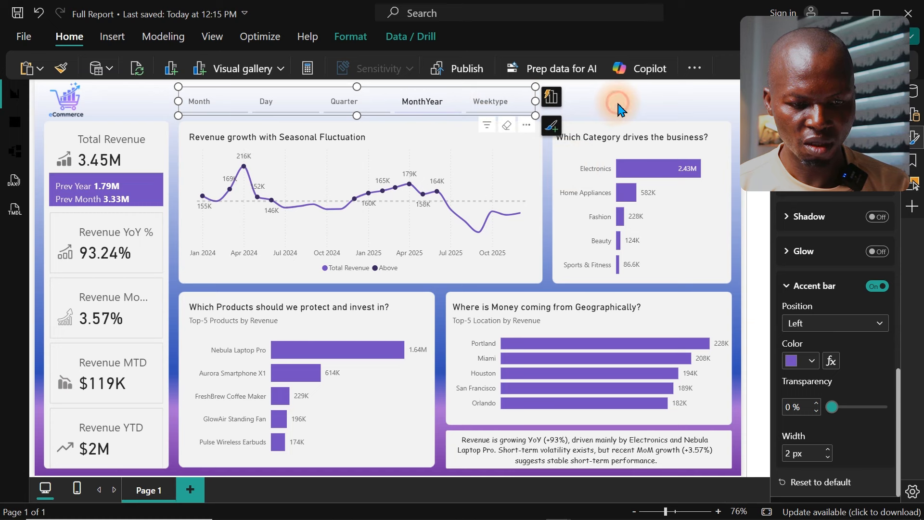
click(620, 109)
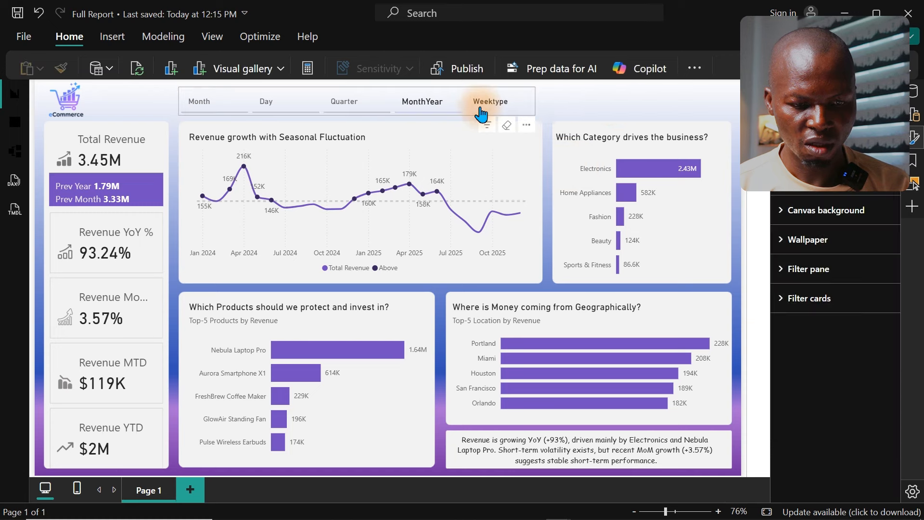
click(425, 115)
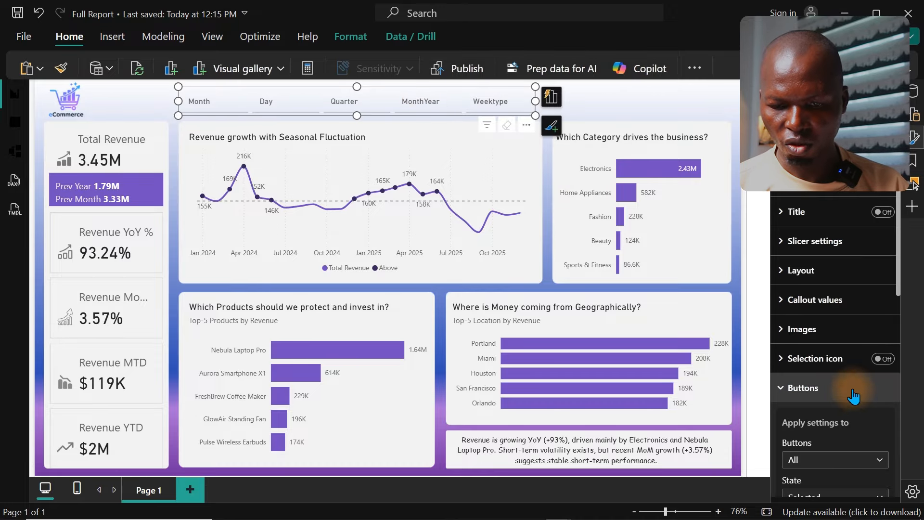
Step: Try the accent bar on the slicer buttons' Hover state, with MonthYear selected as the test button
drag(899, 284, 881, 343)
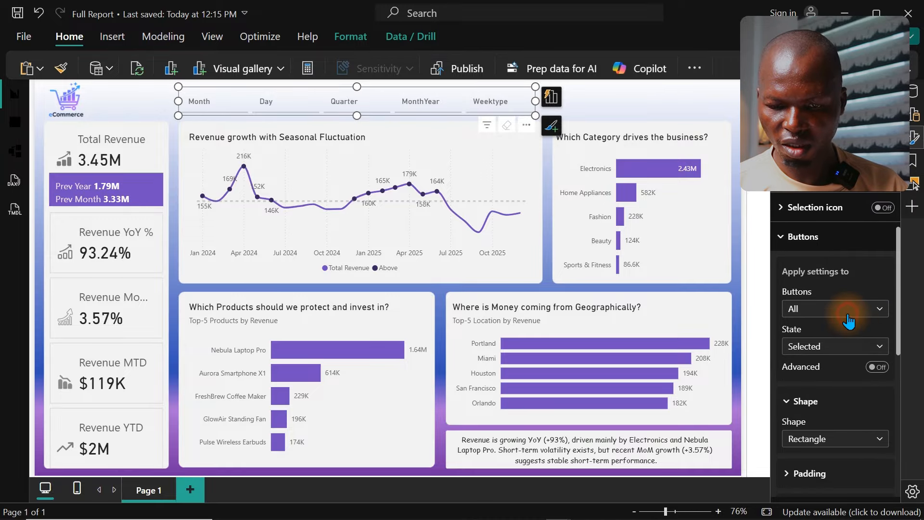
click(837, 352)
click(848, 396)
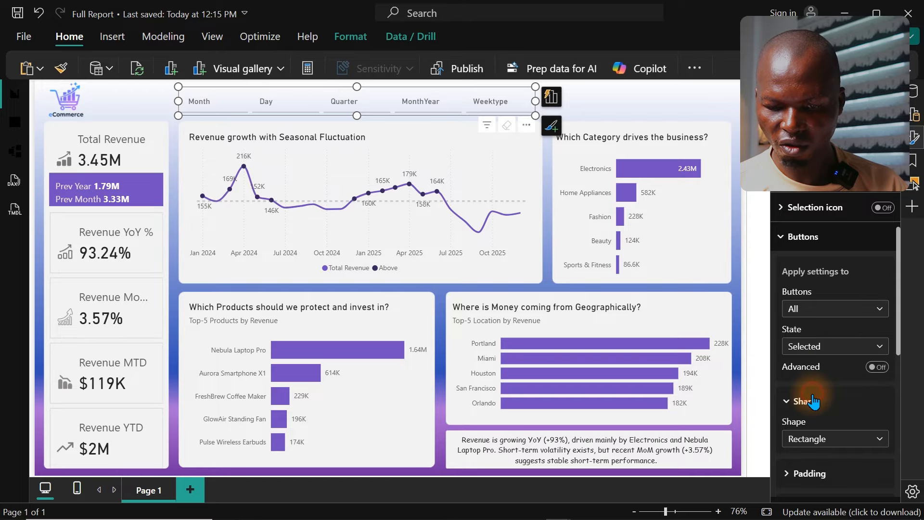
drag(900, 299, 899, 393)
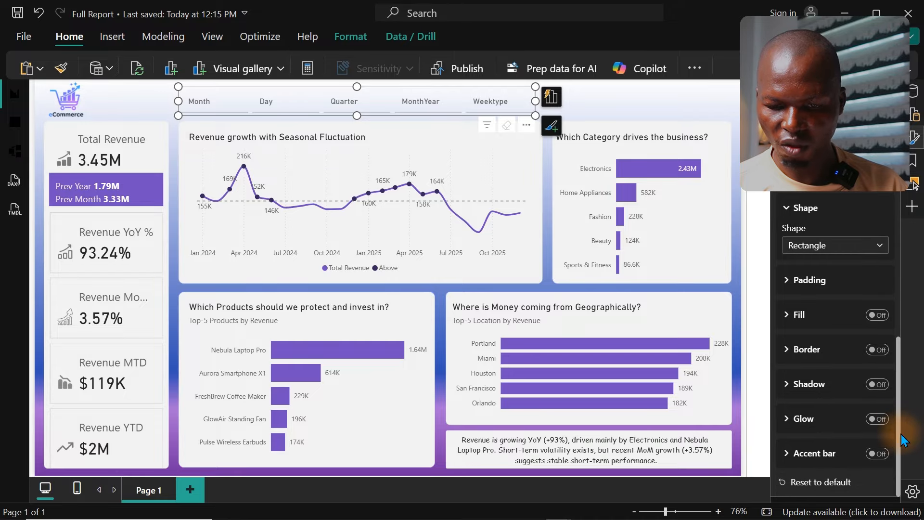
click(879, 456)
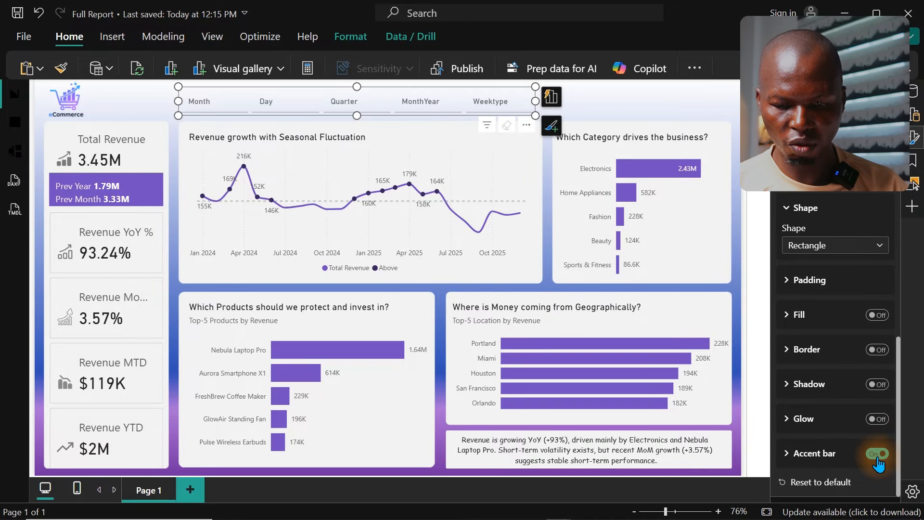
click(407, 99)
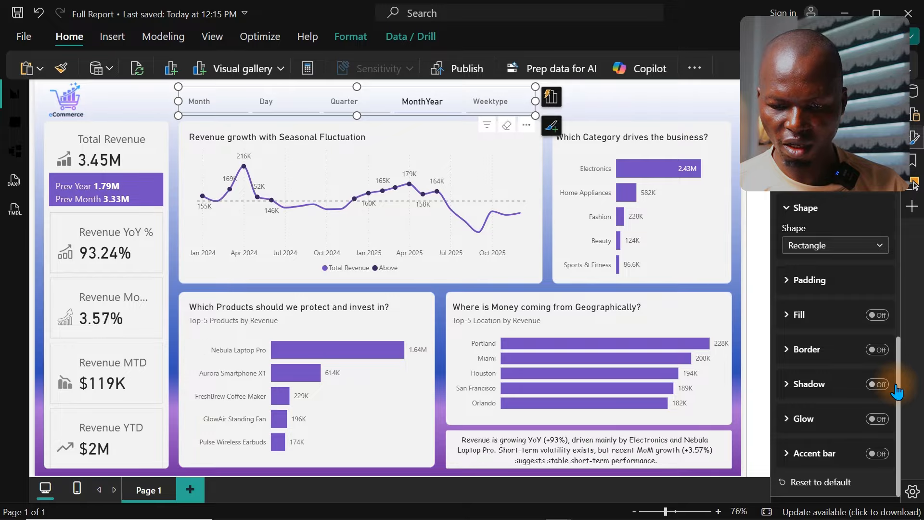
Step: Review the slicer's button formatting options for the Pressed state
scroll(893, 352, up, 3)
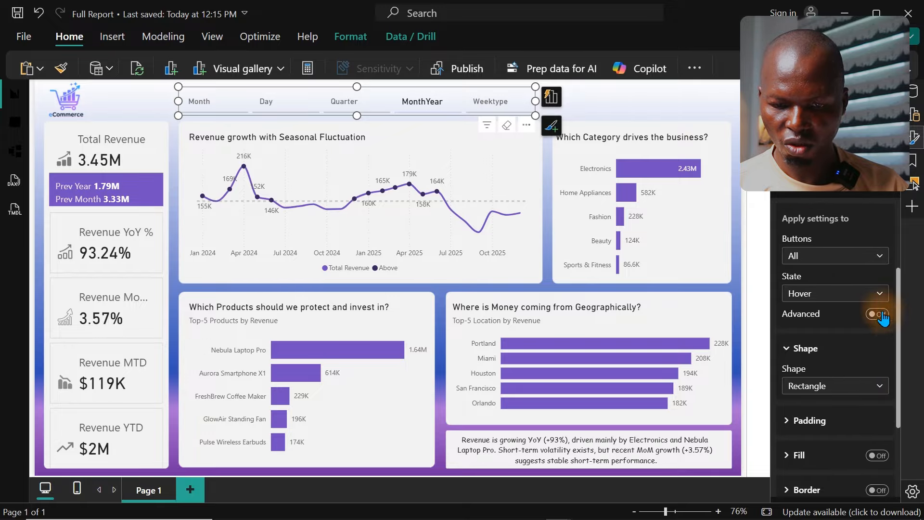
click(852, 295)
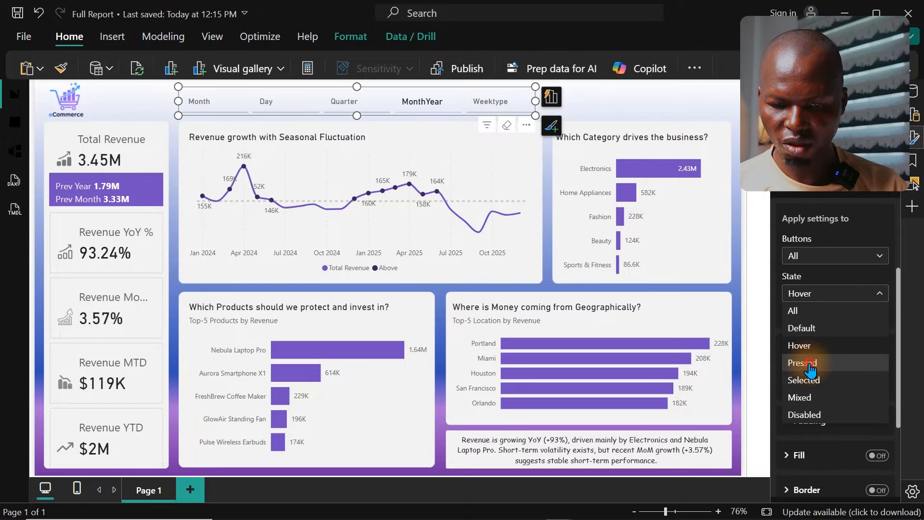
click(803, 363)
drag(897, 357, 896, 479)
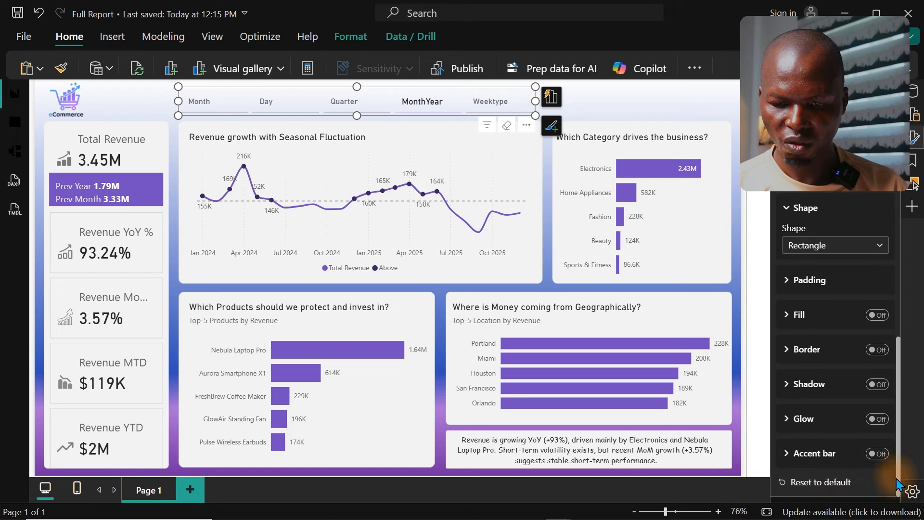
drag(897, 441, 895, 336)
Step: Position the Selected state's accent bar at the Bottom with 0% transparency
click(821, 381)
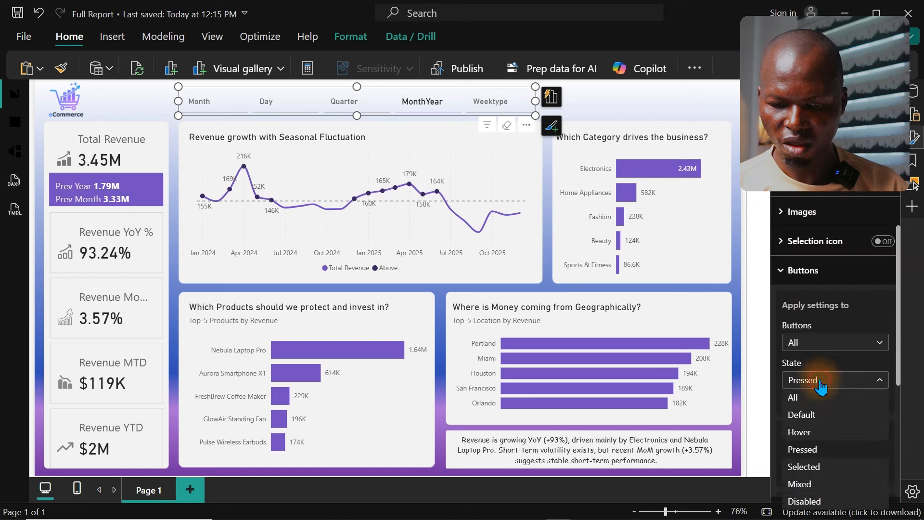
click(804, 466)
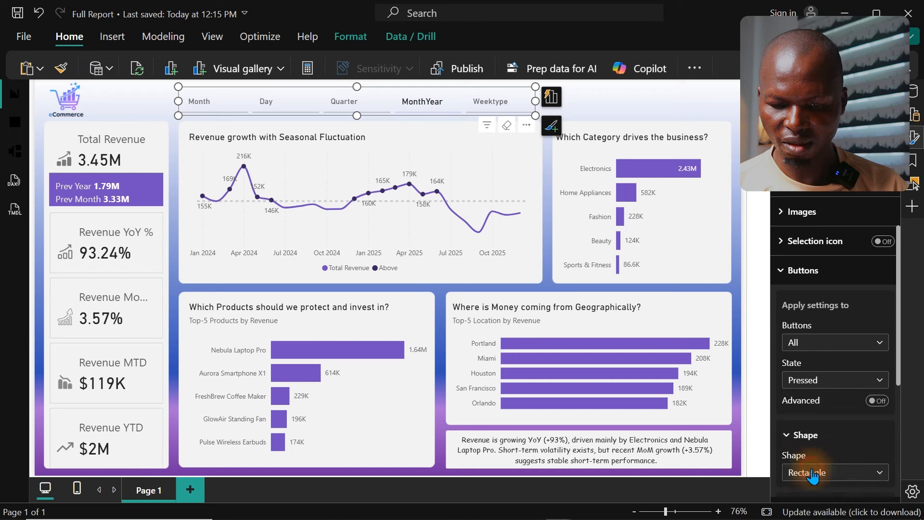
drag(896, 334, 876, 484)
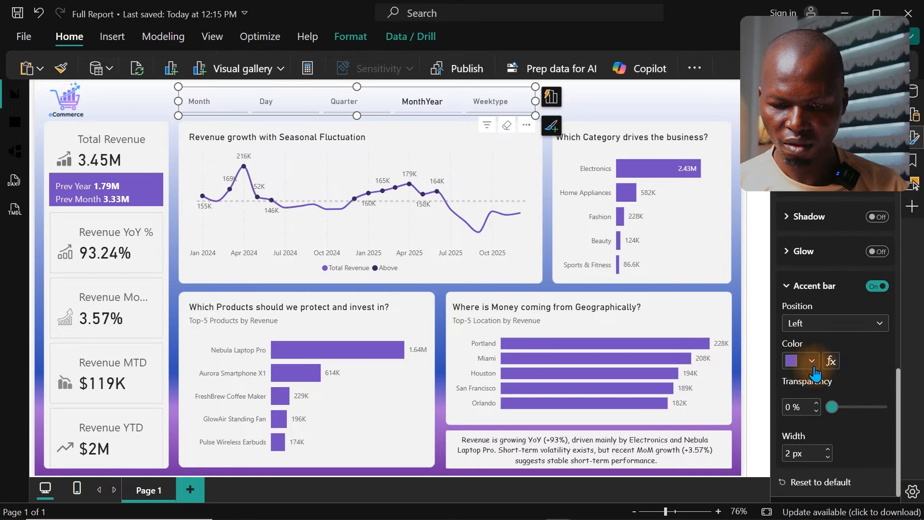
drag(833, 407, 857, 418)
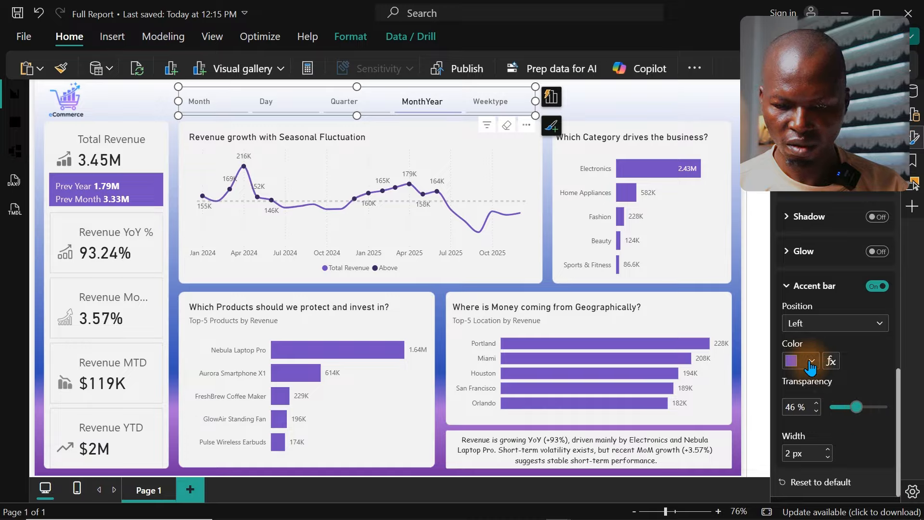
click(833, 323)
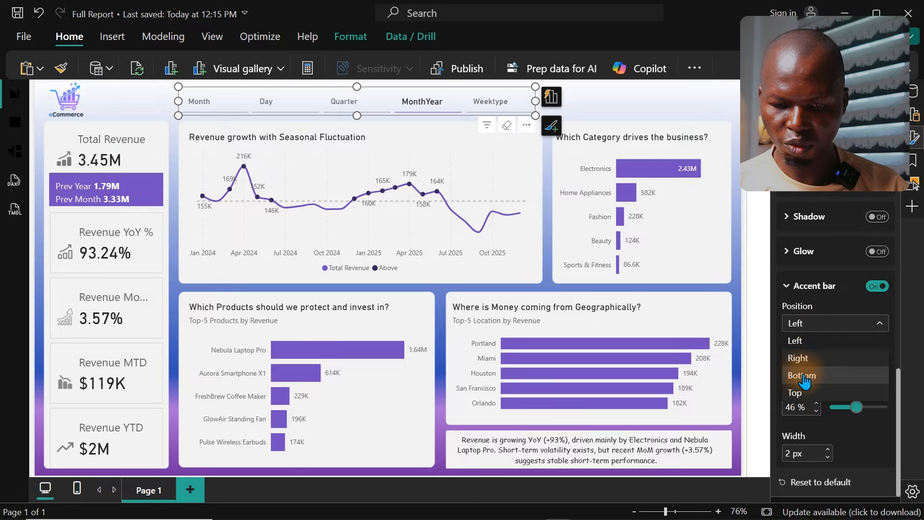
click(803, 377)
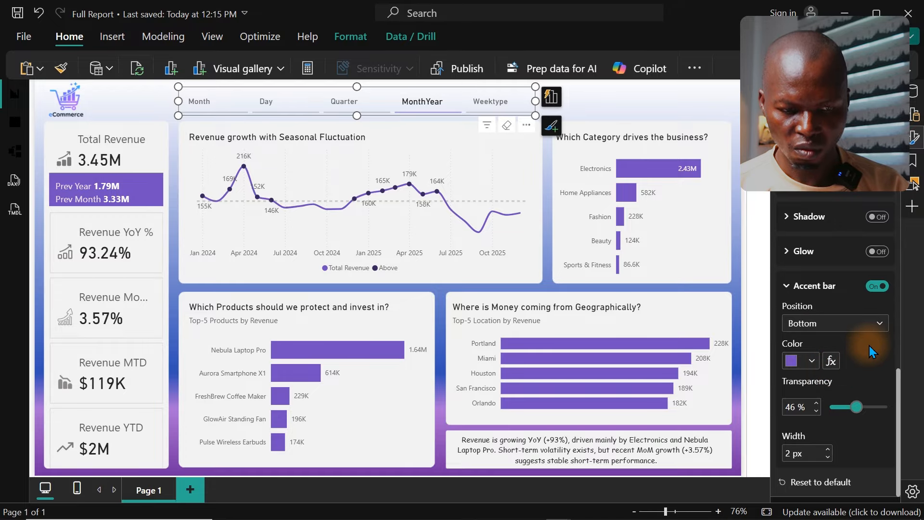
drag(857, 407, 794, 407)
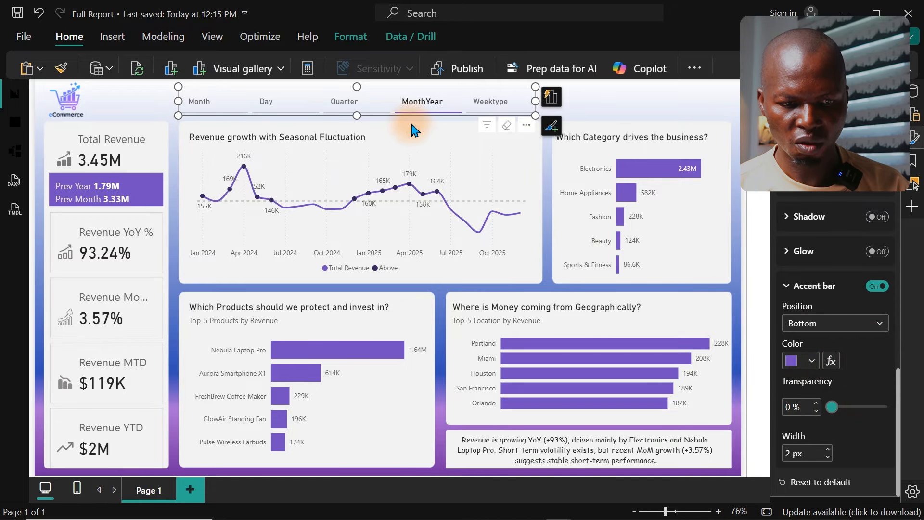
Step: Deselect the slicer and switch the revenue trend's date grouping to Quarter
click(608, 108)
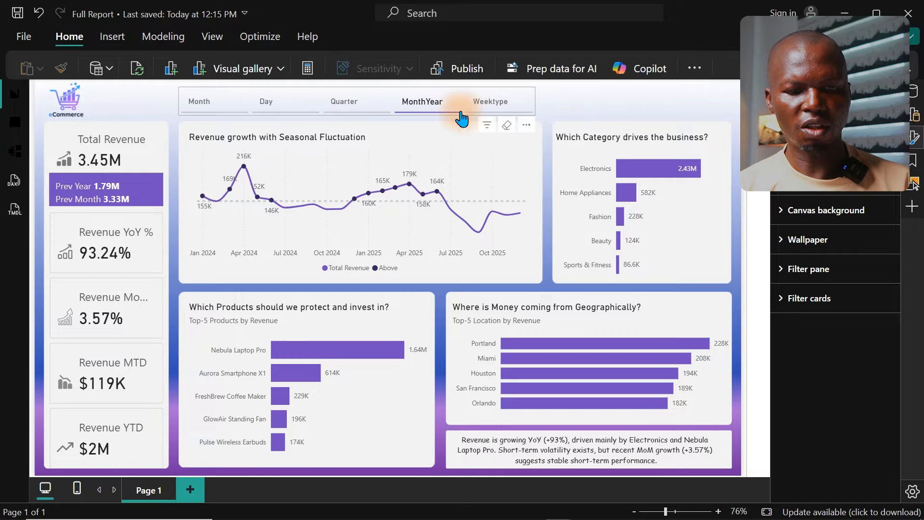
click(375, 111)
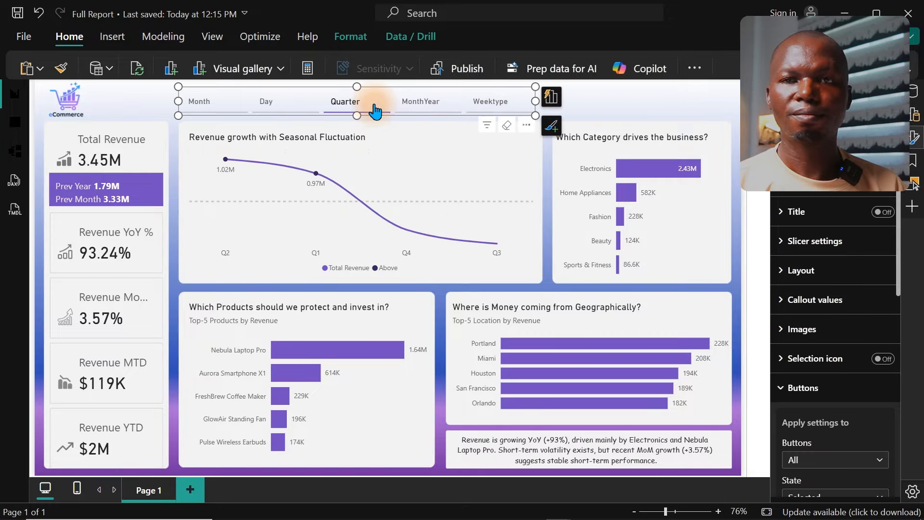
Step: Test the revenue trend's date grouping with MonthYear and Weektype, then return it to MonthYear and deselect the slicer
click(422, 109)
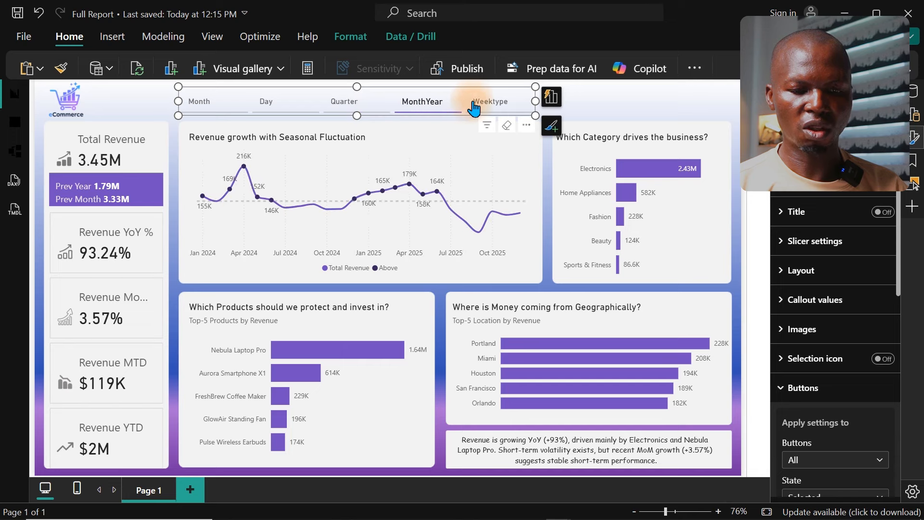
click(490, 102)
click(580, 102)
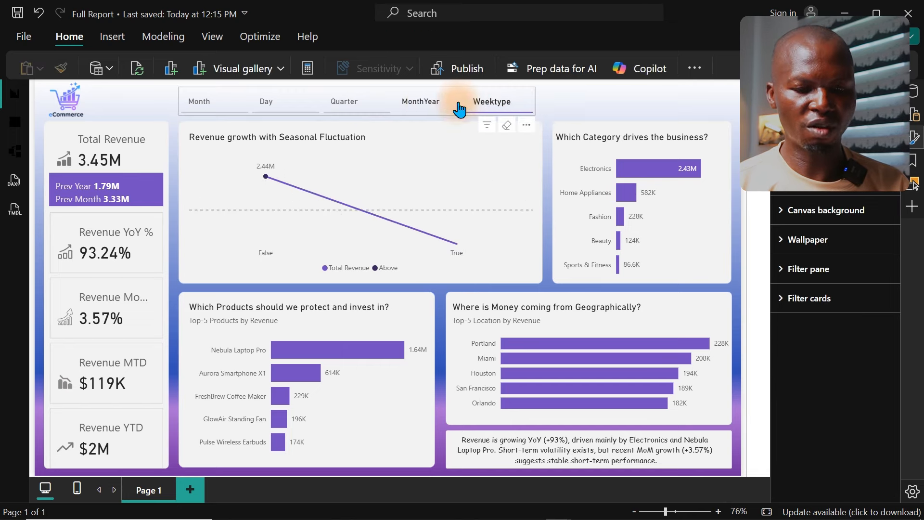
click(422, 110)
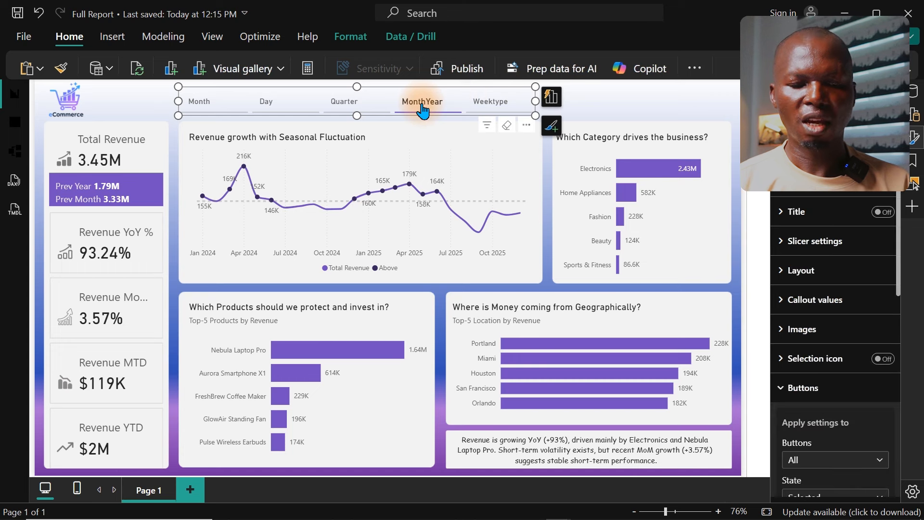
click(602, 102)
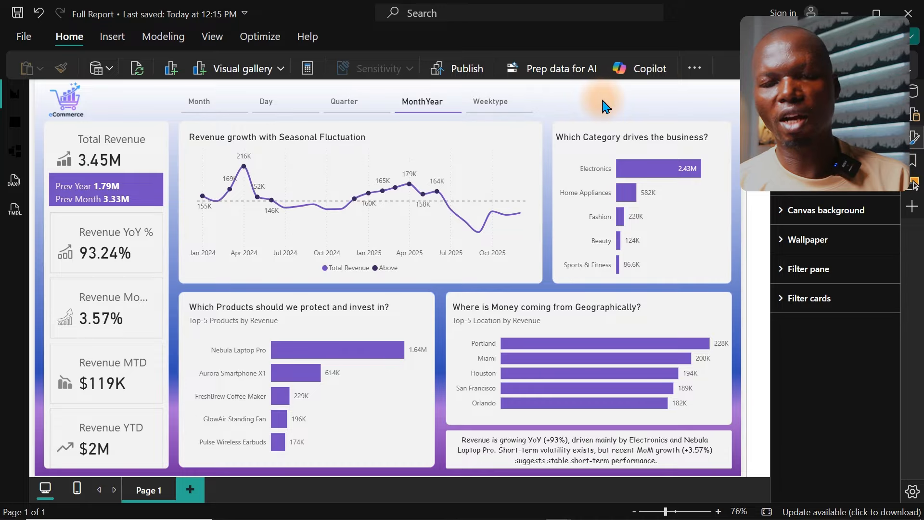
click(480, 95)
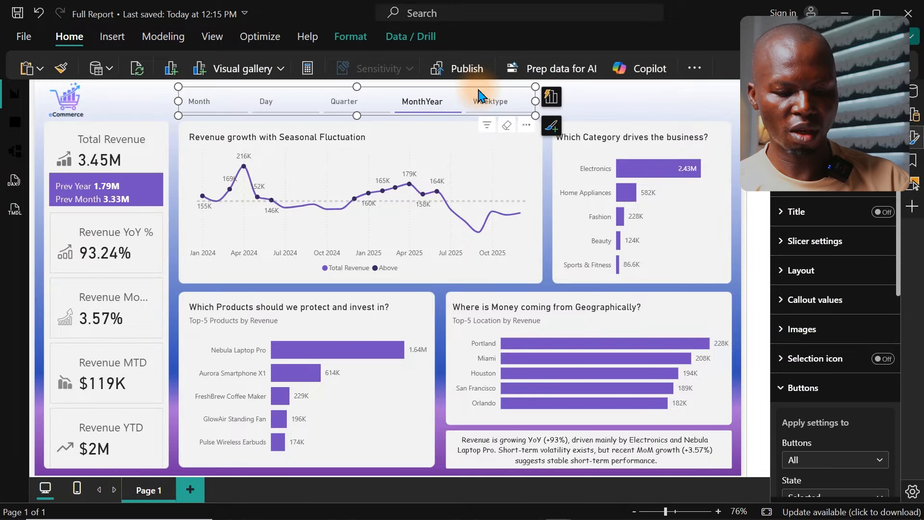
key(ctrl+c)
key(ctrl+v)
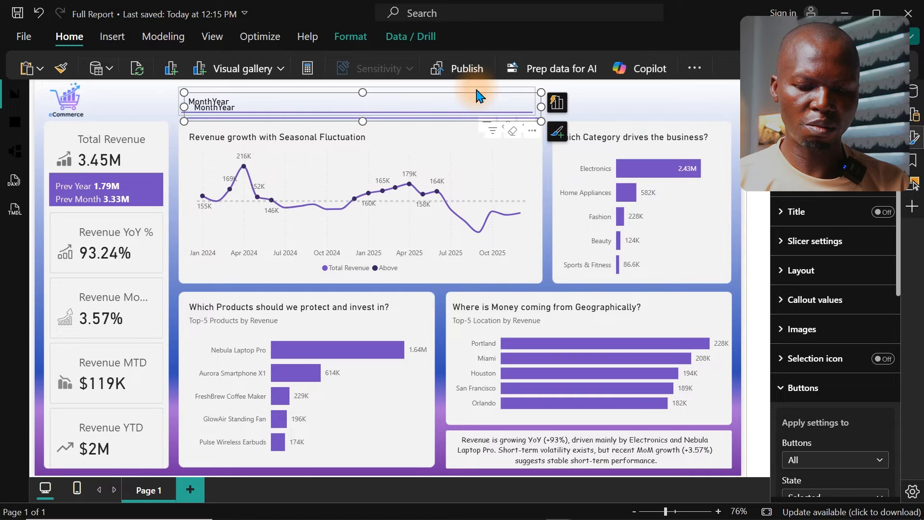
key(Delete)
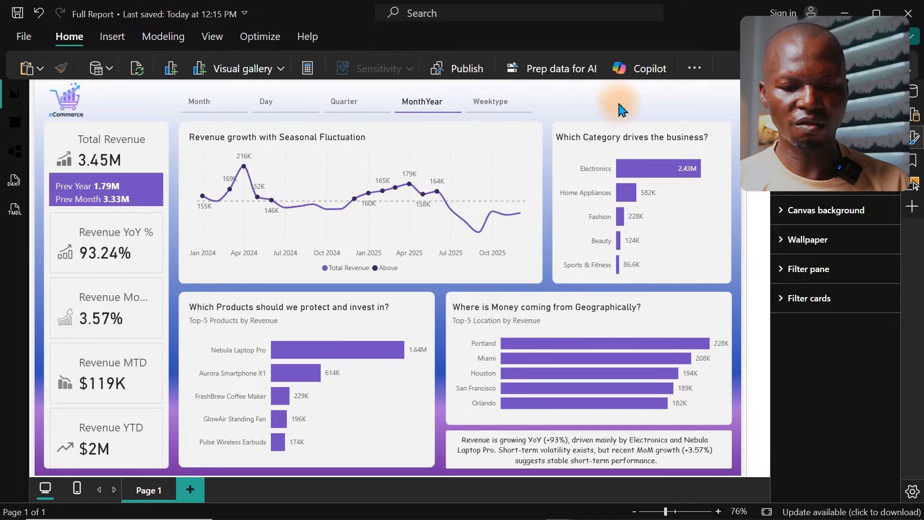
Step: Add a new visual to the page with the Month field and turn it into a standard slicer
right_click(660, 103)
click(687, 134)
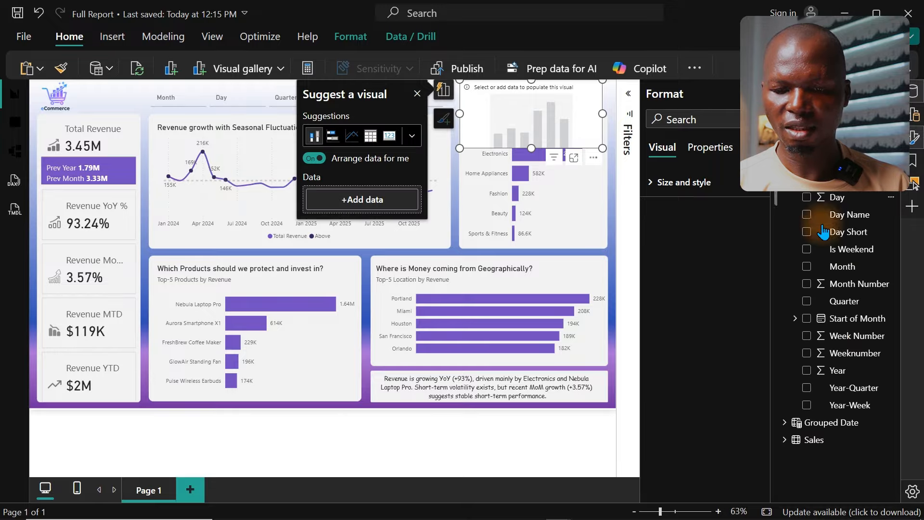
click(806, 267)
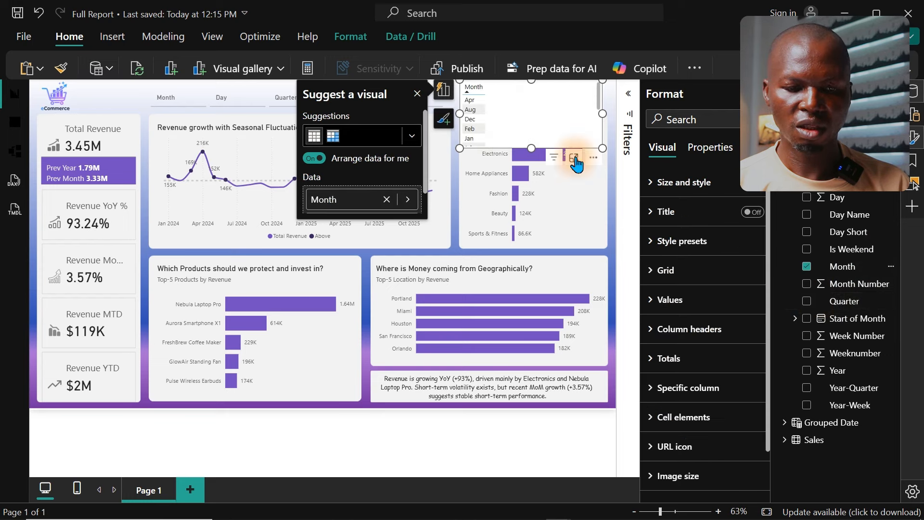
click(411, 136)
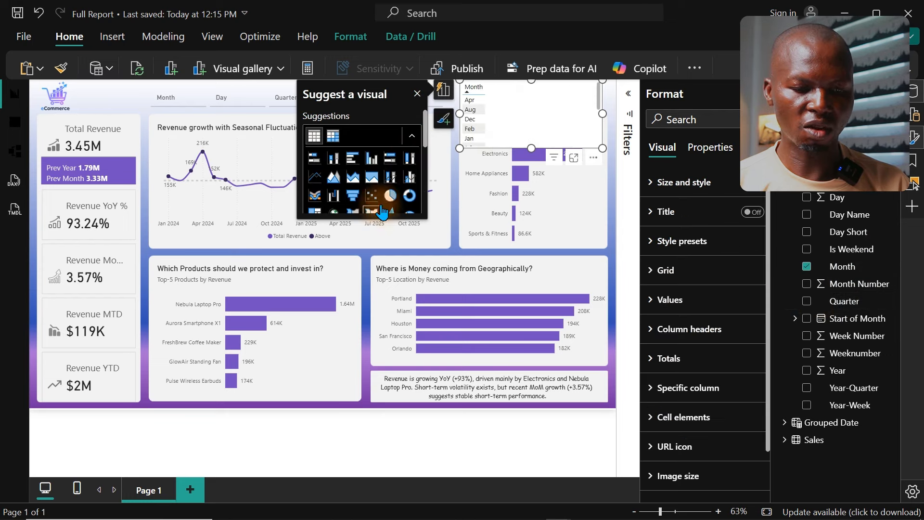
drag(427, 140, 423, 169)
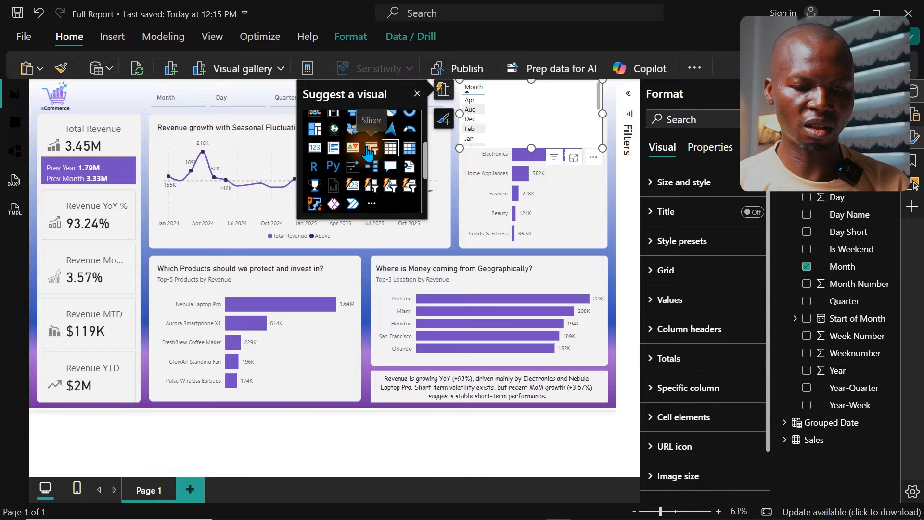
click(369, 149)
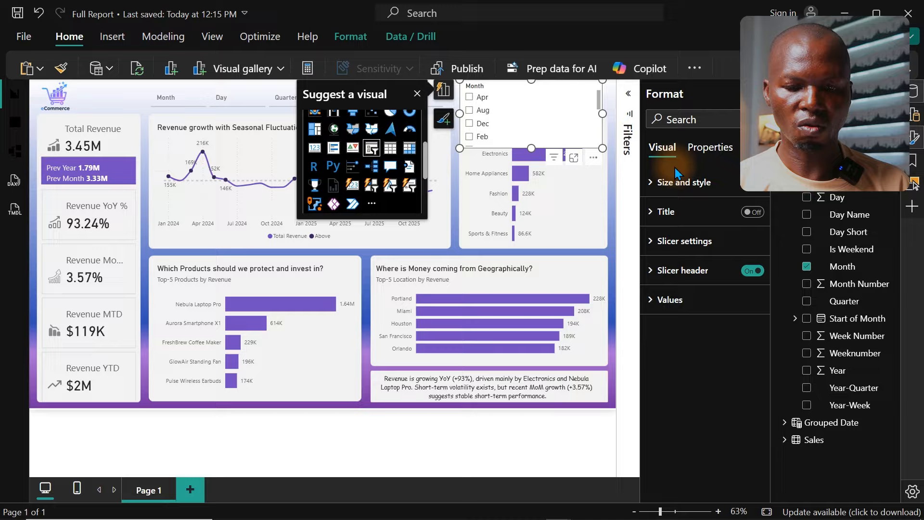
Step: Set the Month slicer's style to Dropdown and reduce its height to about 64
click(697, 242)
click(703, 314)
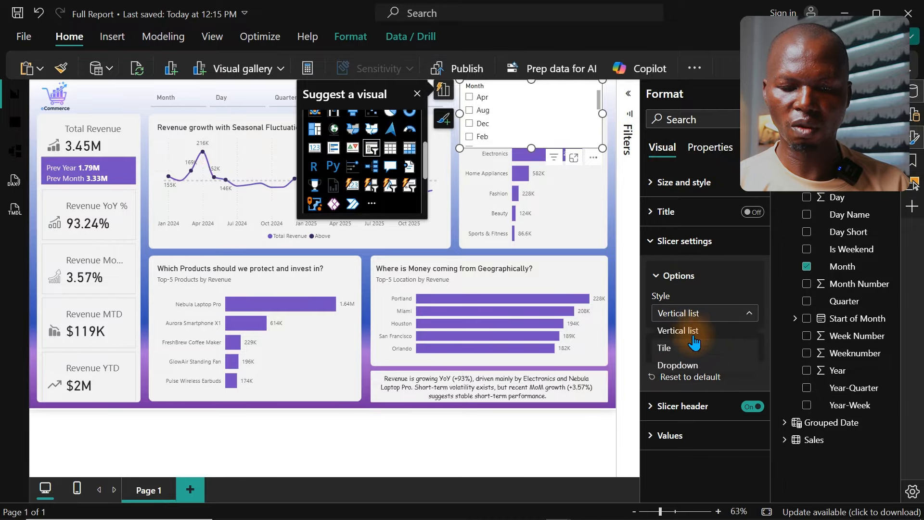
click(686, 364)
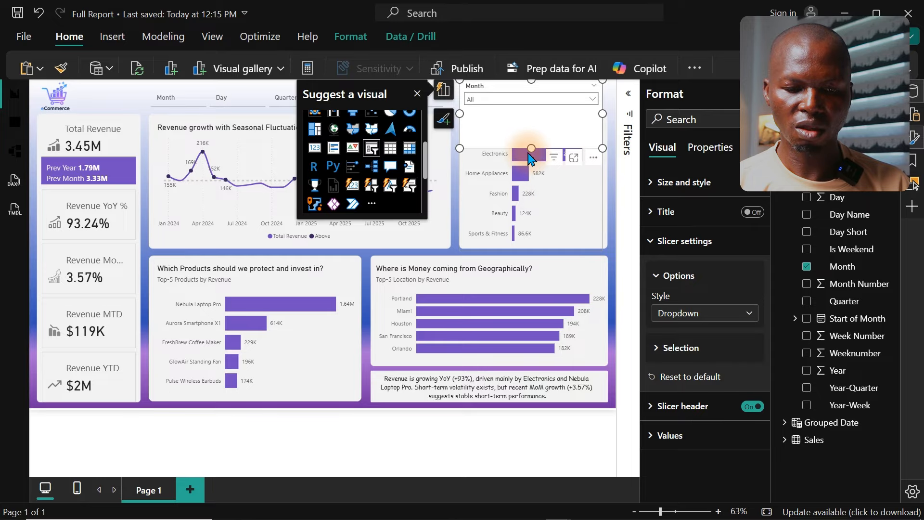
drag(532, 148, 520, 105)
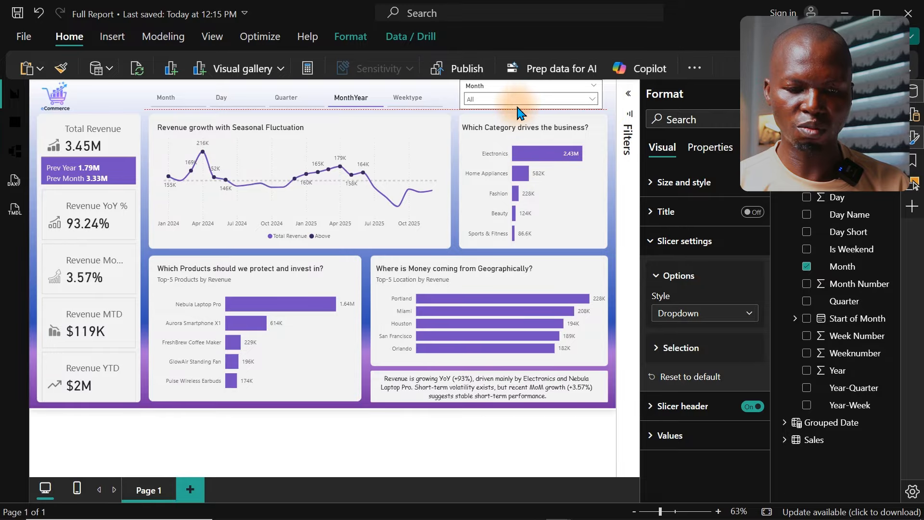
Step: Turn off the Month slicer's header and background
click(747, 409)
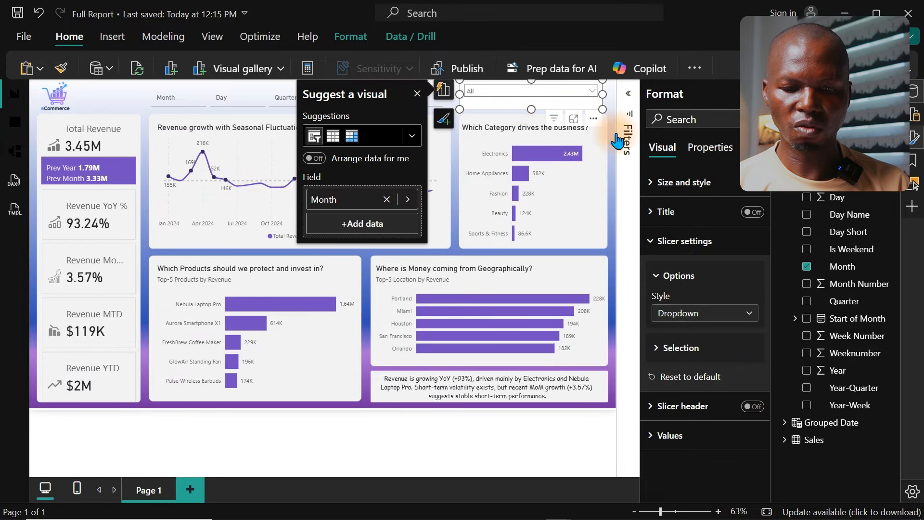
click(740, 182)
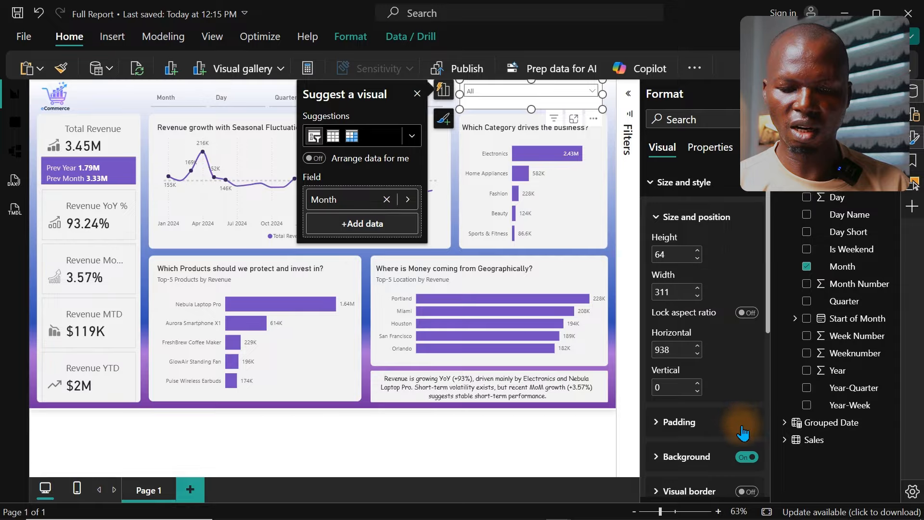
click(750, 460)
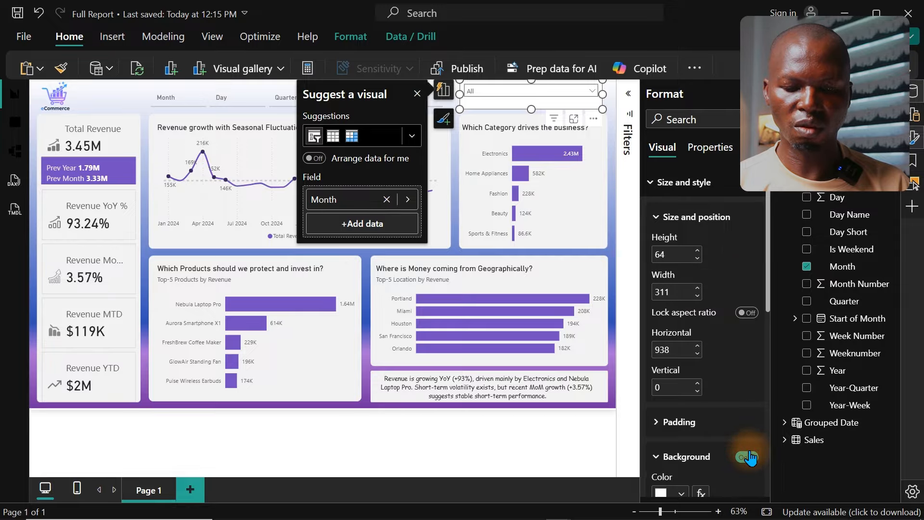
click(747, 458)
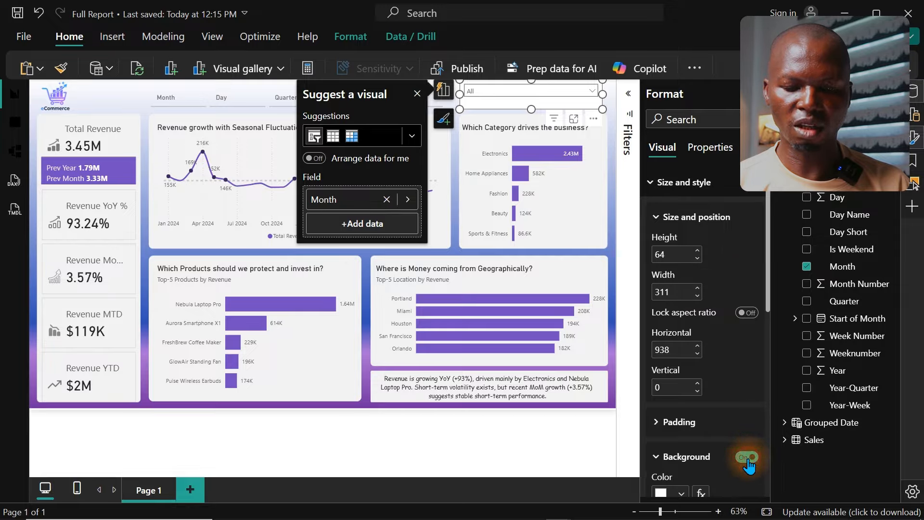
Step: Test the Month slicer by filtering the report to Jan and then Aug, and deselect the slicer
click(486, 93)
click(484, 157)
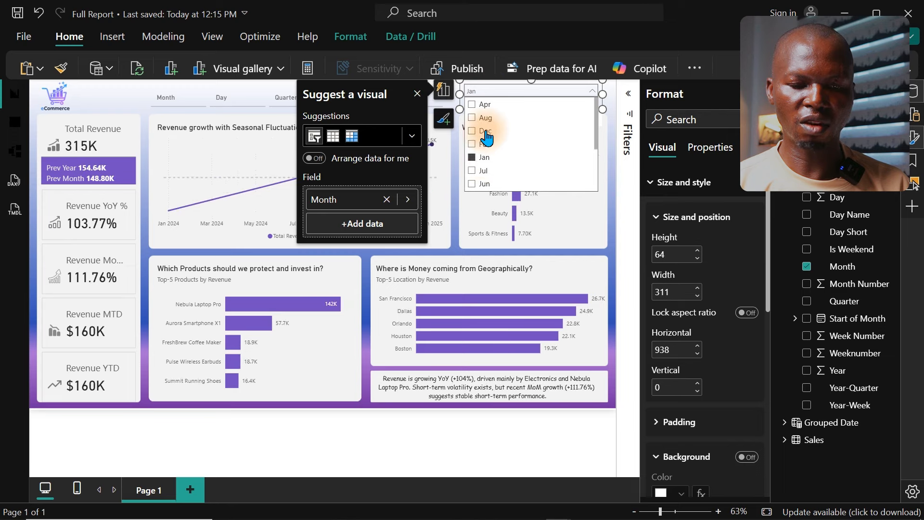
click(485, 118)
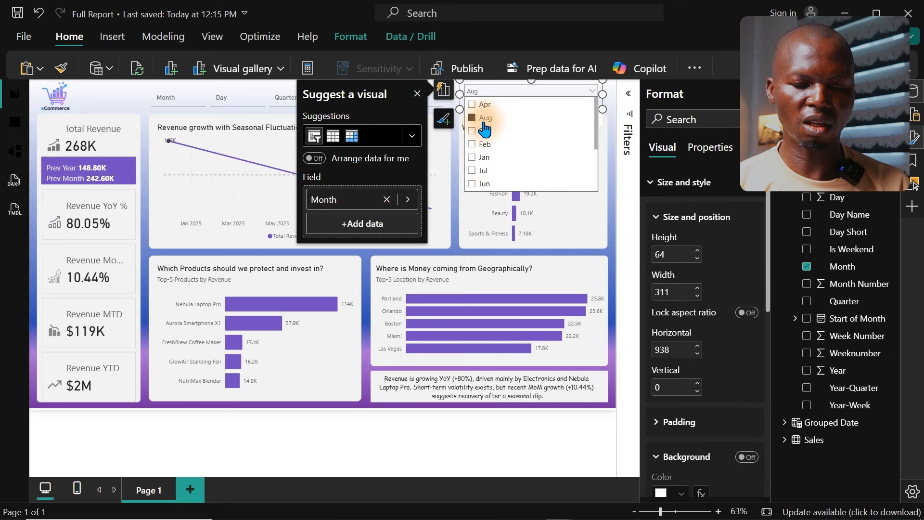
click(418, 94)
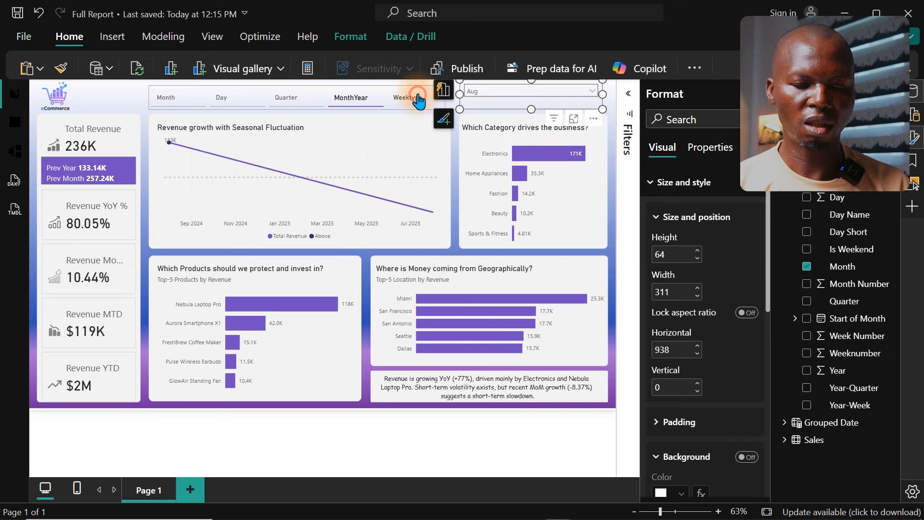
click(129, 99)
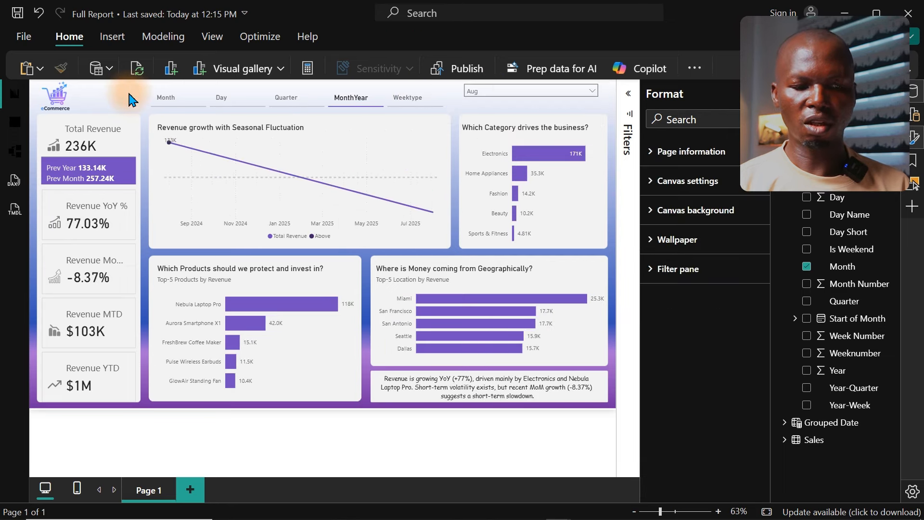
Step: Lower the Month slicer's upper edge to give a height of 51 at vertical position 12, and hide the side panes
click(515, 104)
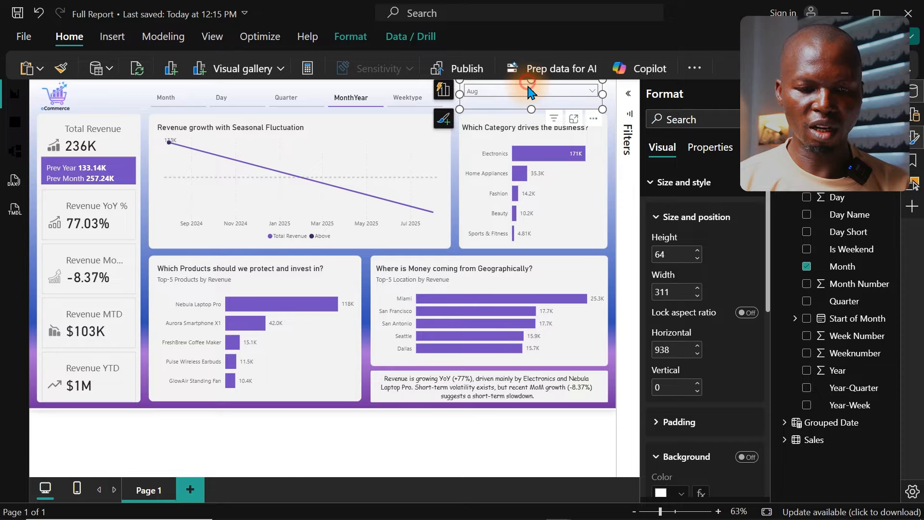
drag(529, 88, 529, 94)
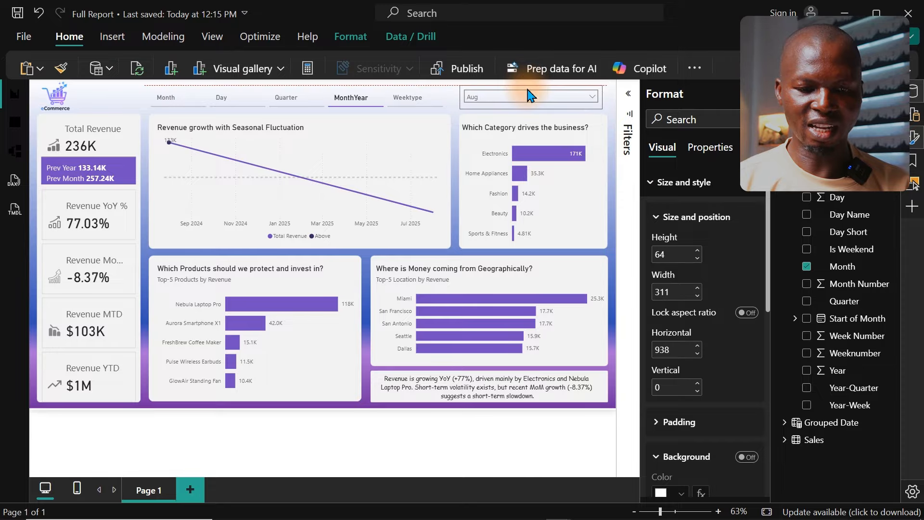
click(914, 139)
click(915, 99)
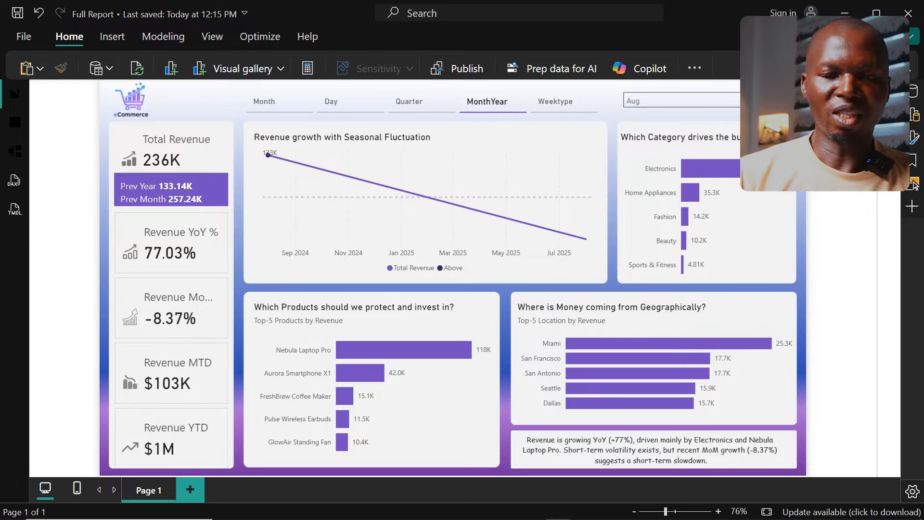
Step: Clear the Aug selection in the Month slicer and save the report
click(682, 99)
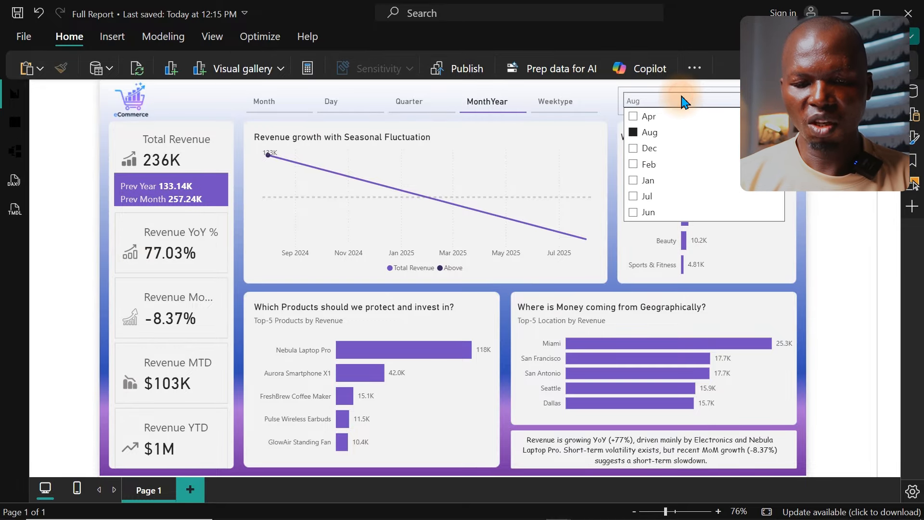
click(645, 131)
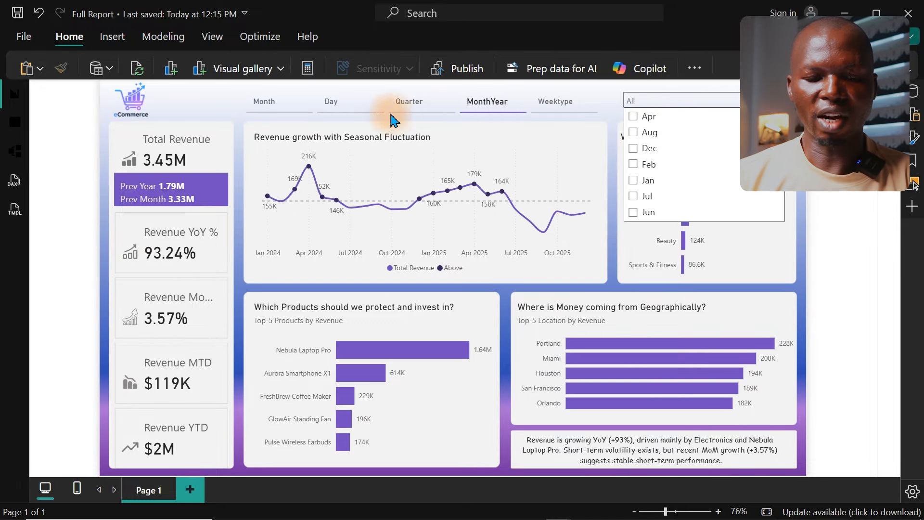
click(187, 97)
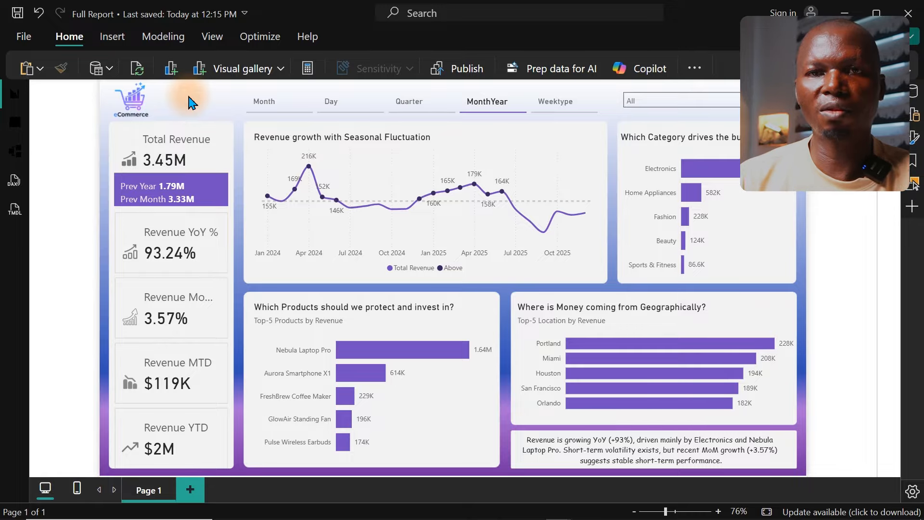
key(ctrl+s)
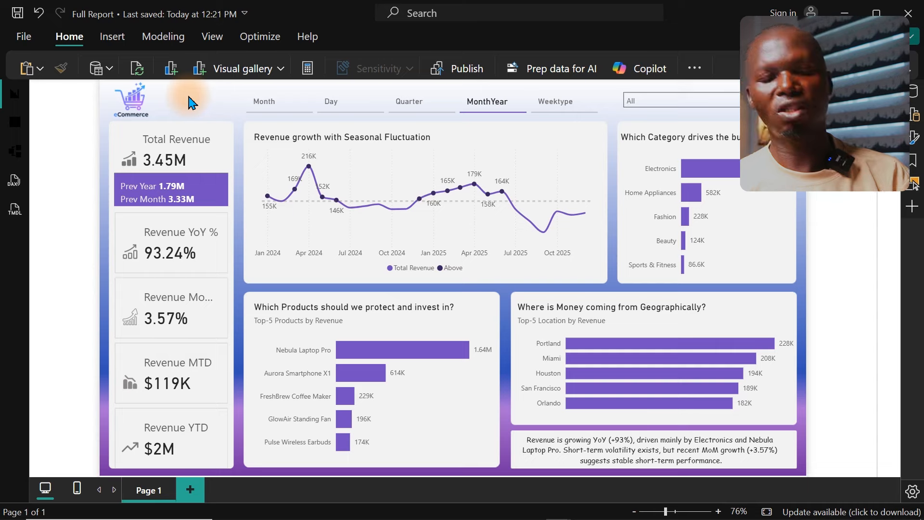